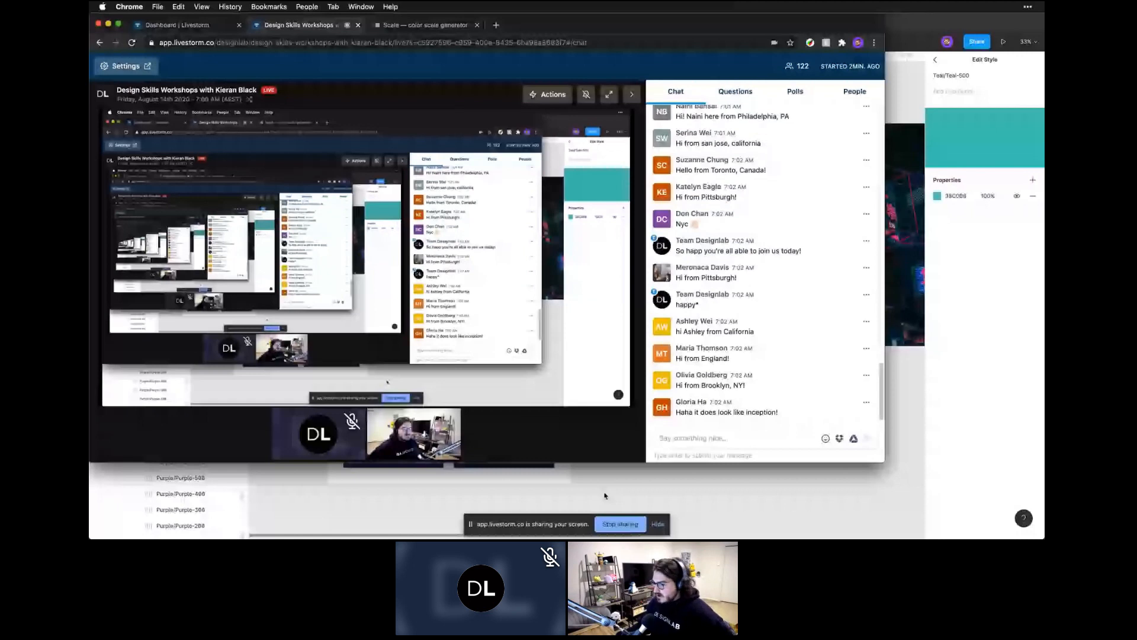
Switch to Figma's Colors file and draw a frame about 1738 × 1749 beside the colour palette frame
{"action": "left_click", "coordinate": [605, 495]}
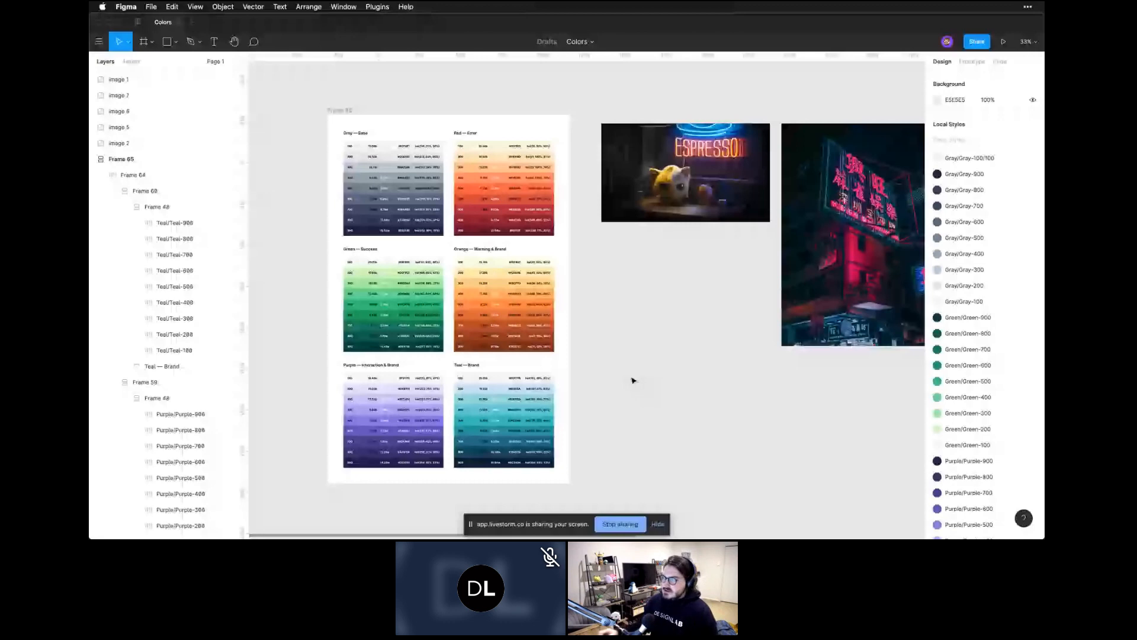
{"action": "key", "text": "space"}
{"action": "left_click_drag", "start_coordinate": [582, 266], "coordinate": [725, 268]}
{"action": "left_click_drag", "start_coordinate": [545, 260], "coordinate": [781, 278]}
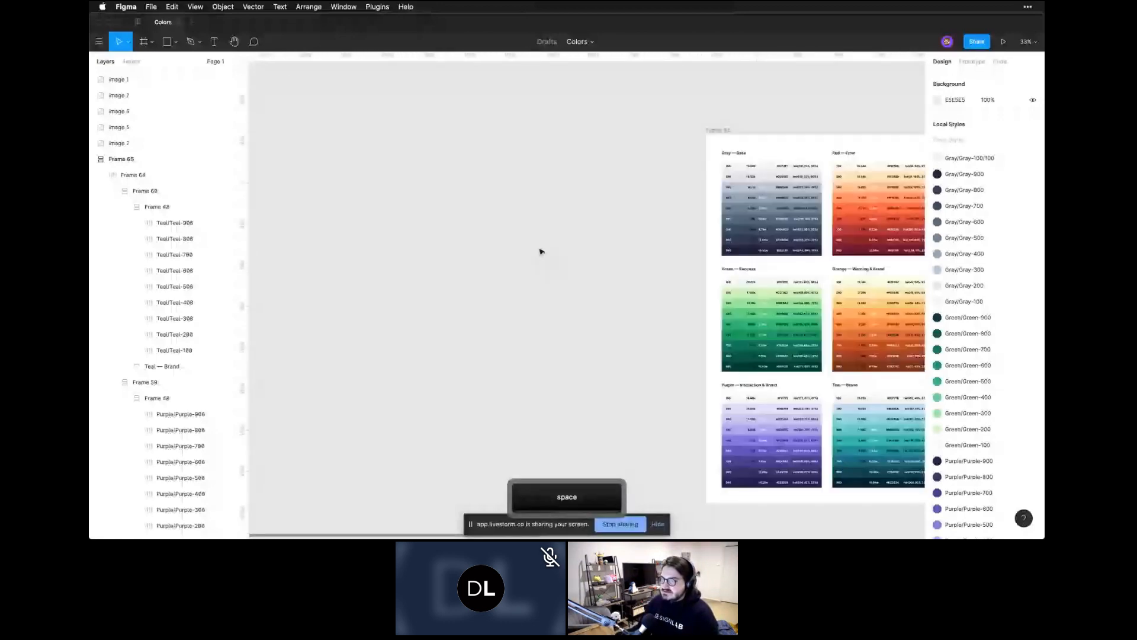
{"action": "key", "text": "a"}
{"action": "left_click_drag", "start_coordinate": [372, 134], "coordinate": [659, 422]}
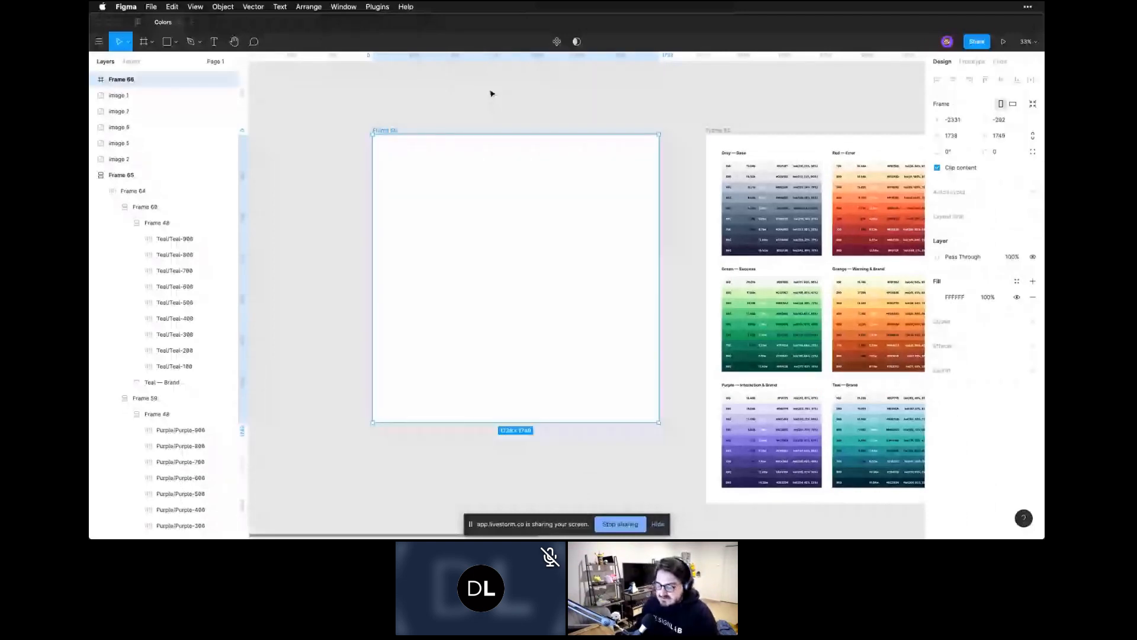
Draw a rectangle about 504 × 428 in the upper part of the new frame
{"action": "key", "text": "z"}
{"action": "left_click_drag", "start_coordinate": [341, 112], "coordinate": [719, 430]}
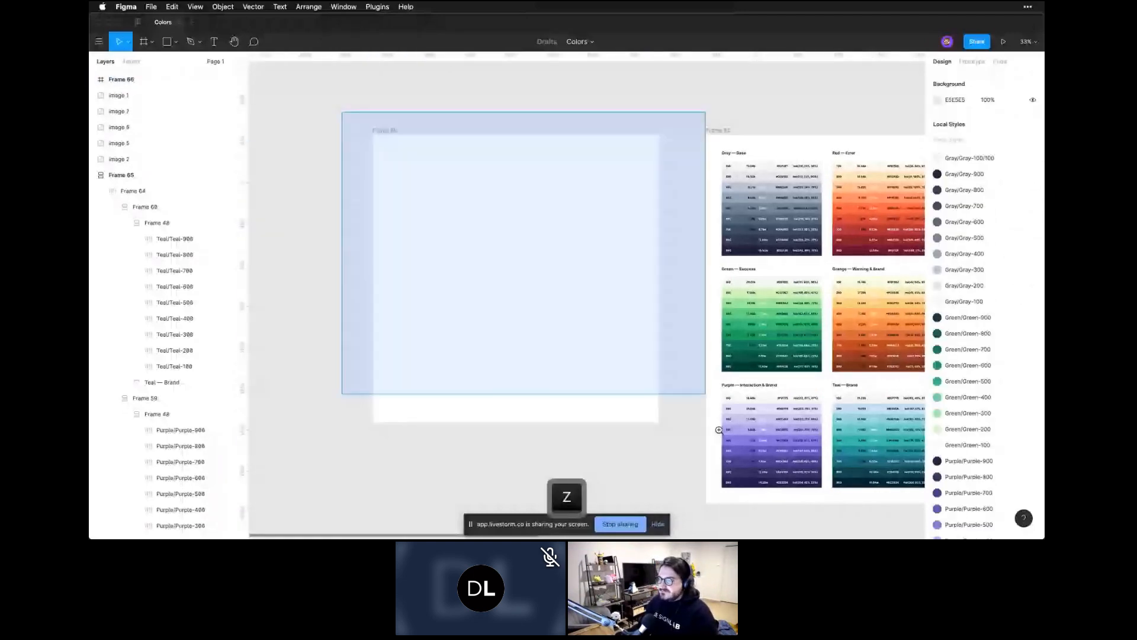
{"action": "key", "text": "r"}
{"action": "left_click_drag", "start_coordinate": [430, 150], "coordinate": [554, 254]}
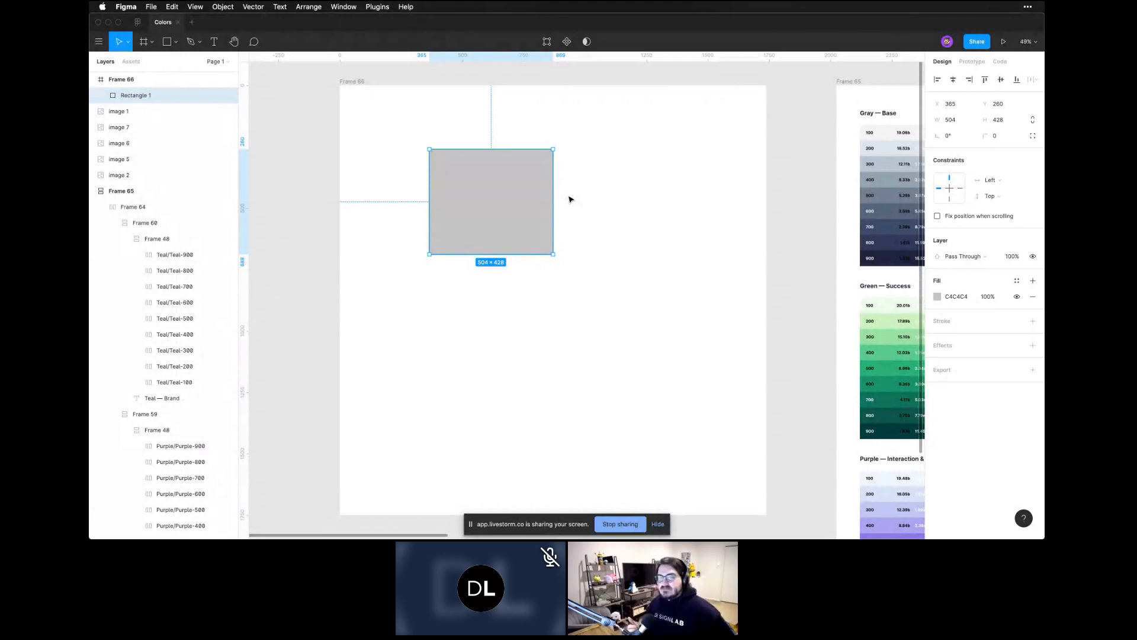
Open the rectangle's fill colour settings and review the available fill types, keeping Solid
{"action": "left_click", "coordinate": [937, 296]}
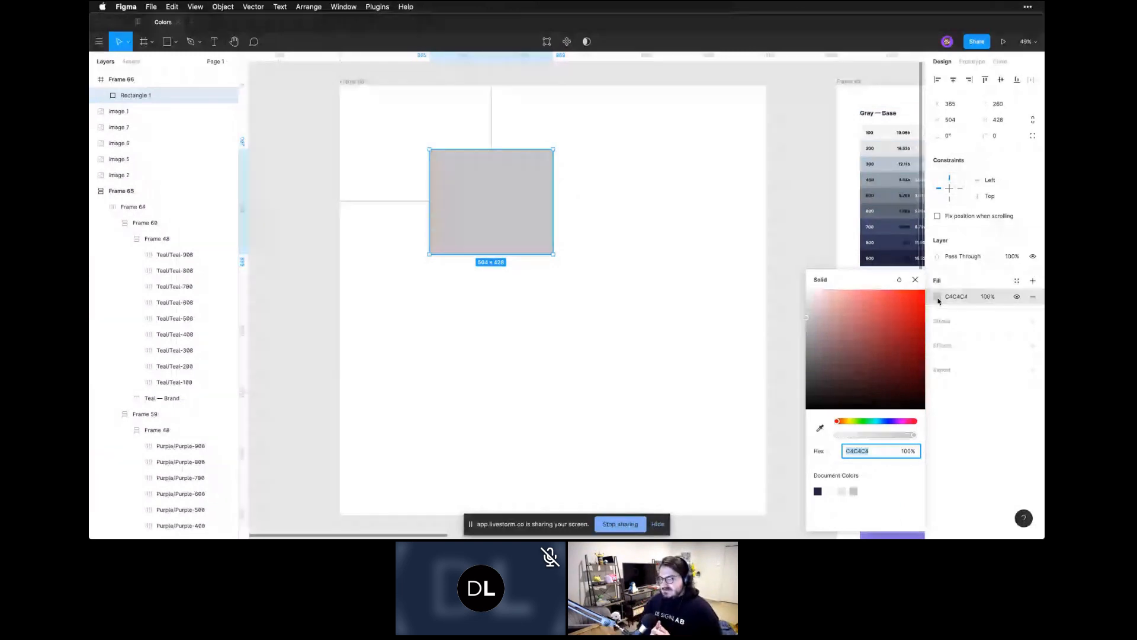
{"action": "left_click", "coordinate": [829, 280]}
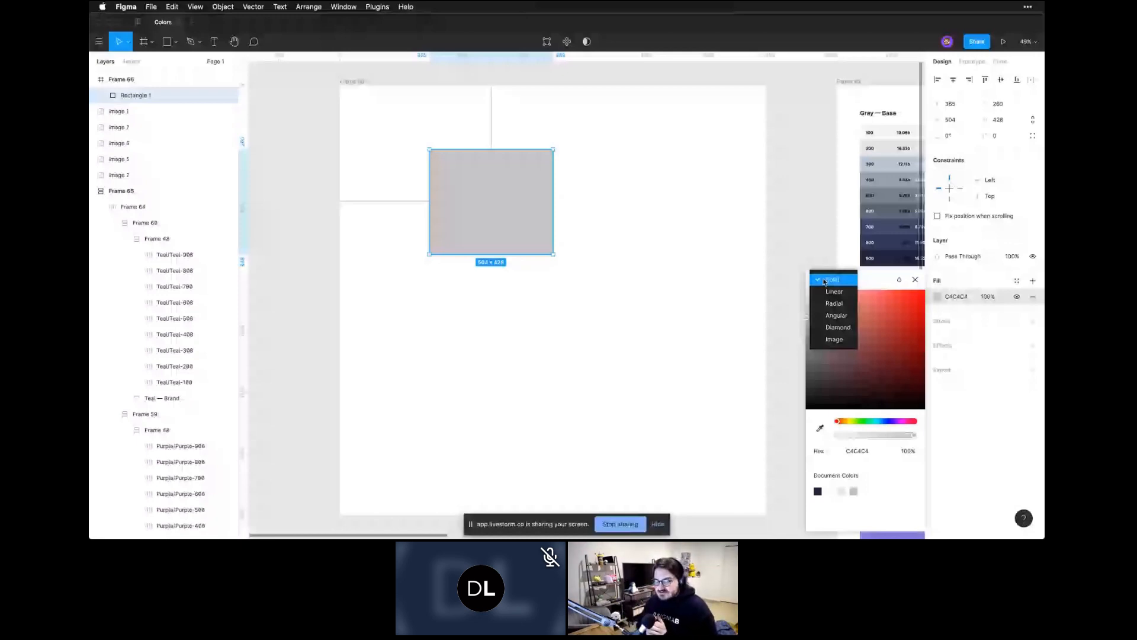
{"action": "left_click", "coordinate": [824, 282]}
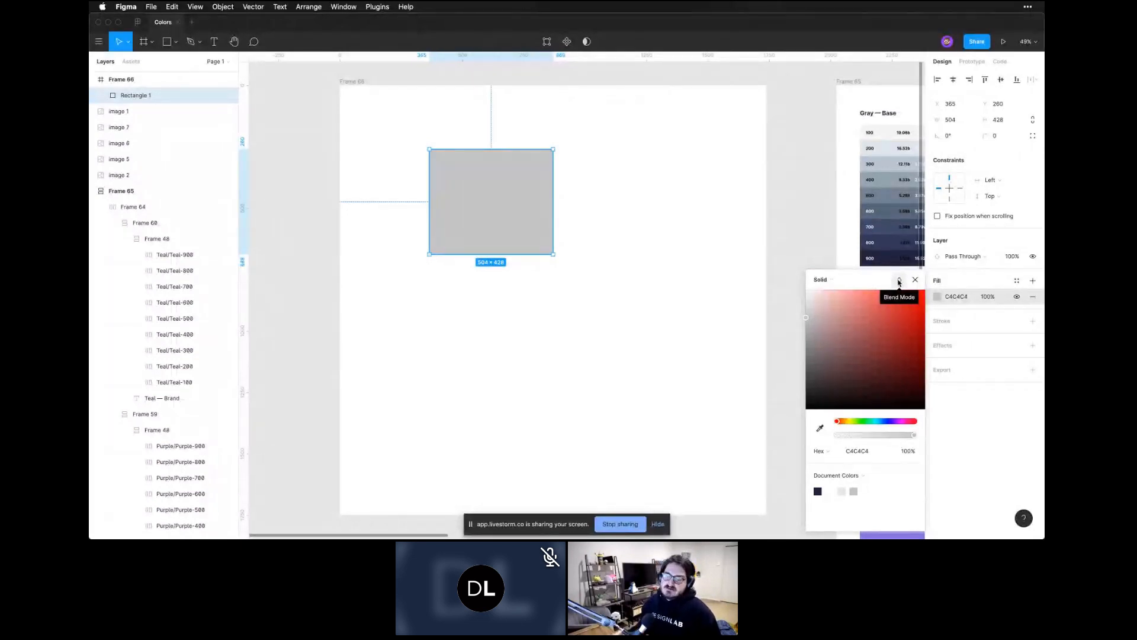
Duplicate the grey rectangle and place the copy at about X 598, Y 474, diagonally below the original
{"action": "left_click", "coordinate": [599, 264]}
{"action": "left_click", "coordinate": [498, 208]}
{"action": "left_click_drag", "start_coordinate": [497, 208], "coordinate": [551, 255]}
{"action": "key", "text": "Escape"}
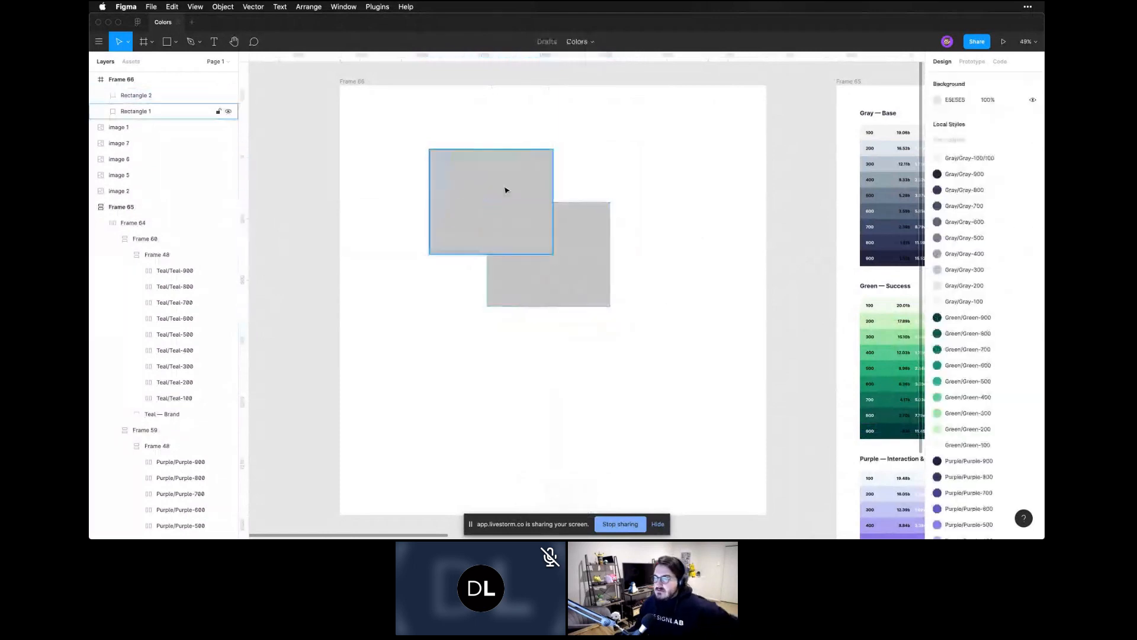
Change the original rectangle's fill to a coral pink
{"action": "left_click", "coordinate": [505, 189]}
{"action": "left_click", "coordinate": [937, 297]}
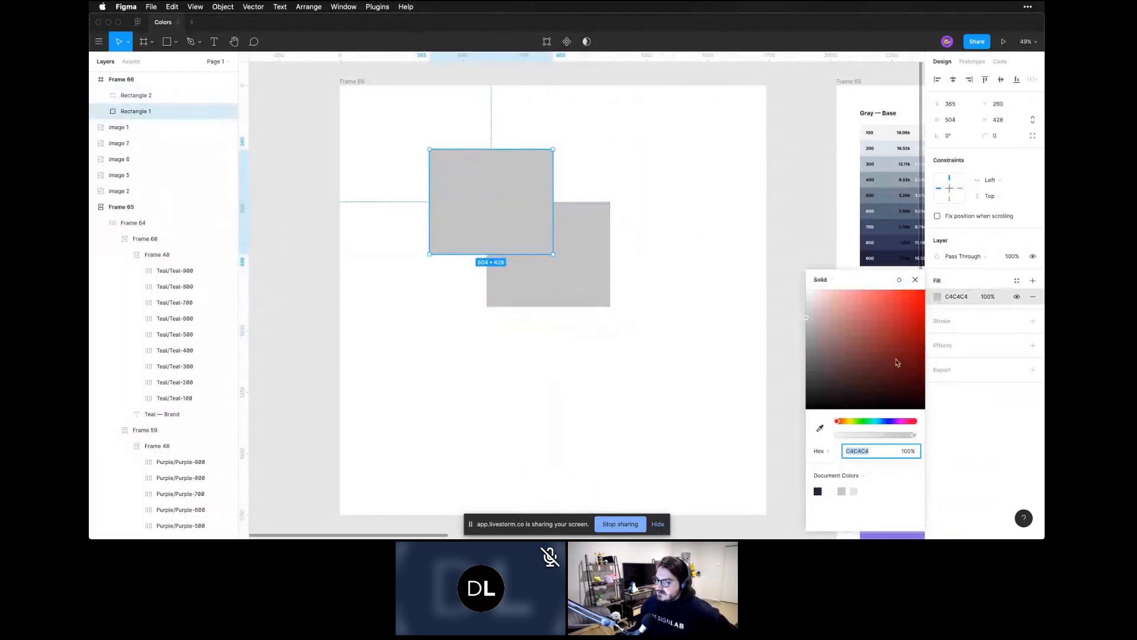
{"action": "left_click", "coordinate": [879, 290]}
{"action": "left_click", "coordinate": [891, 421]}
{"action": "left_click_drag", "start_coordinate": [897, 424], "coordinate": [913, 426]}
{"action": "left_click", "coordinate": [620, 299]}
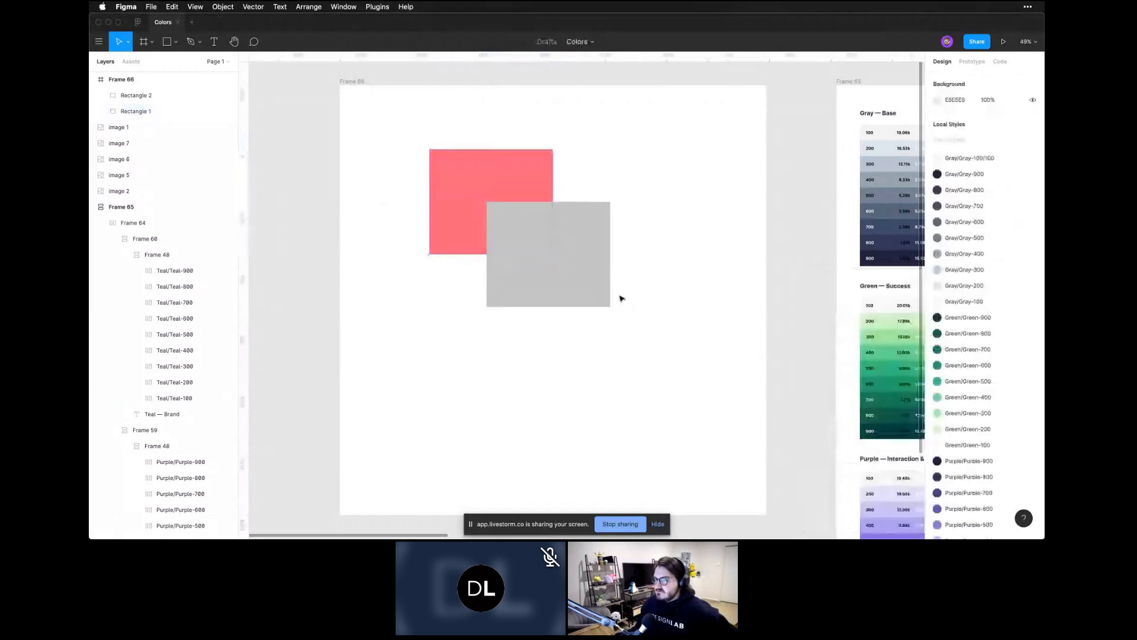
Change the duplicate rectangle's fill to light blue 64E3FF
{"action": "left_click", "coordinate": [592, 290]}
{"action": "left_click", "coordinate": [937, 296]}
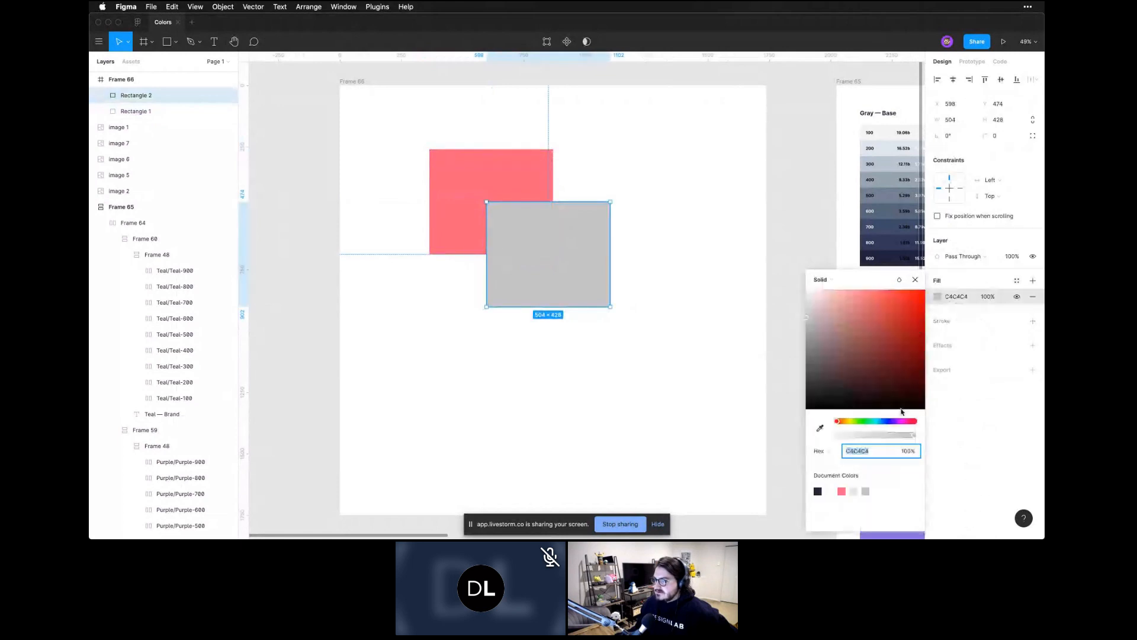
{"action": "left_click_drag", "start_coordinate": [891, 421], "coordinate": [879, 421]}
{"action": "left_click", "coordinate": [887, 300]}
{"action": "left_click_drag", "start_coordinate": [887, 303], "coordinate": [878, 288]}
{"action": "left_click", "coordinate": [880, 423]}
{"action": "left_click_drag", "start_coordinate": [879, 422], "coordinate": [879, 423]}
{"action": "left_click", "coordinate": [615, 215]}
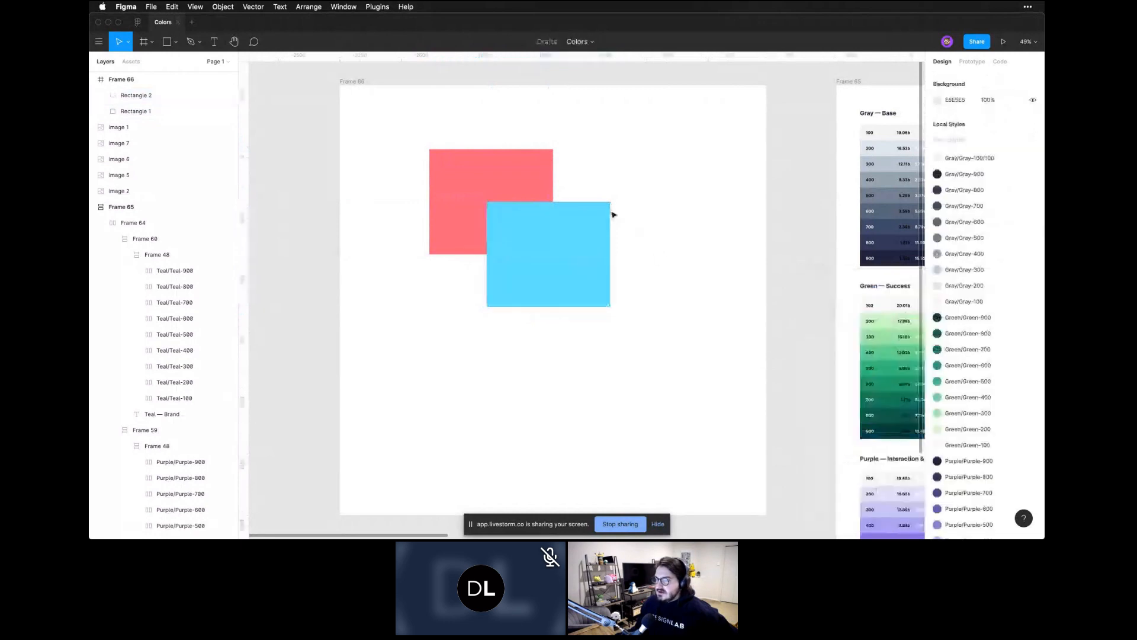
Try the Darken and Multiply blend modes on the light blue rectangle's fill
{"action": "left_click", "coordinate": [601, 207]}
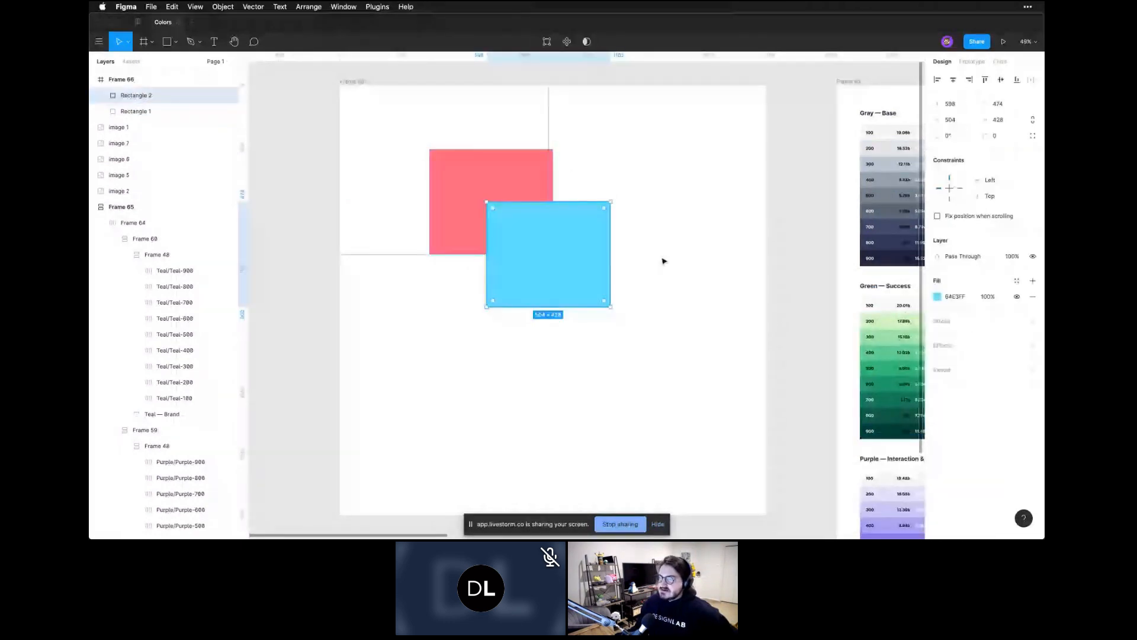
{"action": "left_click", "coordinate": [938, 298]}
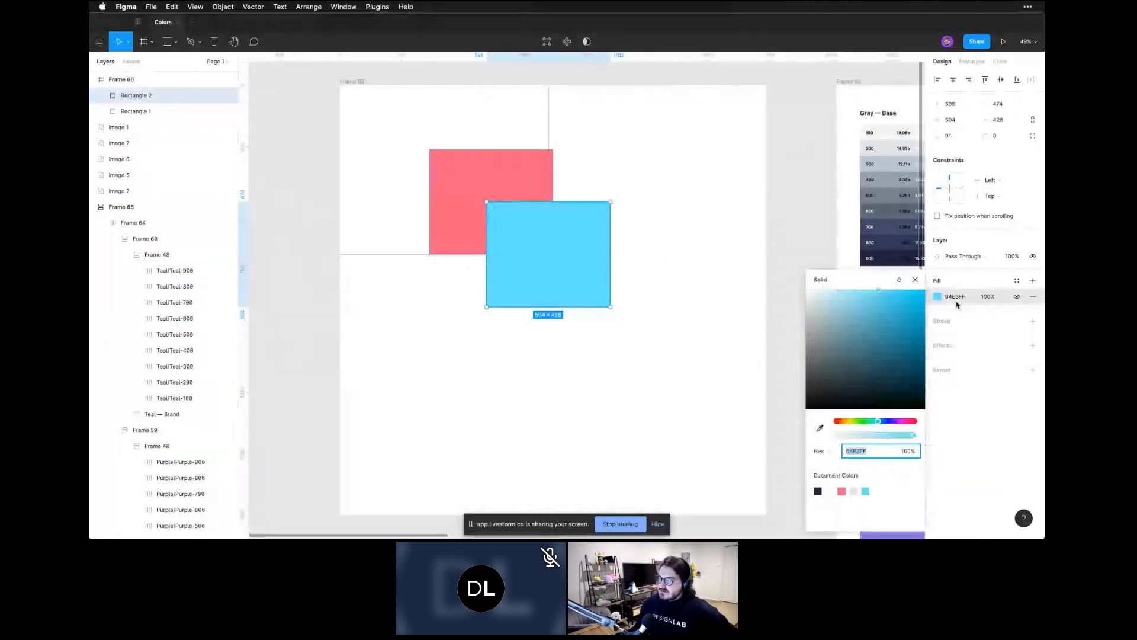
{"action": "left_click", "coordinate": [904, 283]}
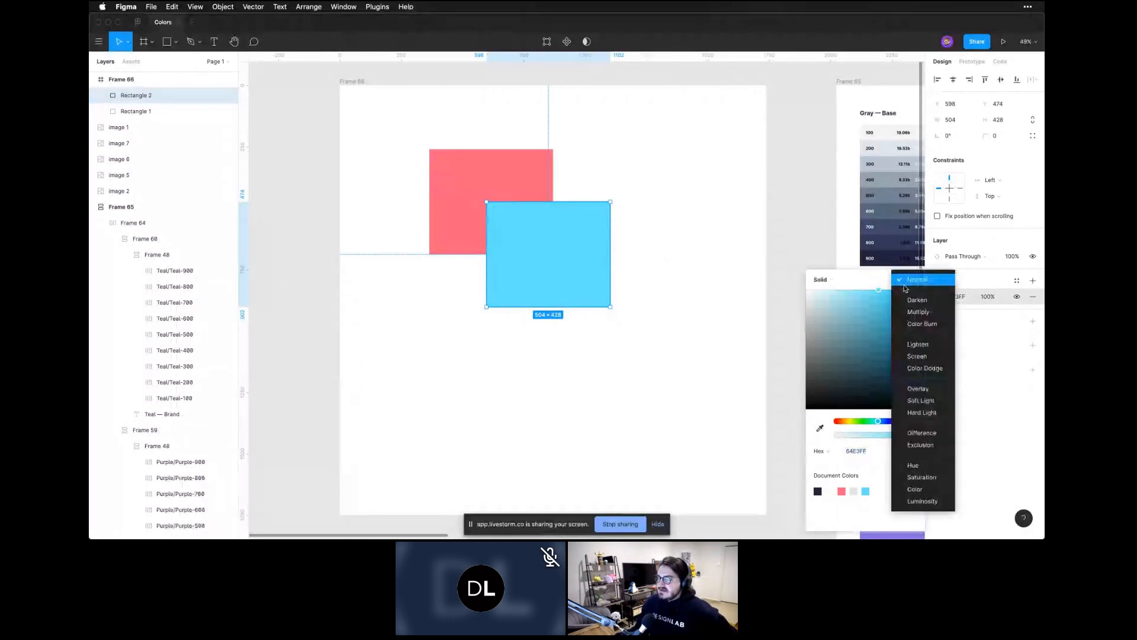
{"action": "left_click", "coordinate": [918, 311]}
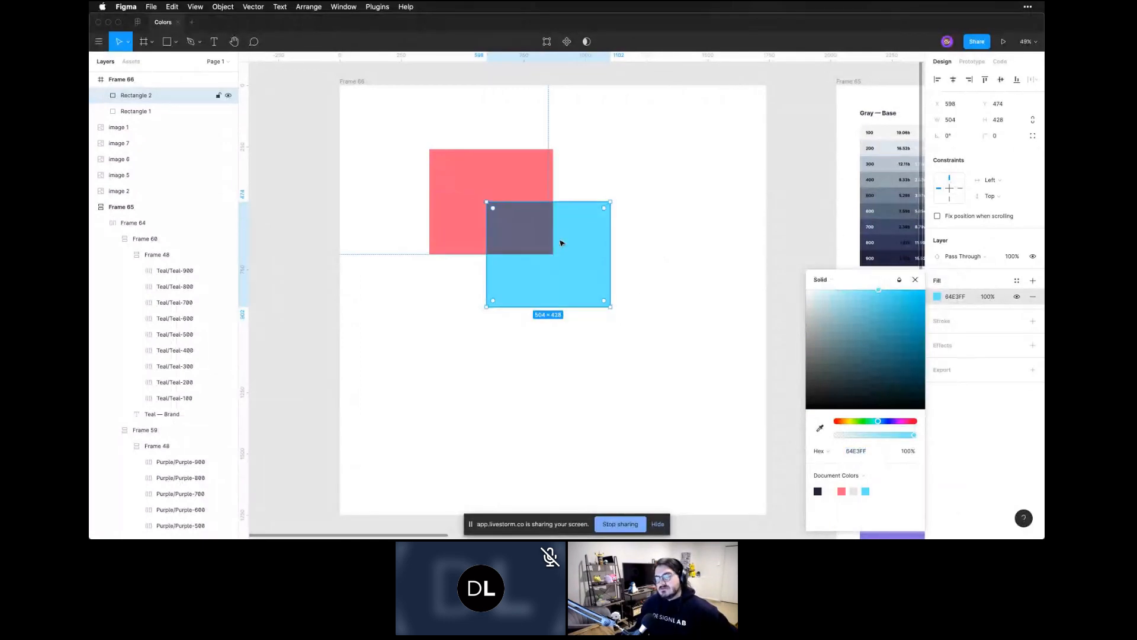
{"action": "left_click", "coordinate": [901, 281]}
{"action": "left_click", "coordinate": [904, 295]}
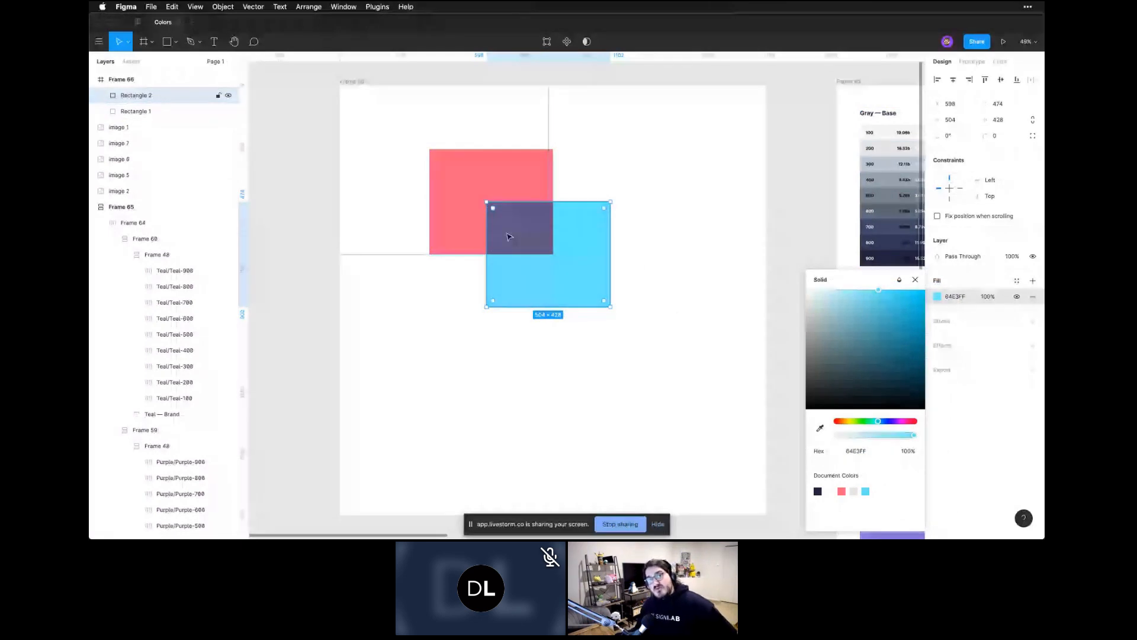
Try the Color Burn and Lighten blend modes on the light blue rectangle's fill
{"action": "left_click", "coordinate": [899, 279]}
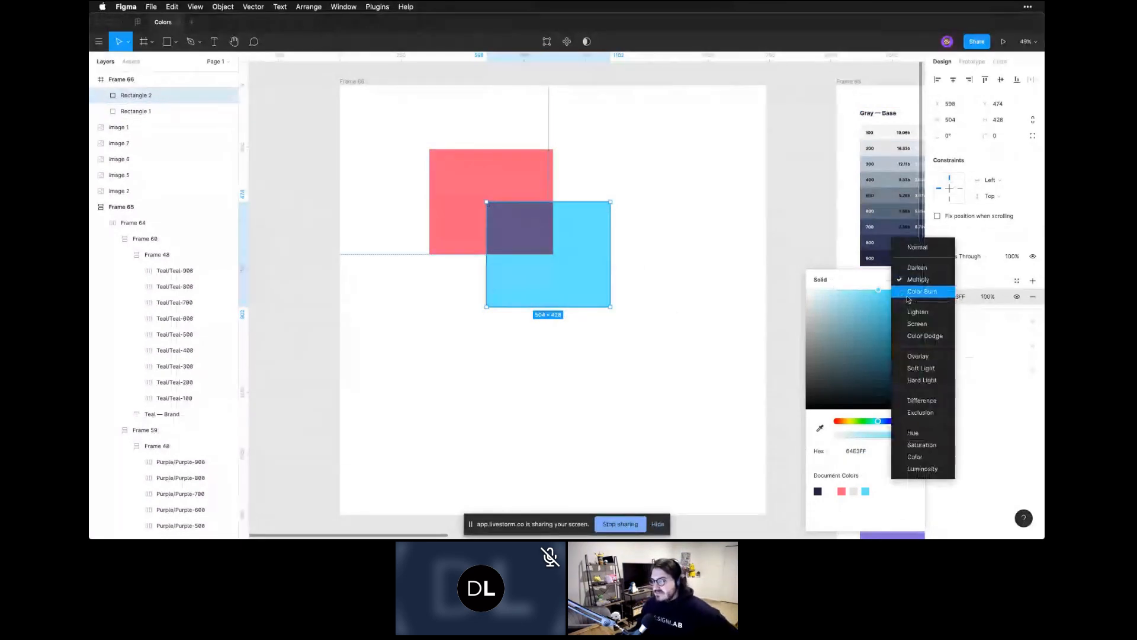
{"action": "left_click", "coordinate": [908, 298]}
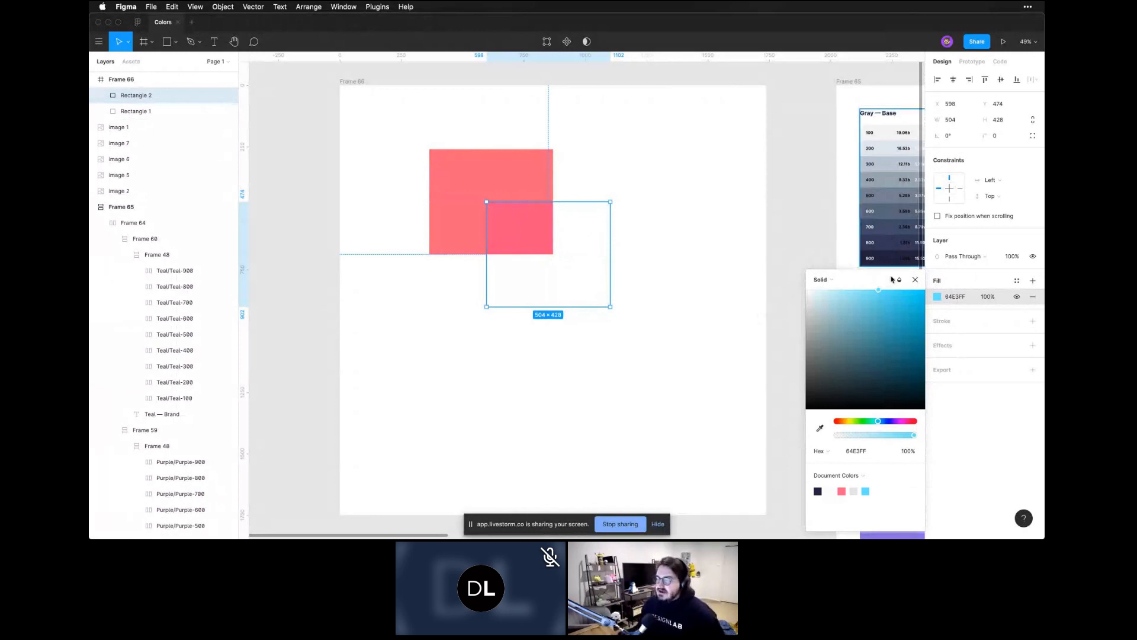
{"action": "left_click", "coordinate": [897, 280]}
{"action": "left_click", "coordinate": [904, 305]}
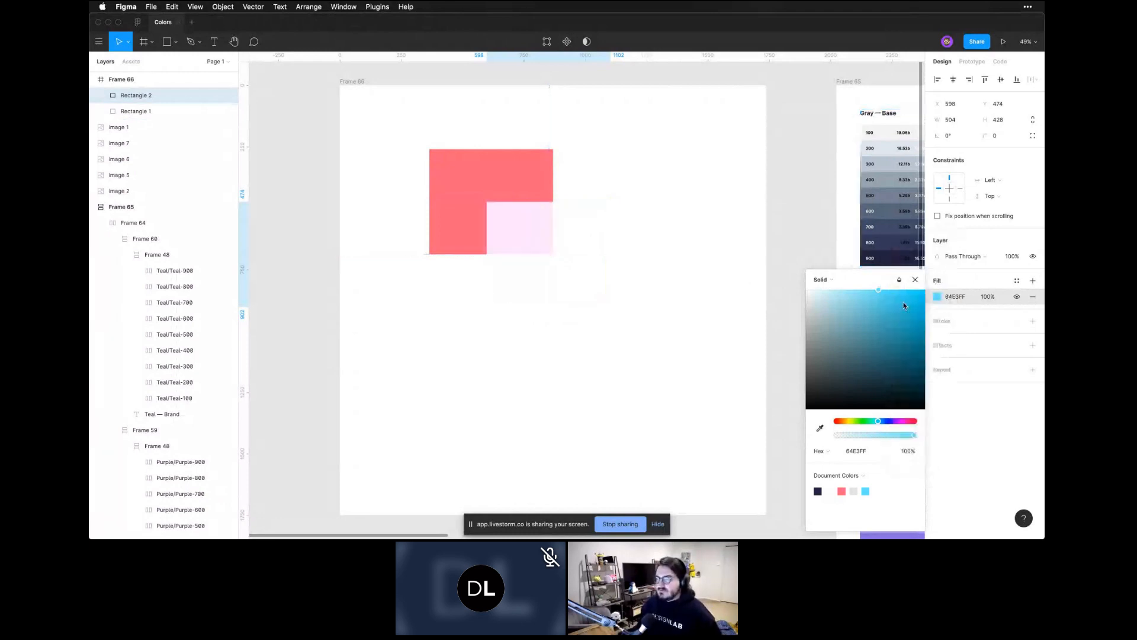
Try the Screen blend mode on the light blue rectangle's fill
{"action": "left_click", "coordinate": [899, 281]}
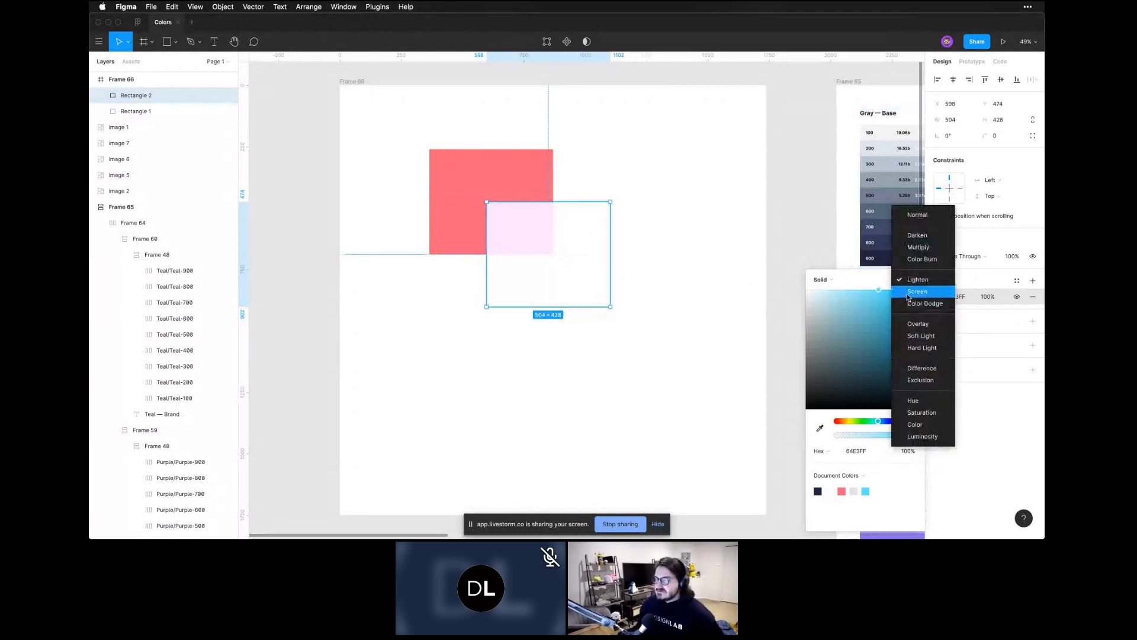
{"action": "left_click", "coordinate": [907, 297]}
{"action": "left_click", "coordinate": [898, 280]}
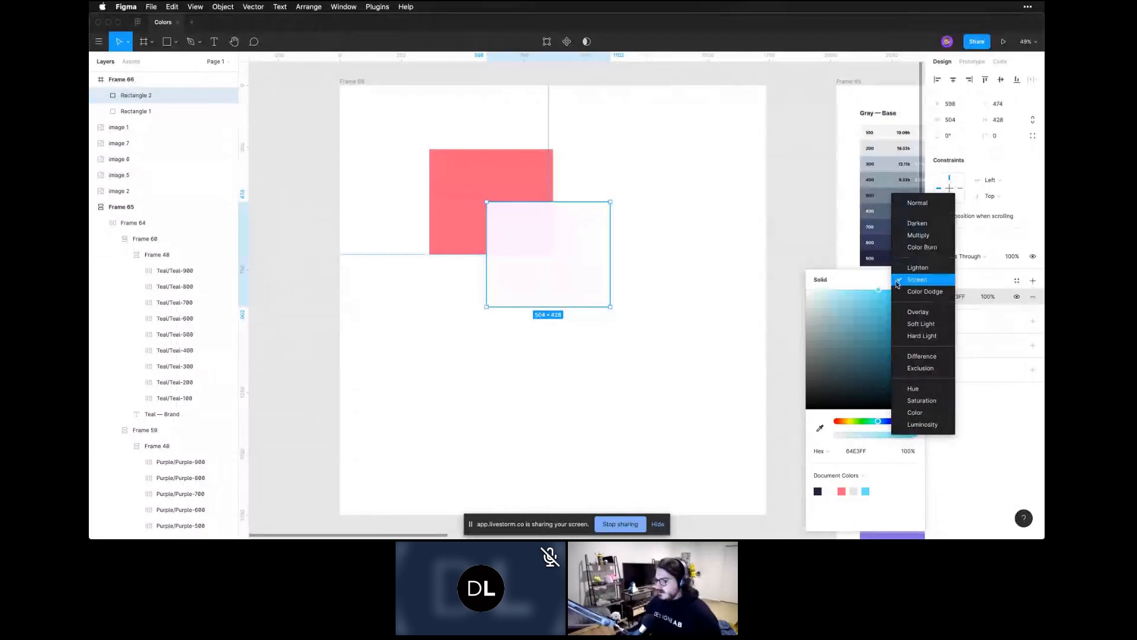
{"action": "left_click", "coordinate": [870, 283]}
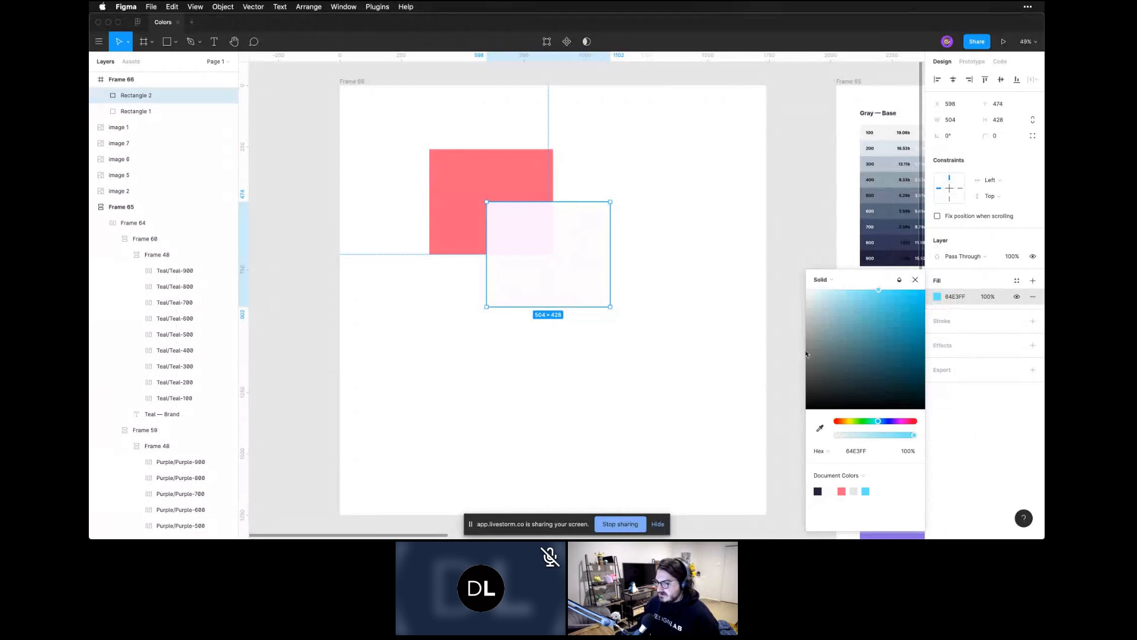
Mute the second rectangle's fill to A3D3DD and set its blend mode back to Normal
{"action": "mouse_move", "coordinate": [879, 295]}
{"action": "left_mouse_down"}
{"action": "mouse_move", "coordinate": [845, 304]}
{"action": "mouse_move", "coordinate": [872, 330]}
{"action": "mouse_move", "coordinate": [837, 320]}
{"action": "mouse_move", "coordinate": [837, 305]}
{"action": "left_mouse_up"}
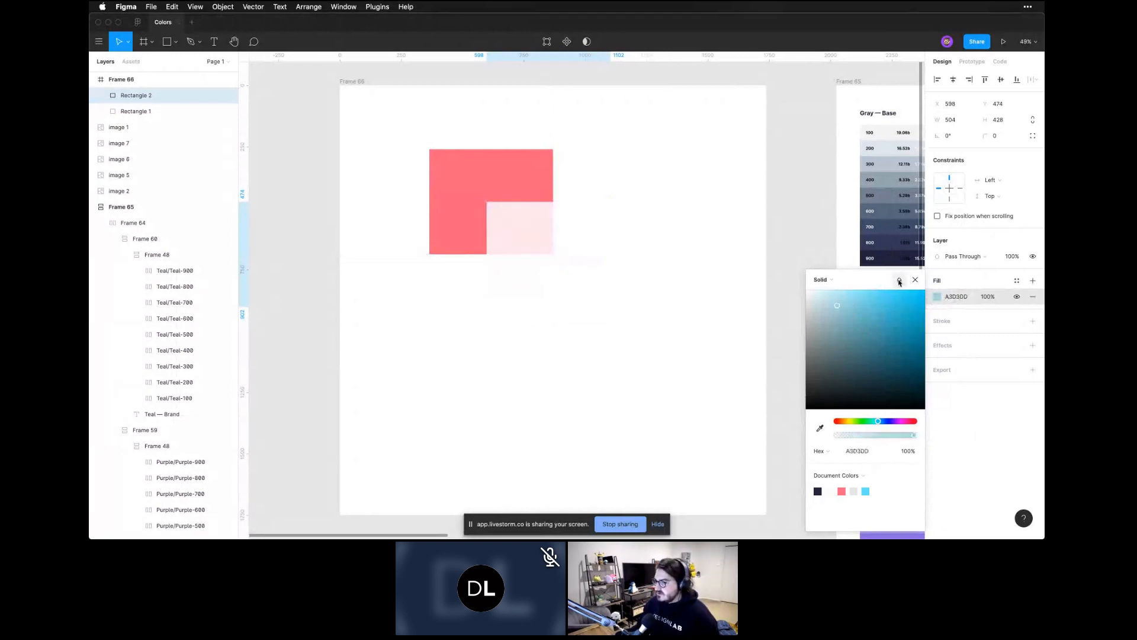
{"action": "left_click", "coordinate": [898, 281]}
{"action": "left_click", "coordinate": [915, 232]}
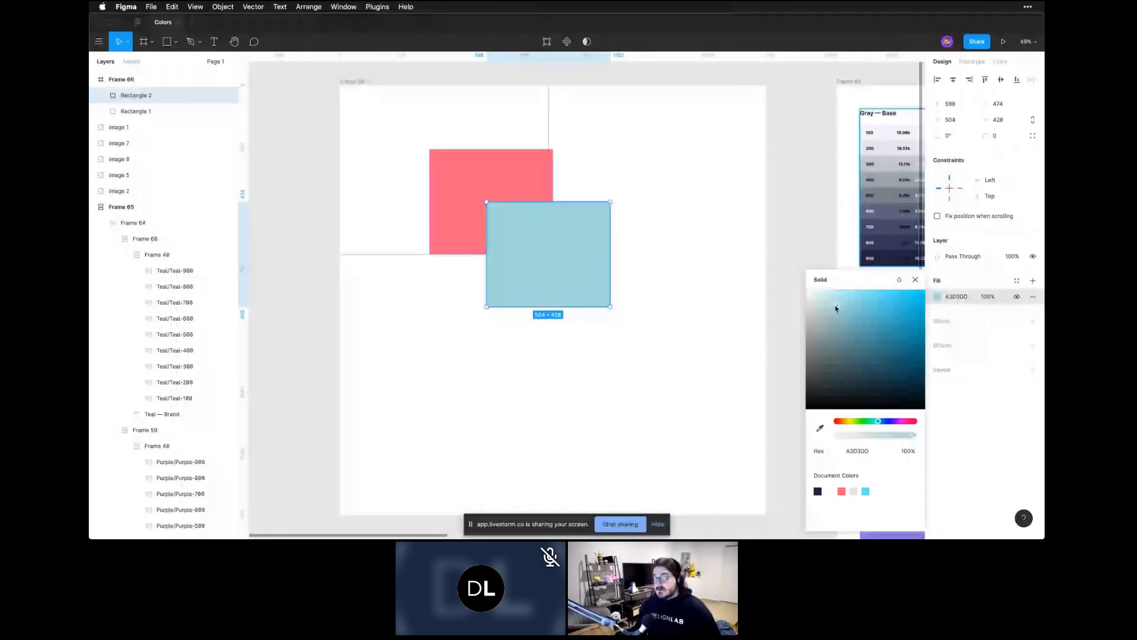
Try white FFFFFF and saturated blue 00CAF6 on the second rectangle, finishing with a grey AEAEAE fill
{"action": "mouse_move", "coordinate": [837, 306]}
{"action": "left_mouse_down"}
{"action": "mouse_move", "coordinate": [797, 287]}
{"action": "mouse_move", "coordinate": [896, 353]}
{"action": "mouse_move", "coordinate": [949, 419]}
{"action": "mouse_move", "coordinate": [869, 320]}
{"action": "mouse_move", "coordinate": [802, 295]}
{"action": "left_mouse_up"}
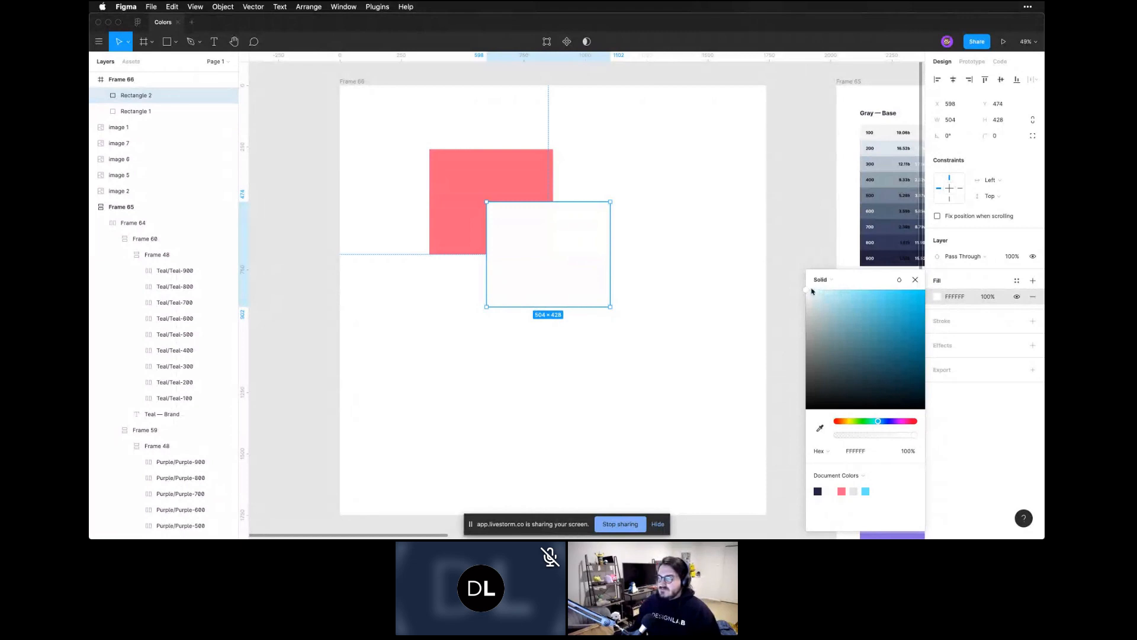
{"action": "left_click_drag", "start_coordinate": [810, 291], "coordinate": [925, 293]}
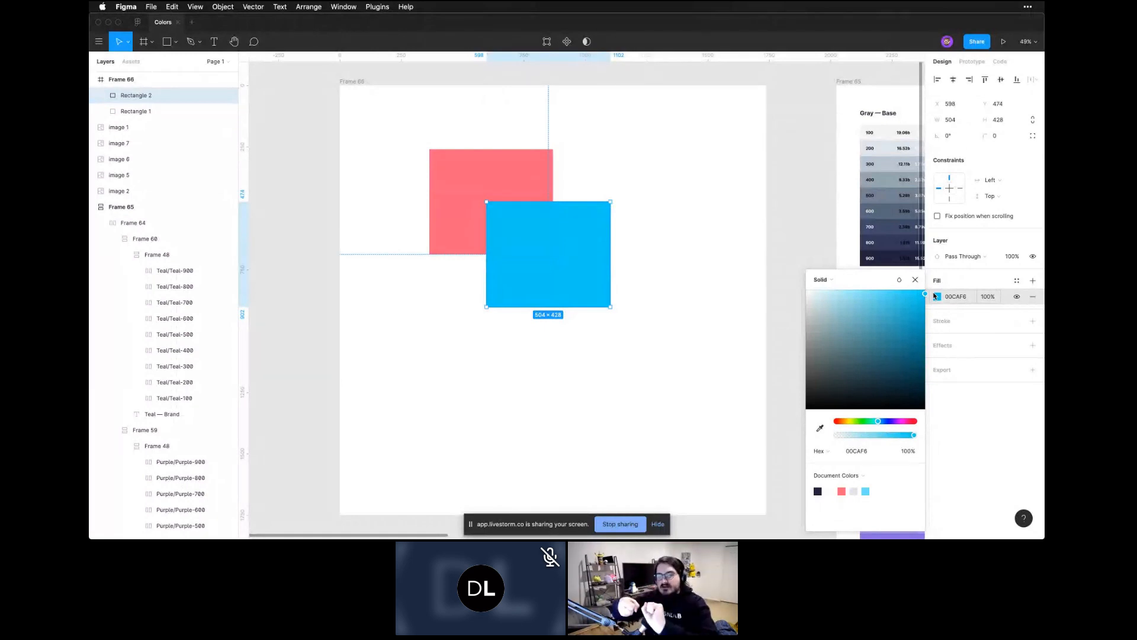
{"action": "left_click_drag", "start_coordinate": [922, 294], "coordinate": [804, 329]}
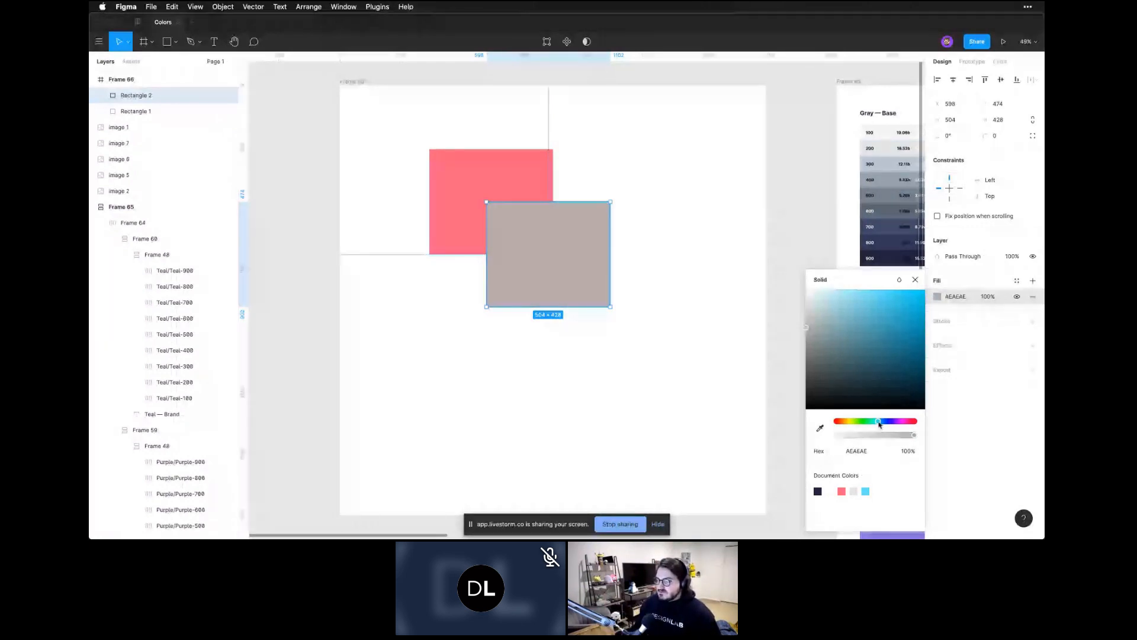
Shift the grey fill's hue through teal to purple and vary its opacity, finishing at 100%
{"action": "mouse_move", "coordinate": [879, 422]}
{"action": "left_mouse_down"}
{"action": "mouse_move", "coordinate": [840, 422]}
{"action": "mouse_move", "coordinate": [874, 425]}
{"action": "left_mouse_up"}
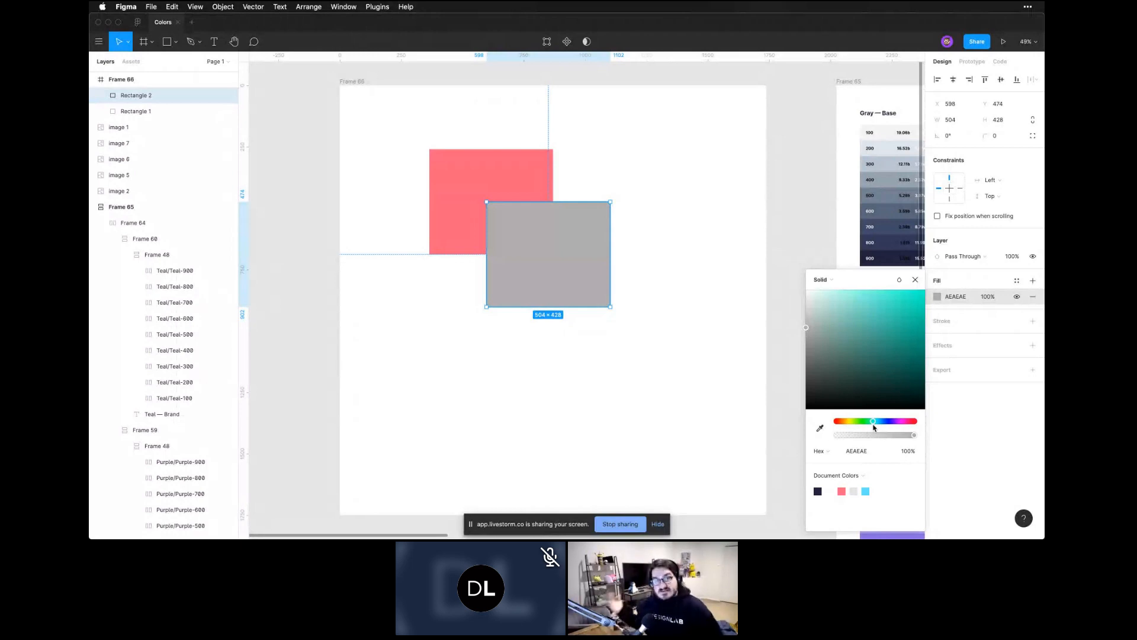
{"action": "left_click_drag", "start_coordinate": [838, 426], "coordinate": [897, 426]}
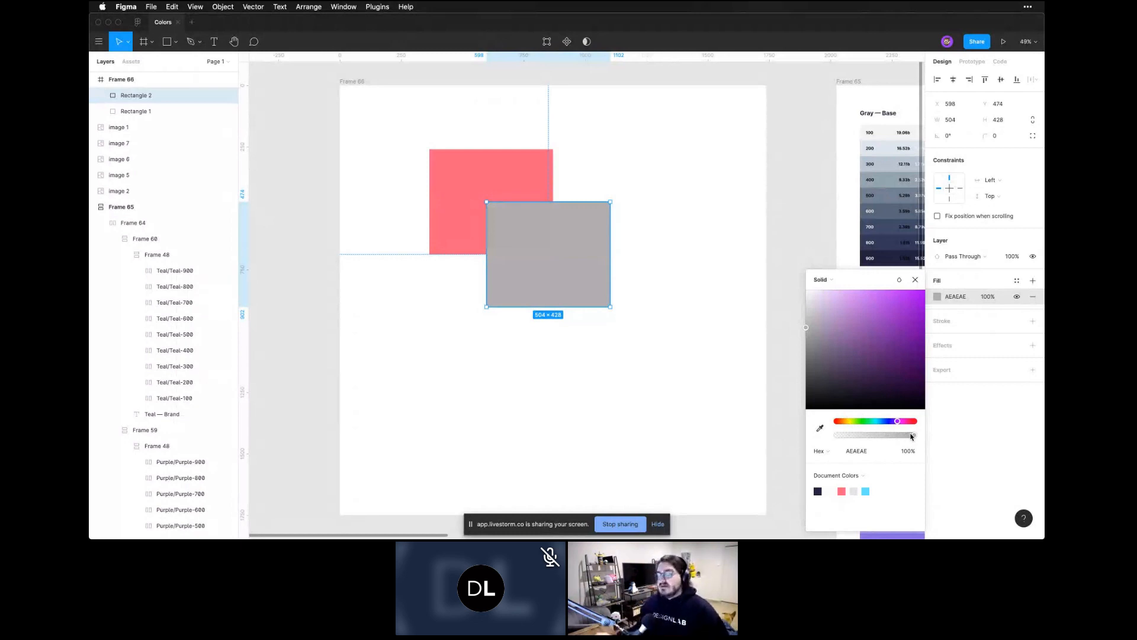
{"action": "left_click_drag", "start_coordinate": [913, 435], "coordinate": [920, 434]}
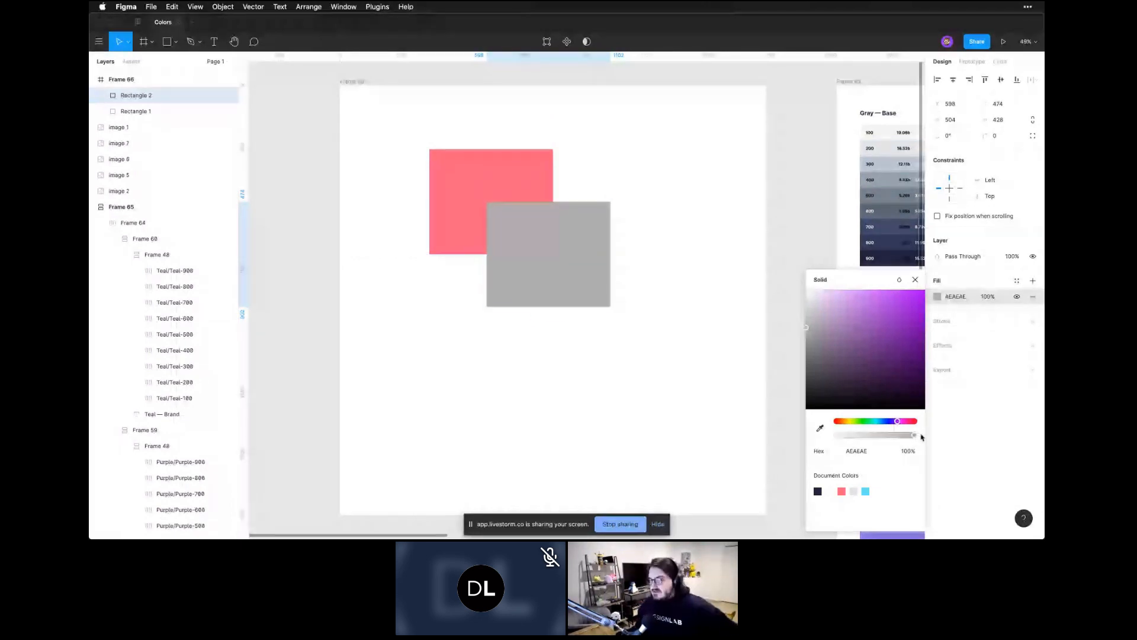
{"action": "left_click_drag", "start_coordinate": [920, 435], "coordinate": [993, 464]}
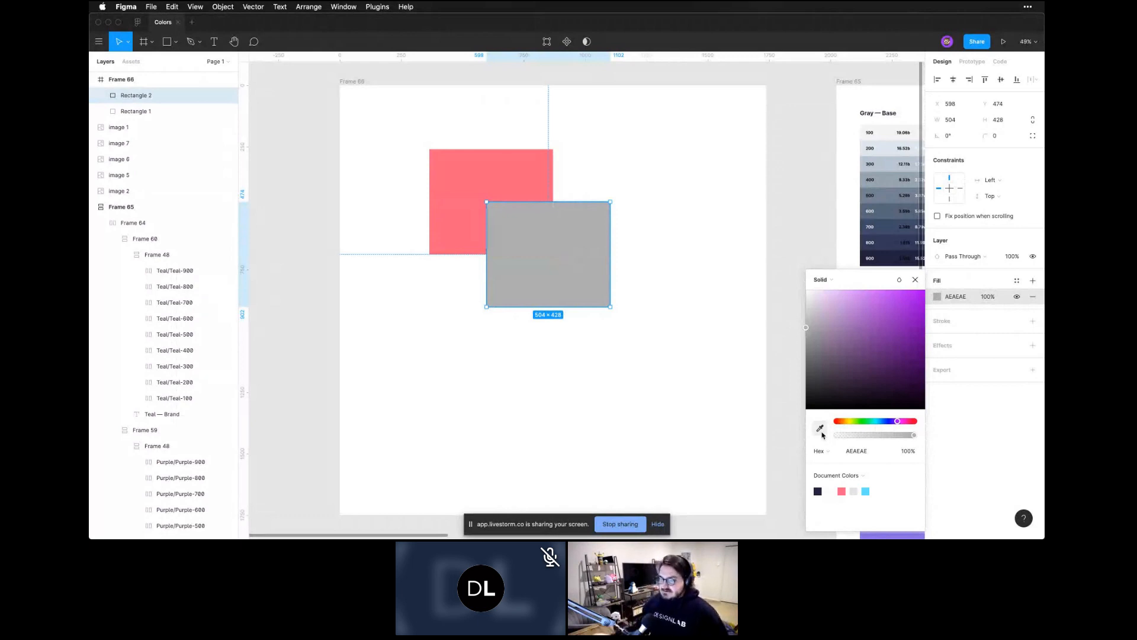
Activate the eyedropper for the second rectangle's fill and leave it without sampling a colour
{"action": "key", "text": "ctrl+c"}
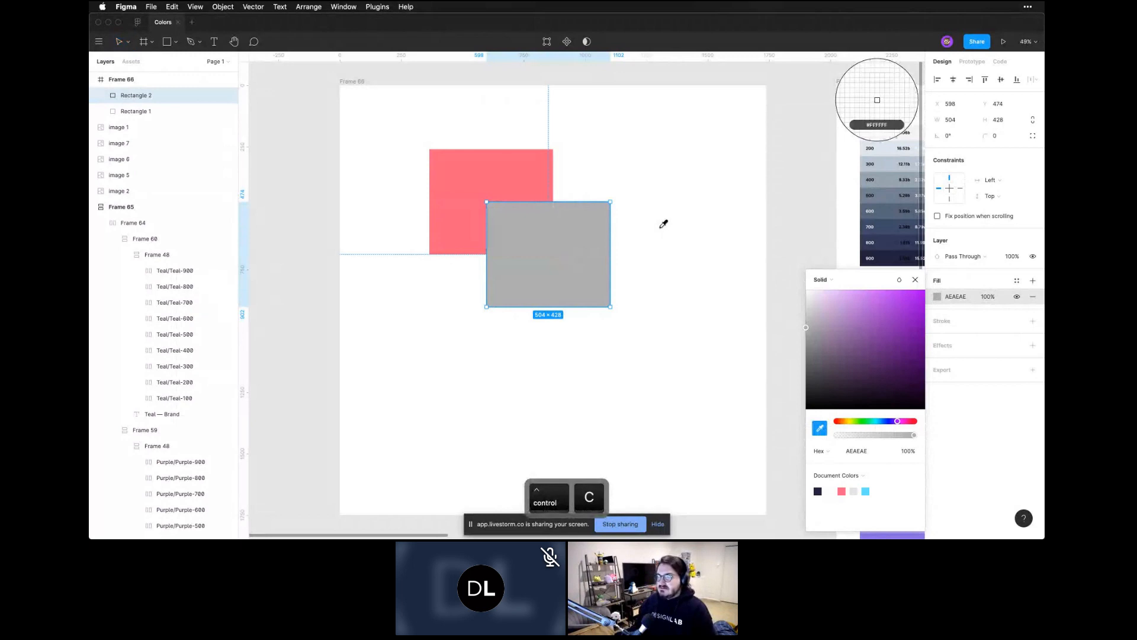
{"action": "key", "text": "i"}
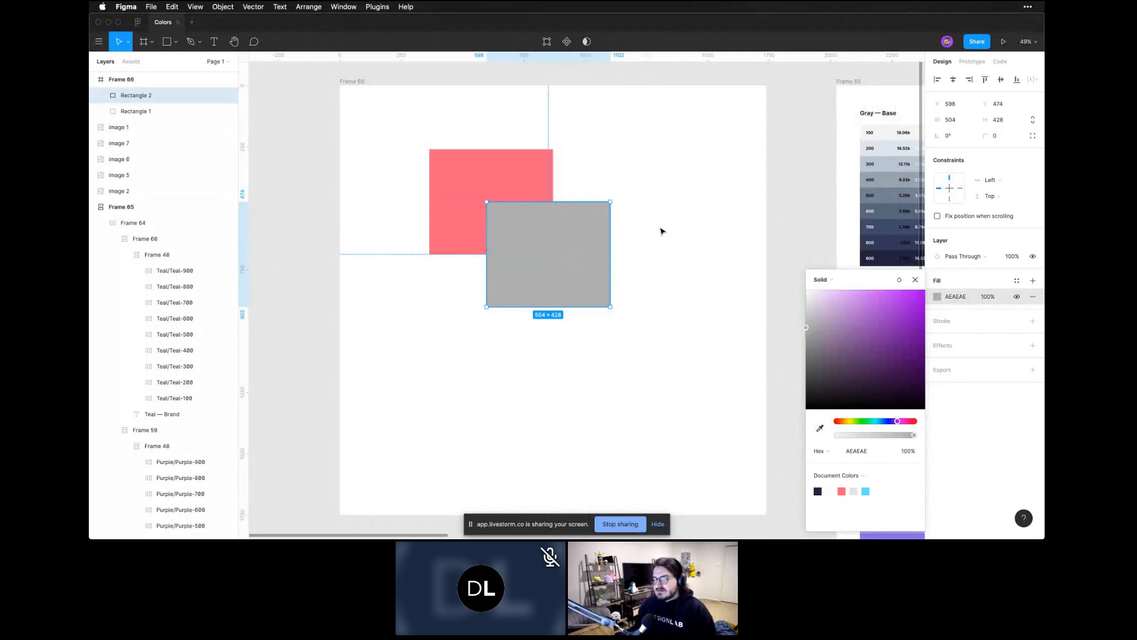
Activate the eyedropper for the second rectangle's fill, and narrow the Figma window and restore its width twice
{"action": "key", "text": "ctrl+c"}
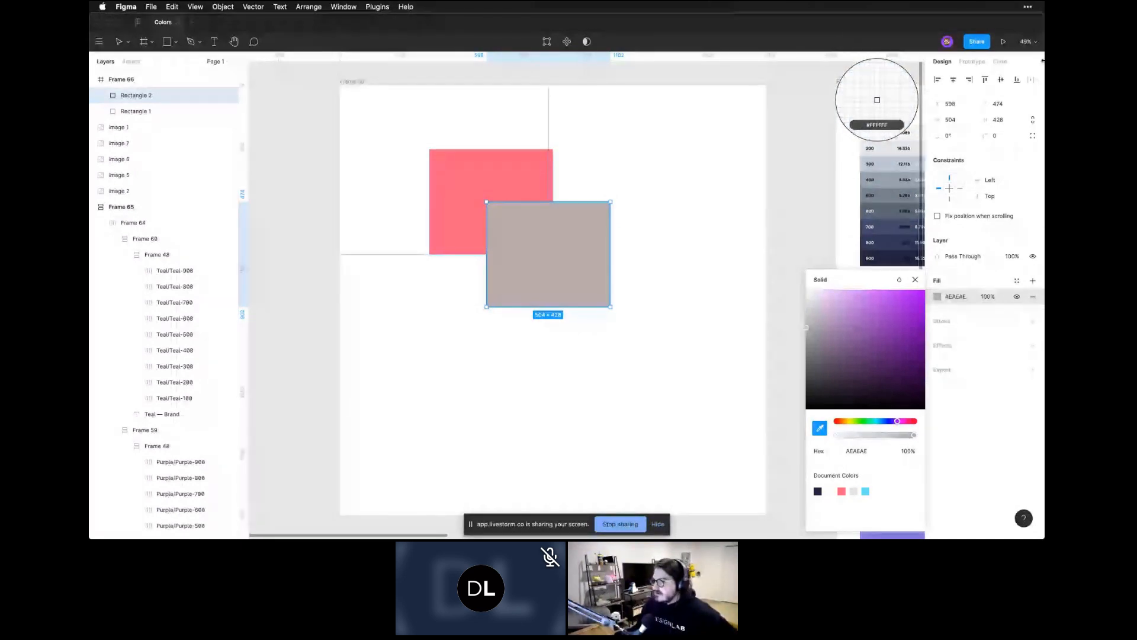
{"action": "left_click_drag", "start_coordinate": [1044, 55], "coordinate": [908, 55]}
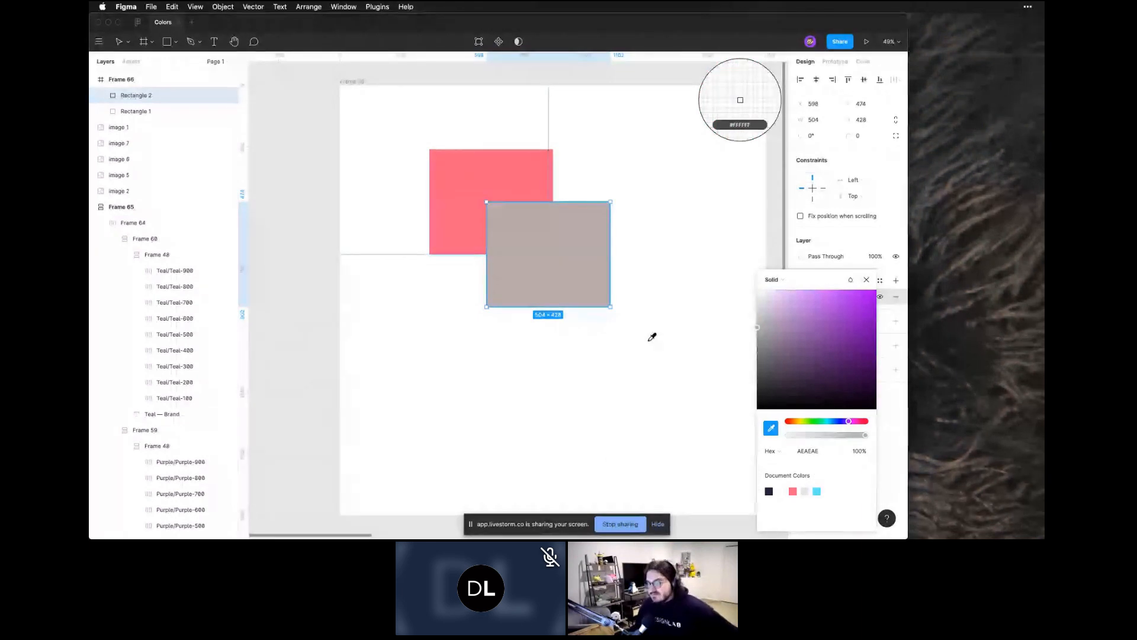
{"action": "left_click_drag", "start_coordinate": [908, 225], "coordinate": [1044, 225]}
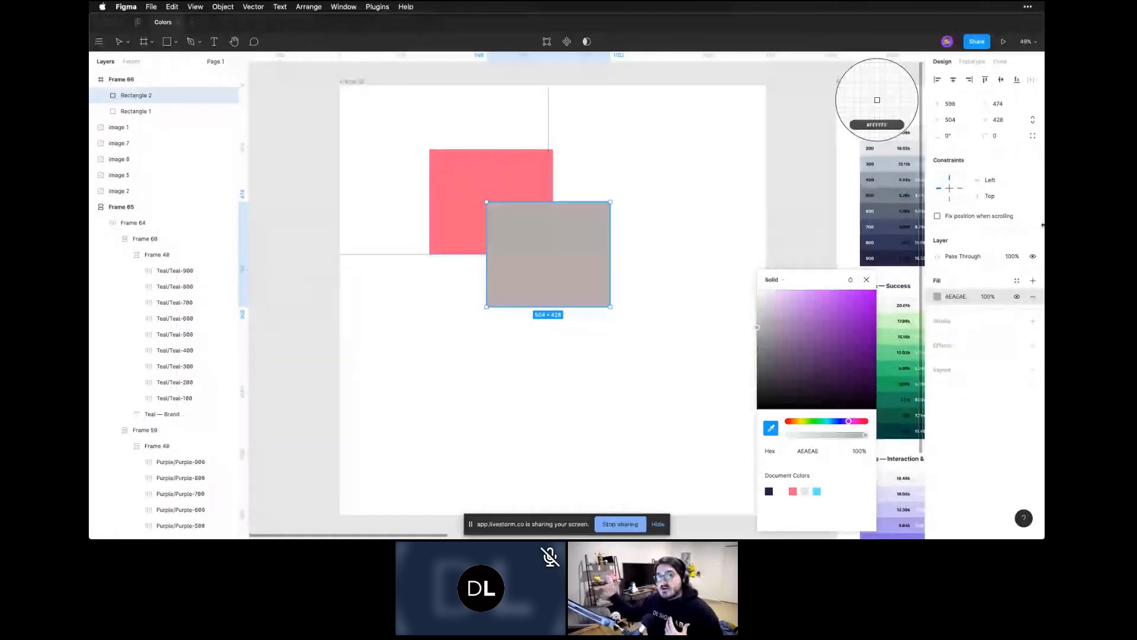
{"action": "left_click_drag", "start_coordinate": [1042, 225], "coordinate": [900, 225]}
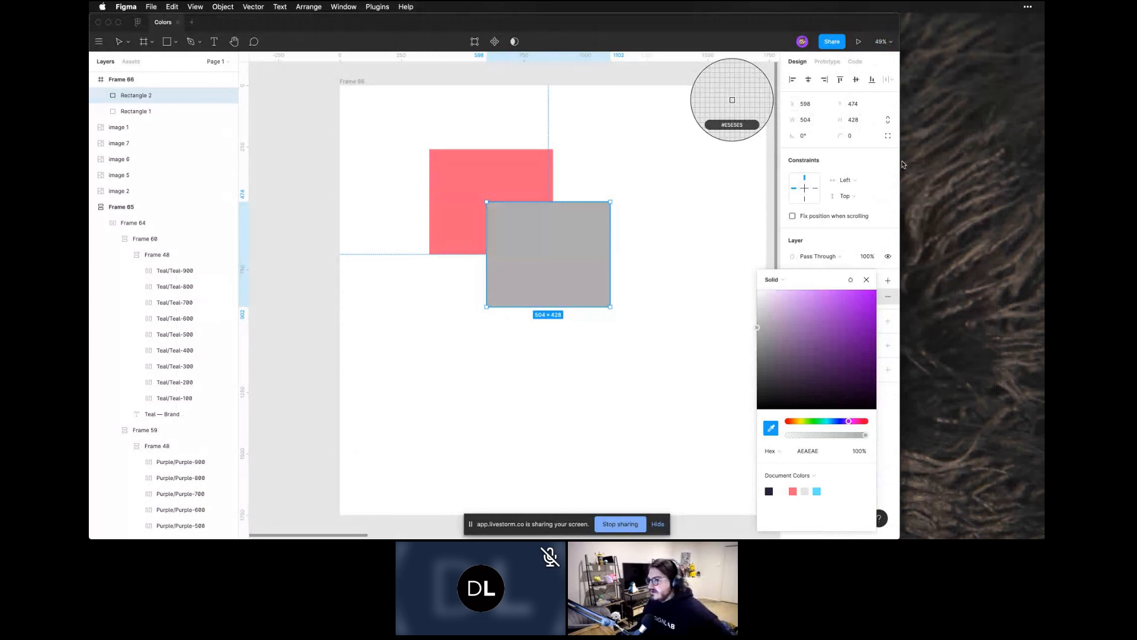
{"action": "left_click_drag", "start_coordinate": [900, 161], "coordinate": [1043, 193]}
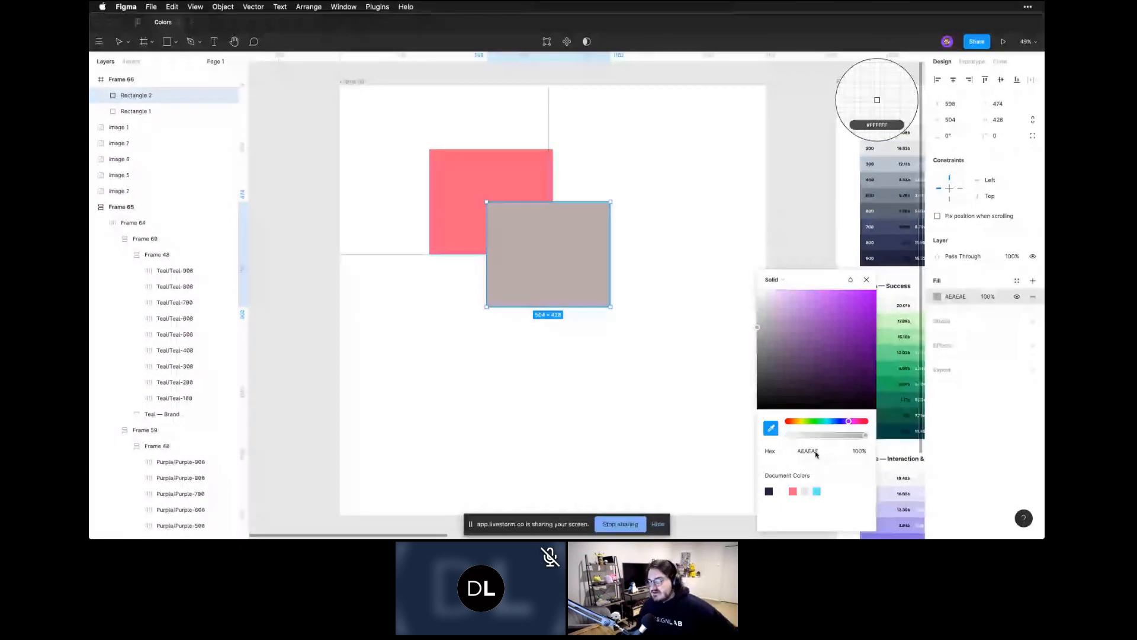
Try purple 763C90 on the second rectangle and replace it with white FFFFFF sampled from the frame using the eyedropper
{"action": "left_click_drag", "start_coordinate": [764, 326], "coordinate": [827, 341]}
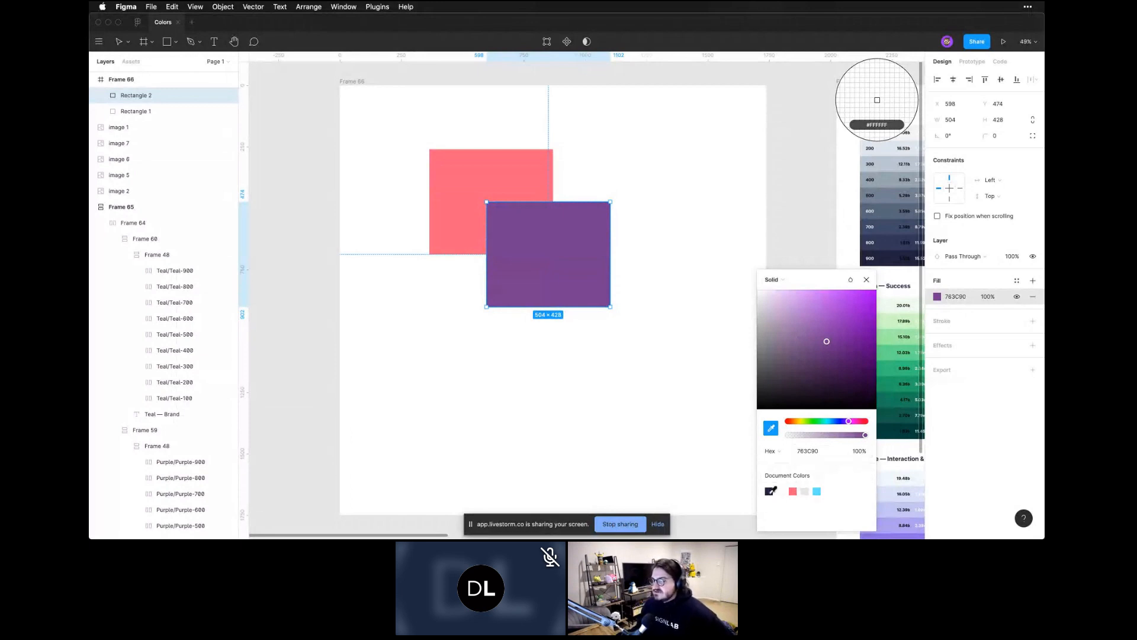
{"action": "left_click", "coordinate": [786, 476]}
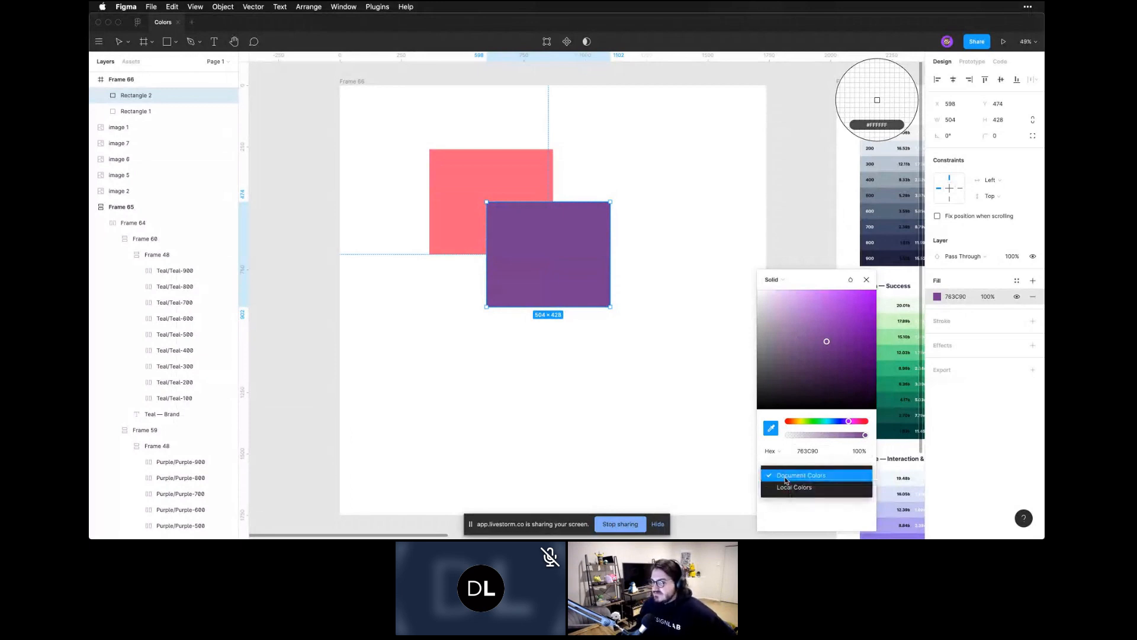
{"action": "left_click", "coordinate": [786, 514]}
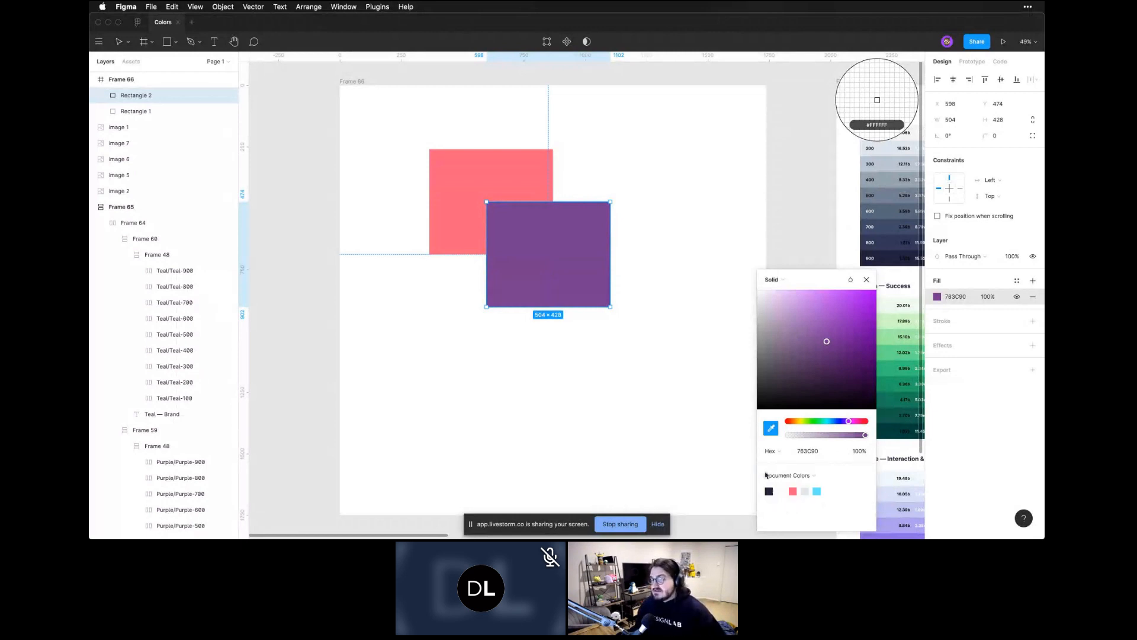
{"action": "left_click", "coordinate": [707, 405]}
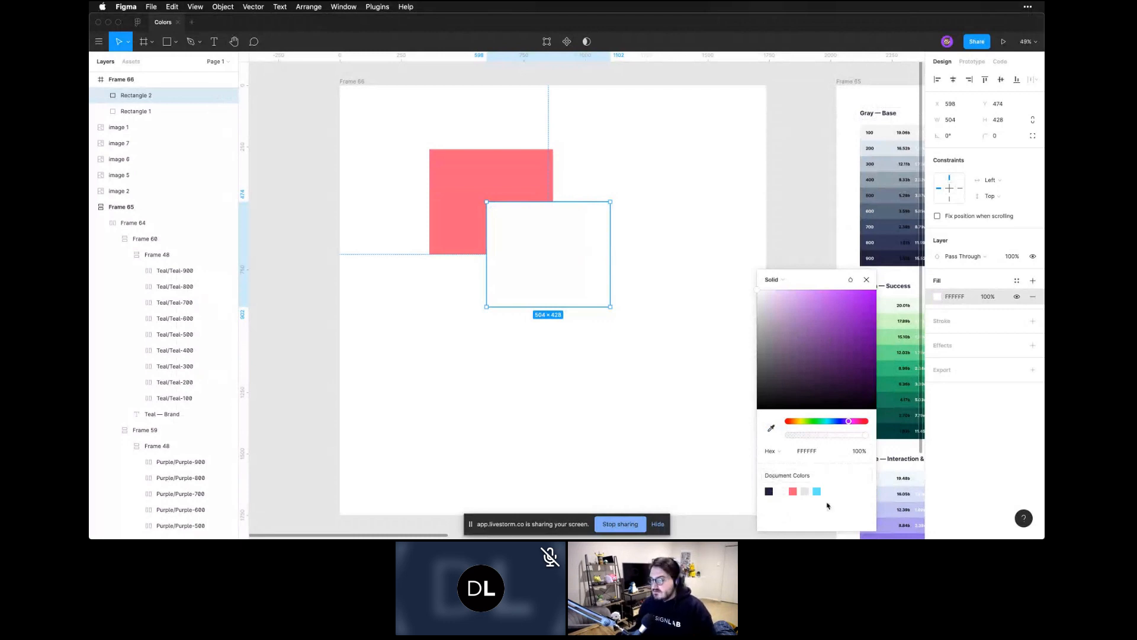
Switch the colour picker's swatches to Local Colors, browse them, and keep Hex as the colour format
{"action": "left_click", "coordinate": [815, 478]}
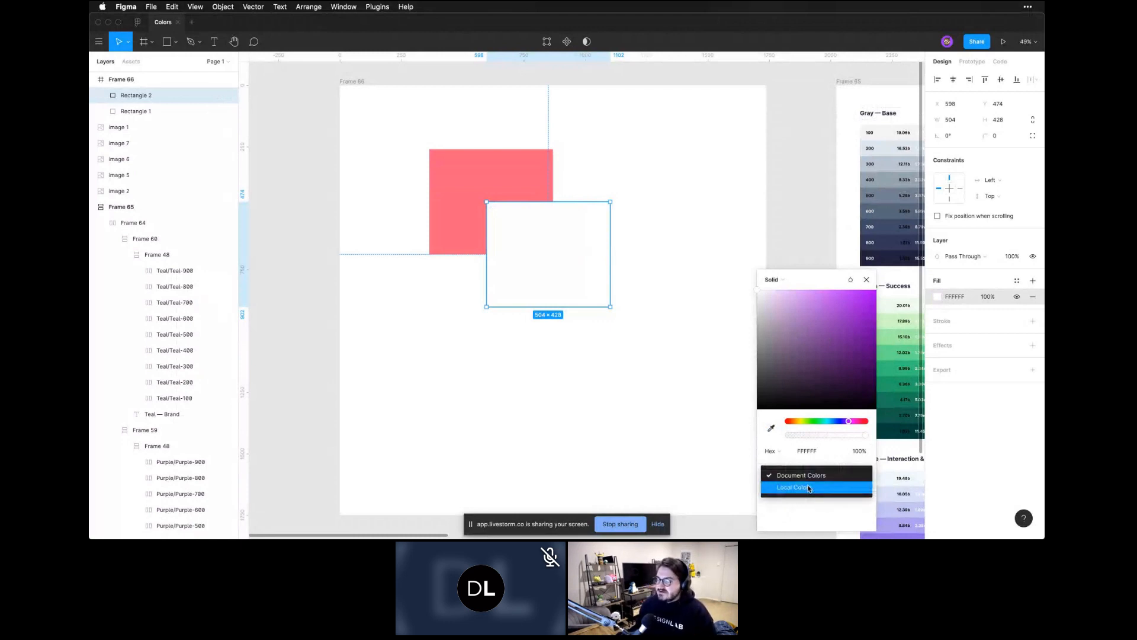
{"action": "left_click", "coordinate": [810, 487]}
{"action": "scroll", "coordinate": [808, 489], "scroll_direction": "down", "scroll_amount": 3}
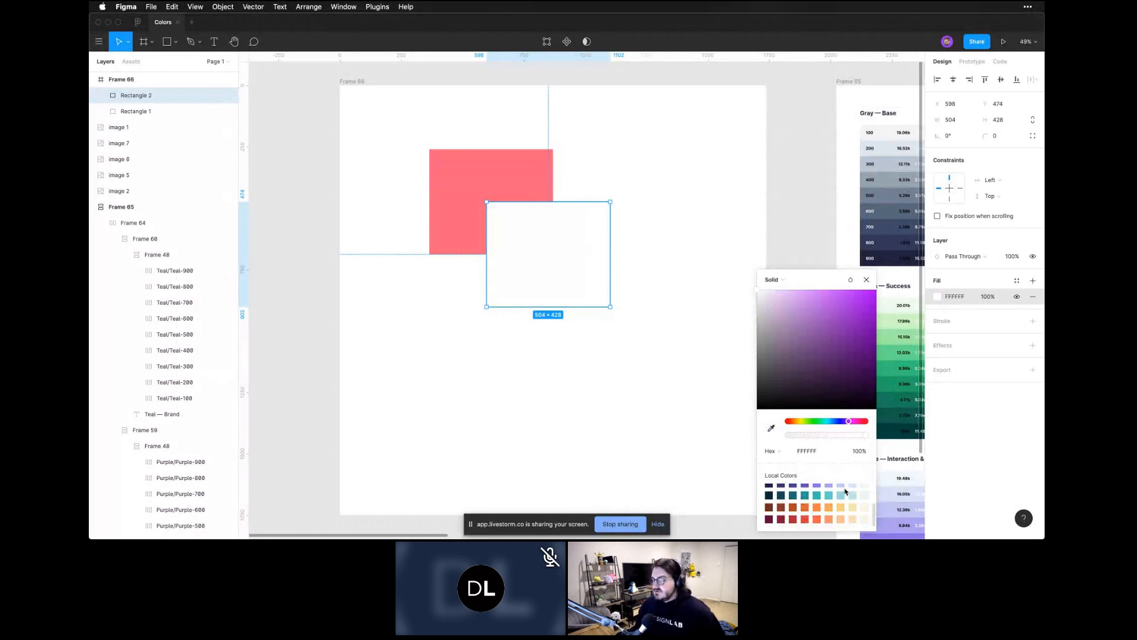
{"action": "left_click", "coordinate": [864, 476]}
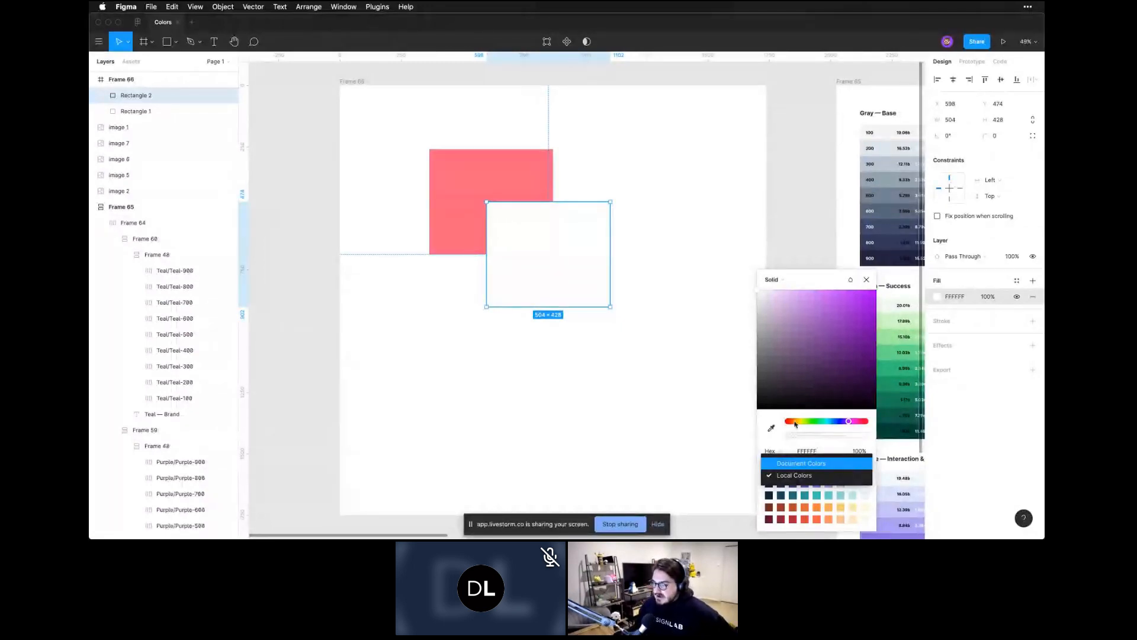
{"action": "left_click", "coordinate": [774, 455]}
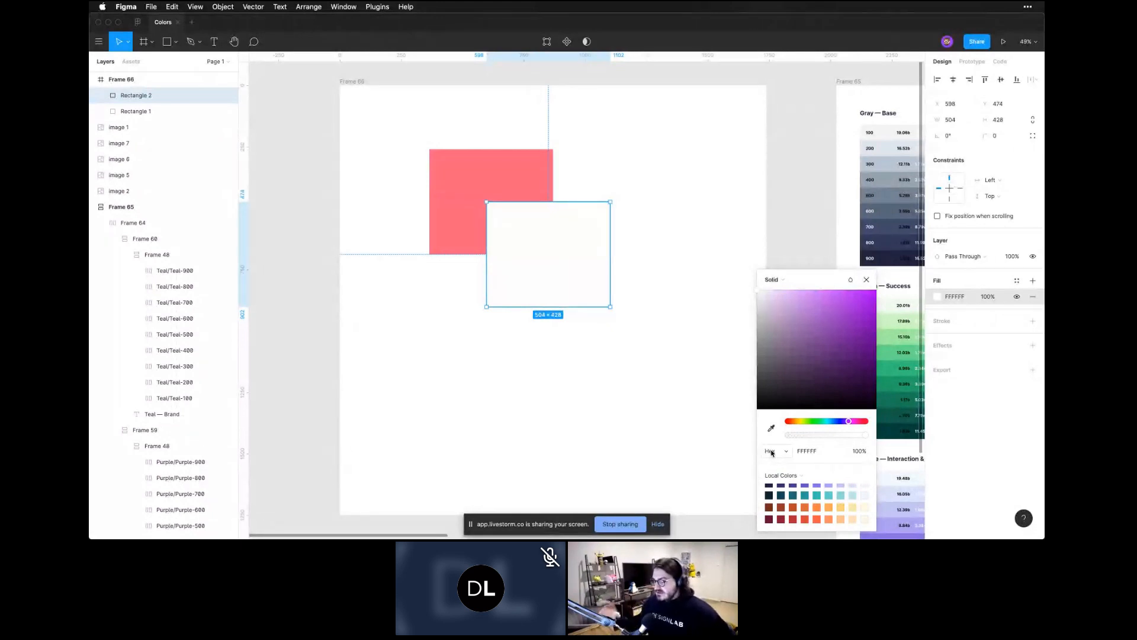
{"action": "left_click", "coordinate": [772, 452]}
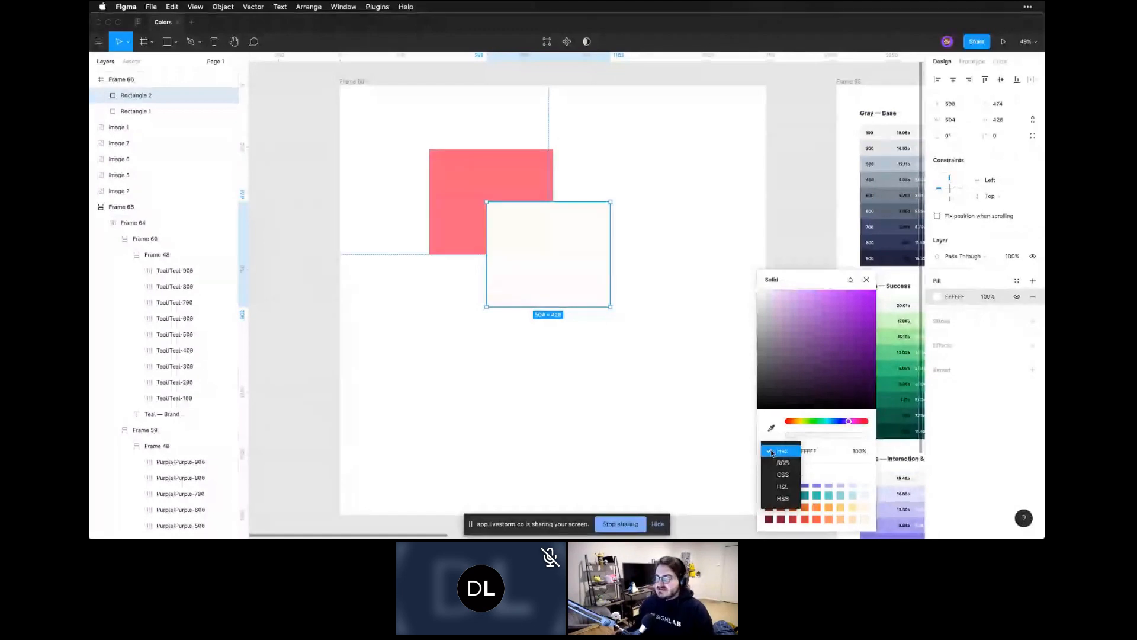
{"action": "left_click", "coordinate": [776, 452]}
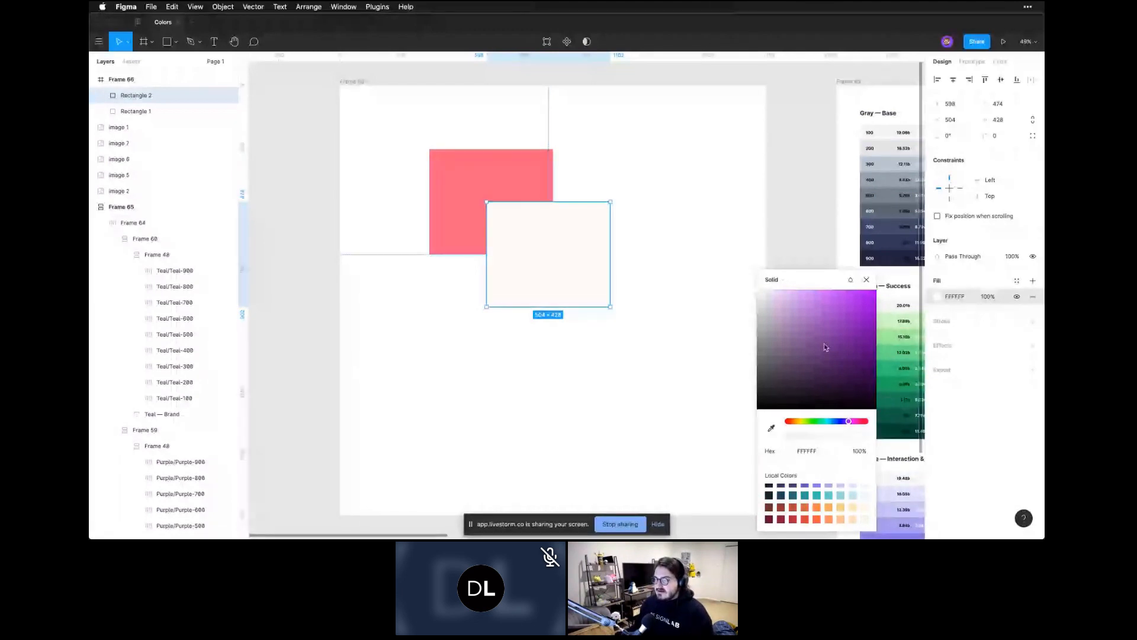
Try a purple fill on the second rectangle and change it to fully saturated red FF0000
{"action": "left_click", "coordinate": [851, 325]}
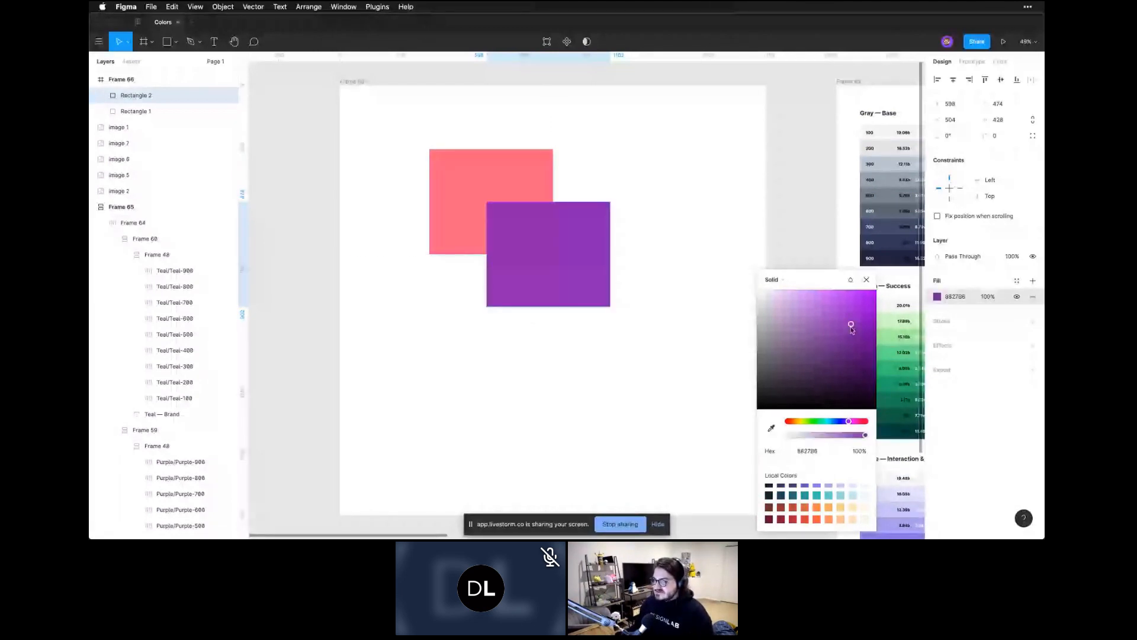
{"action": "key", "text": "super+z"}
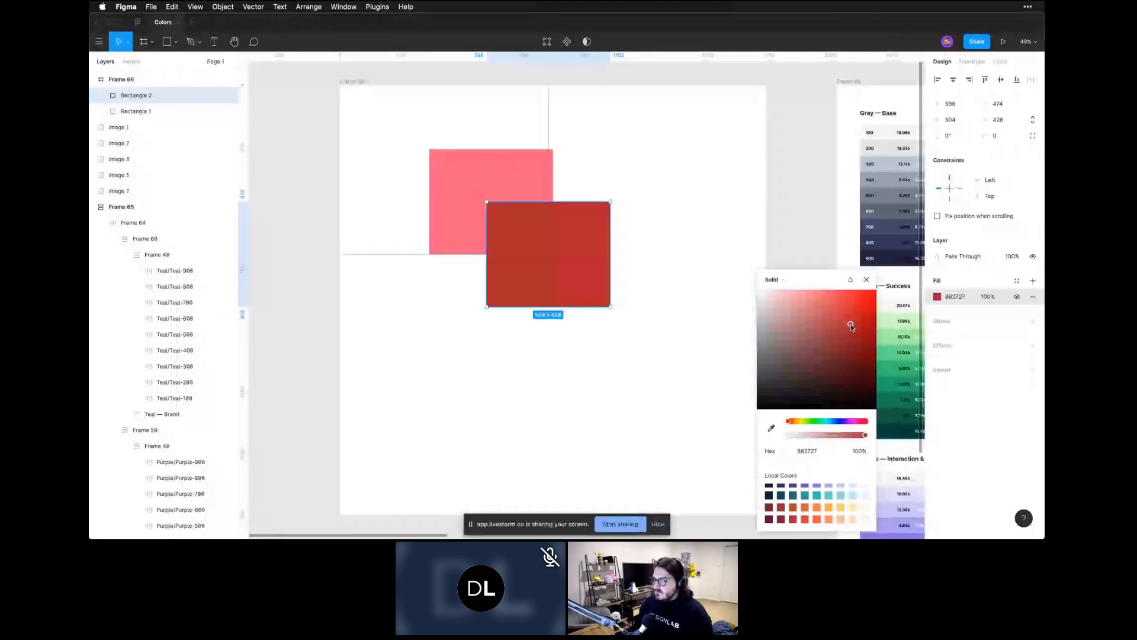
{"action": "left_click_drag", "start_coordinate": [850, 327], "coordinate": [884, 282]}
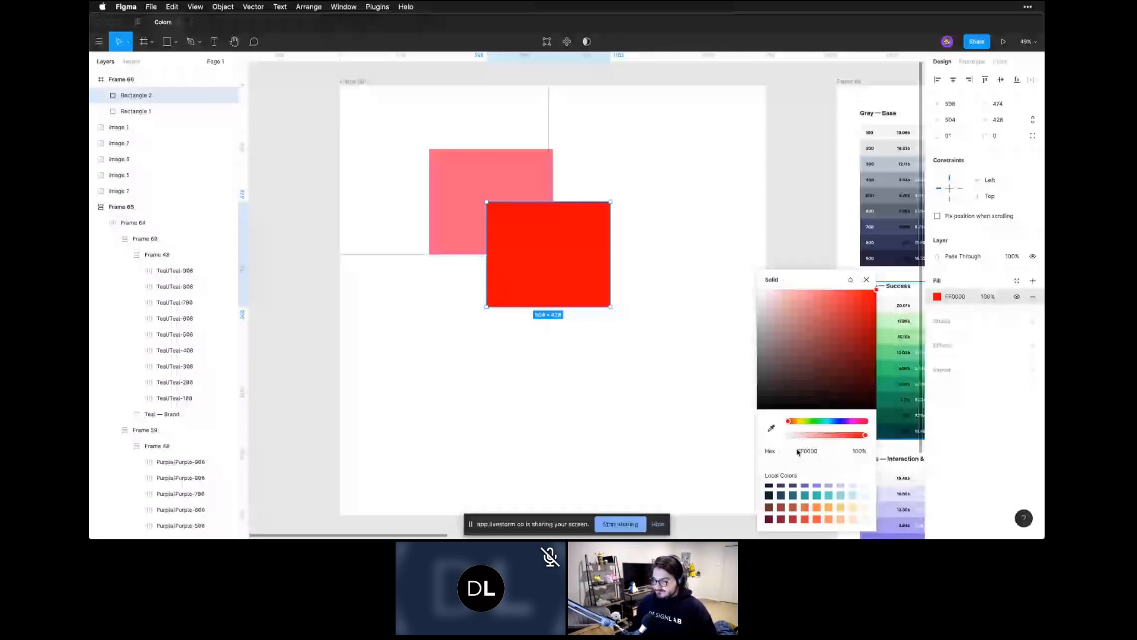
Shift the second rectangle's fill hue through green 00FF0A and magenta, finishing at purple BD00FF
{"action": "left_click", "coordinate": [801, 421]}
{"action": "left_click_drag", "start_coordinate": [801, 423], "coordinate": [816, 423]}
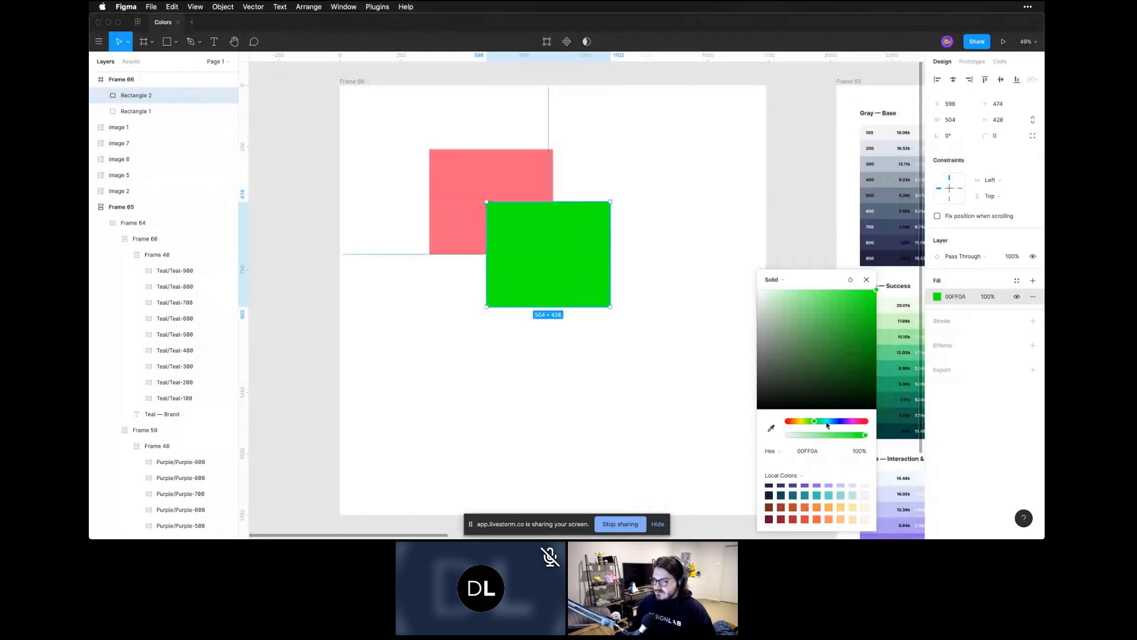
{"action": "left_click_drag", "start_coordinate": [835, 423], "coordinate": [852, 424]}
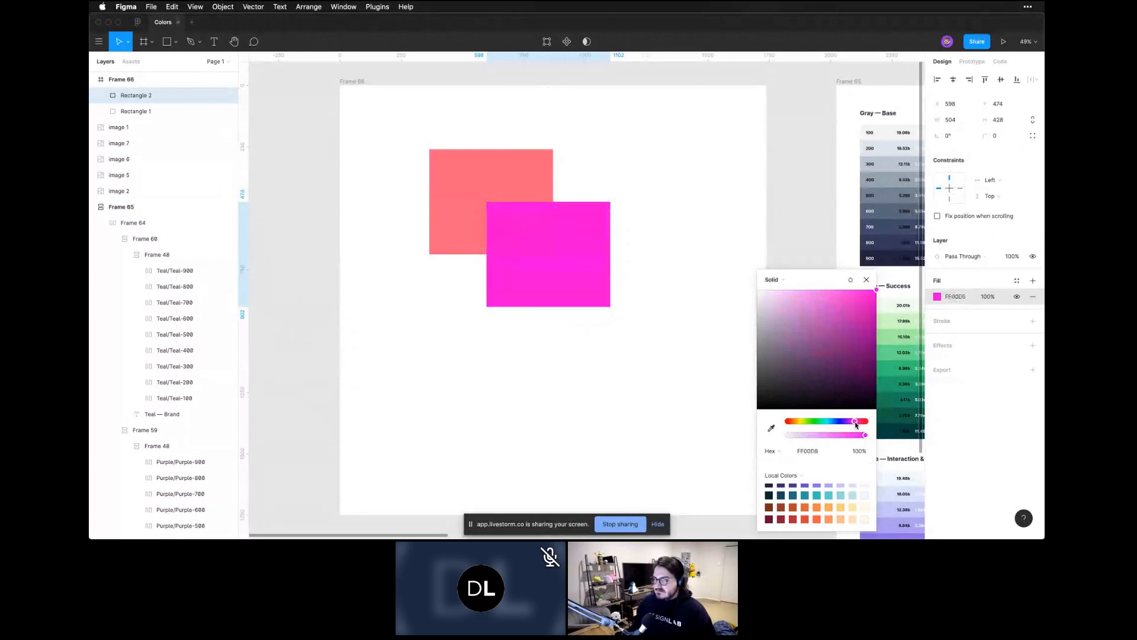
{"action": "left_click_drag", "start_coordinate": [852, 425], "coordinate": [849, 424]}
Set the second rectangle's fill to pure blue with the hex value 0000FF
{"action": "left_click", "coordinate": [804, 452]}
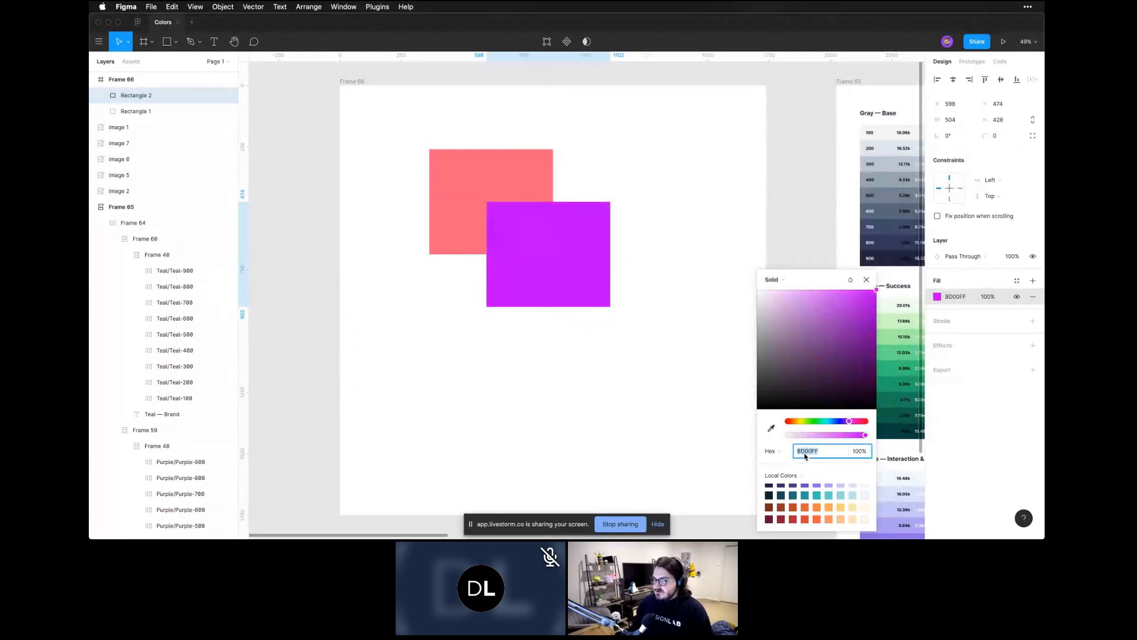
{"action": "type", "text": "0000FF"}
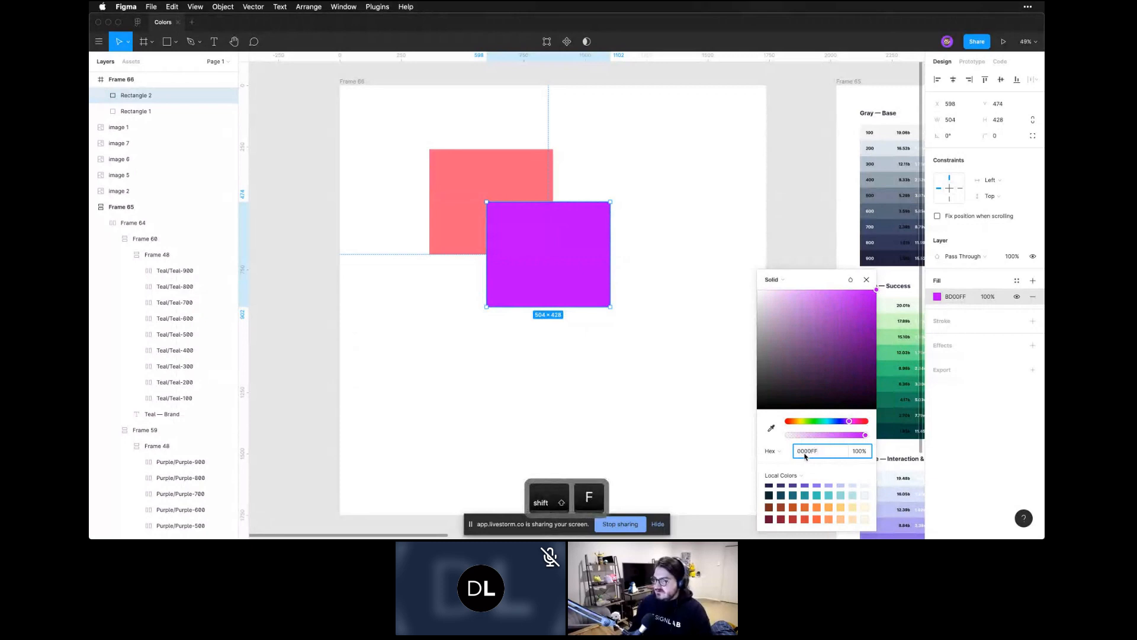
{"action": "key", "text": "Return"}
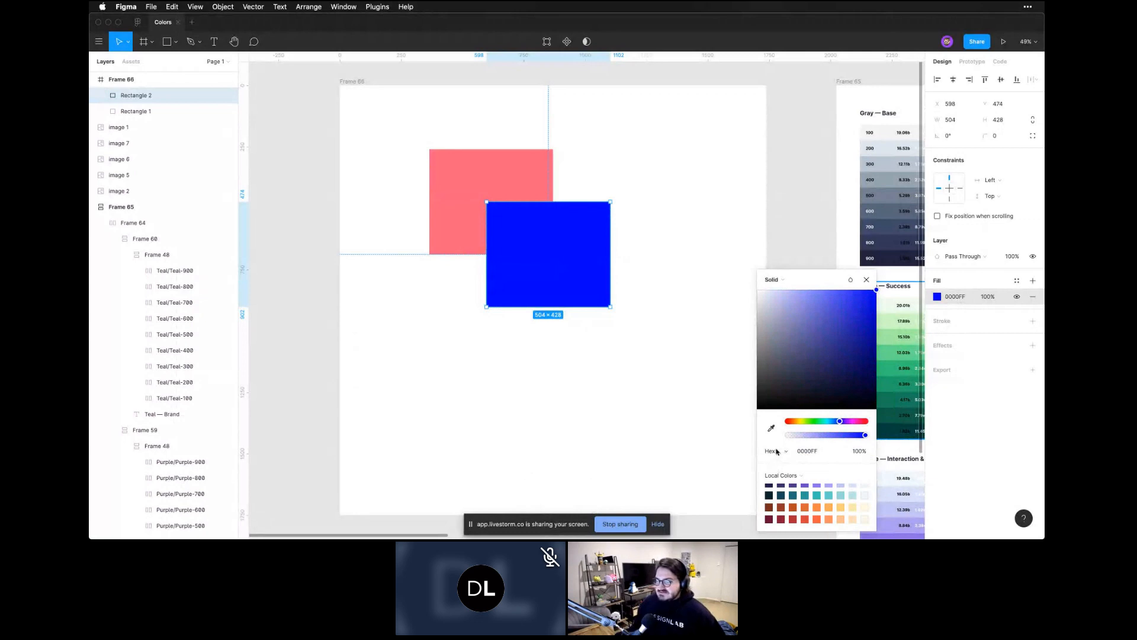
Switch the colour format to RGB and adjust the second rectangle's fill to a muted blue, 609FBA
{"action": "left_click", "coordinate": [777, 452]}
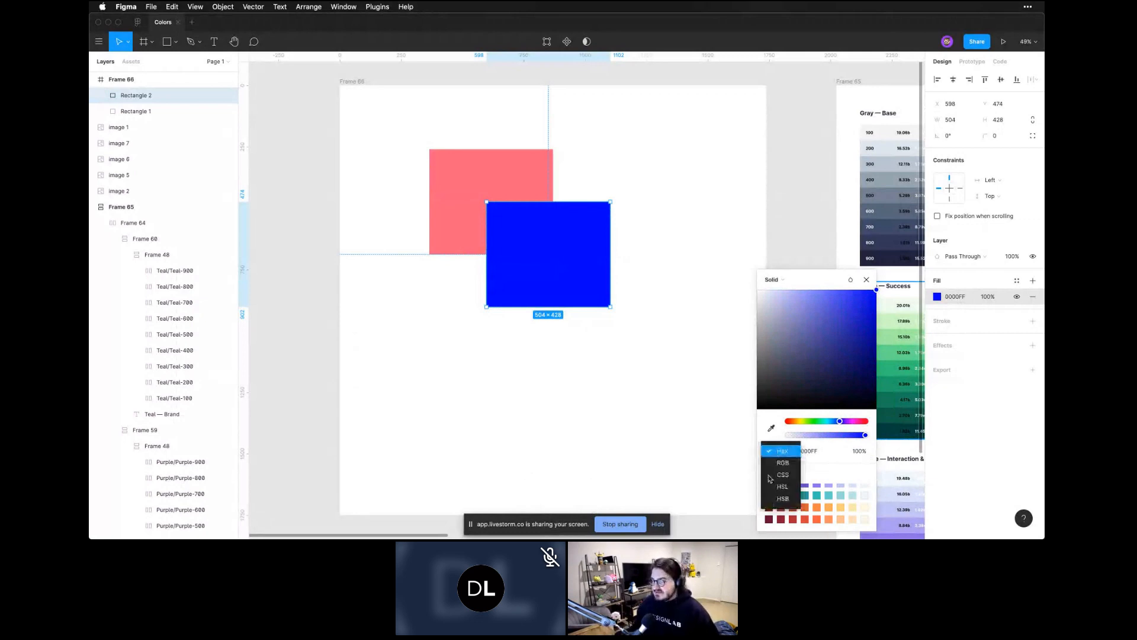
{"action": "left_click", "coordinate": [780, 462]}
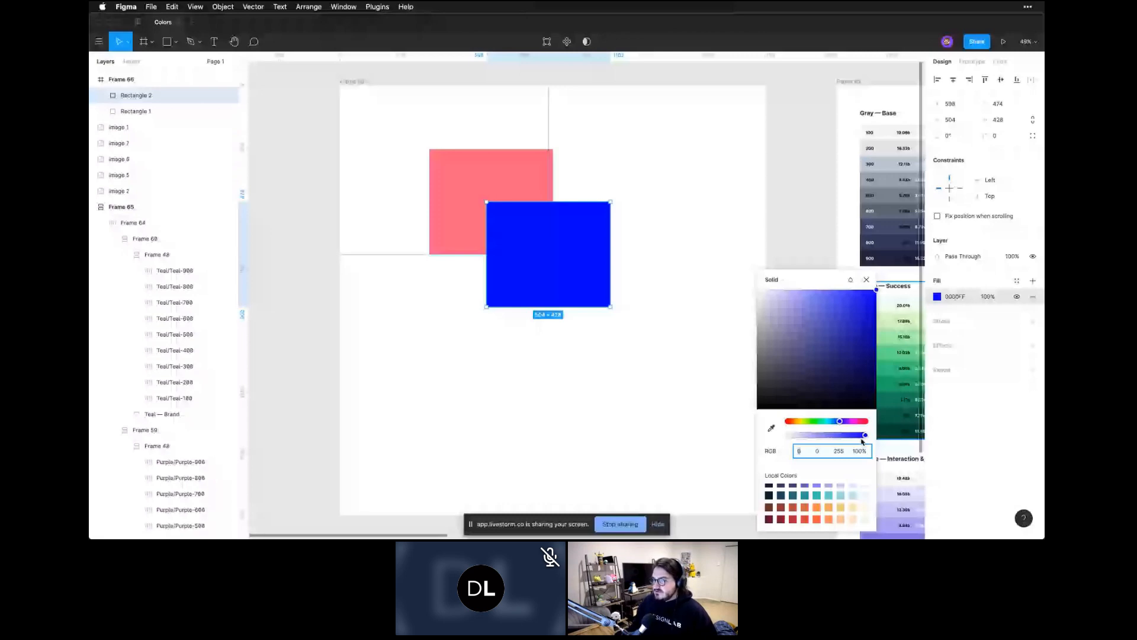
{"action": "left_click", "coordinate": [774, 456]}
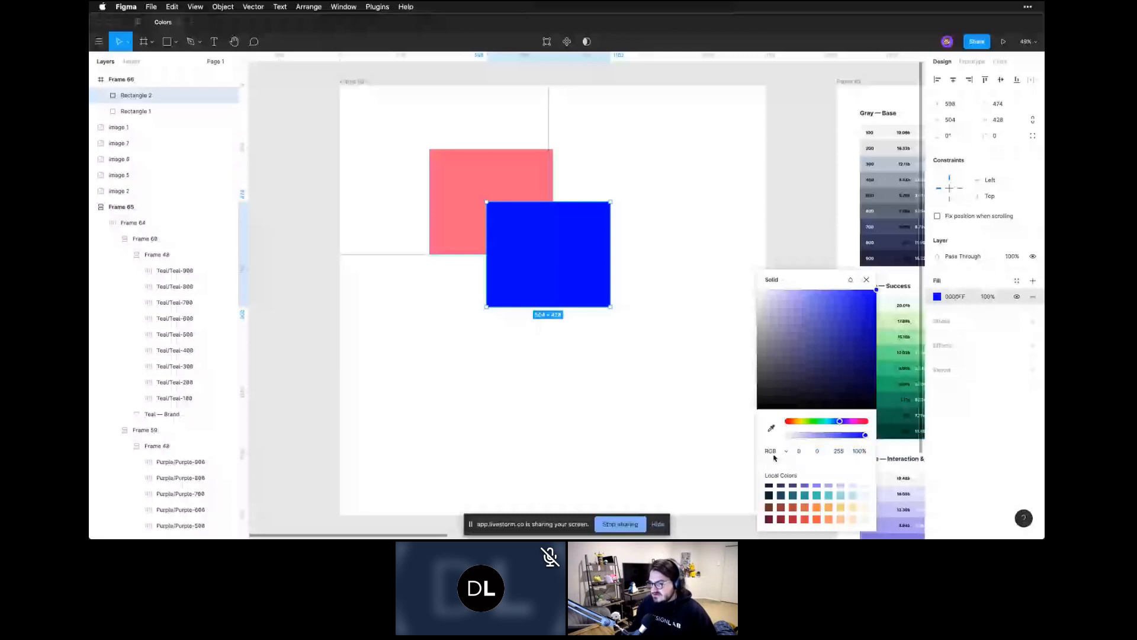
{"action": "left_click", "coordinate": [850, 314]}
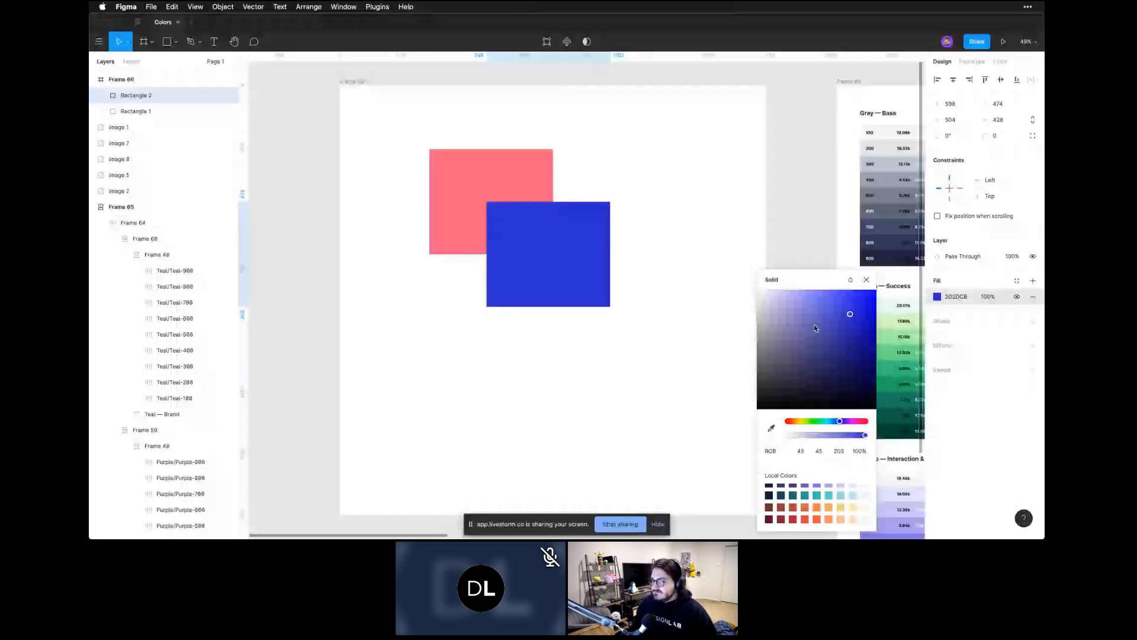
{"action": "left_click", "coordinate": [814, 321]}
{"action": "left_click", "coordinate": [831, 421]}
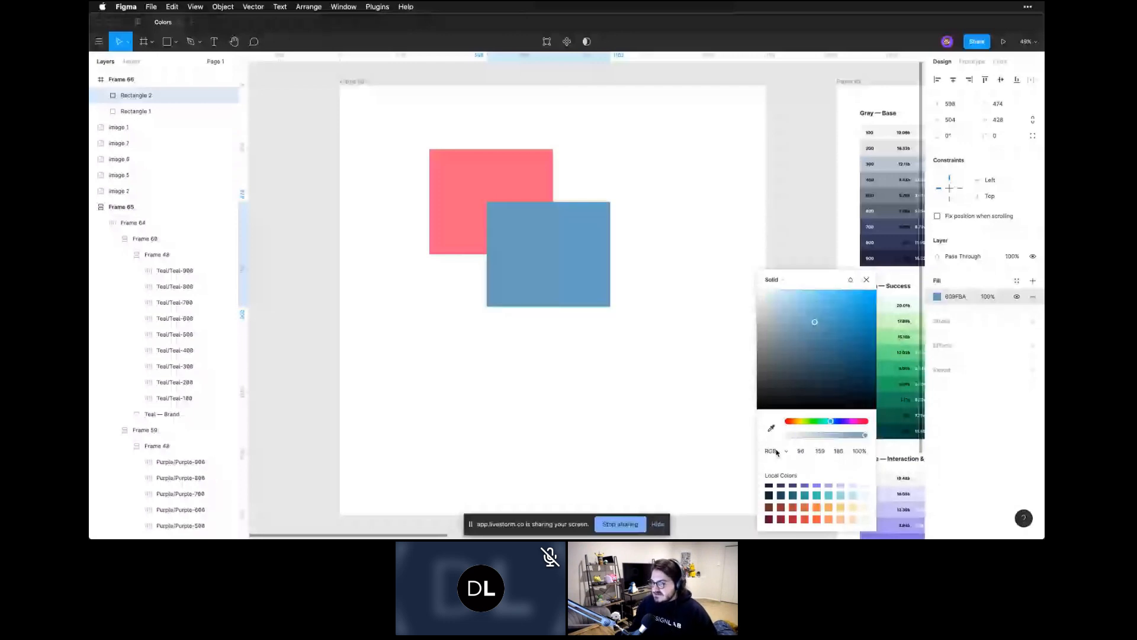
Switch the fill's colour format to CSS, start entering #FF as its value, and cancel the entry
{"action": "left_click", "coordinate": [777, 452]}
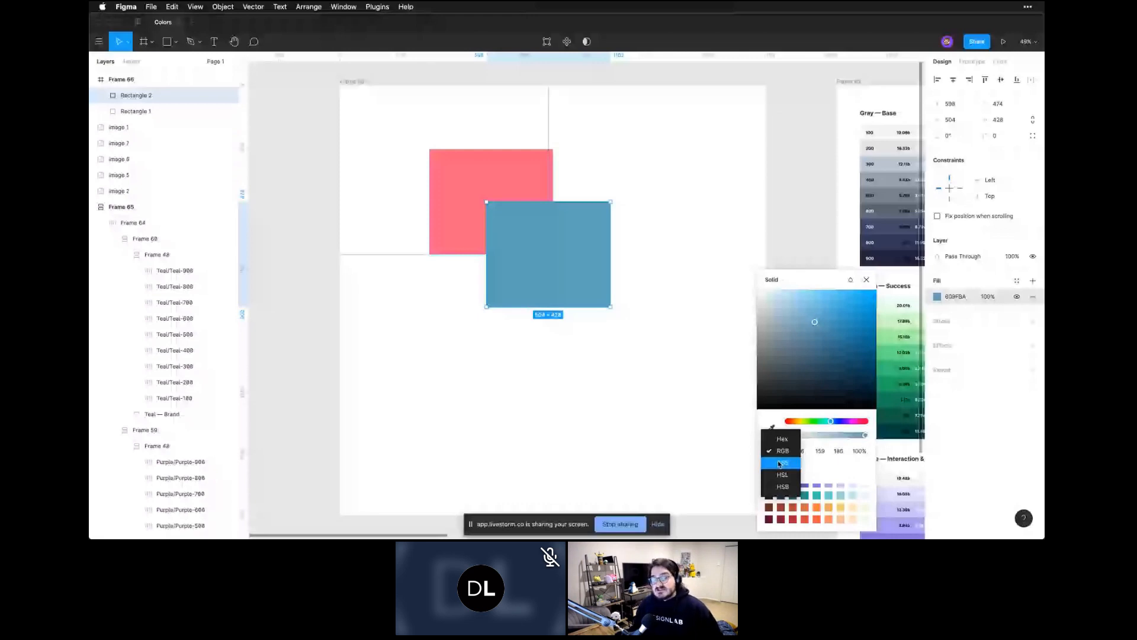
{"action": "left_click", "coordinate": [780, 462]}
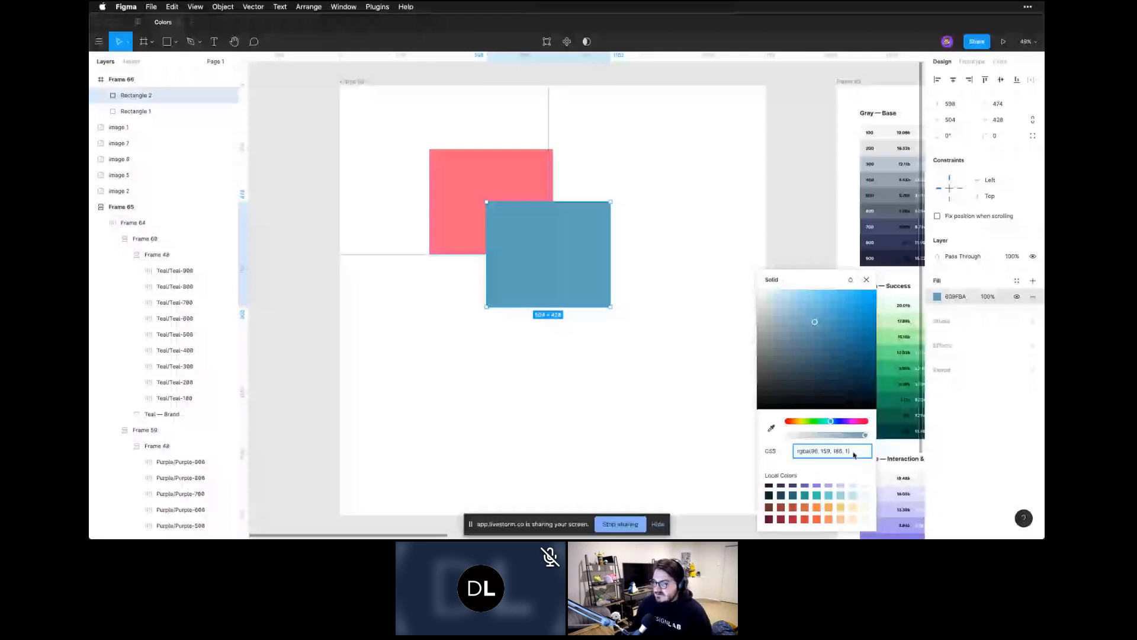
{"action": "left_click", "coordinate": [823, 455]}
{"action": "key", "text": "shift"}
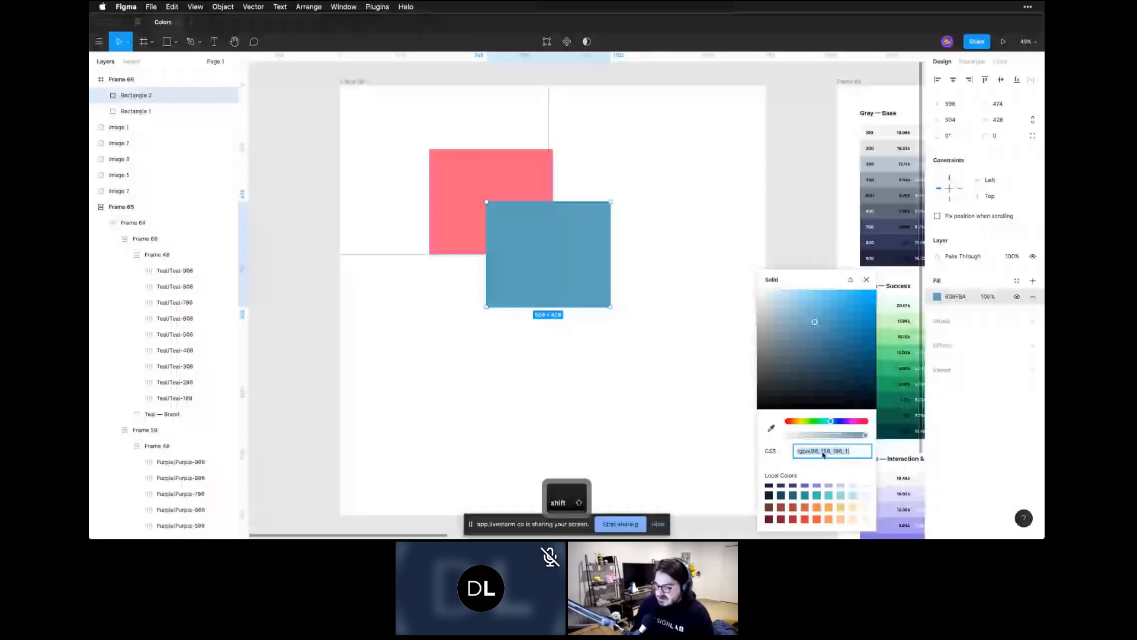
{"action": "type", "text": "#FF"}
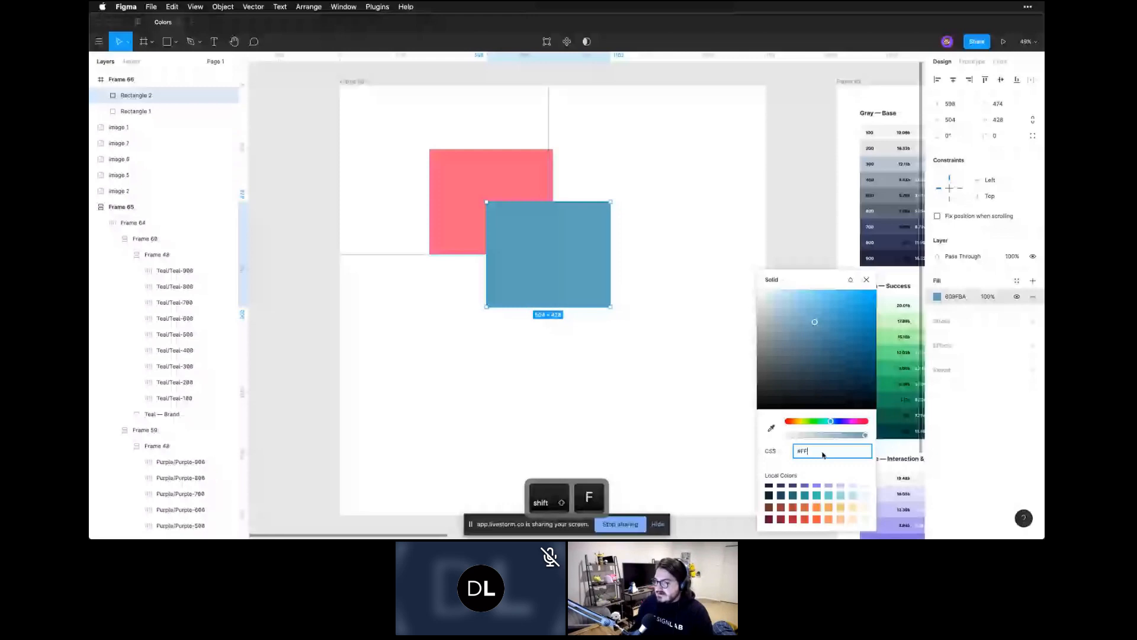
{"action": "key", "text": "Escape"}
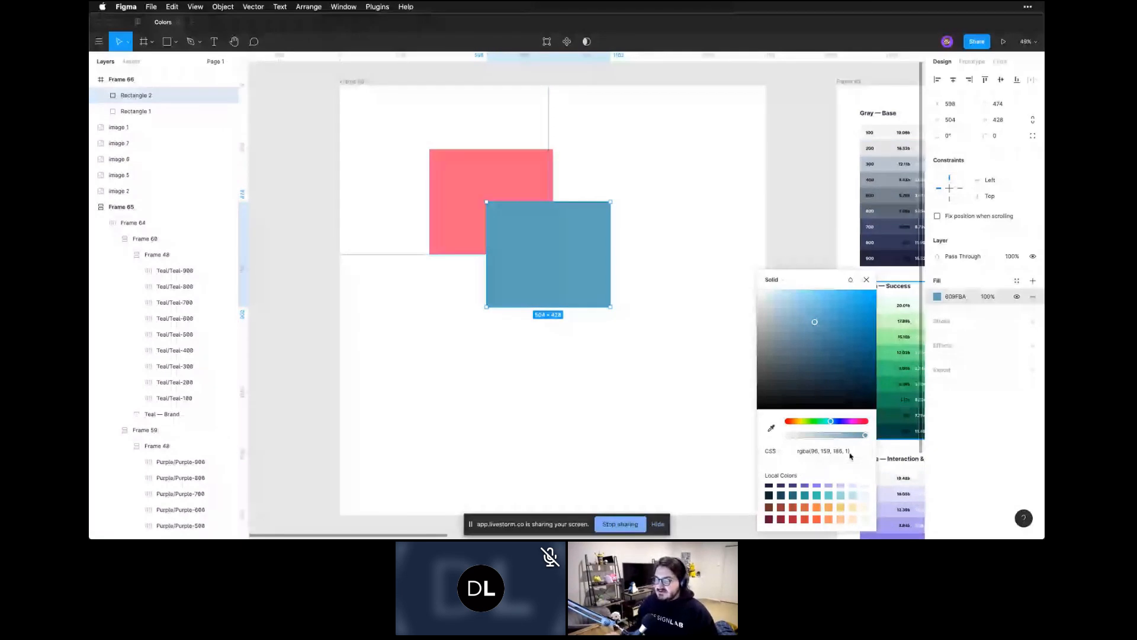
Switch the second rectangle's fill colour format to HSL
{"action": "left_click", "coordinate": [785, 453]}
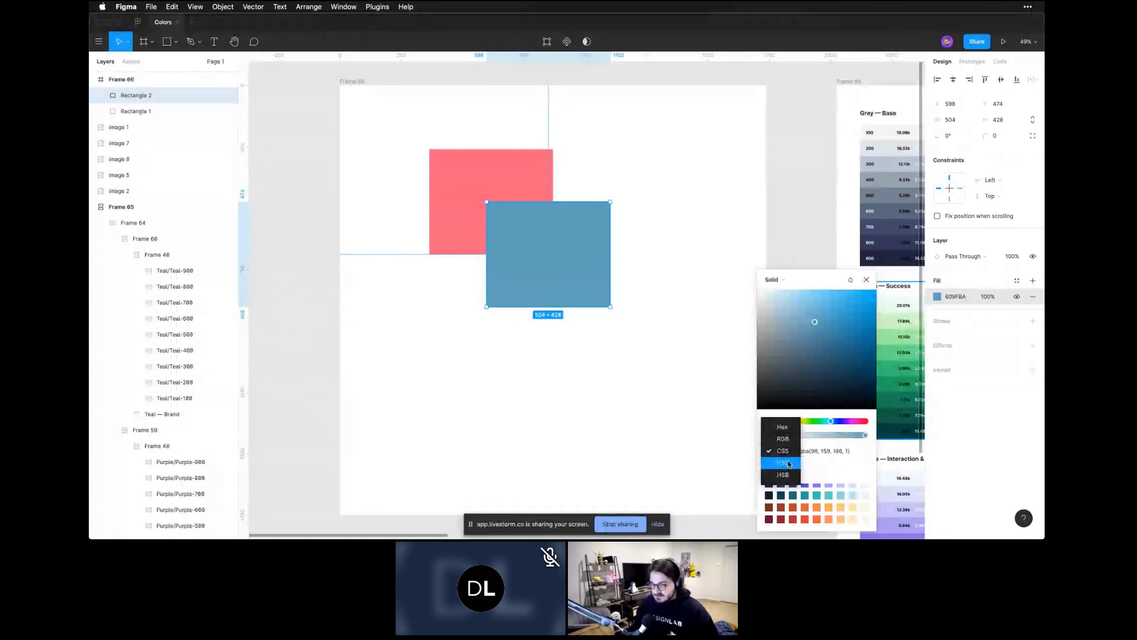
{"action": "left_click", "coordinate": [789, 464]}
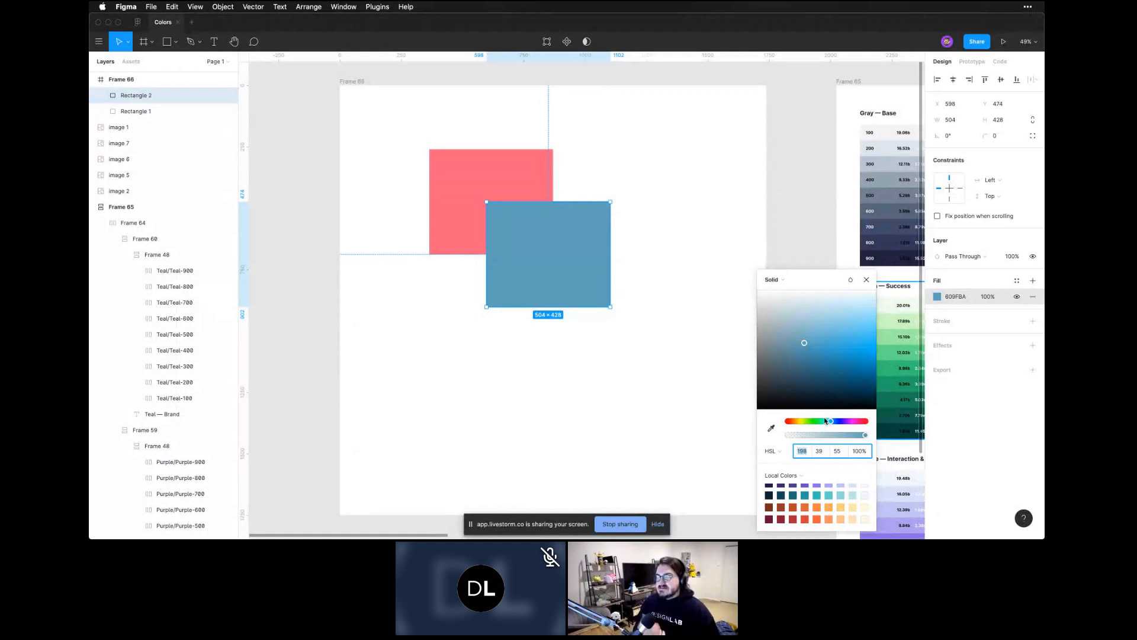
Vary the lightness of the second rectangle's HSL fill, down to near-black 0B1317 and back up to white
{"action": "left_click_drag", "start_coordinate": [804, 338], "coordinate": [801, 285]}
{"action": "left_click_drag", "start_coordinate": [803, 343], "coordinate": [800, 401]}
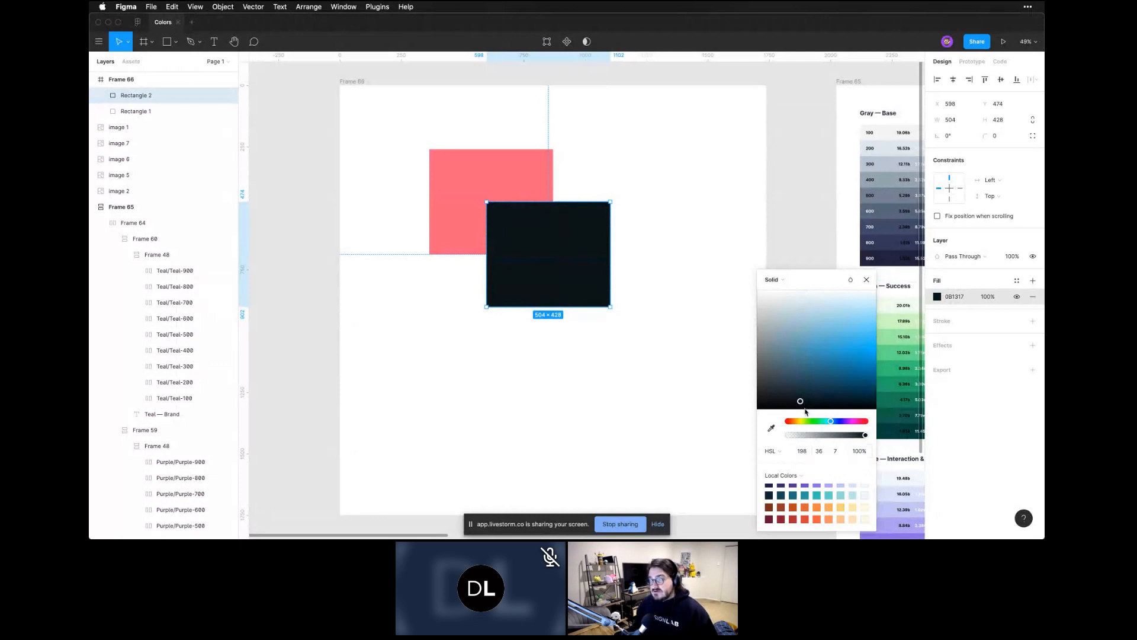
{"action": "left_click_drag", "start_coordinate": [801, 408], "coordinate": [803, 290]}
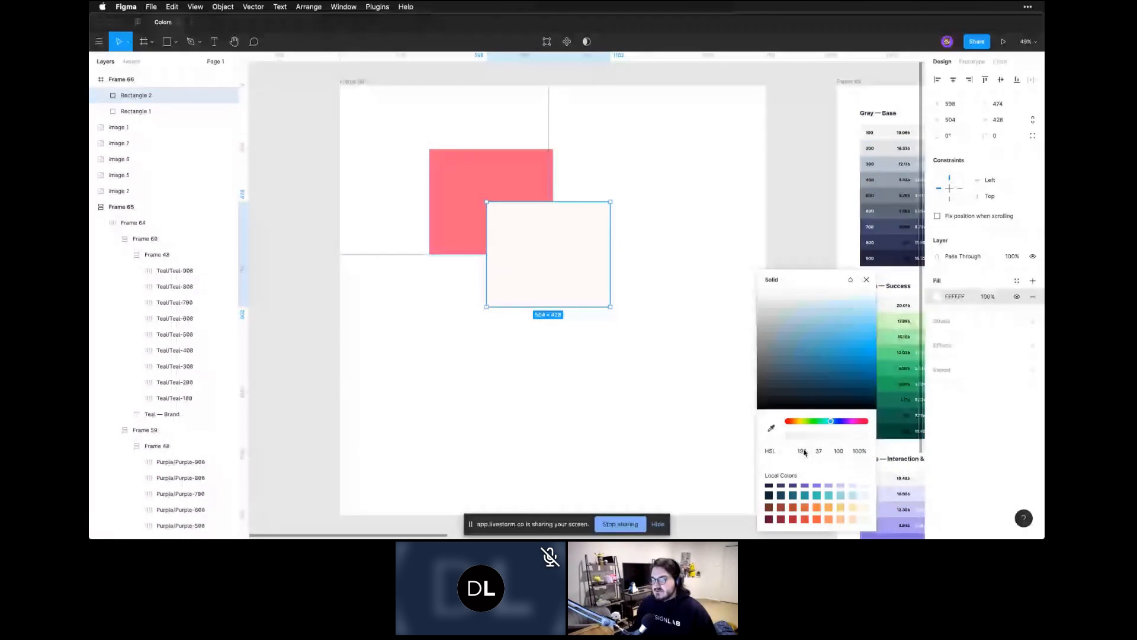
Shift the second rectangle's hue to 0 and bring its fill to a fully saturated red, FD0000
{"action": "left_click_drag", "start_coordinate": [830, 421], "coordinate": [784, 423]}
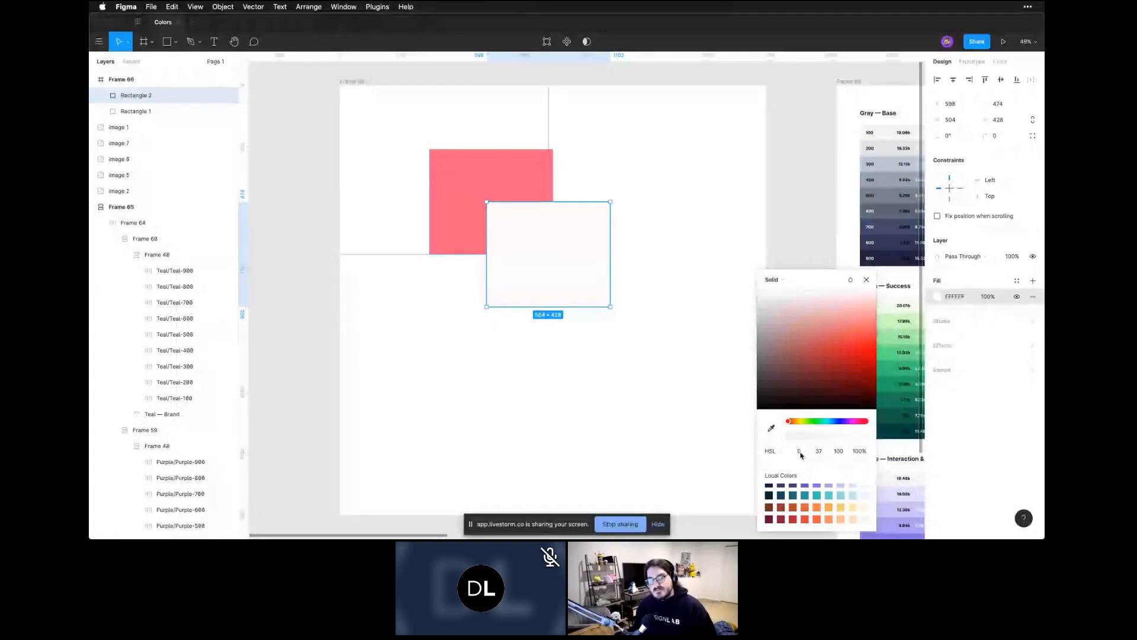
{"action": "mouse_move", "coordinate": [788, 421]}
{"action": "left_mouse_down"}
{"action": "mouse_move", "coordinate": [873, 427]}
{"action": "mouse_move", "coordinate": [779, 420]}
{"action": "left_mouse_up"}
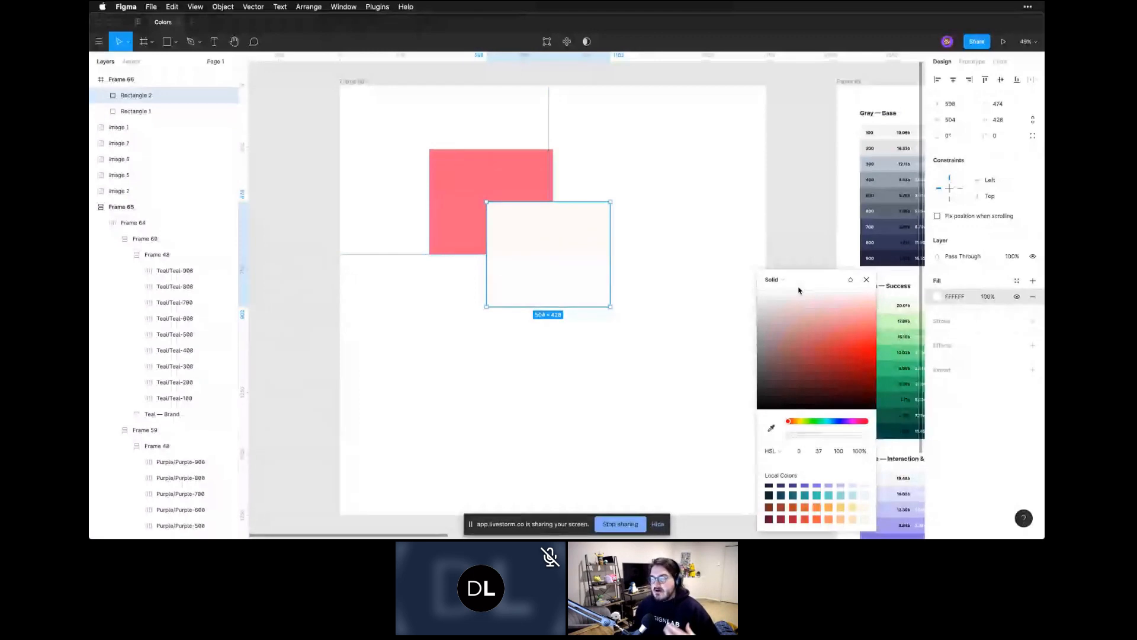
{"action": "mouse_move", "coordinate": [805, 321]}
{"action": "left_mouse_down"}
{"action": "mouse_move", "coordinate": [808, 352]}
{"action": "mouse_move", "coordinate": [876, 350]}
{"action": "left_mouse_up"}
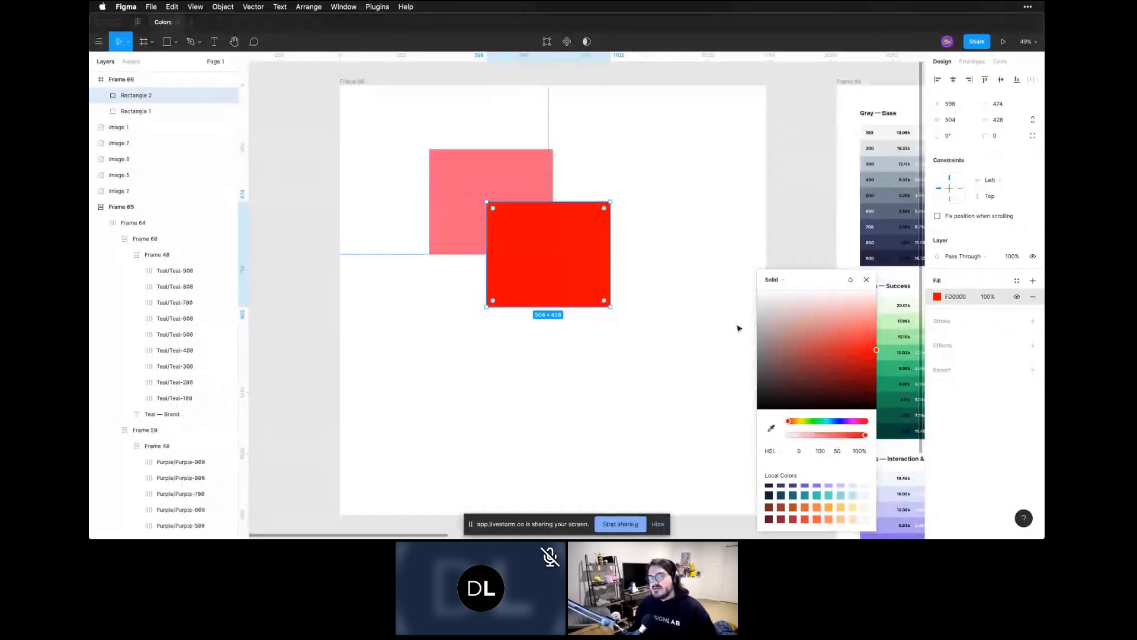
Desaturate the second rectangle's red fill to 20, darken it to black, and raise it to white
{"action": "left_click_drag", "start_coordinate": [876, 350], "coordinate": [781, 350]}
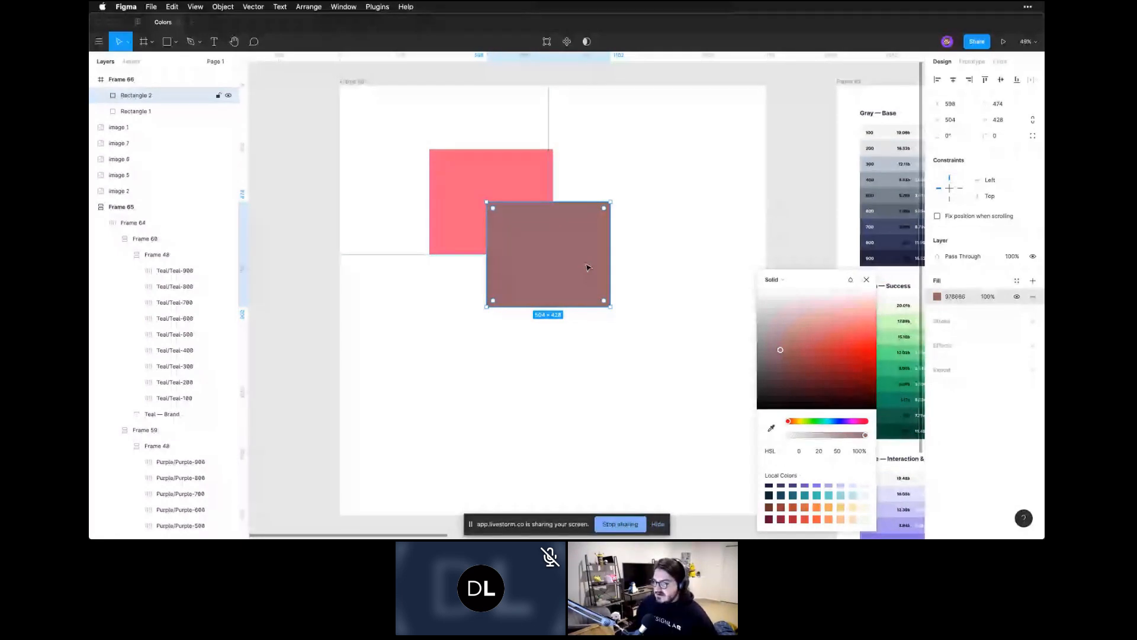
{"action": "left_click", "coordinate": [785, 407]}
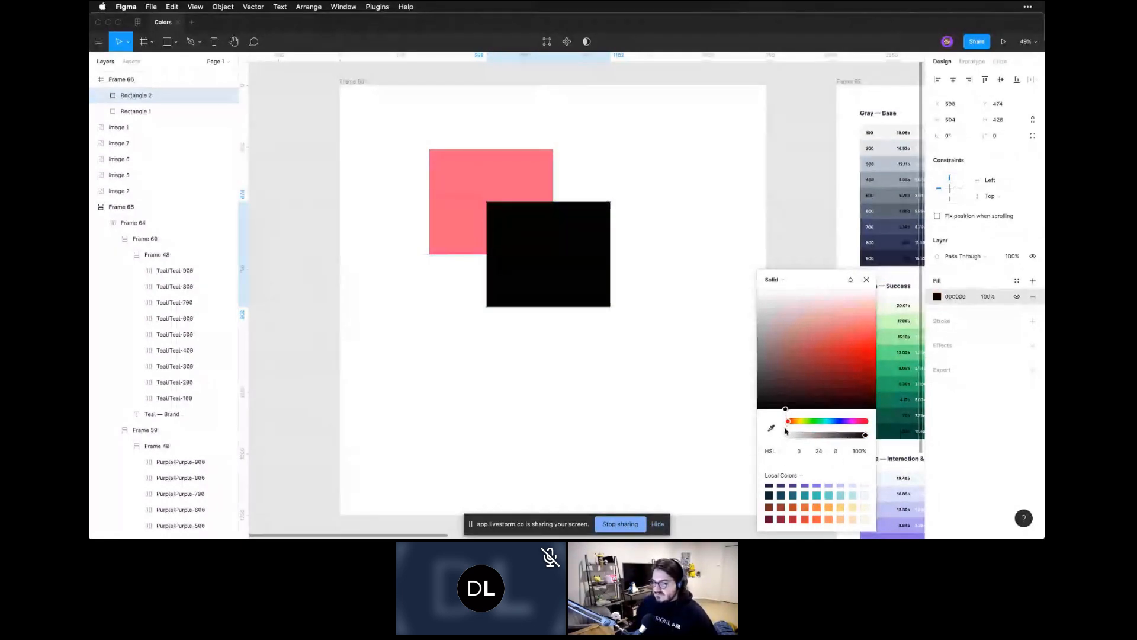
{"action": "left_click_drag", "start_coordinate": [791, 410], "coordinate": [813, 254]}
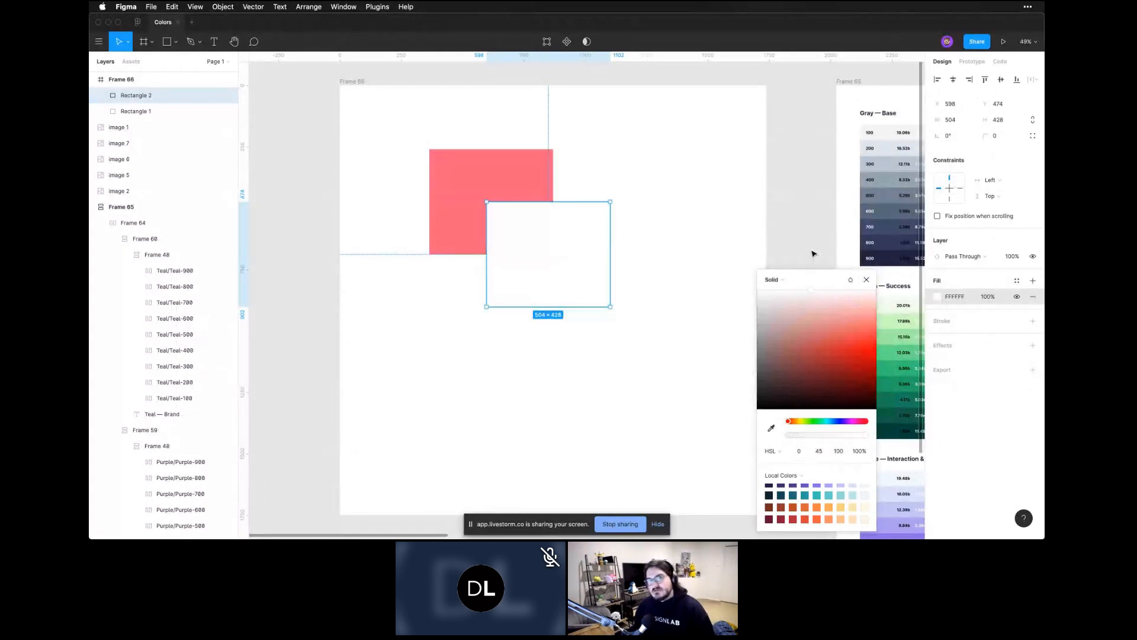
Compare the HSB and HSL colour formats on the second rectangle's white fill, changing the hue to 180 and ending in HSB
{"action": "left_click", "coordinate": [775, 452]}
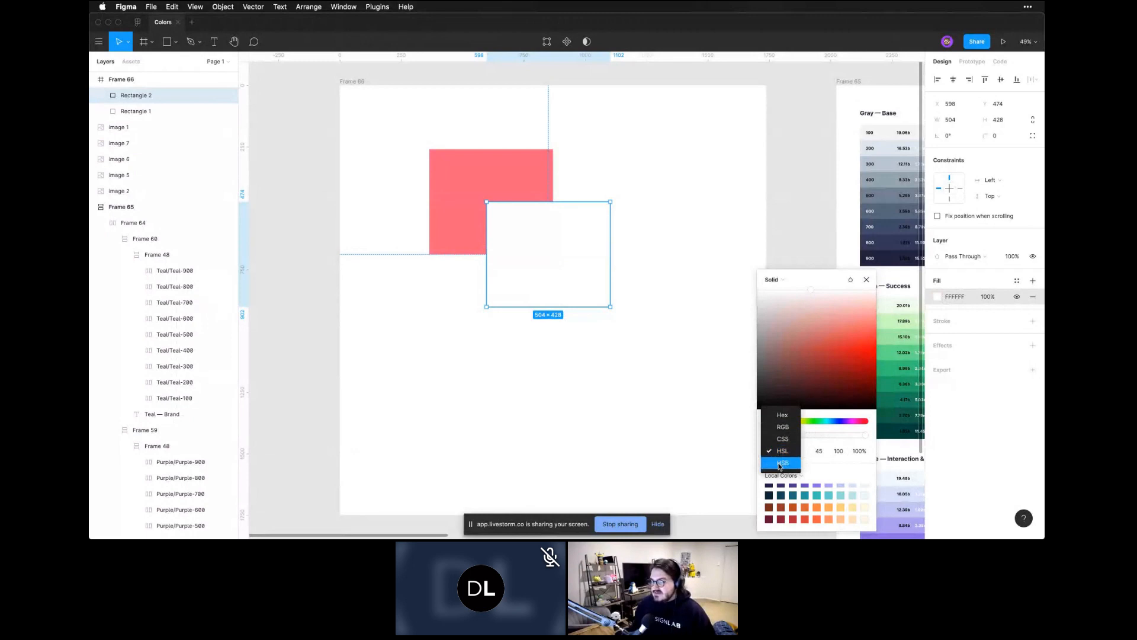
{"action": "left_click", "coordinate": [780, 465]}
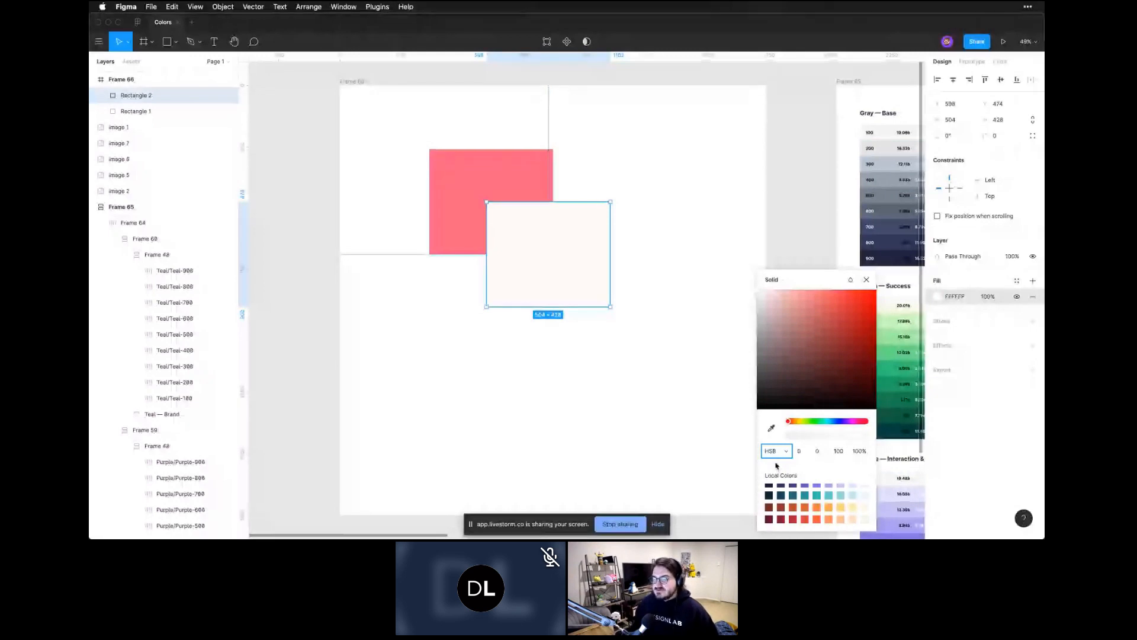
{"action": "left_click", "coordinate": [774, 452]}
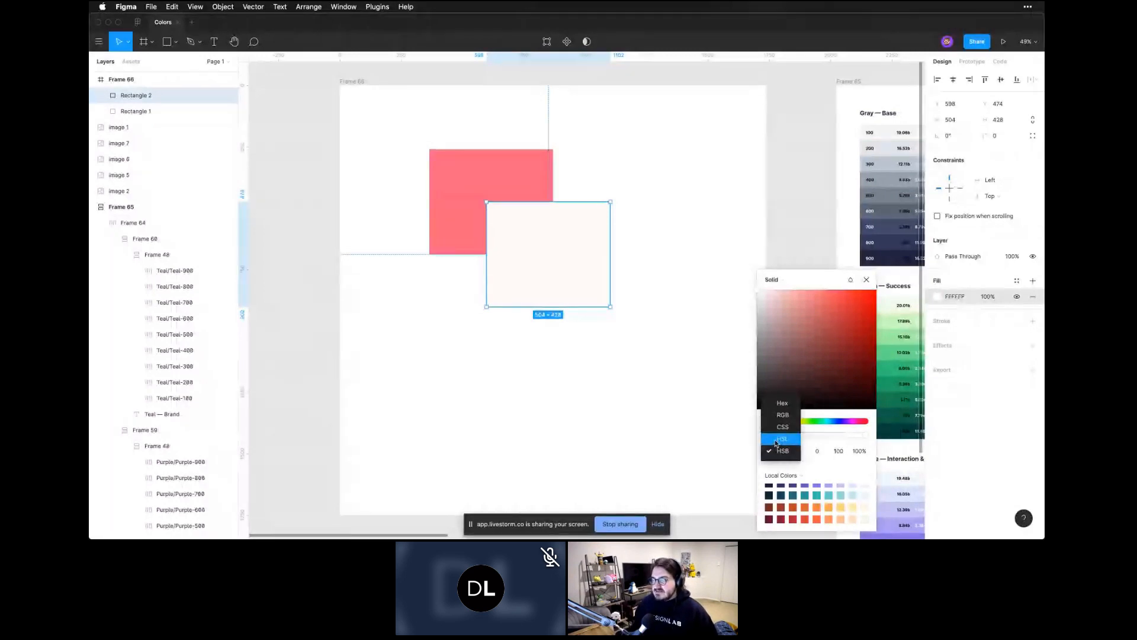
{"action": "left_click", "coordinate": [777, 439]}
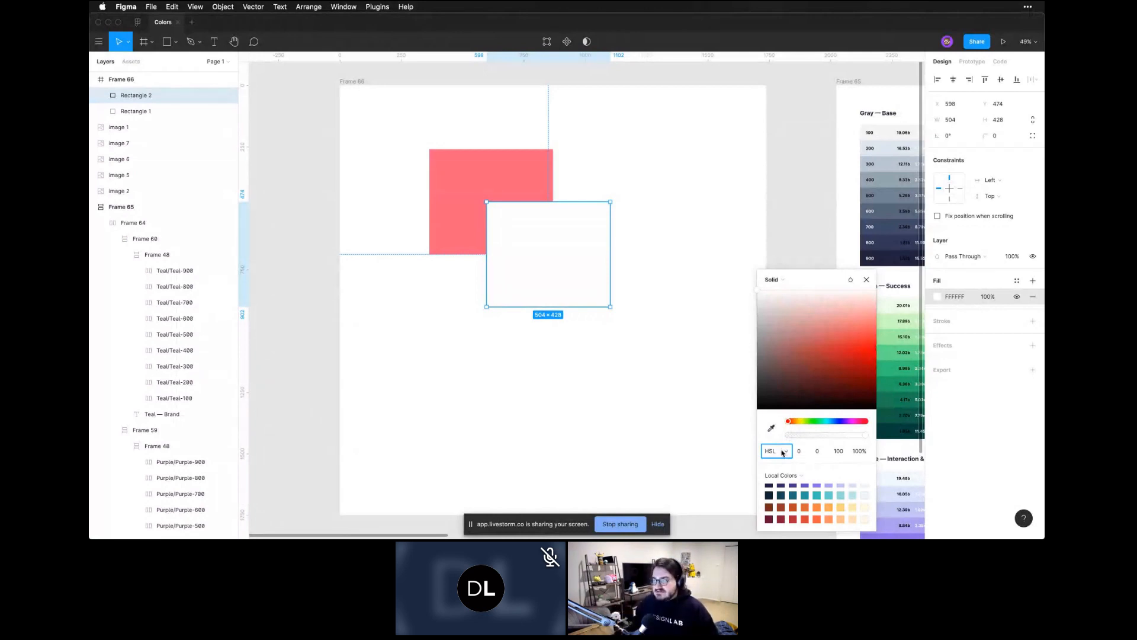
{"action": "left_click_drag", "start_coordinate": [821, 317], "coordinate": [868, 279]}
{"action": "left_click", "coordinate": [774, 451]}
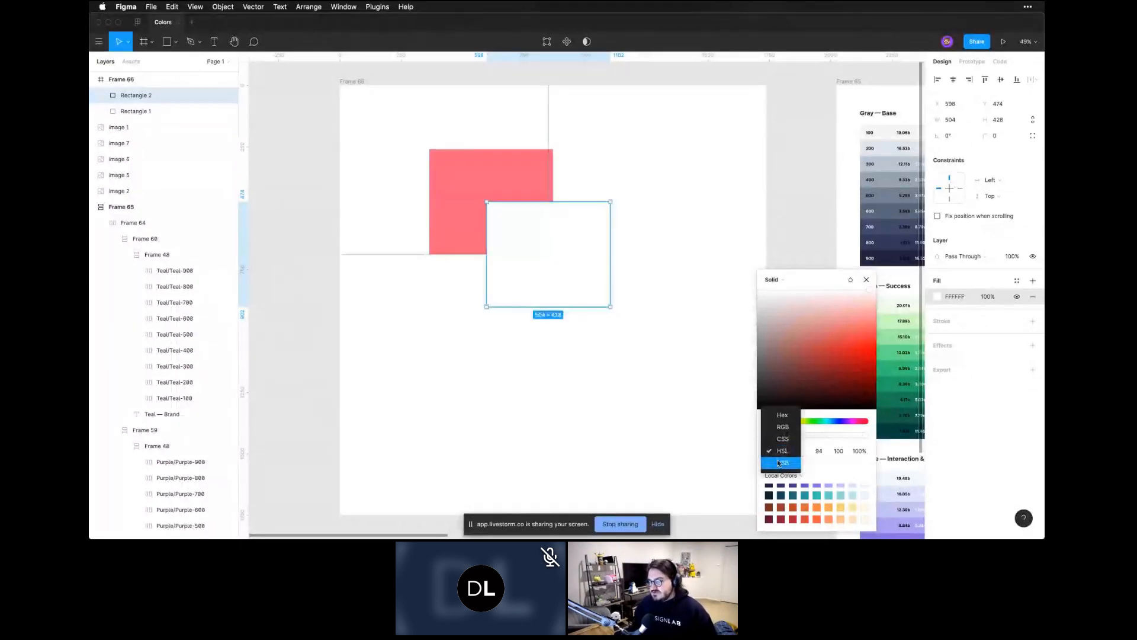
{"action": "left_click", "coordinate": [778, 463]}
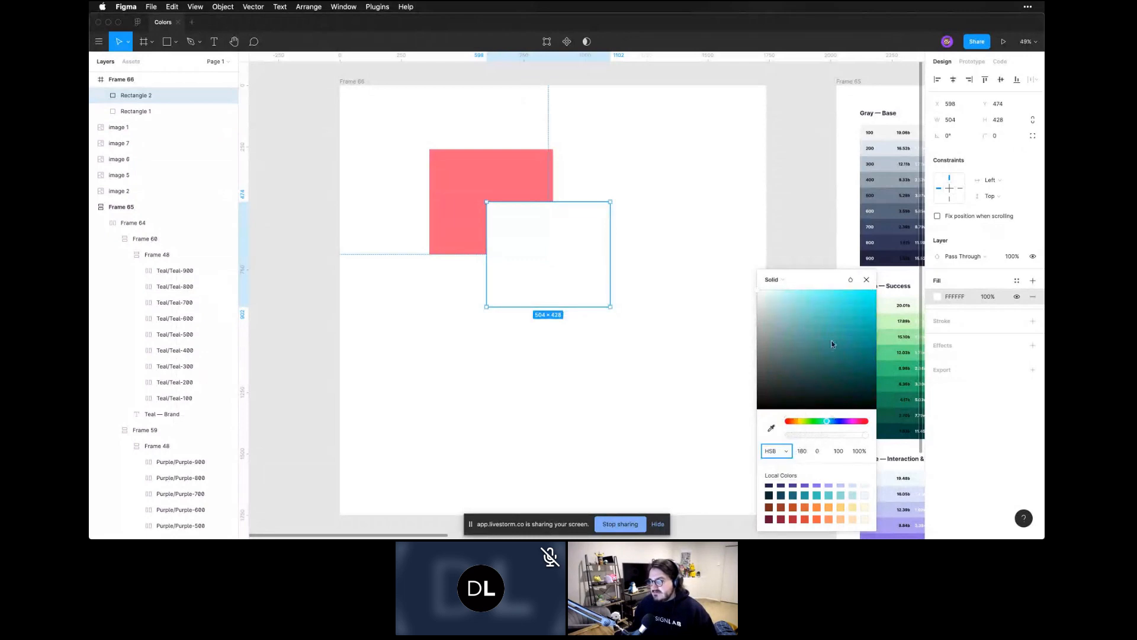
Adjust the second rectangle's fill from full cyan to pale cyan C9FCFC, and switch its colour format to HSL
{"action": "left_click_drag", "start_coordinate": [831, 326], "coordinate": [912, 262]}
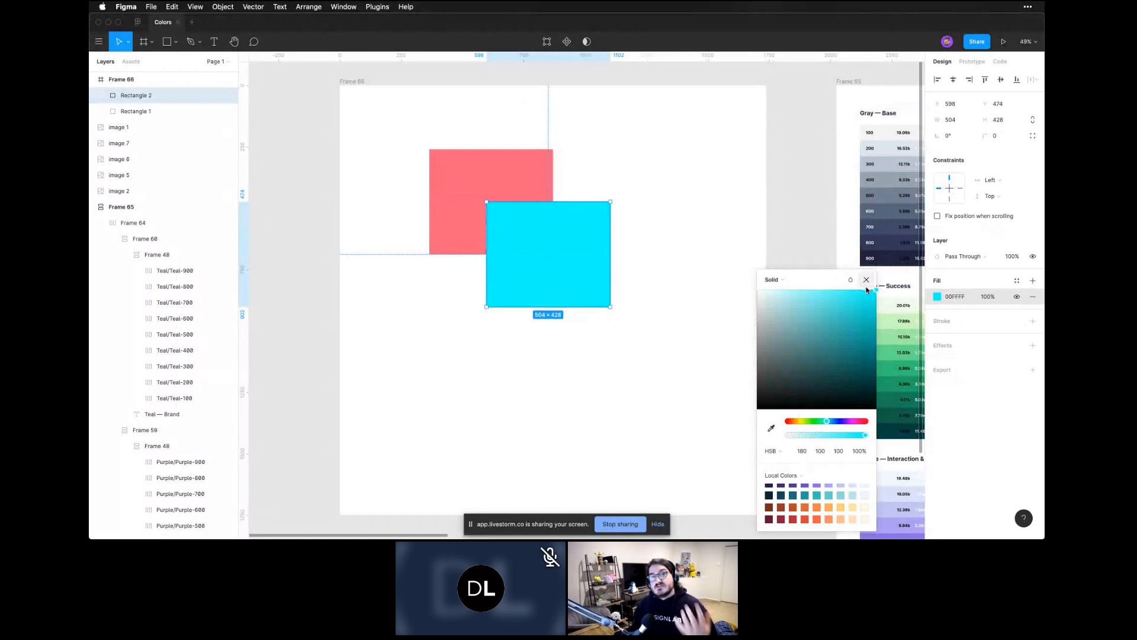
{"action": "left_click_drag", "start_coordinate": [847, 318], "coordinate": [781, 293]}
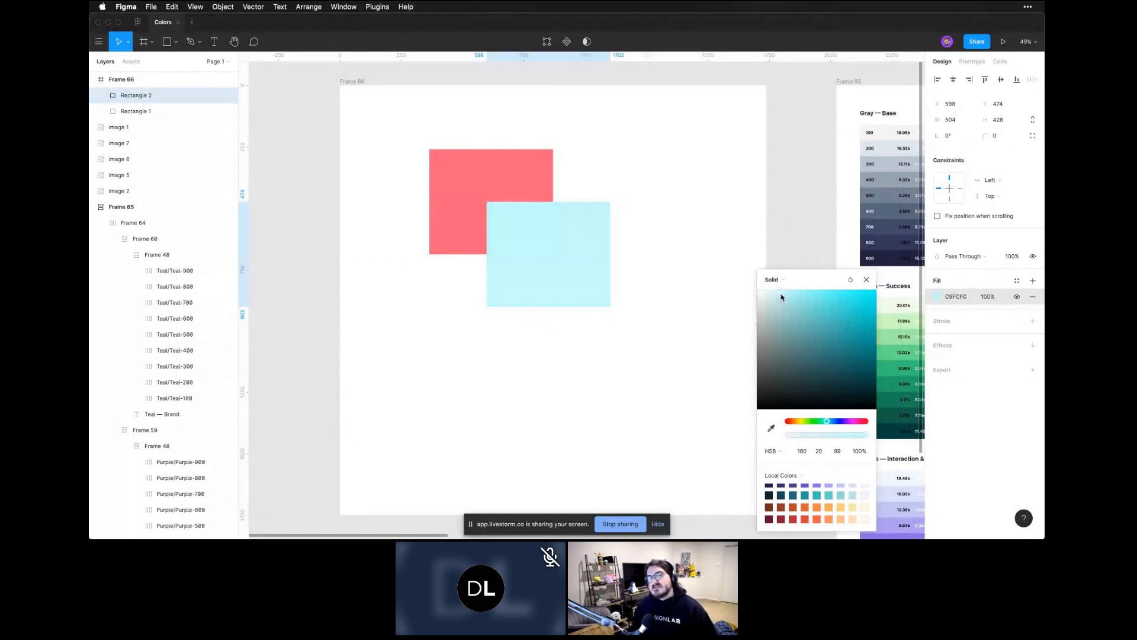
{"action": "left_click", "coordinate": [770, 451]}
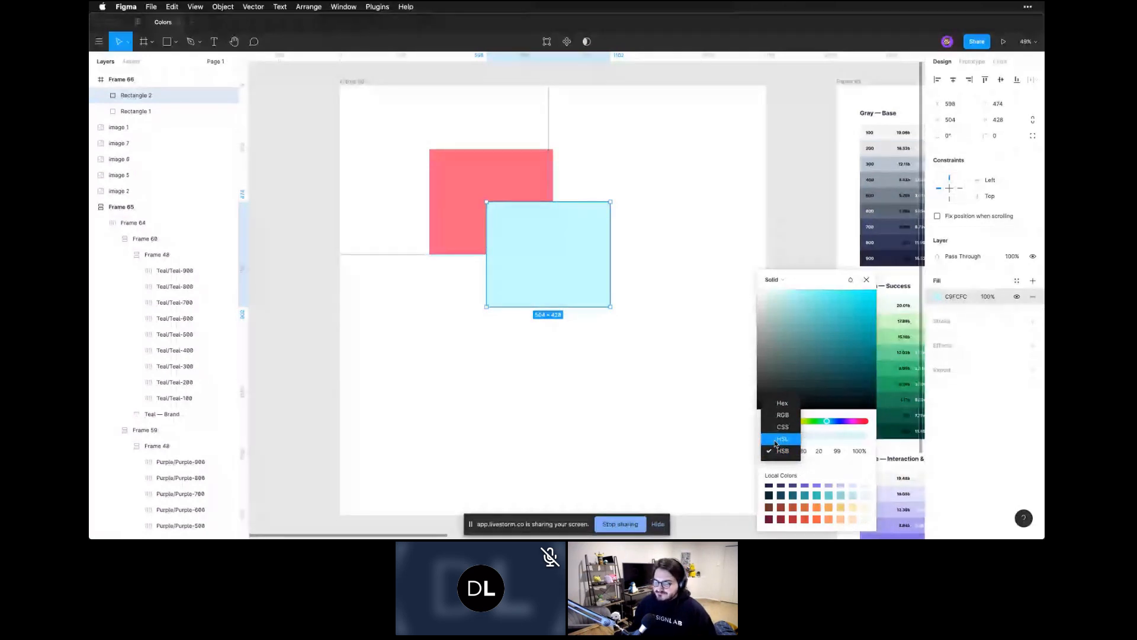
{"action": "left_click", "coordinate": [781, 438]}
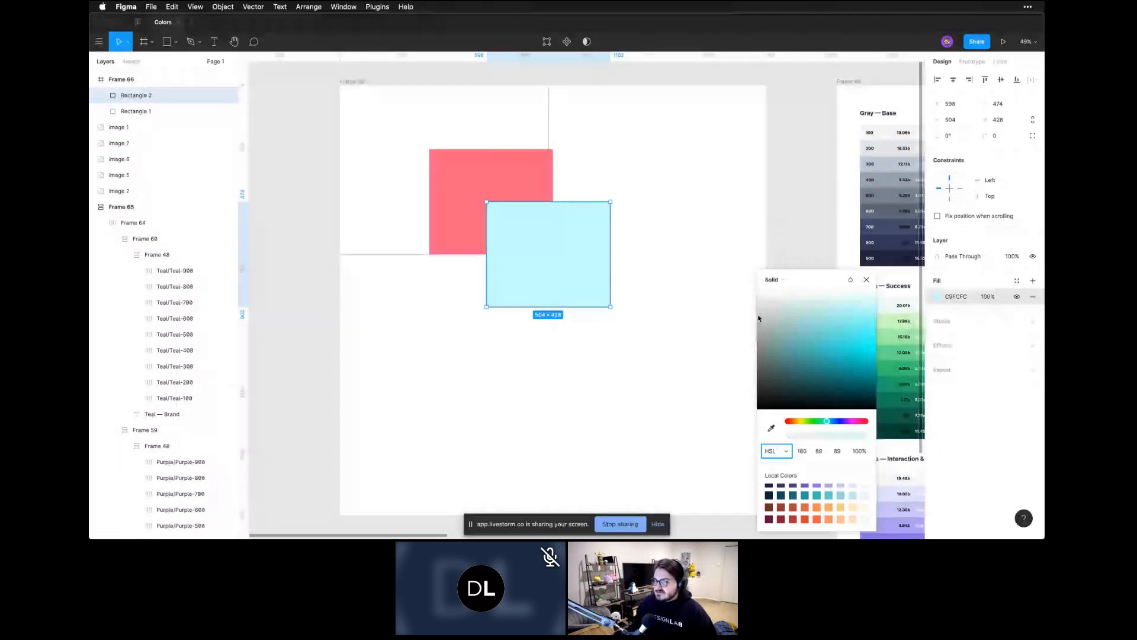
Draw a rectangle about 250 × 189 below the two shapes, duplicate it sideways, and fill the copy with the first rectangle's sampled pink
{"action": "left_click", "coordinate": [599, 373]}
{"action": "key", "text": "r"}
{"action": "mouse_move", "coordinate": [400, 330]}
{"action": "left_mouse_down"}
{"action": "mouse_move", "coordinate": [462, 376]}
{"action": "mouse_move", "coordinate": [542, 355]}
{"action": "left_mouse_up"}
{"action": "key", "text": "ctrl+c"}
{"action": "left_click", "coordinate": [495, 172]}
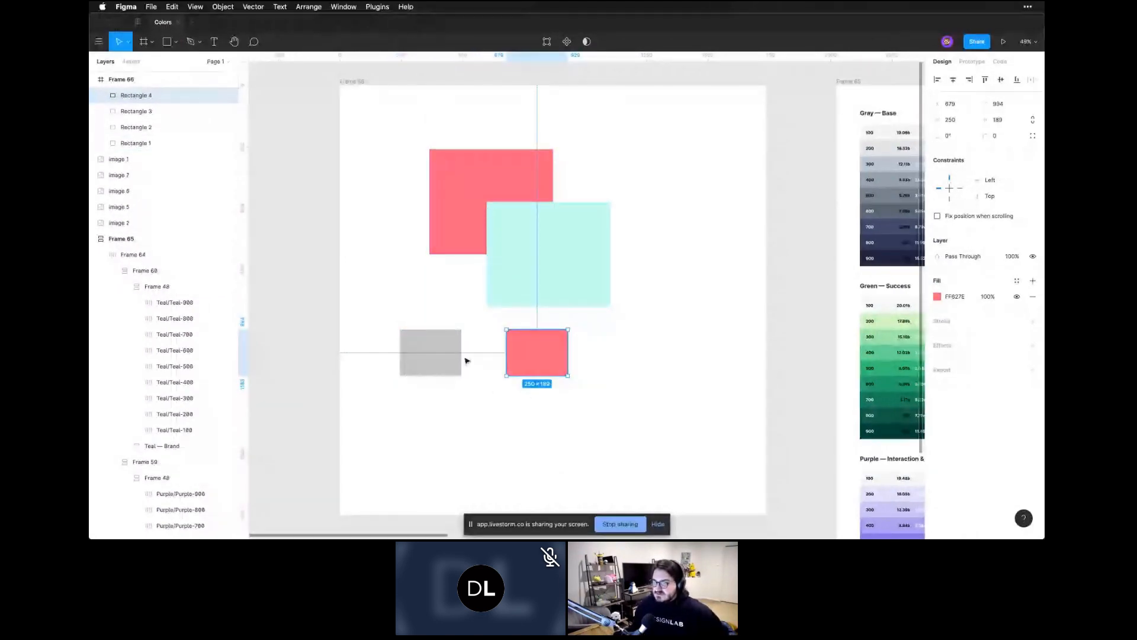
Delete the small grey rectangle and duplicate the small pink one on both sides with 24 px gaps
{"action": "left_click", "coordinate": [429, 356]}
{"action": "key", "text": "BackSpace"}
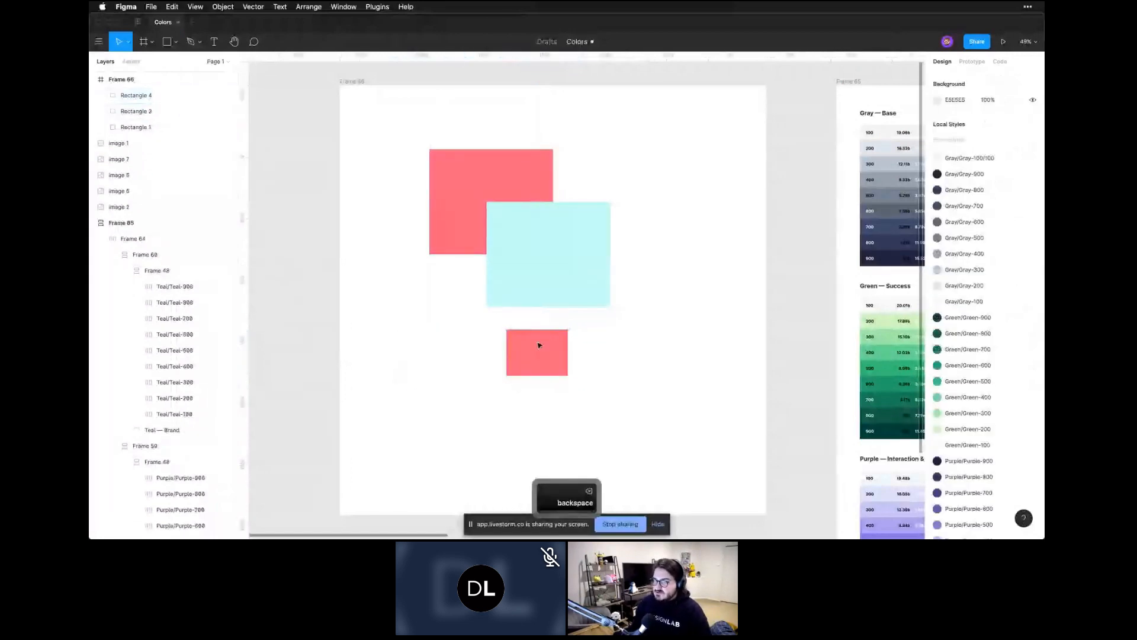
{"action": "left_click_drag", "start_coordinate": [539, 345], "coordinate": [618, 359]}
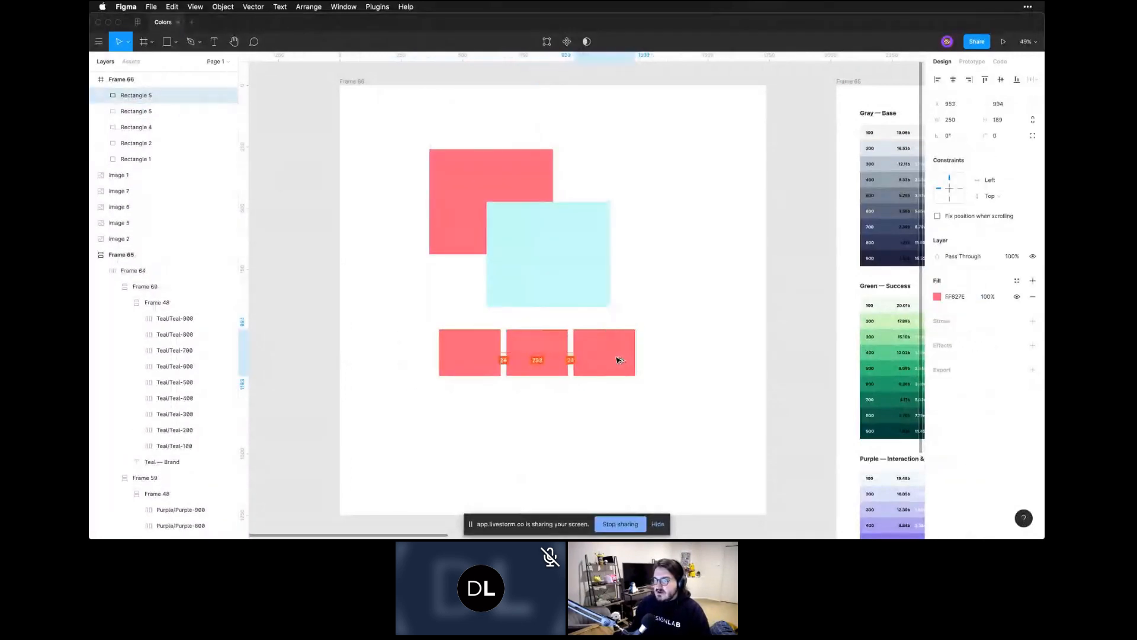
{"action": "left_click", "coordinate": [592, 444]}
Switch the left small rectangle's colour format to Hex and darken its fill to E3415F
{"action": "left_click", "coordinate": [469, 358]}
{"action": "left_click", "coordinate": [937, 296]}
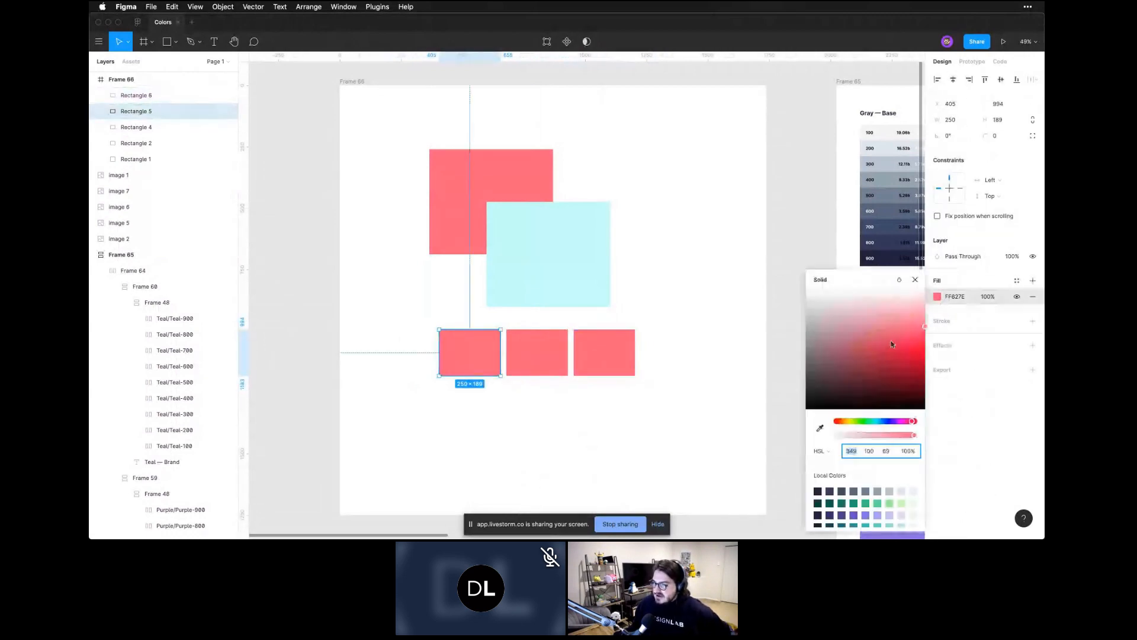
{"action": "left_click", "coordinate": [820, 428]}
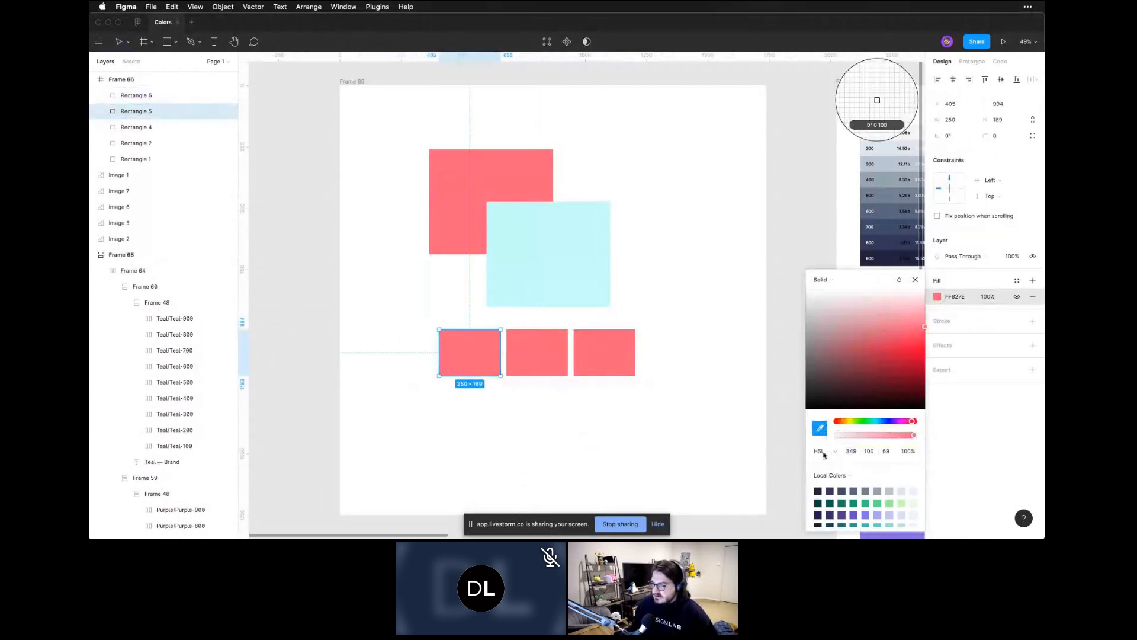
{"action": "left_click", "coordinate": [820, 452]}
{"action": "left_click", "coordinate": [831, 428]}
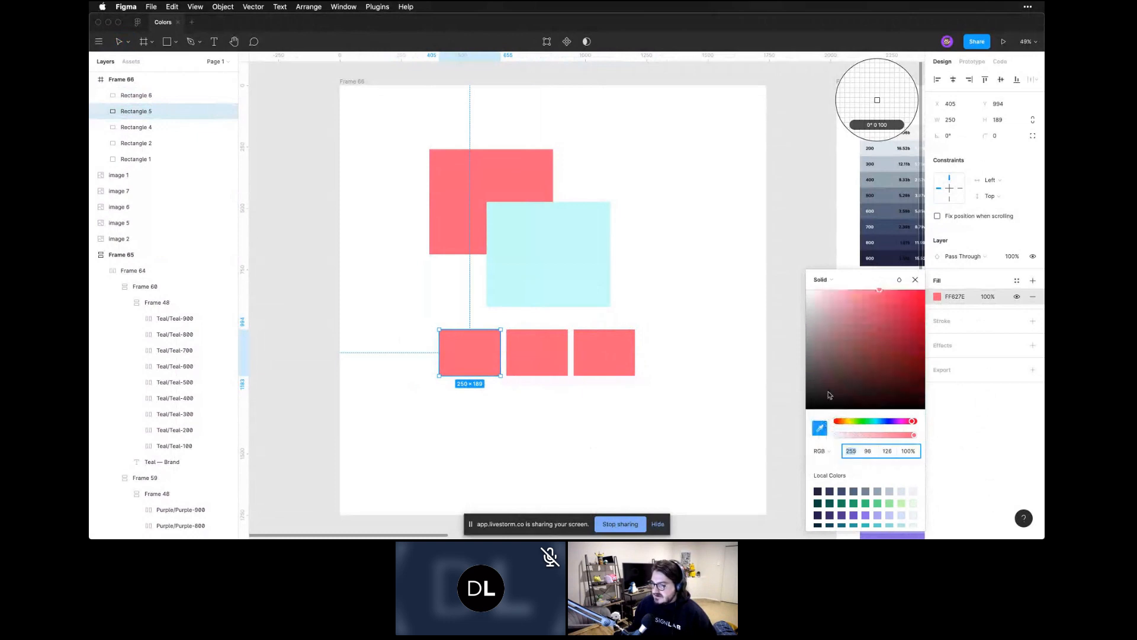
{"action": "left_click", "coordinate": [821, 452]}
{"action": "left_click", "coordinate": [823, 441]}
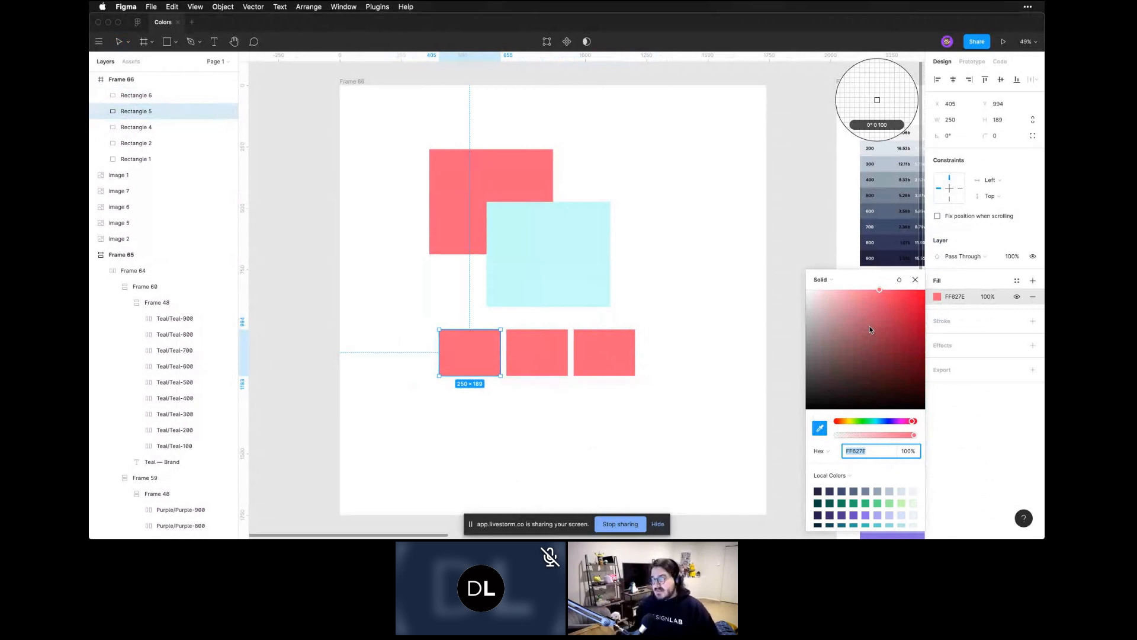
{"action": "mouse_move", "coordinate": [871, 296]}
{"action": "left_mouse_down"}
{"action": "mouse_move", "coordinate": [899, 293]}
{"action": "mouse_move", "coordinate": [891, 305]}
{"action": "left_mouse_up"}
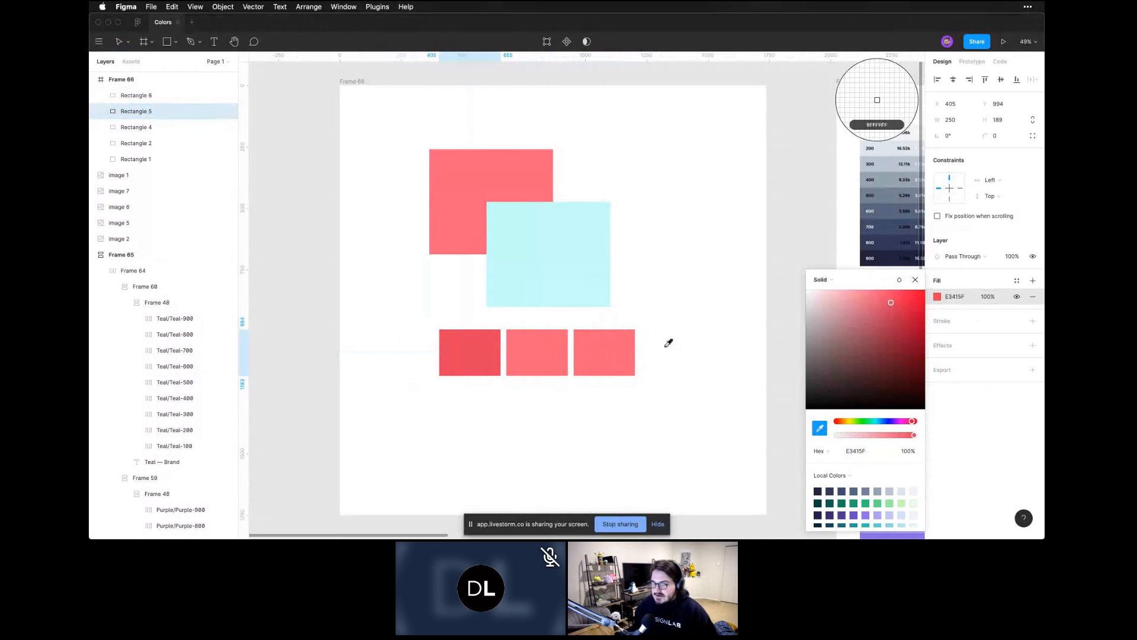
{"action": "left_click", "coordinate": [621, 365]}
{"action": "key", "text": "super+z"}
Lighten the right small rectangle's fill to FF8EA3 and deselect it
{"action": "left_click", "coordinate": [622, 366]}
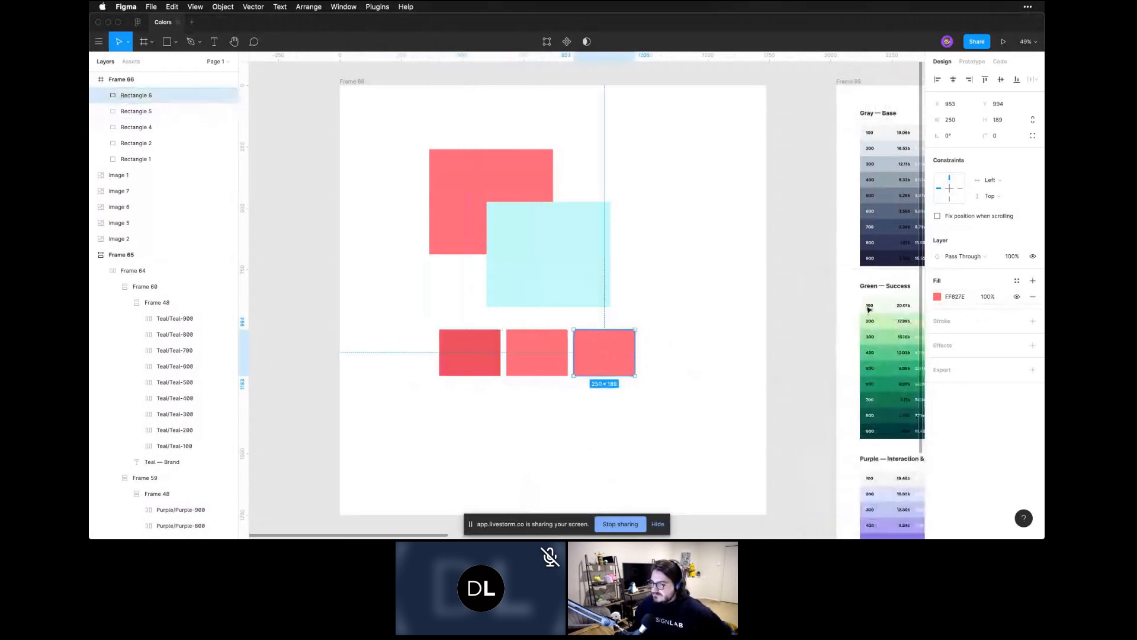
{"action": "left_click", "coordinate": [937, 296]}
{"action": "left_click_drag", "start_coordinate": [886, 307], "coordinate": [858, 292]}
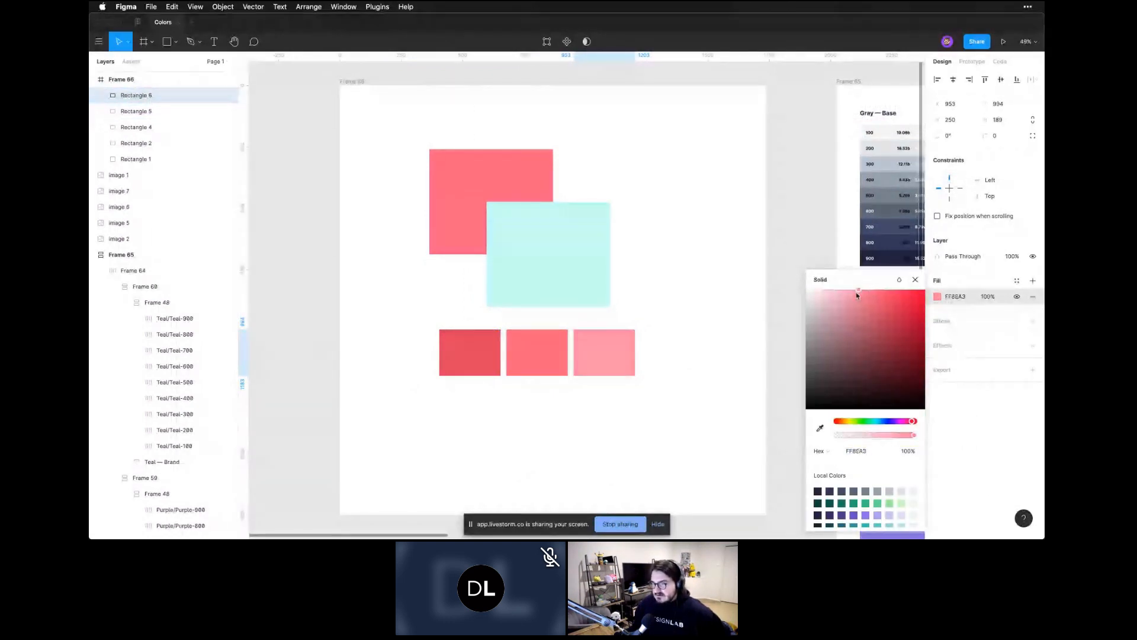
{"action": "left_click", "coordinate": [648, 464]}
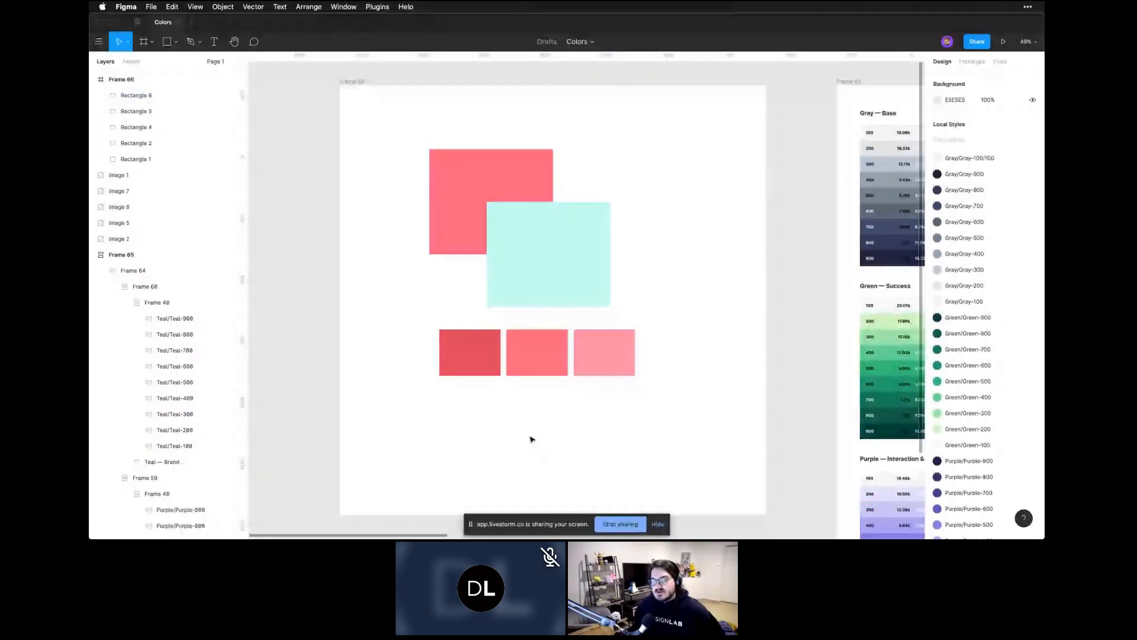
Duplicate the row of three small rectangles directly below and fill the copies with sampled base pink FF627E
{"action": "left_click_drag", "start_coordinate": [462, 436], "coordinate": [594, 412]}
{"action": "key", "text": "Escape"}
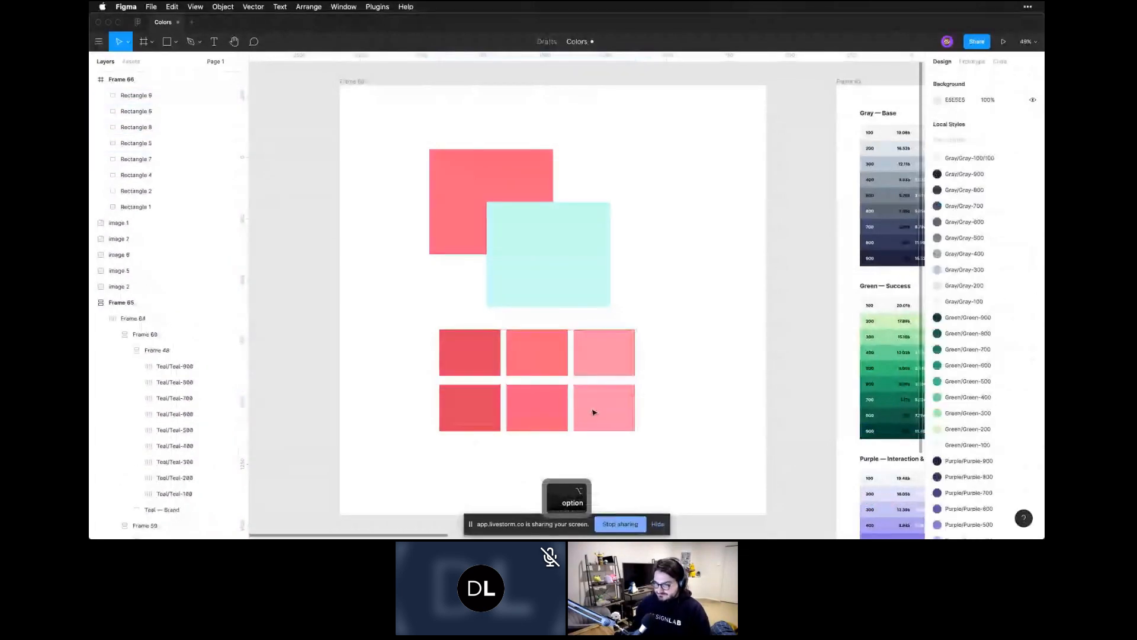
{"action": "left_click", "coordinate": [541, 408]}
{"action": "left_click", "coordinate": [614, 411]}
{"action": "key", "text": "ctrl+c"}
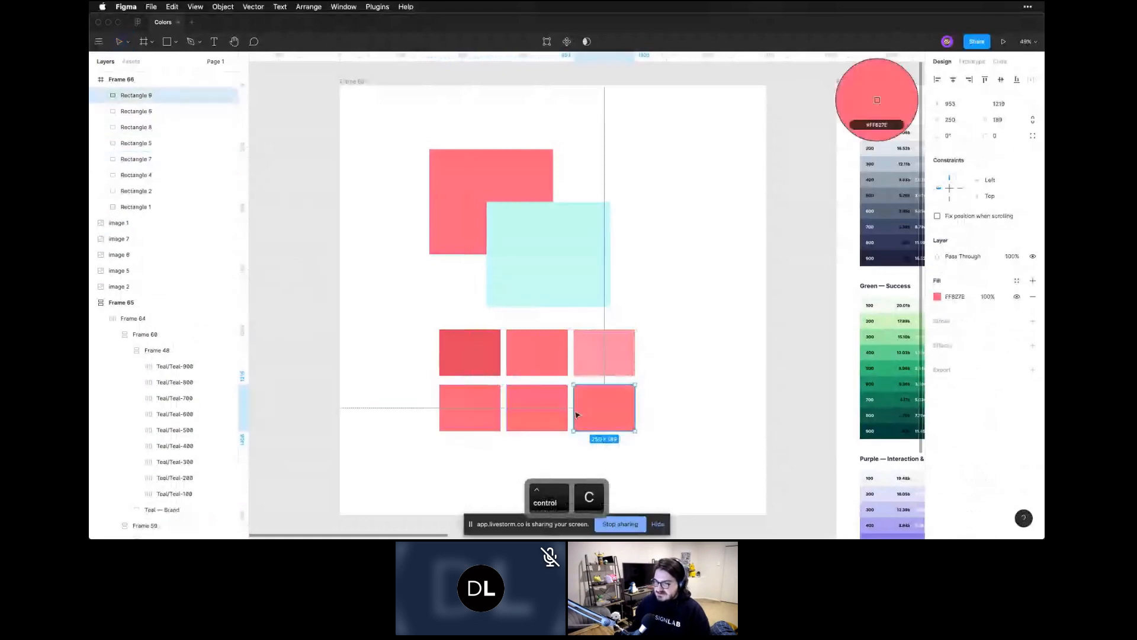
{"action": "key", "text": "Escape"}
Switch the lower-left small rectangle's colour format to HSL, try a saturation of 10, and set the saturation to 90
{"action": "left_click", "coordinate": [469, 407]}
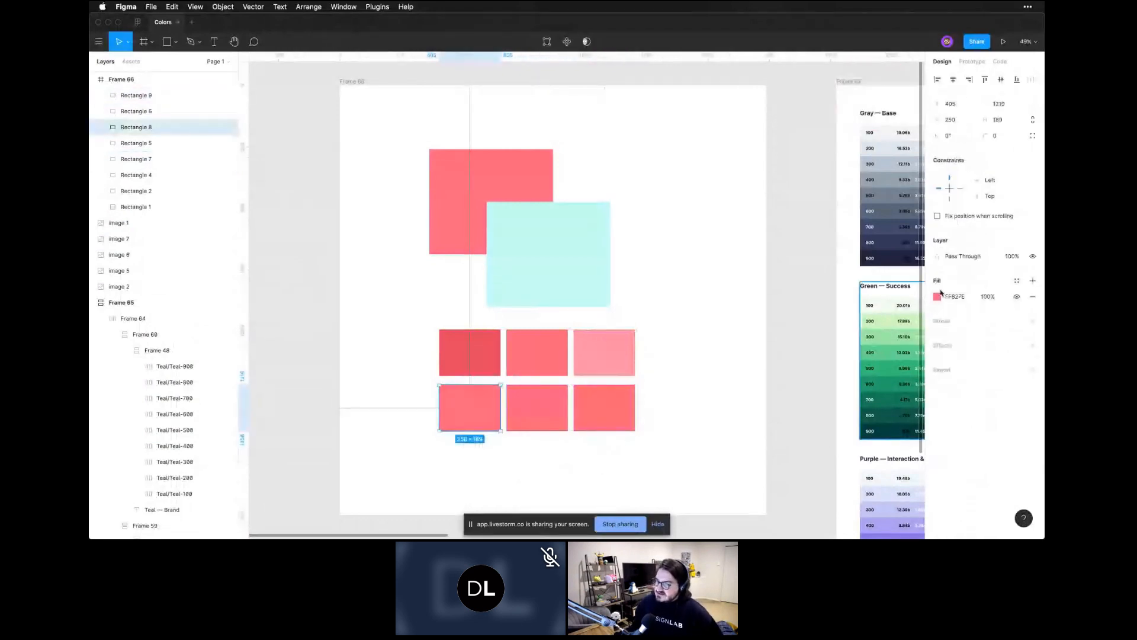
{"action": "left_click", "coordinate": [937, 296]}
{"action": "left_click", "coordinate": [828, 451]}
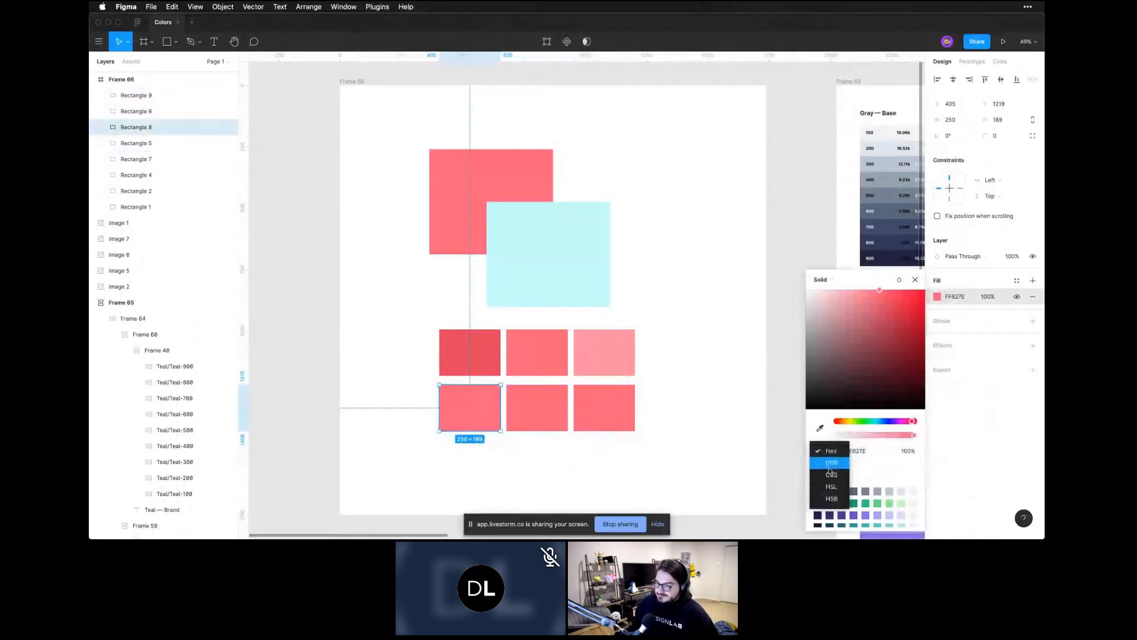
{"action": "left_click", "coordinate": [831, 486]}
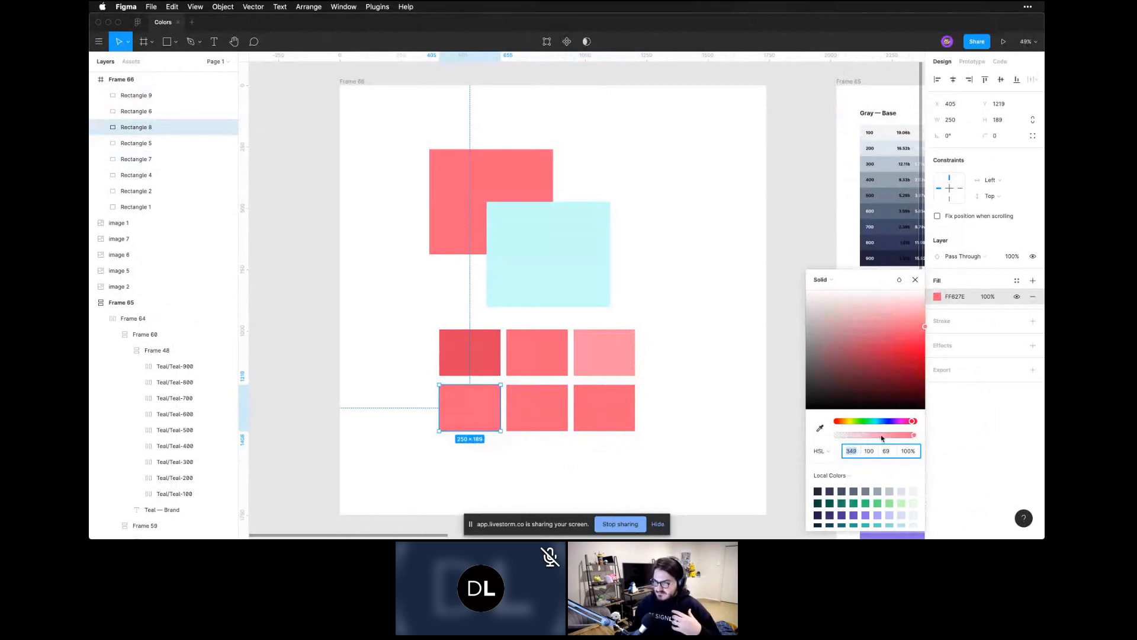
{"action": "left_click", "coordinate": [870, 451]}
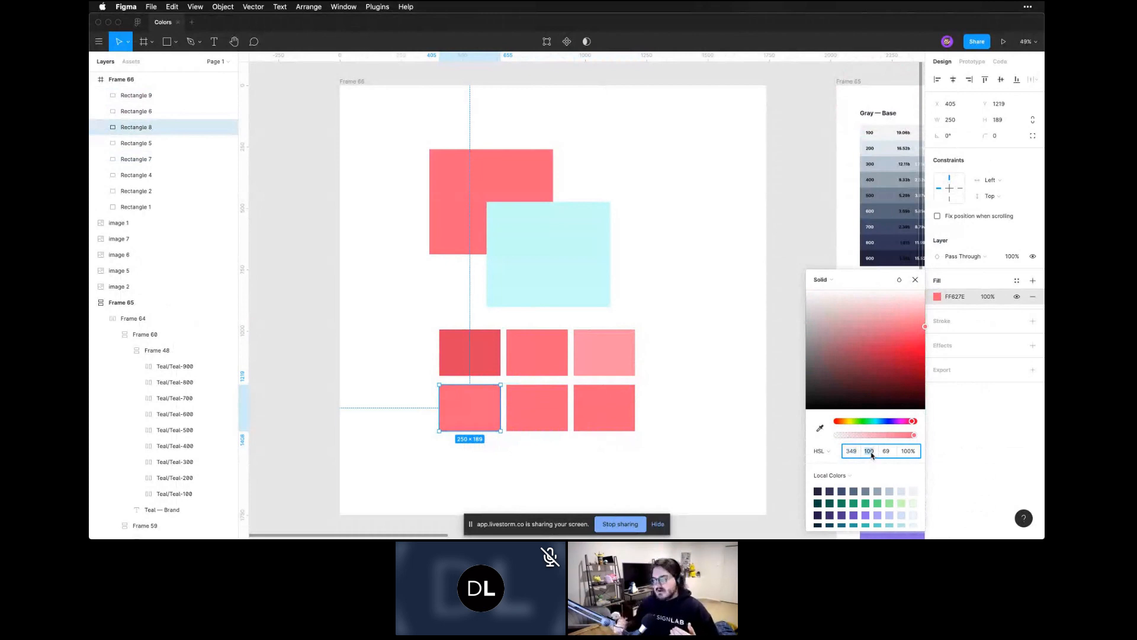
{"action": "type", "text": "10"}
{"action": "key", "text": "Return"}
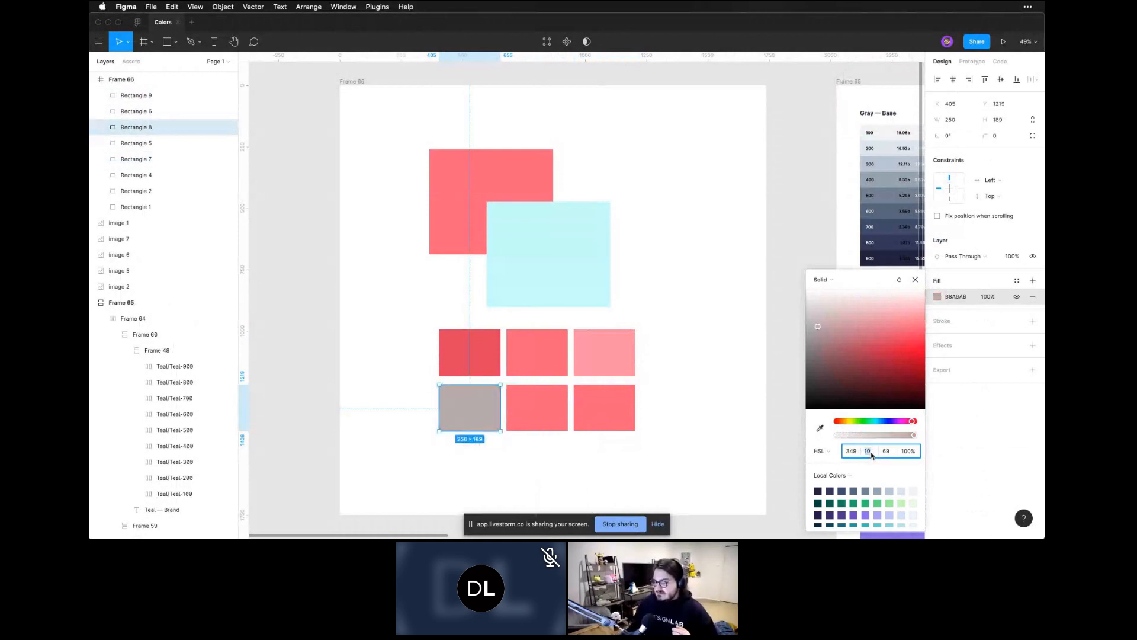
{"action": "type", "text": "90"}
Set the lower-left small rectangle's HSL lightness to 49
{"action": "left_click", "coordinate": [887, 451]}
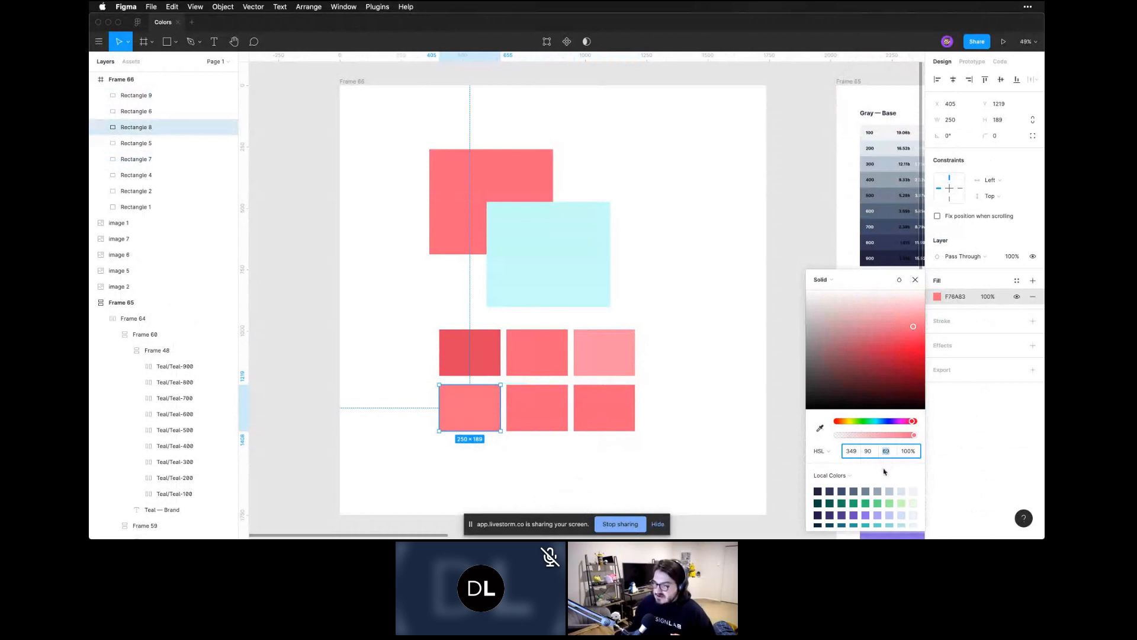
{"action": "type", "text": "49"}
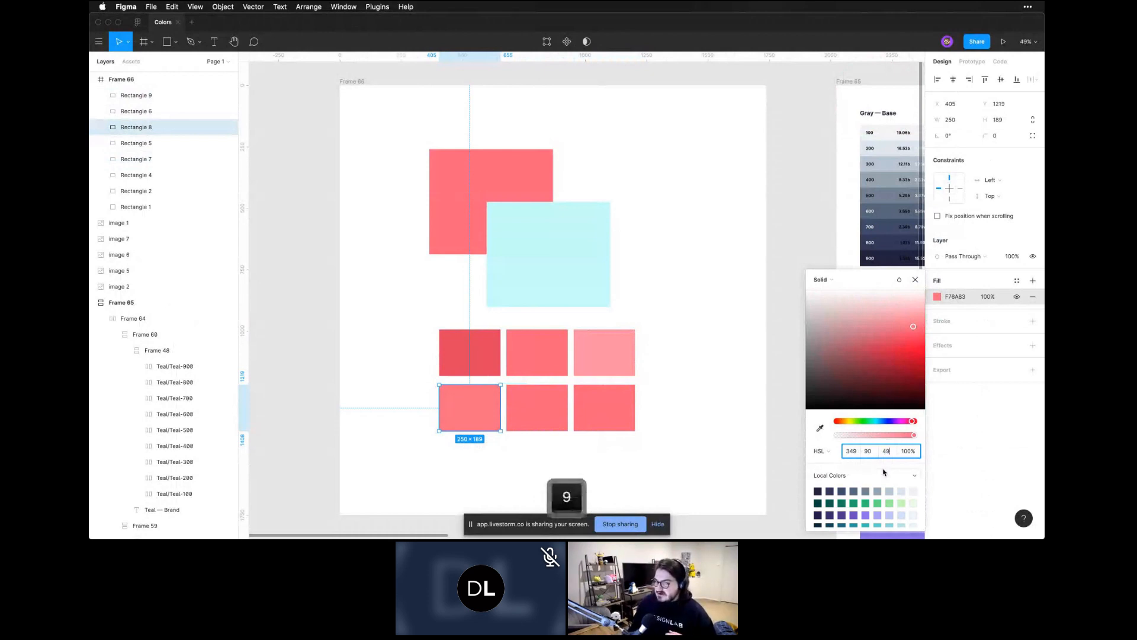
{"action": "key", "text": "Return"}
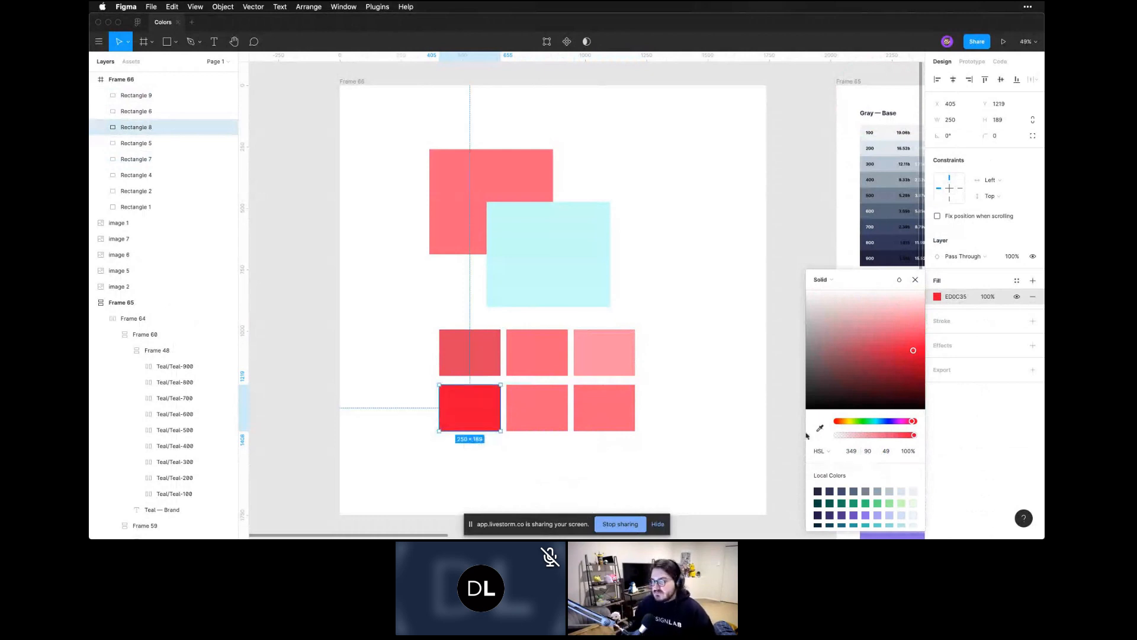
Open the lower-right small rectangle's fill for editing and undo the lower-left rectangle's lightness change
{"action": "left_click", "coordinate": [588, 396]}
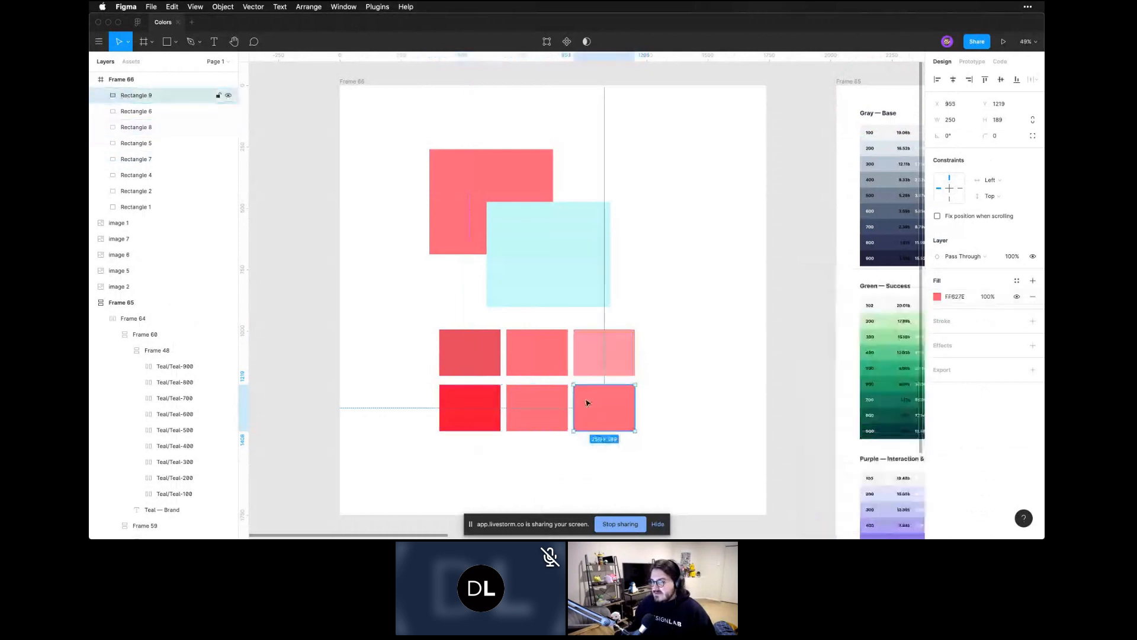
{"action": "left_click", "coordinate": [936, 296]}
{"action": "left_click", "coordinate": [868, 453]}
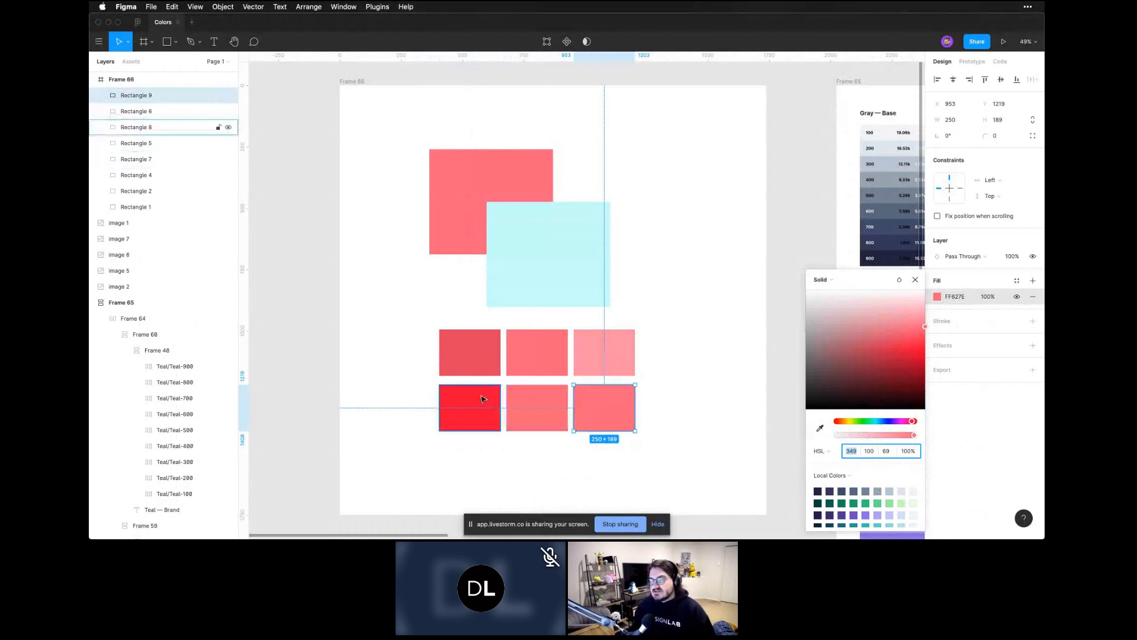
{"action": "key", "text": "super+z"}
{"action": "key", "text": "super+z"}
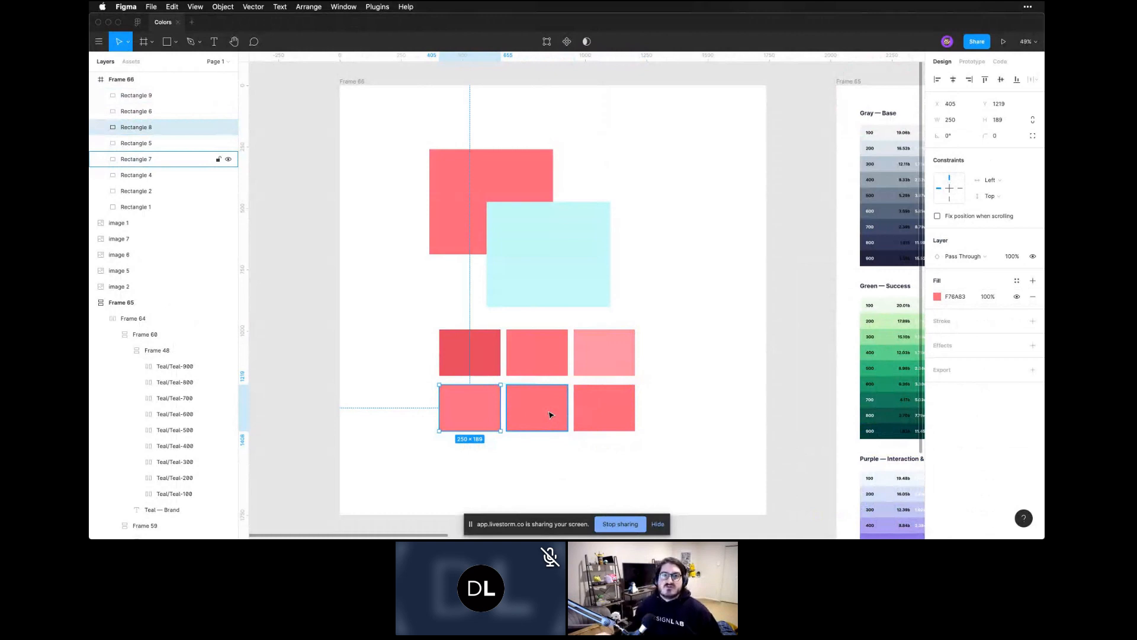
Hide the screen-sharing notice and return to the Figma design
{"action": "left_click", "coordinate": [658, 525]}
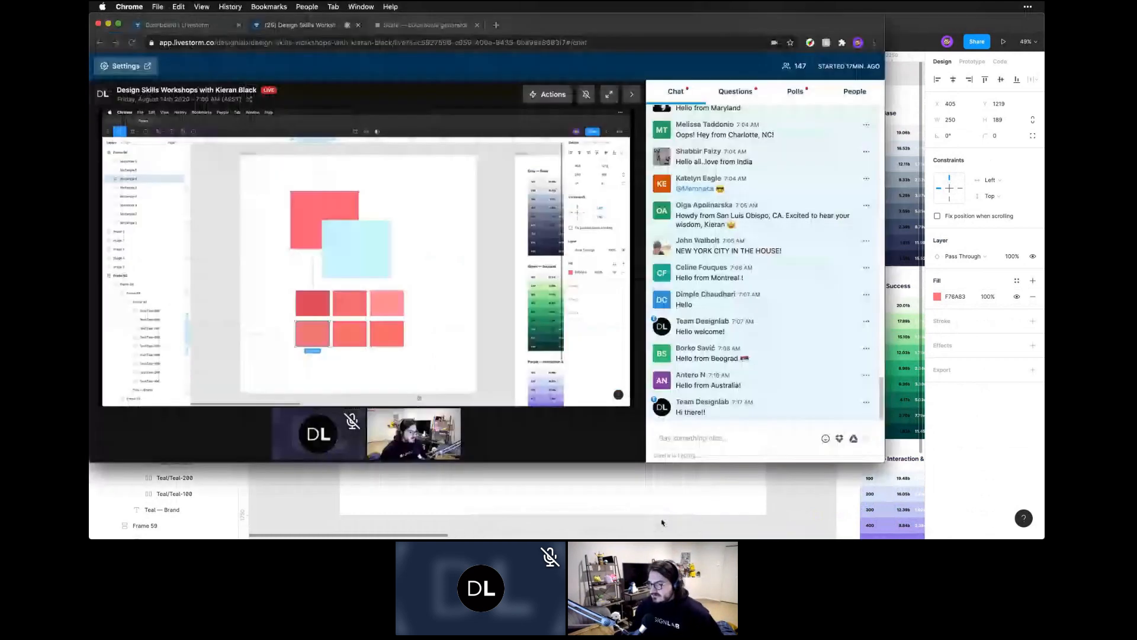
{"action": "left_click", "coordinate": [662, 522]}
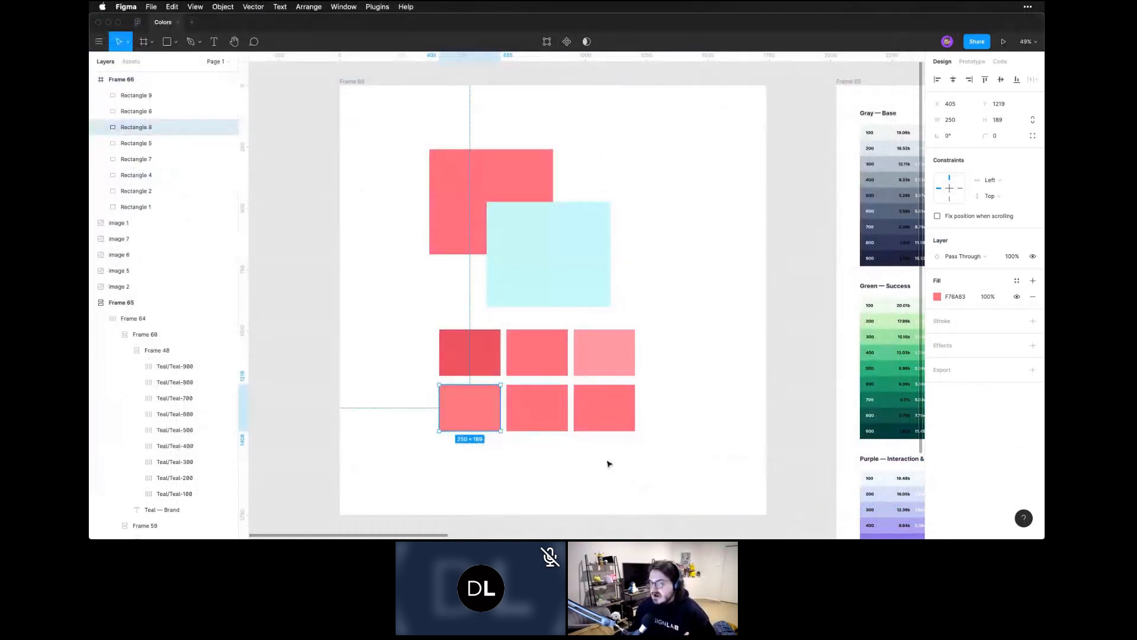
Delete the lower row of three small rectangles and the light pink rectangle in the upper row
{"action": "left_click", "coordinate": [465, 441]}
{"action": "left_click_drag", "start_coordinate": [464, 441], "coordinate": [646, 371]}
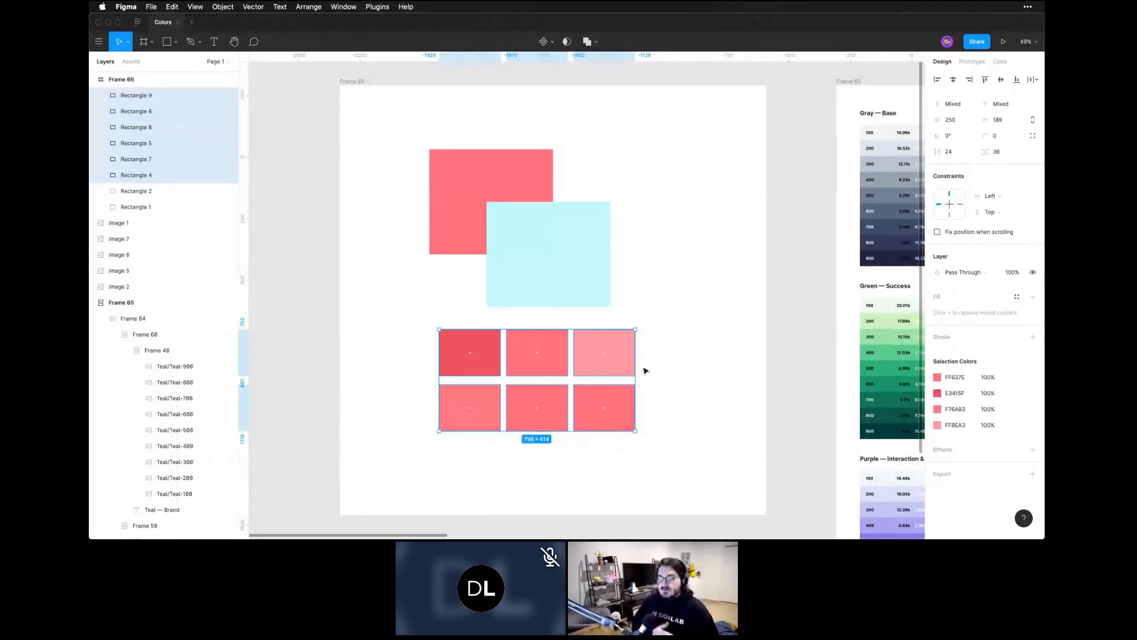
{"action": "left_click_drag", "start_coordinate": [436, 453], "coordinate": [639, 389]}
{"action": "key", "text": "Delete"}
{"action": "left_click", "coordinate": [599, 367]}
{"action": "key", "text": "BackSpace"}
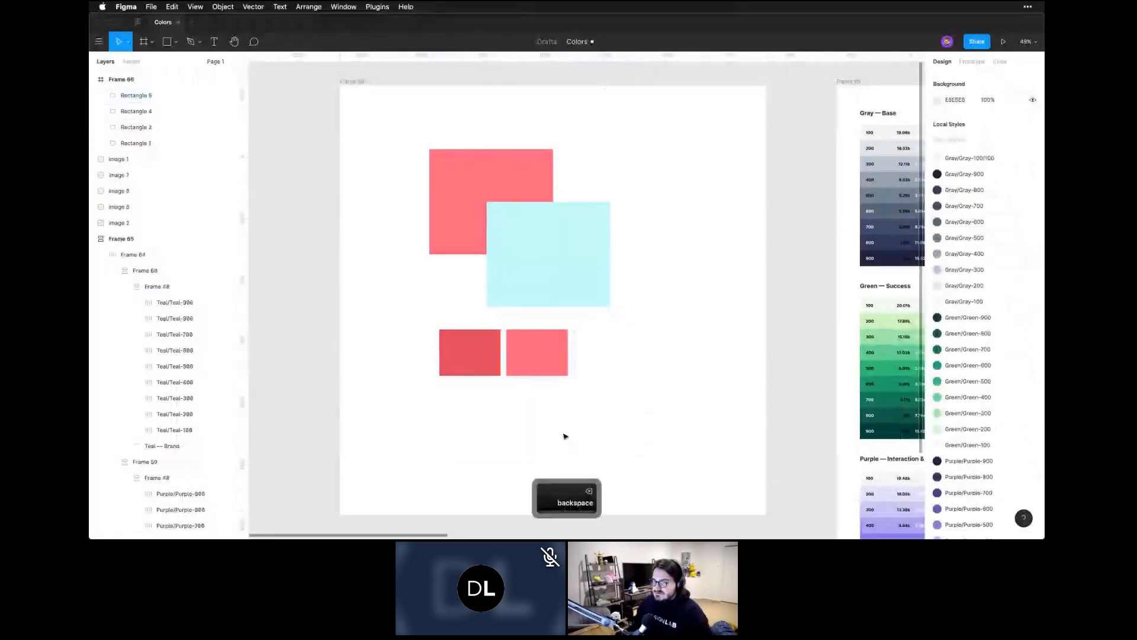
Draw a rectangle about 246 × 207 px, fill it with palette purple 6D4BC1, and duplicate it alongside with palette teal 38C0B8
{"action": "left_click", "coordinate": [470, 353]}
{"action": "key", "text": "space"}
{"action": "mouse_move", "coordinate": [693, 431]}
{"action": "left_mouse_down"}
{"action": "mouse_move", "coordinate": [503, 344]}
{"action": "mouse_move", "coordinate": [573, 363]}
{"action": "mouse_move", "coordinate": [492, 344]}
{"action": "left_mouse_up"}
{"action": "key", "text": "r"}
{"action": "mouse_move", "coordinate": [383, 259]}
{"action": "left_mouse_down"}
{"action": "mouse_move", "coordinate": [444, 309]}
{"action": "mouse_move", "coordinate": [492, 290]}
{"action": "left_mouse_up"}
{"action": "key", "text": "ctrl+c"}
{"action": "left_click", "coordinate": [673, 404]}
{"action": "key", "text": "ctrl+c"}
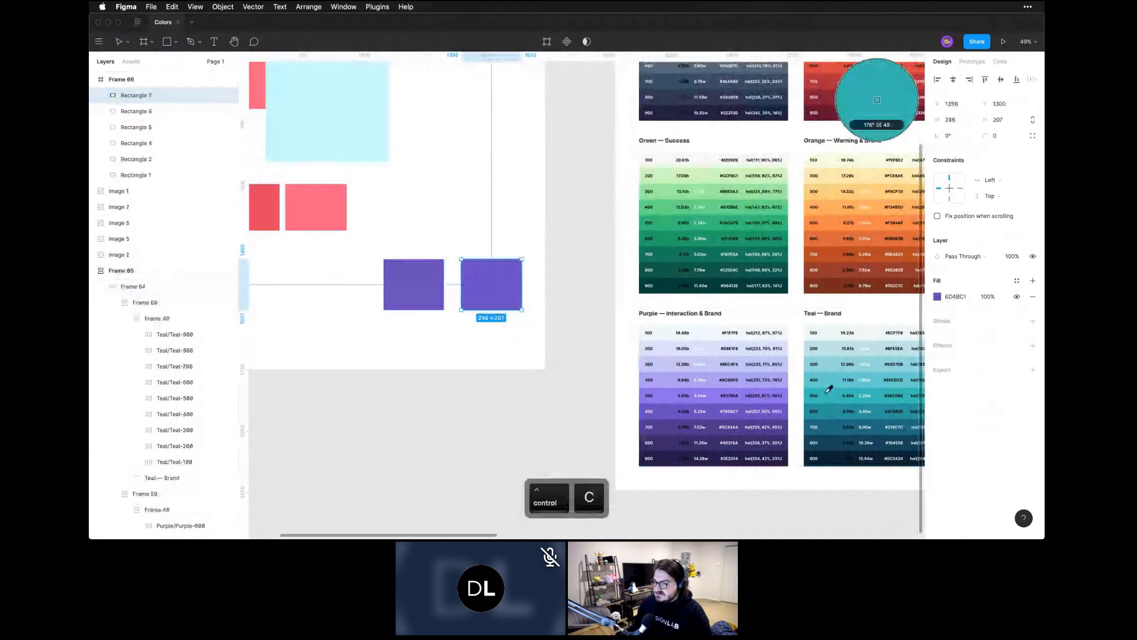
{"action": "left_click", "coordinate": [828, 389]}
Move the purple and teal rectangles together to beneath the small pink ones and deselect them
{"action": "left_click", "coordinate": [437, 336]}
{"action": "key", "text": "space"}
{"action": "left_click_drag", "start_coordinate": [436, 336], "coordinate": [569, 358]}
{"action": "left_click", "coordinate": [552, 318]}
{"action": "left_click", "coordinate": [628, 320], "text": "shift"}
{"action": "left_click_drag", "start_coordinate": [627, 320], "coordinate": [489, 319]}
{"action": "key", "text": "space"}
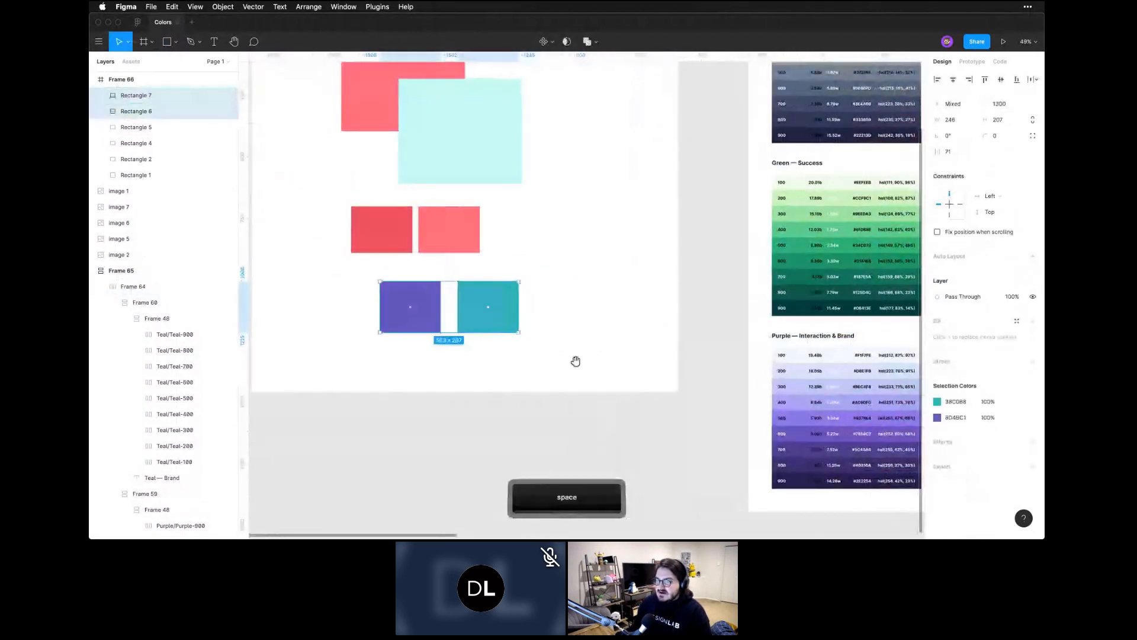
{"action": "left_click_drag", "start_coordinate": [528, 371], "coordinate": [576, 388]}
{"action": "left_click", "coordinate": [607, 329]}
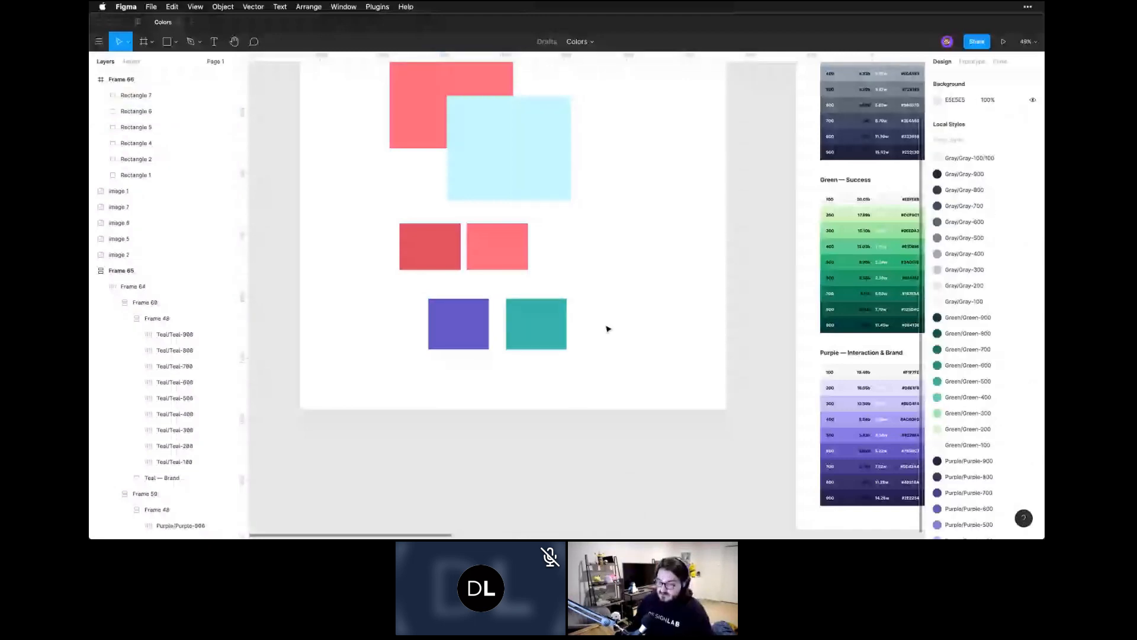
Draw a grey square about 485 × 485 px to the right of the teal rectangle and deselect it
{"action": "key", "text": "r"}
{"action": "left_click_drag", "start_coordinate": [583, 254], "coordinate": [703, 373]}
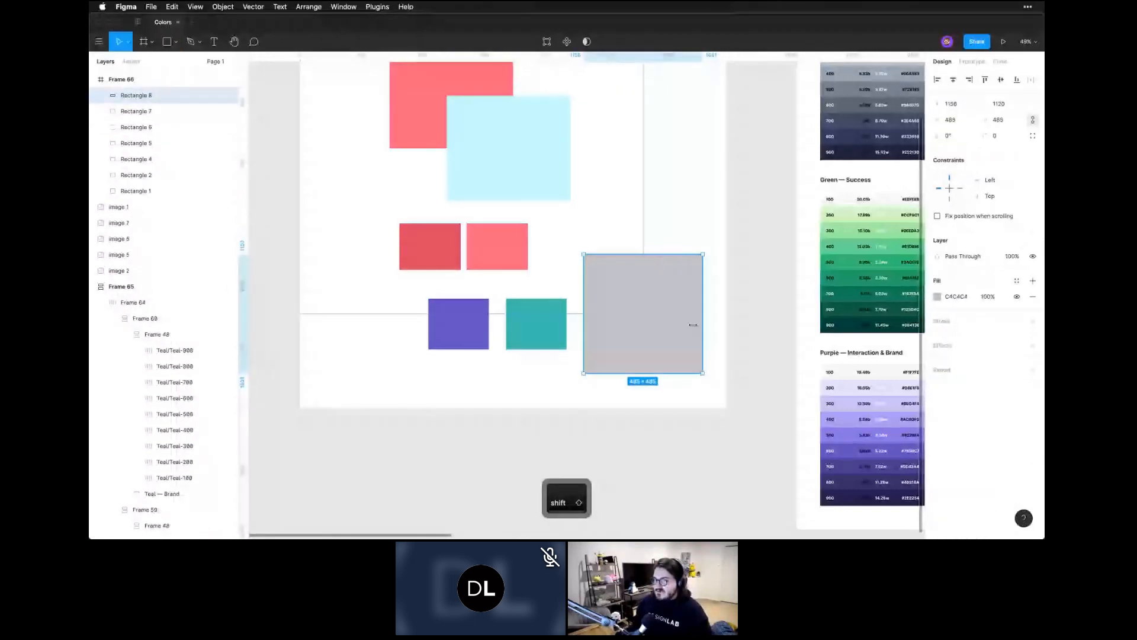
{"action": "left_click", "coordinate": [667, 221]}
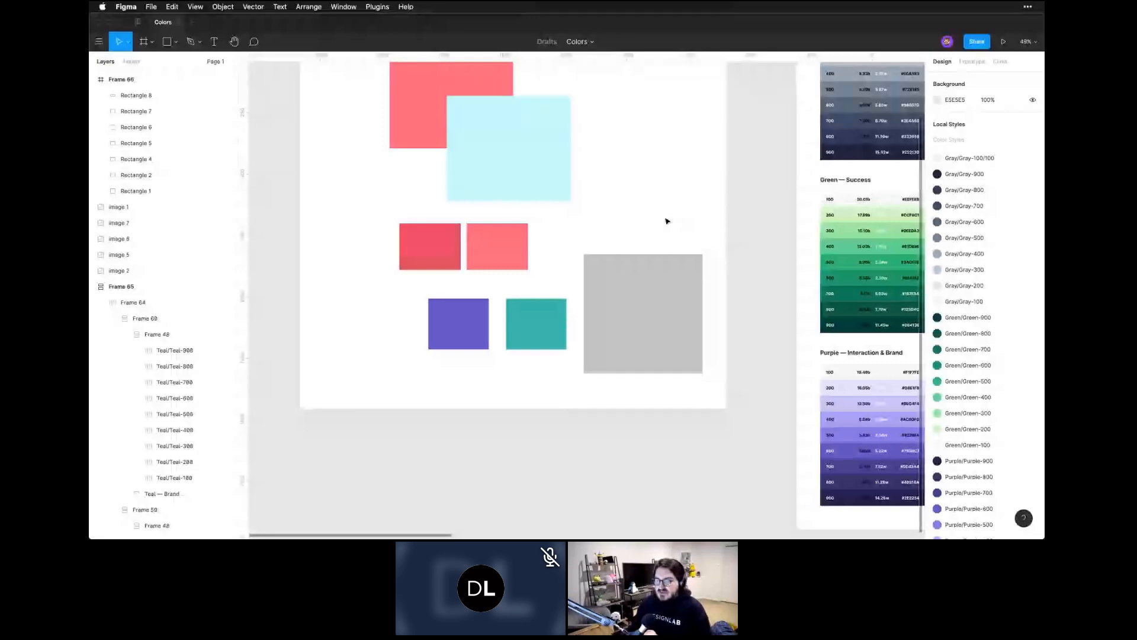
Duplicate the grey square directly above the original with a small gap between them
{"action": "left_click_drag", "start_coordinate": [660, 185], "coordinate": [578, 282]}
{"action": "double_click", "coordinate": [556, 387]}
{"action": "key", "text": "alt"}
{"action": "key", "text": "Escape"}
{"action": "key", "text": "Escape"}
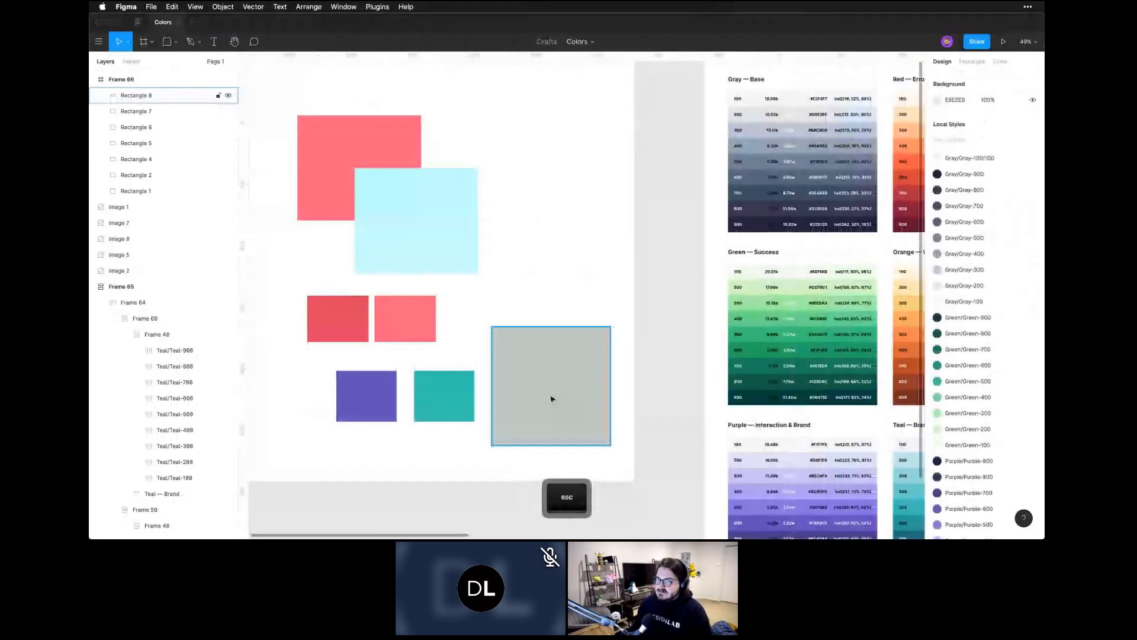
{"action": "left_click_drag", "start_coordinate": [551, 399], "coordinate": [548, 294]}
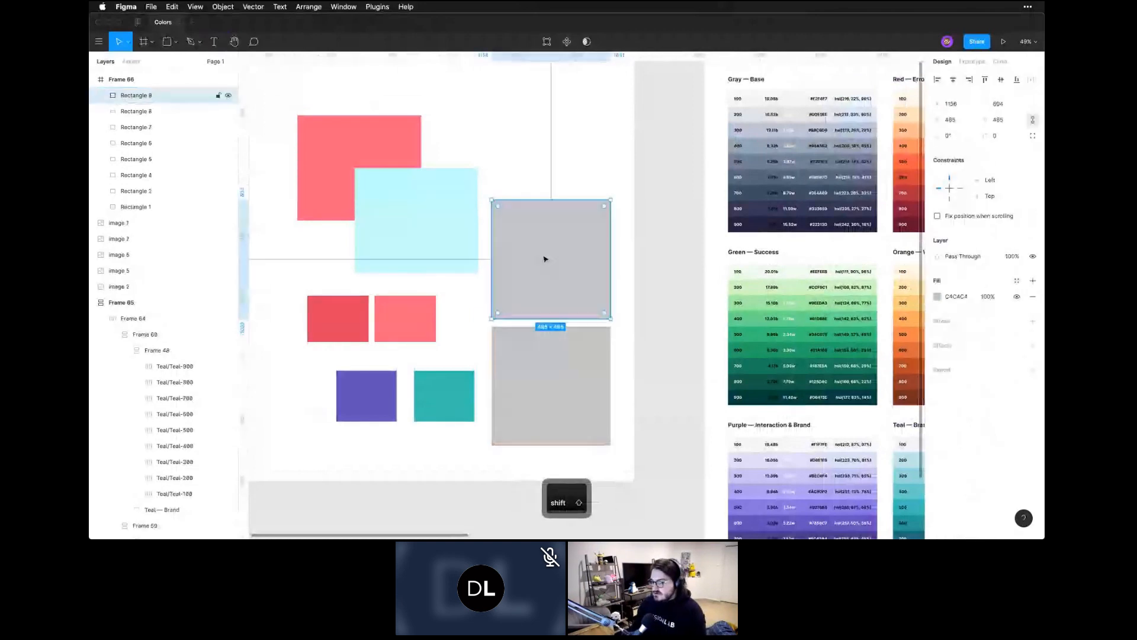
Delete the two large overlapping pink and light blue rectangles
{"action": "key", "text": "super+minus"}
{"action": "left_click_drag", "start_coordinate": [424, 196], "coordinate": [502, 285]}
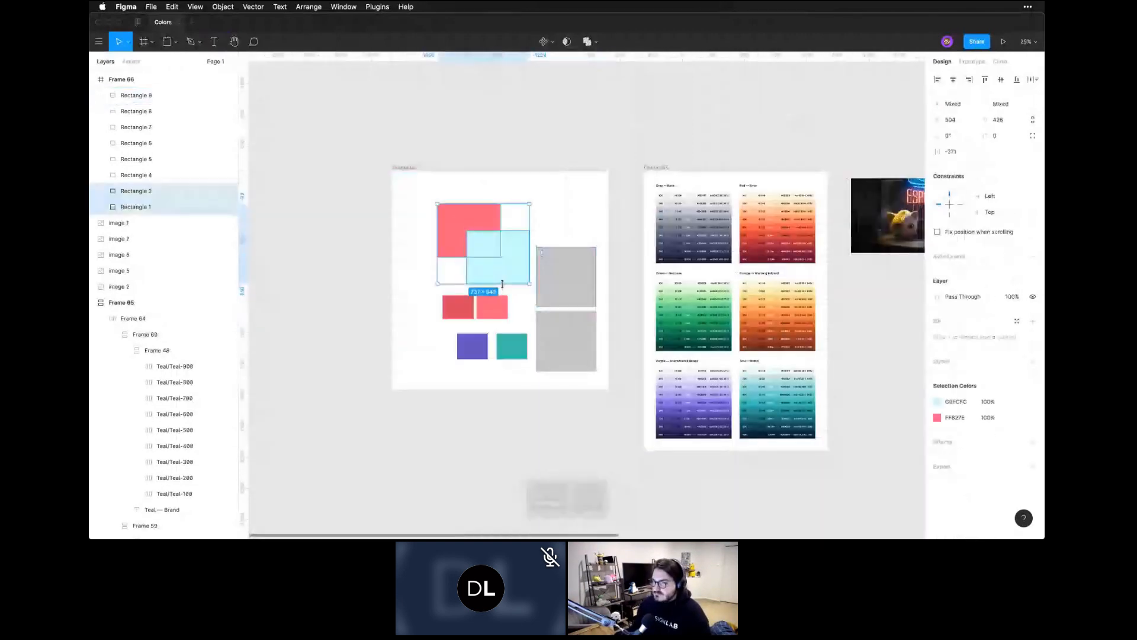
{"action": "key", "text": "BackSpace"}
Scale both grey squares down together to 320 × 320 px
{"action": "left_click", "coordinate": [558, 293]}
{"action": "left_click", "coordinate": [563, 361], "text": "shift"}
{"action": "left_click_drag", "start_coordinate": [596, 372], "coordinate": [573, 329]}
Move the small coloured rectangles up and arrange four 320 px grey squares in a row beneath them
{"action": "left_click_drag", "start_coordinate": [414, 271], "coordinate": [563, 317]}
{"action": "left_click", "coordinate": [513, 282]}
{"action": "left_click_drag", "start_coordinate": [563, 276], "coordinate": [578, 314]}
{"action": "left_click", "coordinate": [523, 322]}
{"action": "left_click", "coordinate": [466, 338]}
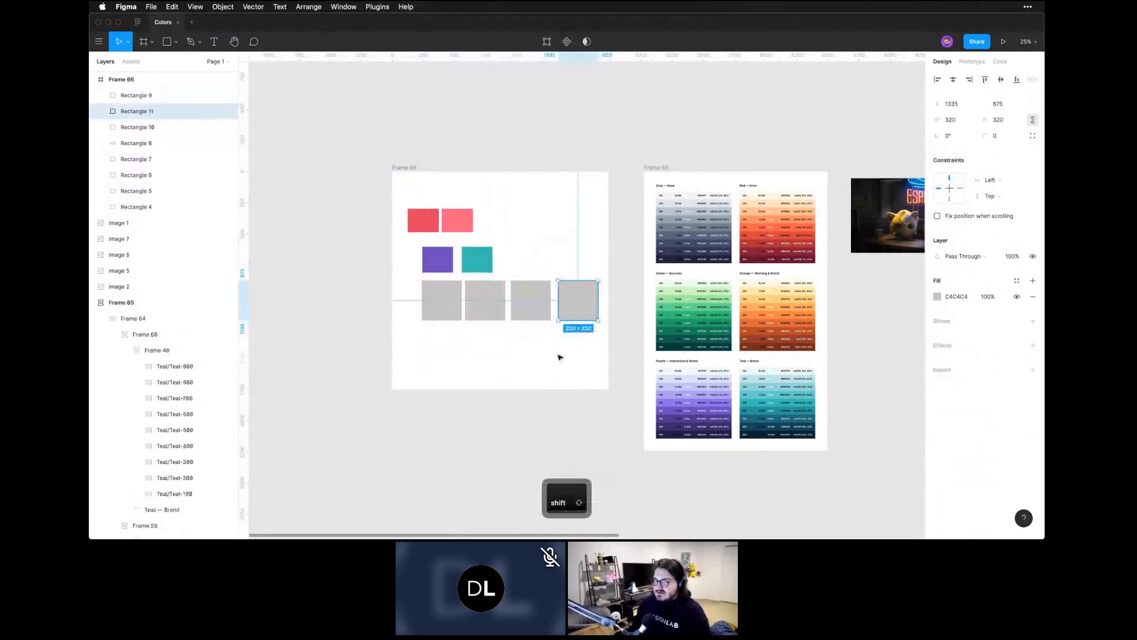
{"action": "left_click", "coordinate": [497, 340]}
{"action": "left_click", "coordinate": [441, 300]}
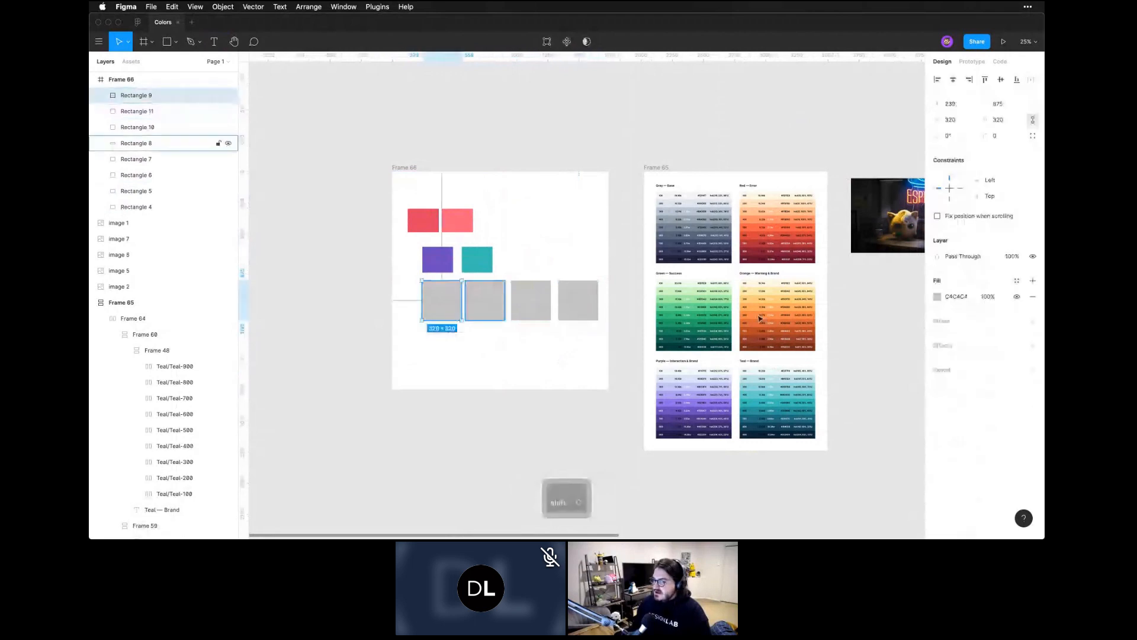
{"action": "left_click", "coordinate": [937, 297]}
{"action": "left_click", "coordinate": [525, 428]}
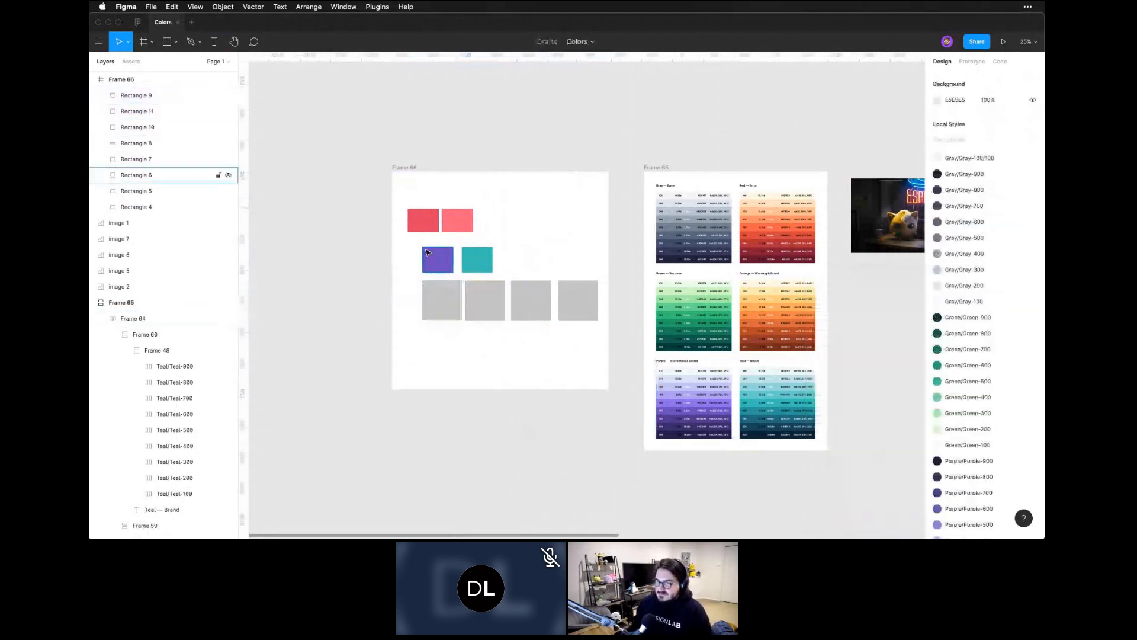
Change the leftmost grey square's fill type from Solid to a Linear gradient
{"action": "key", "text": "z"}
{"action": "left_click_drag", "start_coordinate": [392, 199], "coordinate": [616, 370]}
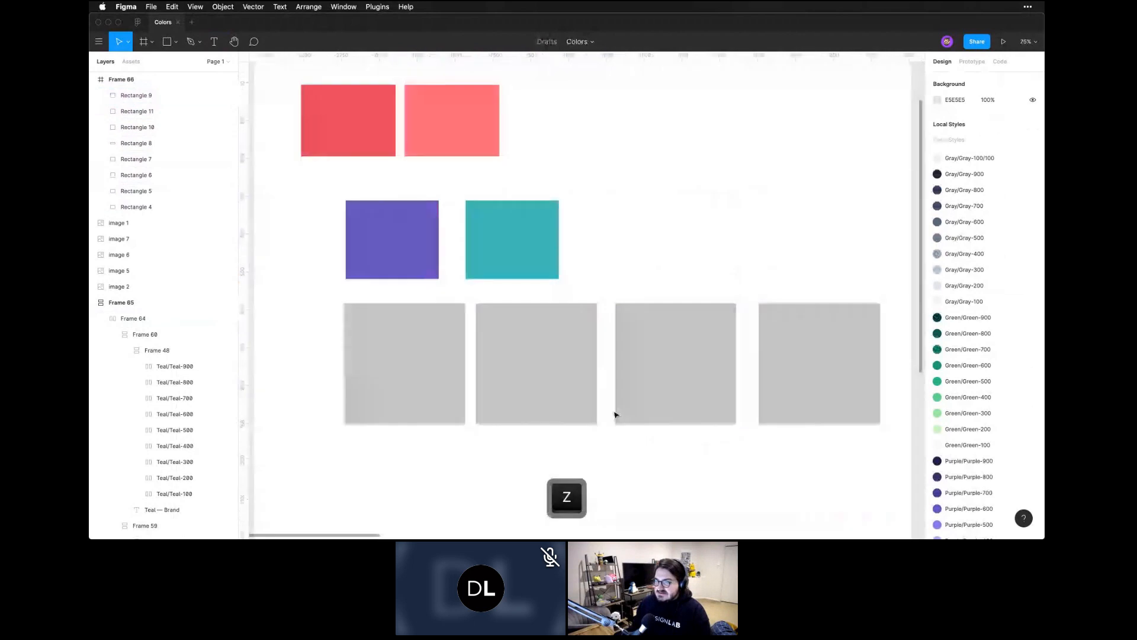
{"action": "scroll", "coordinate": [598, 423], "scroll_direction": "down", "scroll_amount": 2}
{"action": "key", "text": "space"}
{"action": "left_click", "coordinate": [406, 313]}
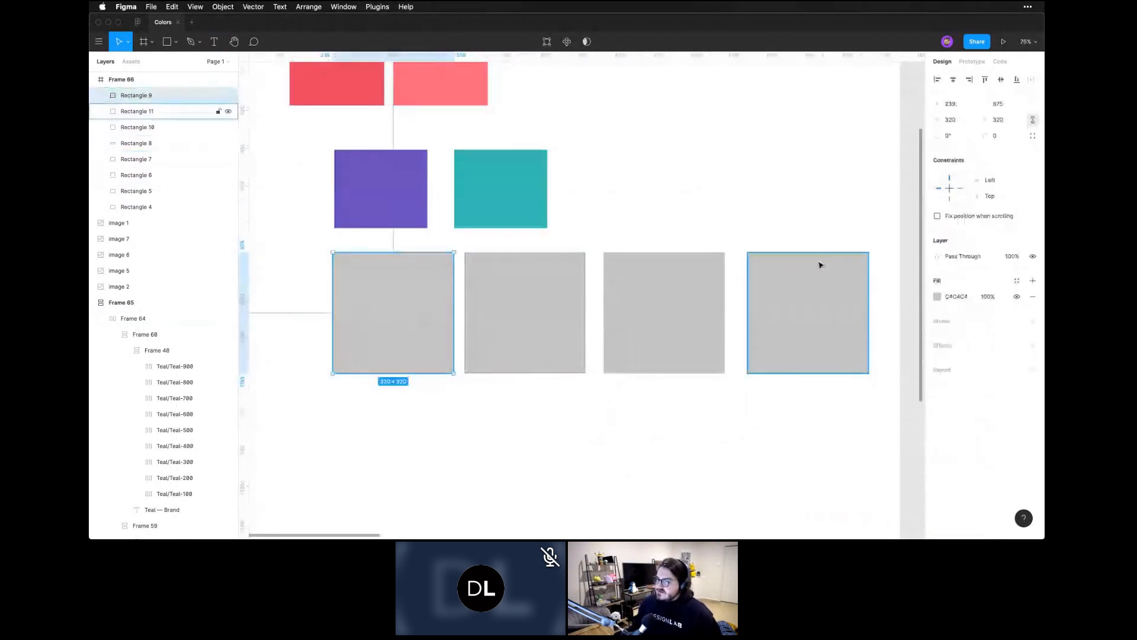
{"action": "left_click", "coordinate": [935, 297]}
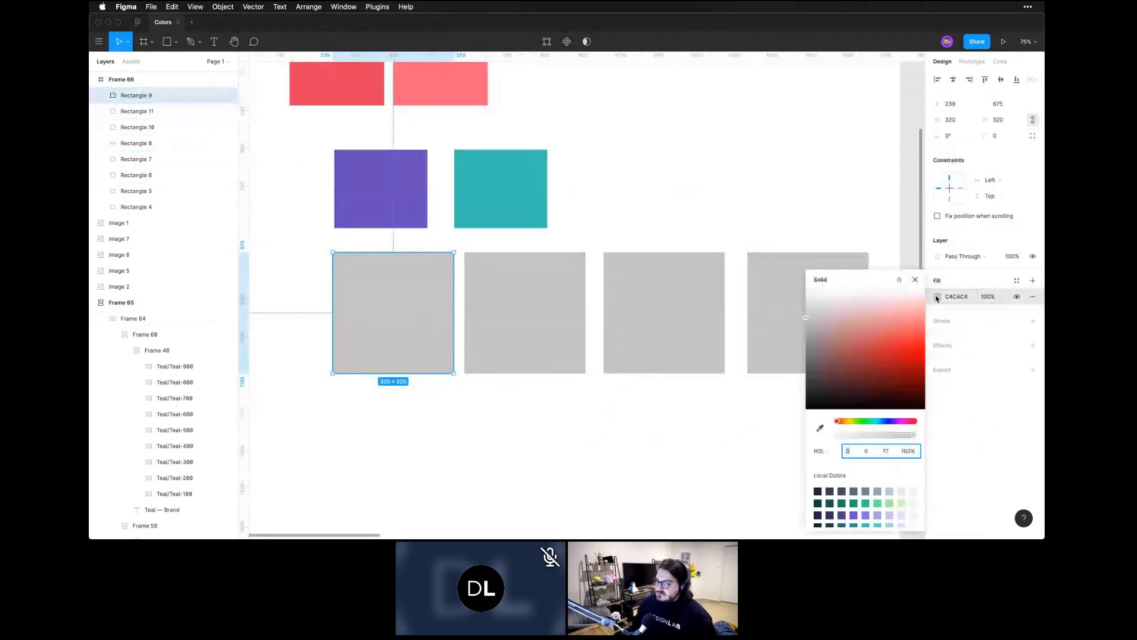
{"action": "left_click", "coordinate": [824, 279]}
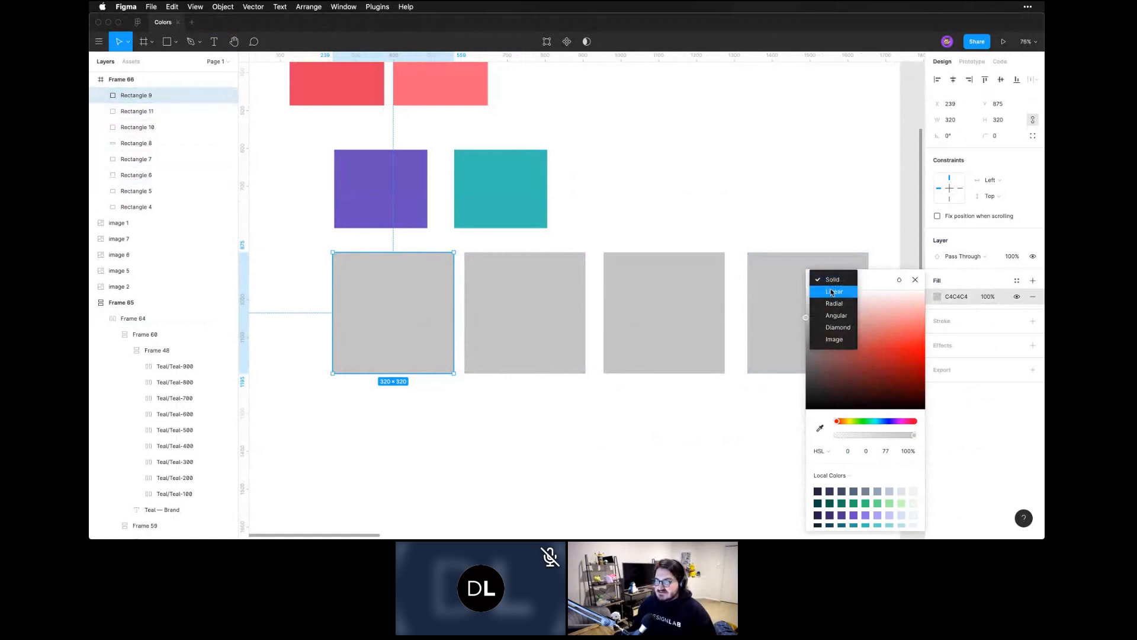
{"action": "left_click", "coordinate": [832, 291]}
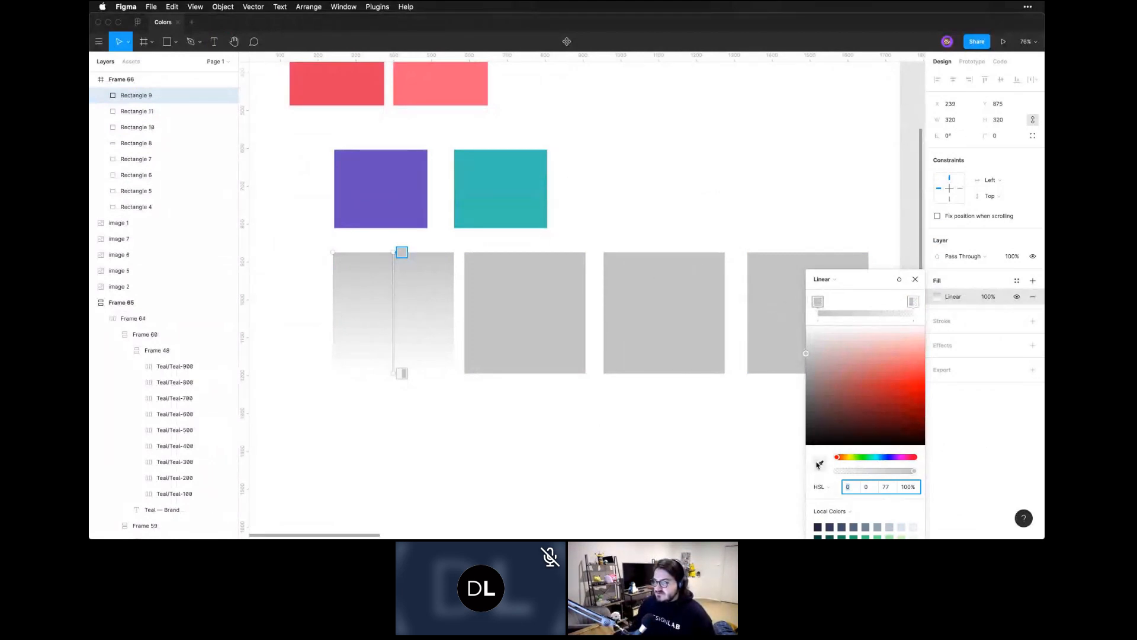
Set the linear gradient's first stop to the sampled purple and its end stop to the teal of the rectangles above
{"action": "left_click", "coordinate": [819, 464]}
{"action": "left_click", "coordinate": [401, 202]}
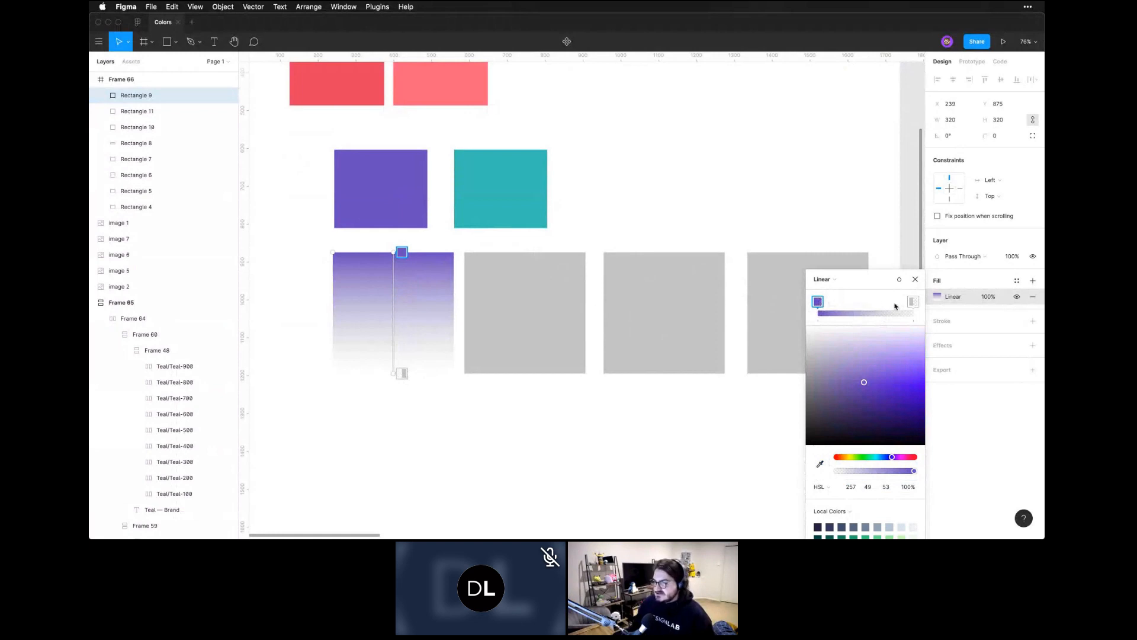
{"action": "left_click", "coordinate": [912, 302]}
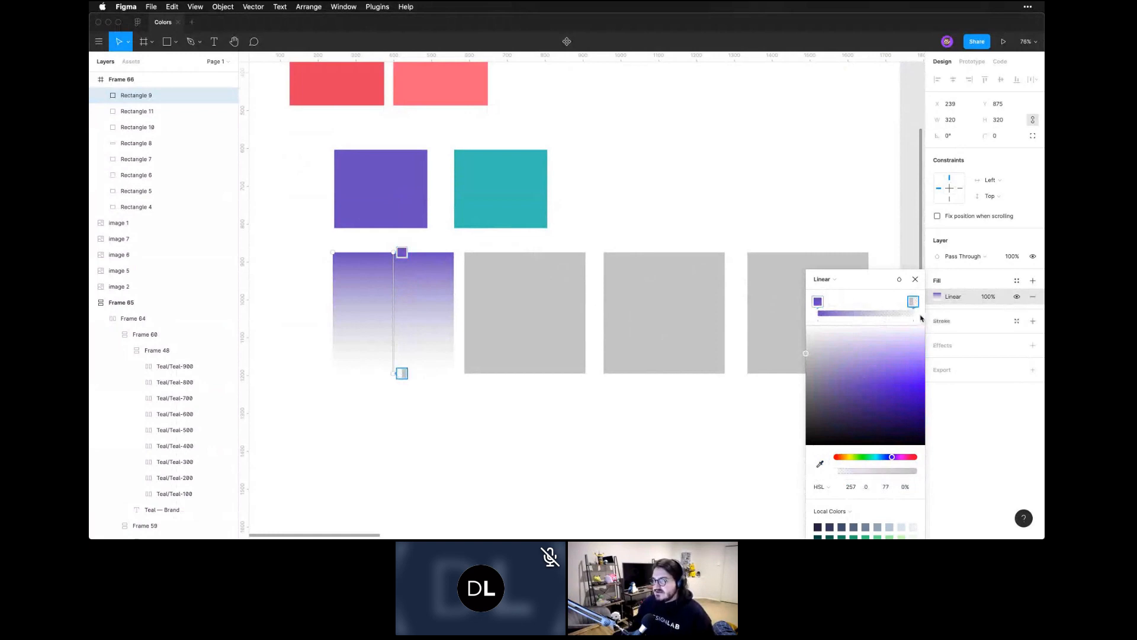
{"action": "left_click", "coordinate": [820, 464]}
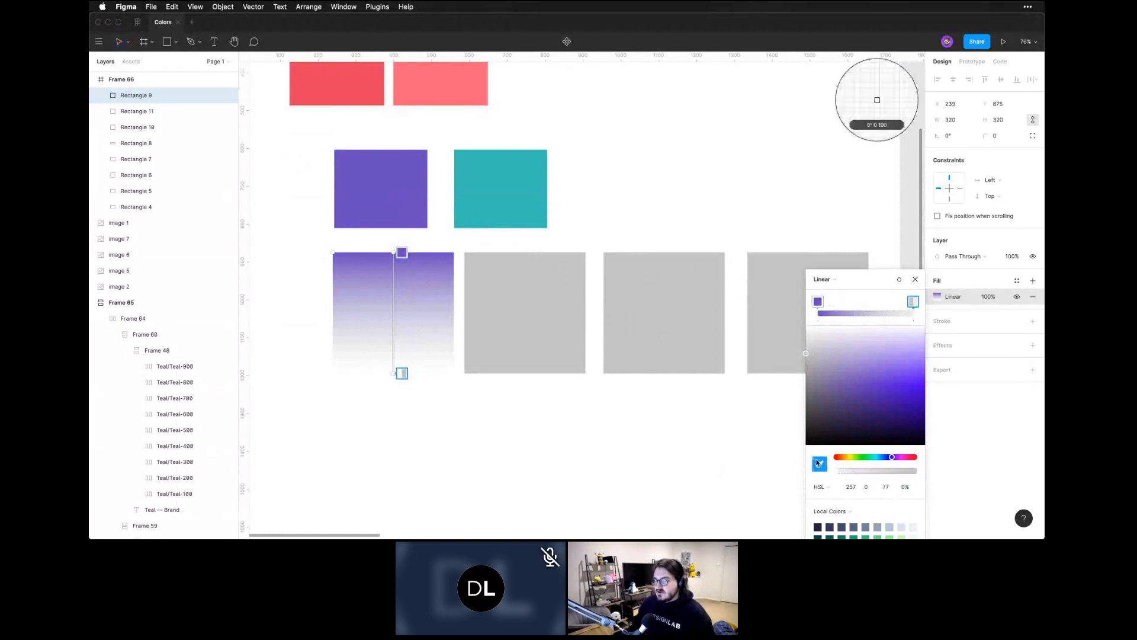
{"action": "left_click", "coordinate": [526, 195]}
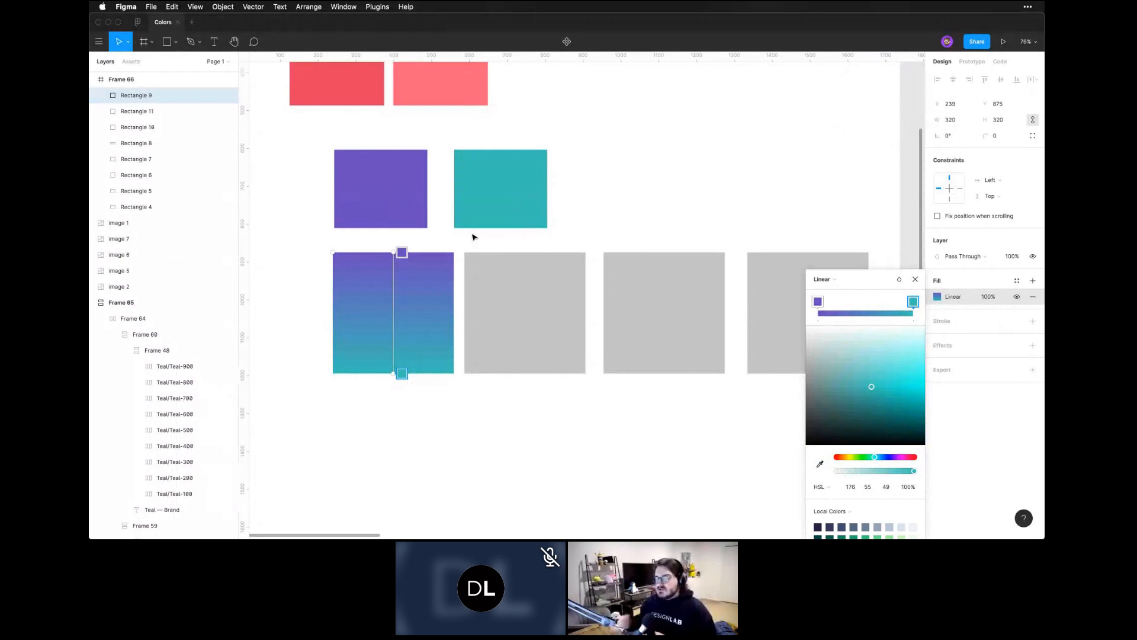
Add five intermediate colour stops to the leftmost square's linear gradient and reposition several of them along the gradient line
{"action": "left_click", "coordinate": [851, 314]}
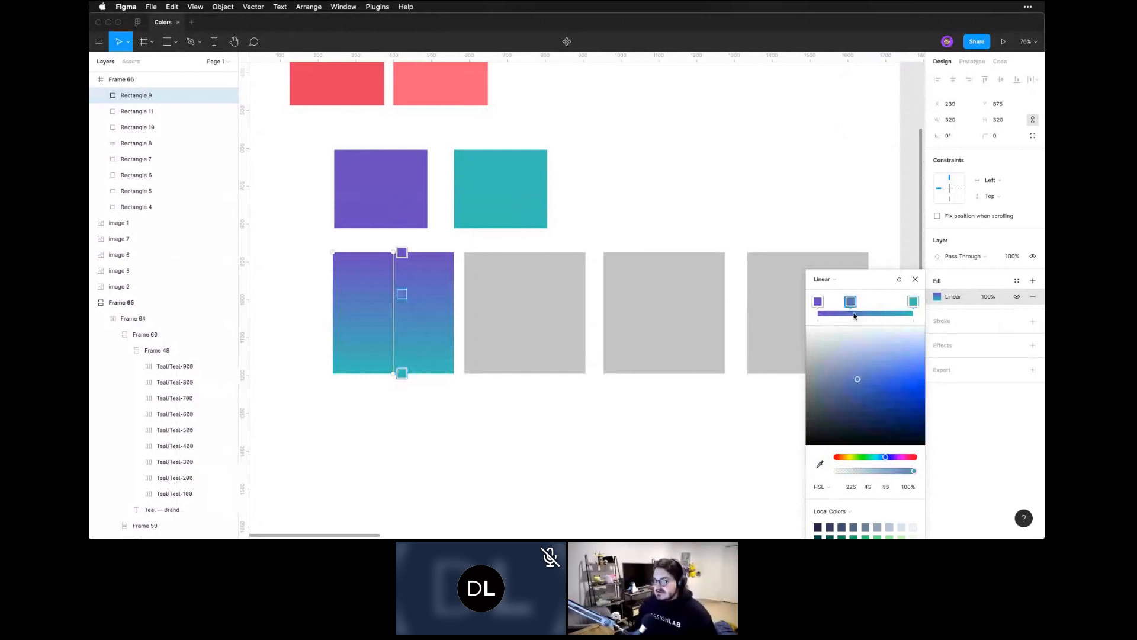
{"action": "left_click", "coordinate": [876, 313]}
{"action": "left_click", "coordinate": [899, 314]}
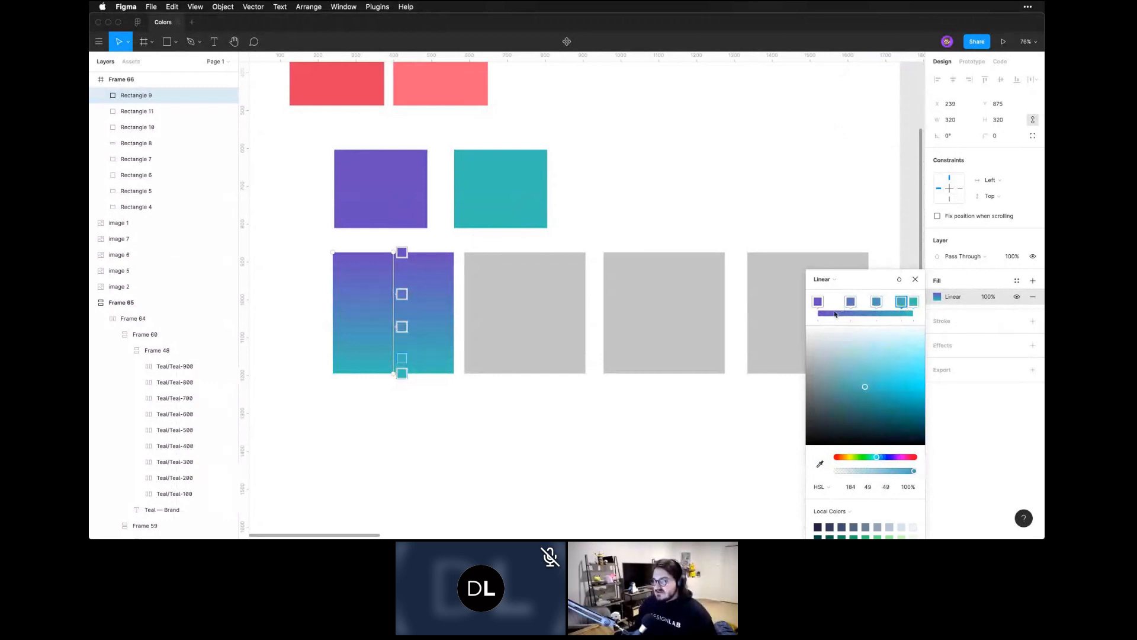
{"action": "left_click", "coordinate": [834, 314]}
{"action": "left_click", "coordinate": [859, 314]}
{"action": "left_click", "coordinate": [892, 315]}
{"action": "left_click_drag", "start_coordinate": [876, 305], "coordinate": [851, 305]}
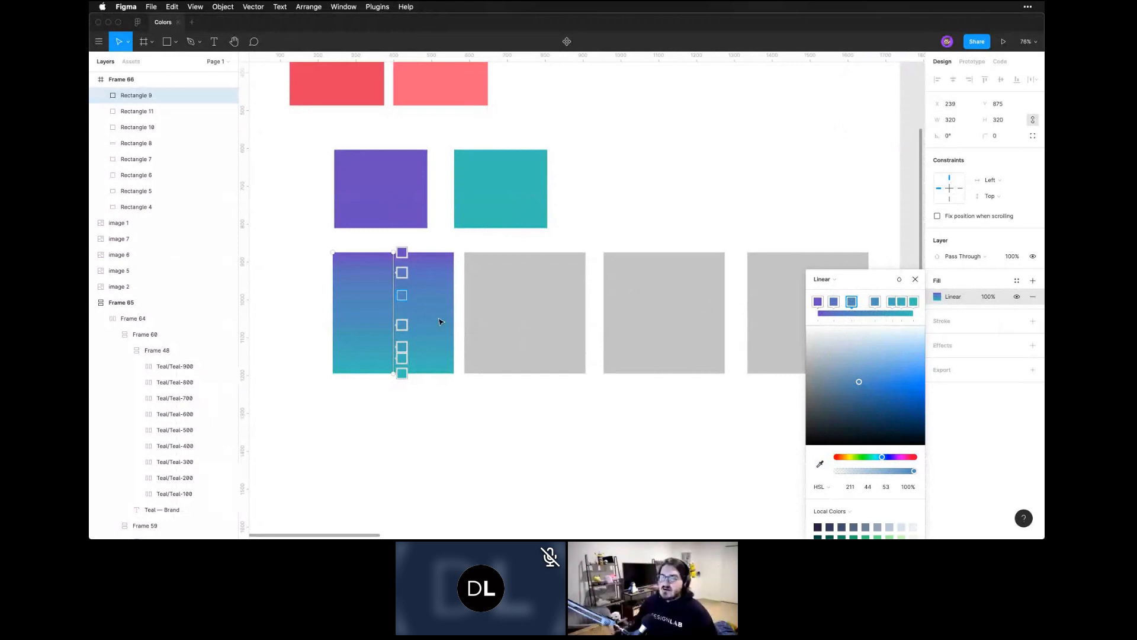
{"action": "left_click", "coordinate": [401, 272]}
{"action": "left_click_drag", "start_coordinate": [402, 273], "coordinate": [401, 333]}
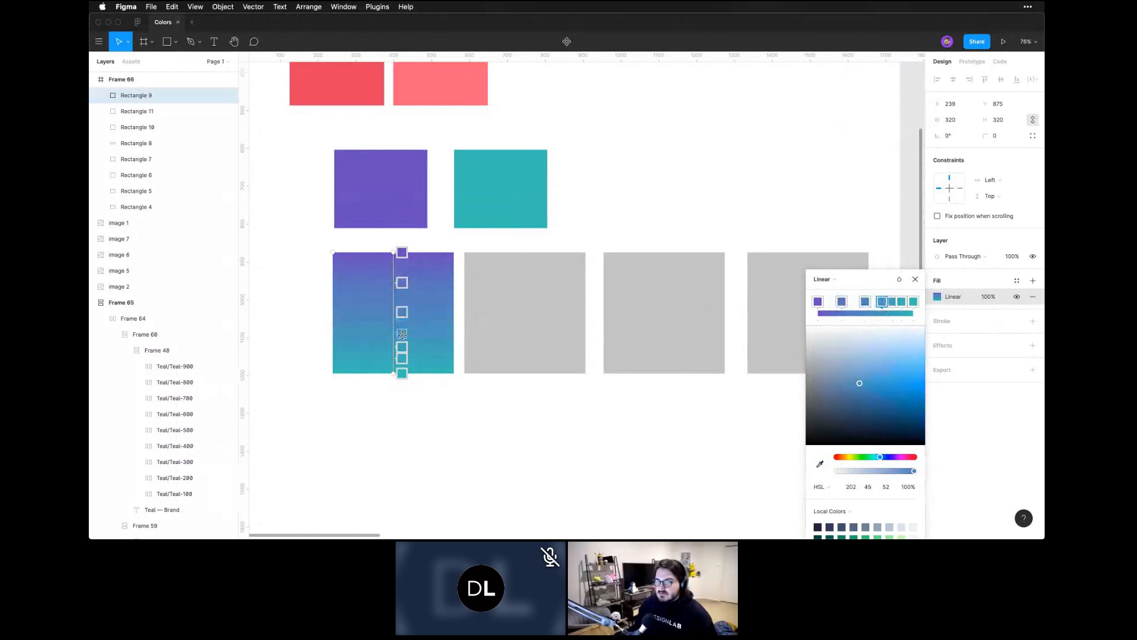
Delete the three intermediate stops nearest the teal end and move the lower remaining intermediate stop slightly towards the teal
{"action": "key", "text": "BackSpace"}
{"action": "left_click", "coordinate": [402, 344]}
{"action": "key", "text": "BackSpace"}
{"action": "left_click", "coordinate": [402, 358]}
{"action": "key", "text": "BackSpace"}
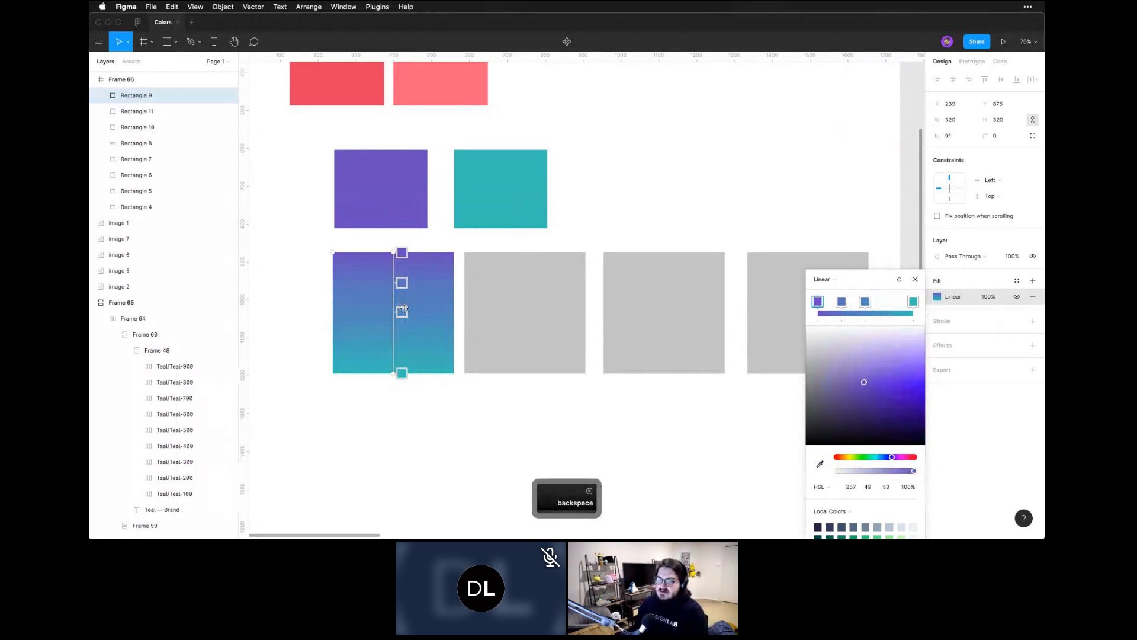
{"action": "left_click_drag", "start_coordinate": [402, 312], "coordinate": [403, 323]}
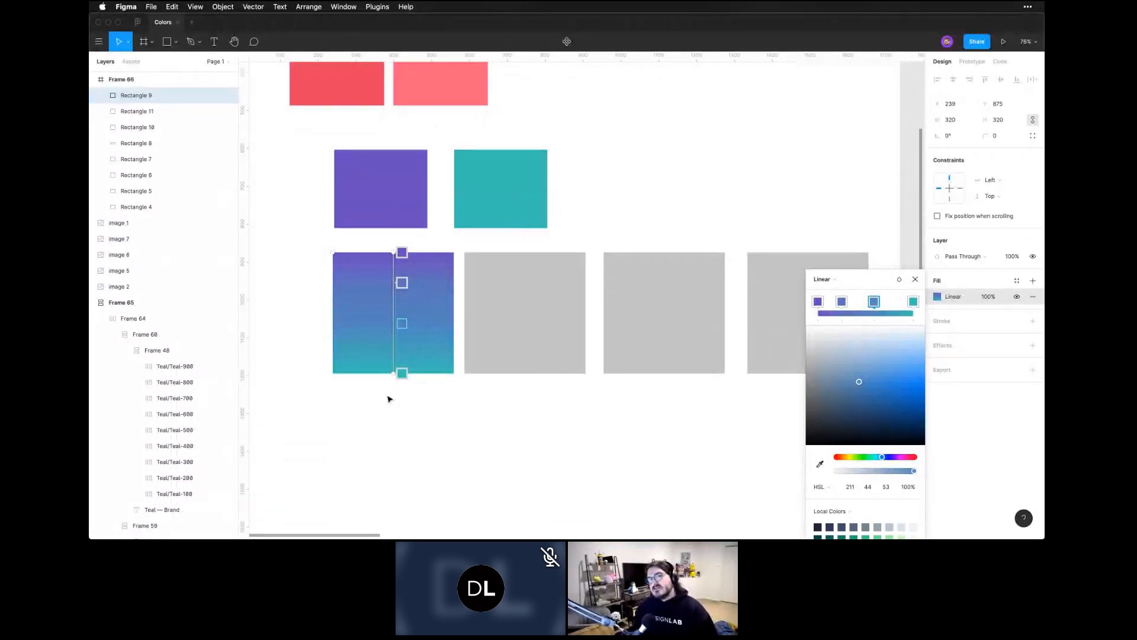
Angle the linear gradient diagonally, with its purple start at the square's upper-right corner and its teal end at the lower-left corner
{"action": "left_click_drag", "start_coordinate": [332, 251], "coordinate": [435, 314]}
{"action": "left_click_drag", "start_coordinate": [470, 264], "coordinate": [366, 315]}
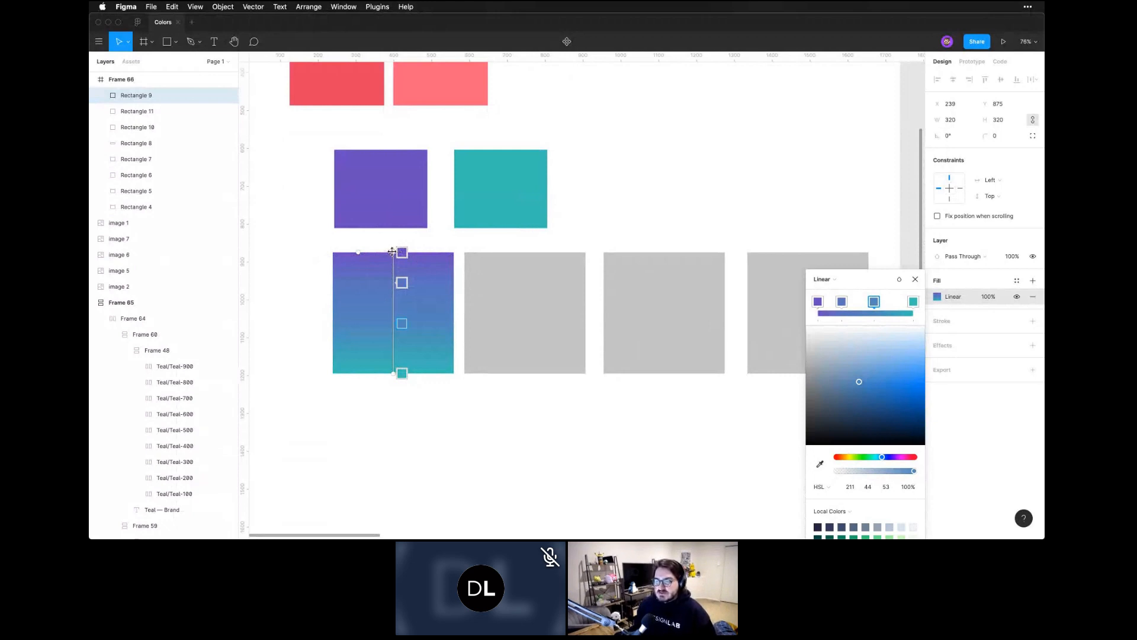
{"action": "left_click_drag", "start_coordinate": [392, 252], "coordinate": [446, 265]}
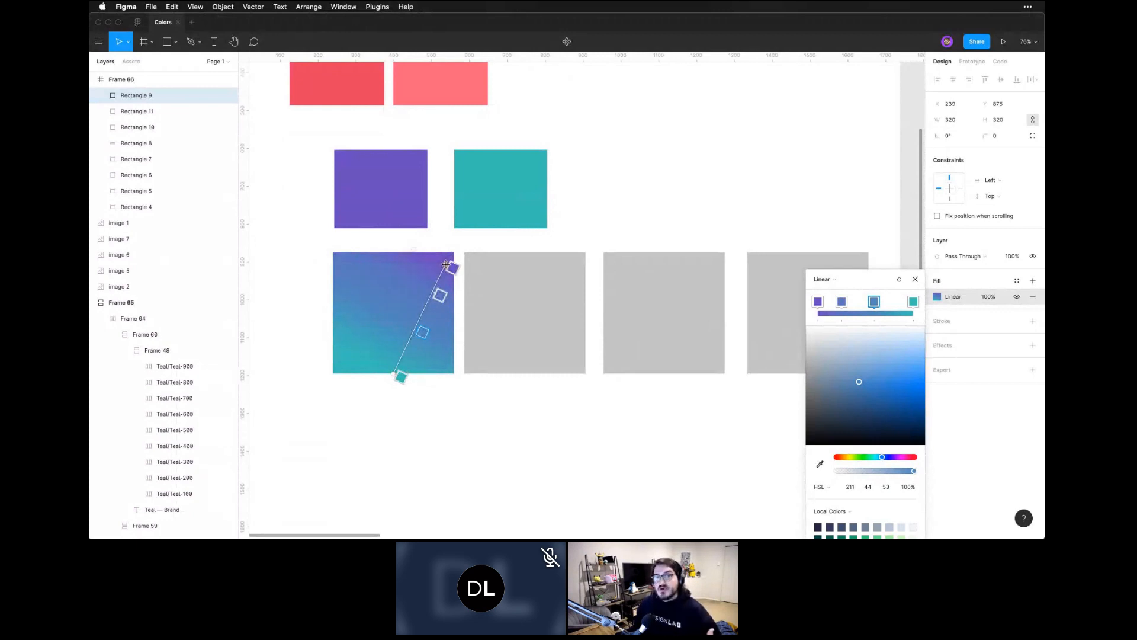
{"action": "left_click_drag", "start_coordinate": [446, 264], "coordinate": [453, 254]}
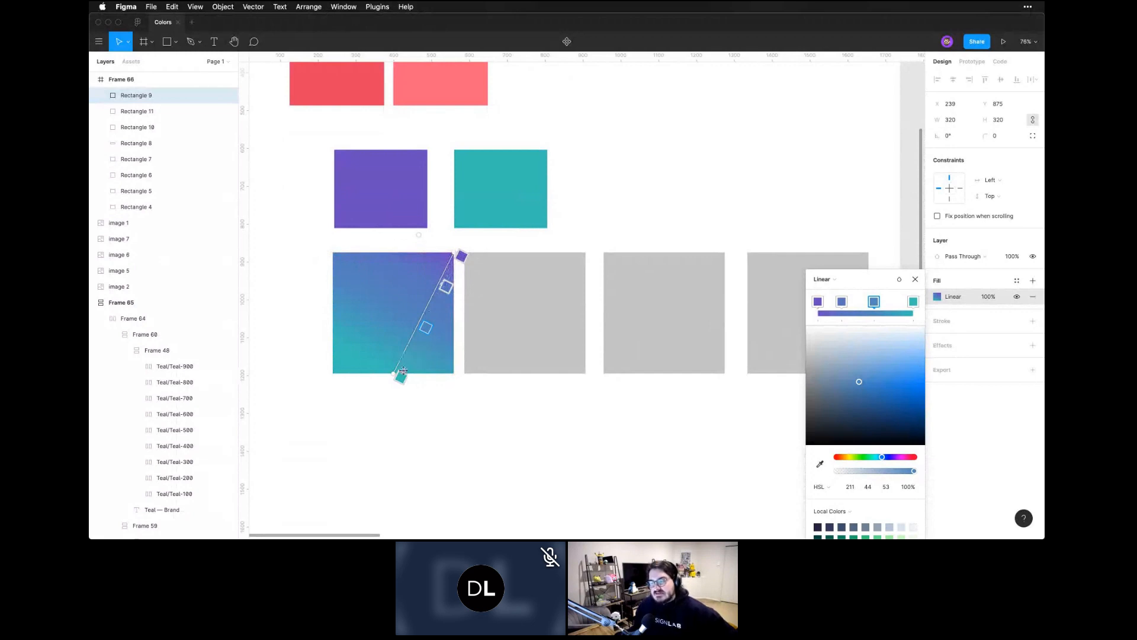
{"action": "left_click_drag", "start_coordinate": [393, 373], "coordinate": [333, 373]}
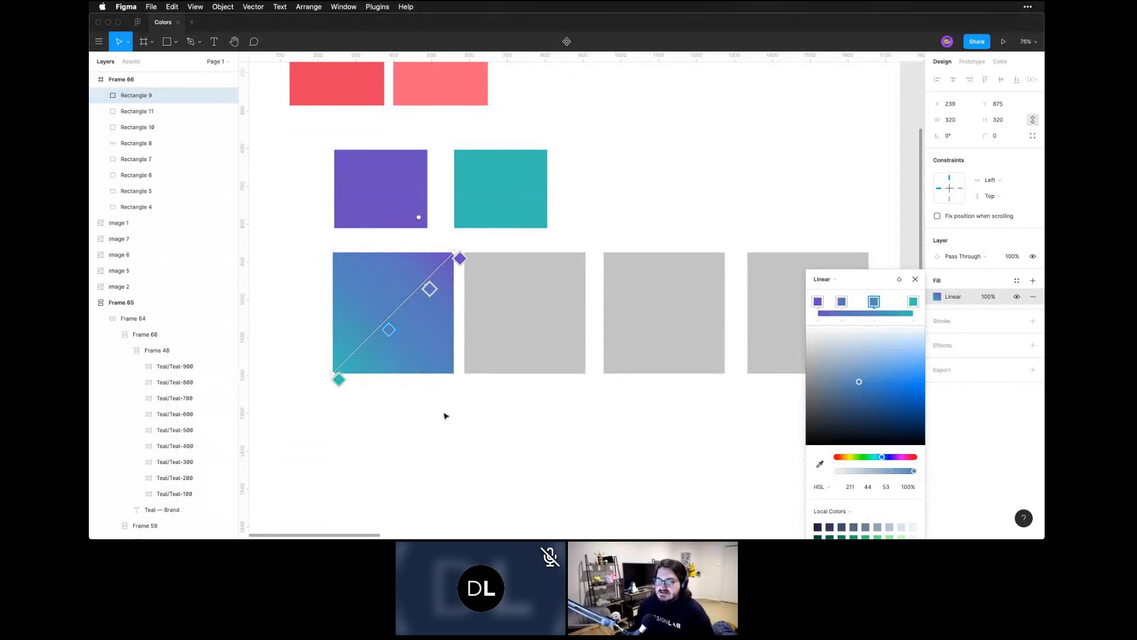
{"action": "key", "text": "Escape"}
{"action": "key", "text": "Escape"}
Duplicate the gradient square directly below itself and stretch the copy to about 995 × 367 px
{"action": "left_click", "coordinate": [410, 322]}
{"action": "left_click_drag", "start_coordinate": [410, 321], "coordinate": [407, 462]}
{"action": "scroll", "coordinate": [442, 379], "scroll_direction": "down", "scroll_amount": 5}
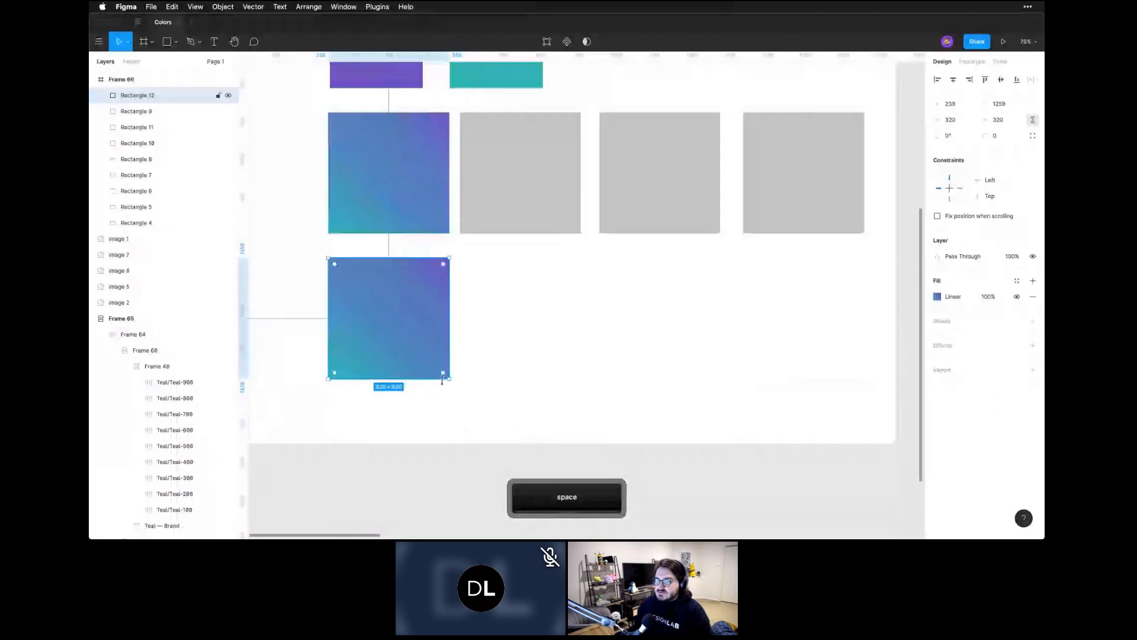
{"action": "left_click_drag", "start_coordinate": [441, 379], "coordinate": [704, 396]}
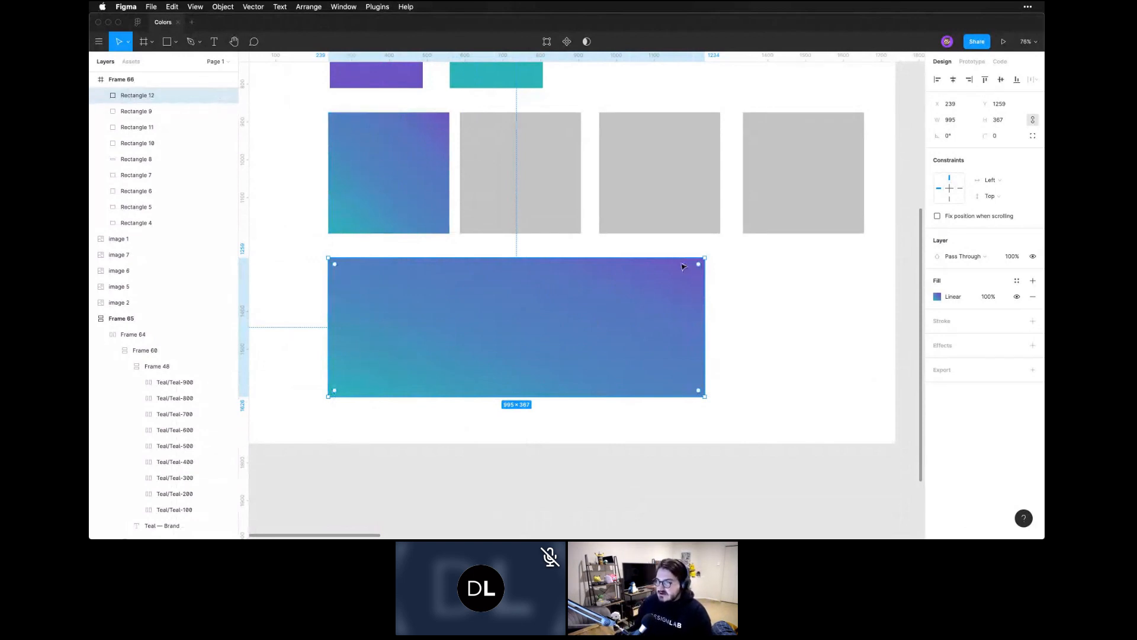
Move the purple start of the stretched copy's linear gradient to about the rectangle's centre
{"action": "scroll", "coordinate": [708, 261], "scroll_direction": "right", "scroll_amount": 1}
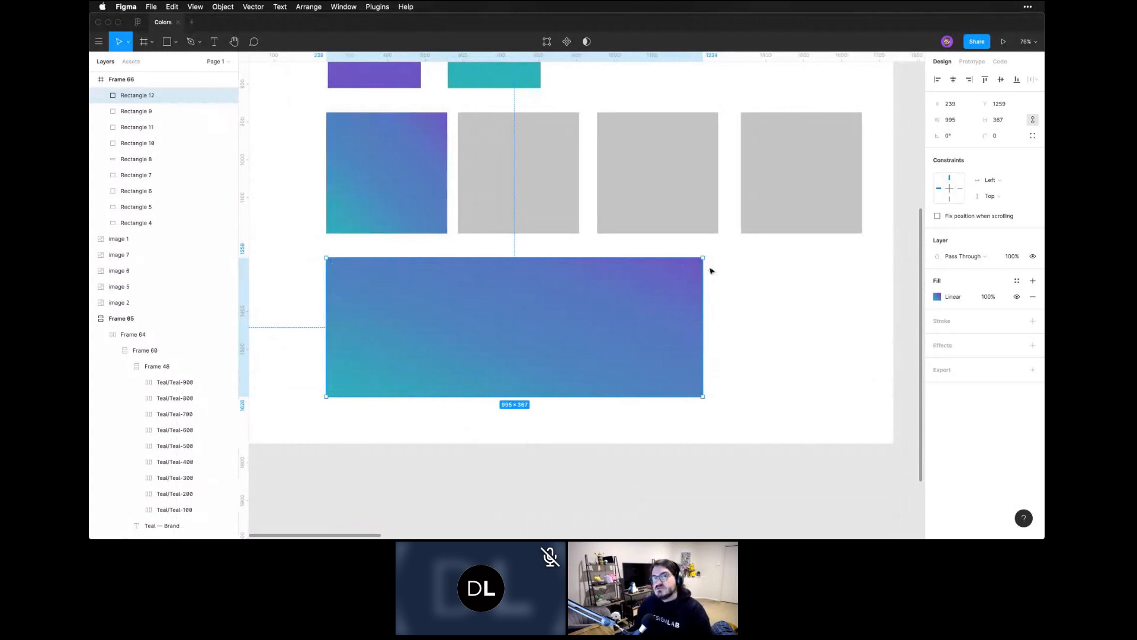
{"action": "left_click", "coordinate": [937, 297]}
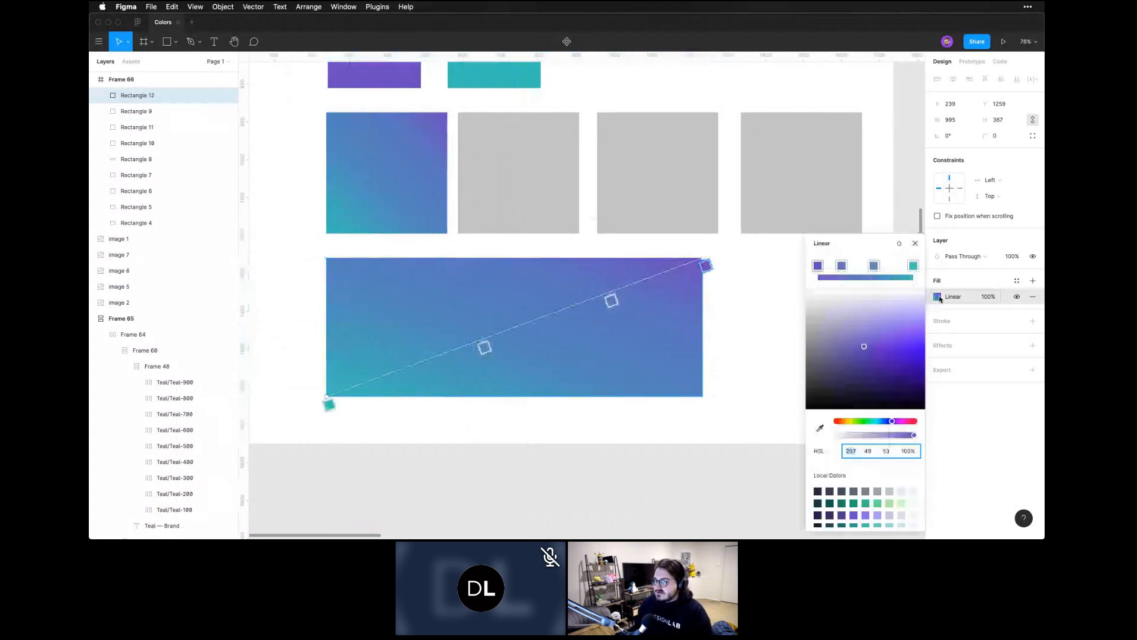
{"action": "left_click_drag", "start_coordinate": [701, 256], "coordinate": [515, 328]}
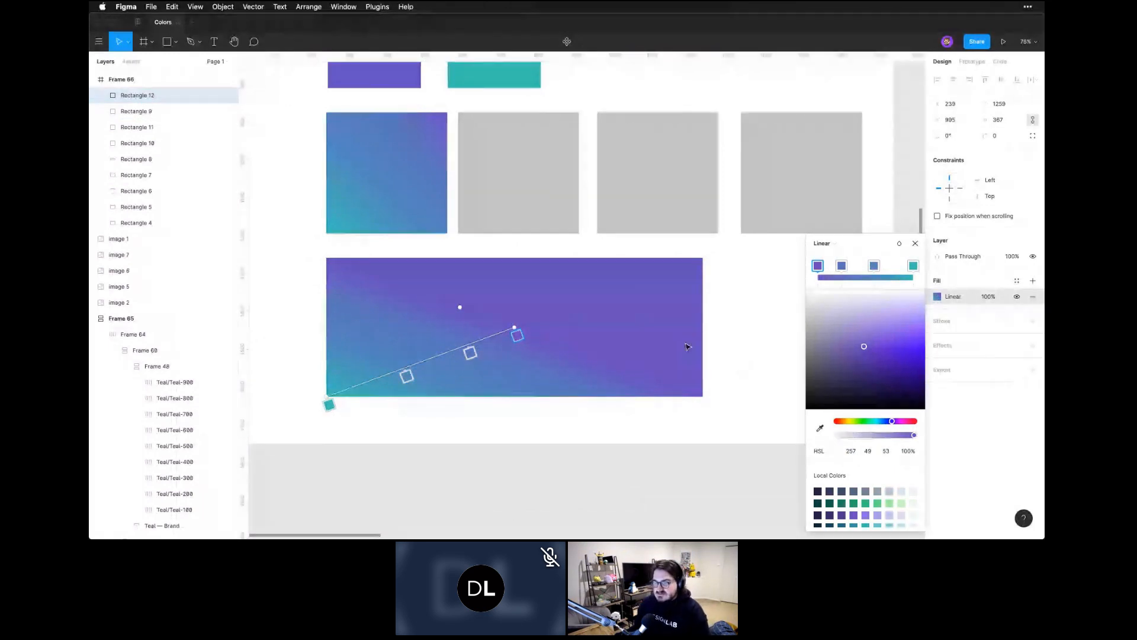
{"action": "key", "text": "Escape"}
{"action": "key", "text": "Escape"}
Resize the gradient copy to about 757 × 359 px and delete it
{"action": "left_click", "coordinate": [671, 376]}
{"action": "left_click_drag", "start_coordinate": [703, 396], "coordinate": [613, 393]}
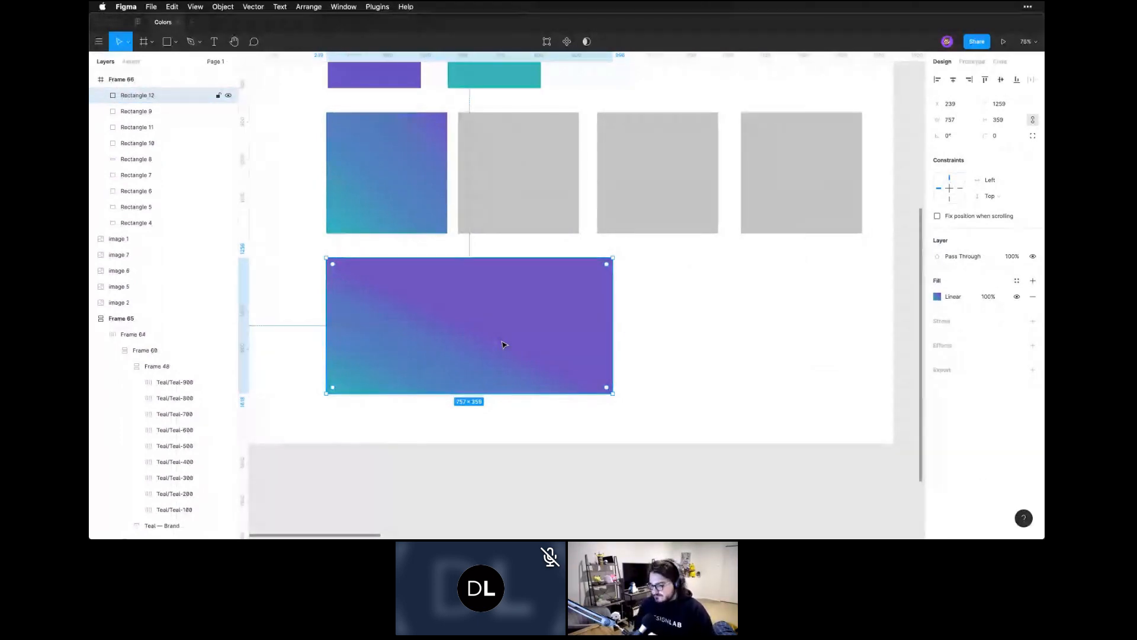
{"action": "key", "text": "BackSpace"}
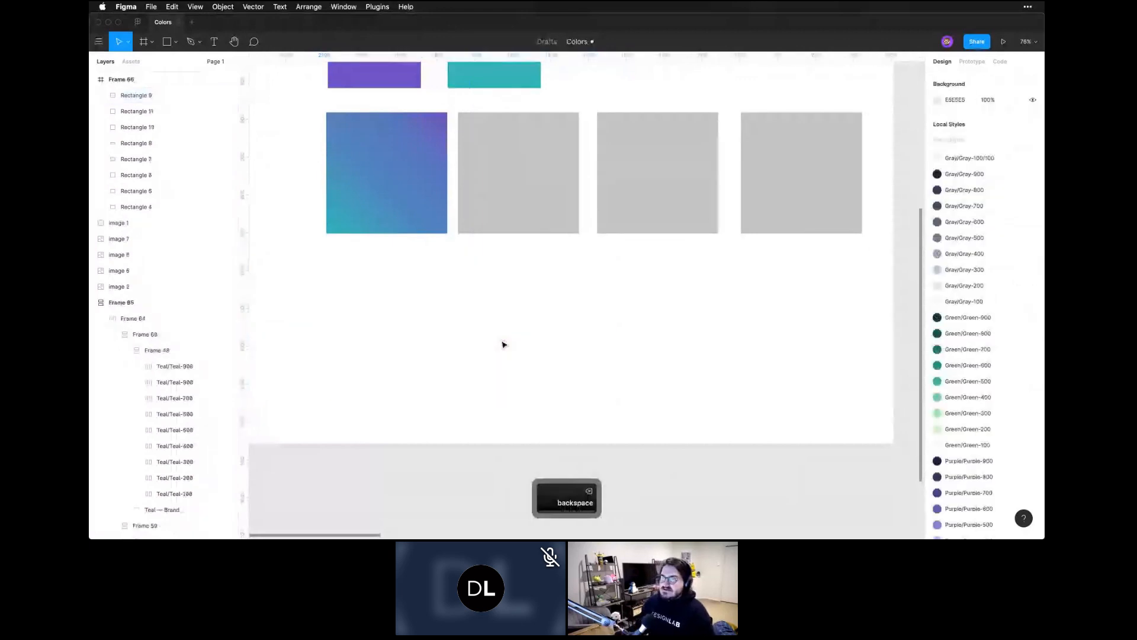
Change the second square's fill type from Solid to a Radial gradient
{"action": "left_click", "coordinate": [418, 145]}
{"action": "key", "text": "space"}
{"action": "left_click_drag", "start_coordinate": [501, 175], "coordinate": [506, 242]}
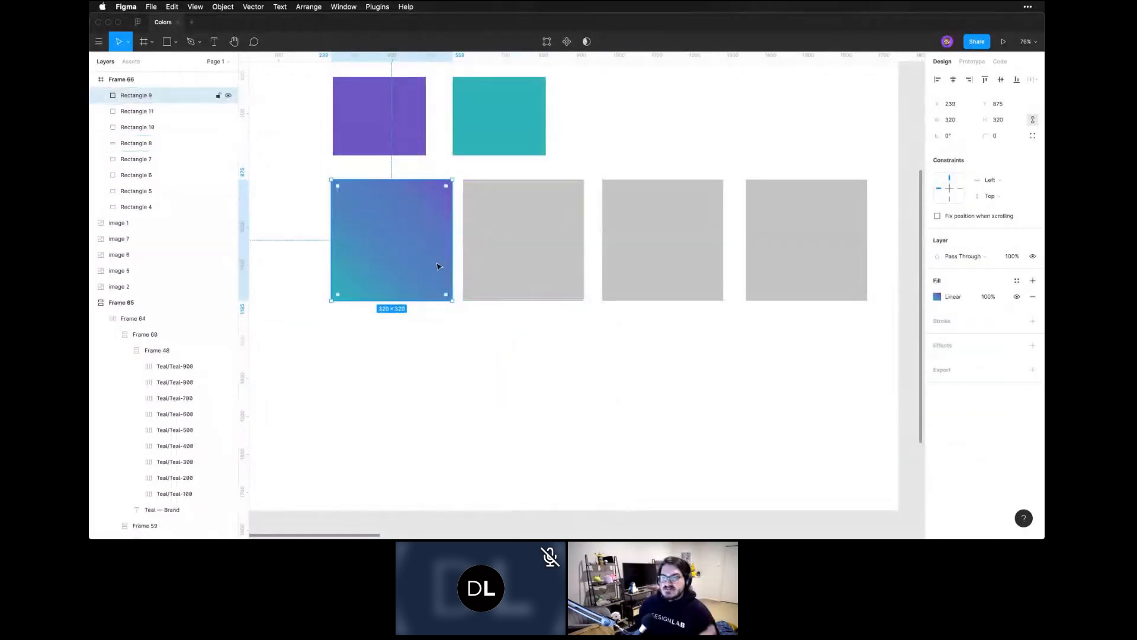
{"action": "left_click", "coordinate": [537, 266]}
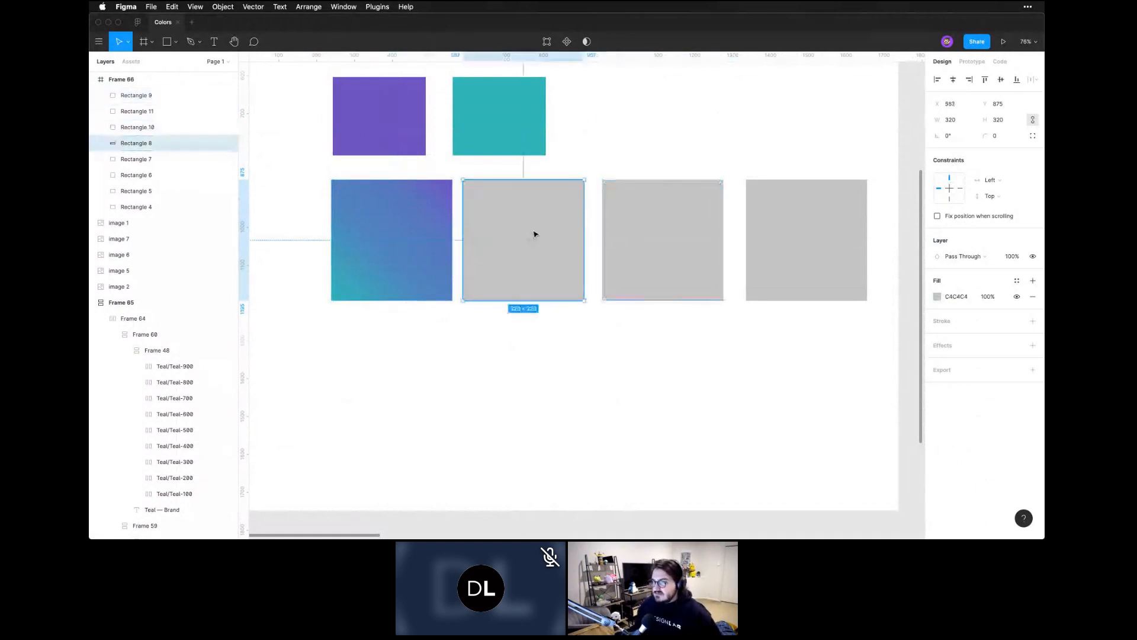
{"action": "left_click", "coordinate": [938, 296]}
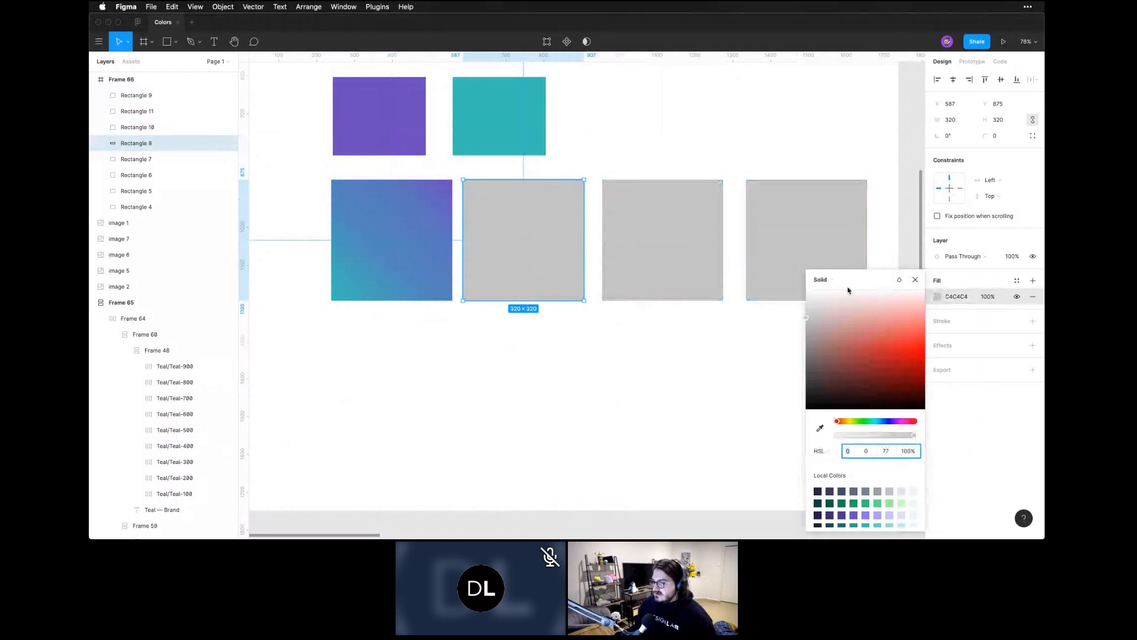
{"action": "left_click", "coordinate": [828, 281]}
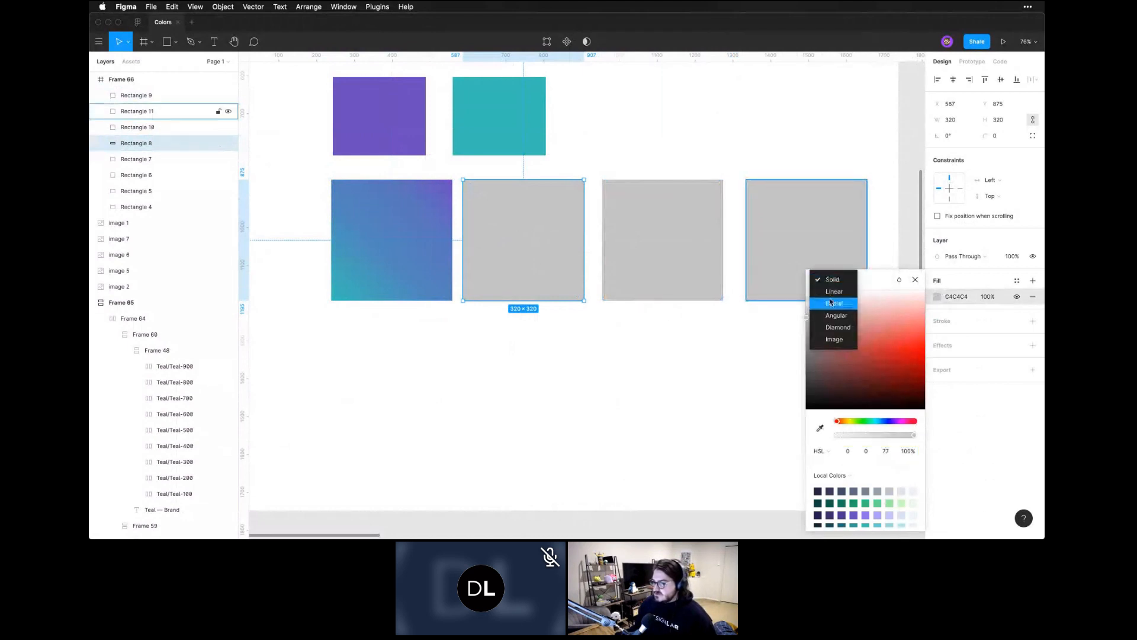
{"action": "left_click", "coordinate": [834, 303]}
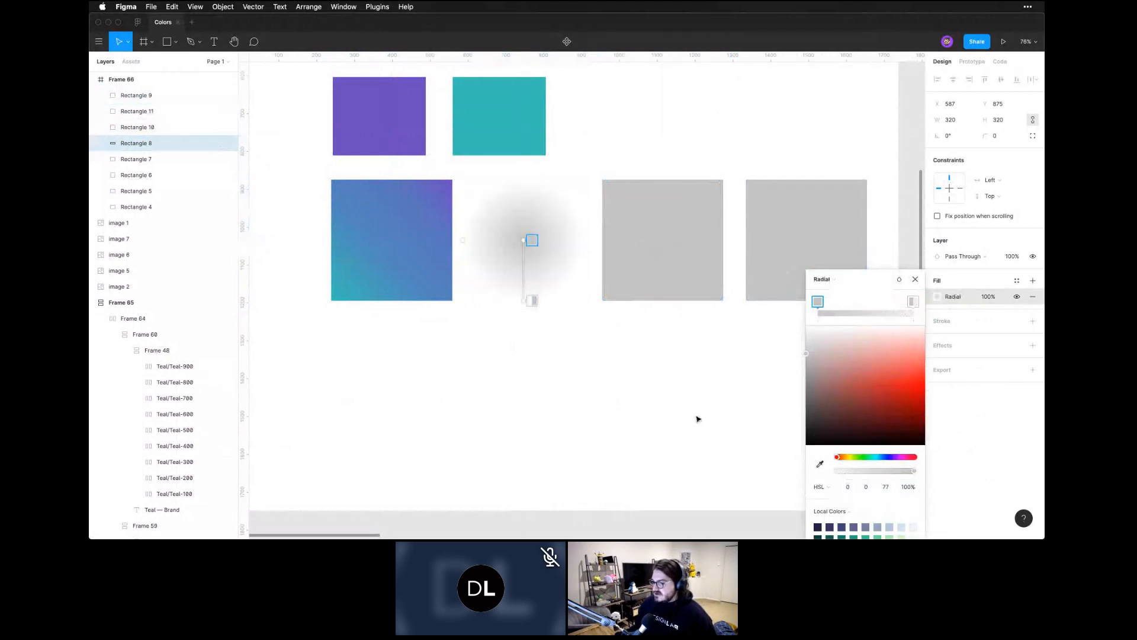
{"action": "key", "text": "Escape"}
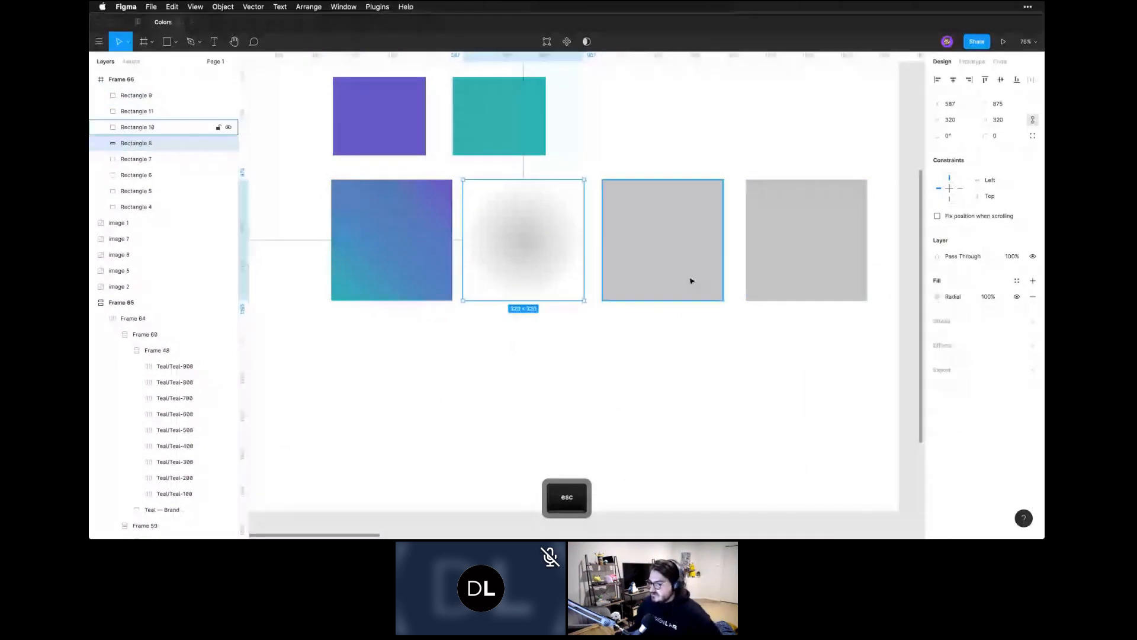
Change the third square's fill type from Solid to an Angular gradient
{"action": "left_click", "coordinate": [695, 289]}
{"action": "left_click", "coordinate": [937, 296]}
{"action": "left_click", "coordinate": [830, 279]}
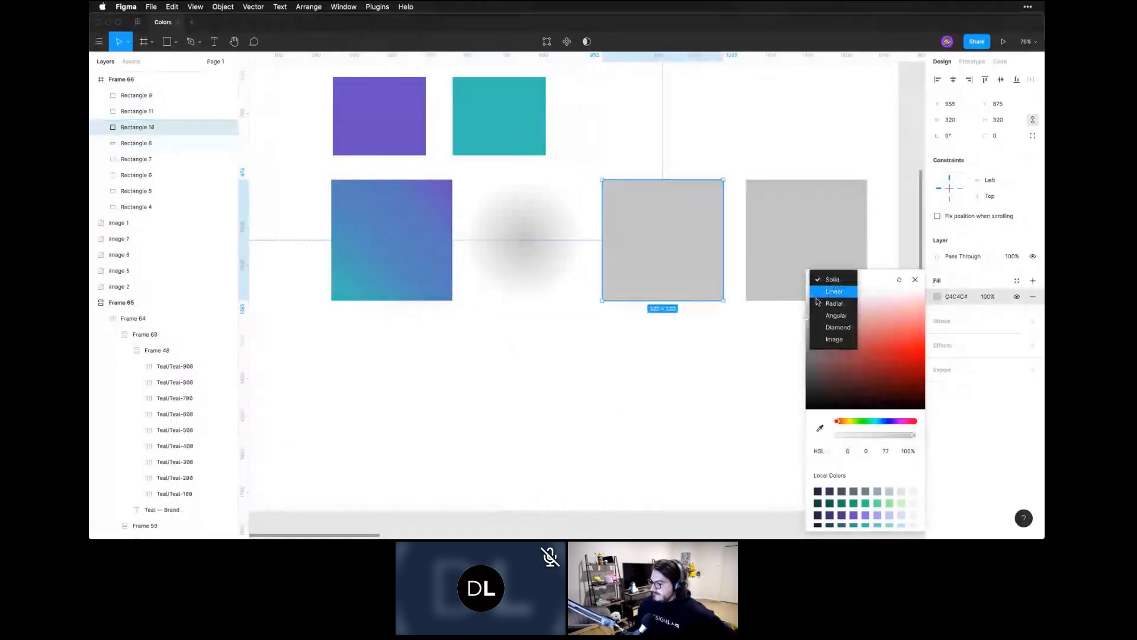
{"action": "key", "text": "Return"}
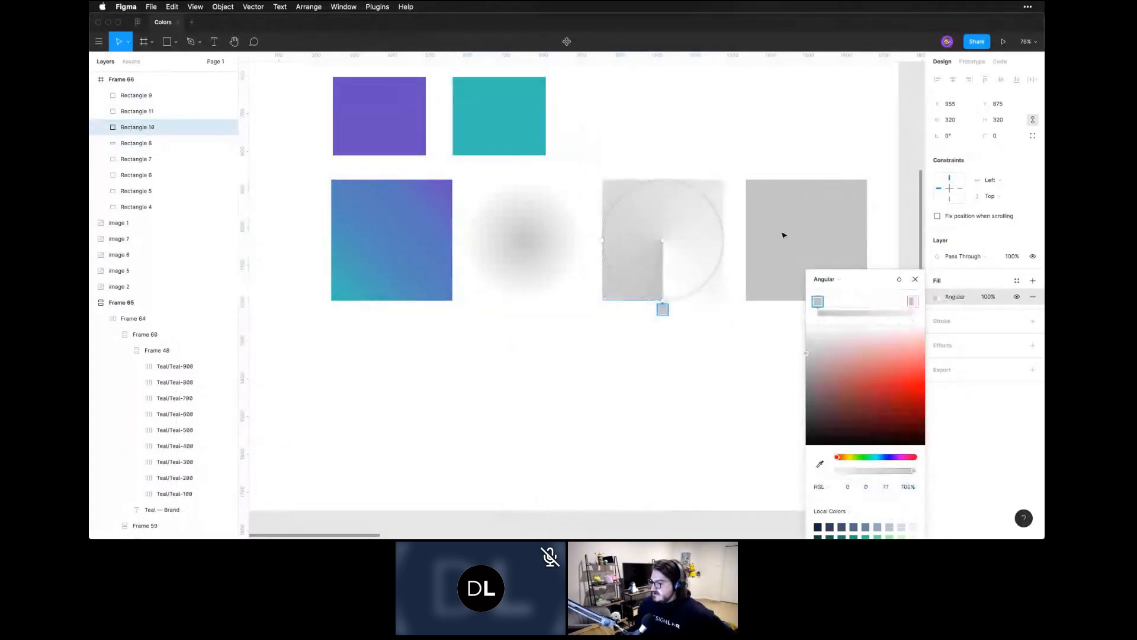
{"action": "key", "text": "Escape"}
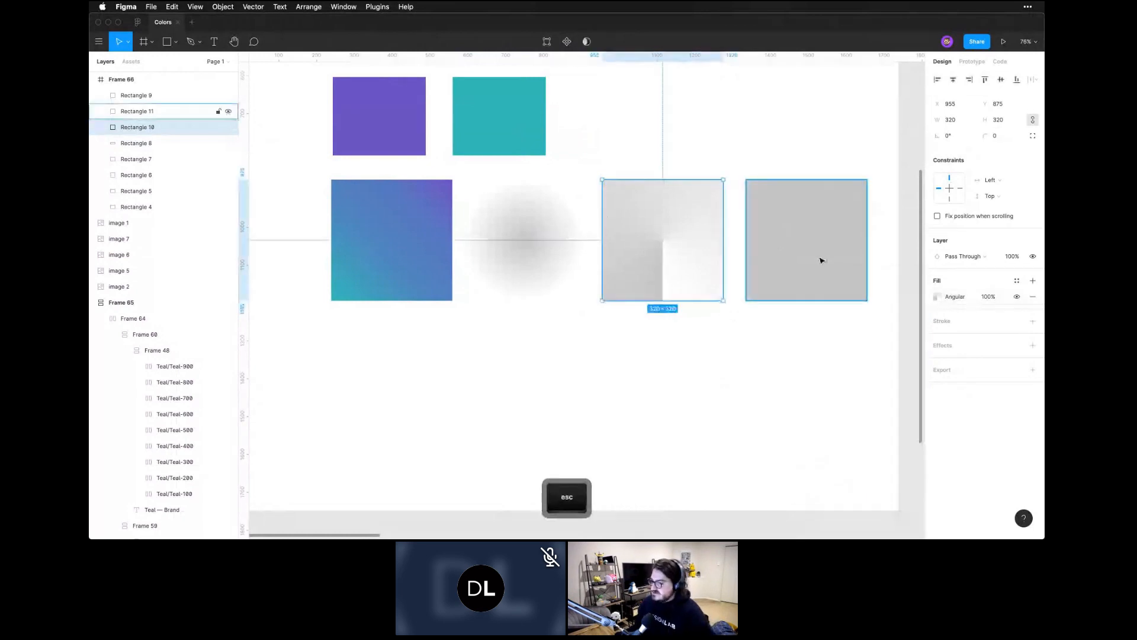
Change the rightmost square's fill type from Solid to a Diamond gradient
{"action": "left_click", "coordinate": [821, 260]}
{"action": "left_click", "coordinate": [936, 296]}
{"action": "left_click", "coordinate": [830, 279]}
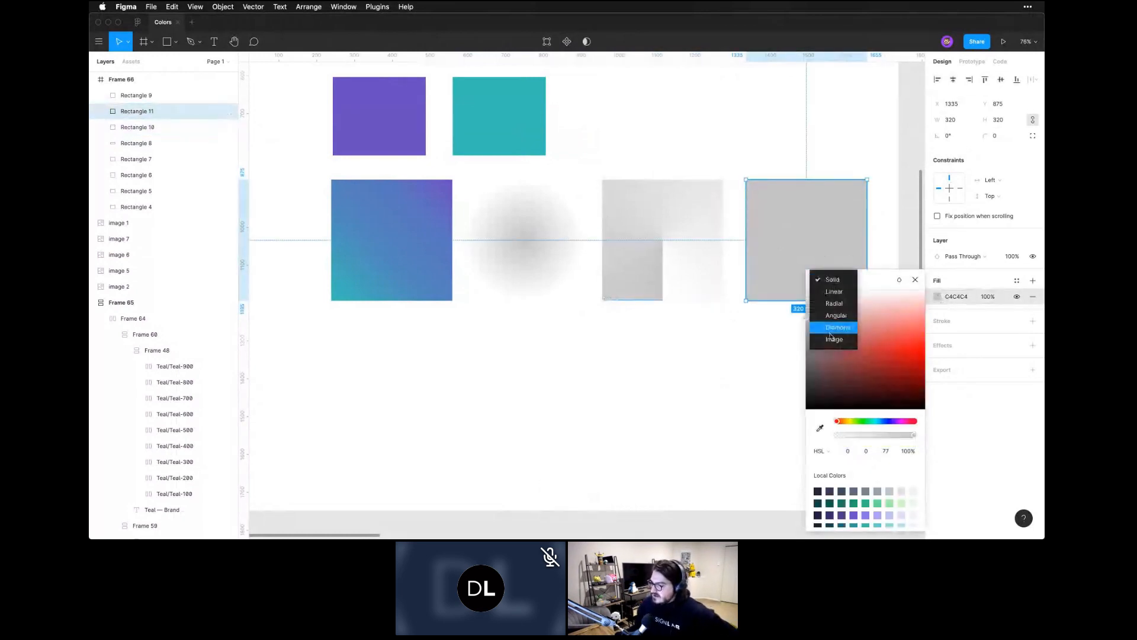
{"action": "left_click", "coordinate": [830, 329]}
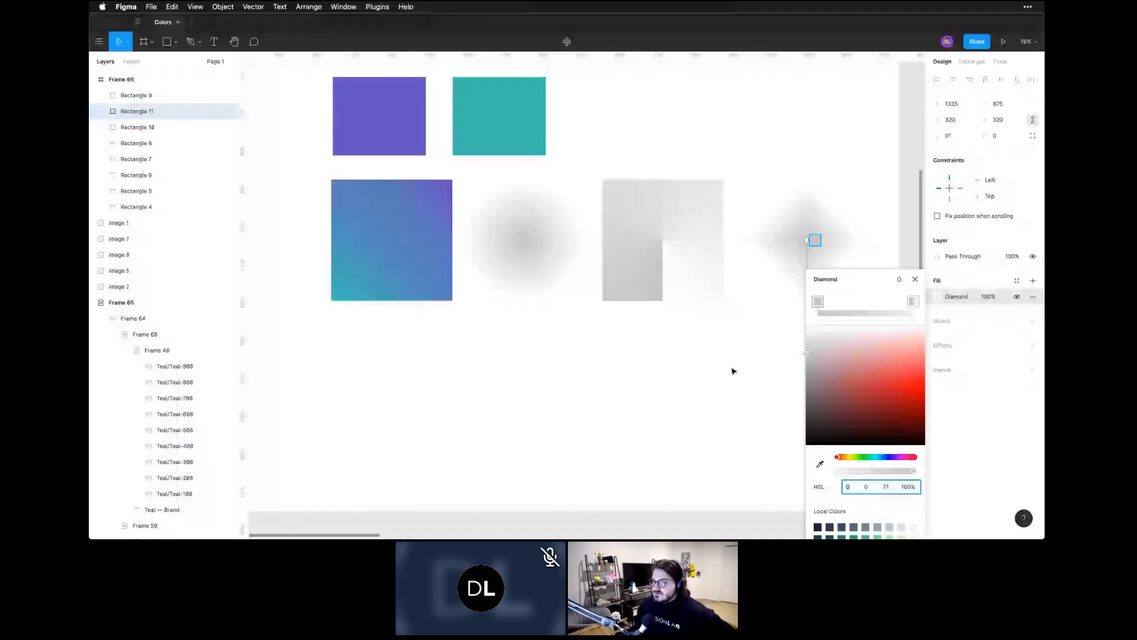
{"action": "key", "text": "Escape"}
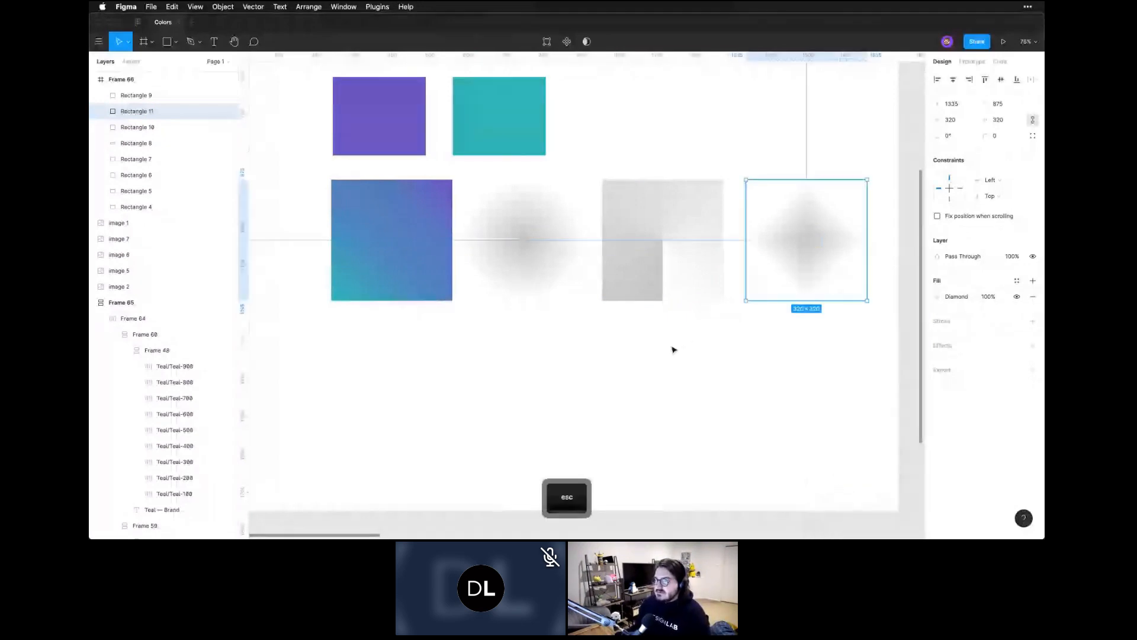
Set the radial gradient's centre stop to the purple and its outer stop to the teal, sampled from the rectangles above
{"action": "left_click", "coordinate": [671, 349]}
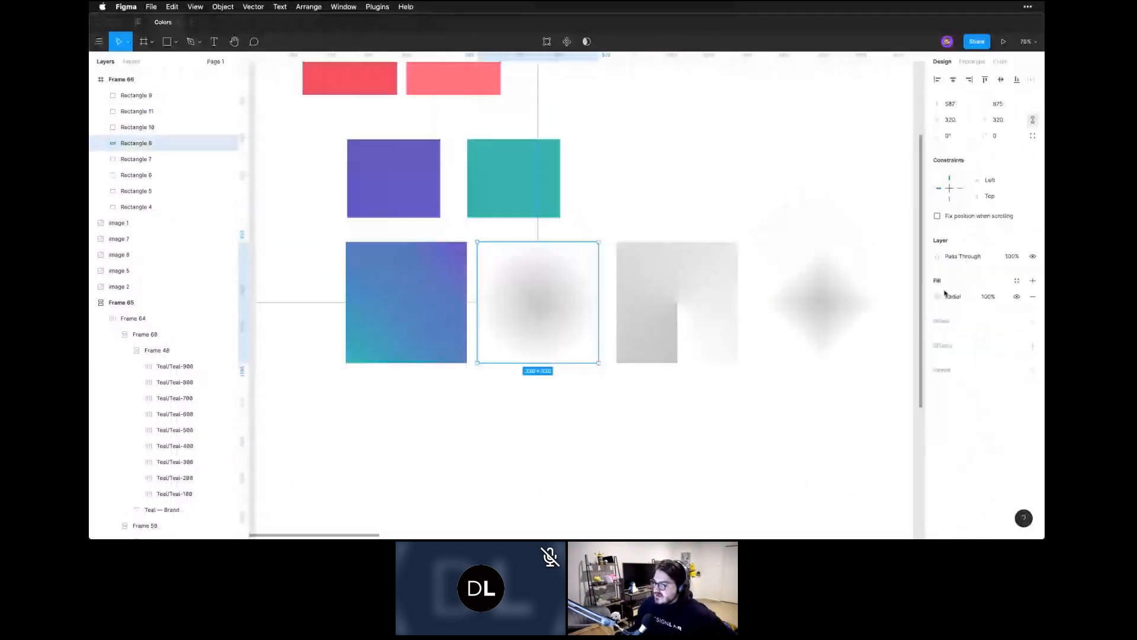
{"action": "left_click", "coordinate": [937, 296]}
{"action": "left_click", "coordinate": [824, 269]}
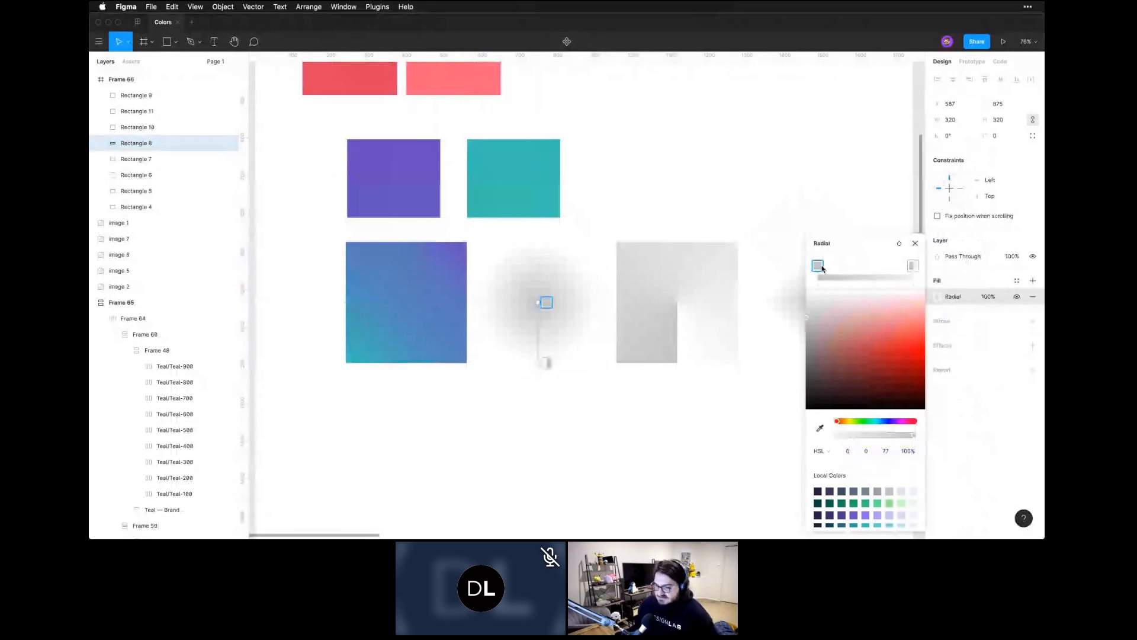
{"action": "key", "text": "ctrl+c"}
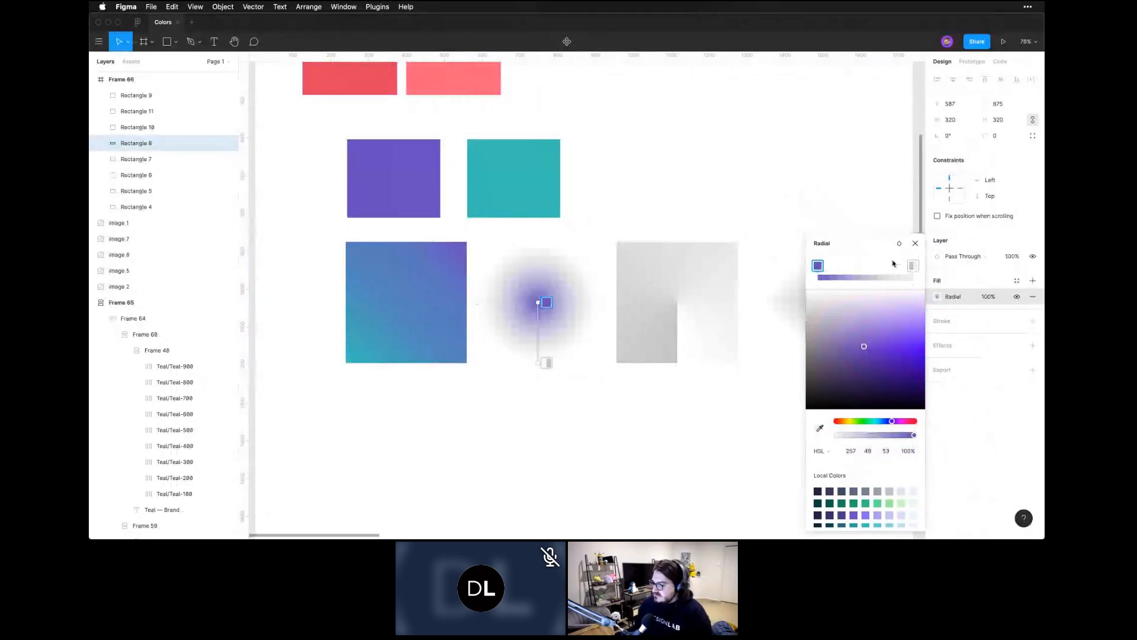
{"action": "left_click", "coordinate": [910, 267]}
{"action": "key", "text": "ctrl+c"}
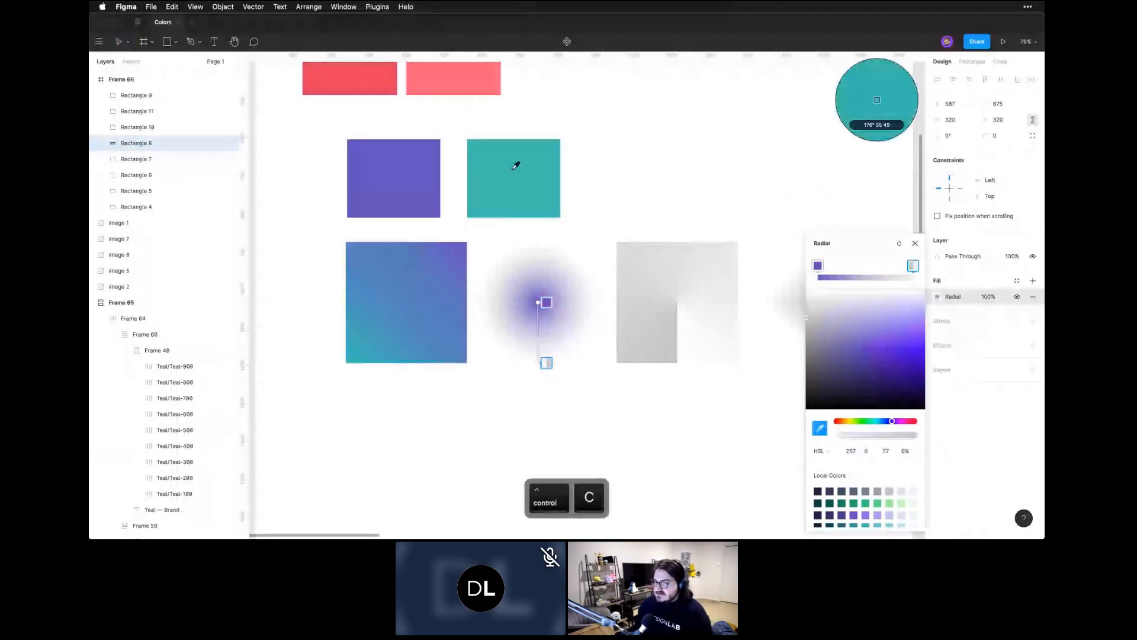
{"action": "left_click", "coordinate": [515, 164]}
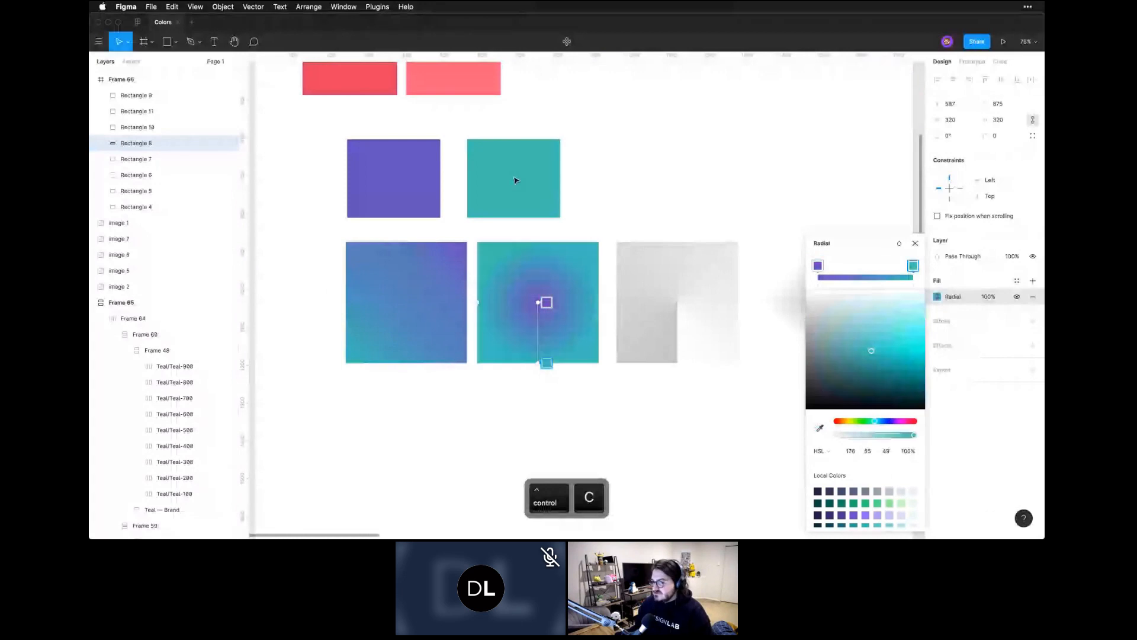
{"action": "key", "text": "Escape"}
Set the third square's angular gradient stops to purple and teal, sampled from the two solid rectangles above
{"action": "left_click", "coordinate": [685, 286]}
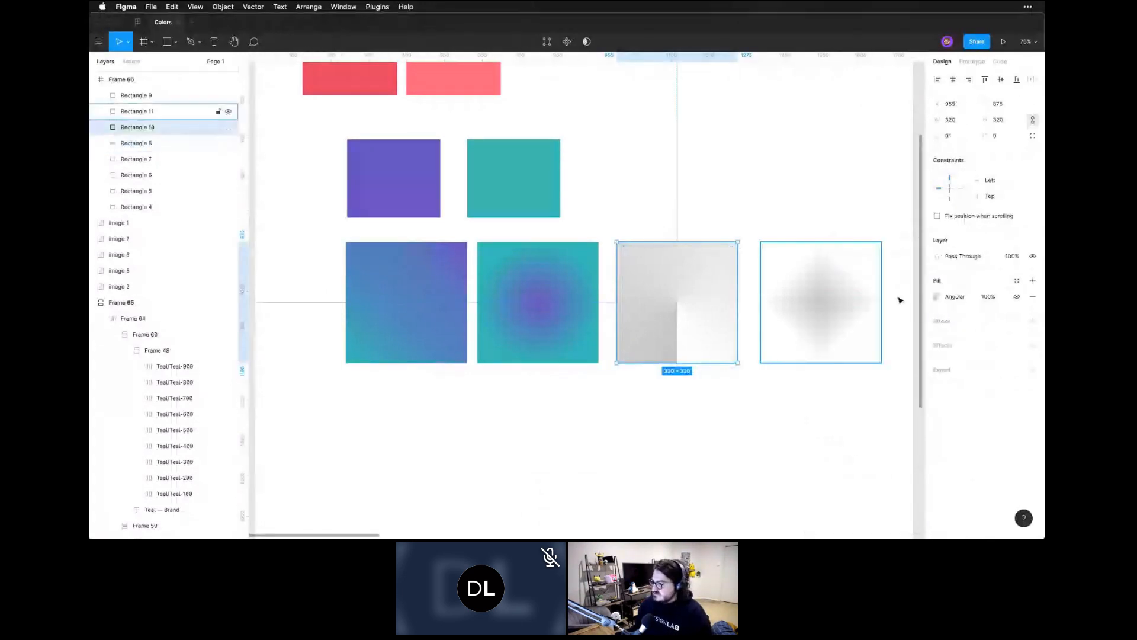
{"action": "left_click", "coordinate": [937, 298]}
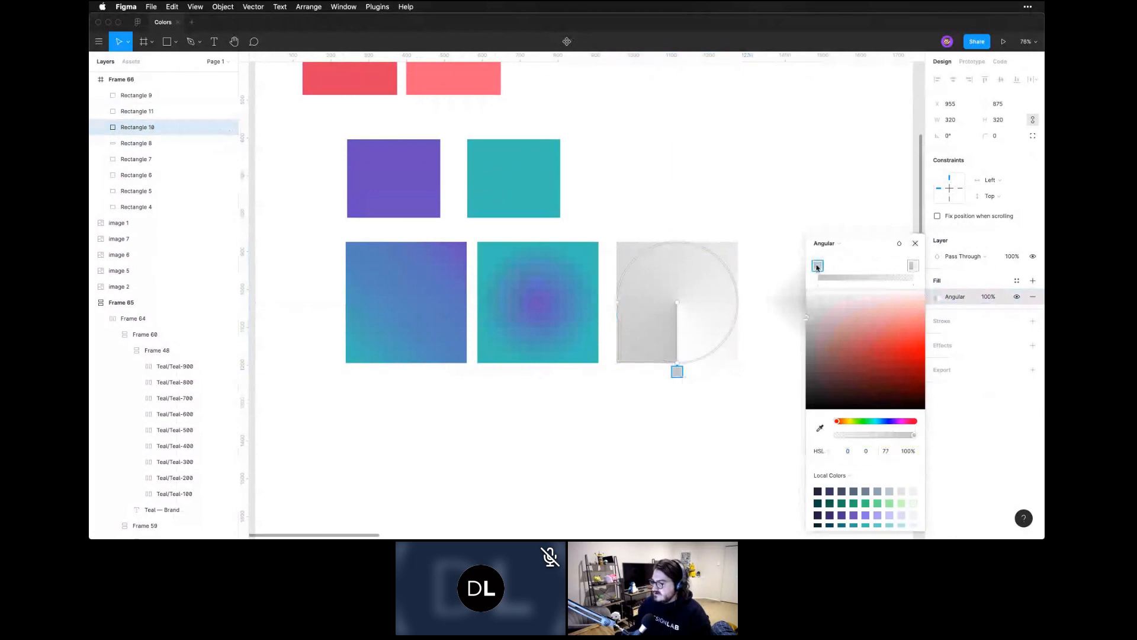
{"action": "key", "text": "ctrl+c"}
{"action": "left_click", "coordinate": [426, 178]}
{"action": "left_click", "coordinate": [912, 265]}
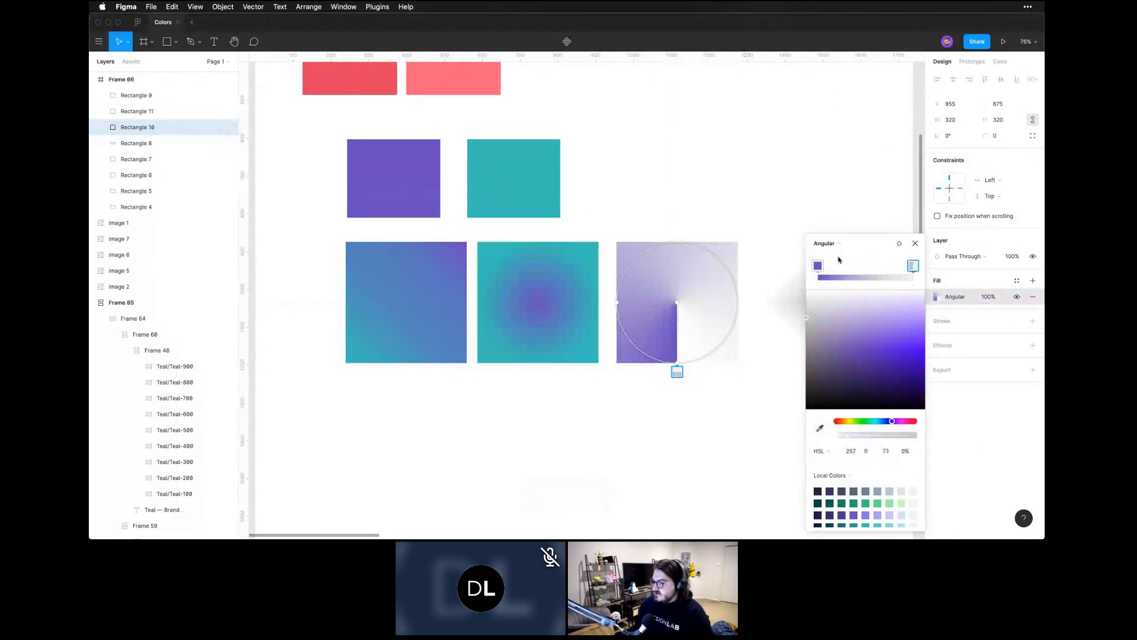
{"action": "key", "text": "ctrl+c"}
{"action": "left_click", "coordinate": [566, 197]}
{"action": "left_click", "coordinate": [711, 202]}
Set the rightmost square's diamond gradient to a purple centre stop and a teal outer stop, sampled from the rectangles above
{"action": "key", "text": "space"}
{"action": "left_click_drag", "start_coordinate": [754, 218], "coordinate": [656, 208]}
{"action": "left_click", "coordinate": [726, 300]}
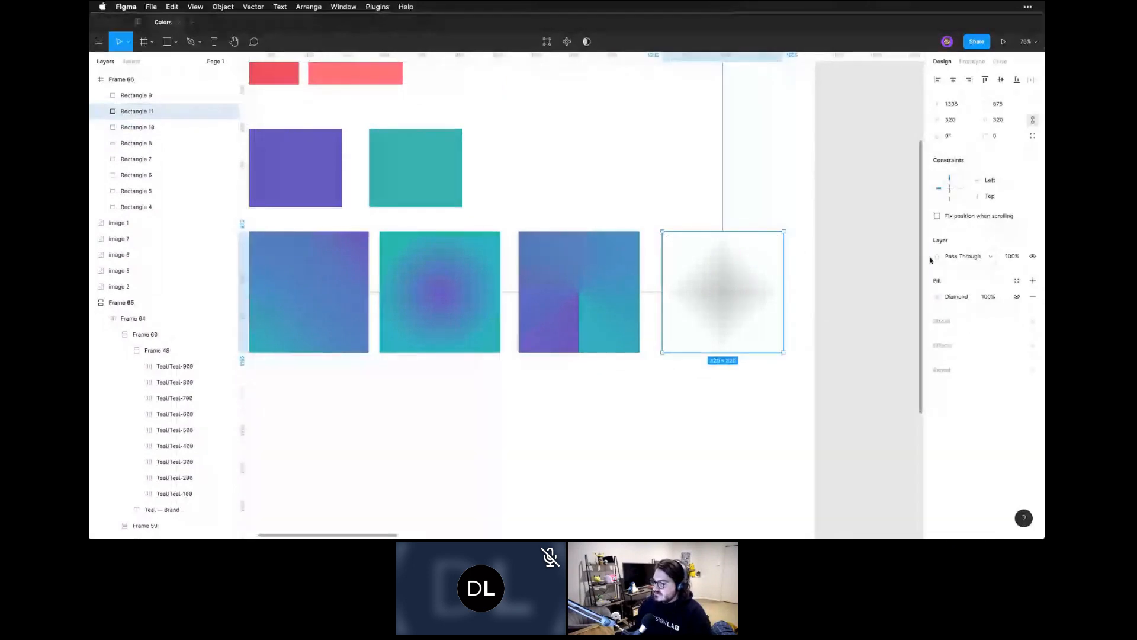
{"action": "left_click", "coordinate": [937, 297]}
{"action": "left_click", "coordinate": [821, 265]}
{"action": "key", "text": "ctrl+c"}
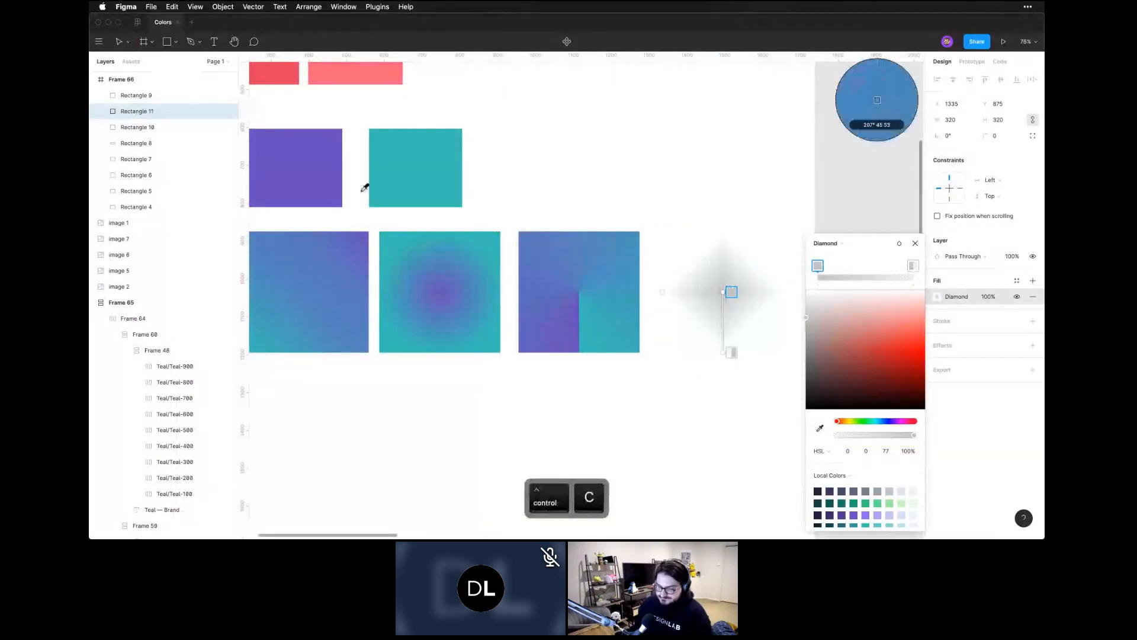
{"action": "left_click", "coordinate": [309, 173]}
{"action": "left_click", "coordinate": [912, 266]}
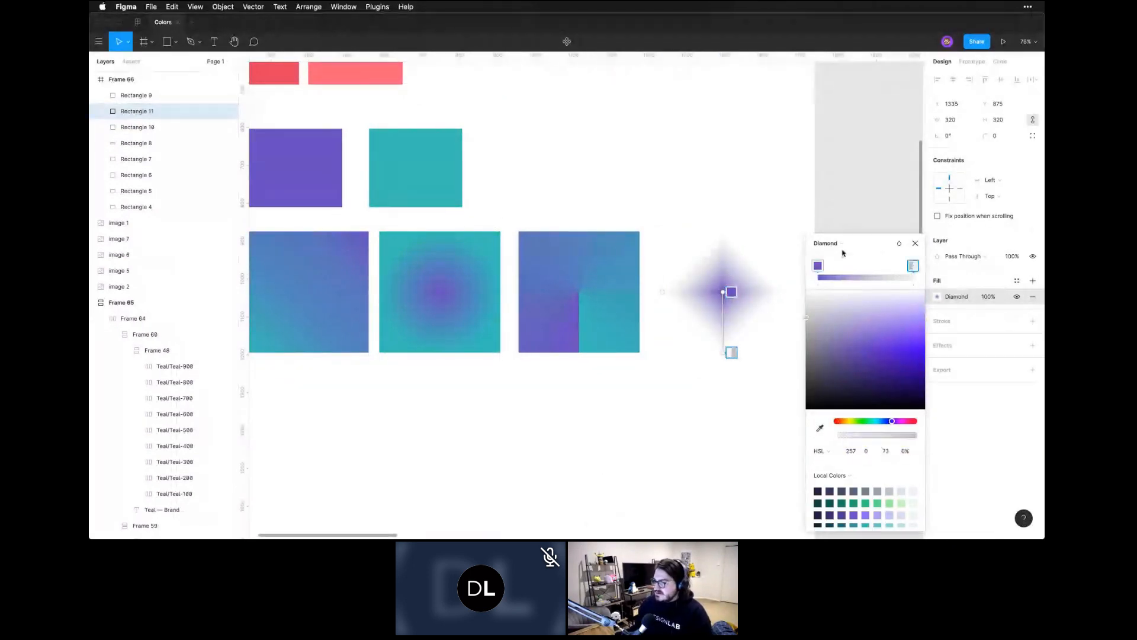
{"action": "key", "text": "ctrl+c"}
{"action": "left_click", "coordinate": [505, 173]}
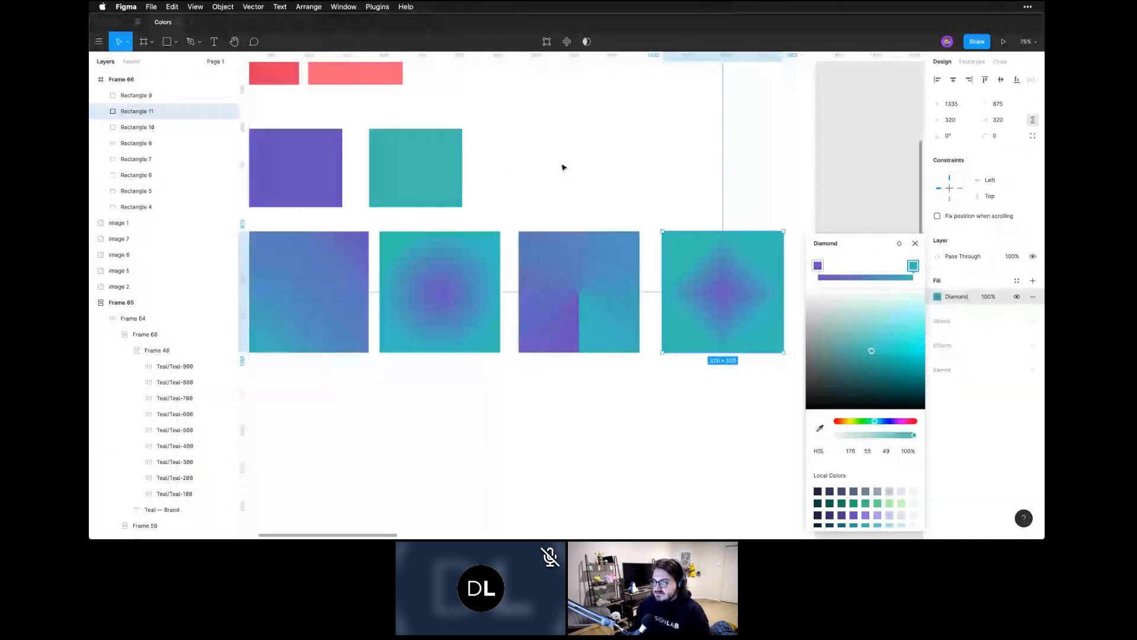
{"action": "left_click", "coordinate": [554, 170]}
{"action": "key", "text": "space"}
{"action": "left_click_drag", "start_coordinate": [546, 173], "coordinate": [607, 163]}
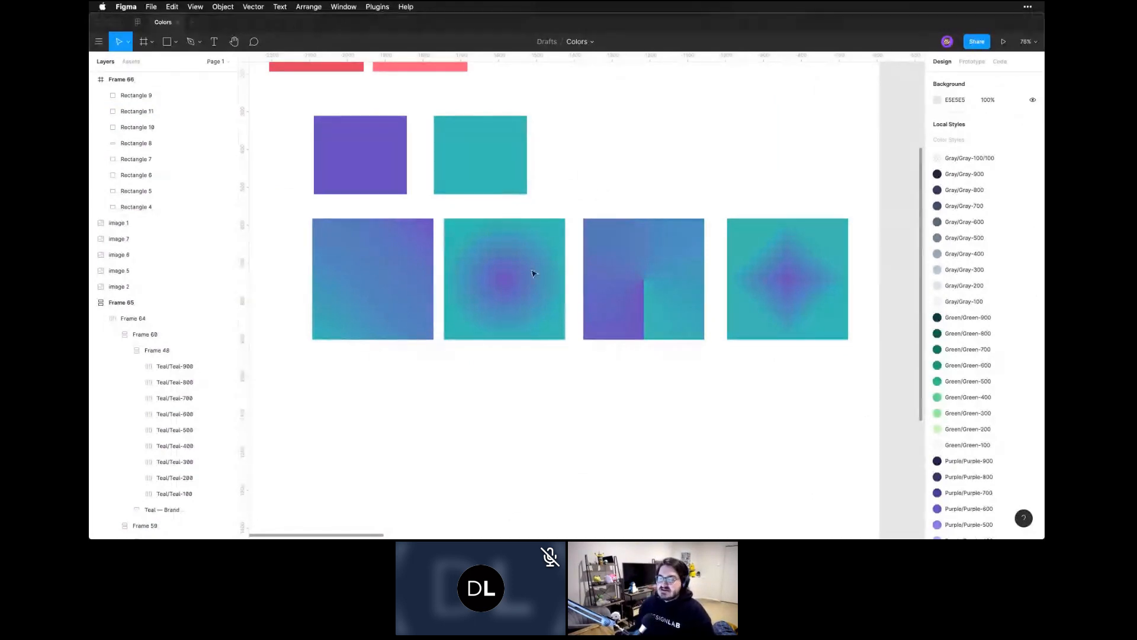
Add a colour stop a little over a third of the way along the third square's angular gradient
{"action": "left_click", "coordinate": [521, 285]}
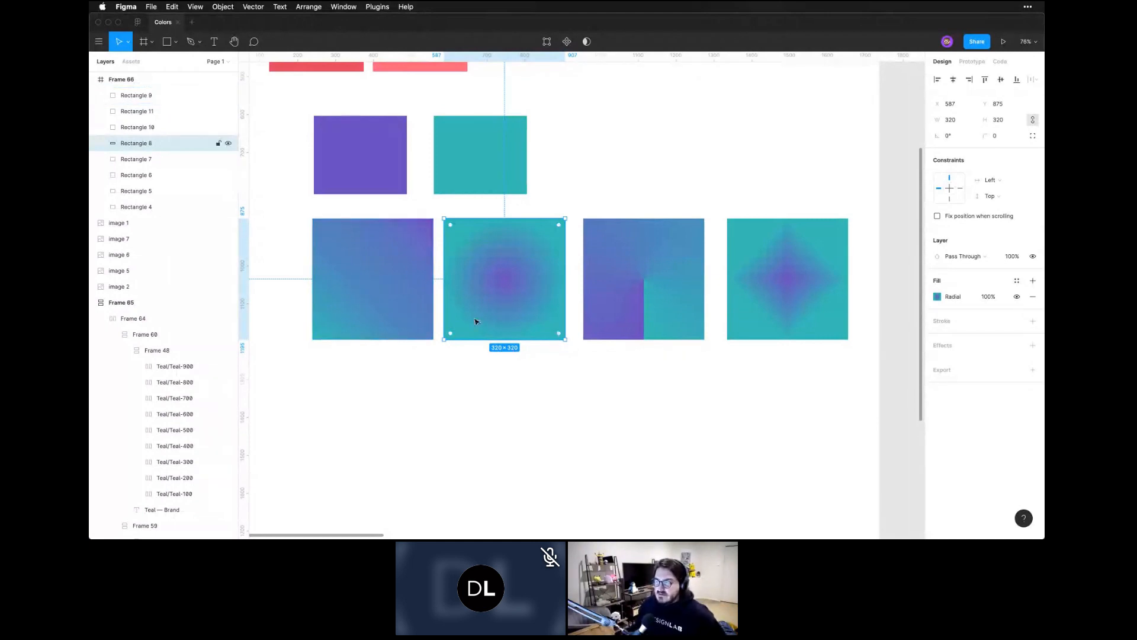
{"action": "left_click", "coordinate": [659, 320]}
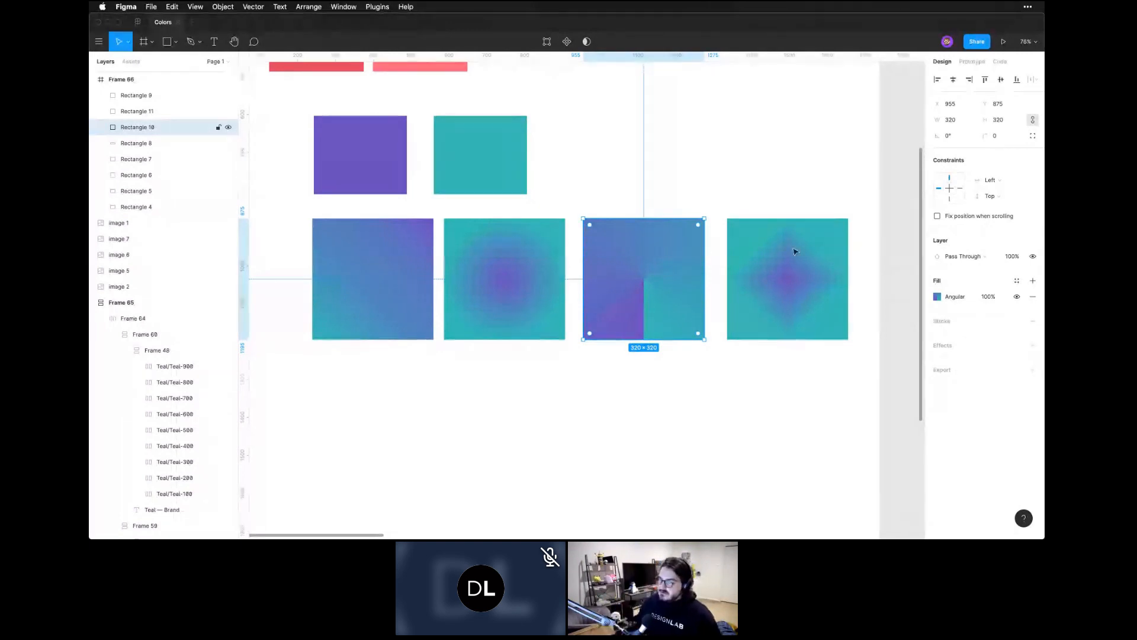
{"action": "left_click", "coordinate": [937, 297]}
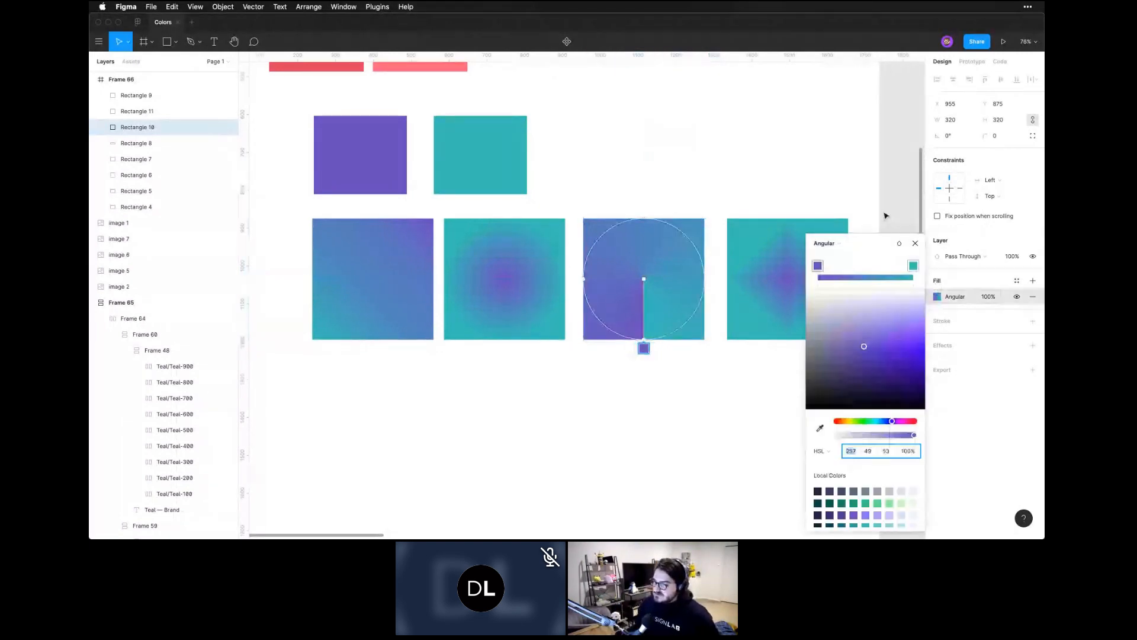
{"action": "left_click", "coordinate": [845, 277]}
{"action": "mouse_move", "coordinate": [844, 266]}
{"action": "left_mouse_down"}
{"action": "mouse_move", "coordinate": [876, 267]}
{"action": "mouse_move", "coordinate": [853, 273]}
{"action": "left_mouse_up"}
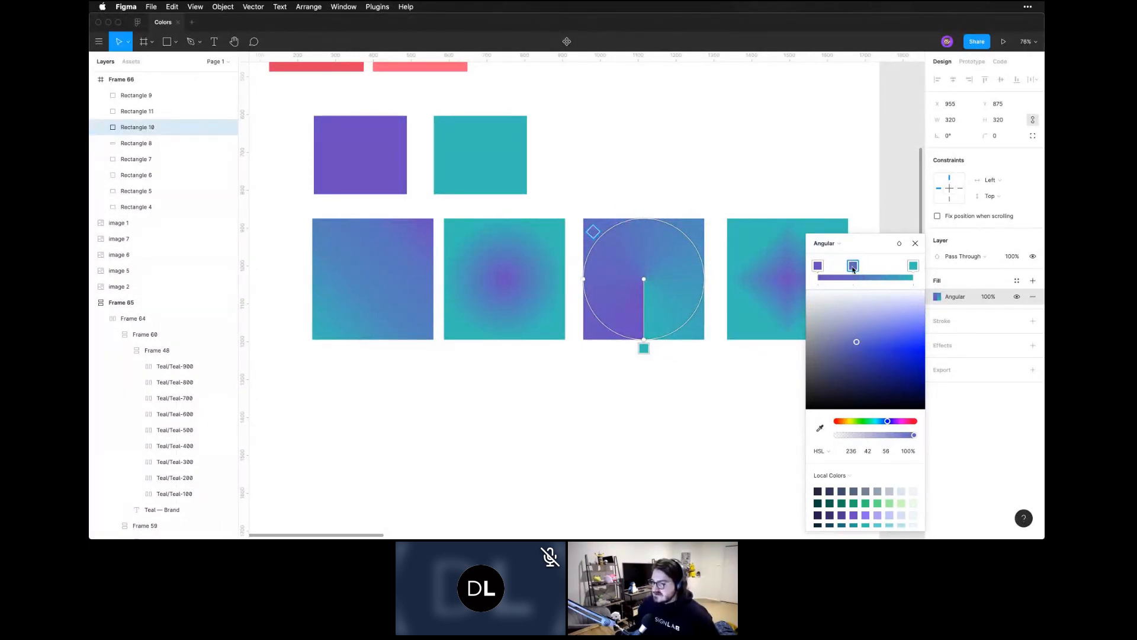
{"action": "left_click_drag", "start_coordinate": [913, 266], "coordinate": [863, 268]}
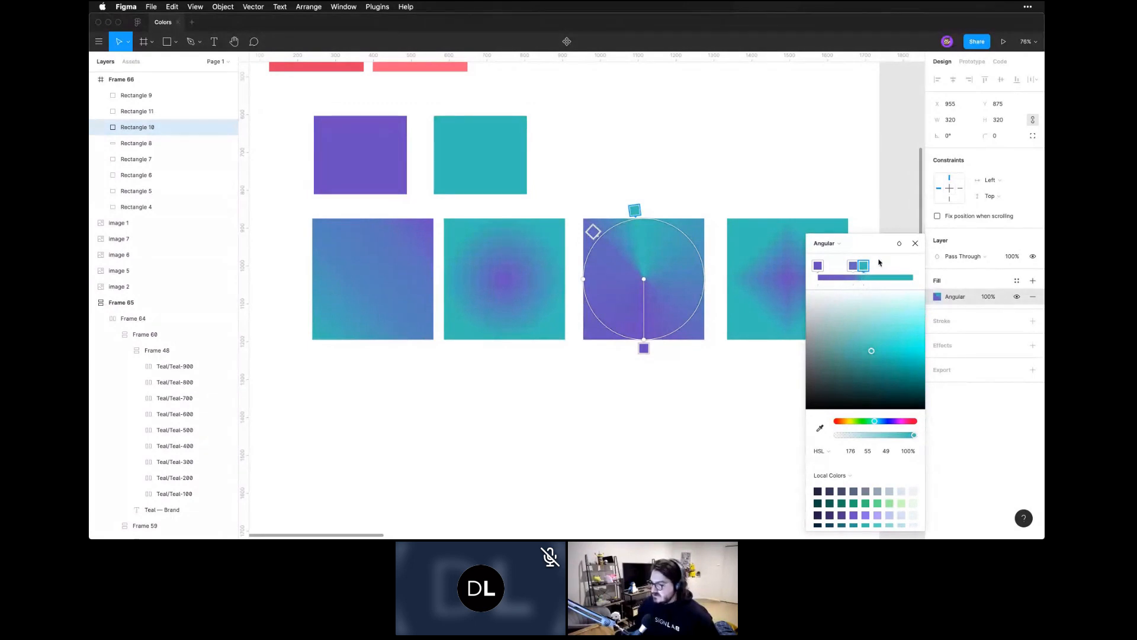
{"action": "key", "text": "super+z"}
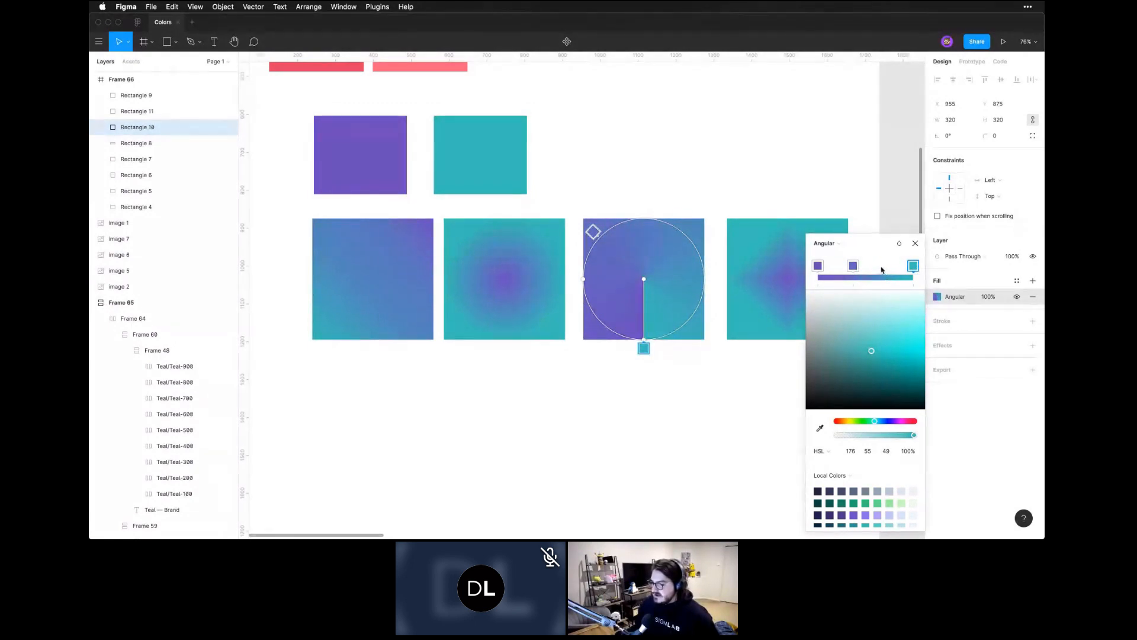
Add two more stops to the angular gradient, lighten one to HSL 219, 38, 85, and bunch both beside the existing middle stop
{"action": "left_click", "coordinate": [869, 279]}
{"action": "left_click_drag", "start_coordinate": [868, 278], "coordinate": [858, 270]}
{"action": "left_click_drag", "start_coordinate": [857, 344], "coordinate": [852, 308]}
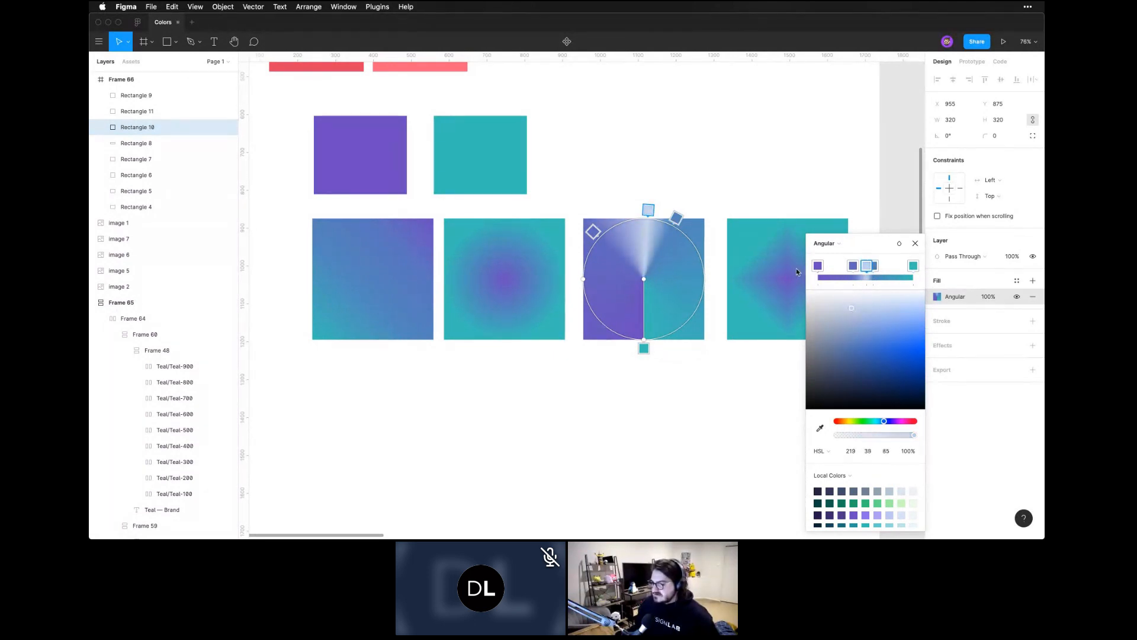
{"action": "left_click_drag", "start_coordinate": [866, 267], "coordinate": [858, 268]}
{"action": "left_click", "coordinate": [869, 267]}
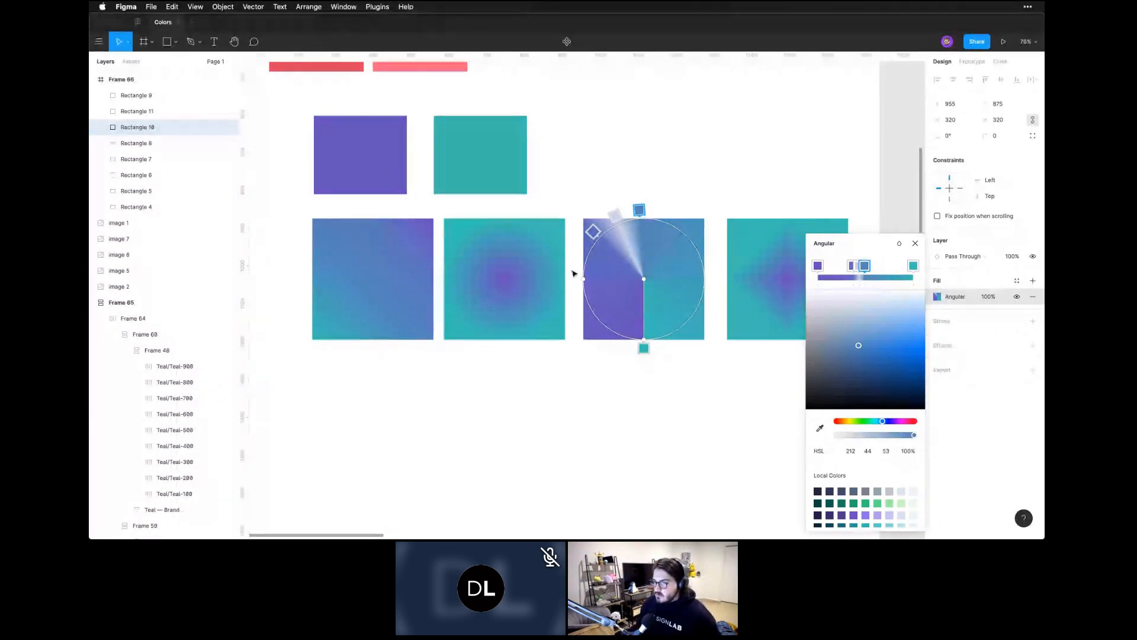
{"action": "key", "text": "Escape"}
Add a middle stop to the second square's radial gradient and narrow the gradient into a vertical ellipse
{"action": "left_click", "coordinate": [514, 274]}
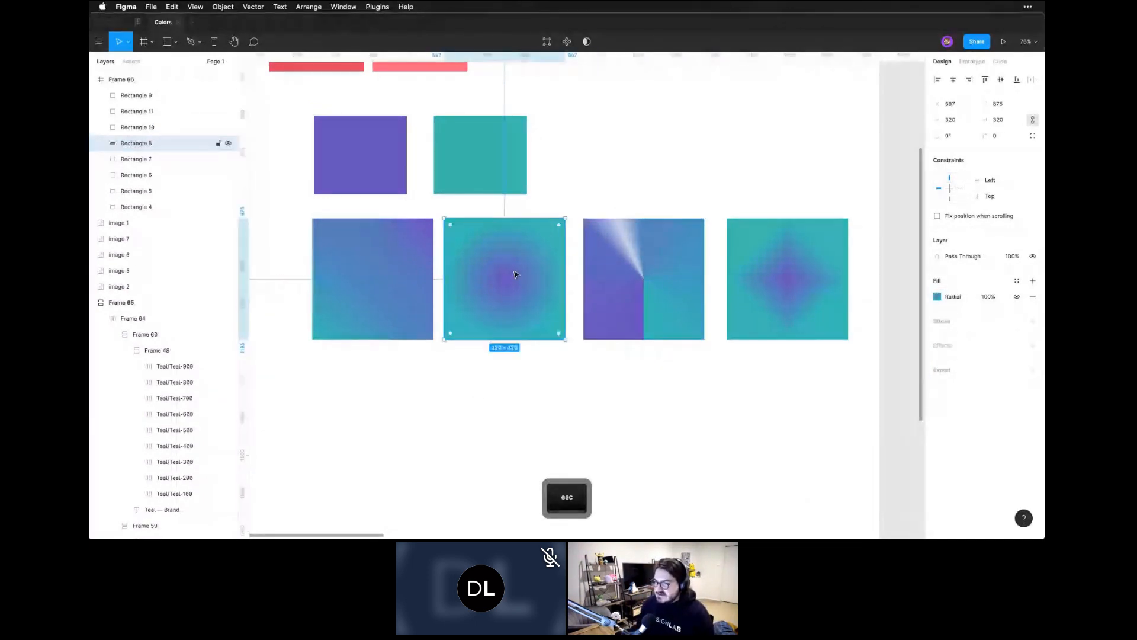
{"action": "left_click", "coordinate": [938, 298]}
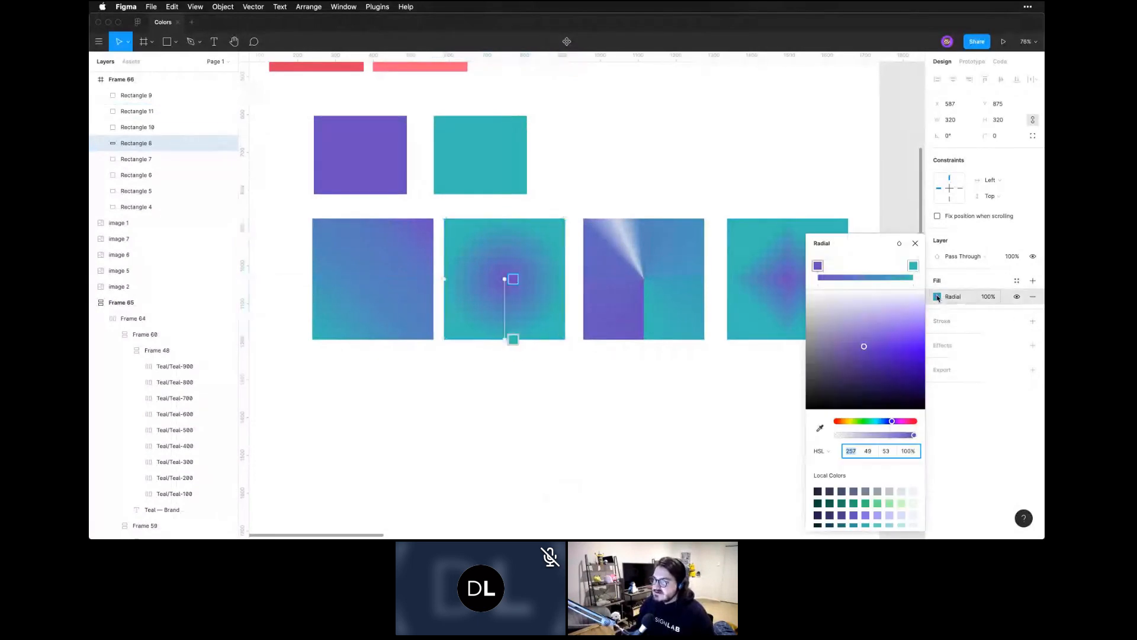
{"action": "left_click", "coordinate": [842, 278]}
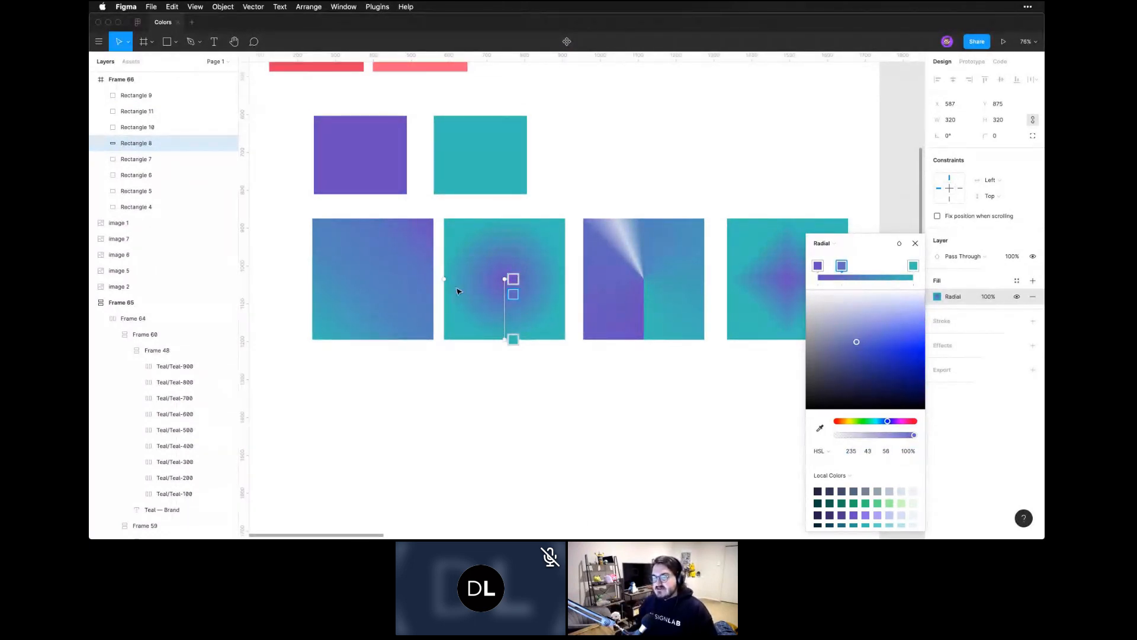
{"action": "mouse_move", "coordinate": [446, 277]}
{"action": "left_mouse_down"}
{"action": "mouse_move", "coordinate": [495, 279]}
{"action": "mouse_move", "coordinate": [402, 275]}
{"action": "mouse_move", "coordinate": [495, 279]}
{"action": "mouse_move", "coordinate": [462, 278]}
{"action": "left_mouse_up"}
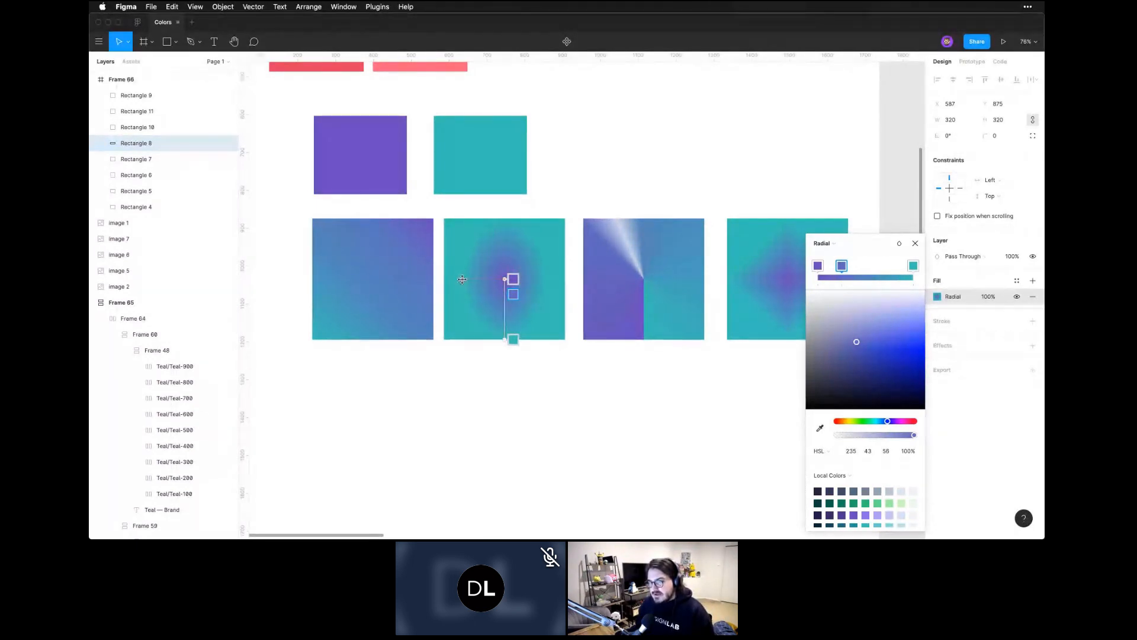
Realign the radial gradient diagonally from the square's top-left corner to its bottom-right corner and widen its spread
{"action": "left_click_drag", "start_coordinate": [511, 338], "coordinate": [566, 338]}
{"action": "left_click_drag", "start_coordinate": [504, 277], "coordinate": [503, 219]}
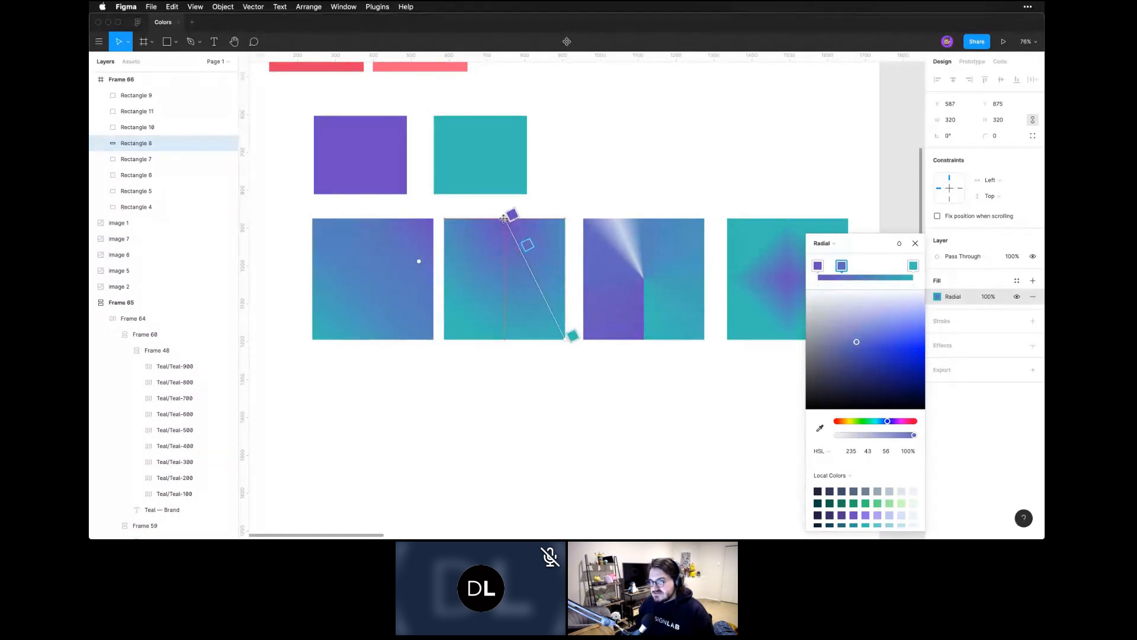
{"action": "left_click_drag", "start_coordinate": [419, 261], "coordinate": [370, 282]}
{"action": "left_click_drag", "start_coordinate": [505, 219], "coordinate": [444, 218]}
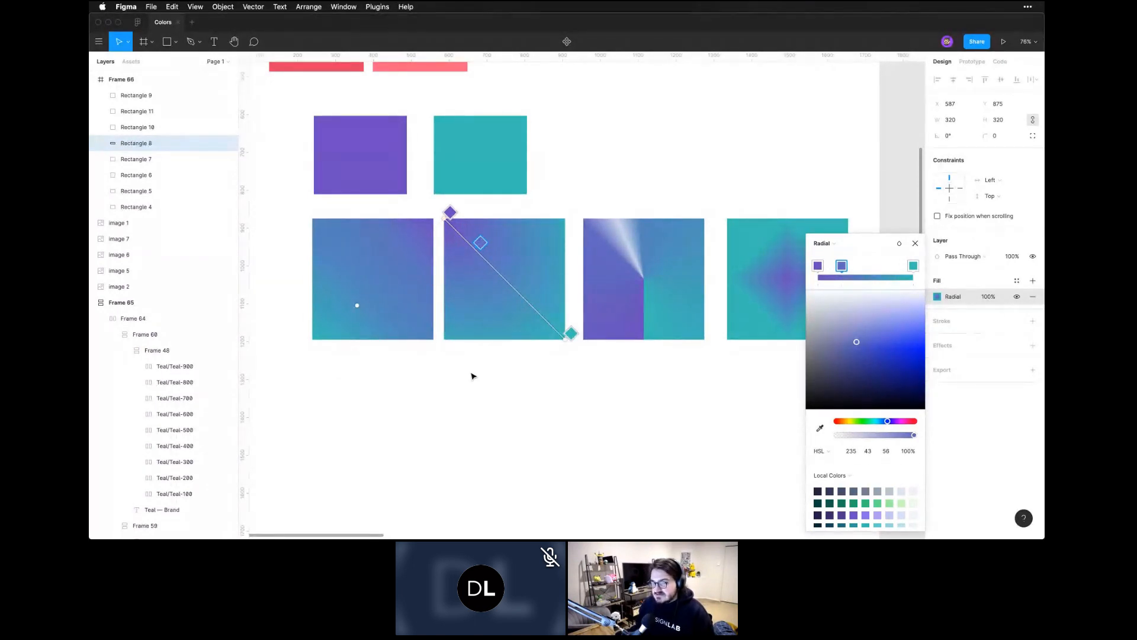
{"action": "key", "text": "Escape"}
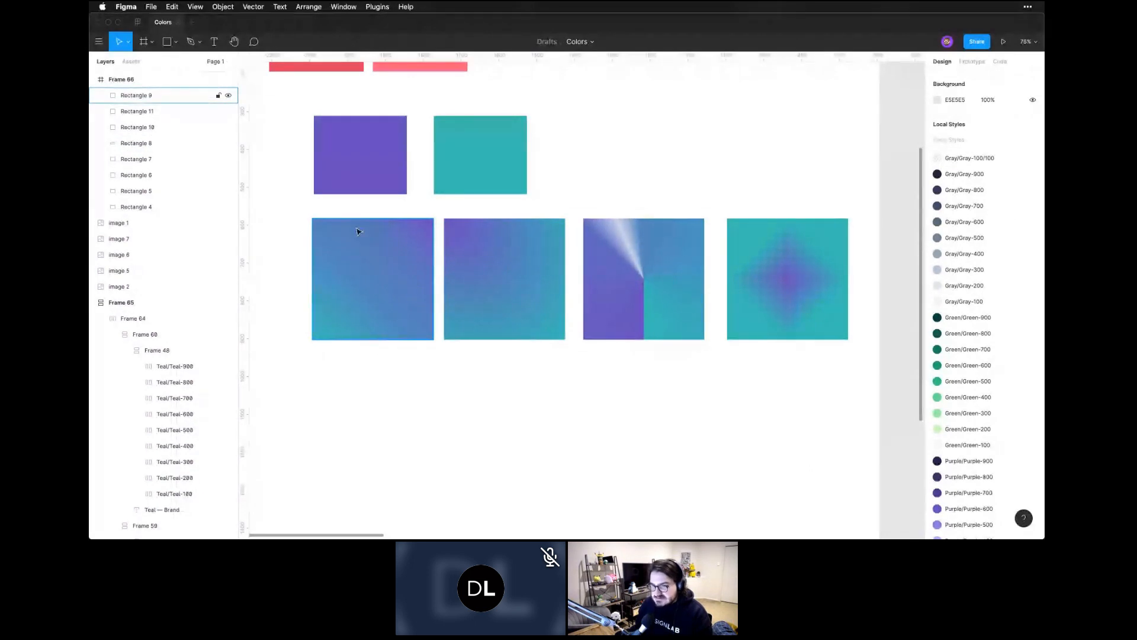
Widen the second square's radial gradient further by moving its width handle outward
{"action": "left_click", "coordinate": [510, 250]}
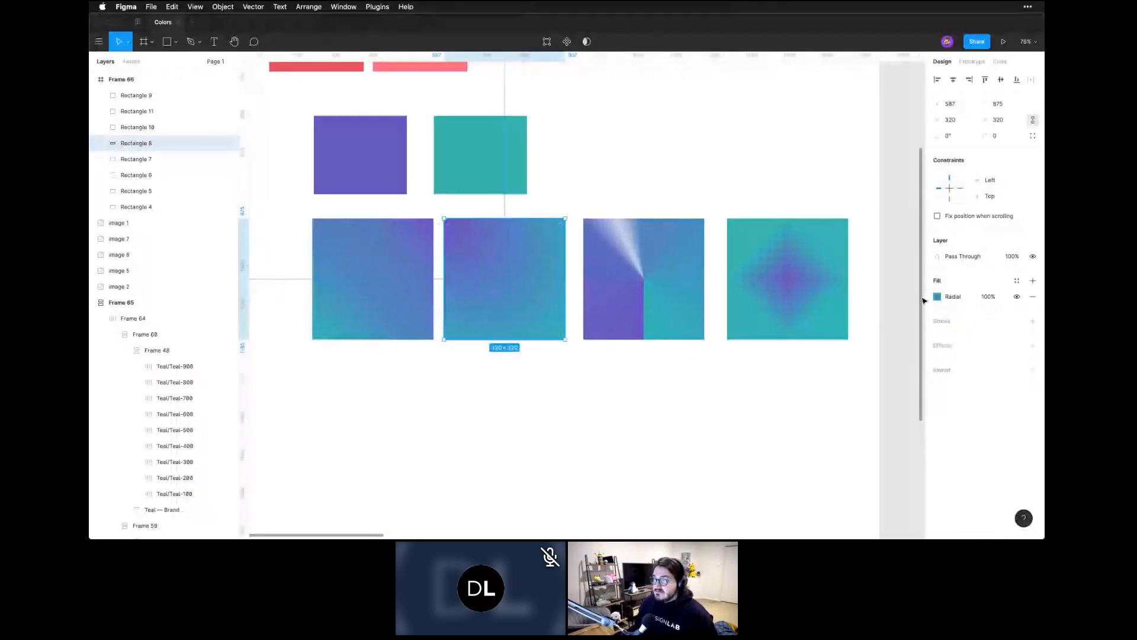
{"action": "left_click", "coordinate": [936, 297]}
{"action": "left_click_drag", "start_coordinate": [358, 306], "coordinate": [309, 303]}
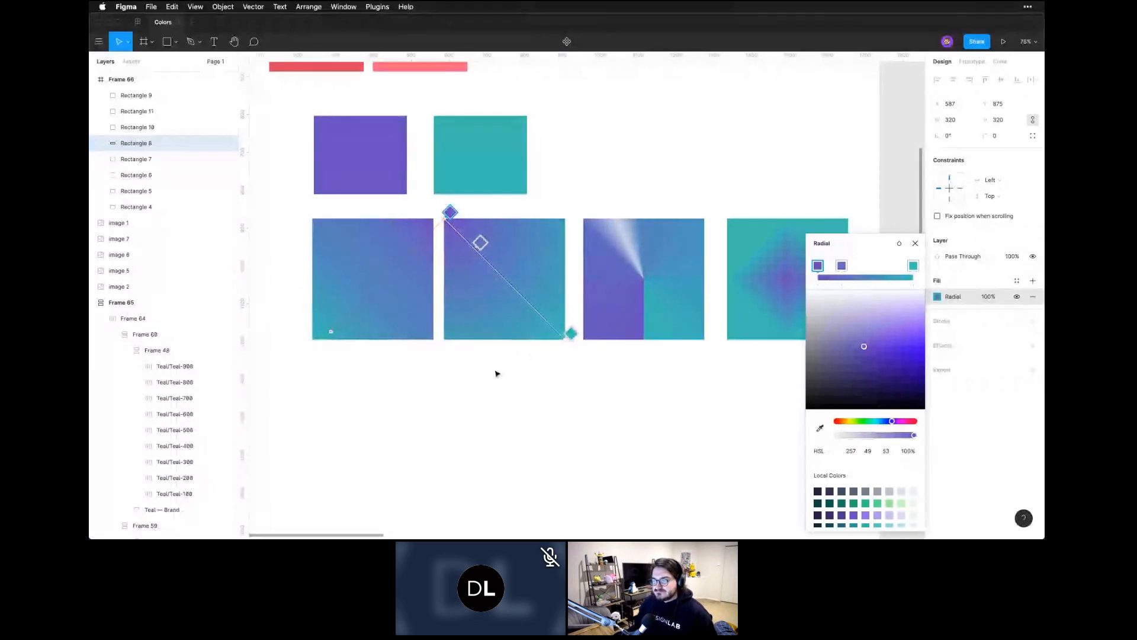
{"action": "key", "text": "Escape"}
{"action": "key", "text": "Escape"}
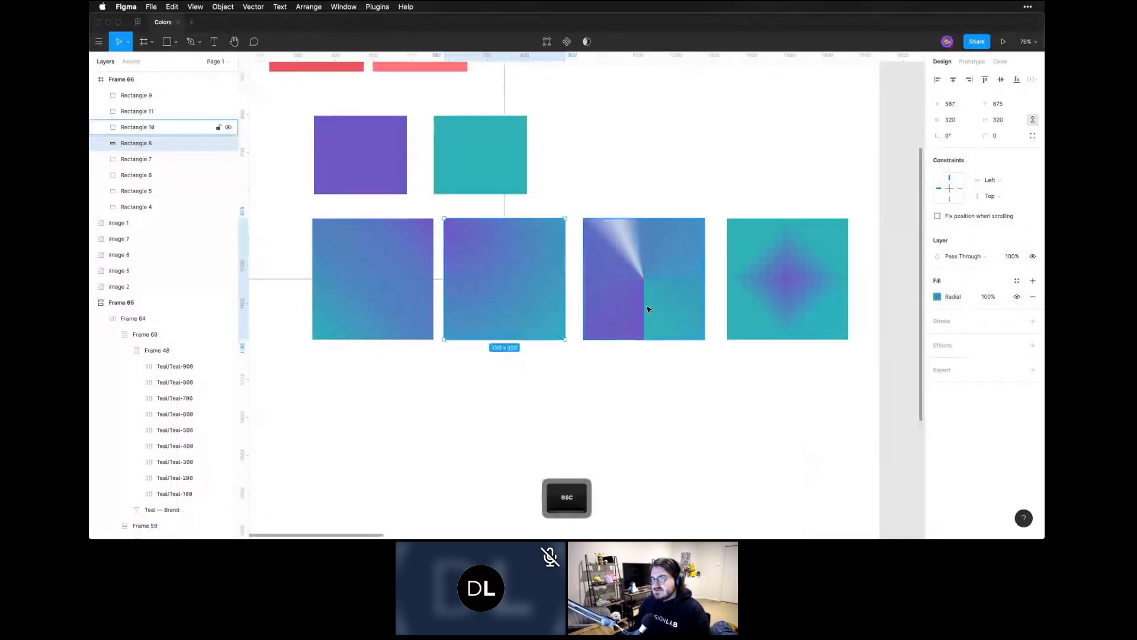
Reshape the third square's angular gradient by narrowing it, shifting its centre upward and rotating its start line toward the bottom-right
{"action": "left_click", "coordinate": [643, 285]}
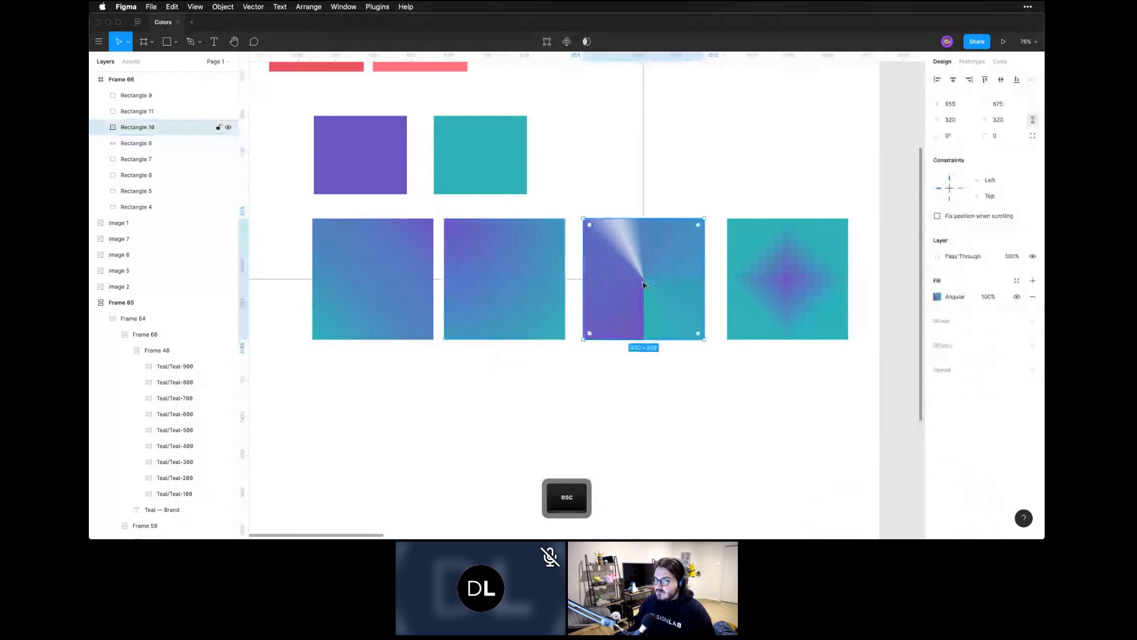
{"action": "left_click", "coordinate": [937, 296]}
{"action": "left_click_drag", "start_coordinate": [584, 278], "coordinate": [618, 279]}
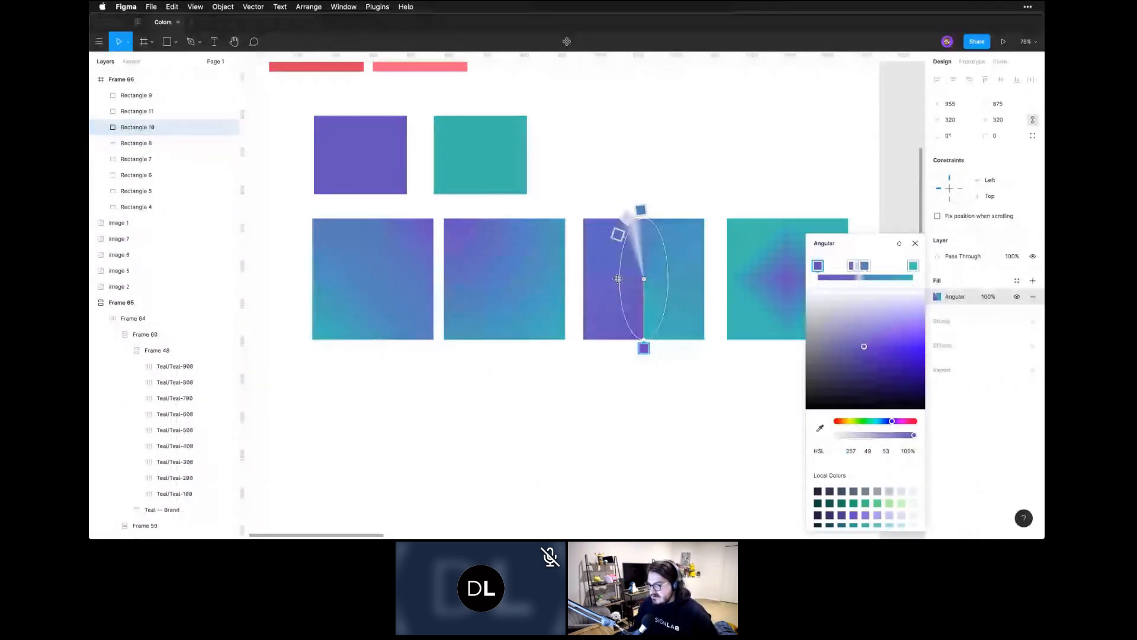
{"action": "left_click_drag", "start_coordinate": [644, 347], "coordinate": [637, 254]}
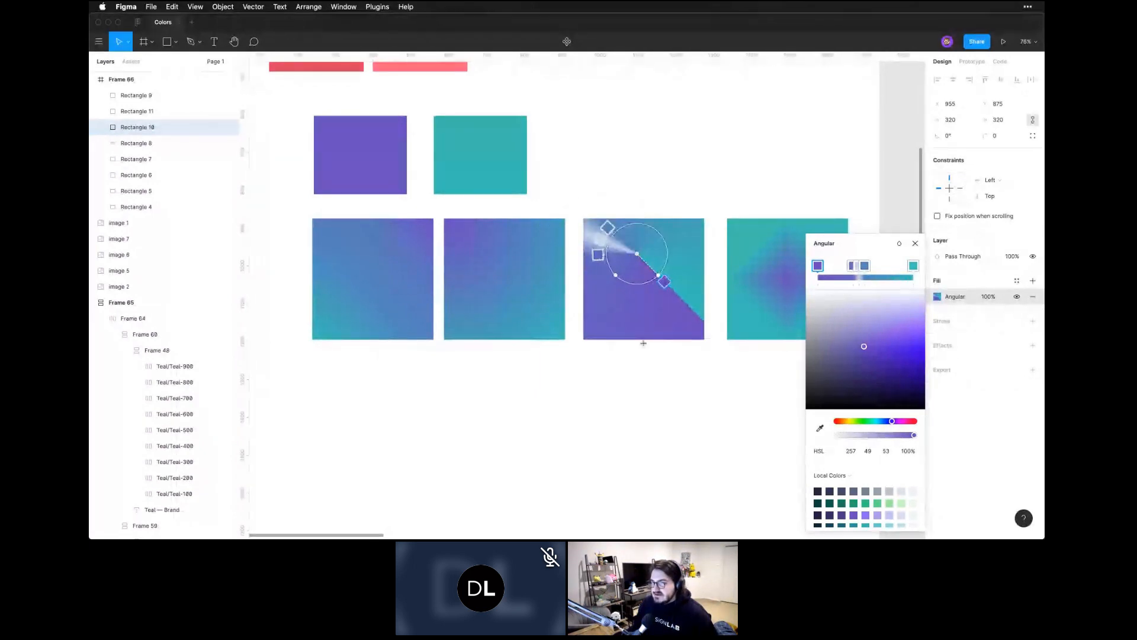
{"action": "key", "text": "Escape"}
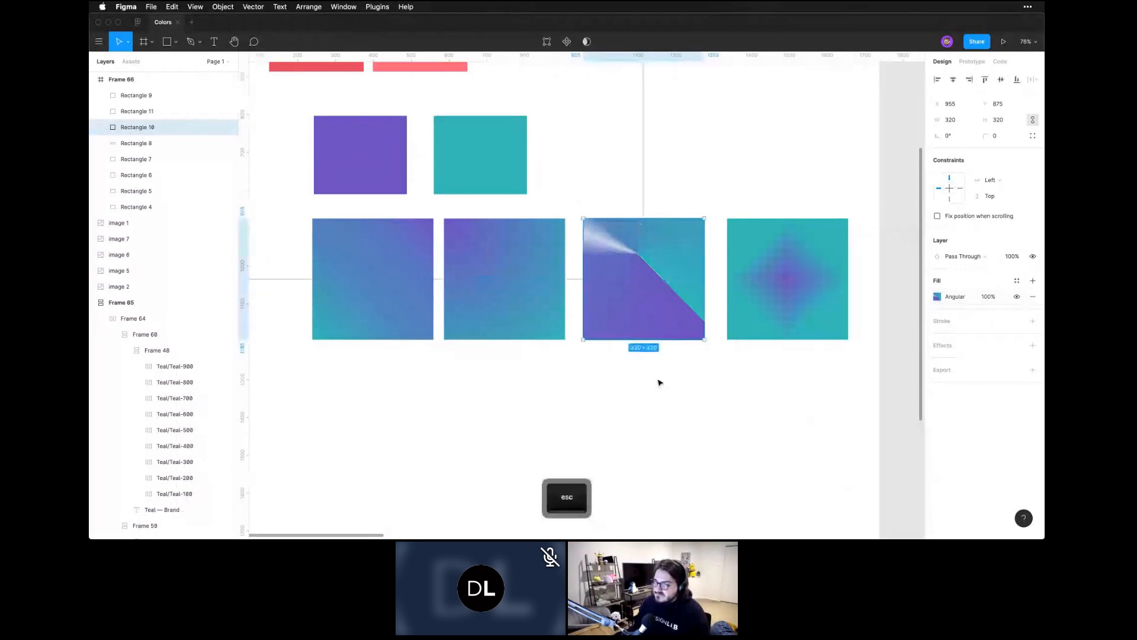
Shift the rightmost square's diamond gradient centre slightly left and stretch its teal end below the square's bottom edge
{"action": "left_click", "coordinate": [776, 284]}
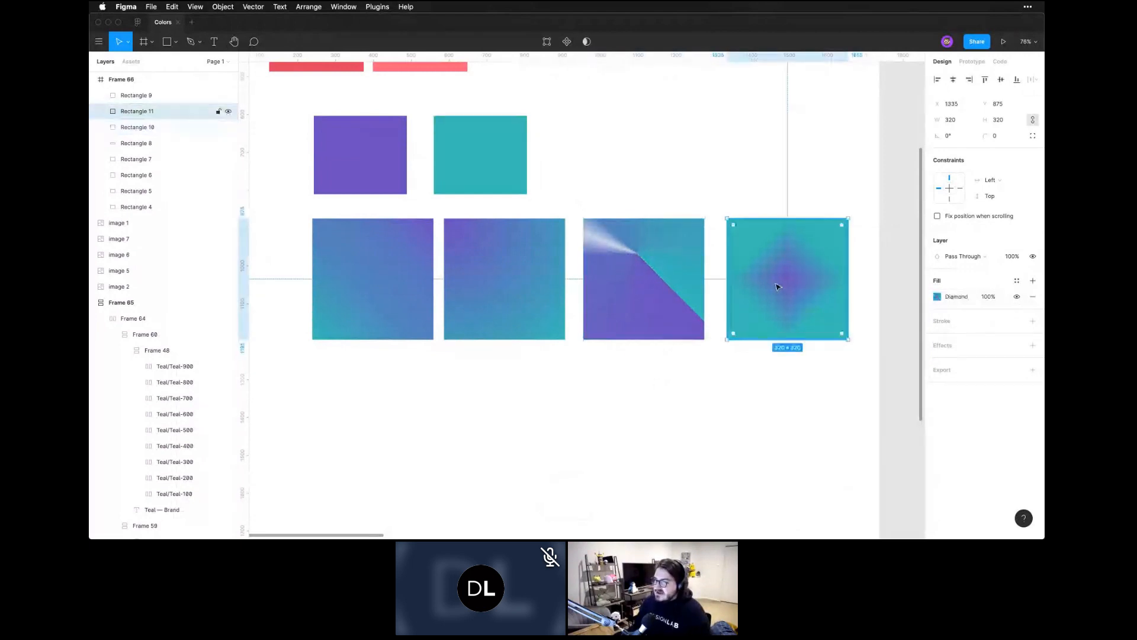
{"action": "left_click", "coordinate": [936, 297]}
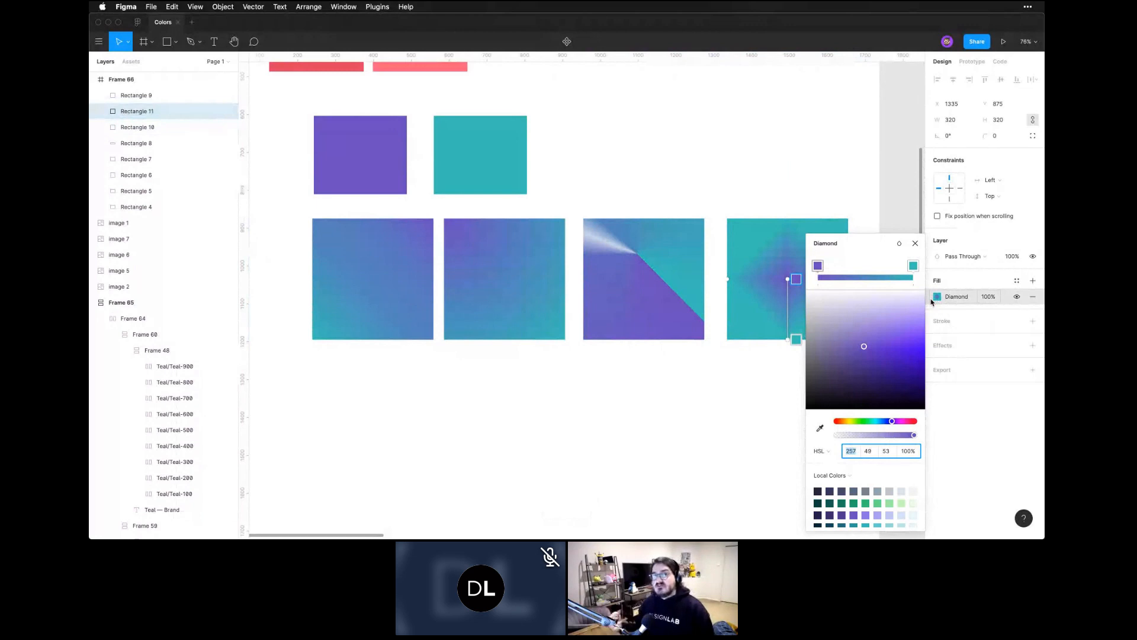
{"action": "left_click_drag", "start_coordinate": [795, 278], "coordinate": [771, 280]}
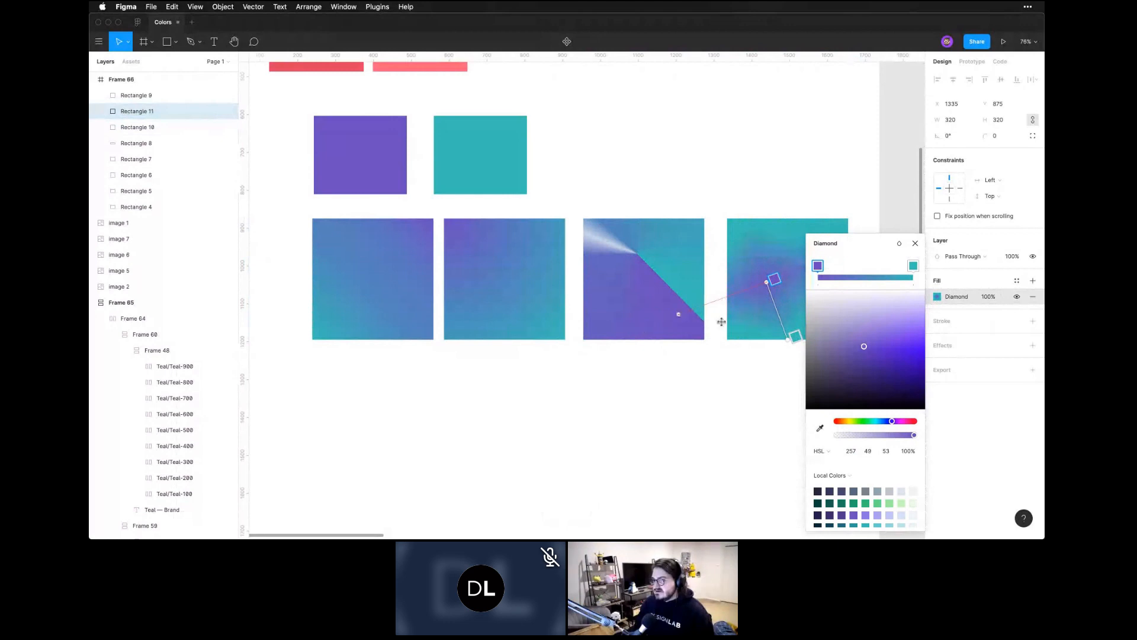
{"action": "left_click_drag", "start_coordinate": [789, 339], "coordinate": [795, 383]}
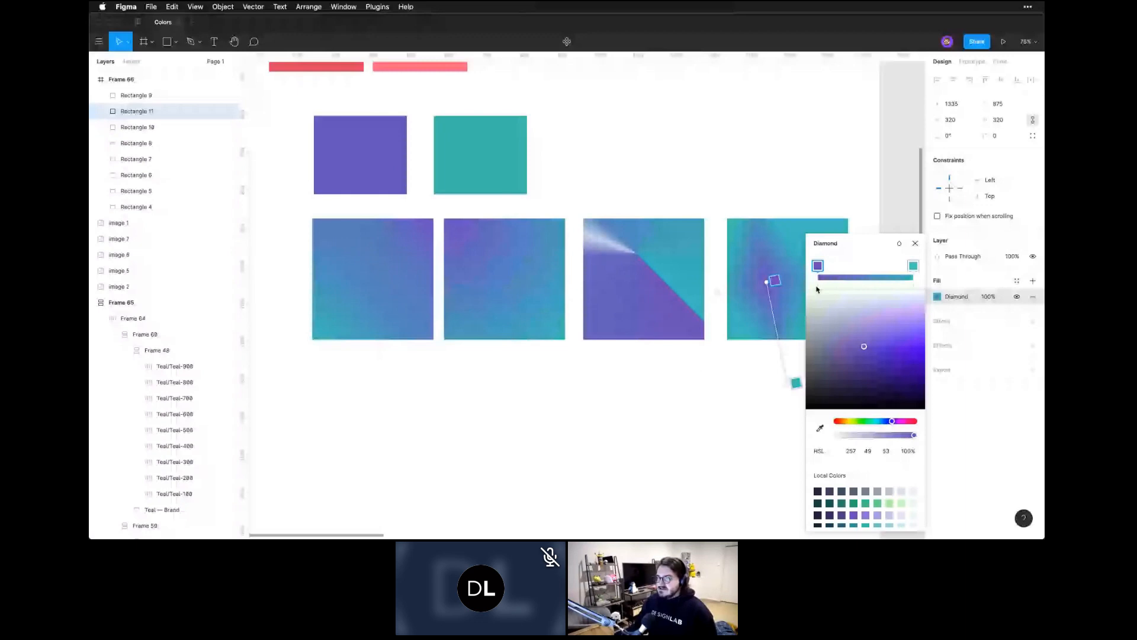
{"action": "left_click", "coordinate": [833, 246]}
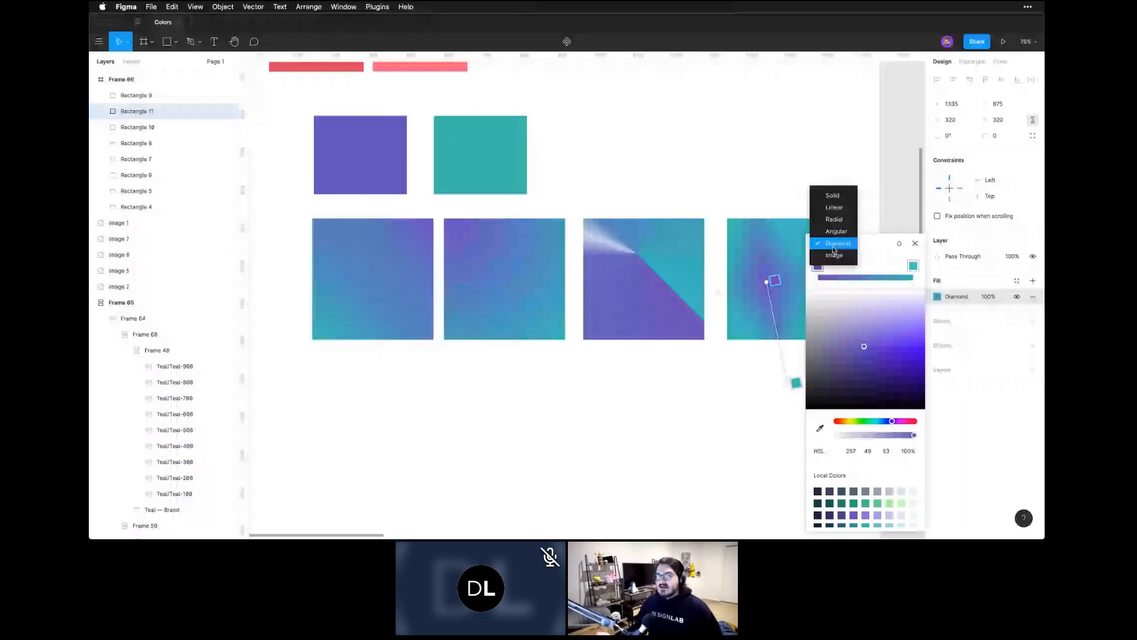
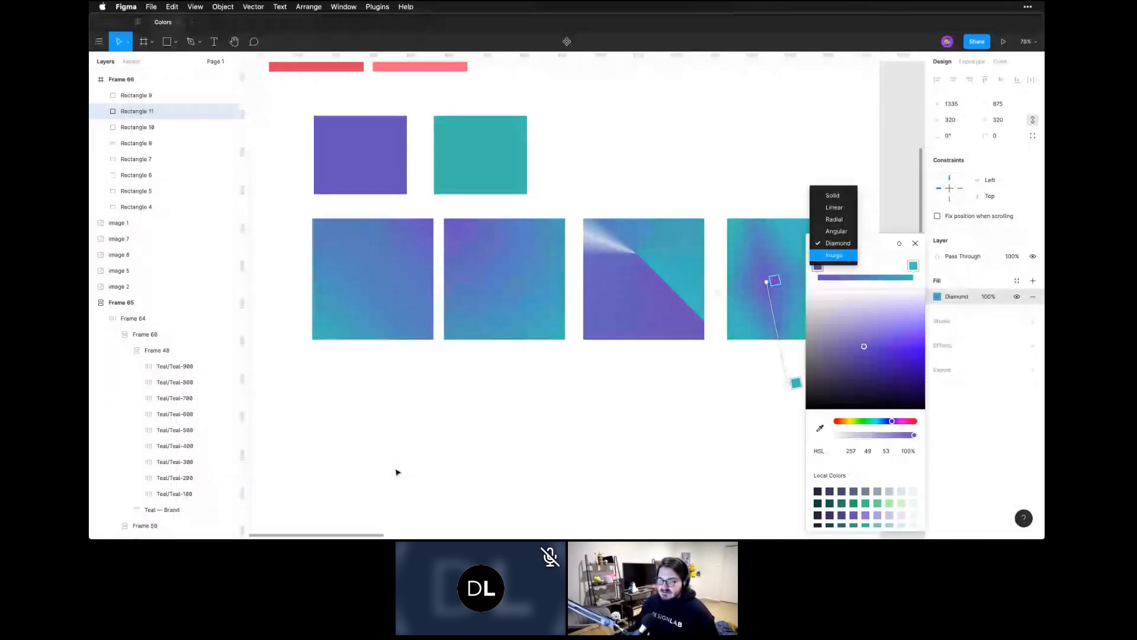
{"action": "left_click", "coordinate": [397, 472]}
Switch to Chrome and open the Unsplash website in a new tab
{"action": "mouse_move", "coordinate": [450, 535]}
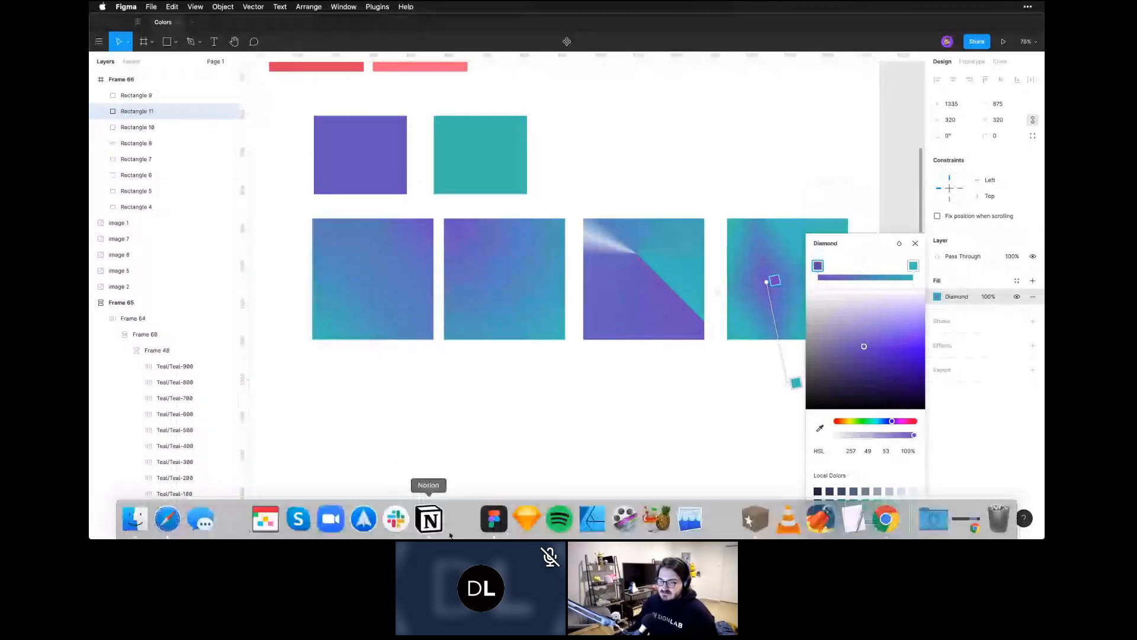
{"action": "left_click", "coordinate": [877, 523]}
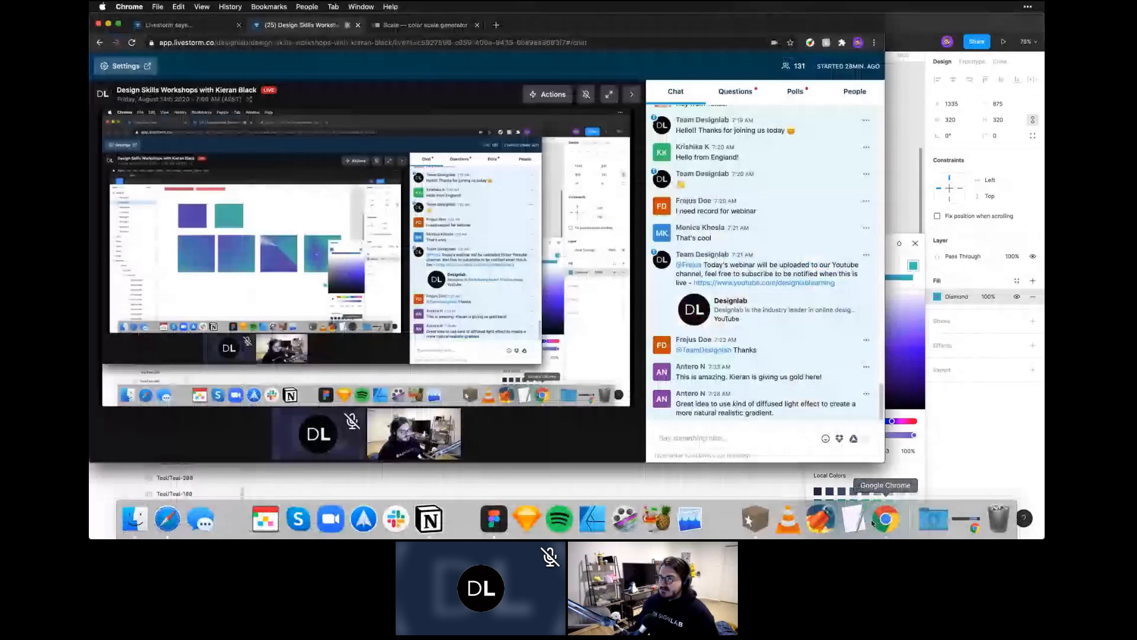
{"action": "left_click", "coordinate": [496, 25]}
{"action": "type", "text": "unsplash"}
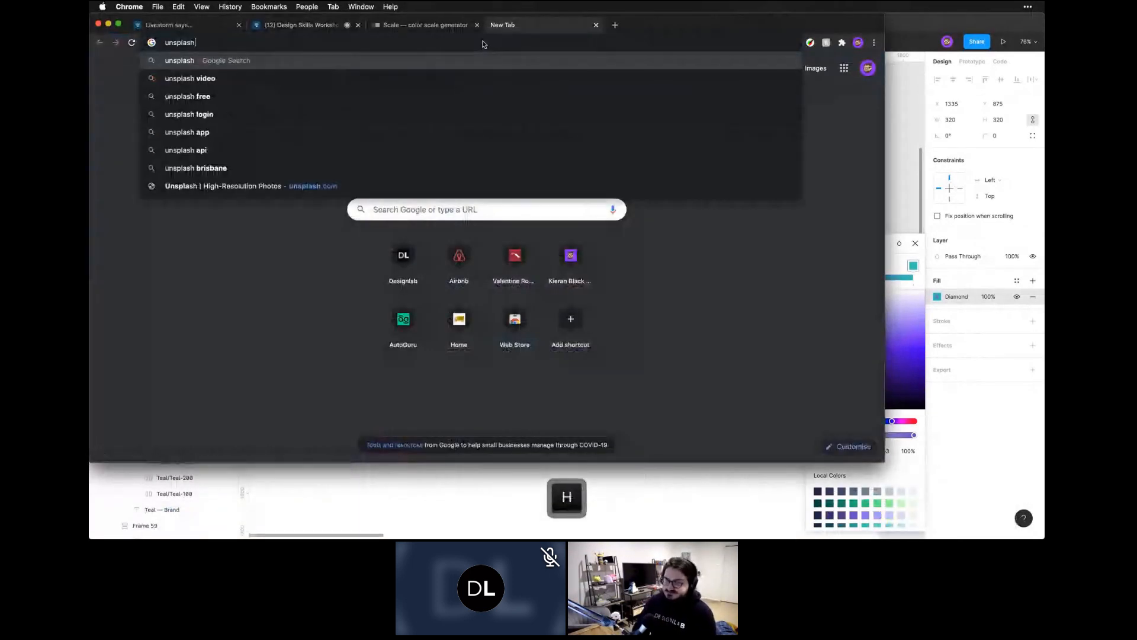
{"action": "key", "text": "Return"}
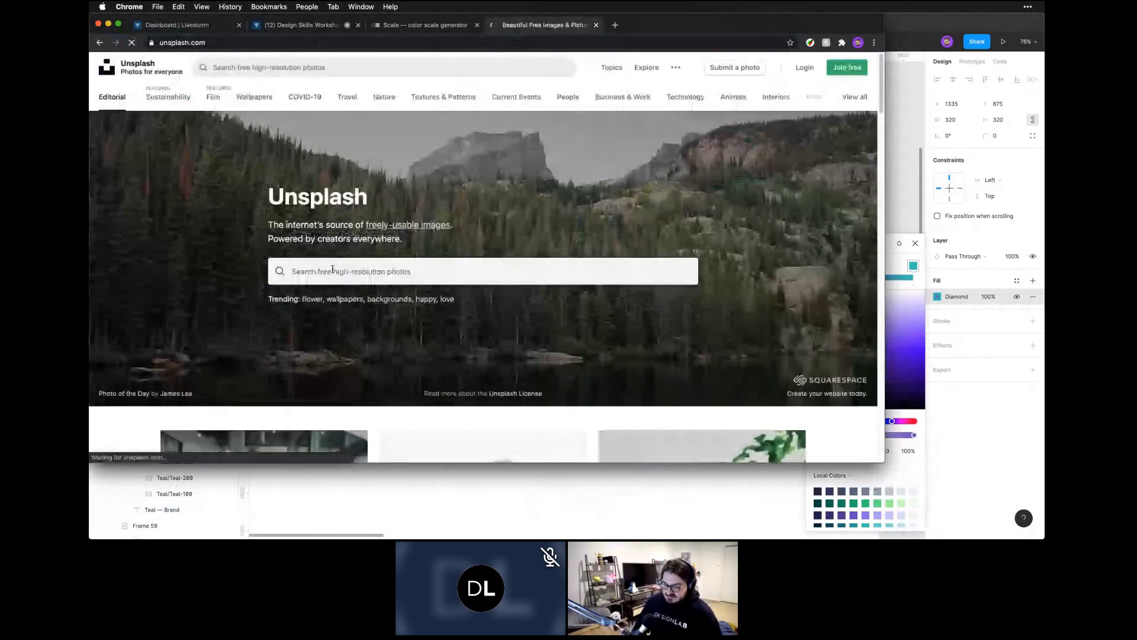
Search Unsplash for "person" photos
{"action": "left_click", "coordinate": [332, 269]}
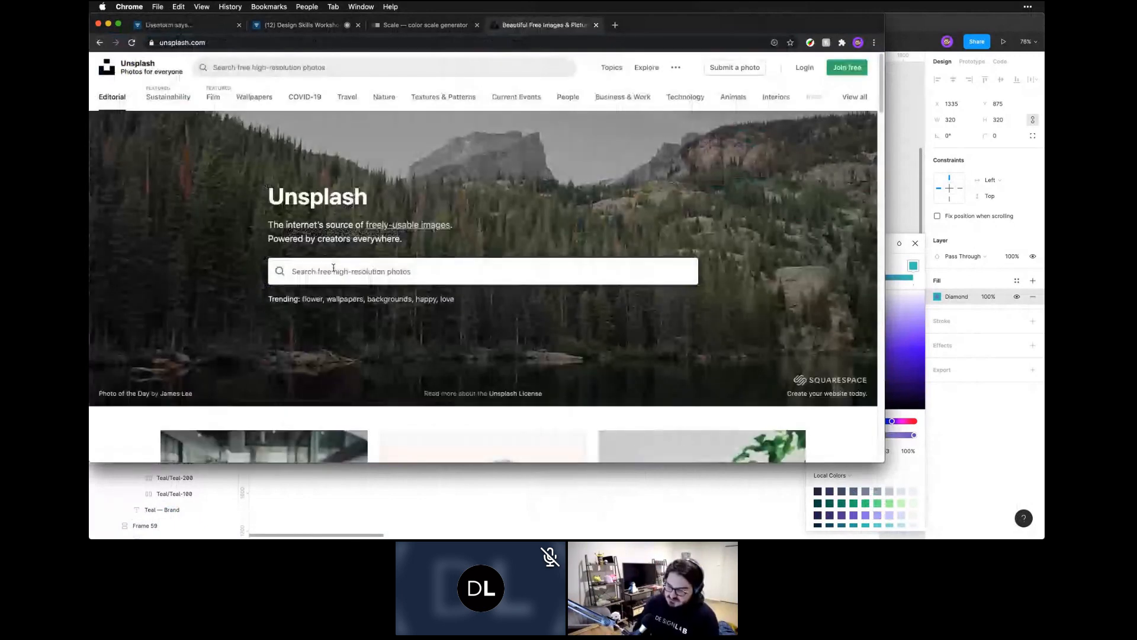
{"action": "type", "text": "pers"}
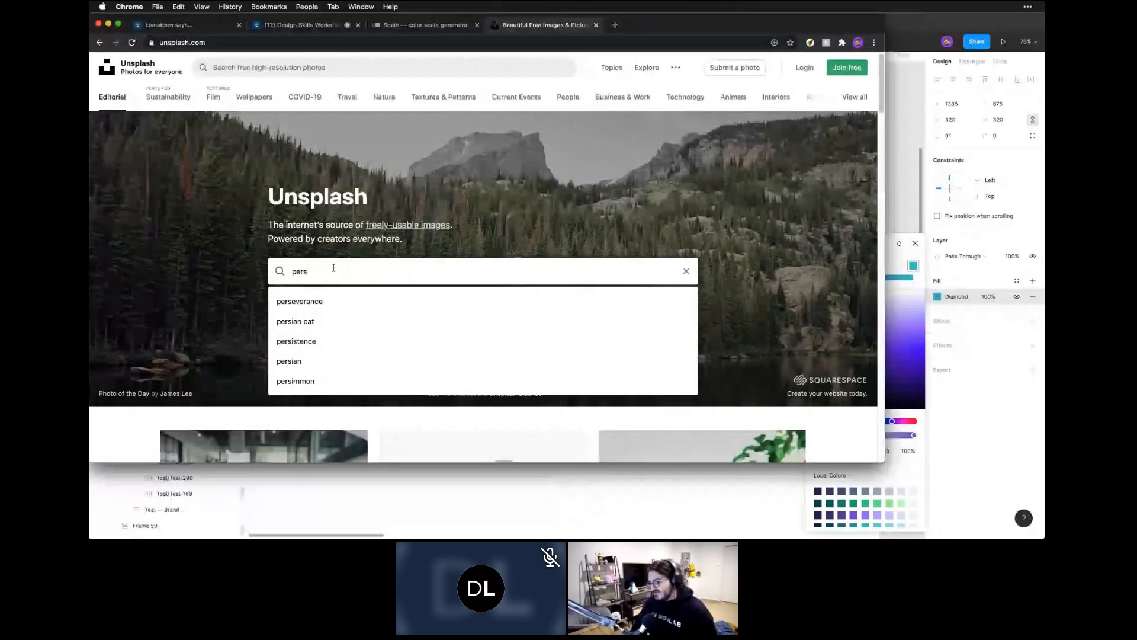
{"action": "type", "text": "on"}
{"action": "key", "text": "Return"}
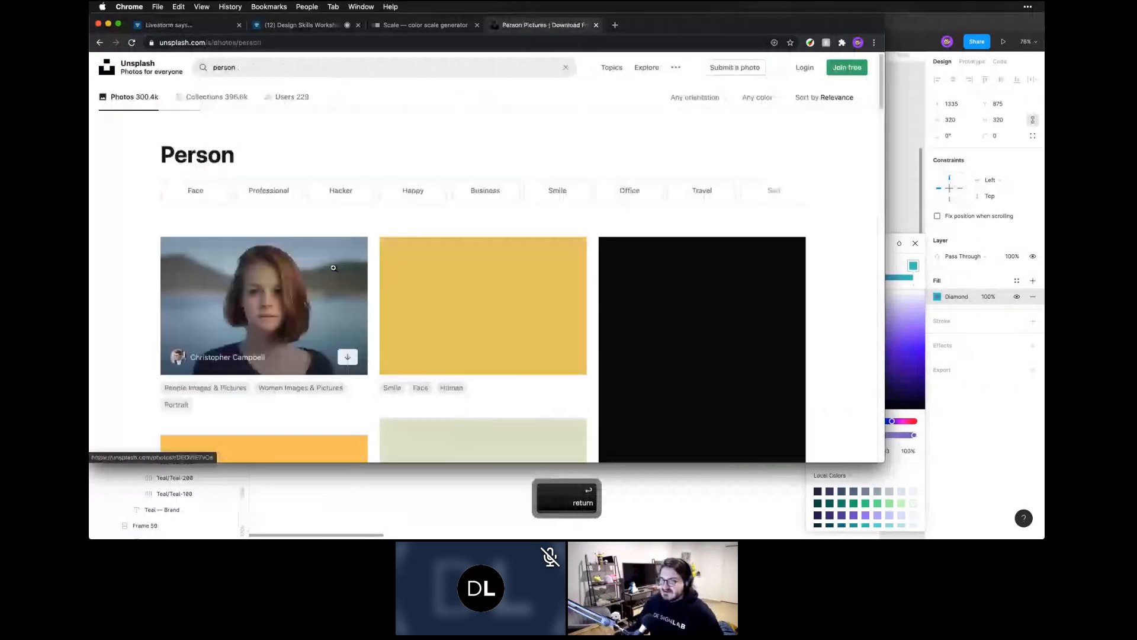
Open the photo of the bearded man in a black beanie beside neon signs and copy the image
{"action": "scroll", "coordinate": [447, 262], "scroll_direction": "down", "scroll_amount": 2}
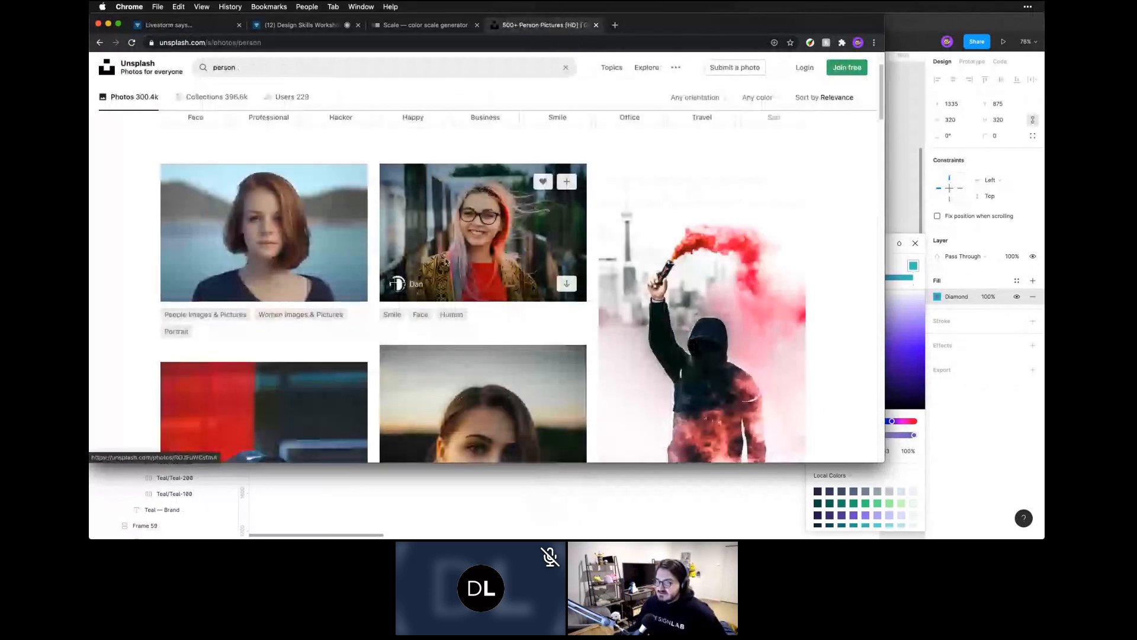
{"action": "scroll", "coordinate": [447, 262], "scroll_direction": "down", "scroll_amount": 5}
{"action": "scroll", "coordinate": [445, 259], "scroll_direction": "down", "scroll_amount": 5}
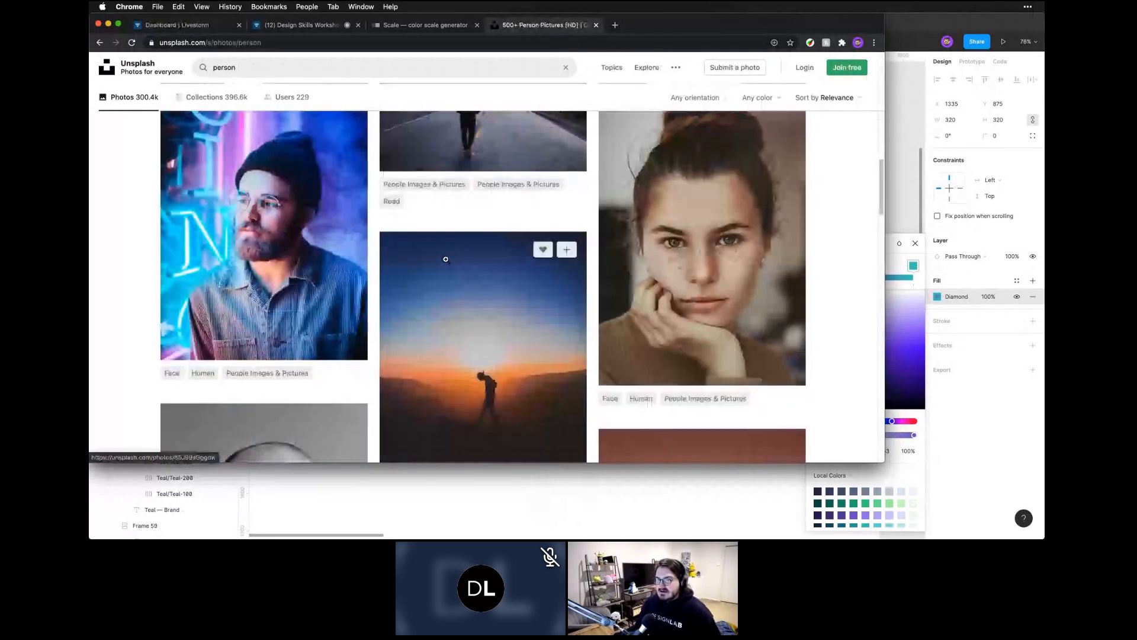
{"action": "scroll", "coordinate": [446, 259], "scroll_direction": "down", "scroll_amount": 1}
{"action": "left_click", "coordinate": [270, 185]}
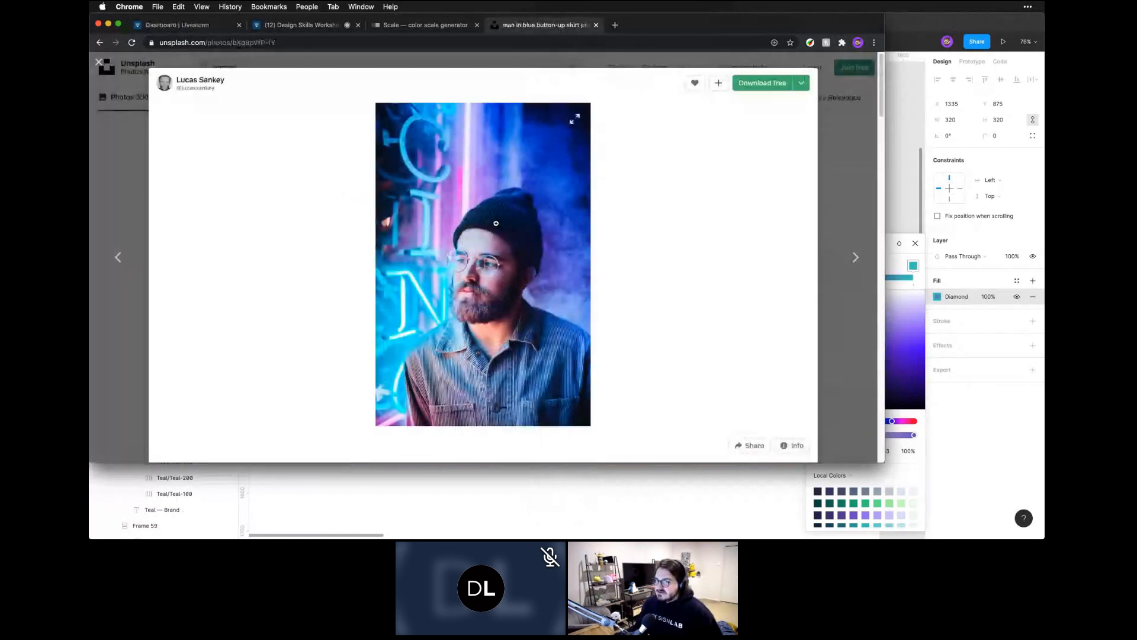
{"action": "right_click", "coordinate": [496, 223]}
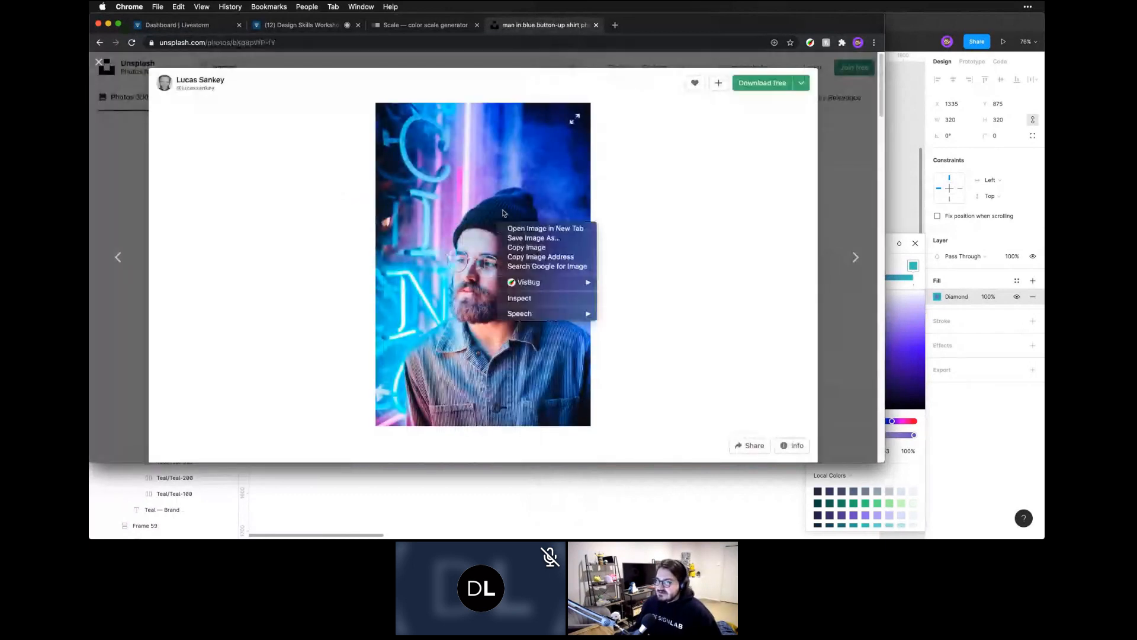
{"action": "left_click", "coordinate": [518, 248]}
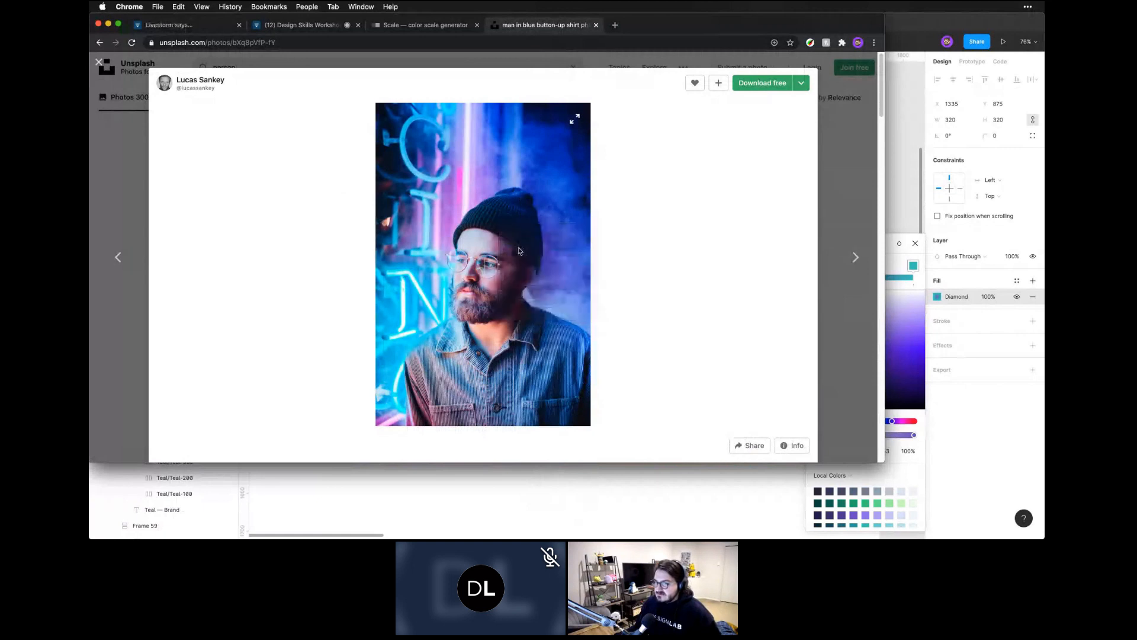
Return to Figma and draw a new frame about 1488 × 1920 on the empty canvas left of the gradient squares' frame
{"action": "left_click", "coordinate": [422, 499]}
{"action": "key", "text": "super+minus"}
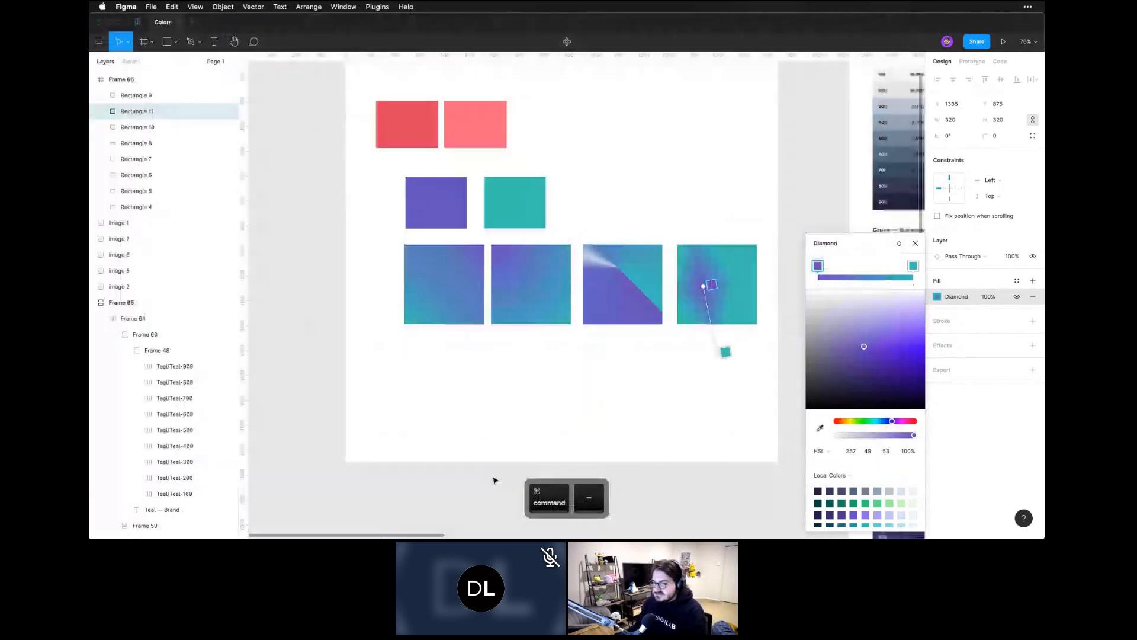
{"action": "key", "text": "super+minus"}
{"action": "scroll", "coordinate": [482, 348], "scroll_direction": "left", "scroll_amount": 3}
{"action": "key", "text": "a"}
{"action": "key", "text": "Escape"}
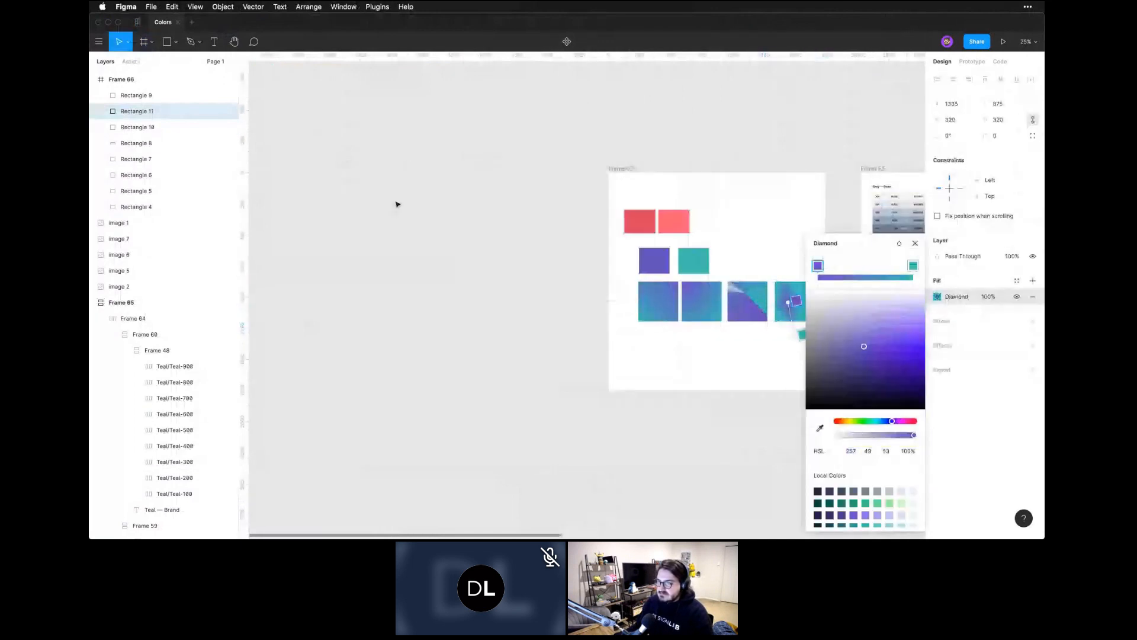
{"action": "key", "text": "Escape"}
{"action": "left_click", "coordinate": [363, 250]}
{"action": "key", "text": "a"}
{"action": "left_click_drag", "start_coordinate": [387, 166], "coordinate": [573, 405]}
{"action": "left_click", "coordinate": [503, 136]}
{"action": "left_click", "coordinate": [401, 163]}
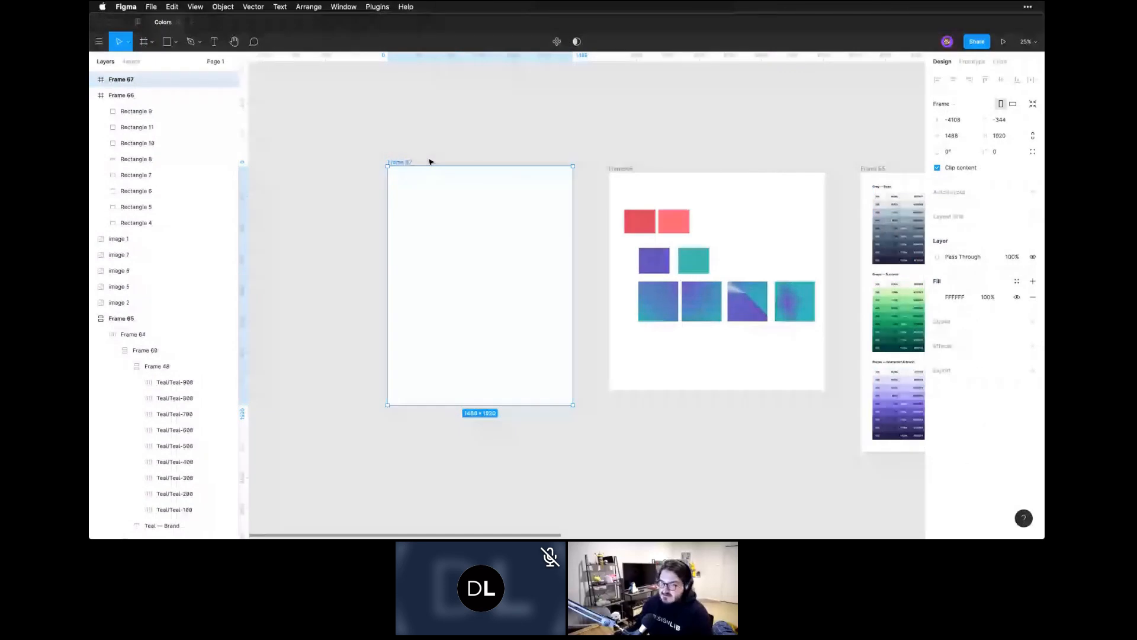
Paste the copied photo and place it inside the new empty frame, near its centre
{"action": "left_click", "coordinate": [456, 108]}
{"action": "key", "text": "super+v"}
{"action": "left_click_drag", "start_coordinate": [557, 298], "coordinate": [449, 282]}
{"action": "left_click", "coordinate": [443, 125]}
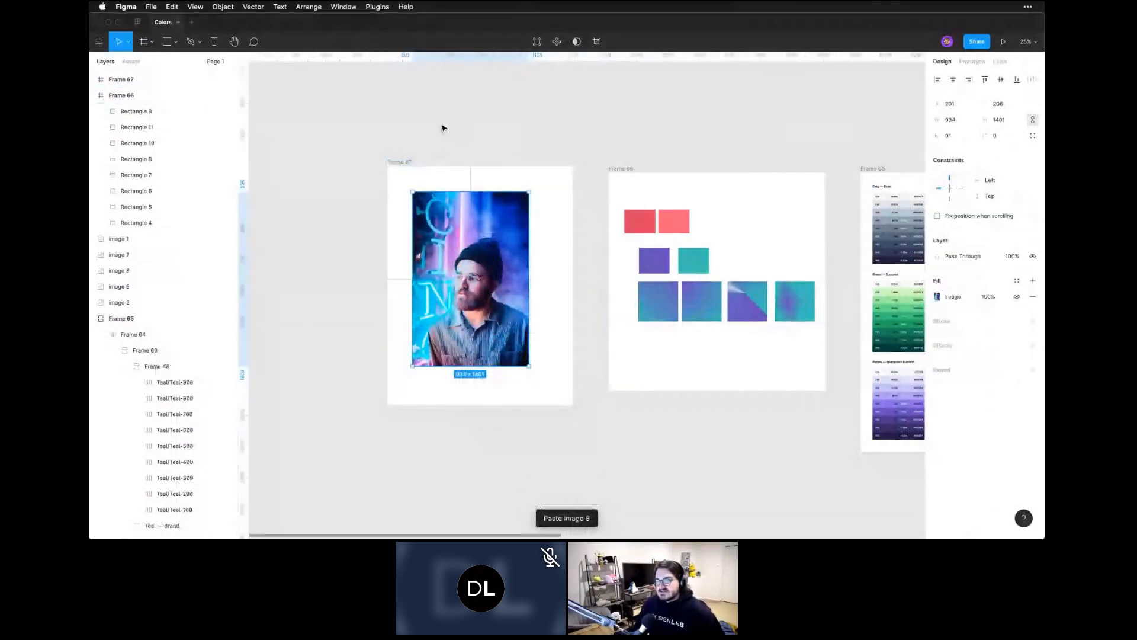
Move the pasted photo out of the frame onto the canvas just to its left
{"action": "left_click", "coordinate": [432, 203]}
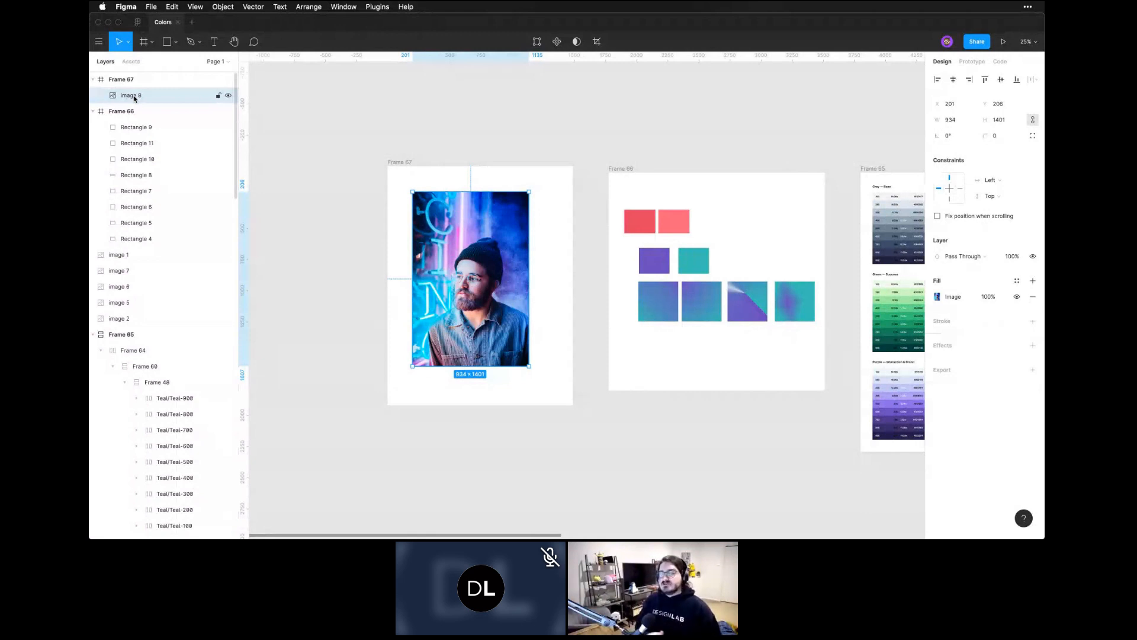
{"action": "left_click", "coordinate": [424, 147]}
{"action": "left_click_drag", "start_coordinate": [461, 244], "coordinate": [298, 244]}
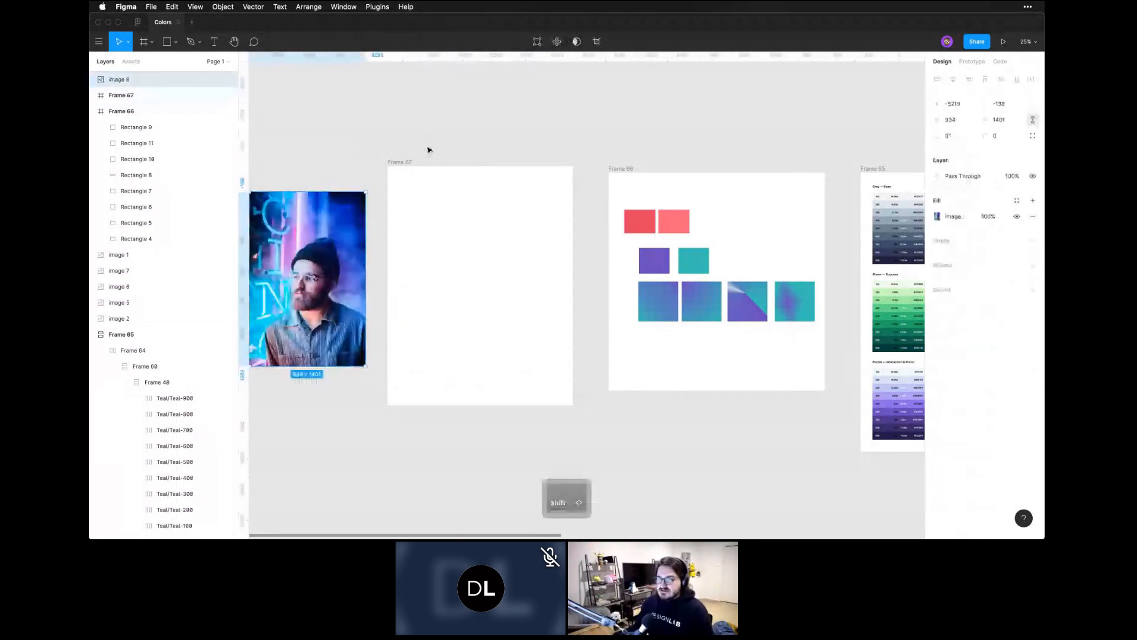
Draw a rectangle about 832 × 754 in the upper part of the new frame and change its fill type to Image
{"action": "key", "text": "r"}
{"action": "left_click_drag", "start_coordinate": [418, 191], "coordinate": [521, 286]}
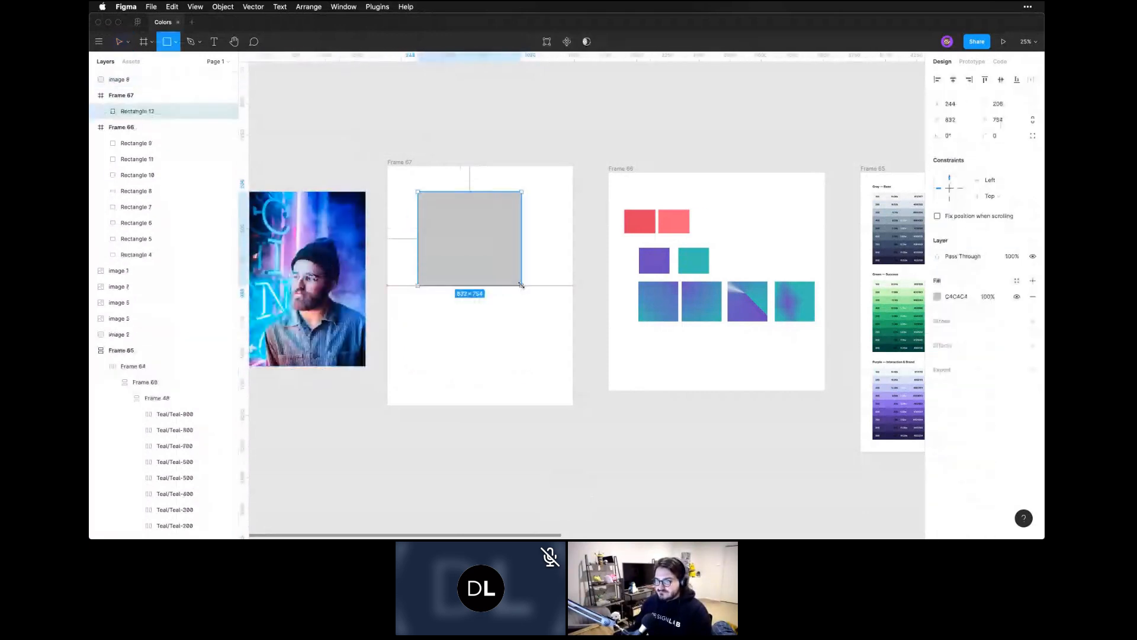
{"action": "left_click", "coordinate": [936, 297]}
{"action": "left_click", "coordinate": [821, 280]}
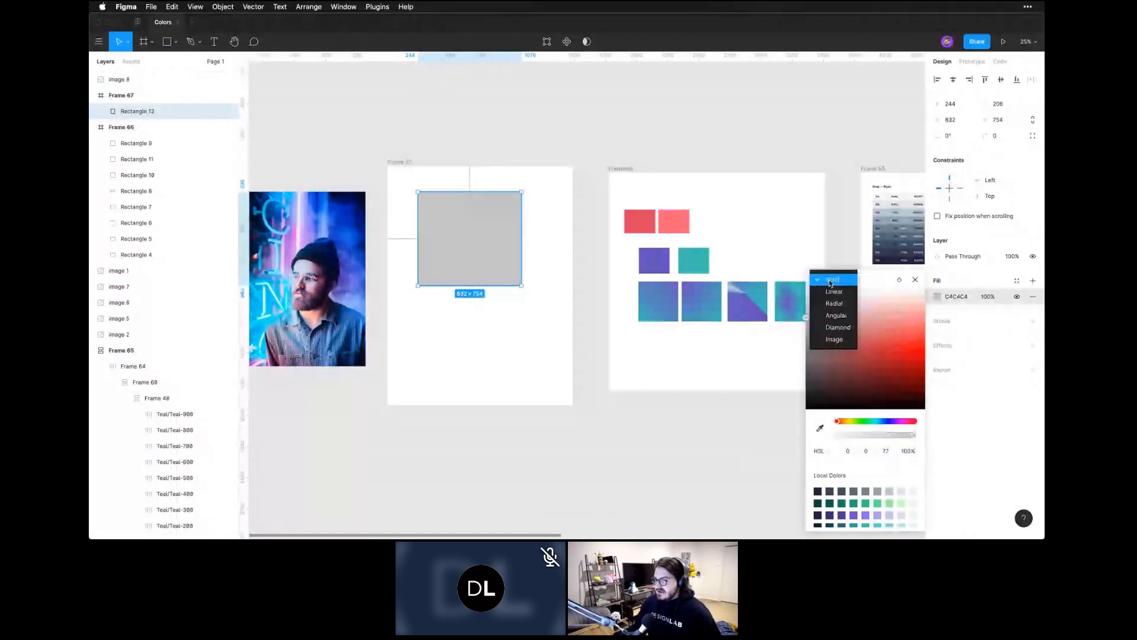
{"action": "left_click", "coordinate": [833, 339]}
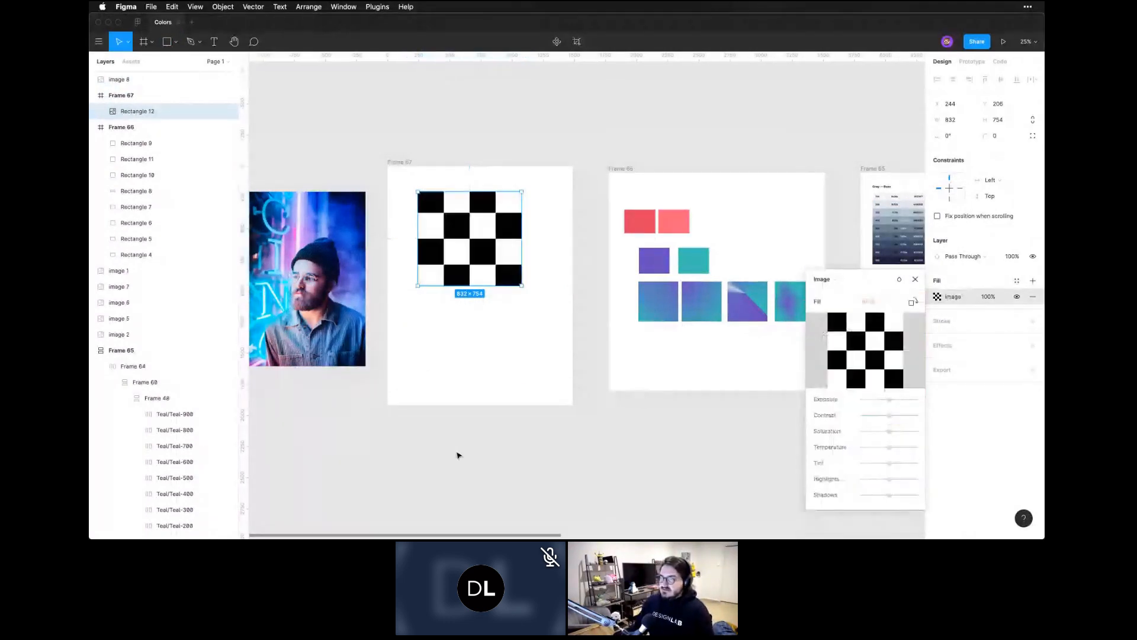
Examine the fill types and image scaling modes available for the checkerboard rectangle
{"action": "key", "text": "z"}
{"action": "left_click_drag", "start_coordinate": [348, 152], "coordinate": [641, 422]}
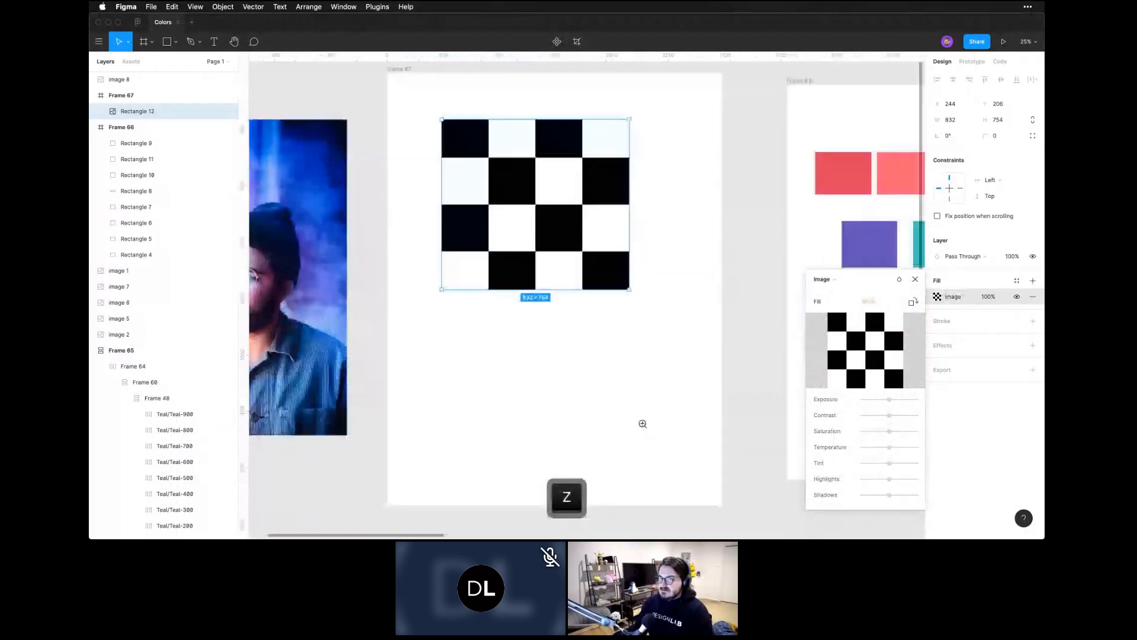
{"action": "key", "text": "space"}
{"action": "left_click_drag", "start_coordinate": [599, 387], "coordinate": [607, 418]}
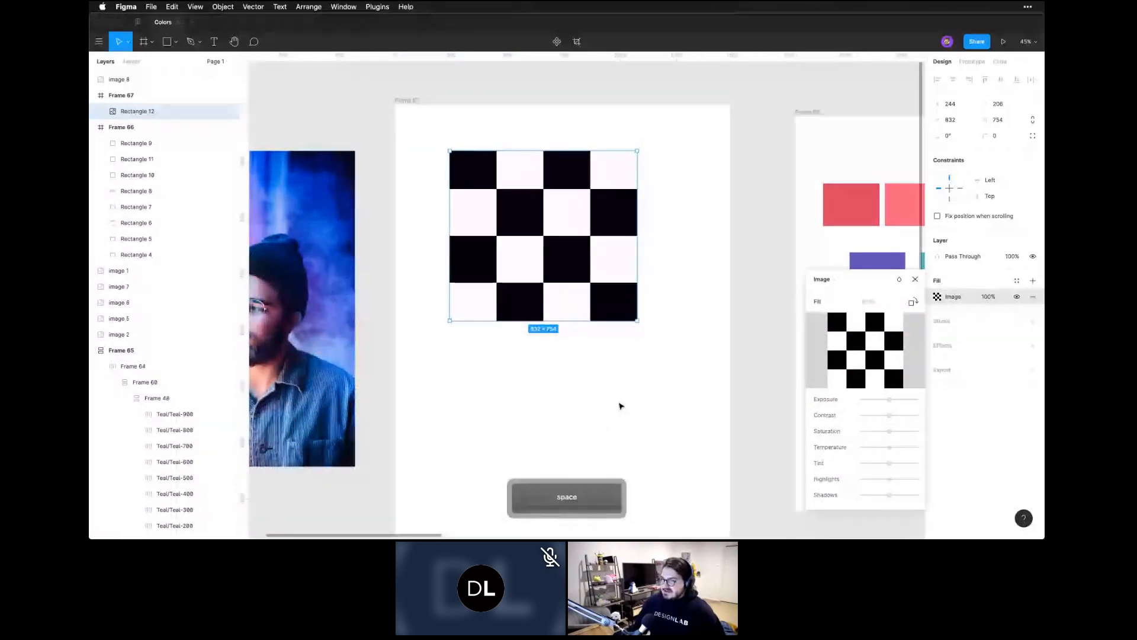
{"action": "left_click", "coordinate": [824, 280]}
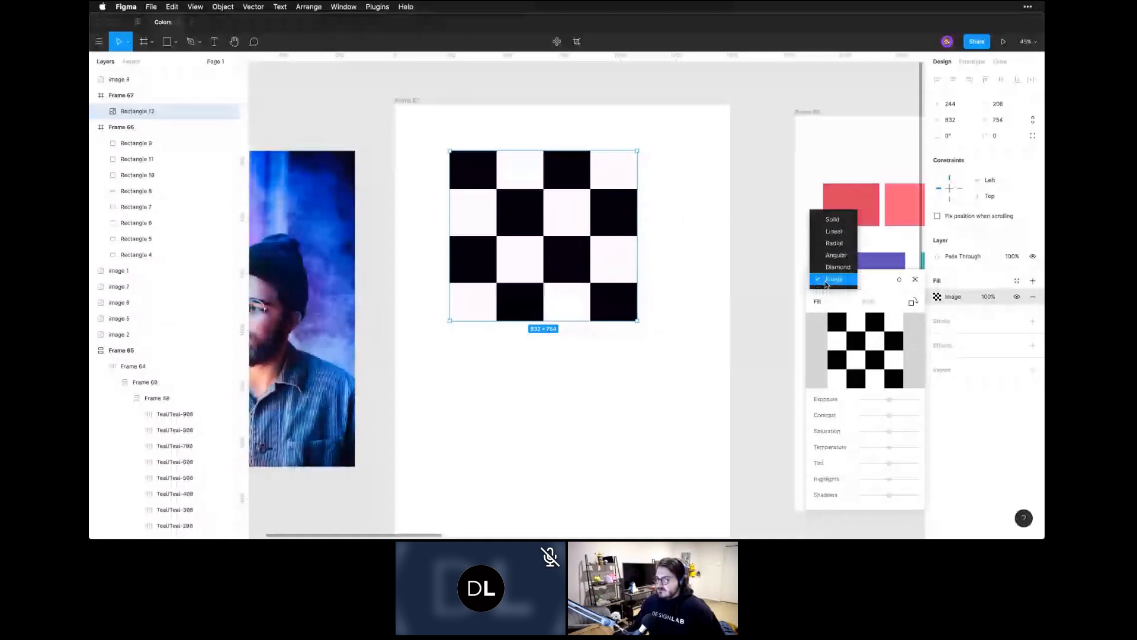
{"action": "left_click", "coordinate": [844, 303]}
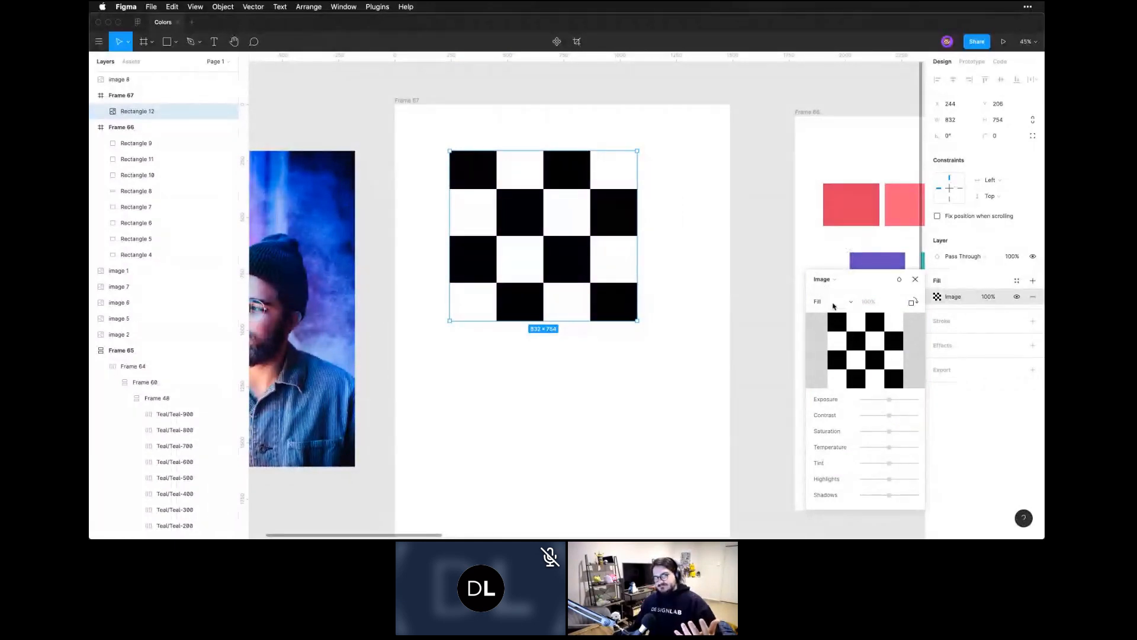
{"action": "left_click", "coordinate": [833, 304]}
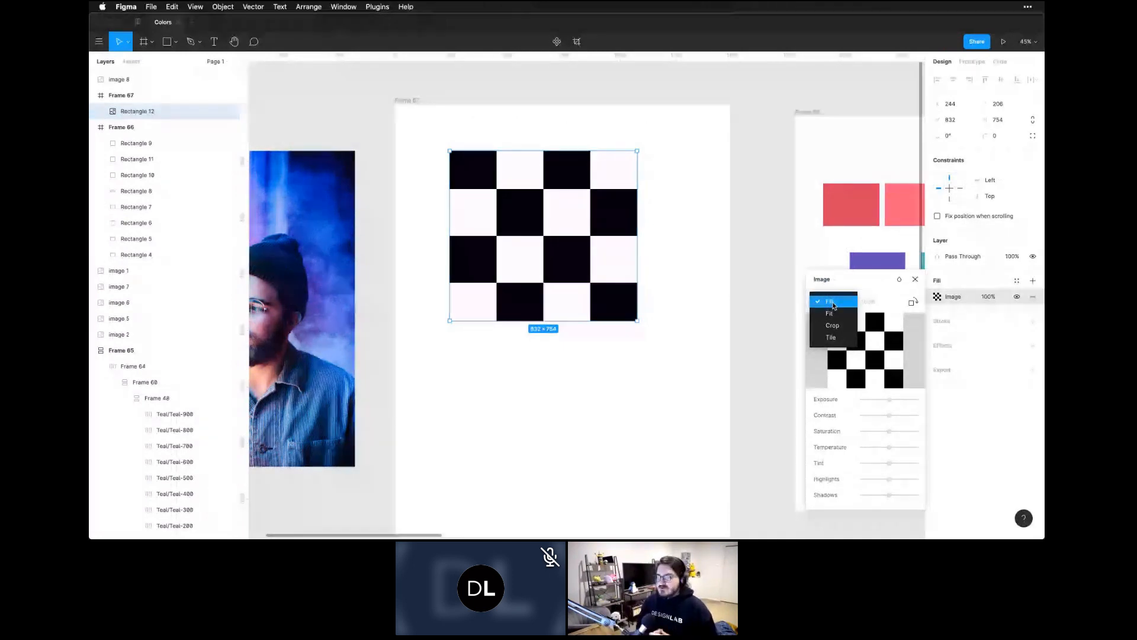
{"action": "left_click", "coordinate": [883, 301]}
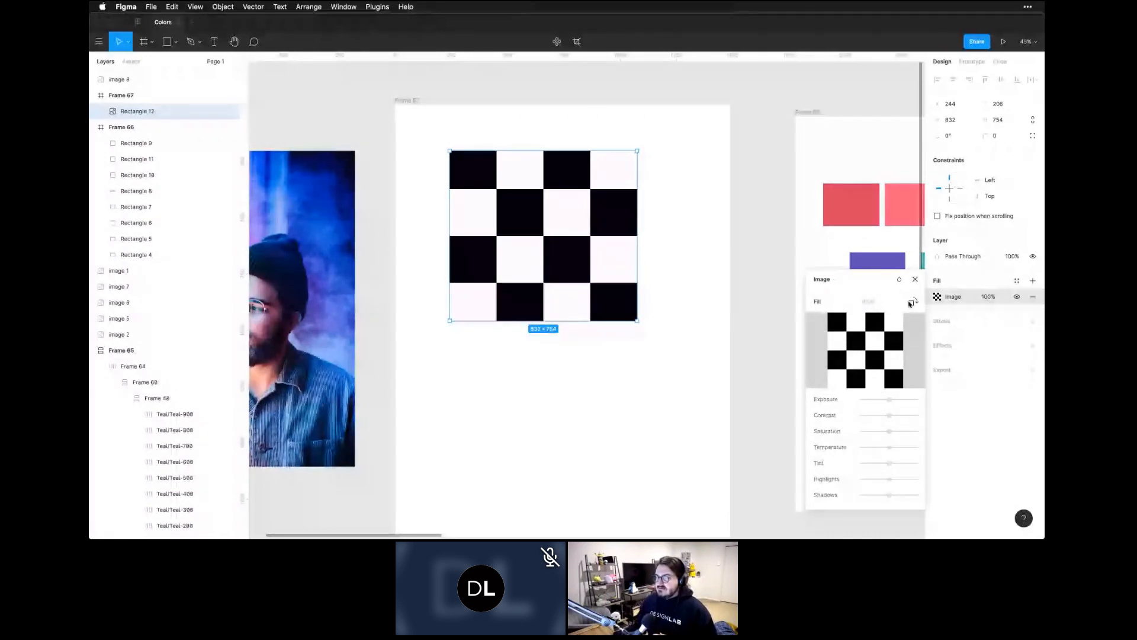
Try the Tile scaling mode on the rectangle's image fill and switch it back to Fill
{"action": "left_click", "coordinate": [825, 302]}
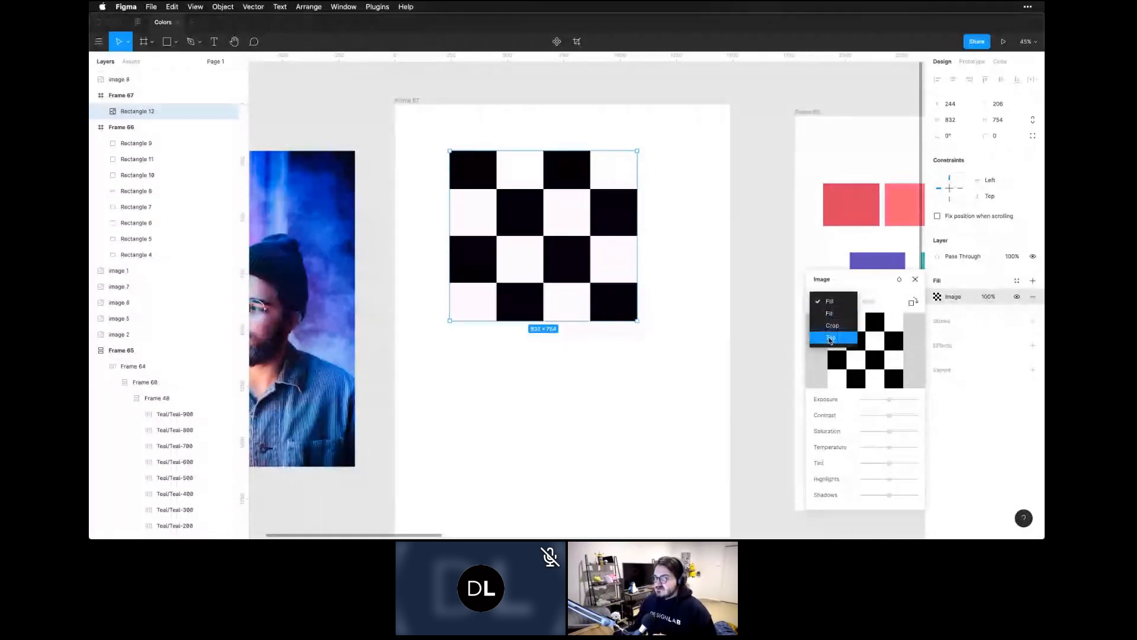
{"action": "left_click", "coordinate": [831, 338]}
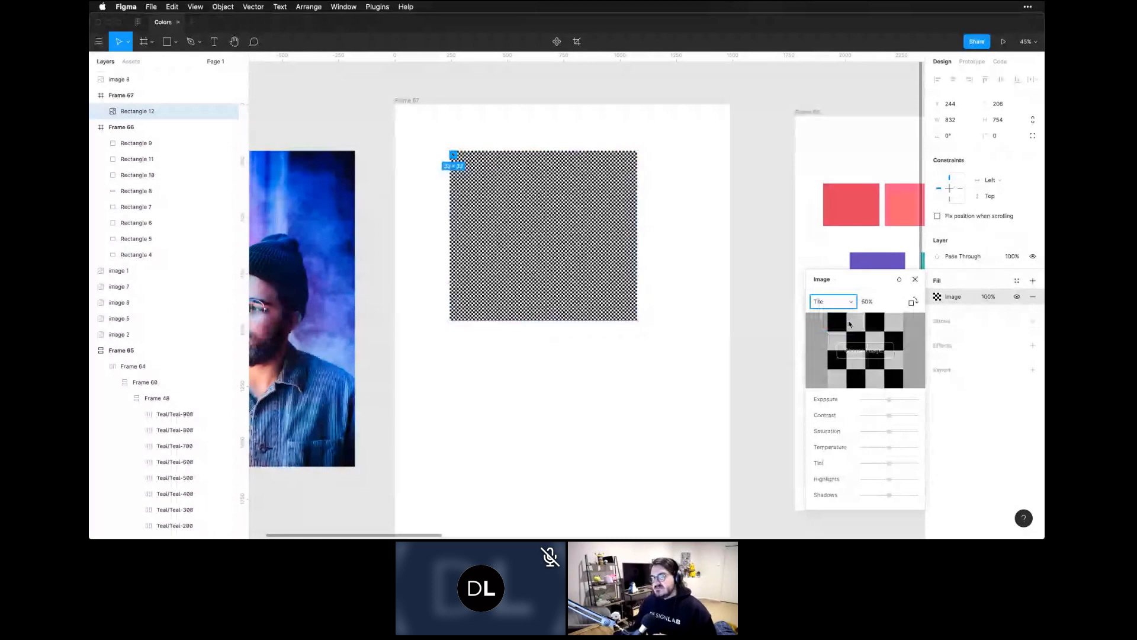
{"action": "left_click", "coordinate": [829, 298]}
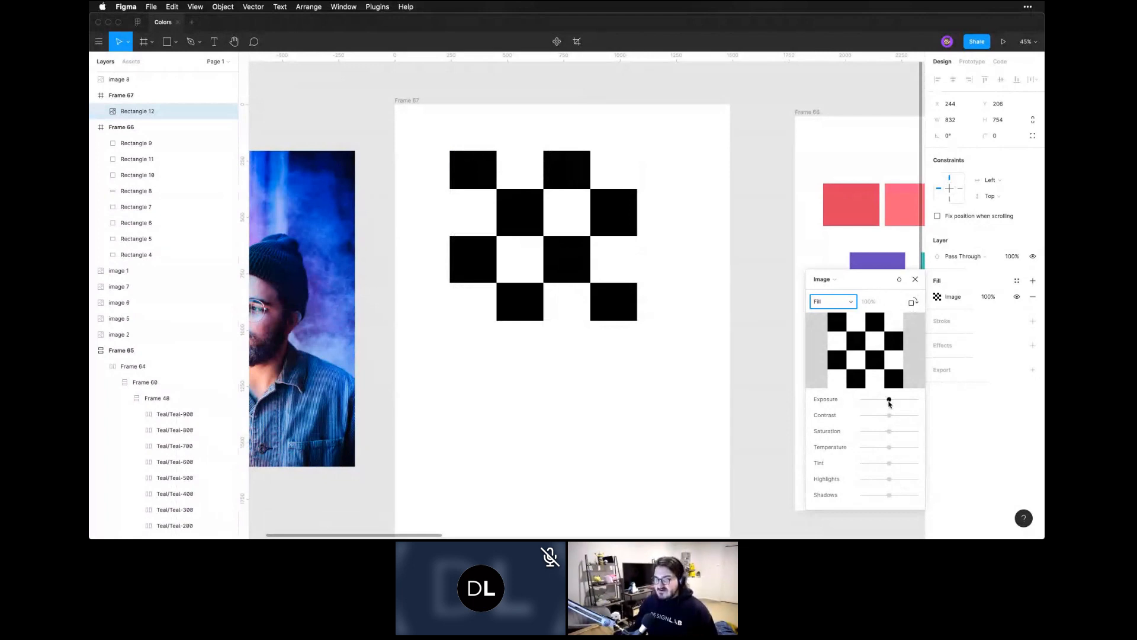
Lower the exposure of the rectangle's image fill slightly and undo the adjustment
{"action": "left_click_drag", "start_coordinate": [889, 402], "coordinate": [878, 404]}
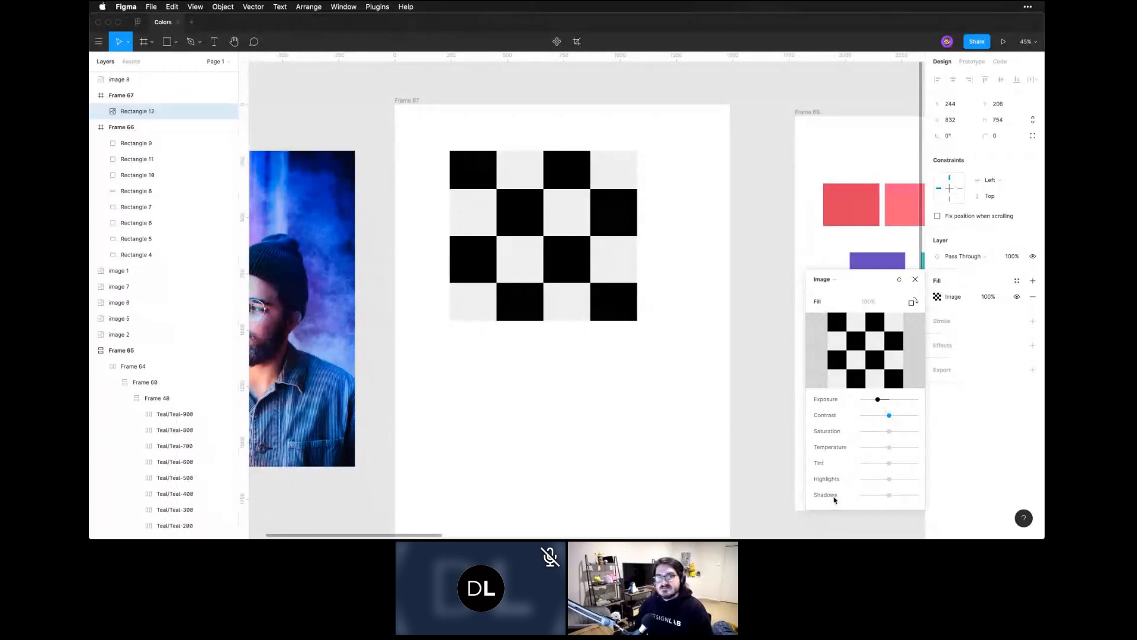
{"action": "key", "text": "super+z"}
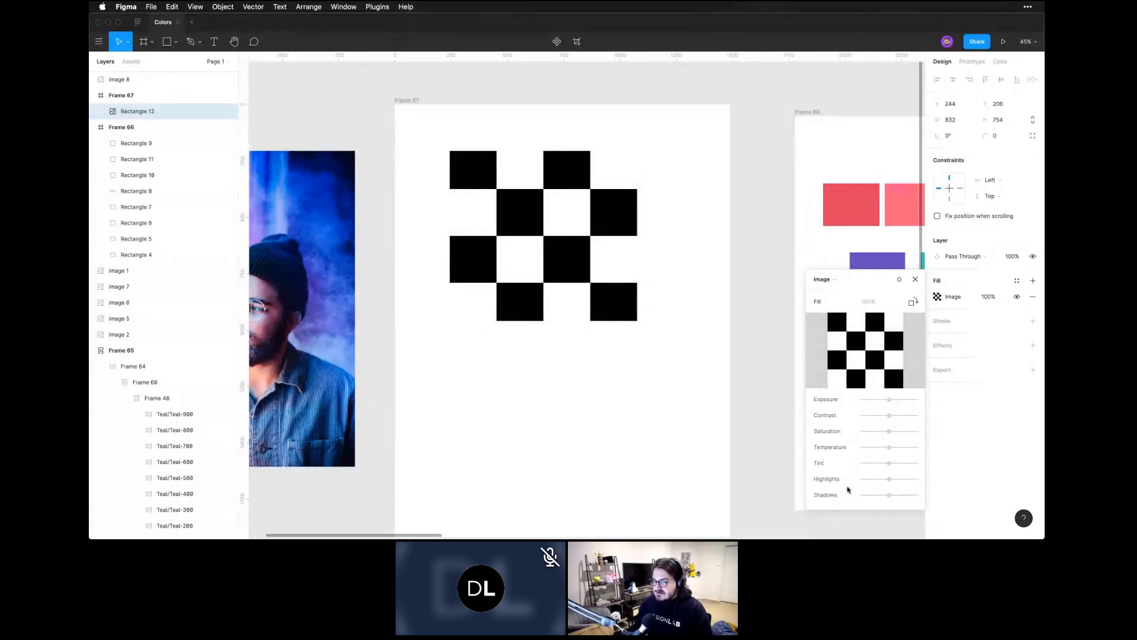
{"action": "mouse_move", "coordinate": [886, 338]}
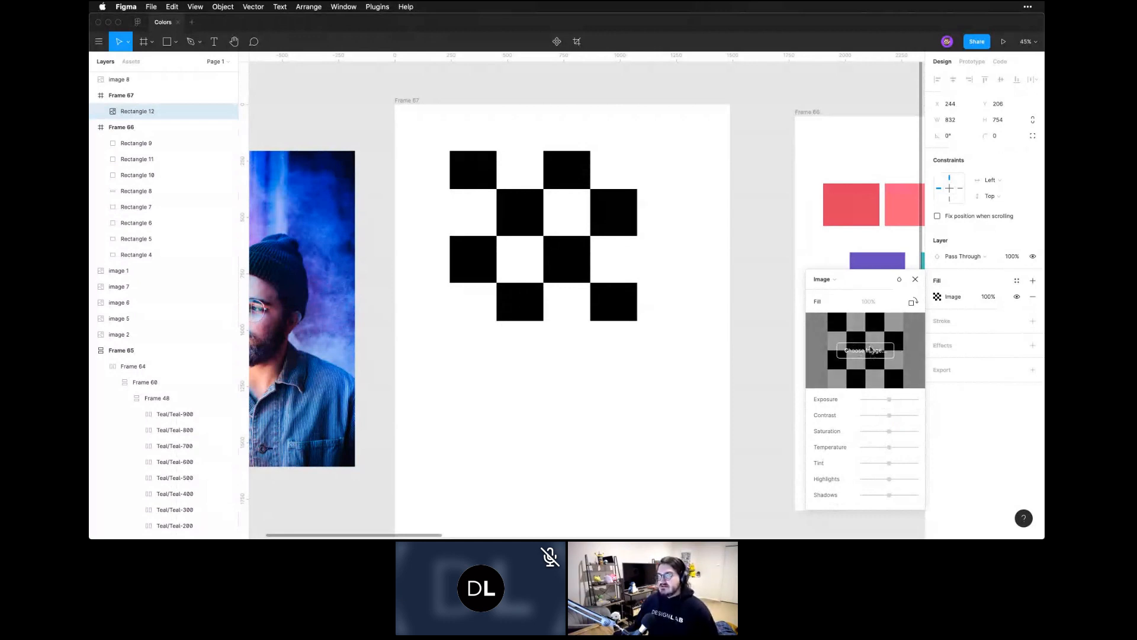
{"action": "left_click", "coordinate": [886, 353]}
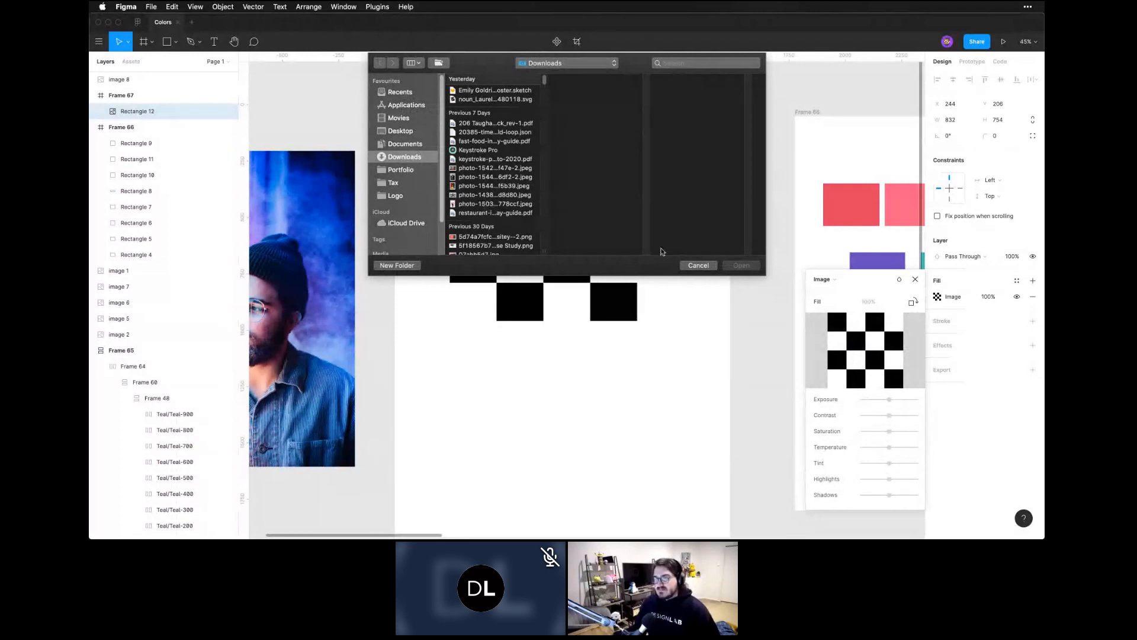
{"action": "left_click", "coordinate": [698, 265]}
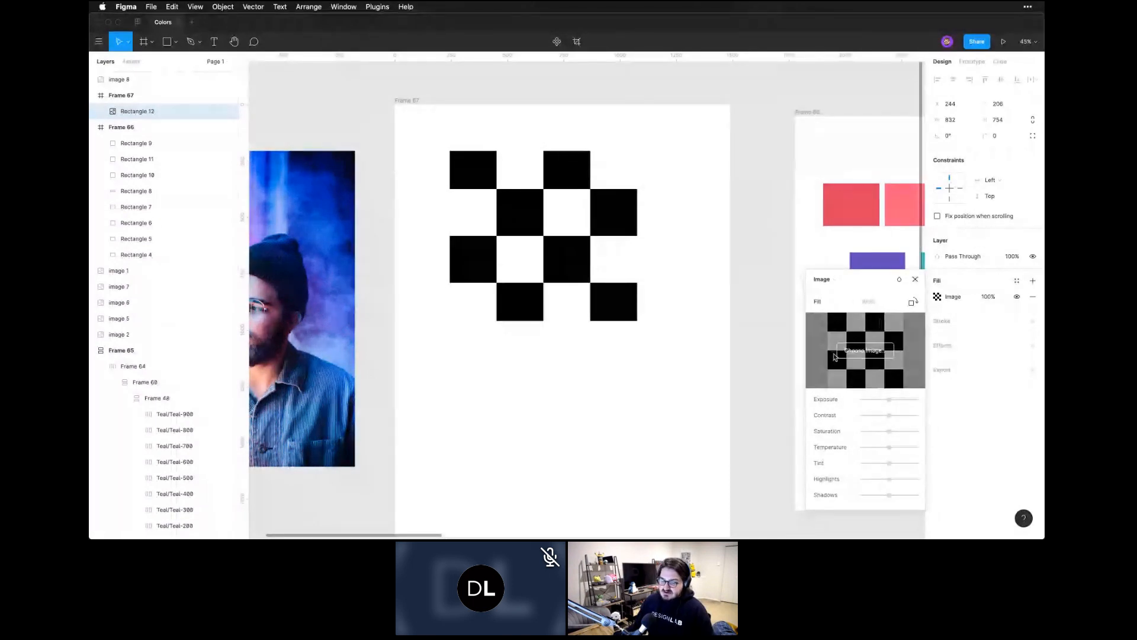
{"action": "key", "text": "super+v"}
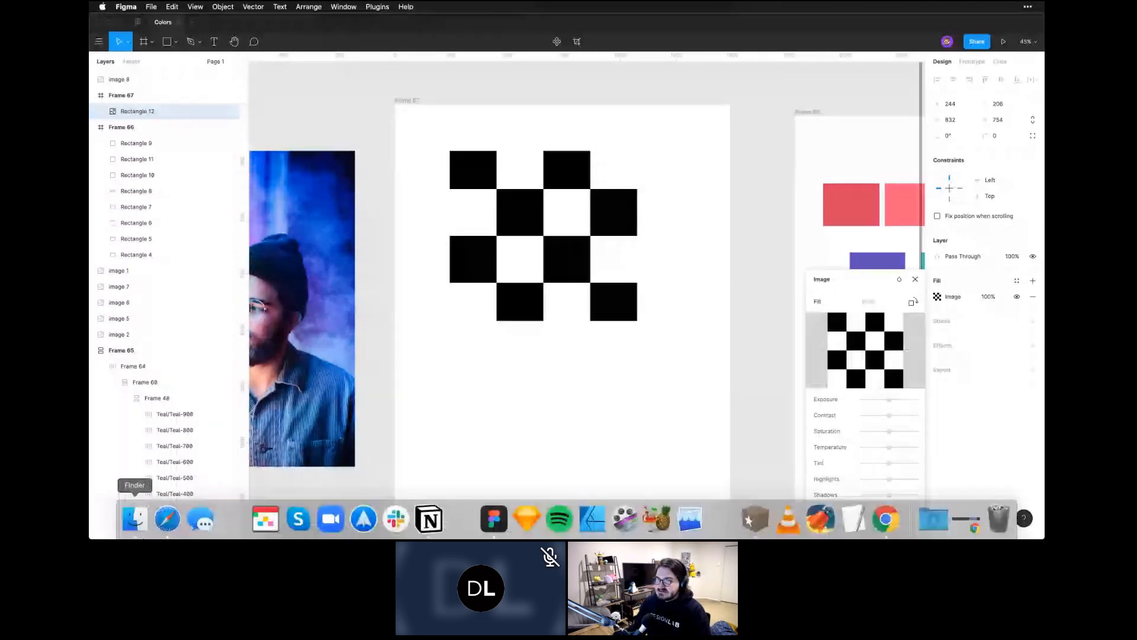
{"action": "left_click", "coordinate": [140, 516]}
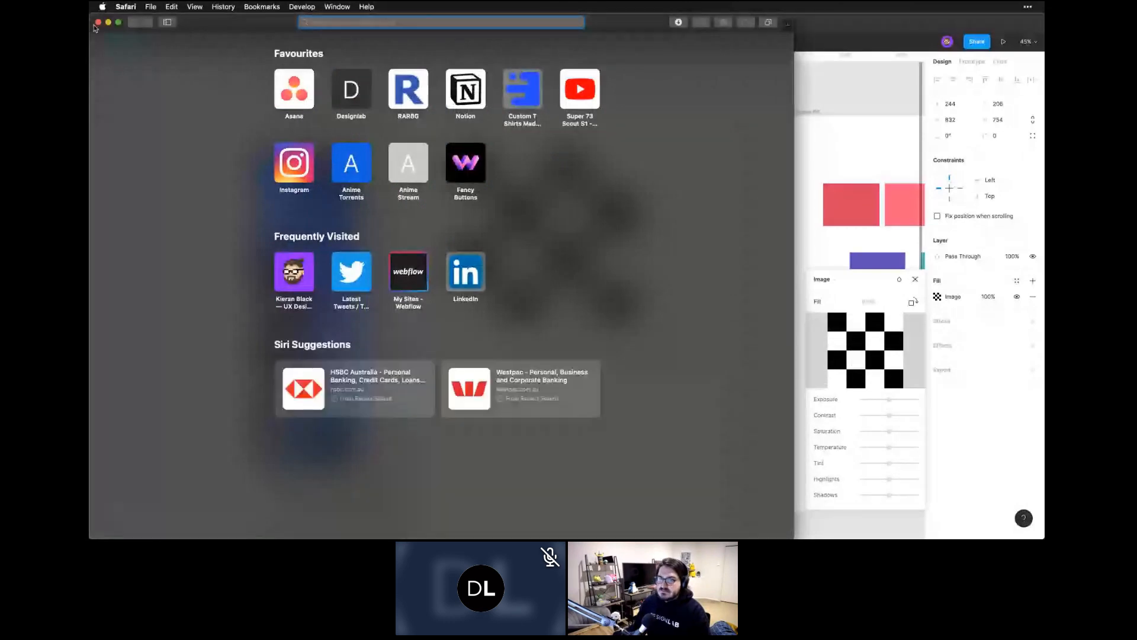
{"action": "key", "text": "super+w"}
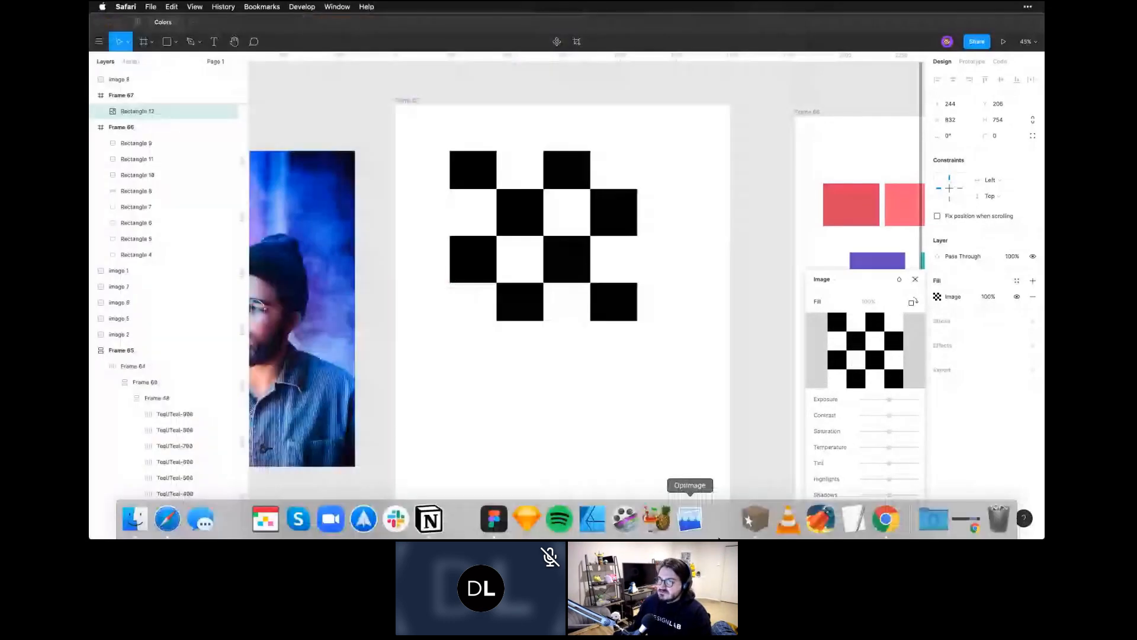
Switch to Chrome and download the free Unsplash photo of the bearded man in a beanie
{"action": "left_click", "coordinate": [886, 519]}
{"action": "right_click", "coordinate": [525, 205]}
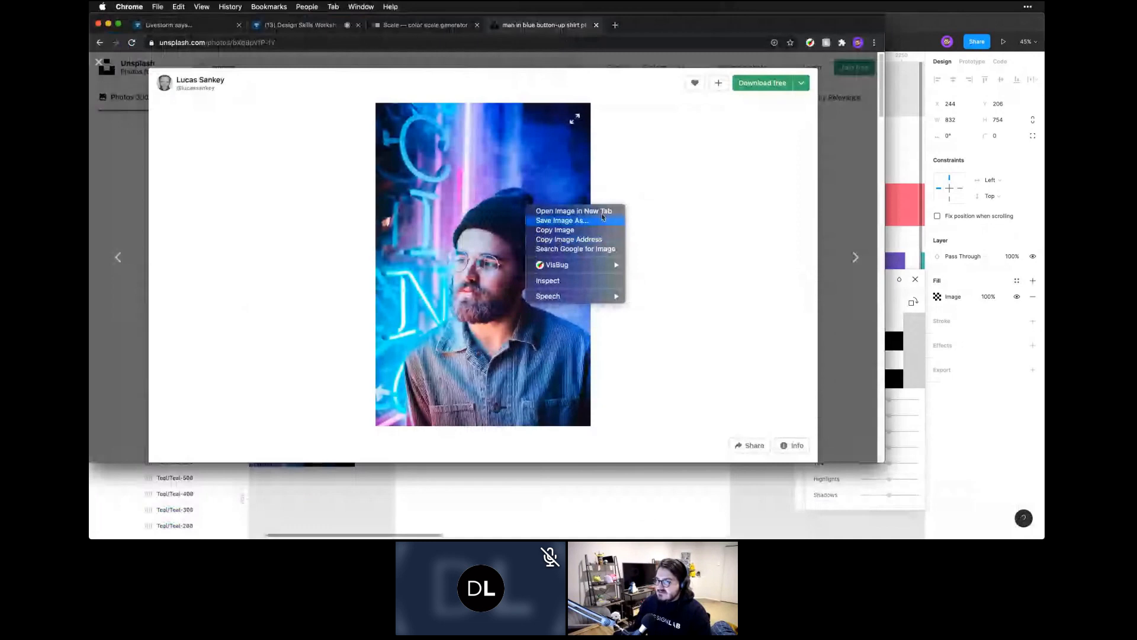
{"action": "left_click", "coordinate": [764, 85]}
{"action": "left_click", "coordinate": [765, 86]}
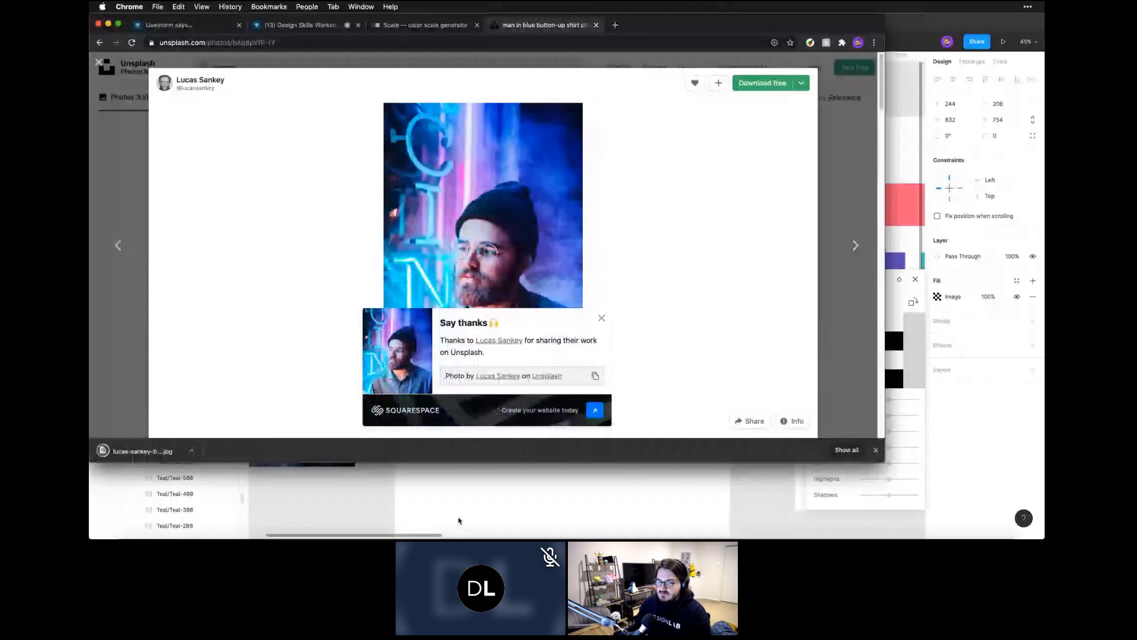
Switch back to Figma and replace the checkerboard rectangle's image fill with the photo just downloaded from Unsplash
{"action": "left_click", "coordinate": [459, 521]}
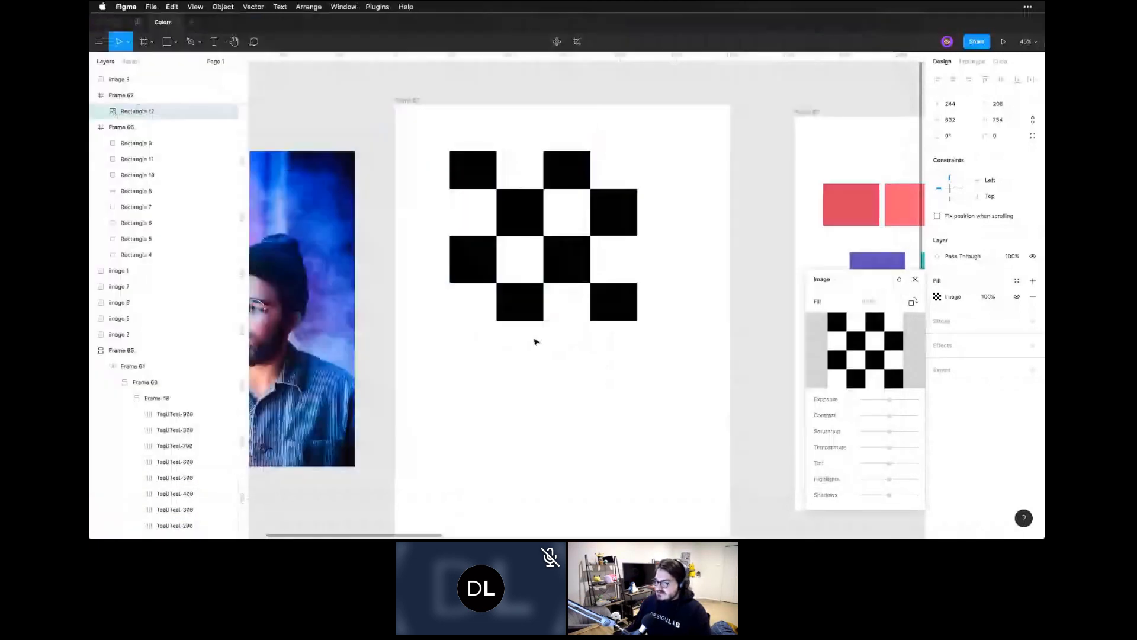
{"action": "left_click", "coordinate": [937, 297]}
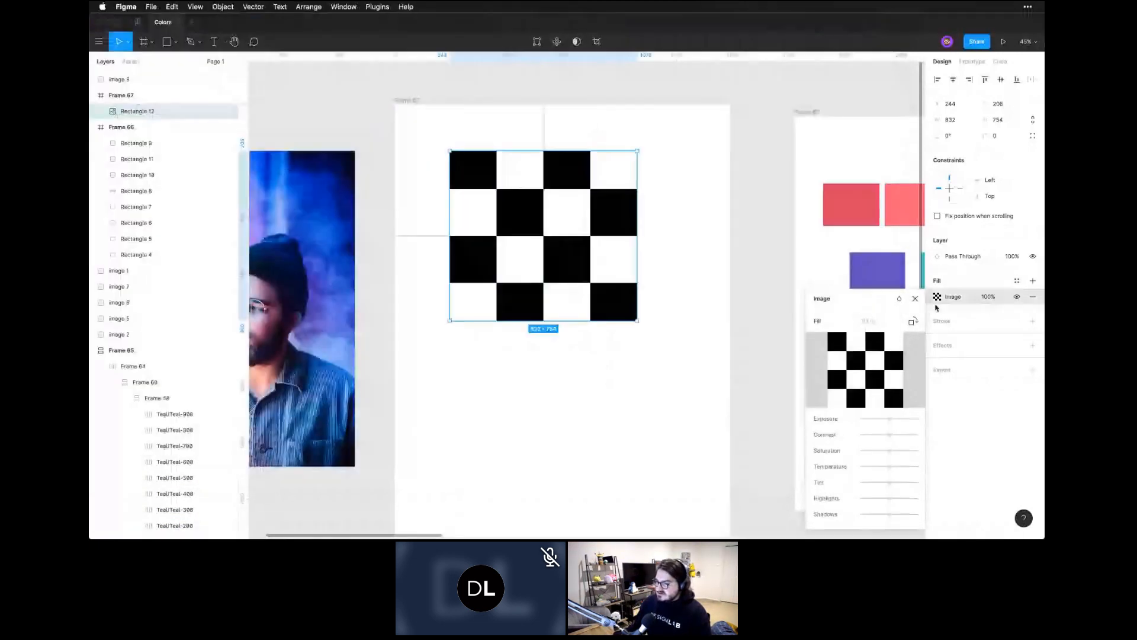
{"action": "left_click", "coordinate": [871, 371]}
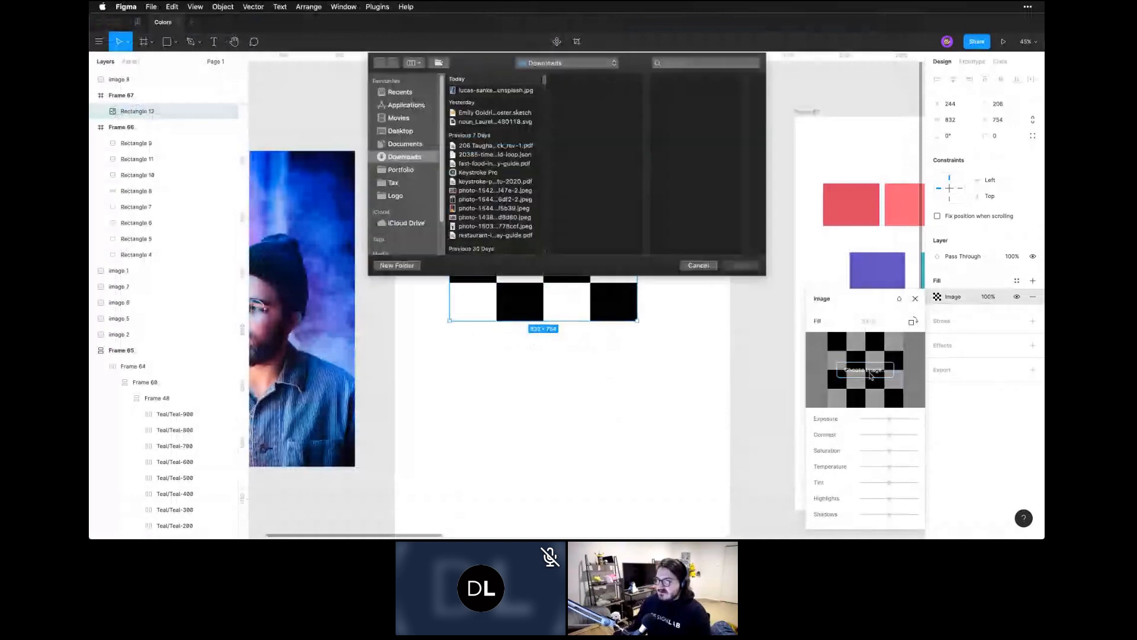
{"action": "left_click", "coordinate": [496, 90]}
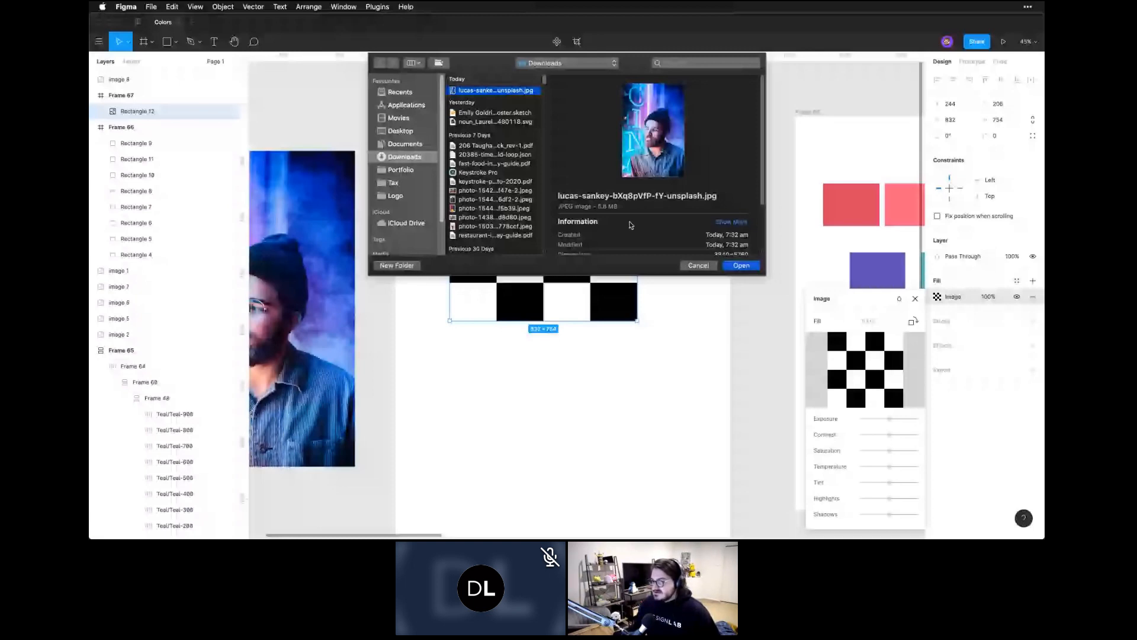
{"action": "scroll", "coordinate": [681, 237], "scroll_direction": "down", "scroll_amount": 1}
{"action": "scroll", "coordinate": [723, 247], "scroll_direction": "down", "scroll_amount": 2}
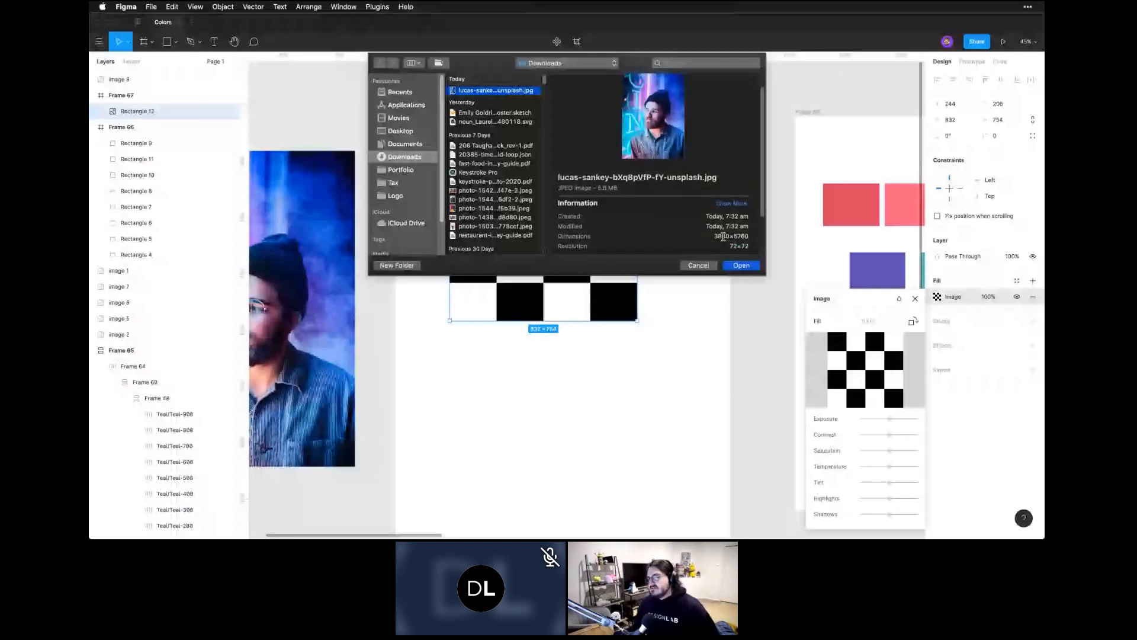
{"action": "left_click", "coordinate": [741, 265]}
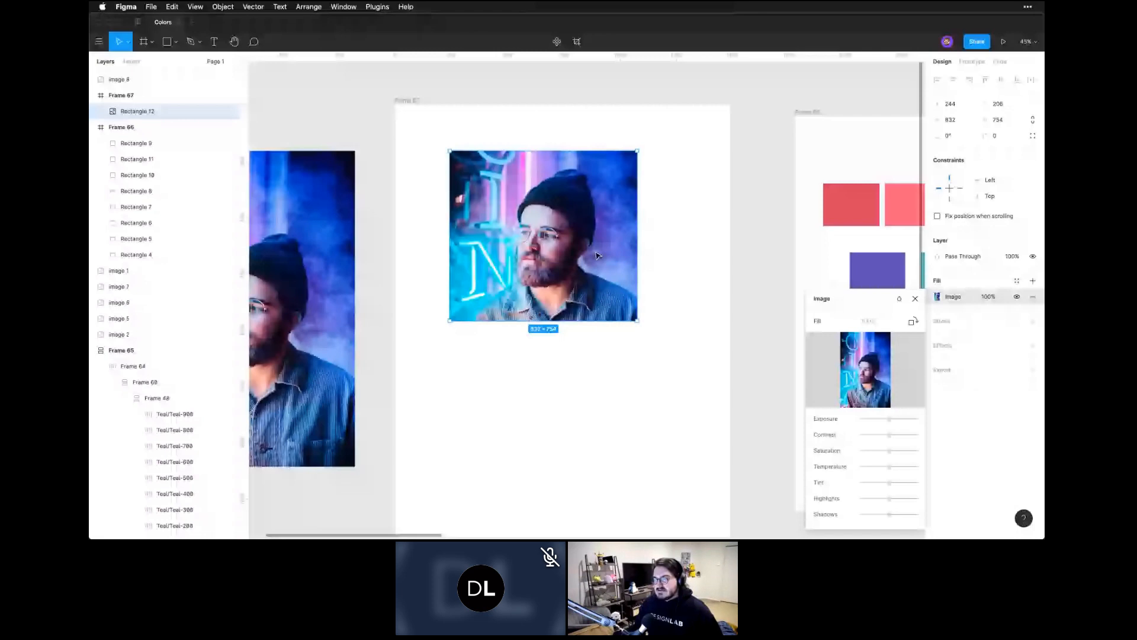
Resize the photo-filled rectangle through tall and wide proportions in Fill mode, ending at about 789 × 982
{"action": "left_click_drag", "start_coordinate": [637, 320], "coordinate": [619, 364]}
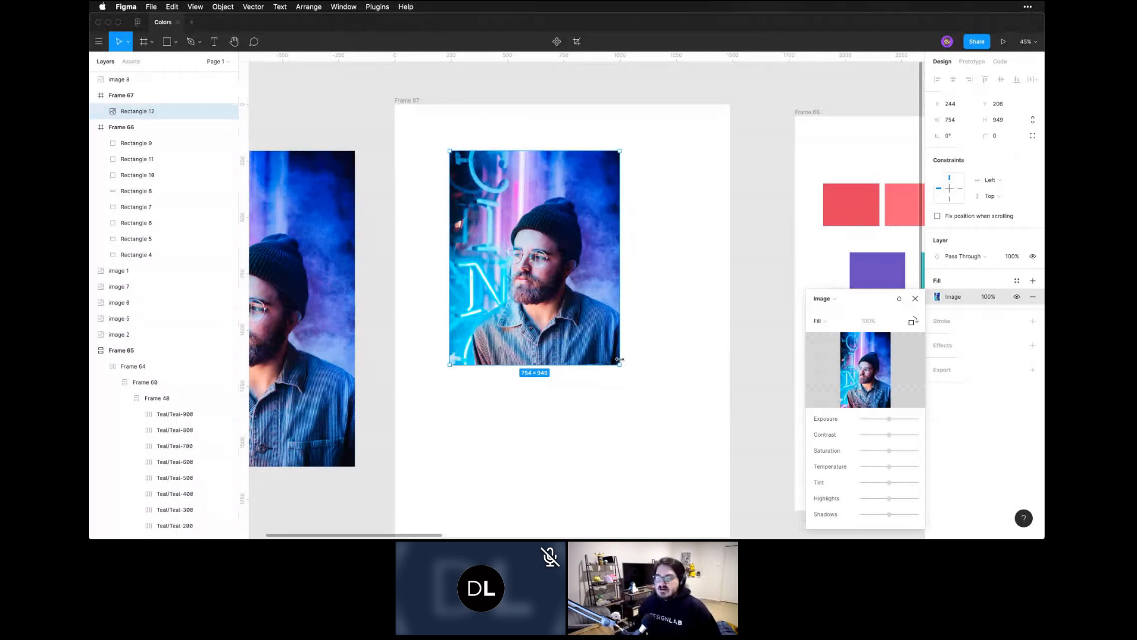
{"action": "left_click_drag", "start_coordinate": [621, 364], "coordinate": [662, 321]}
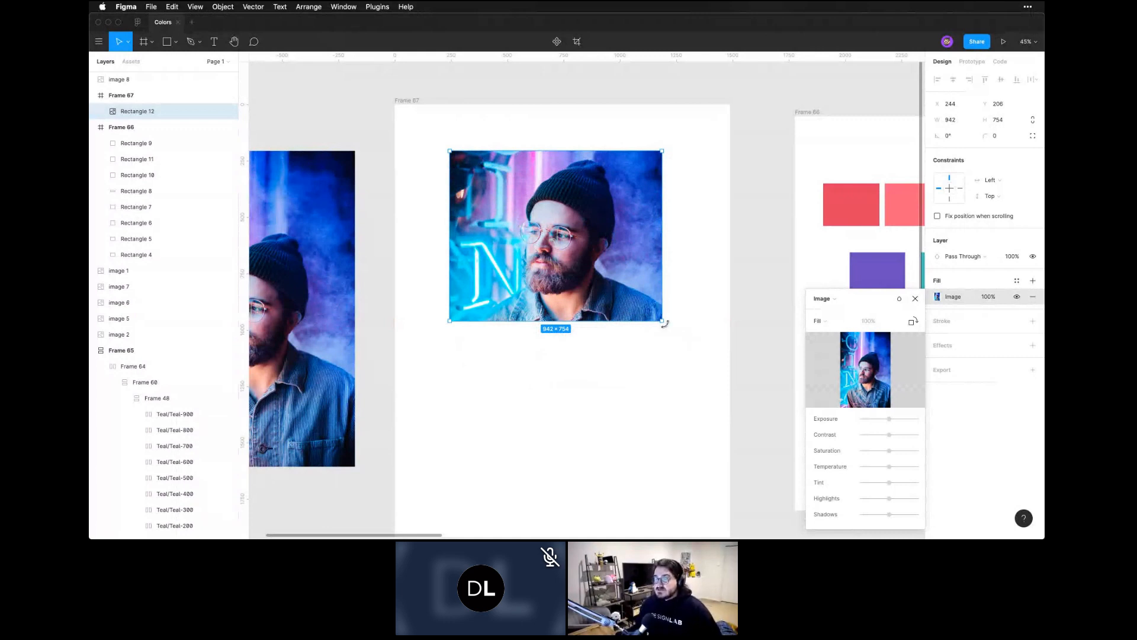
{"action": "left_click_drag", "start_coordinate": [662, 320], "coordinate": [608, 372]}
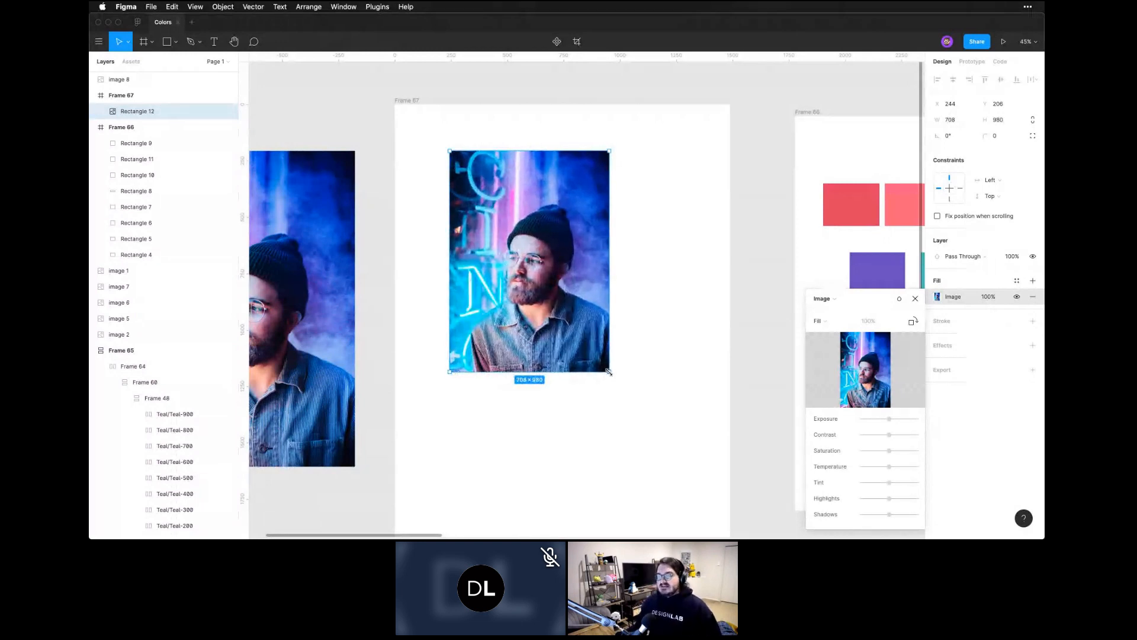
{"action": "left_click_drag", "start_coordinate": [608, 372], "coordinate": [628, 372]}
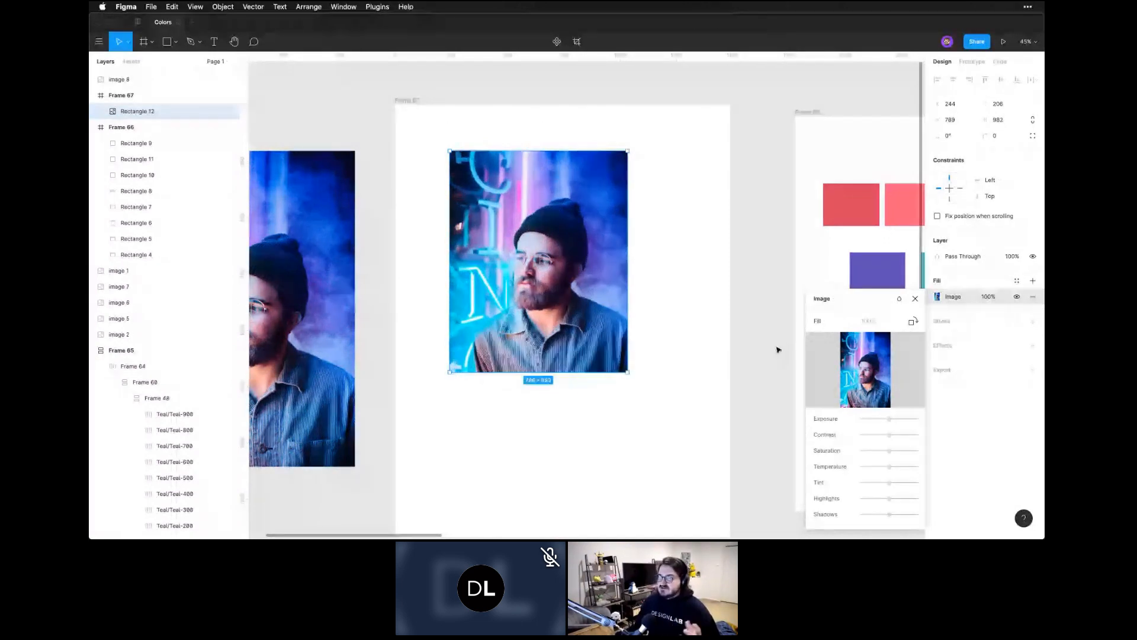
Change the image fill's scaling mode to Fit and resize the rectangle to about 798 × 392
{"action": "left_click", "coordinate": [825, 320]}
{"action": "left_click", "coordinate": [827, 336]}
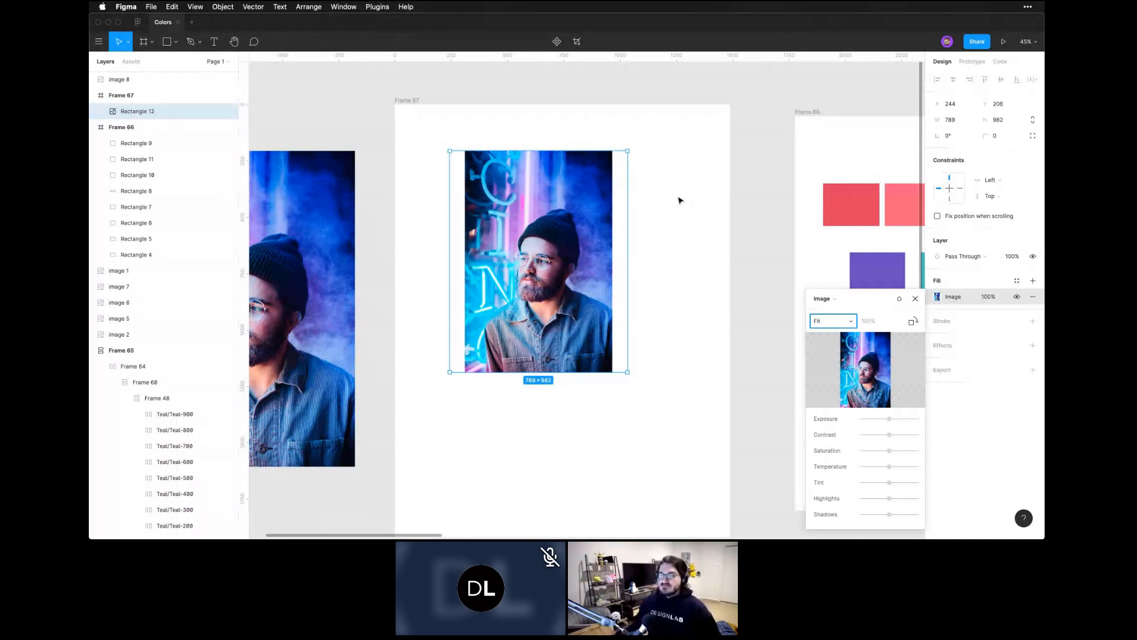
{"action": "left_click_drag", "start_coordinate": [627, 372], "coordinate": [630, 238]}
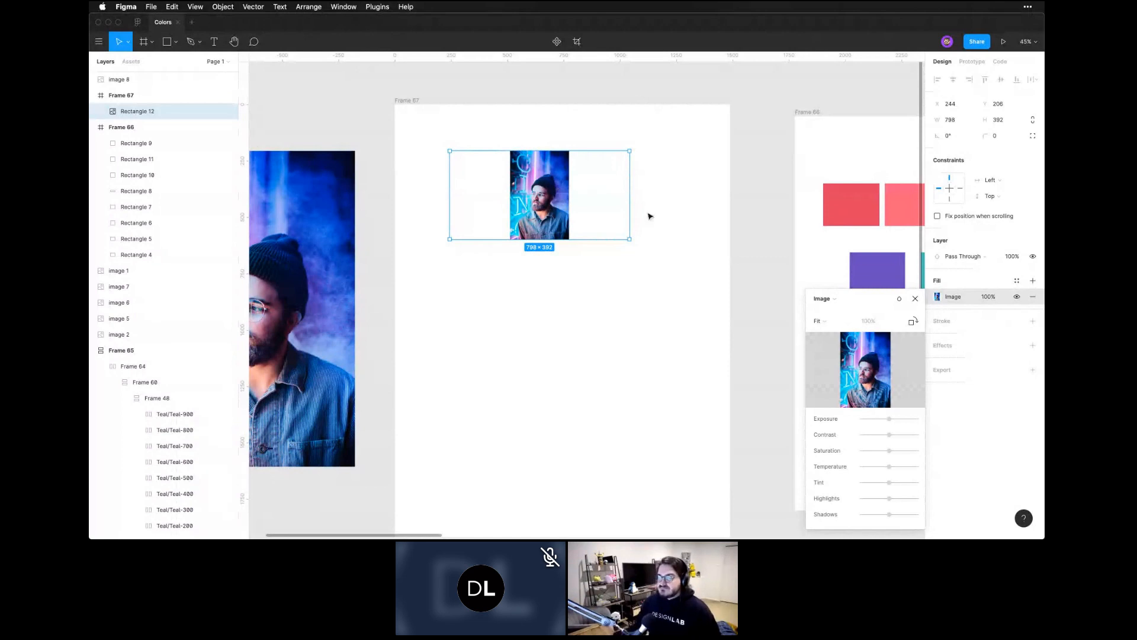
Switch the image fill to Crop and trim the empty margins on both sides of the photo, down to about 243 × 392
{"action": "left_click", "coordinate": [818, 320]}
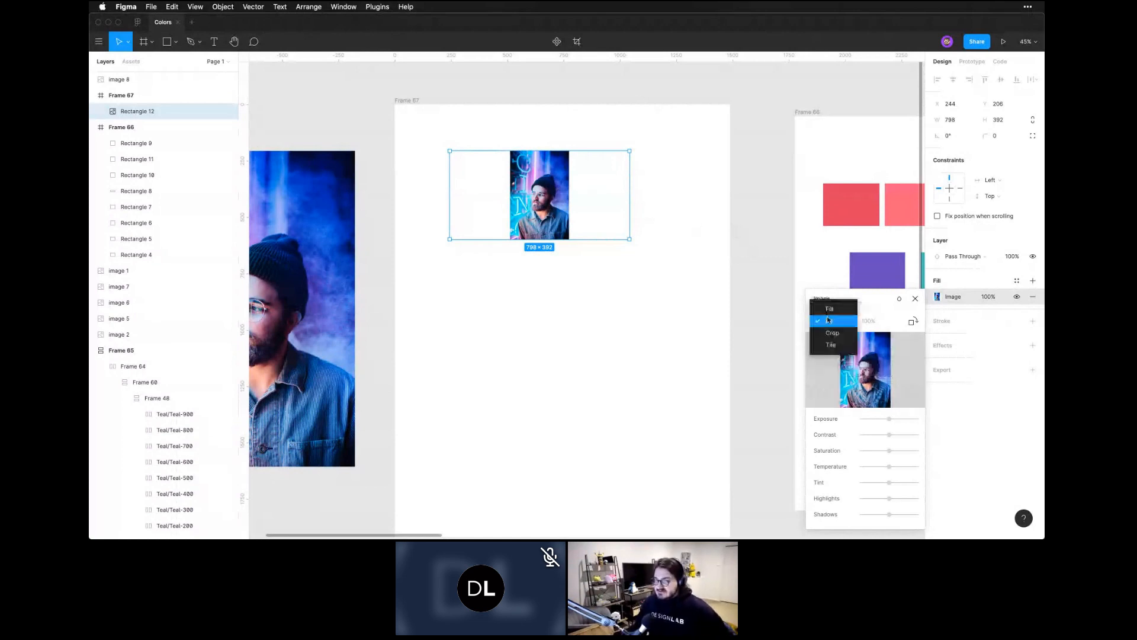
{"action": "left_click", "coordinate": [826, 334]}
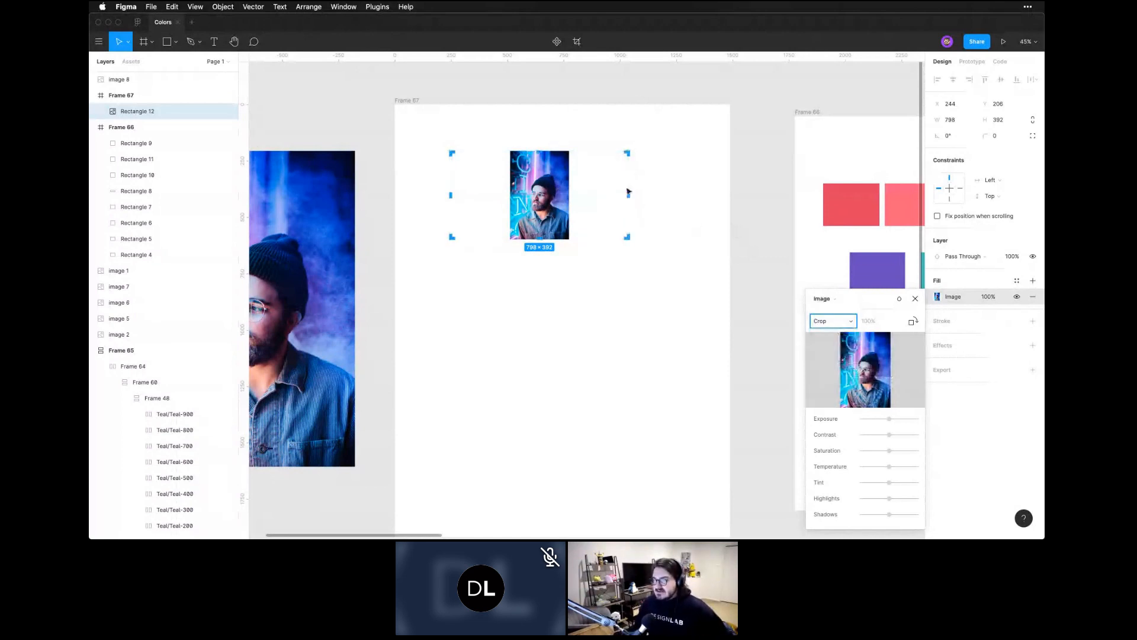
{"action": "left_click_drag", "start_coordinate": [621, 194], "coordinate": [568, 194]}
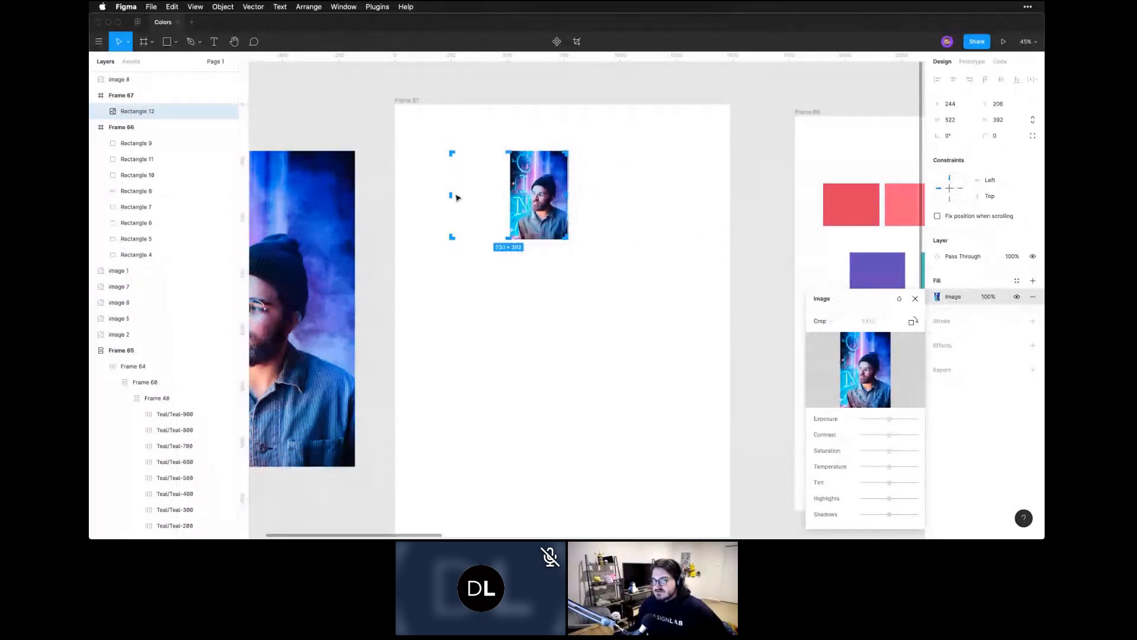
{"action": "left_click_drag", "start_coordinate": [453, 195], "coordinate": [512, 195]}
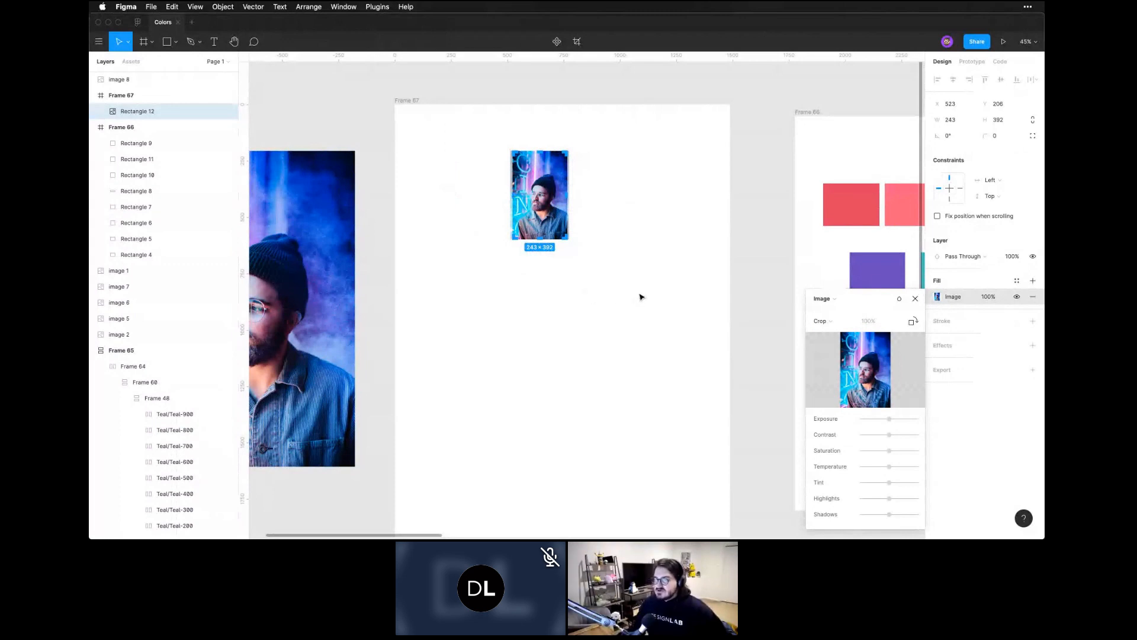
{"action": "key", "text": "Return"}
{"action": "left_click", "coordinate": [628, 284]}
Enlarge the cropped photo rectangle to about 561 × 1179
{"action": "left_click", "coordinate": [552, 220]}
{"action": "left_click_drag", "start_coordinate": [567, 239], "coordinate": [639, 416]}
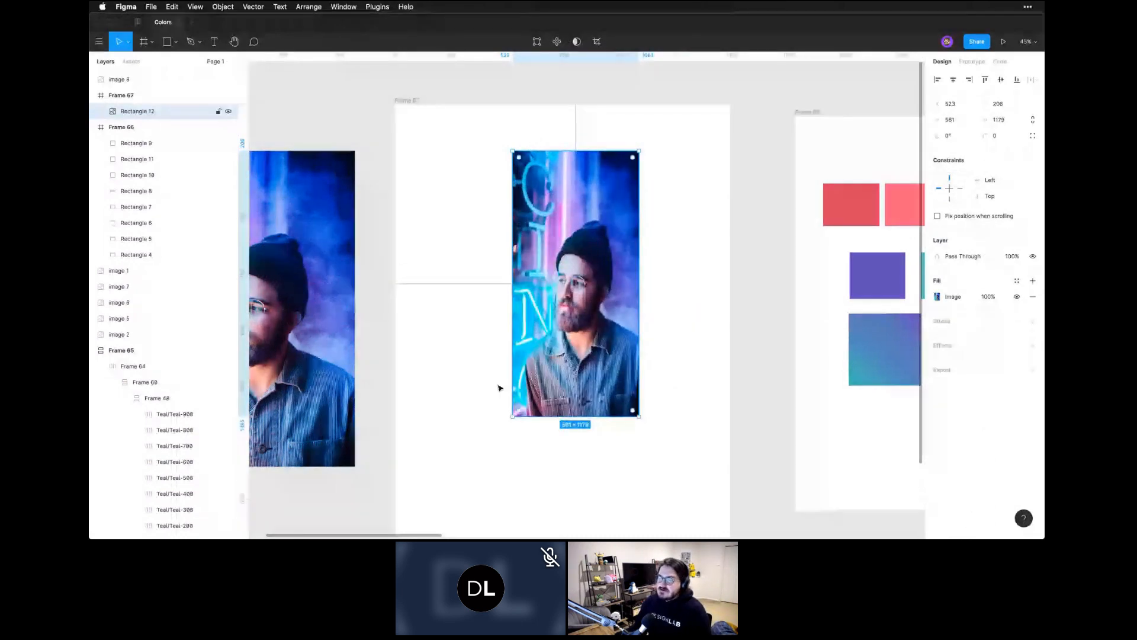
{"action": "left_click", "coordinate": [499, 388]}
Scale the standalone photo beside the frame down to about 736 × 1279 and check its image fill settings
{"action": "key", "text": "space"}
{"action": "left_click_drag", "start_coordinate": [448, 323], "coordinate": [696, 302]}
{"action": "left_click", "coordinate": [563, 367]}
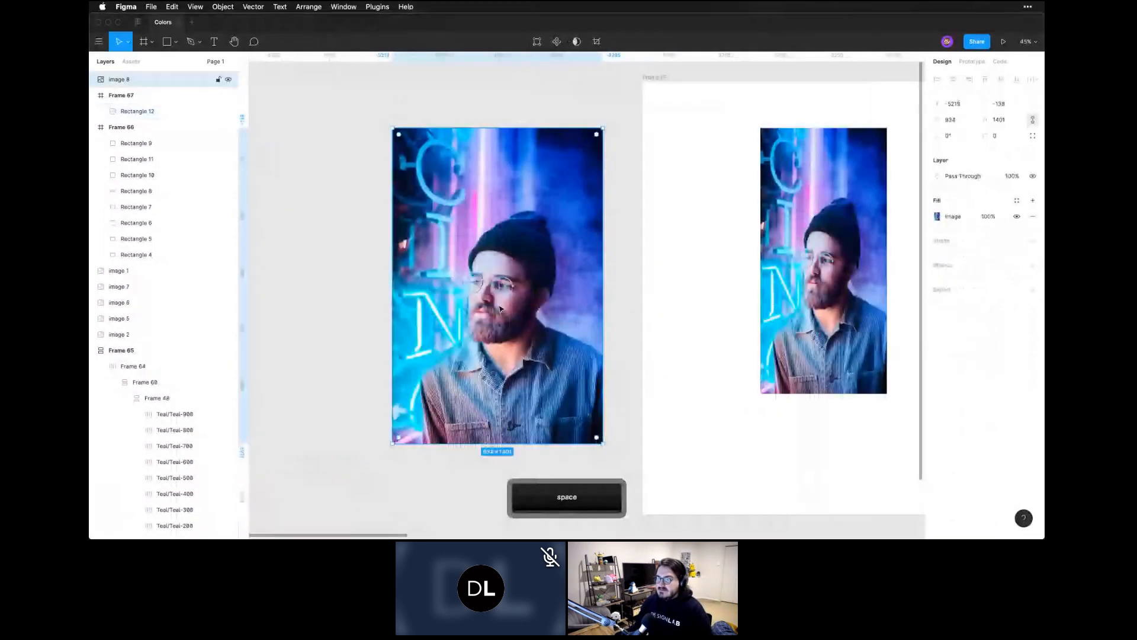
{"action": "left_click_drag", "start_coordinate": [602, 443], "coordinate": [557, 417]}
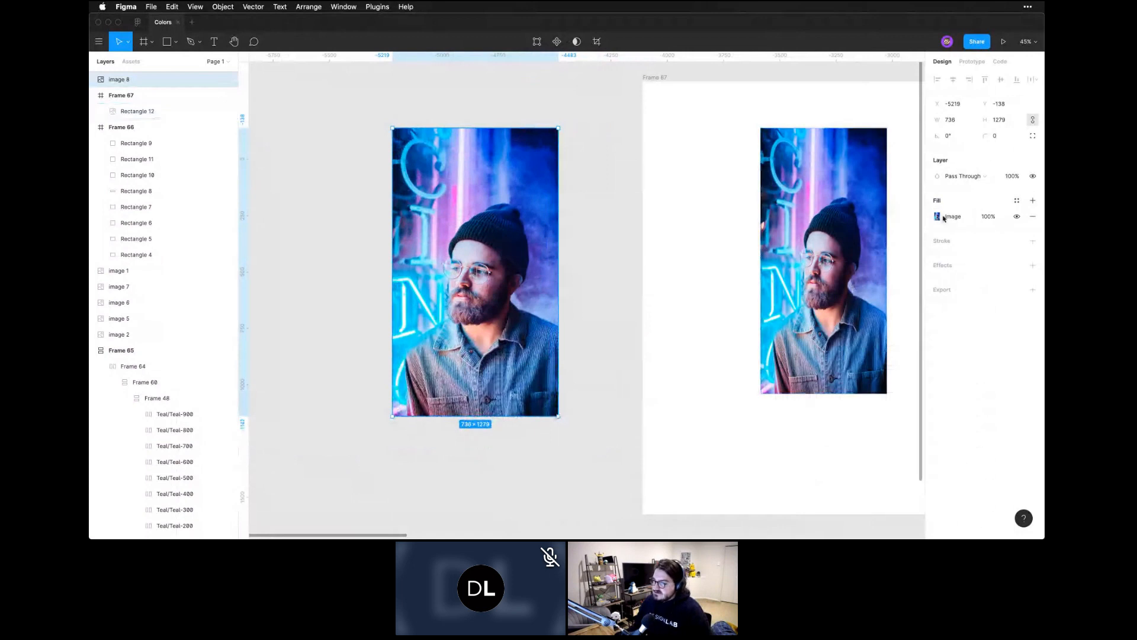
{"action": "left_click", "coordinate": [937, 216]}
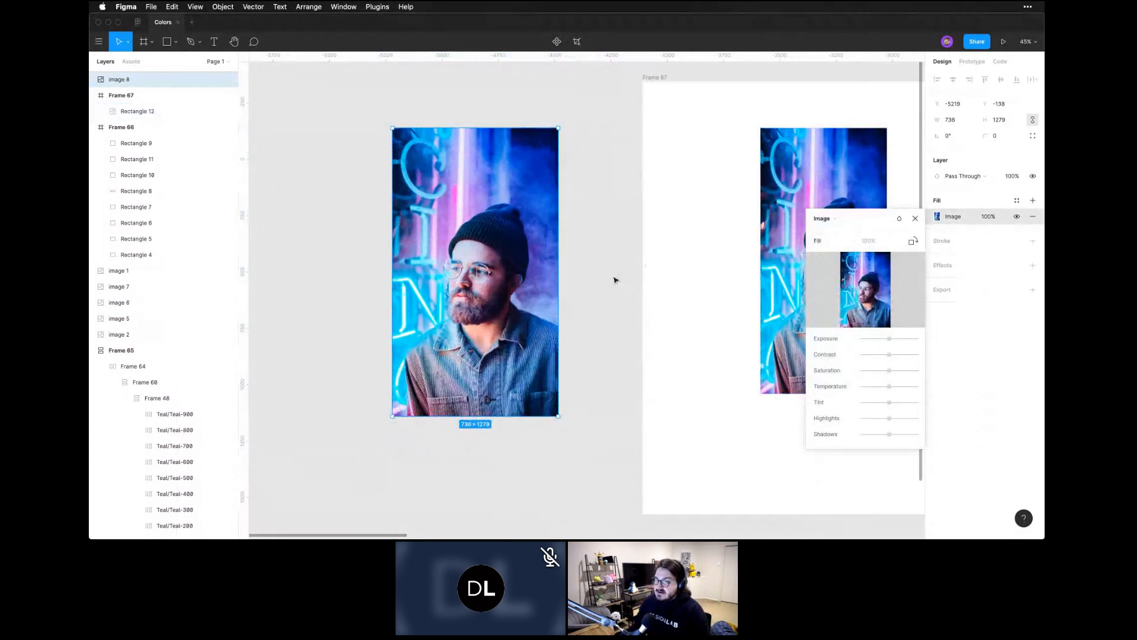
{"action": "key", "text": "Escape"}
Set the framed photo rectangle's image fill to Tile with a tile scale of 10%
{"action": "scroll", "coordinate": [736, 320], "scroll_direction": "right", "scroll_amount": 5}
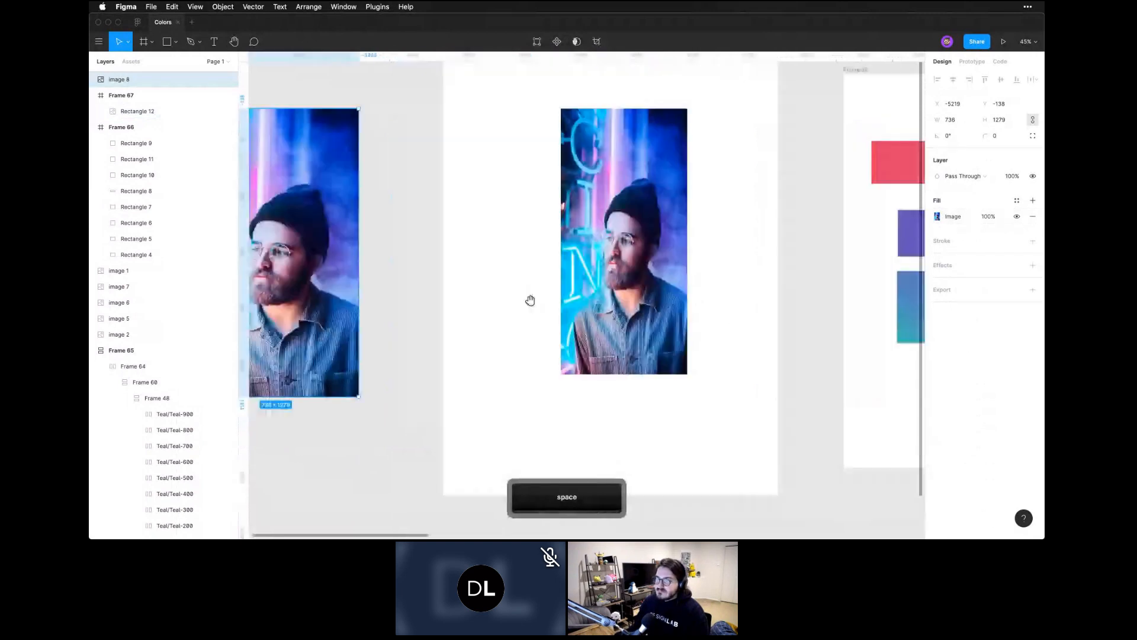
{"action": "left_click", "coordinate": [621, 266]}
{"action": "left_click", "coordinate": [937, 296]}
{"action": "left_click", "coordinate": [833, 322]}
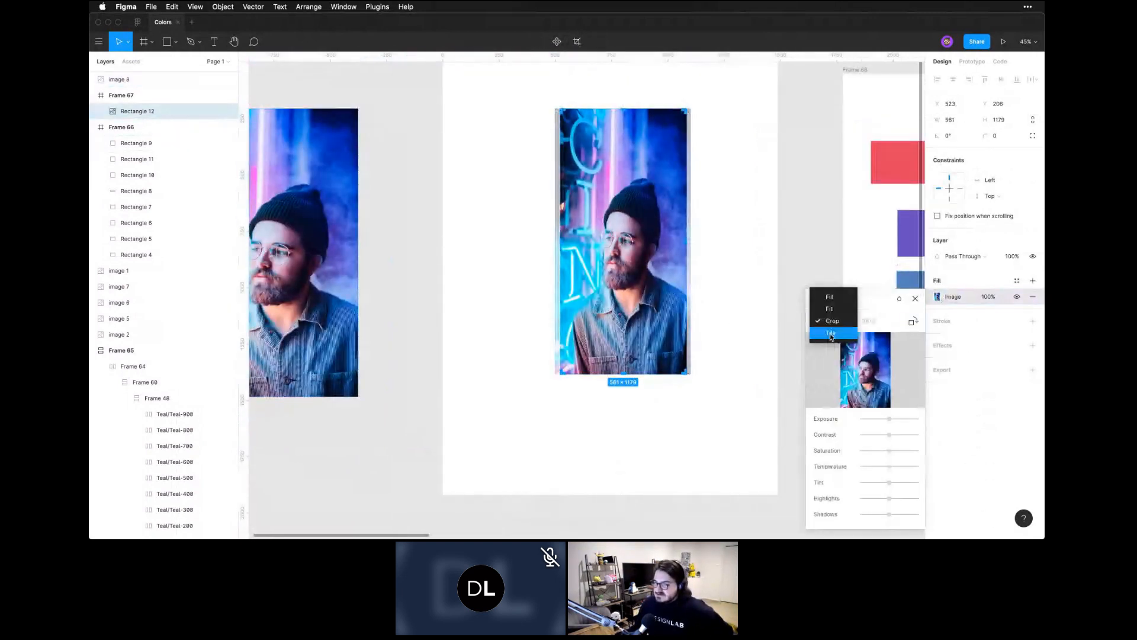
{"action": "left_click", "coordinate": [830, 334]}
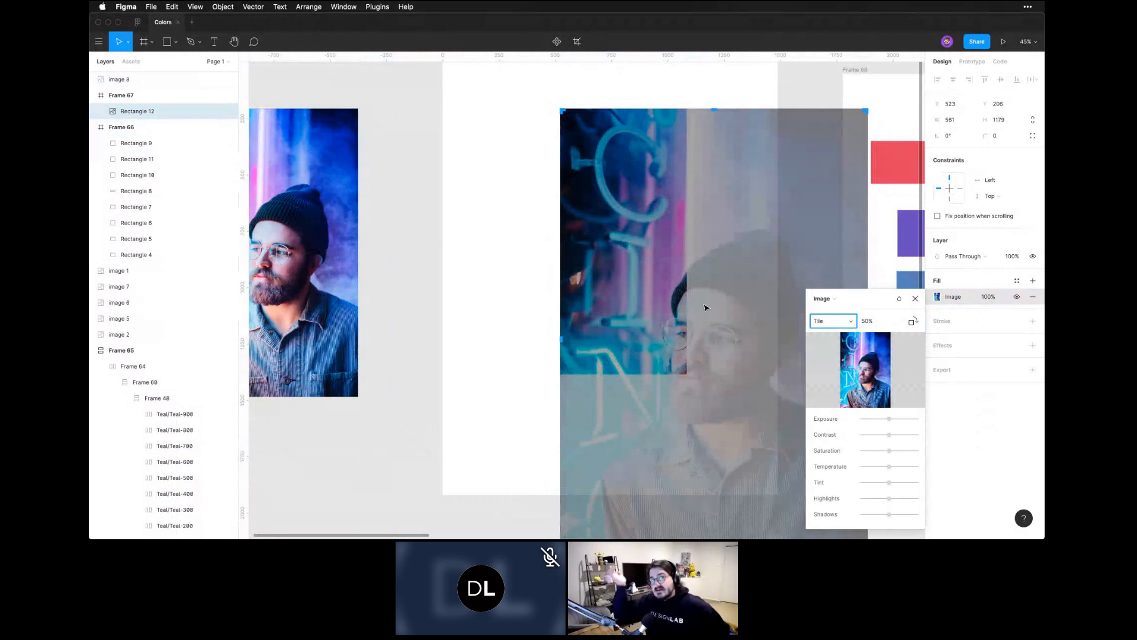
{"action": "left_click", "coordinate": [869, 320]}
{"action": "type", "text": "10"}
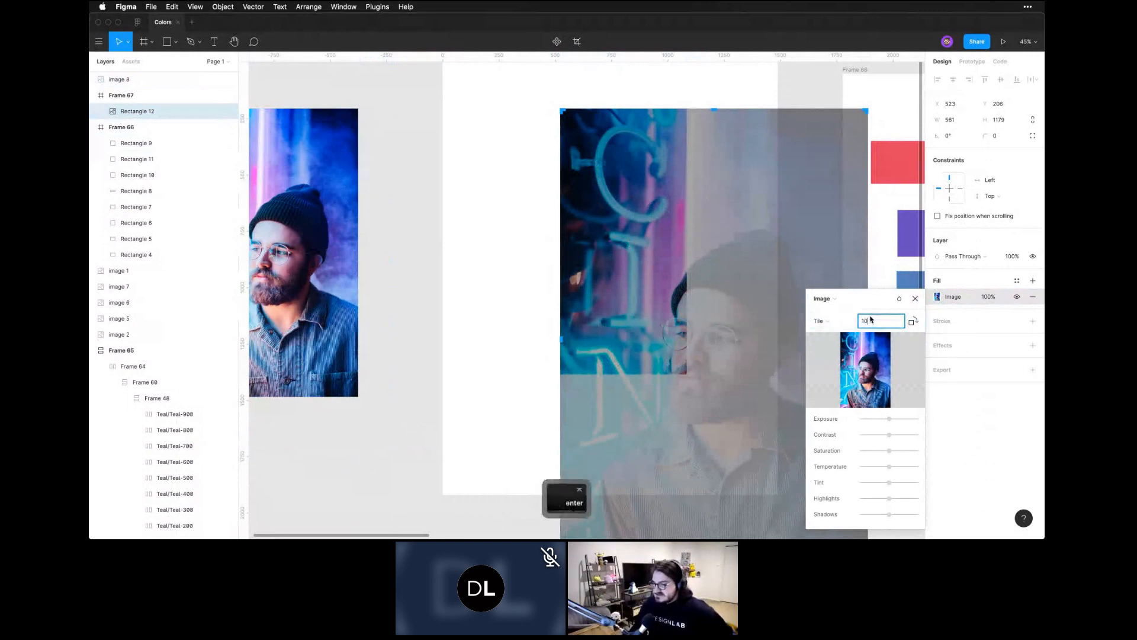
{"action": "key", "text": "Return"}
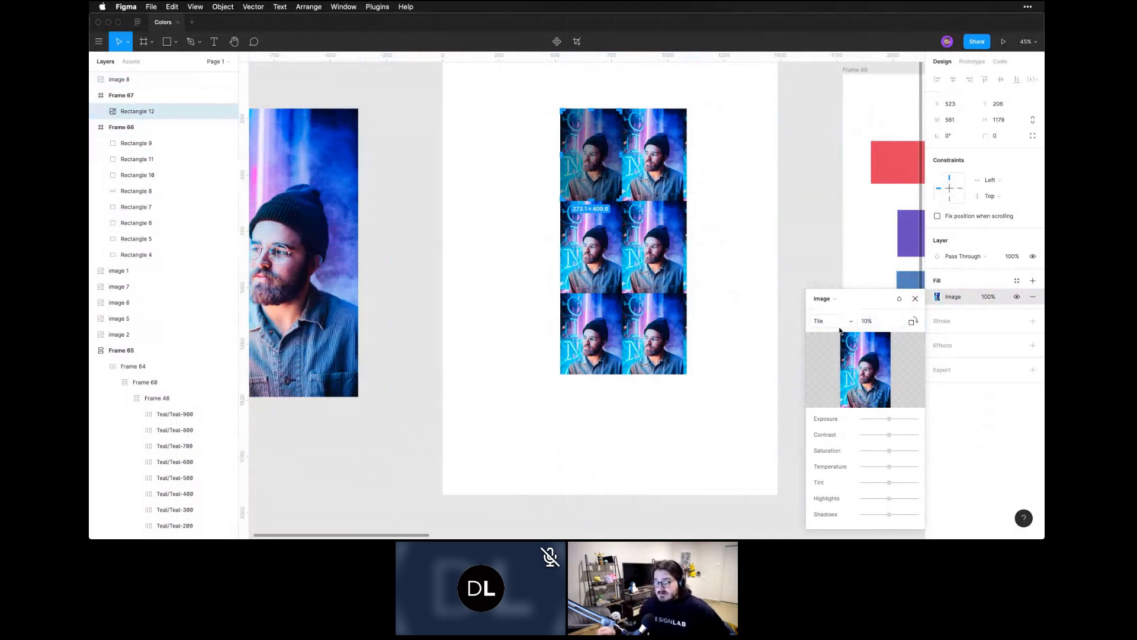
{"action": "key", "text": "Escape"}
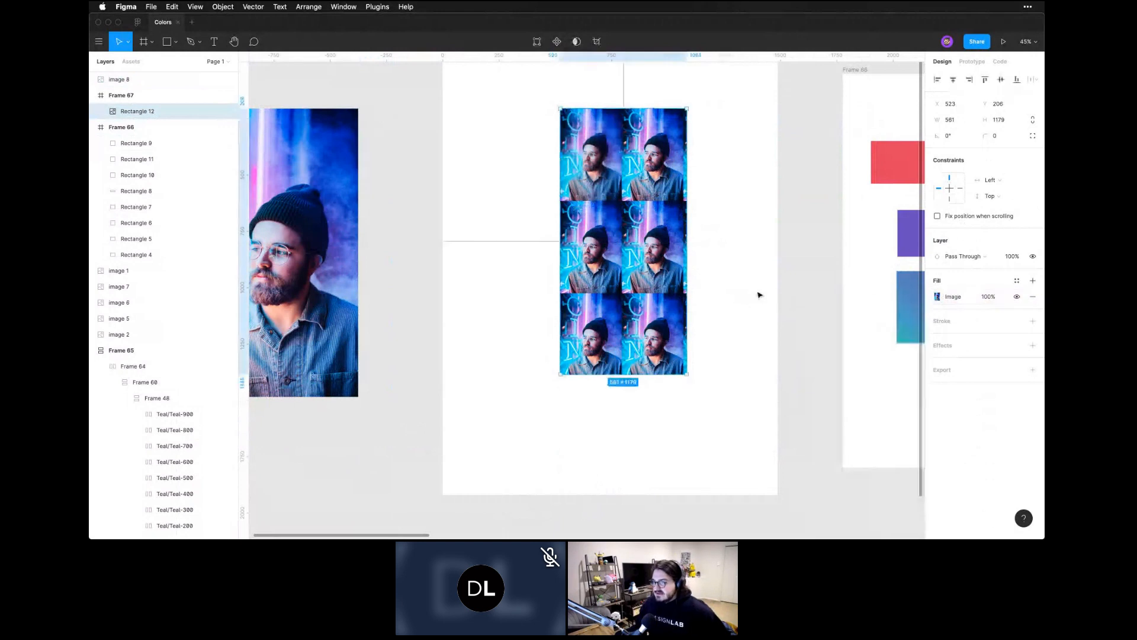
Extend the tiled rectangle across the full width of its frame, to about 1488 × 1612
{"action": "left_click_drag", "start_coordinate": [687, 374], "coordinate": [777, 478]}
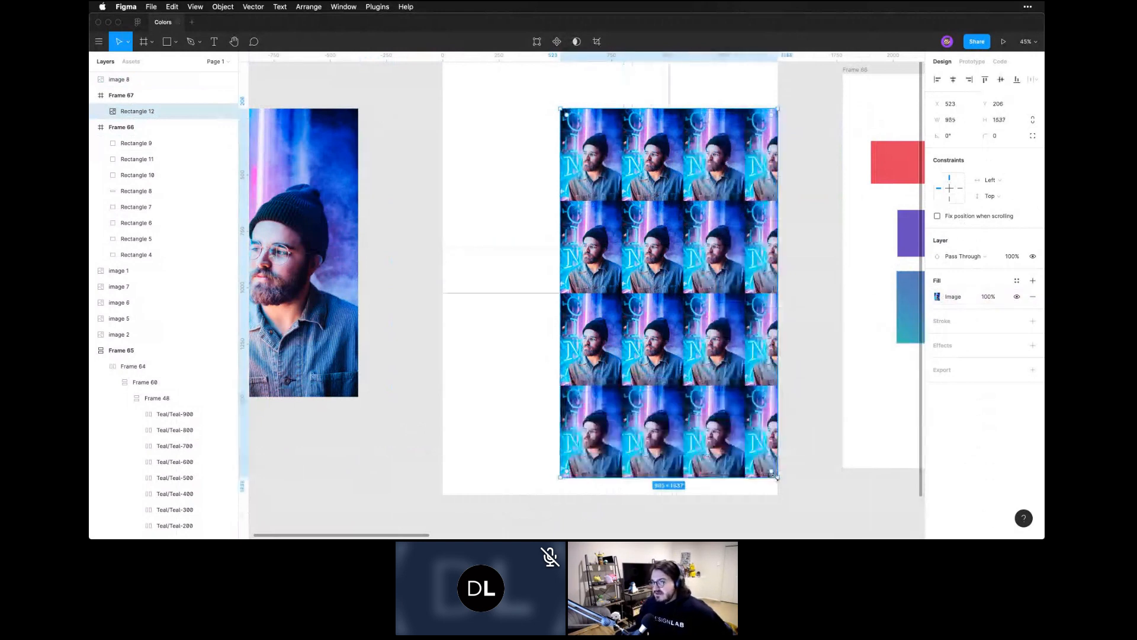
{"action": "left_click_drag", "start_coordinate": [561, 109], "coordinate": [440, 113]}
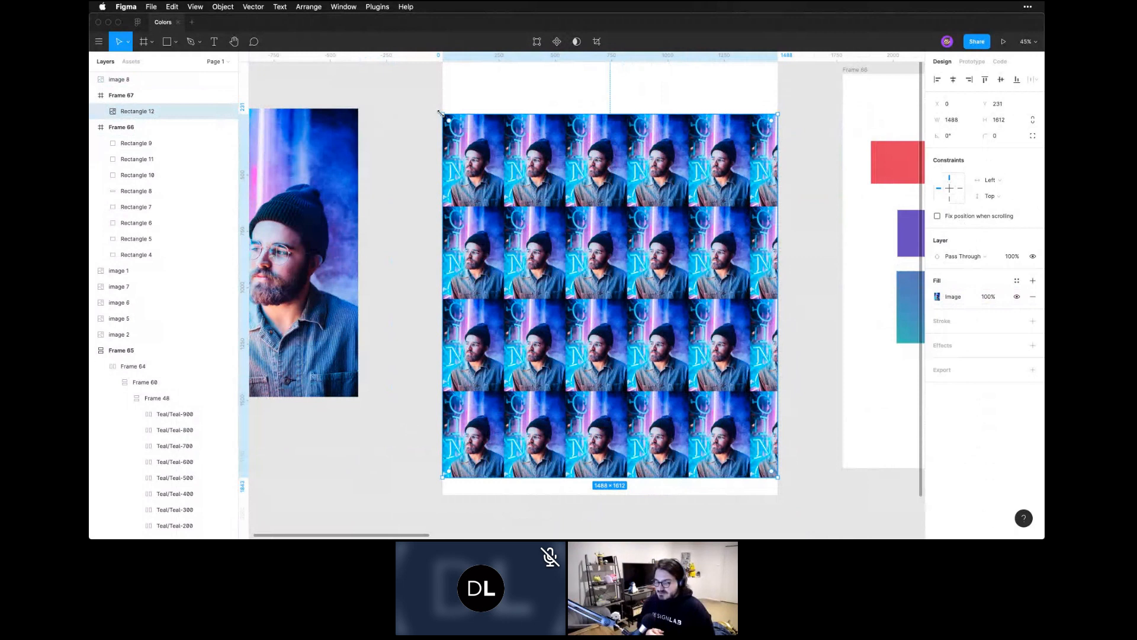
Switch the tiled rectangle's image fill back to Fill mode and shrink the rectangle to about 558 × 1227
{"action": "left_click", "coordinate": [941, 297]}
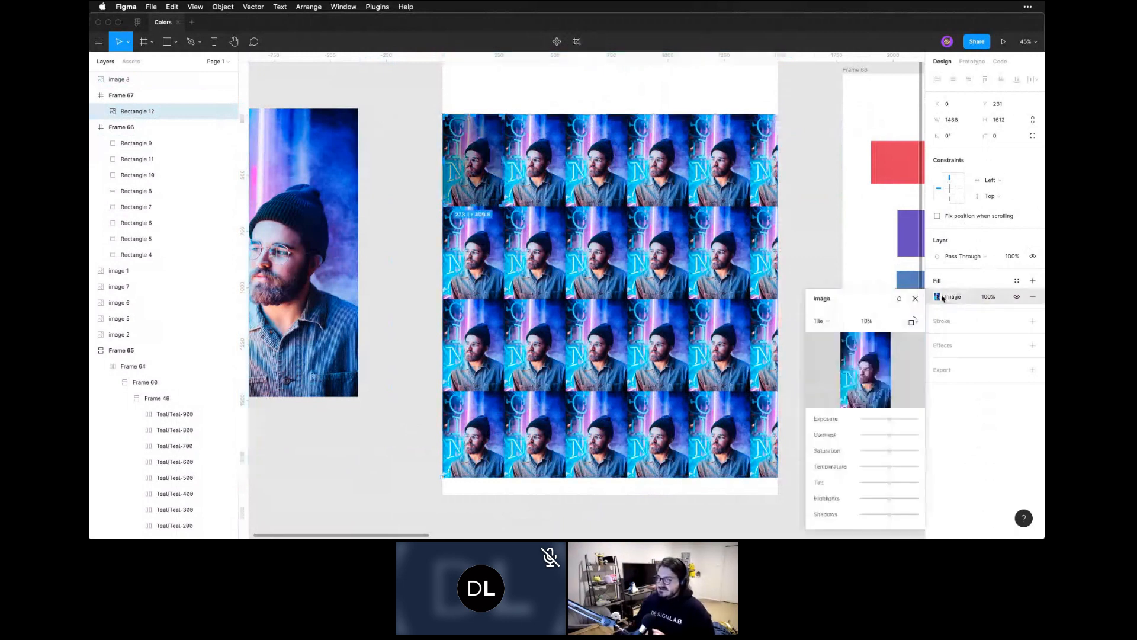
{"action": "left_click", "coordinate": [825, 321]}
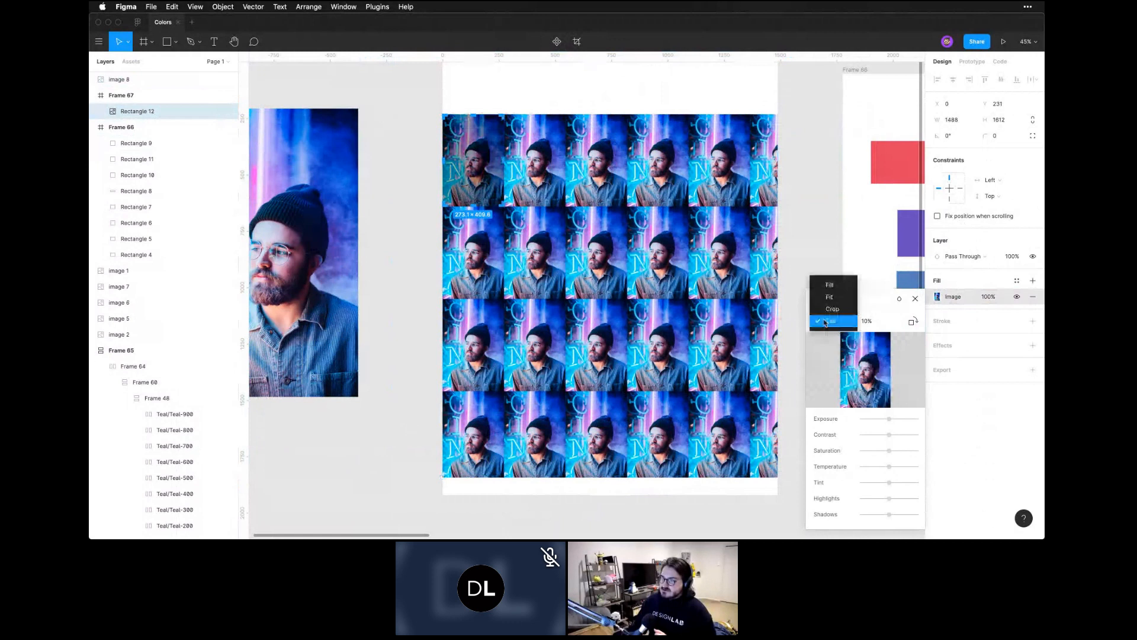
{"action": "left_click", "coordinate": [831, 286]}
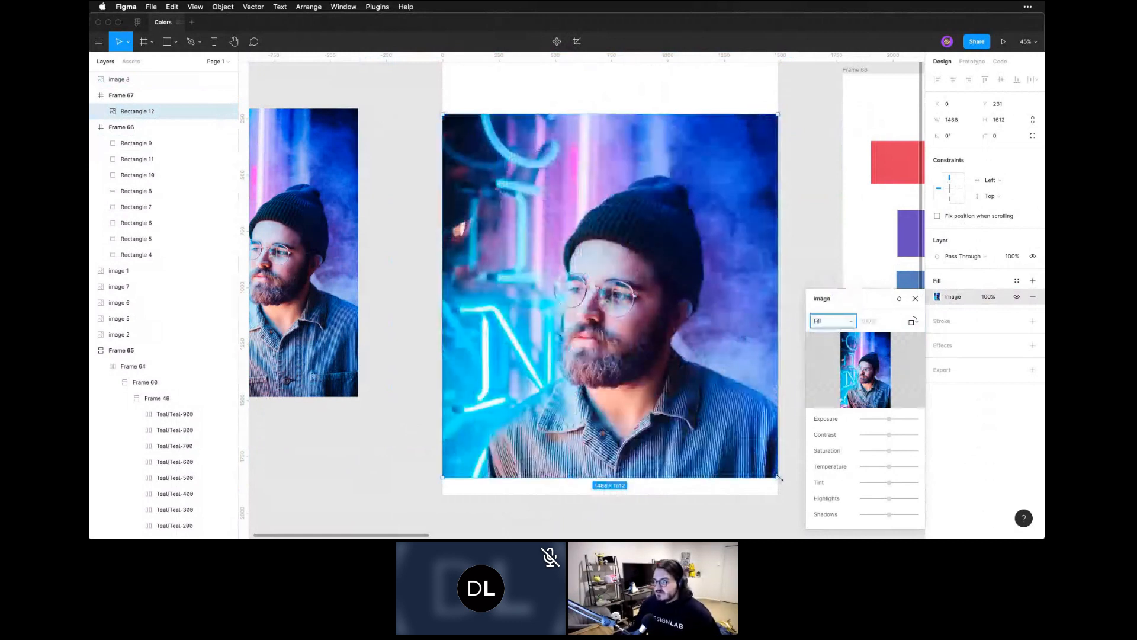
{"action": "left_click_drag", "start_coordinate": [779, 478], "coordinate": [623, 373]}
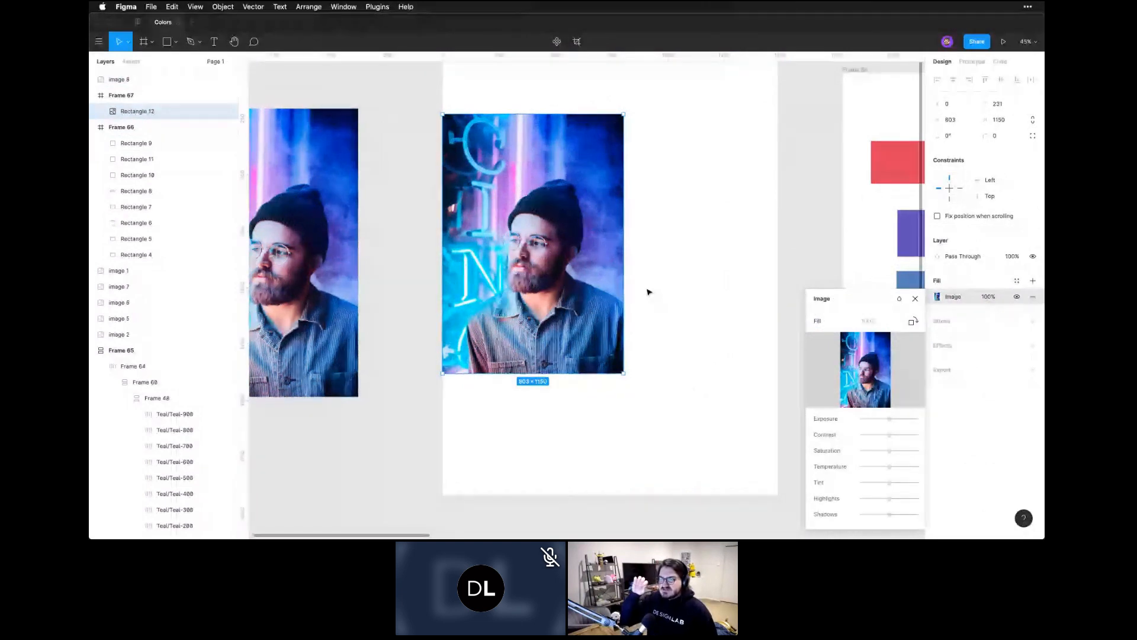
{"action": "left_click_drag", "start_coordinate": [624, 373], "coordinate": [568, 391]}
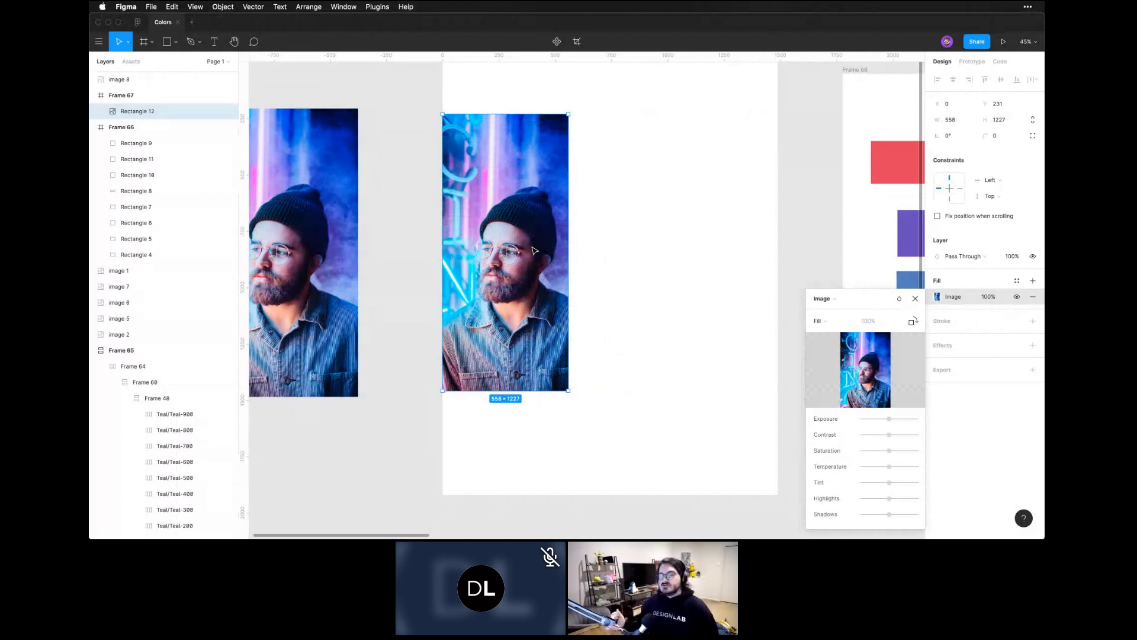
{"action": "key", "text": "BackSpace"}
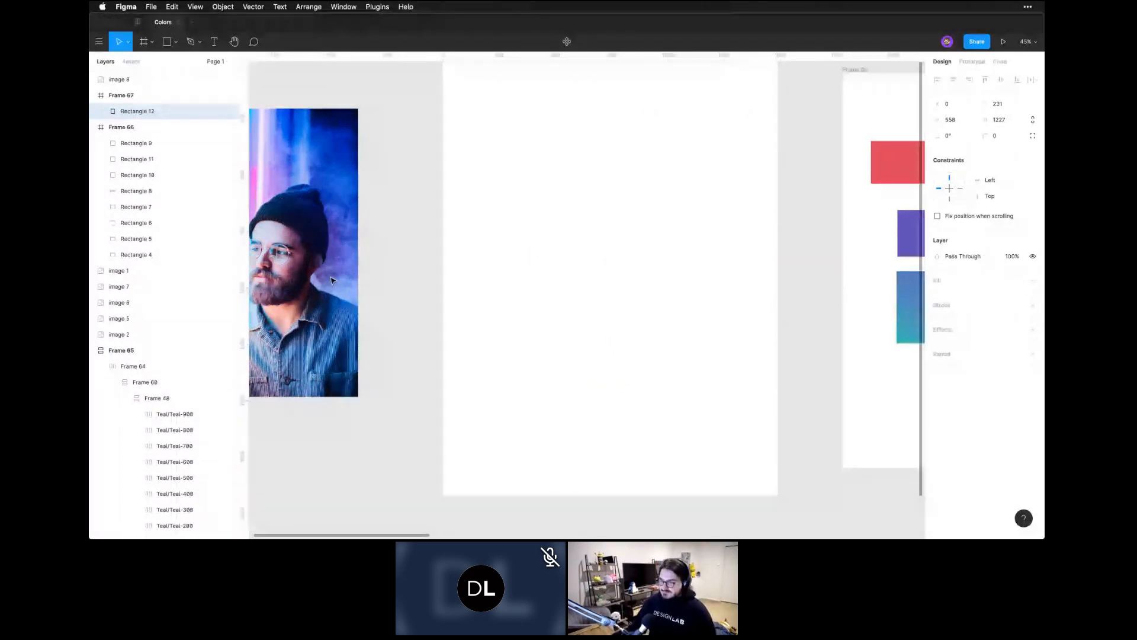
{"action": "key", "text": "super+minus"}
{"action": "key", "text": "super+minus"}
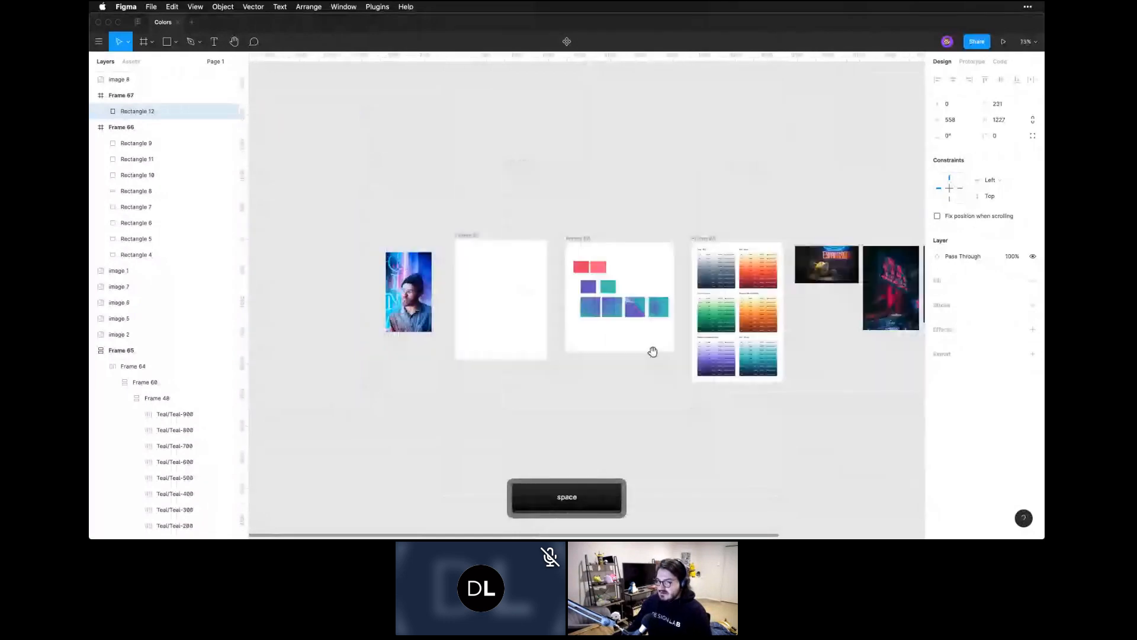
{"action": "key", "text": "super+z"}
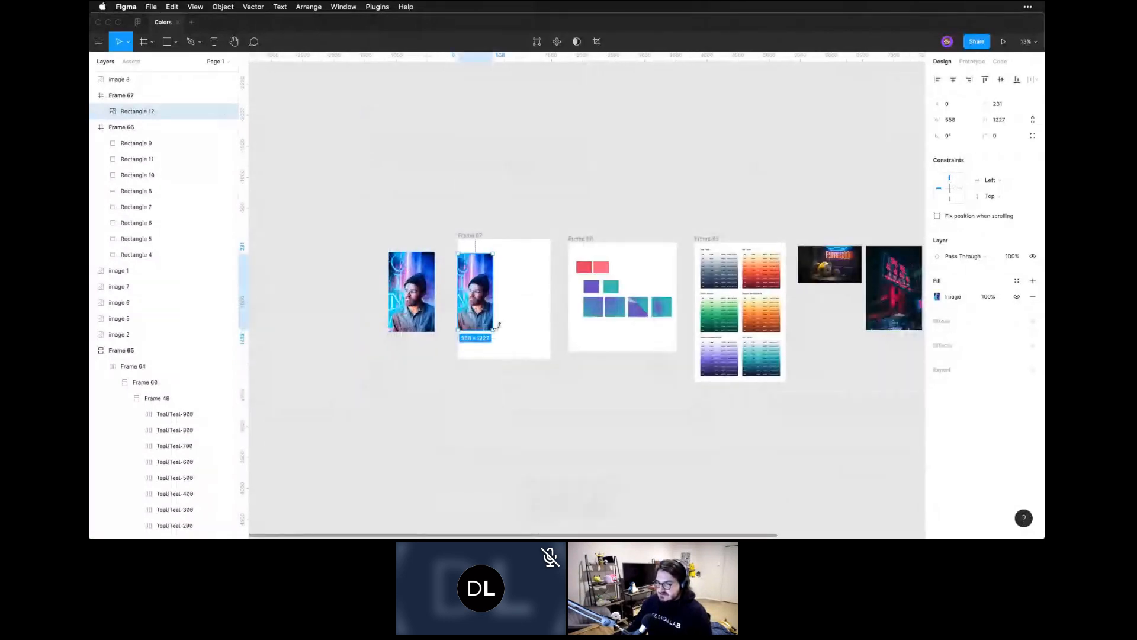
Resize the framed photo rectangle to a wide landscape shape and delete the standalone photo beside the frame
{"action": "left_click_drag", "start_coordinate": [493, 330], "coordinate": [531, 304]}
{"action": "left_click", "coordinate": [497, 357]}
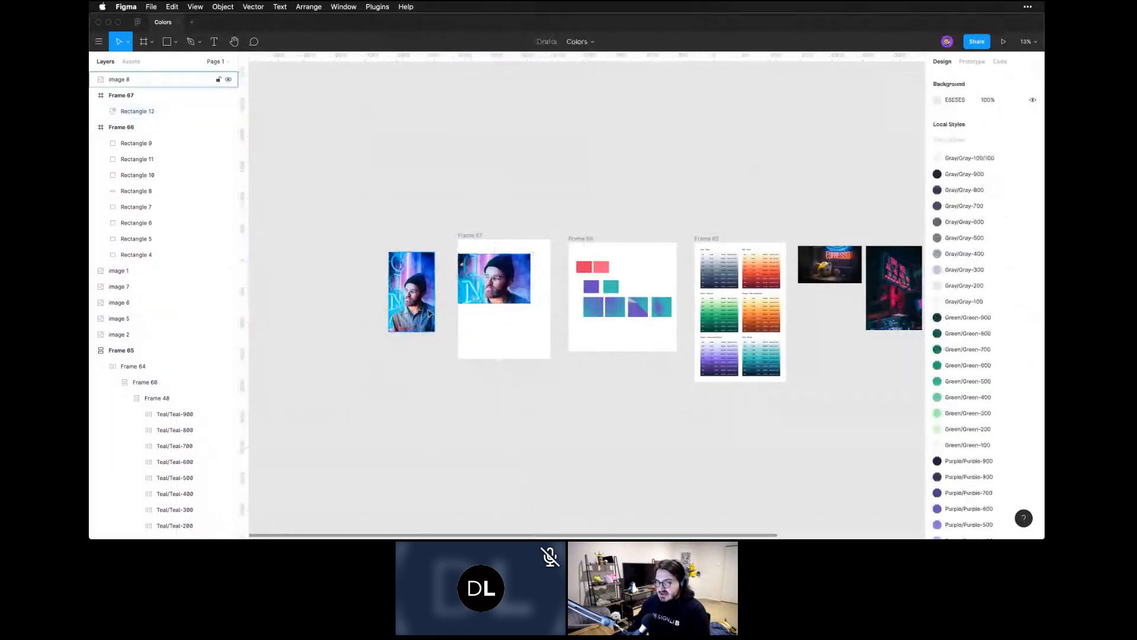
{"action": "left_click", "coordinate": [423, 314]}
{"action": "key", "text": "BackSpace"}
Examine the Gray — Base and Red — Error scales in the color palette frame, including the Gray-100 row
{"action": "key", "text": "space"}
{"action": "left_click_drag", "start_coordinate": [585, 381], "coordinate": [474, 378]}
{"action": "key", "text": "z"}
{"action": "left_click_drag", "start_coordinate": [437, 215], "coordinate": [556, 395]}
{"action": "key", "text": "space"}
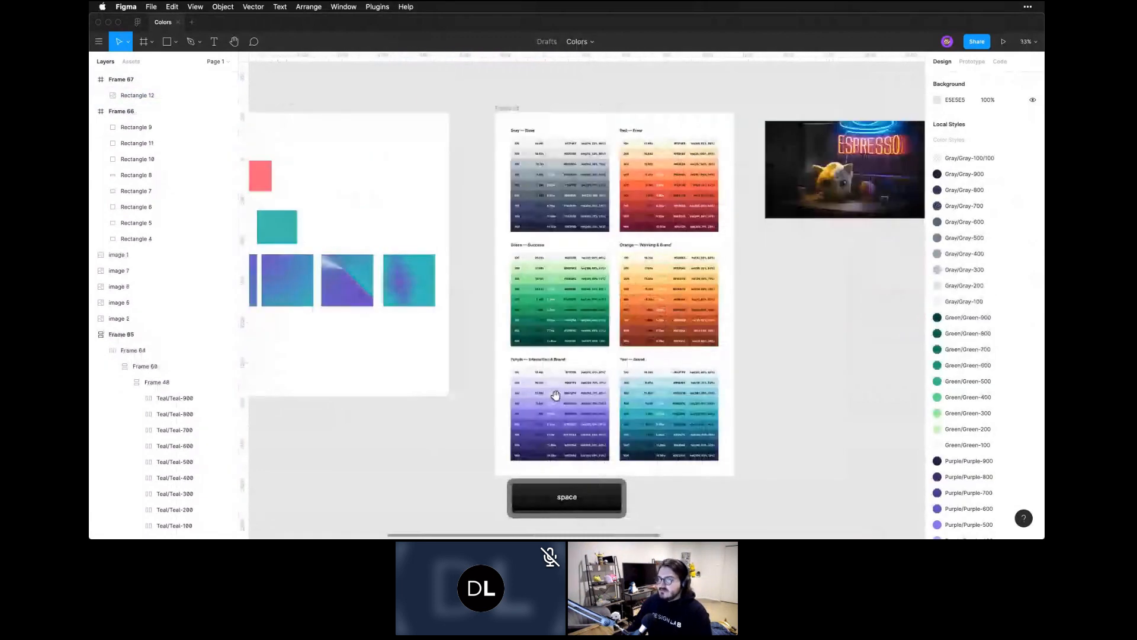
{"action": "key", "text": "z"}
{"action": "left_click_drag", "start_coordinate": [505, 134], "coordinate": [754, 369]}
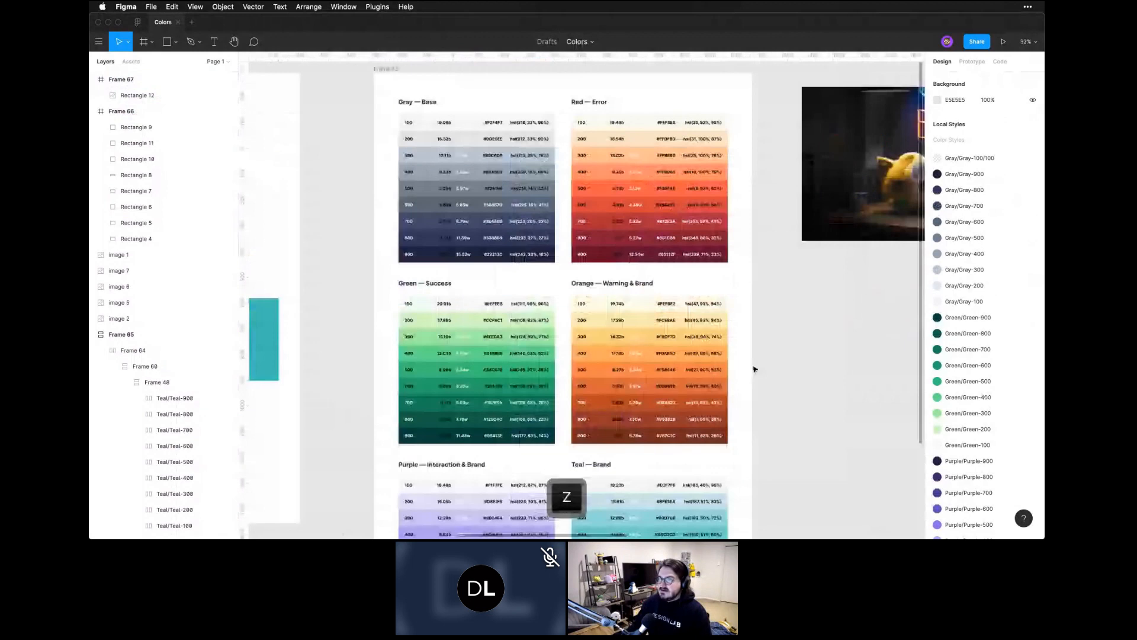
{"action": "left_click_drag", "start_coordinate": [407, 121], "coordinate": [772, 371]}
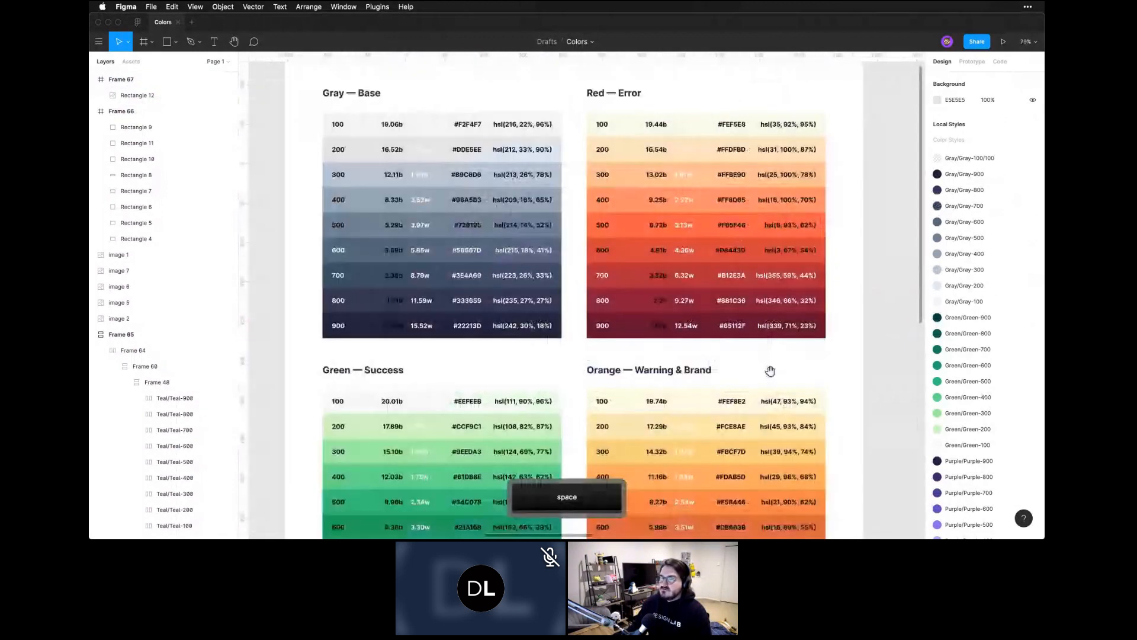
{"action": "left_click", "coordinate": [438, 126], "text": "super"}
{"action": "left_click_drag", "start_coordinate": [428, 180], "coordinate": [463, 175]}
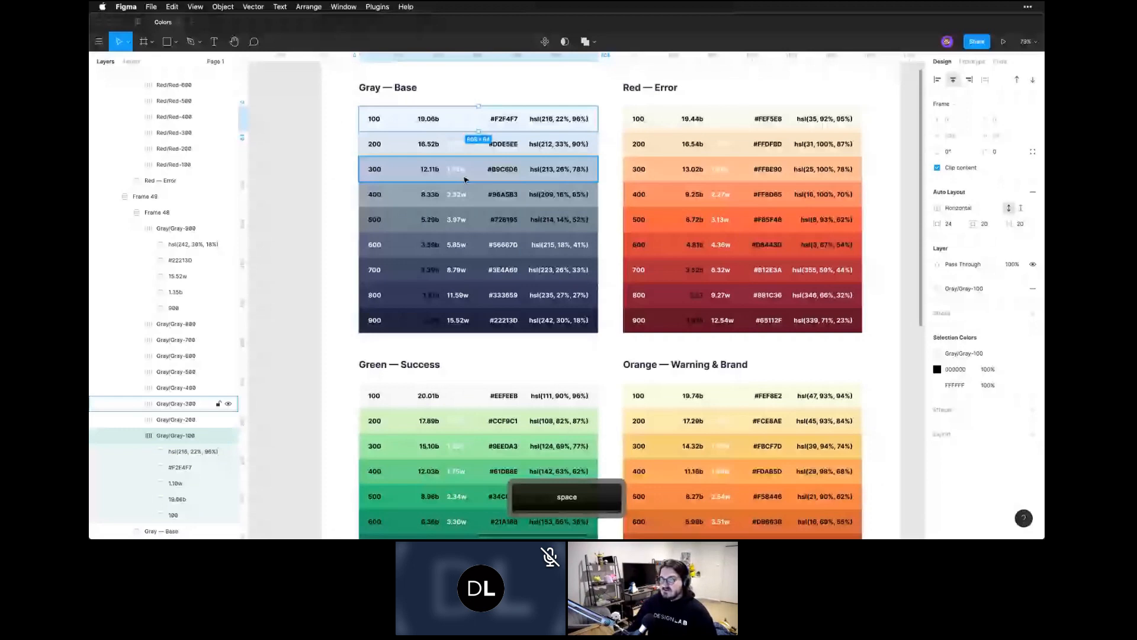
{"action": "left_click", "coordinate": [472, 355]}
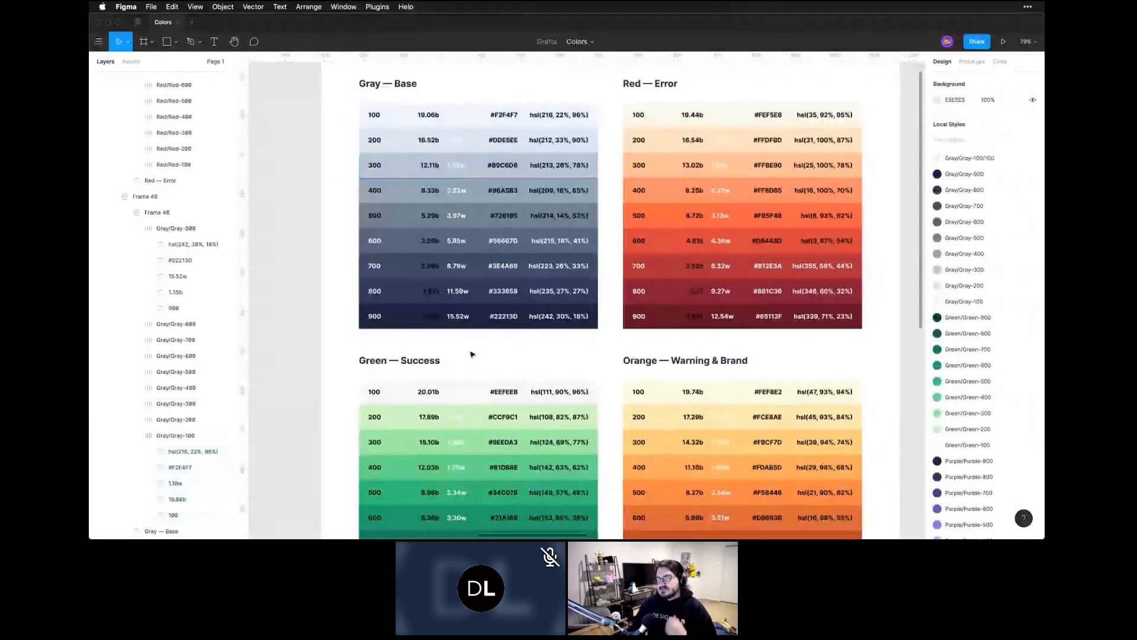
Review the remaining palette scales, from Green — Success and Orange — Warning & Brand to Purple and Teal
{"action": "scroll", "coordinate": [472, 354], "scroll_direction": "down", "scroll_amount": 2}
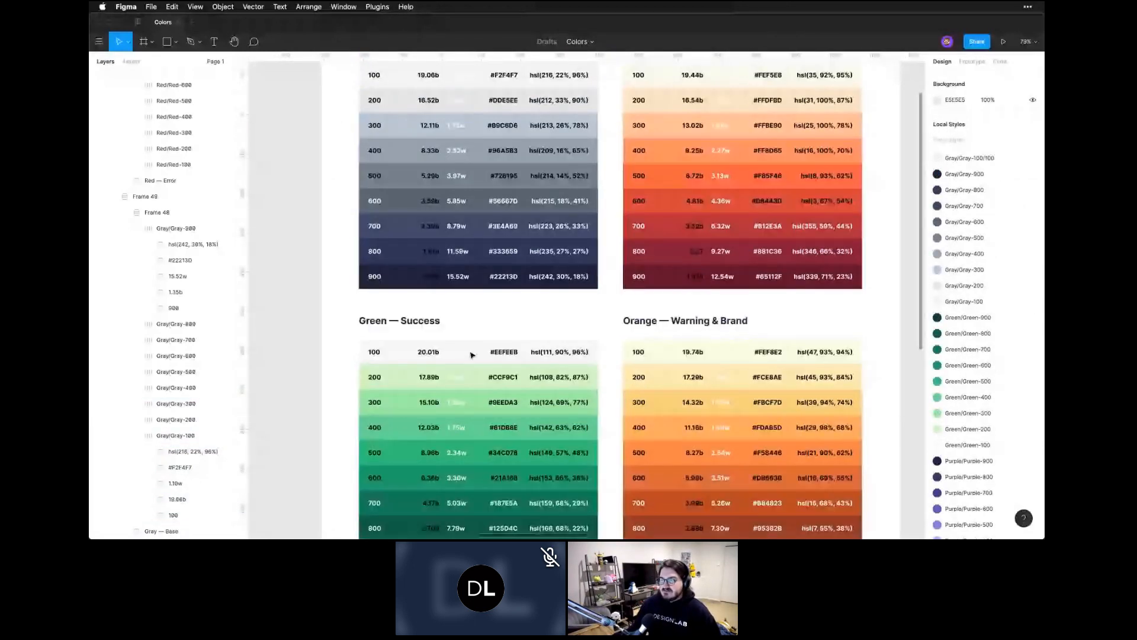
{"action": "scroll", "coordinate": [472, 354], "scroll_direction": "up", "scroll_amount": 4}
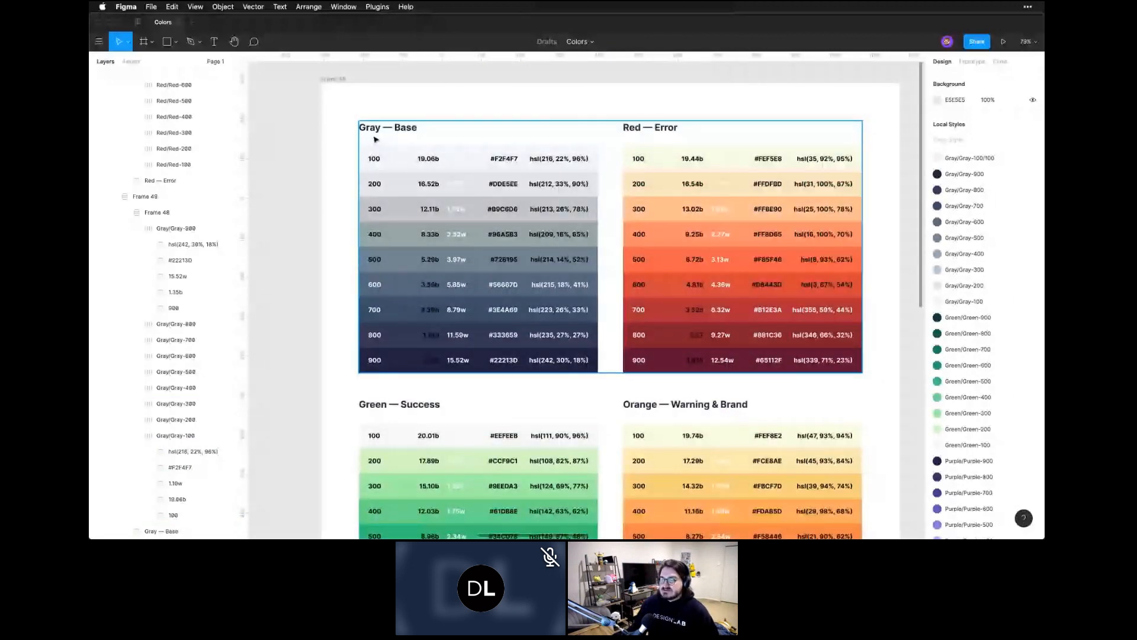
{"action": "scroll", "coordinate": [418, 259], "scroll_direction": "down", "scroll_amount": 15}
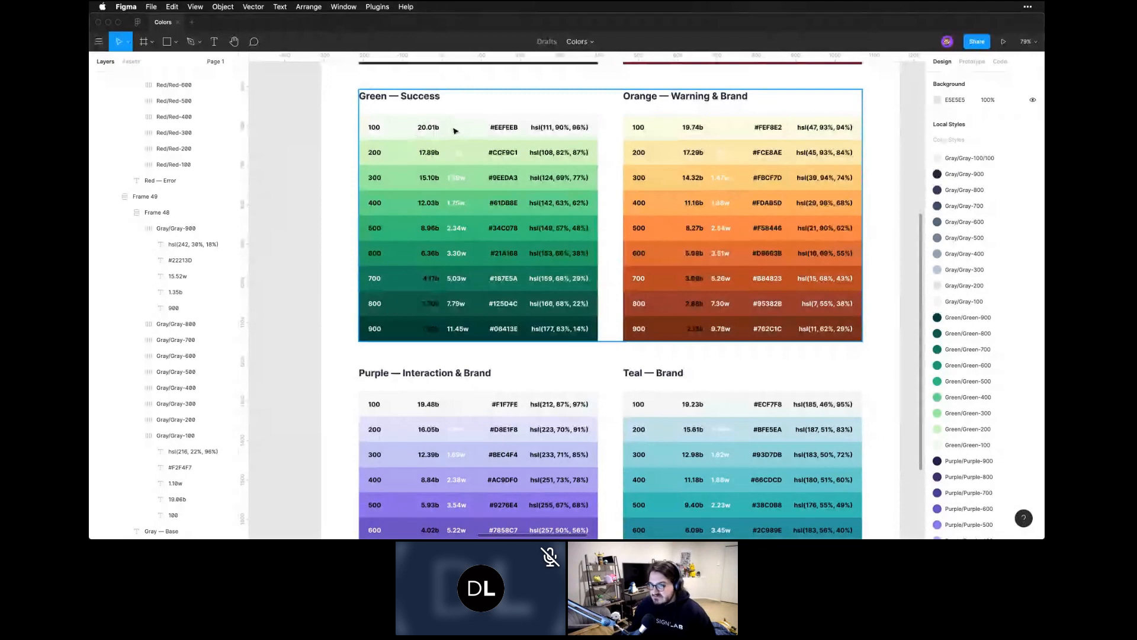
{"action": "left_click", "coordinate": [457, 133]}
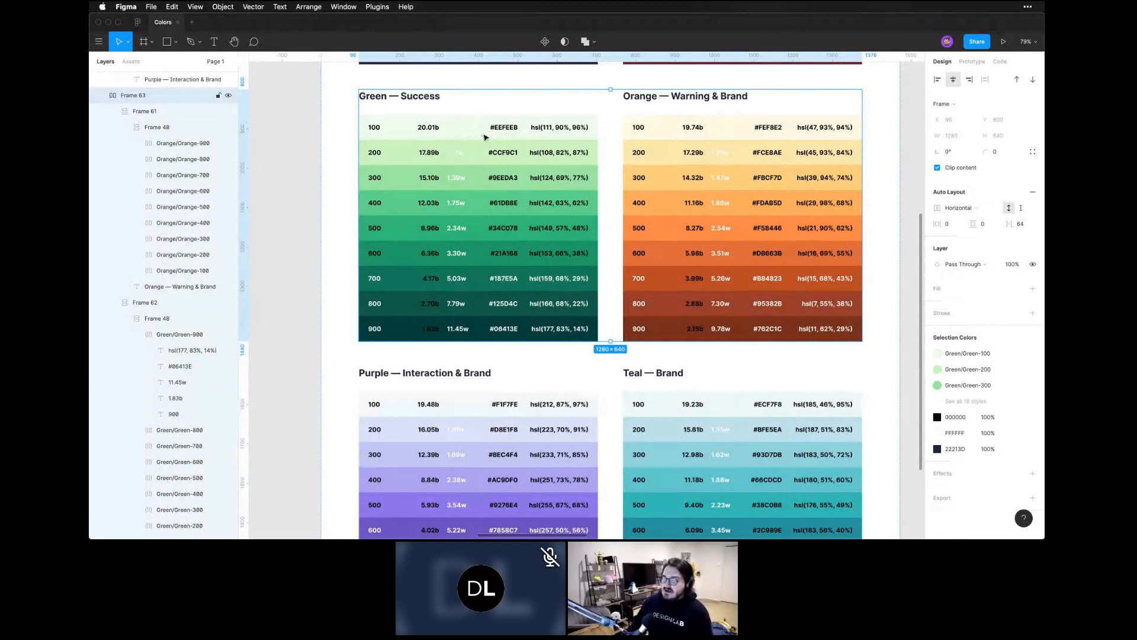
Add the text "This is a button" in the empty area below the gradient squares of the swatch frame
{"action": "key", "text": "super+minus"}
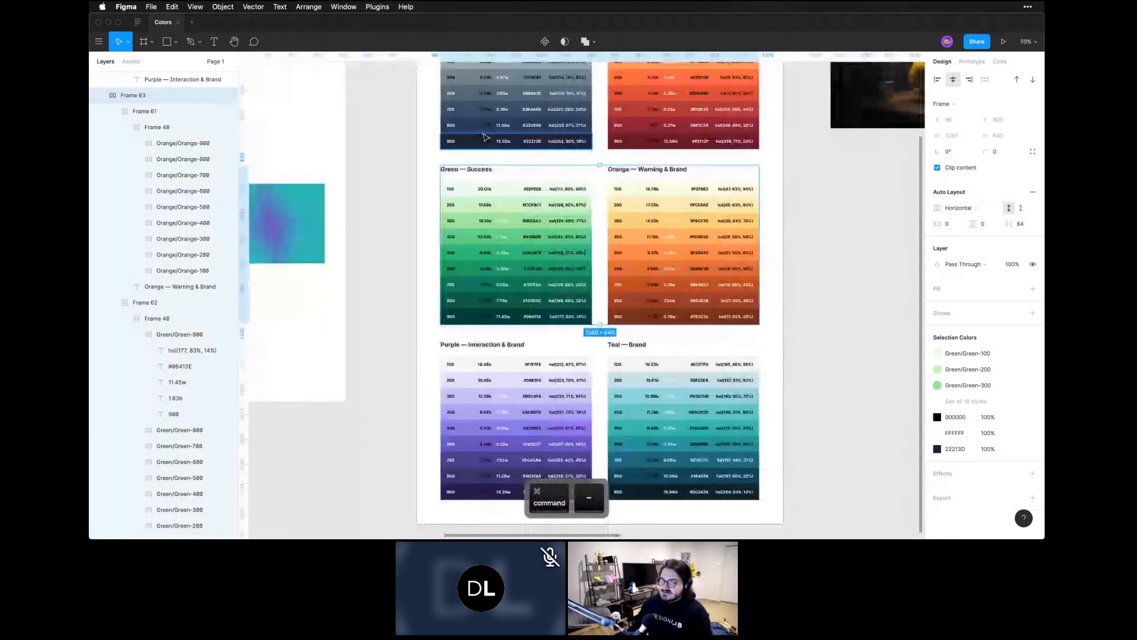
{"action": "left_click_drag", "start_coordinate": [267, 352], "coordinate": [504, 351]}
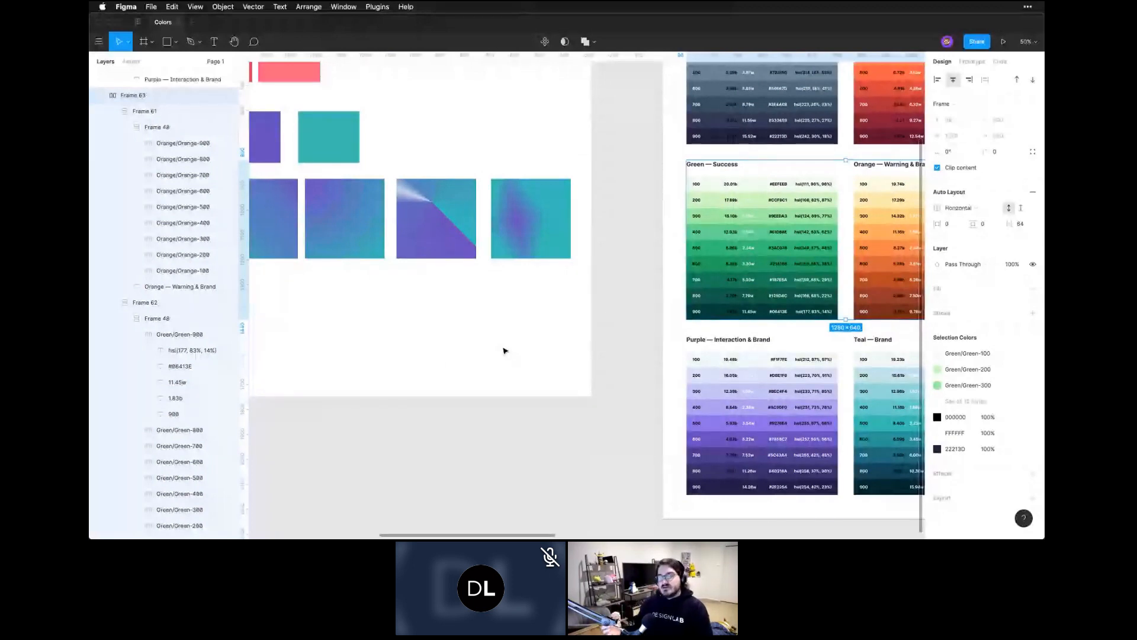
{"action": "left_click", "coordinate": [566, 355]}
{"action": "key", "text": "space"}
{"action": "left_click_drag", "start_coordinate": [476, 336], "coordinate": [595, 300]}
{"action": "key", "text": "r"}
{"action": "key", "text": "t"}
{"action": "left_click", "coordinate": [408, 273]}
{"action": "type", "text": "This is a button"}
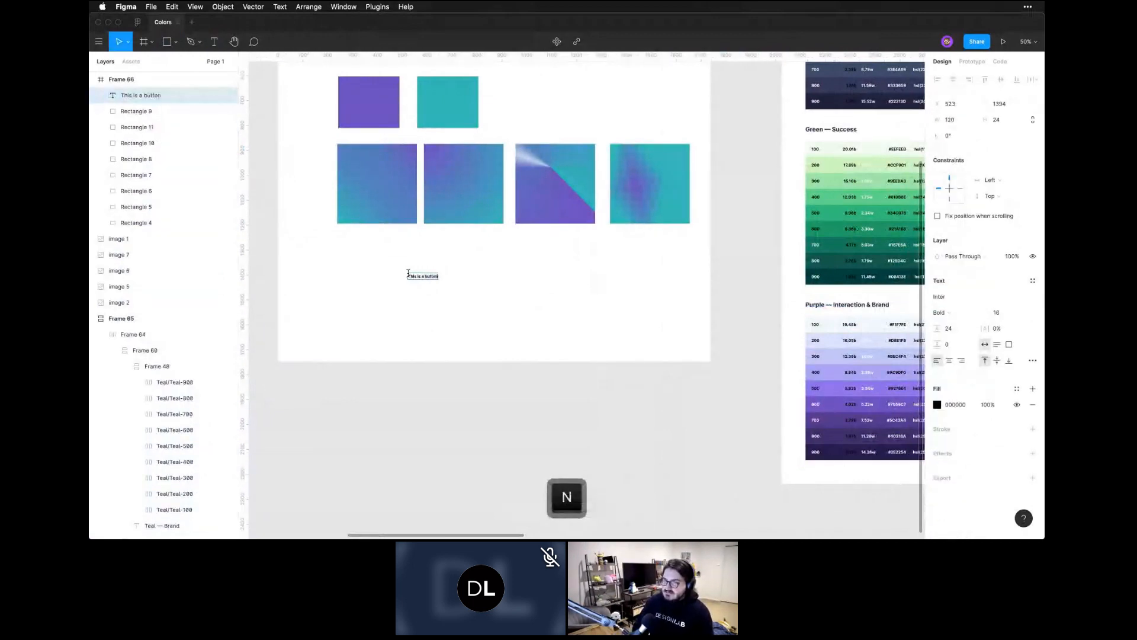
{"action": "key", "text": "Escape"}
{"action": "key", "text": "shift+2"}
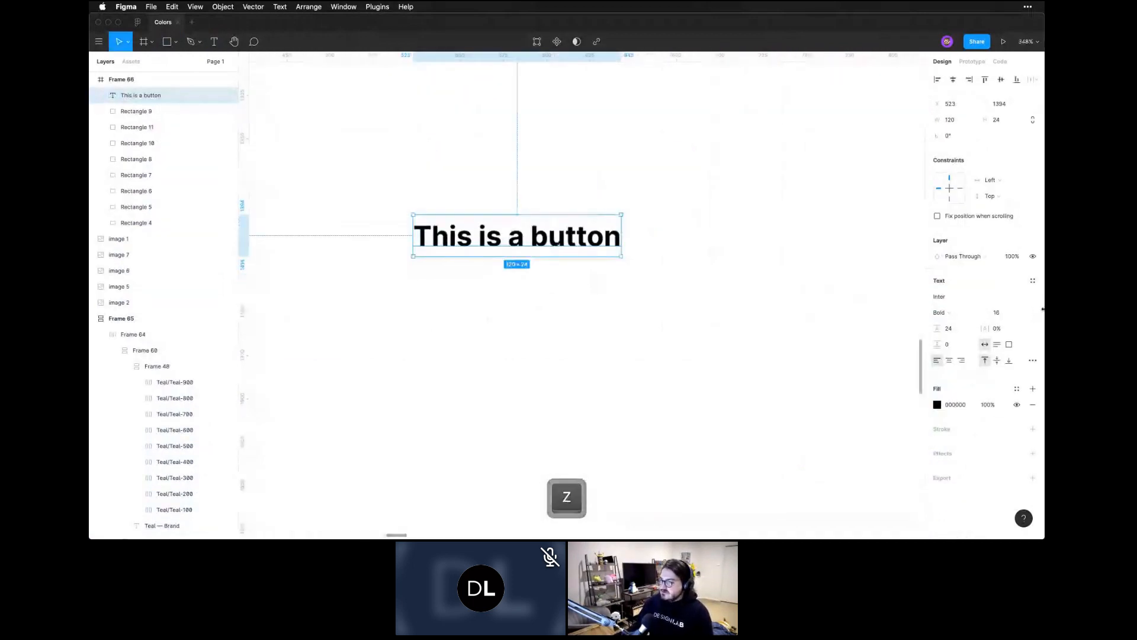
{"action": "left_click", "coordinate": [601, 325]}
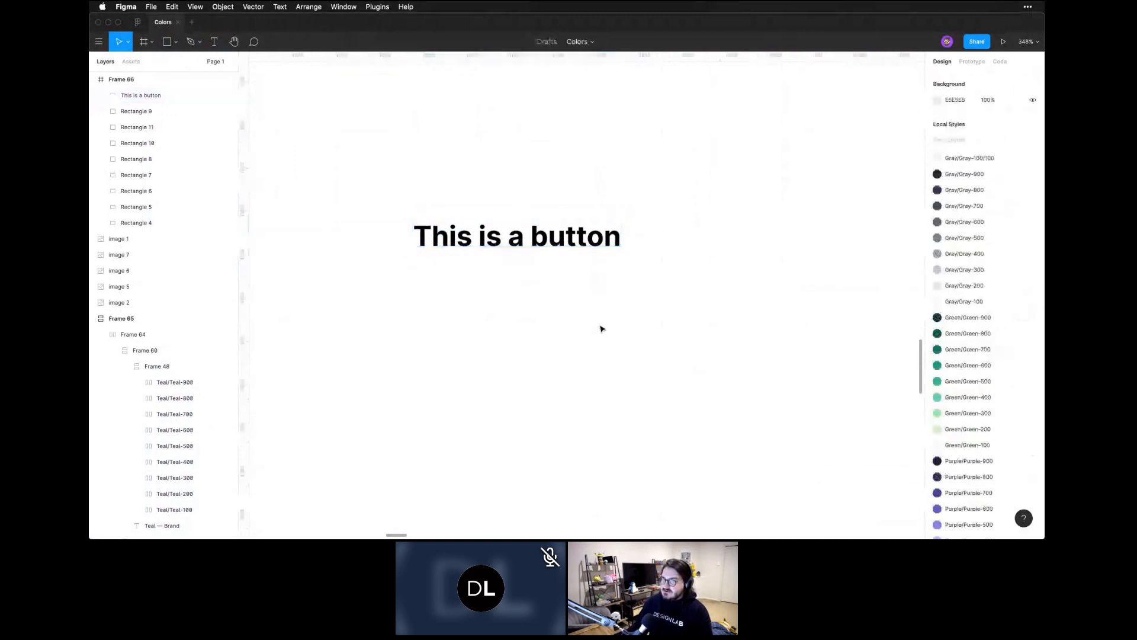
Wrap the "This is a button" text in an auto layout frame with the default padding of 10
{"action": "left_click", "coordinate": [489, 219]}
{"action": "key", "text": "shift+a"}
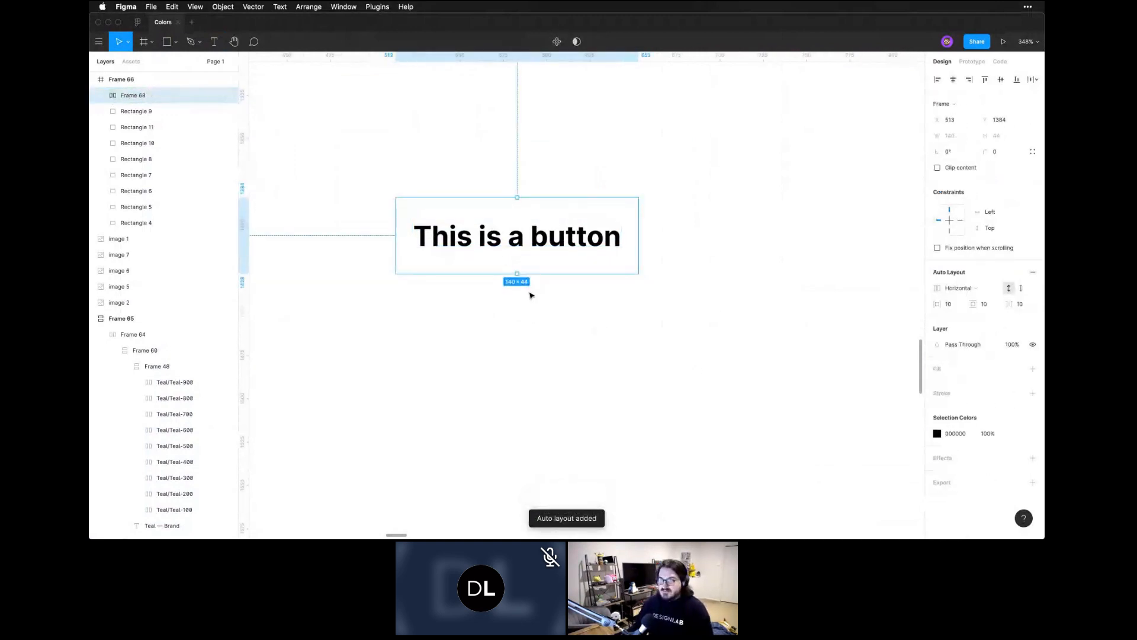
{"action": "scroll", "coordinate": [530, 295], "scroll_direction": "down", "scroll_amount": 10}
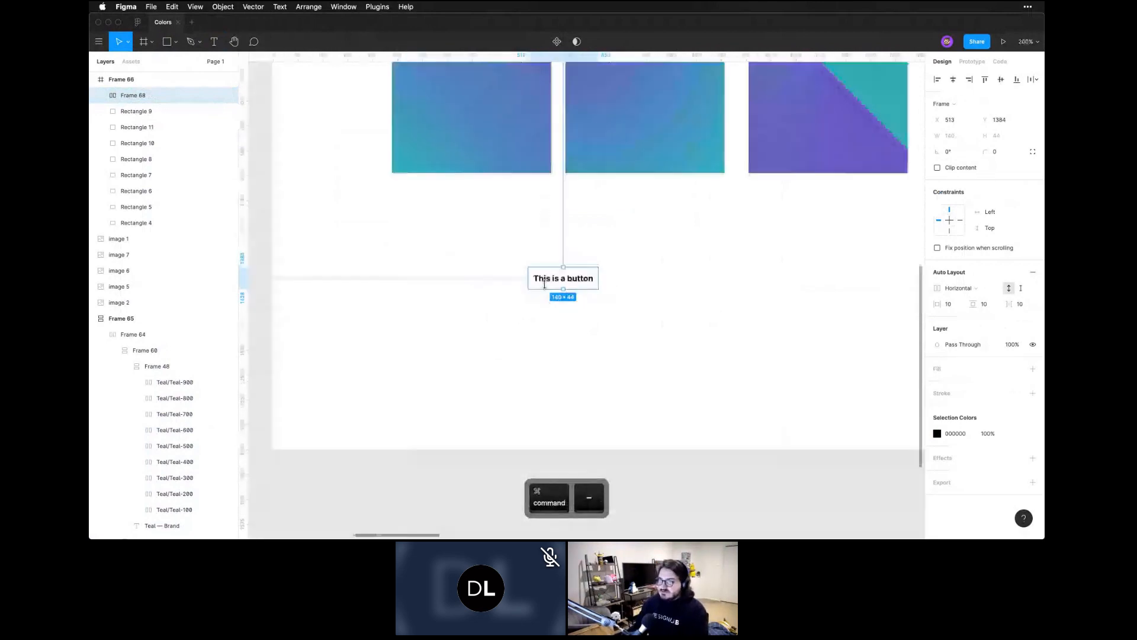
{"action": "scroll", "coordinate": [708, 315], "scroll_direction": "down", "scroll_amount": 5}
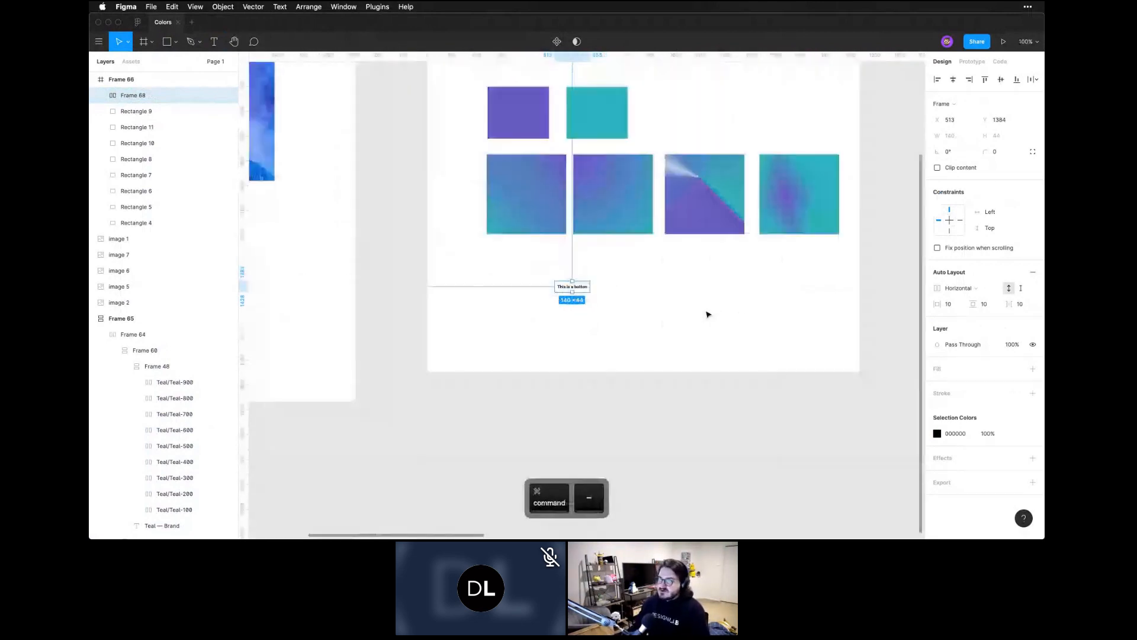
{"action": "key", "text": "space"}
{"action": "left_click_drag", "start_coordinate": [712, 341], "coordinate": [713, 373]}
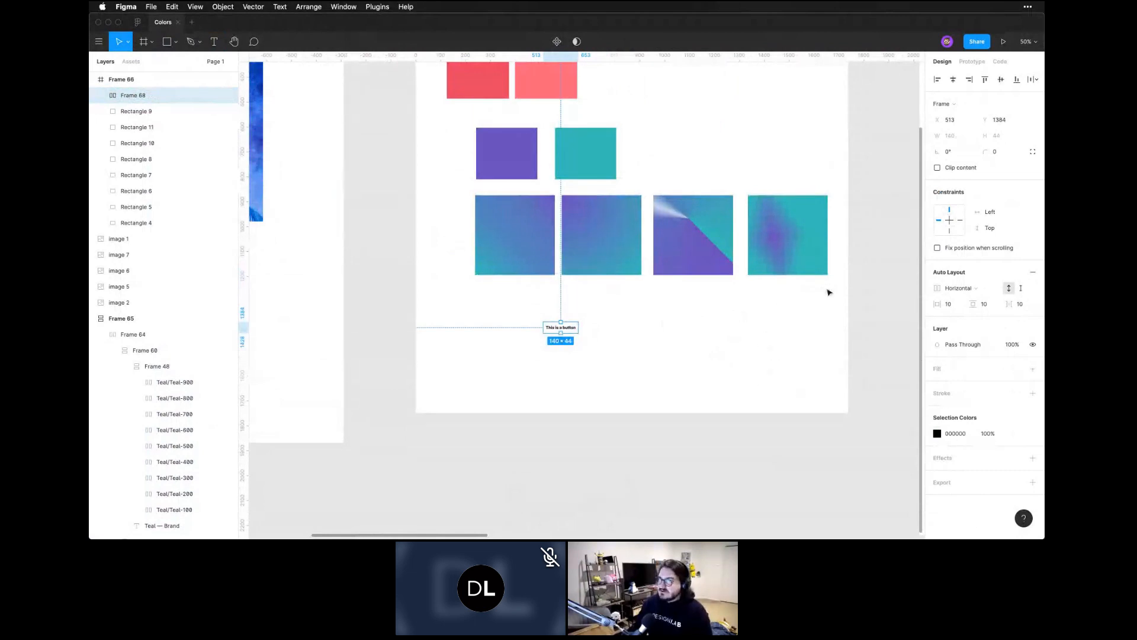
Add a fill to the button frame and sample its color from the solid purple square
{"action": "left_click", "coordinate": [954, 368]}
{"action": "key", "text": "ctrl+c"}
{"action": "left_click", "coordinate": [509, 148]}
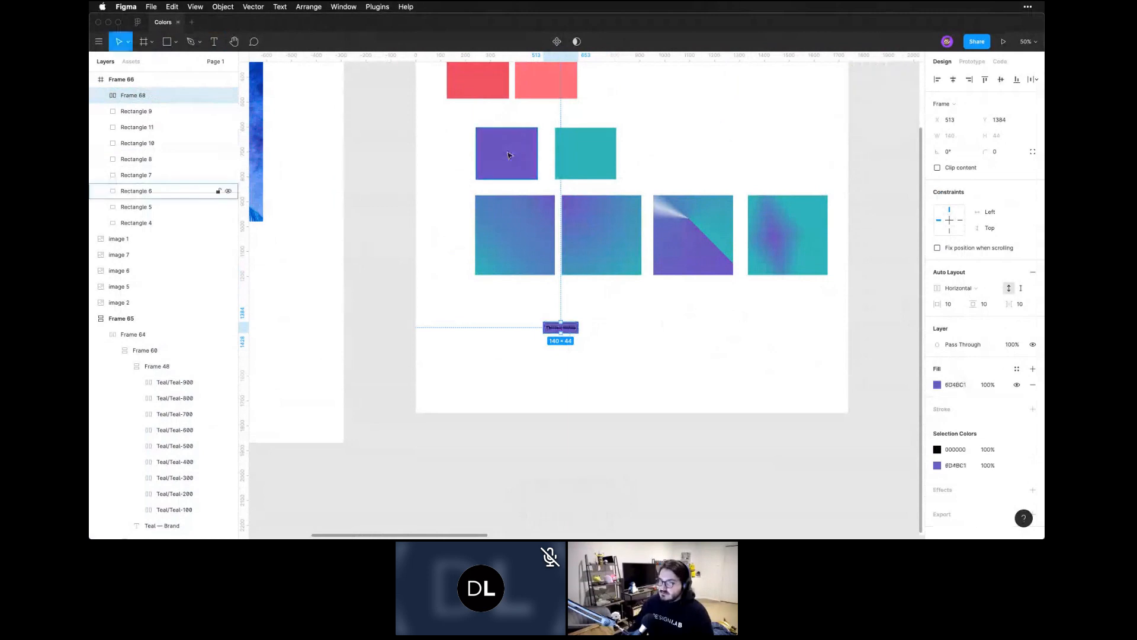
Recolour the button's label white by sampling the frame's white background
{"action": "left_click", "coordinate": [567, 329], "text": "super"}
{"action": "key", "text": "ctrl+c"}
{"action": "left_click", "coordinate": [687, 338]}
{"action": "left_click", "coordinate": [607, 311]}
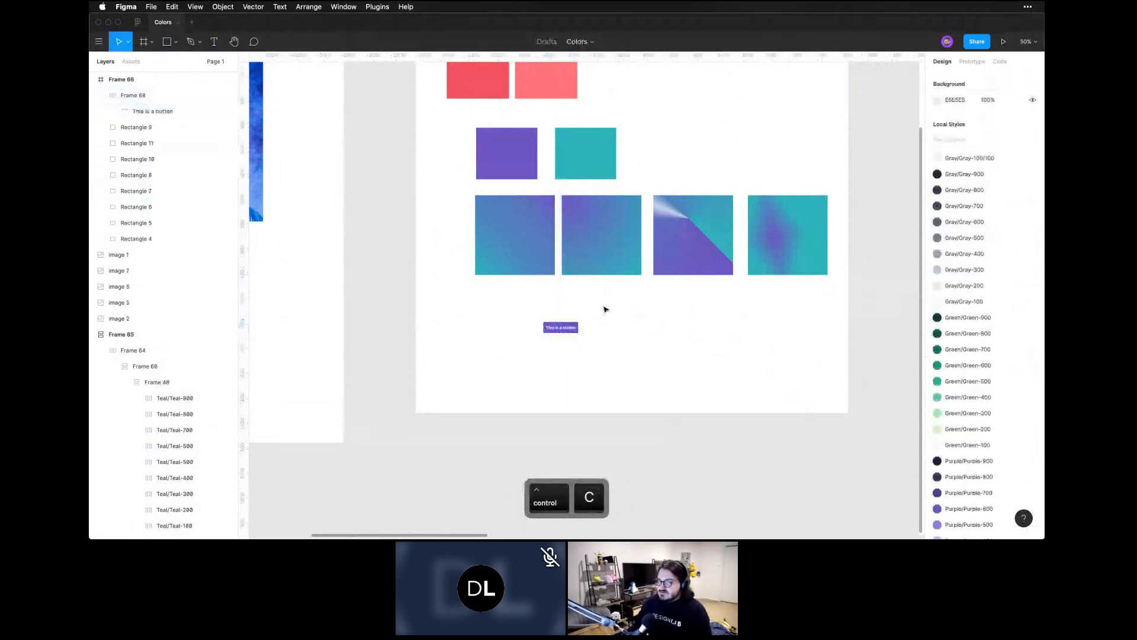
Set the corner radius of the purple button frame to 4
{"action": "left_click", "coordinate": [568, 327]}
{"action": "left_click", "coordinate": [997, 153]}
{"action": "type", "text": "4"}
{"action": "key", "text": "Return"}
{"action": "left_click", "coordinate": [697, 351]}
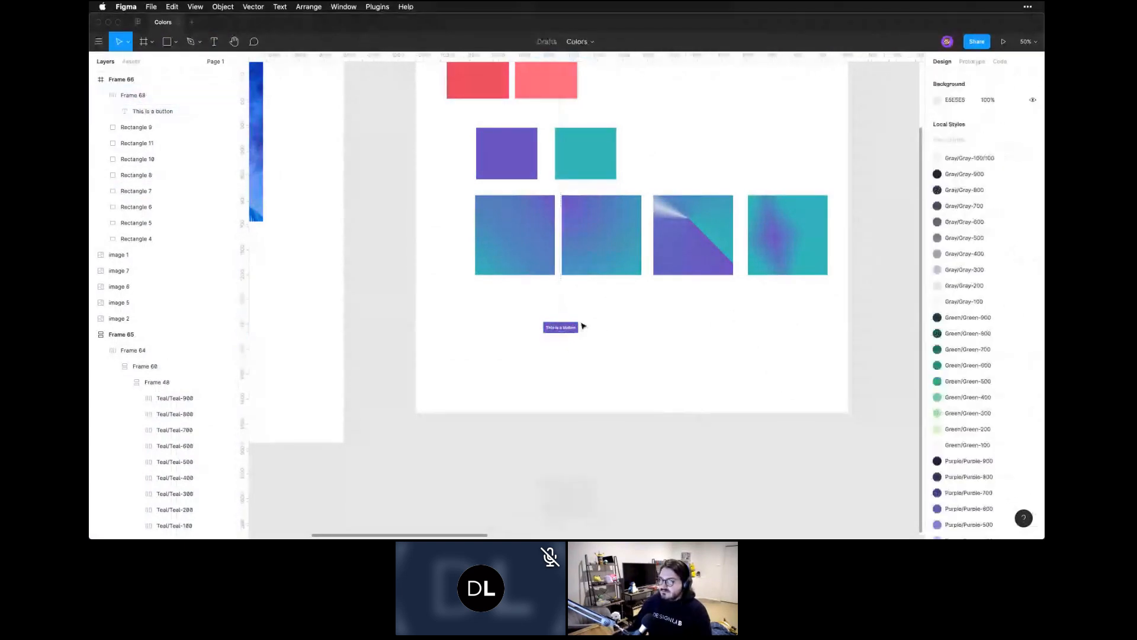
Set the button's auto layout padding to 24 horizontally and 12 vertically
{"action": "scroll", "coordinate": [595, 338], "scroll_direction": "up", "scroll_amount": 10}
{"action": "key", "text": "space"}
{"action": "left_click_drag", "start_coordinate": [541, 353], "coordinate": [621, 359]}
{"action": "left_click", "coordinate": [557, 281]}
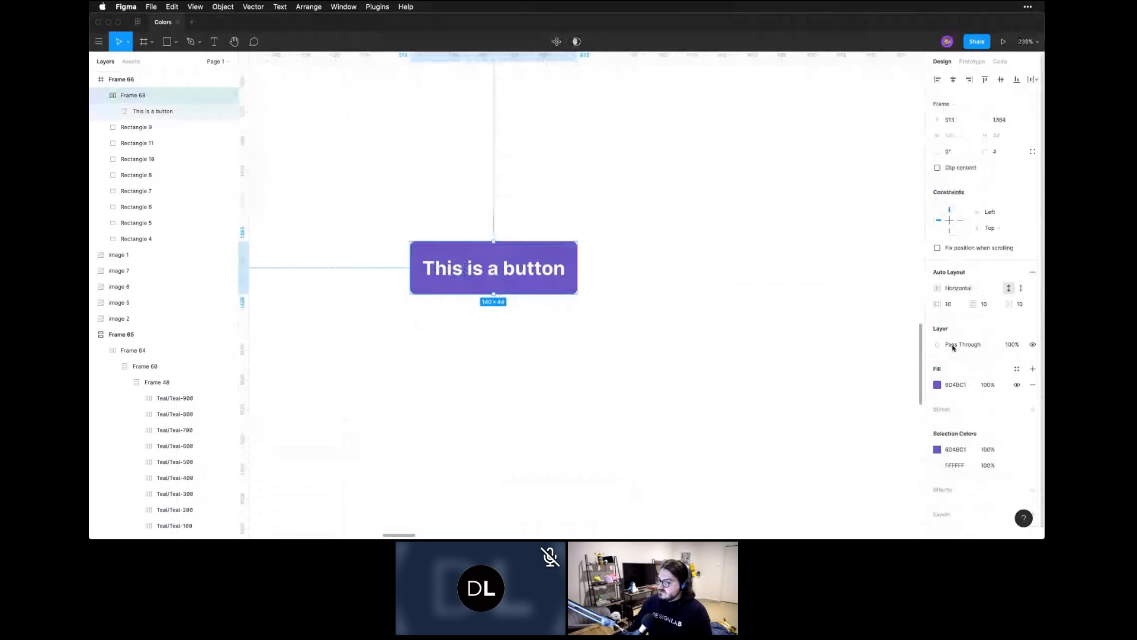
{"action": "left_click", "coordinate": [948, 305]}
{"action": "type", "text": "24"}
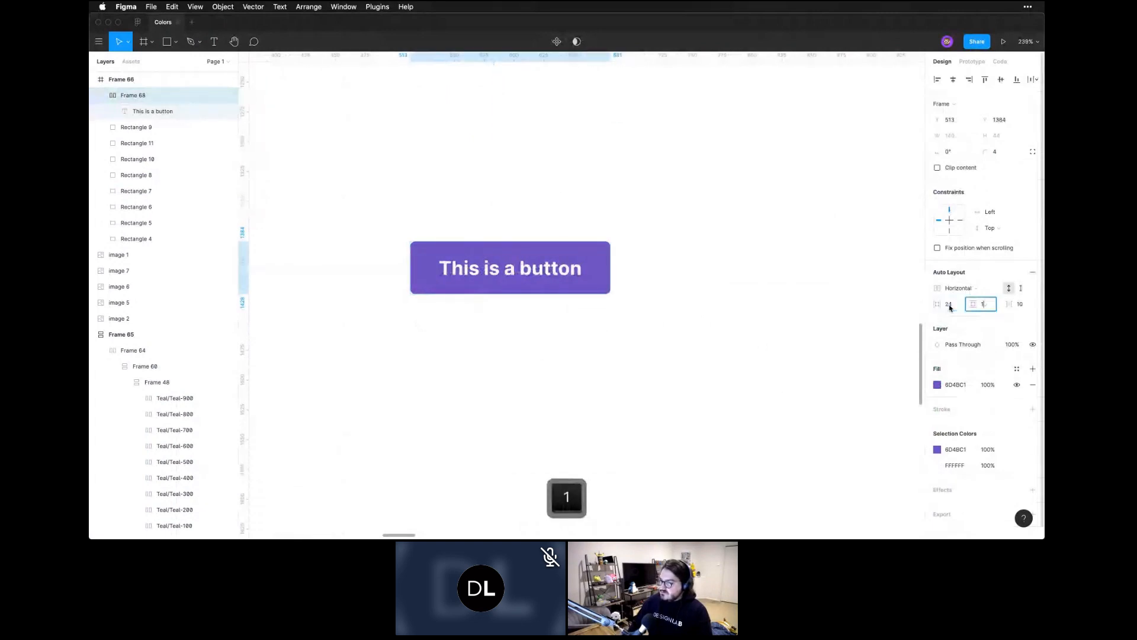
{"action": "key", "text": "Return"}
{"action": "left_click", "coordinate": [648, 337]}
Change the button frame's auto layout direction to Vertical
{"action": "left_click", "coordinate": [562, 275]}
{"action": "key", "text": "Escape"}
{"action": "left_click", "coordinate": [561, 274]}
{"action": "left_click", "coordinate": [952, 288]}
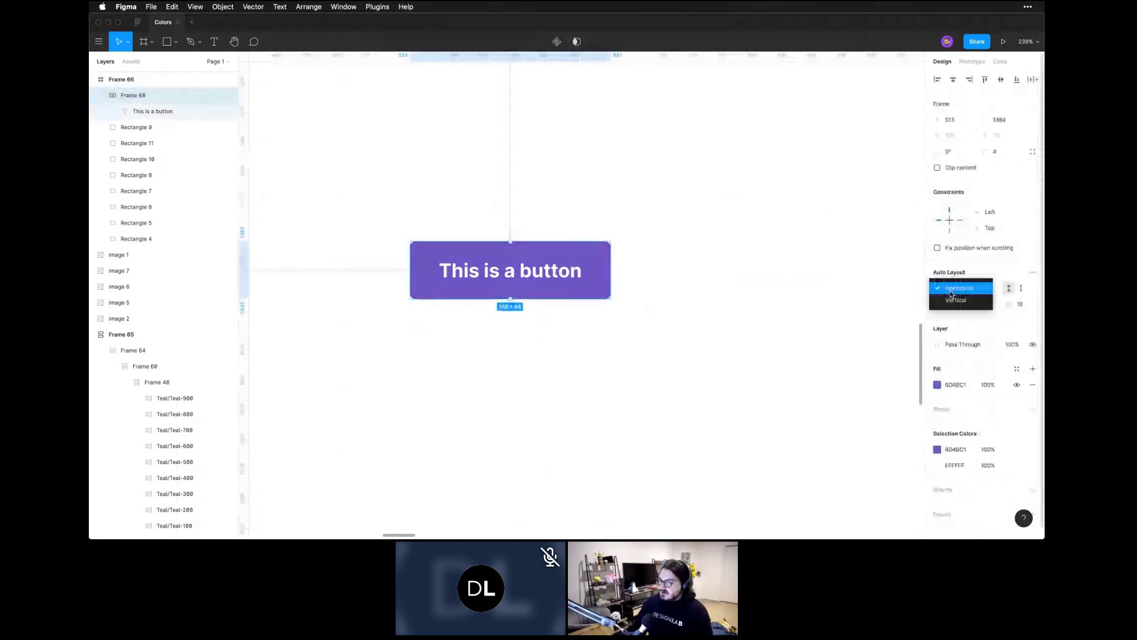
{"action": "left_click", "coordinate": [953, 300]}
{"action": "left_click", "coordinate": [752, 298]}
Replace the button's label text with "No, this is a button"
{"action": "left_click", "coordinate": [577, 260]}
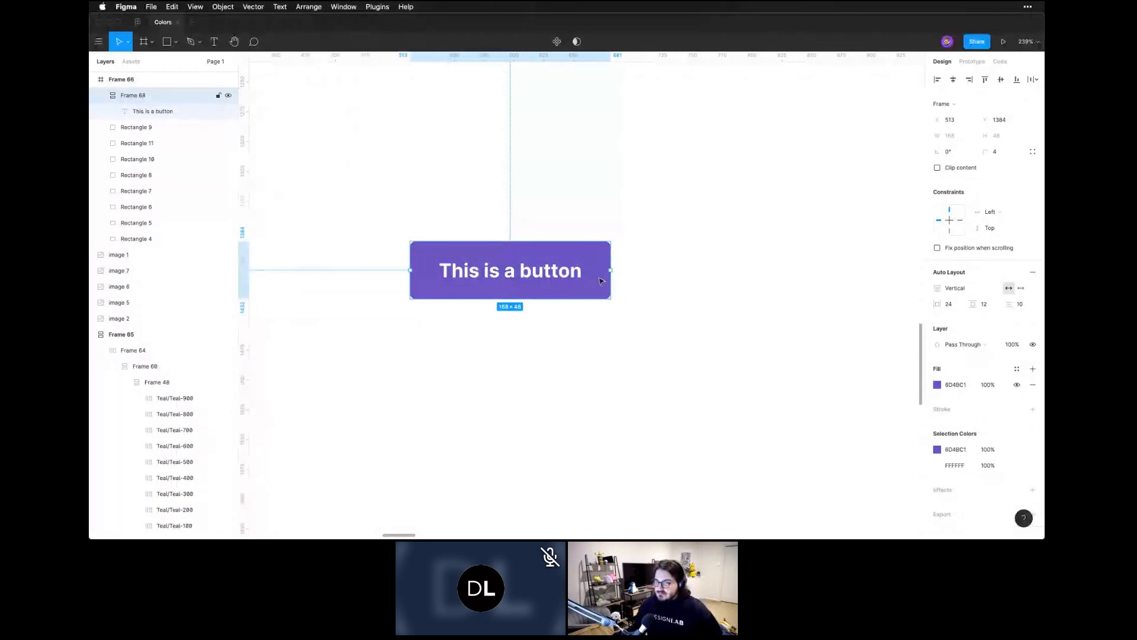
{"action": "double_click", "coordinate": [536, 275]}
{"action": "double_click", "coordinate": [537, 269]}
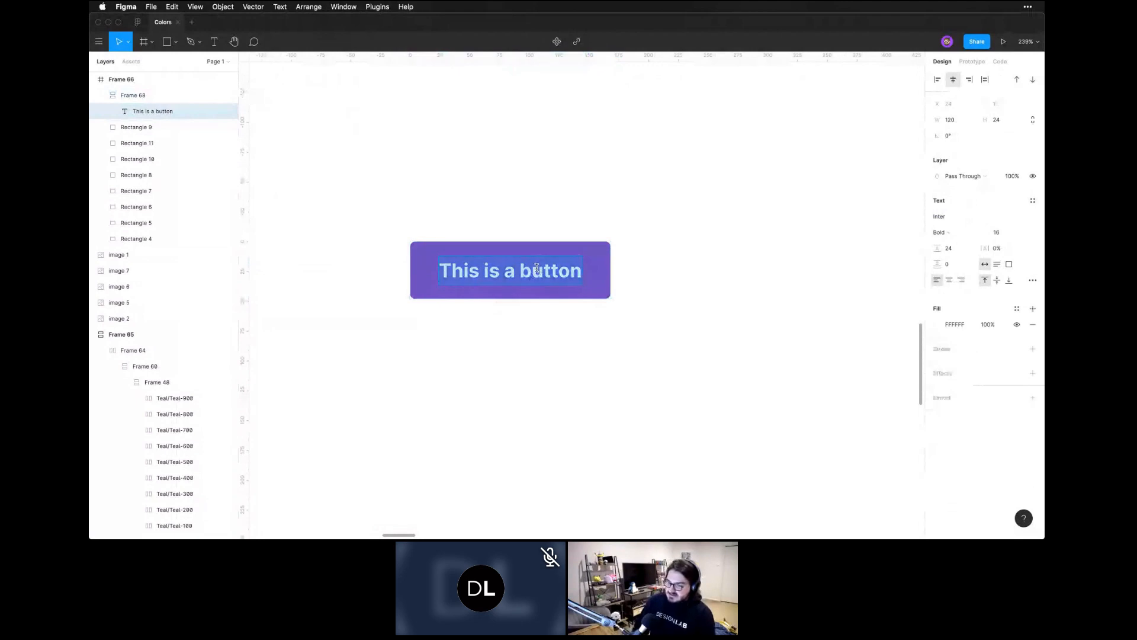
{"action": "key", "text": "shift"}
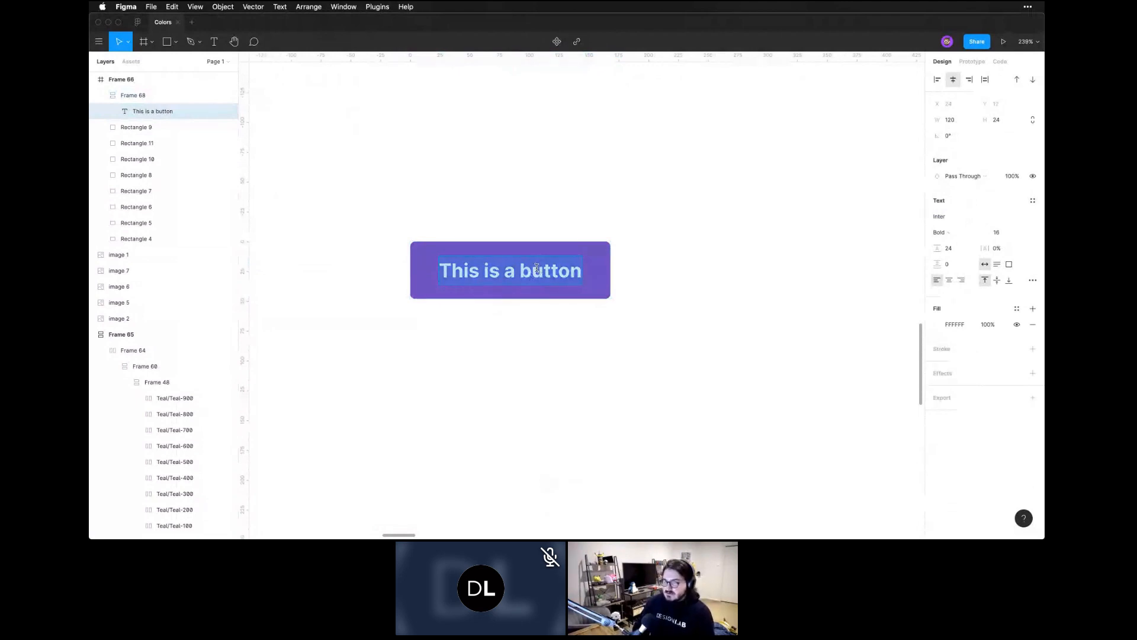
{"action": "type", "text": "N"}
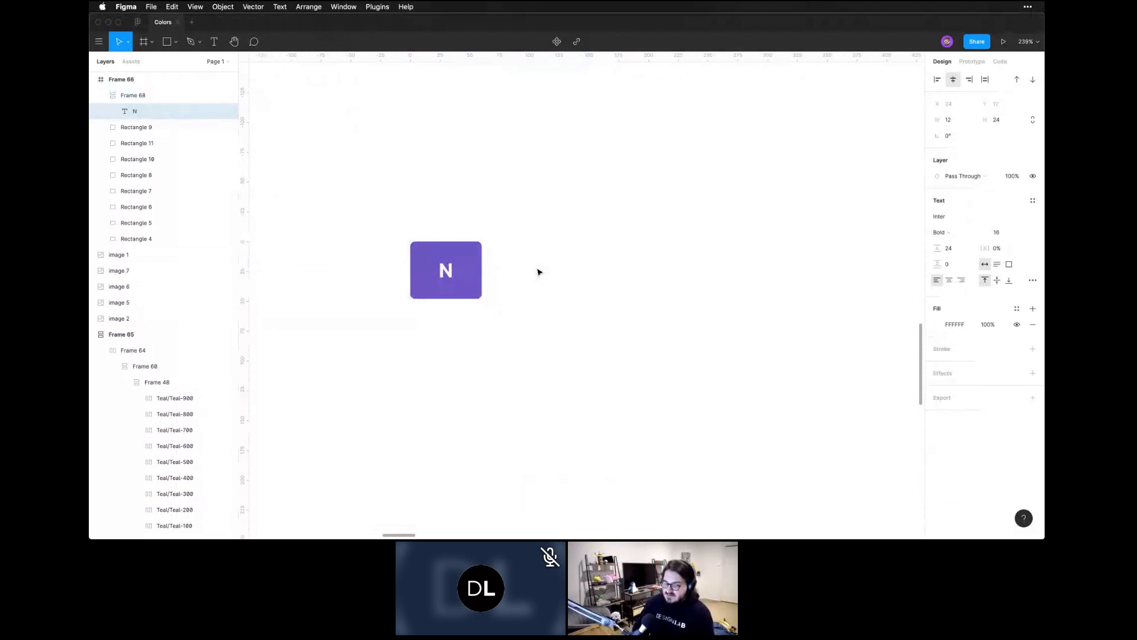
{"action": "type", "text": "o, this "}
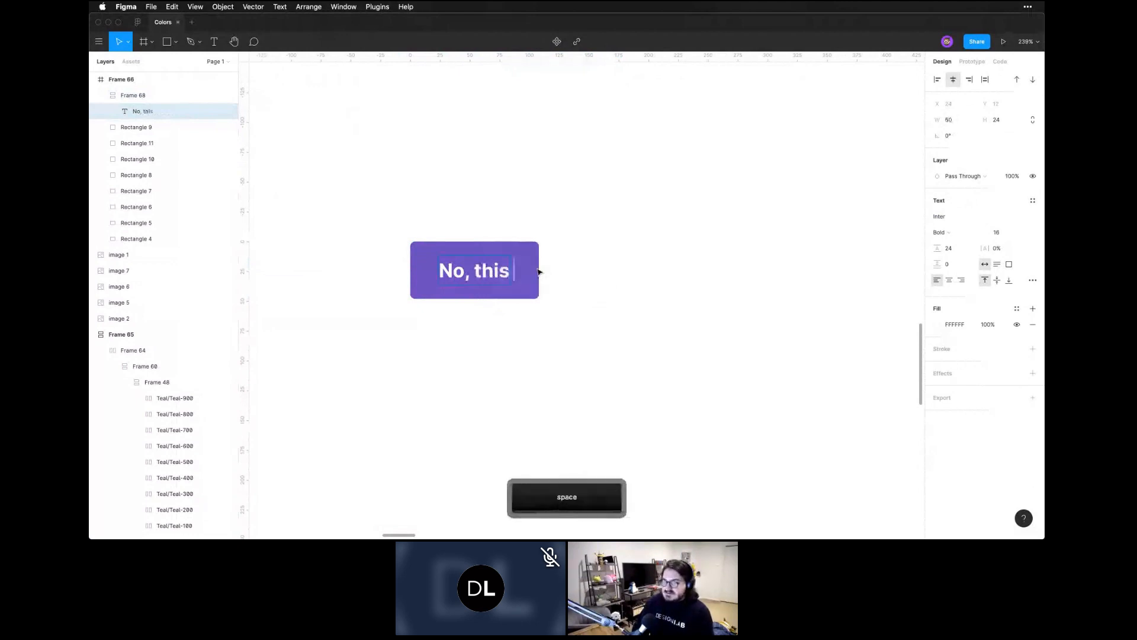
{"action": "type", "text": "is a button"}
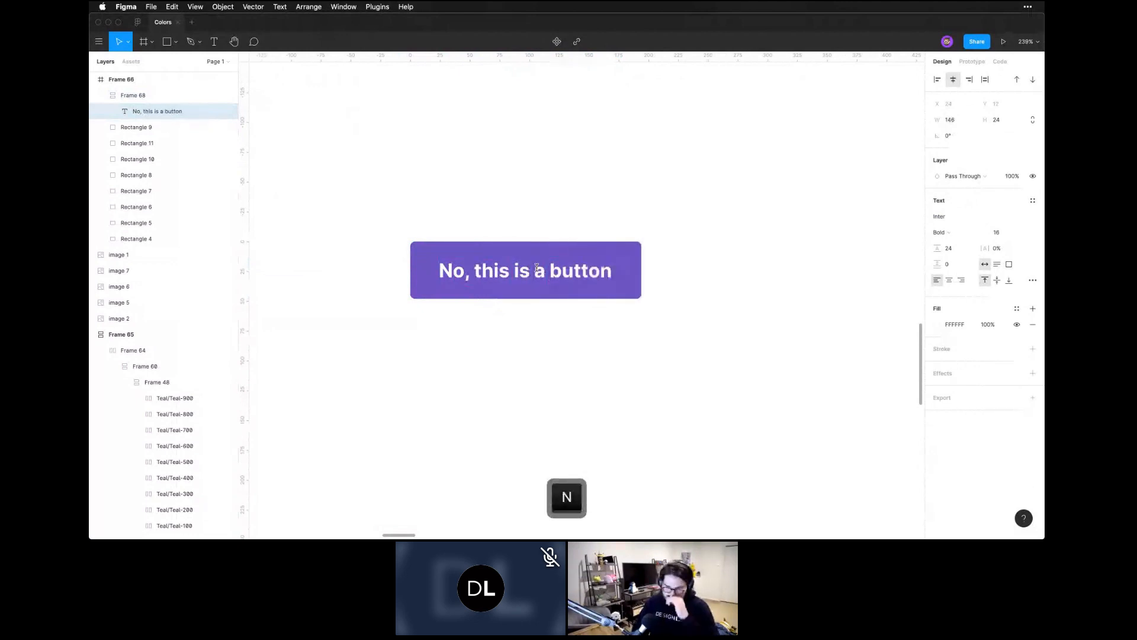
{"action": "key", "text": "Escape"}
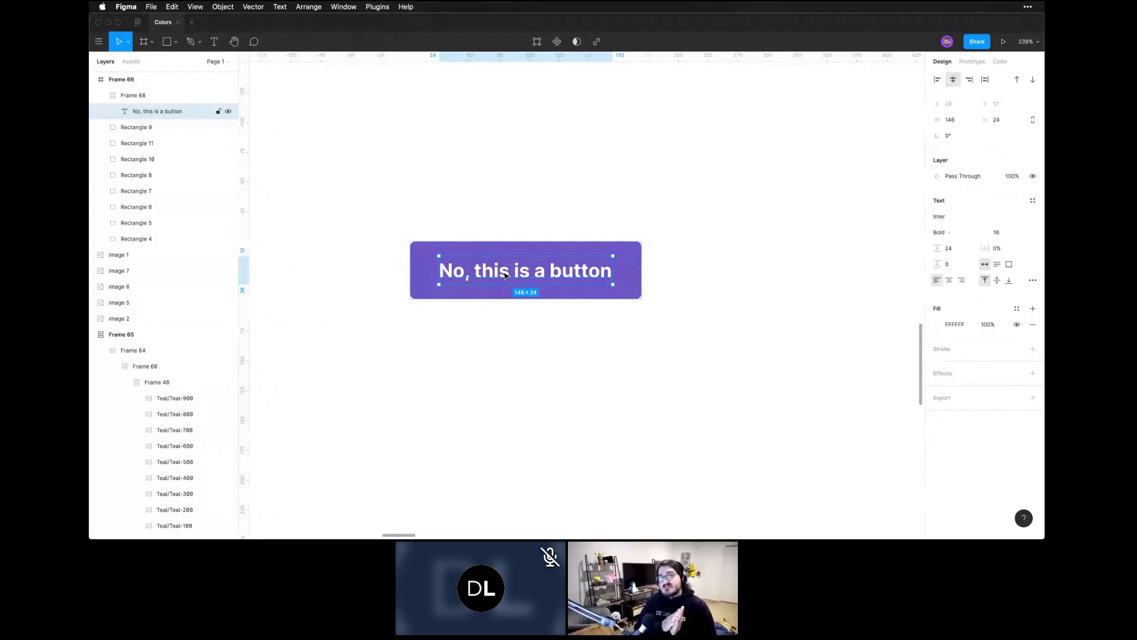
{"action": "left_click", "coordinate": [655, 221]}
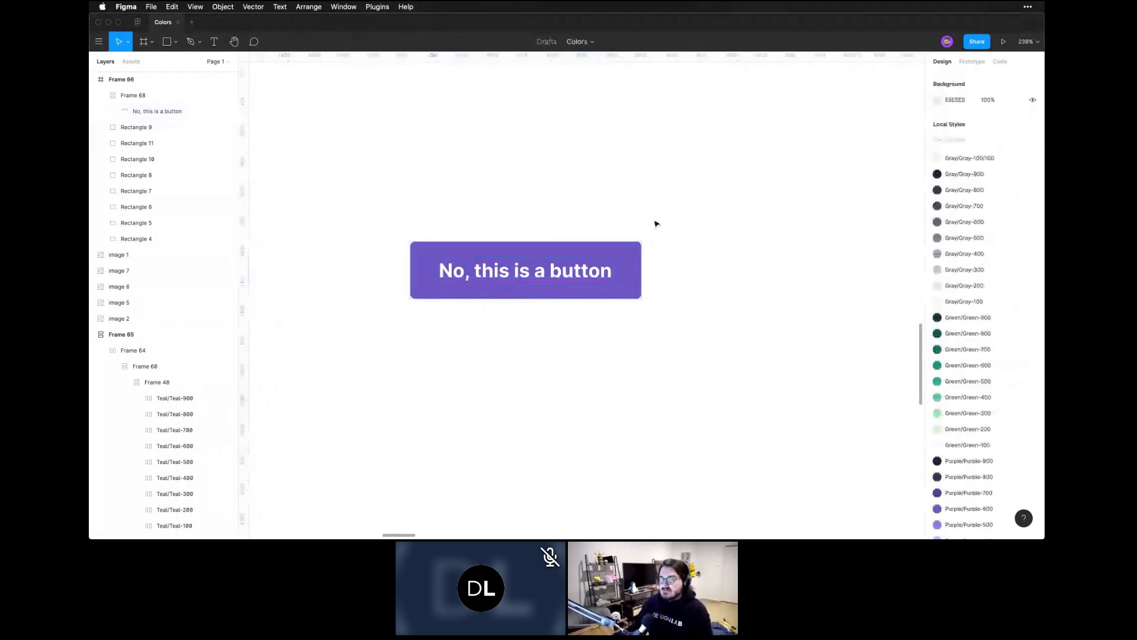
Add a text layer reading "Header" below the button and set its font size to 32
{"action": "key", "text": "space"}
{"action": "left_click_drag", "start_coordinate": [607, 355], "coordinate": [613, 348]}
{"action": "key", "text": "t"}
{"action": "left_click", "coordinate": [490, 363]}
{"action": "type", "text": "Header"}
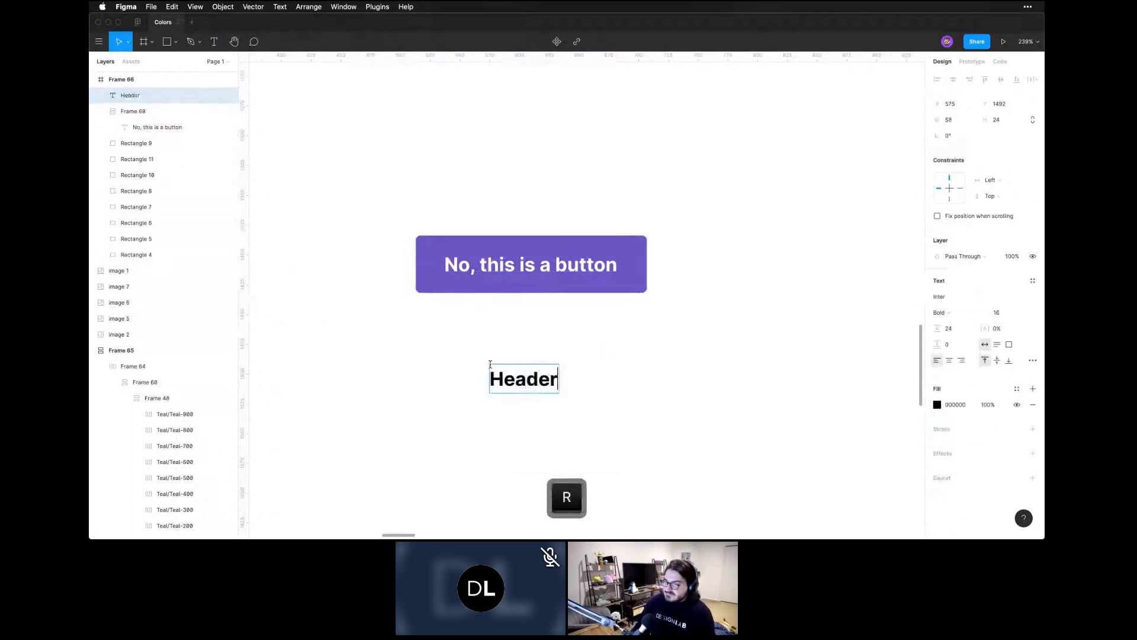
{"action": "key", "text": "Escape"}
{"action": "left_click", "coordinate": [1000, 313]}
{"action": "type", "text": "32"}
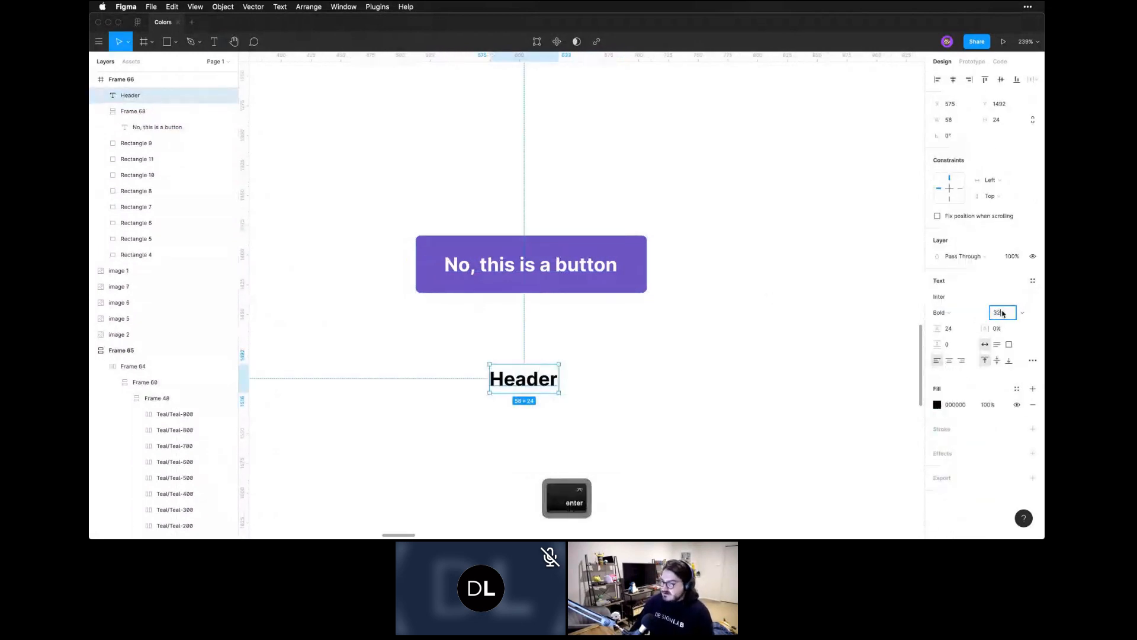
{"action": "key", "text": "Return"}
Change the header text to "Heading" and set its line height to 44
{"action": "left_click", "coordinate": [736, 385]}
{"action": "double_click", "coordinate": [586, 383]}
{"action": "left_click_drag", "start_coordinate": [586, 384], "coordinate": [639, 384]}
{"action": "type", "text": "ing"}
{"action": "key", "text": "Escape"}
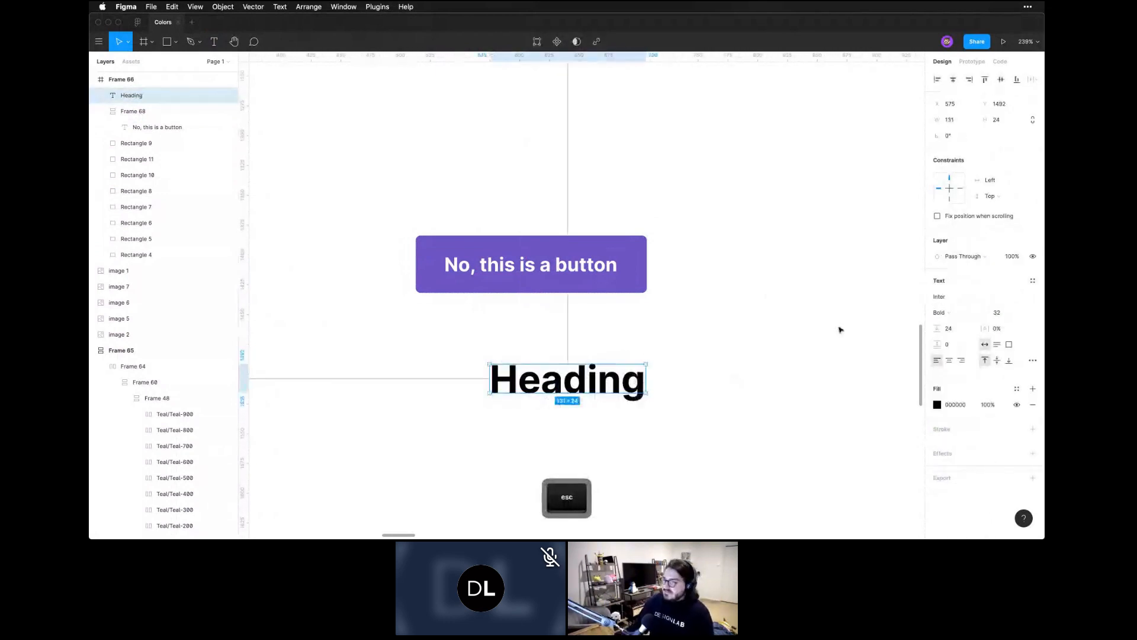
{"action": "left_click", "coordinate": [957, 332]}
{"action": "type", "text": "44"}
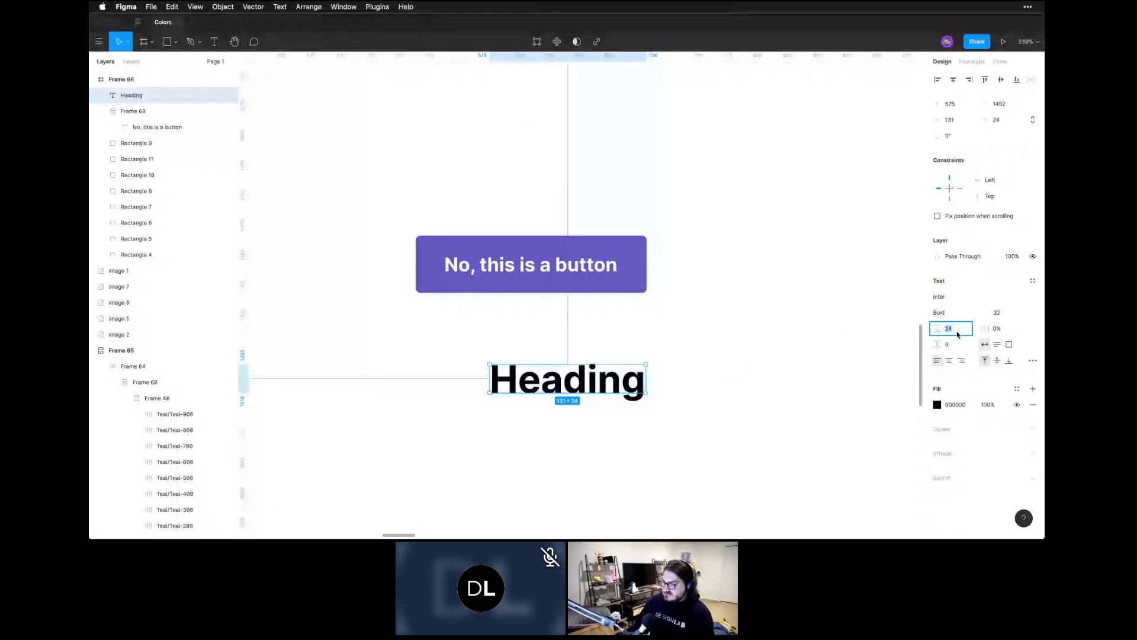
{"action": "key", "text": "Return"}
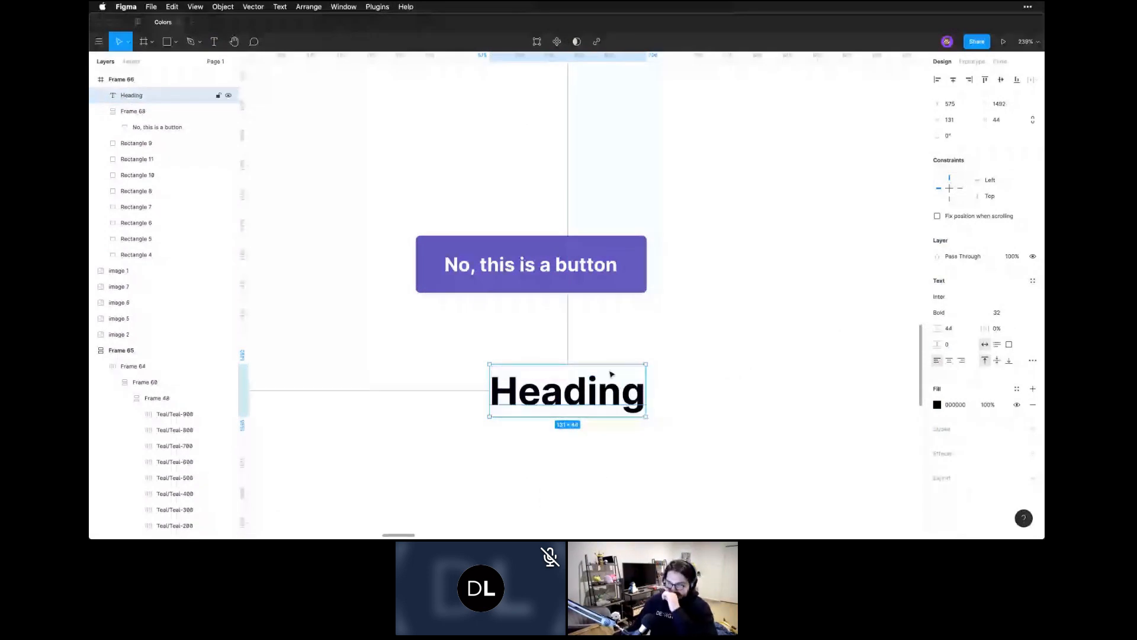
Recolour the heading with the purple sampled from the button and move the heading above the button
{"action": "key", "text": "ctrl+c"}
{"action": "left_click", "coordinate": [627, 285]}
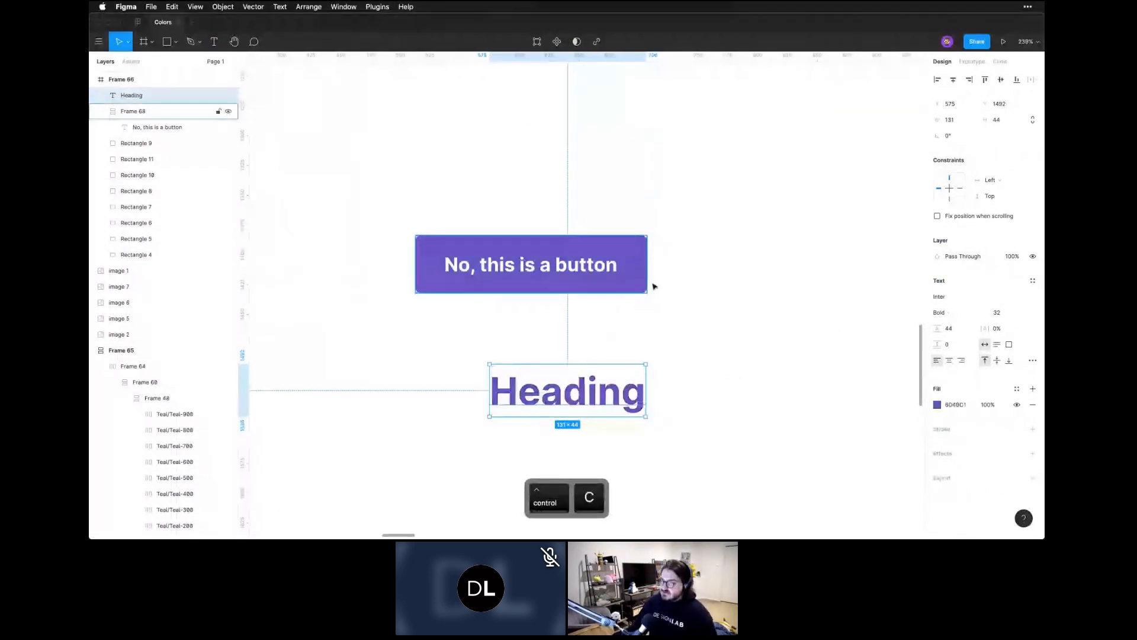
{"action": "left_click", "coordinate": [681, 318]}
{"action": "left_click", "coordinate": [596, 386]}
{"action": "left_click_drag", "start_coordinate": [595, 386], "coordinate": [510, 165]}
{"action": "left_click", "coordinate": [537, 356]}
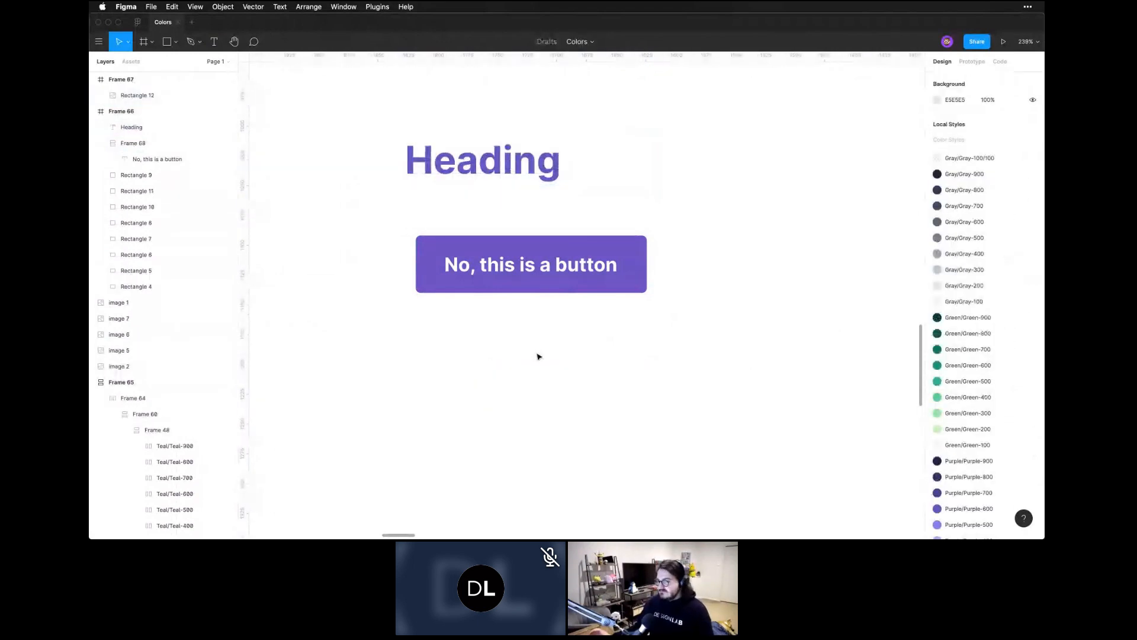
Draw a 24 × 24 square below the left part of the button
{"action": "key", "text": "r"}
{"action": "left_click_drag", "start_coordinate": [445, 339], "coordinate": [473, 368]}
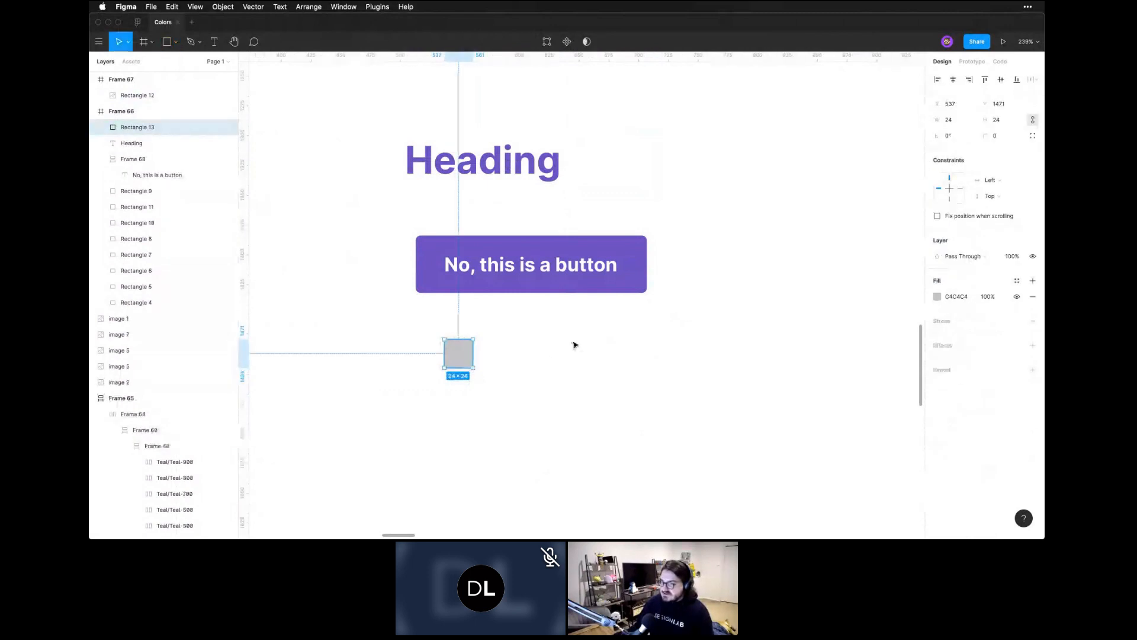
{"action": "left_click", "coordinate": [937, 297]}
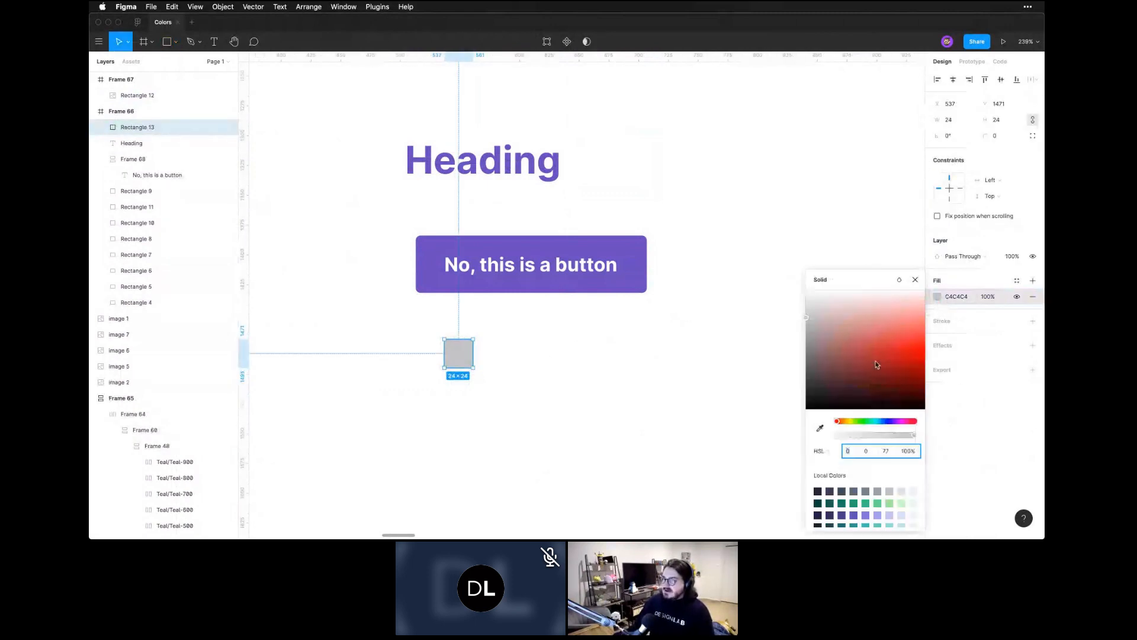
{"action": "left_click", "coordinate": [570, 230]}
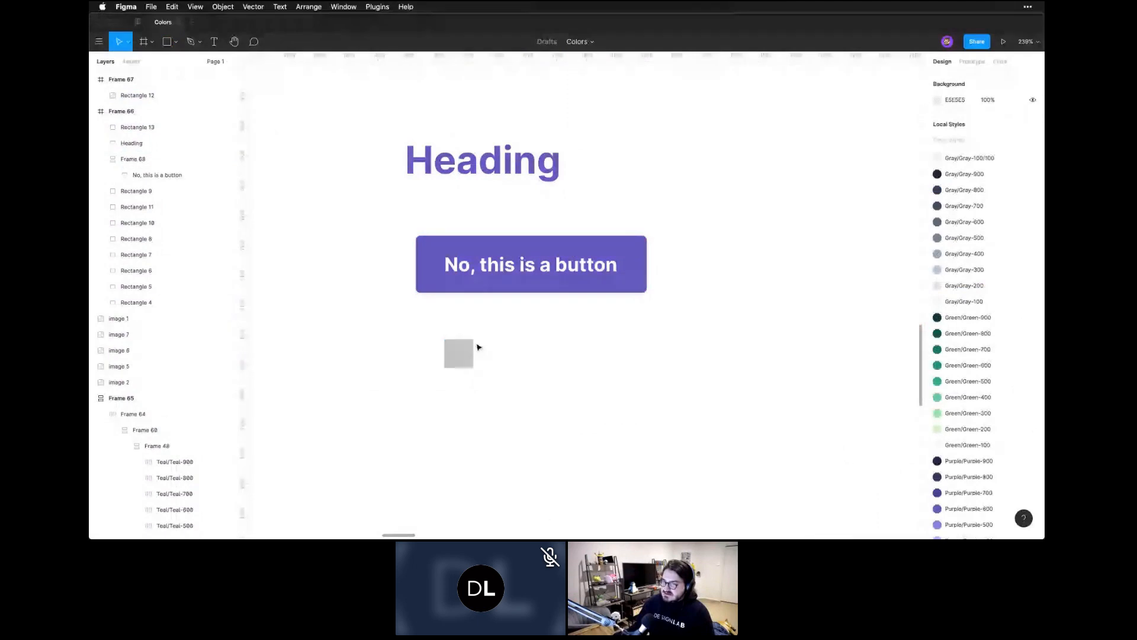
Fill the small square with the purple sampled from the button
{"action": "left_click", "coordinate": [462, 353]}
{"action": "key", "text": "ctrl+c"}
{"action": "left_click", "coordinate": [567, 261]}
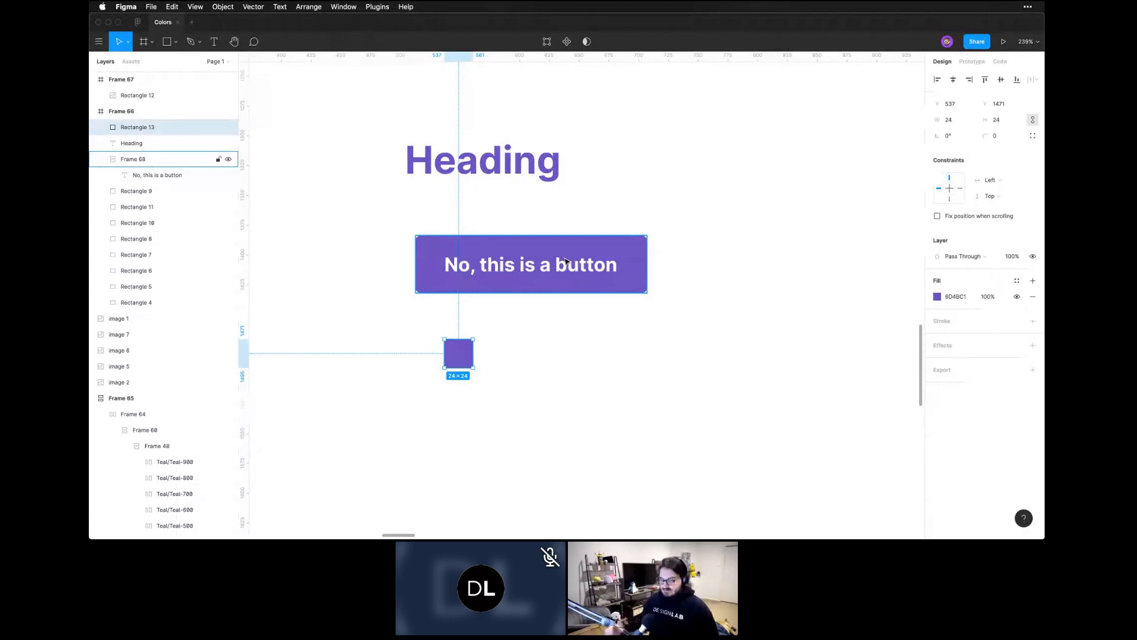
Move the heading, button and square together to the left and place a duplicate of the set beside them
{"action": "key", "text": "super+minus"}
{"action": "left_click", "coordinate": [574, 309]}
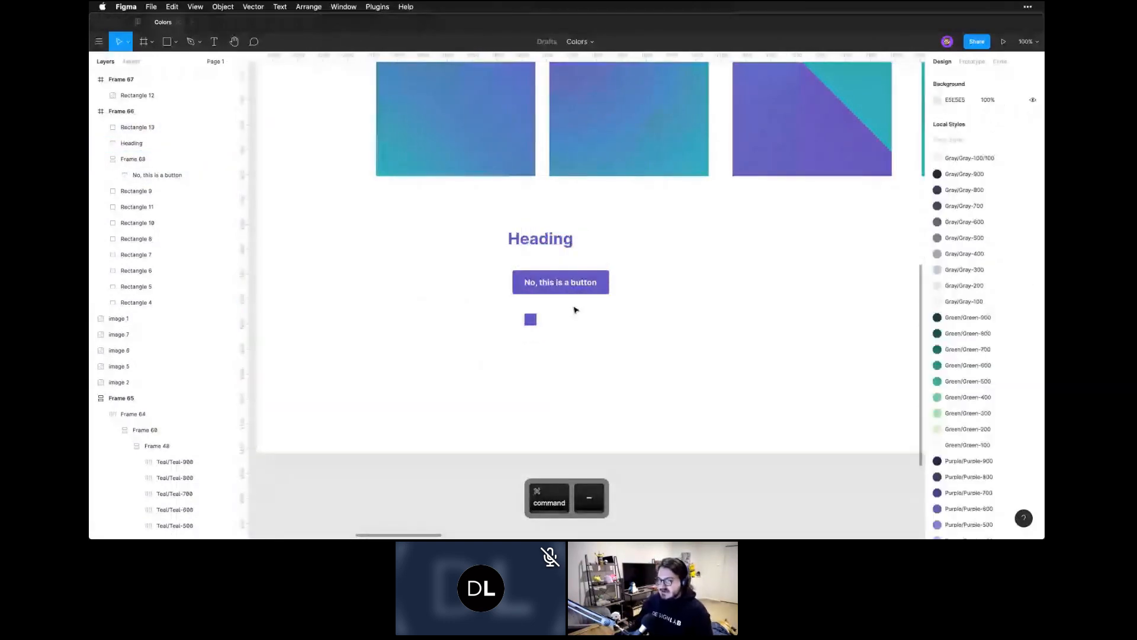
{"action": "left_click_drag", "start_coordinate": [491, 218], "coordinate": [584, 356]}
{"action": "left_click_drag", "start_coordinate": [580, 285], "coordinate": [603, 285]}
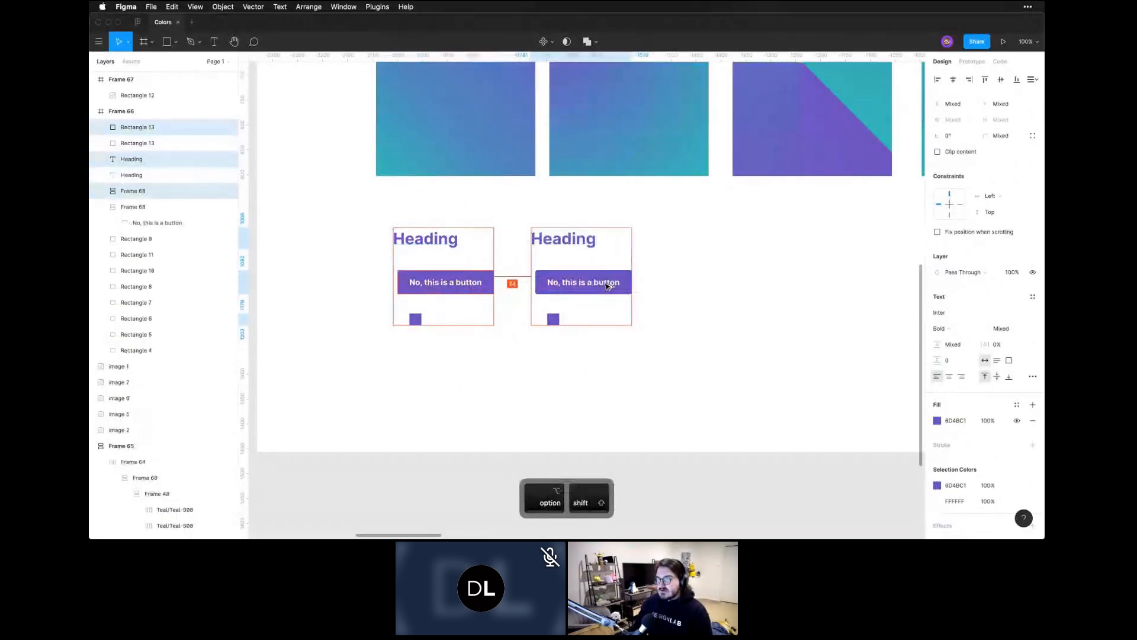
{"action": "left_click", "coordinate": [562, 377]}
Apply the Purple/Purple-600 color style to the fill of the left set's heading, button and square
{"action": "left_click", "coordinate": [454, 240]}
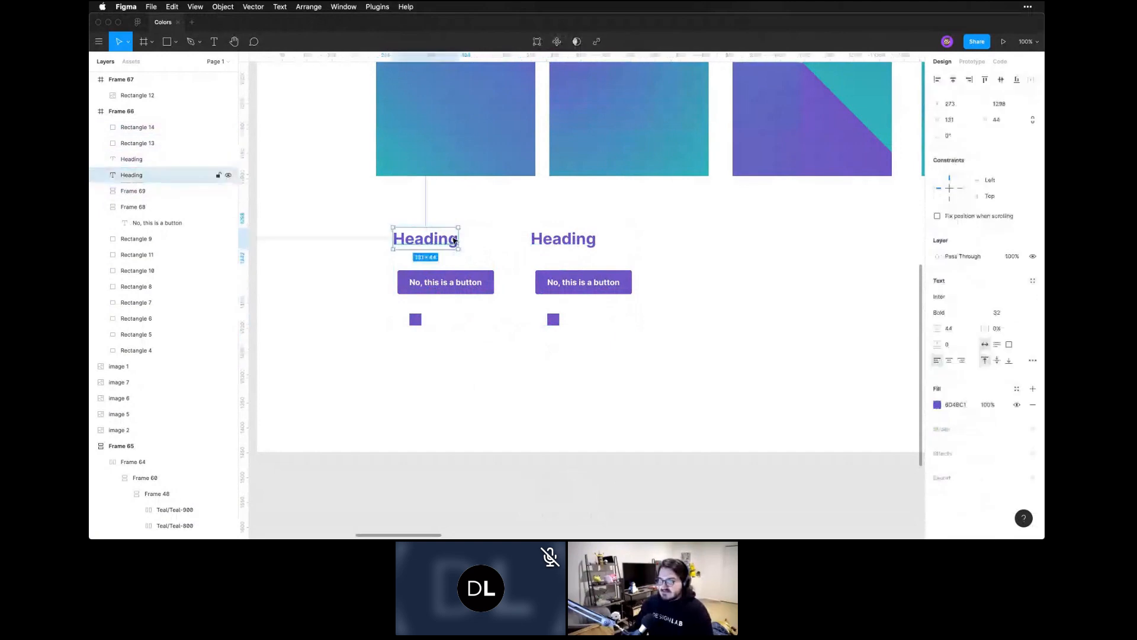
{"action": "left_click", "coordinate": [462, 283], "text": "shift"}
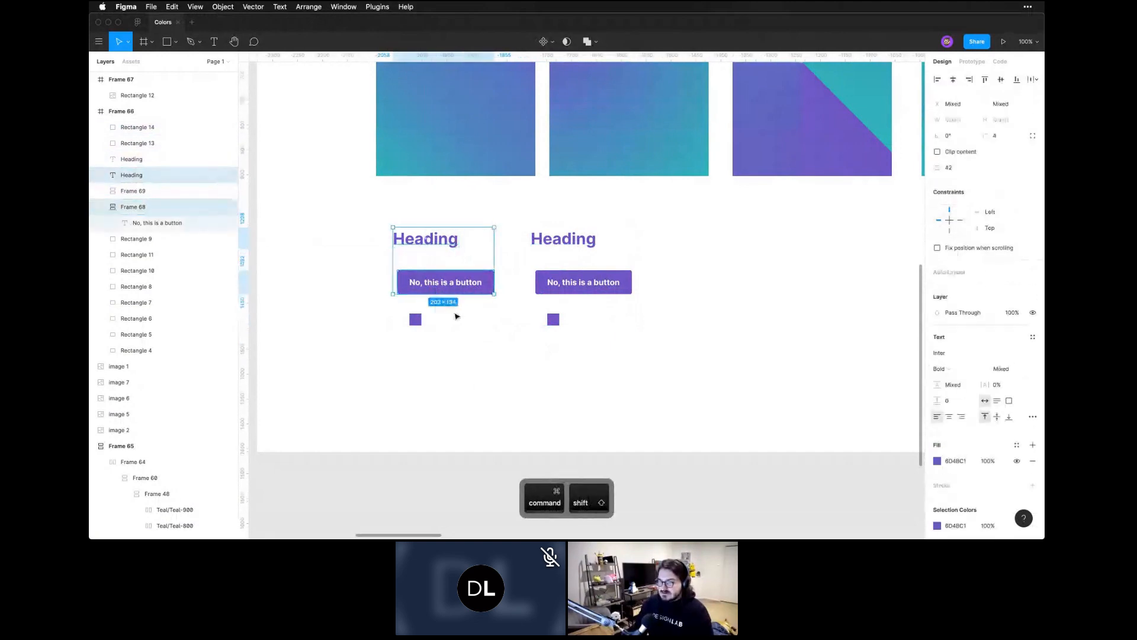
{"action": "left_click", "coordinate": [416, 320], "text": "shift"}
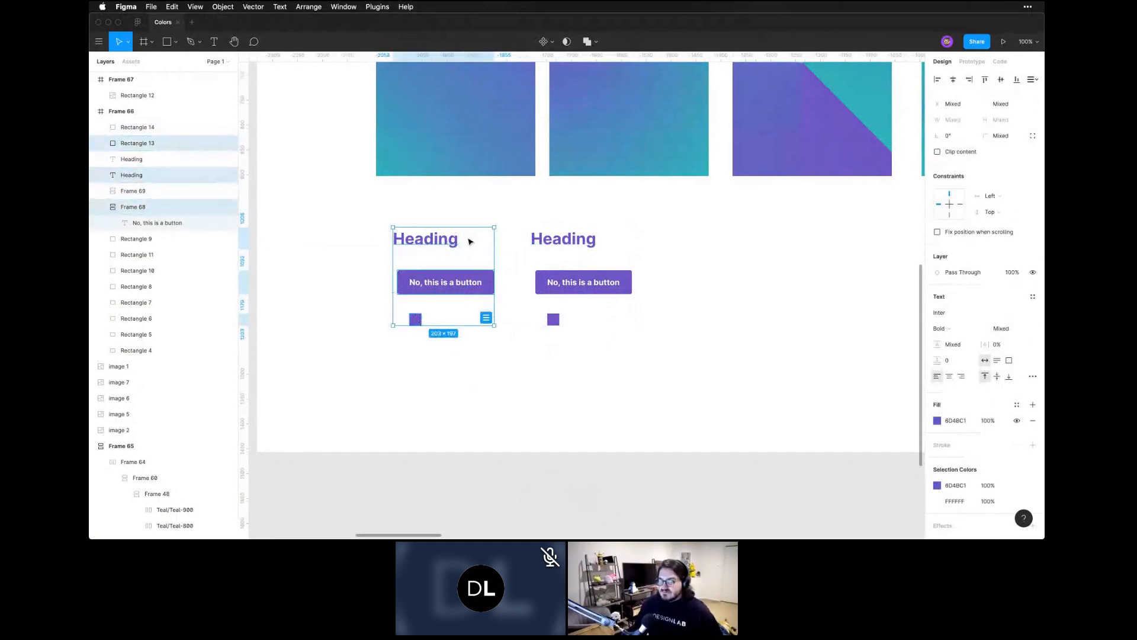
{"action": "left_click", "coordinate": [938, 421]}
{"action": "left_click", "coordinate": [938, 421]}
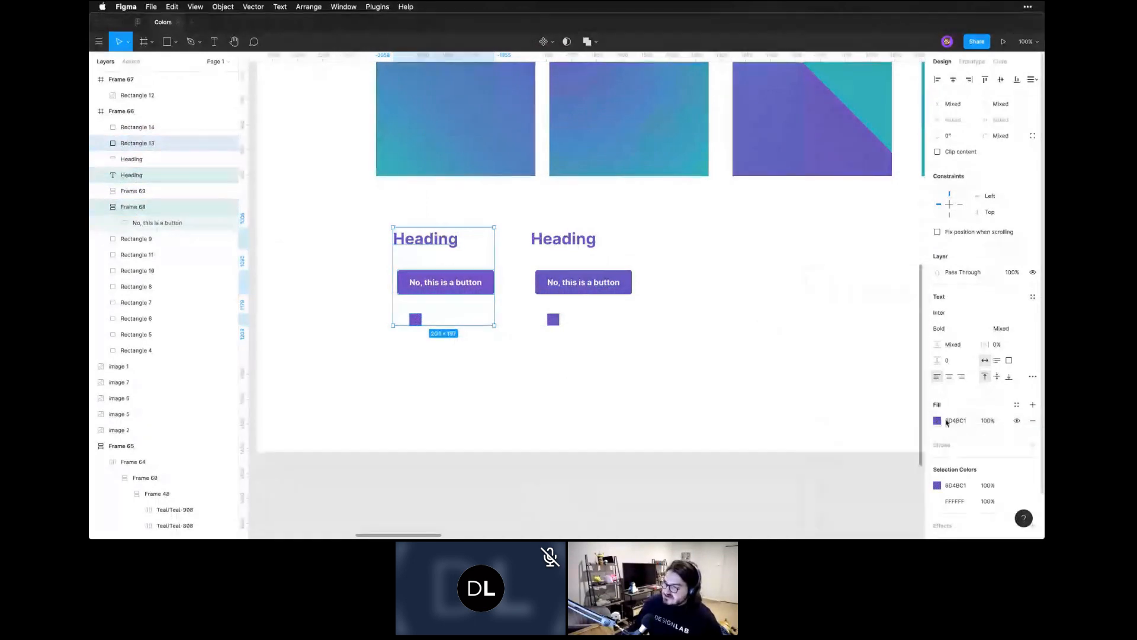
{"action": "left_click", "coordinate": [1017, 406]}
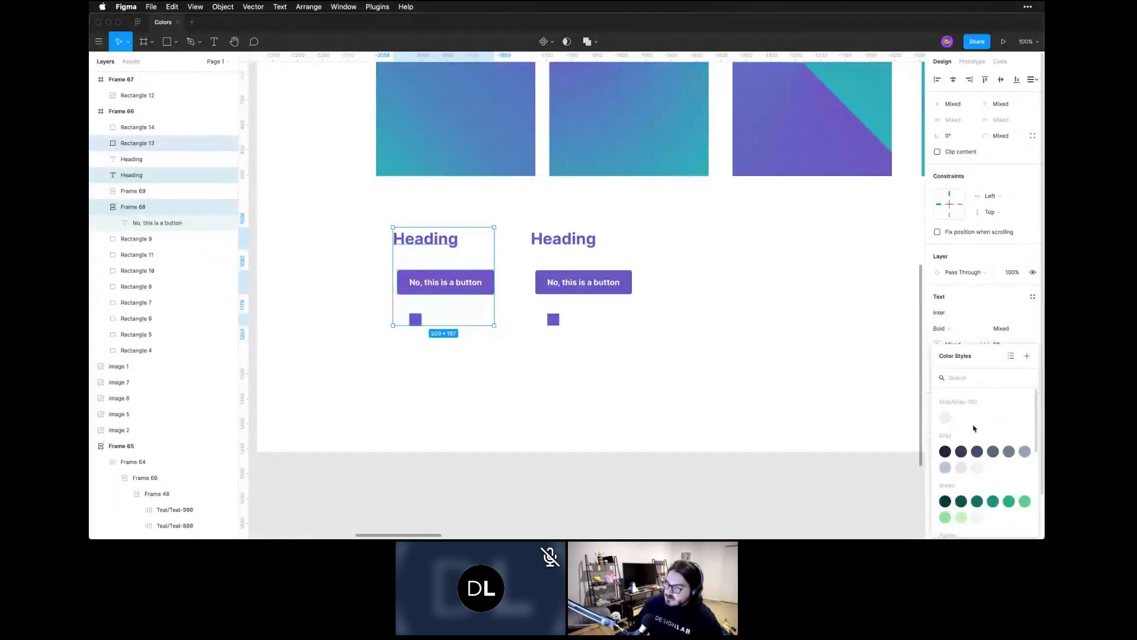
{"action": "scroll", "coordinate": [971, 456], "scroll_direction": "down", "scroll_amount": 5}
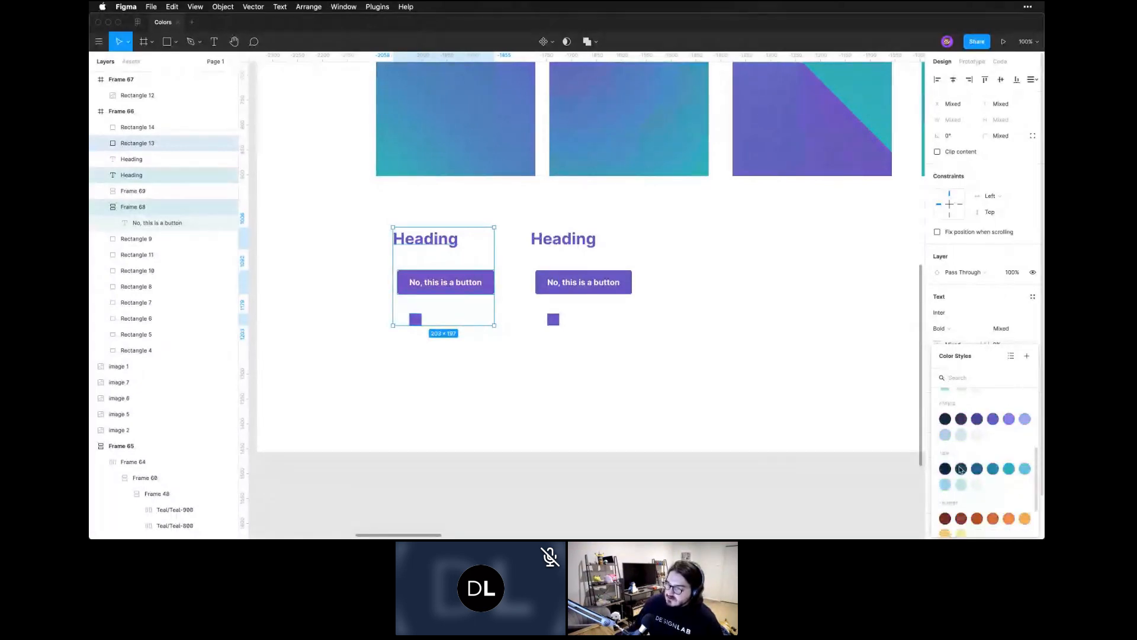
{"action": "scroll", "coordinate": [961, 469], "scroll_direction": "down", "scroll_amount": 2}
{"action": "mouse_move", "coordinate": [958, 511]}
{"action": "scroll", "coordinate": [960, 447], "scroll_direction": "up", "scroll_amount": 5}
{"action": "scroll", "coordinate": [960, 448], "scroll_direction": "down", "scroll_amount": 5}
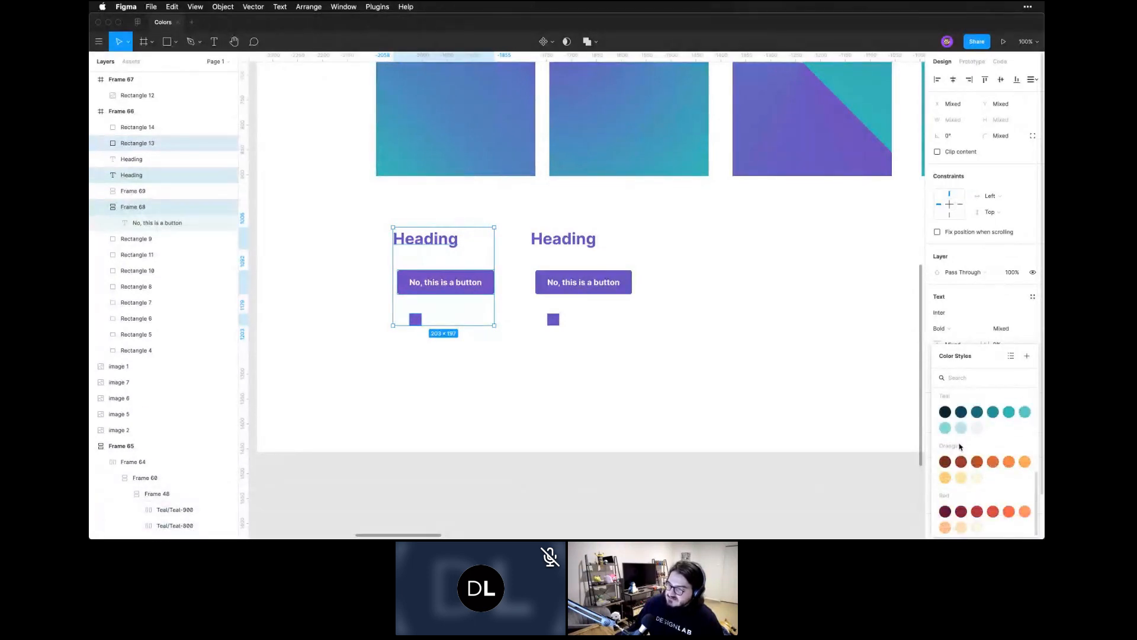
{"action": "scroll", "coordinate": [960, 444], "scroll_direction": "up", "scroll_amount": 2}
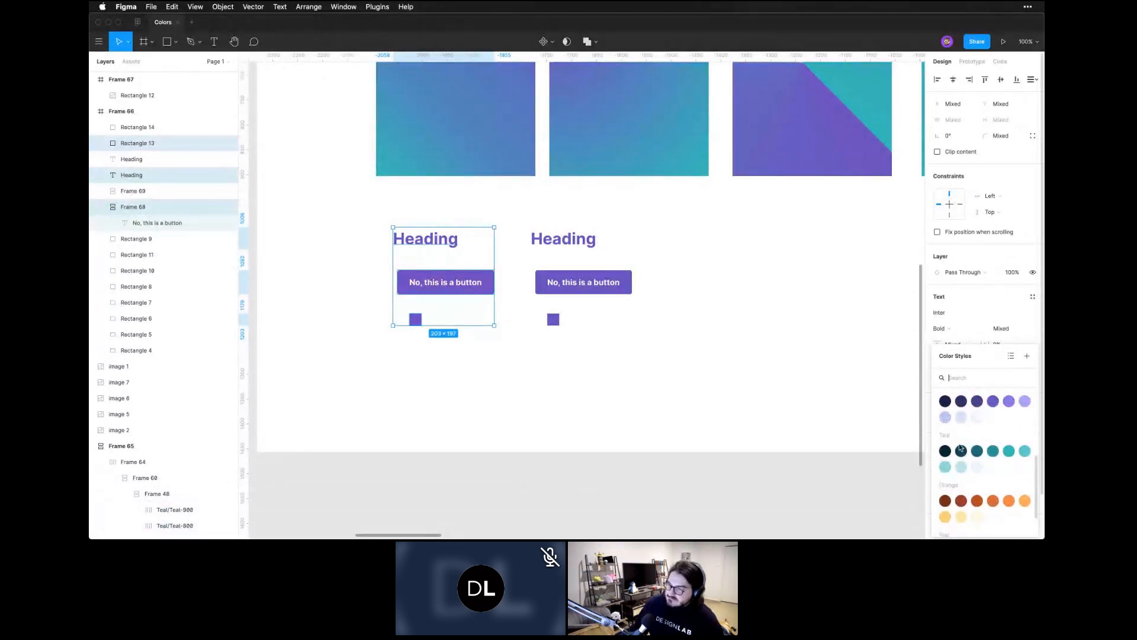
{"action": "left_click", "coordinate": [993, 403]}
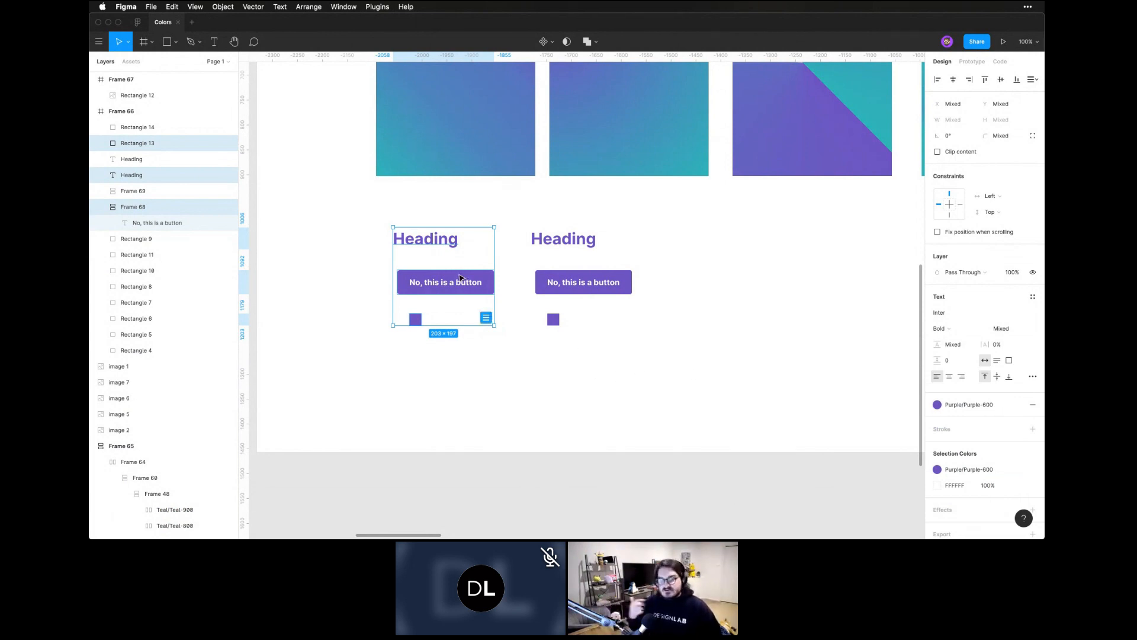
Edit the Purple/Purple-600 color style, shifting its hue to a green of about 101 and keeping saturation and lightness
{"action": "left_click", "coordinate": [500, 410]}
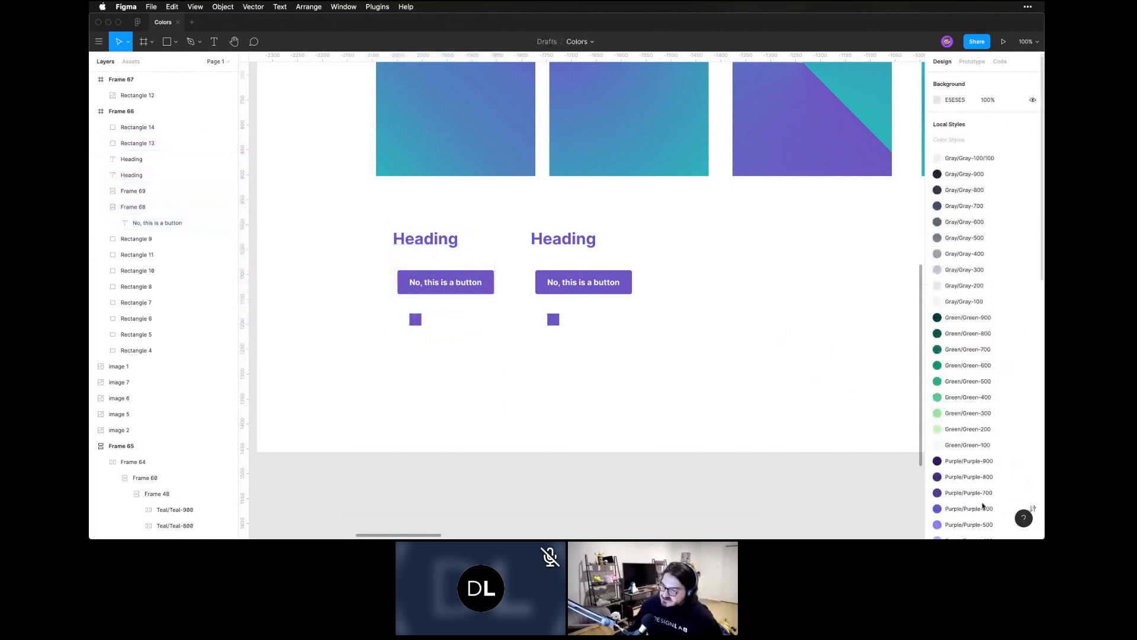
{"action": "left_click", "coordinate": [1033, 508]}
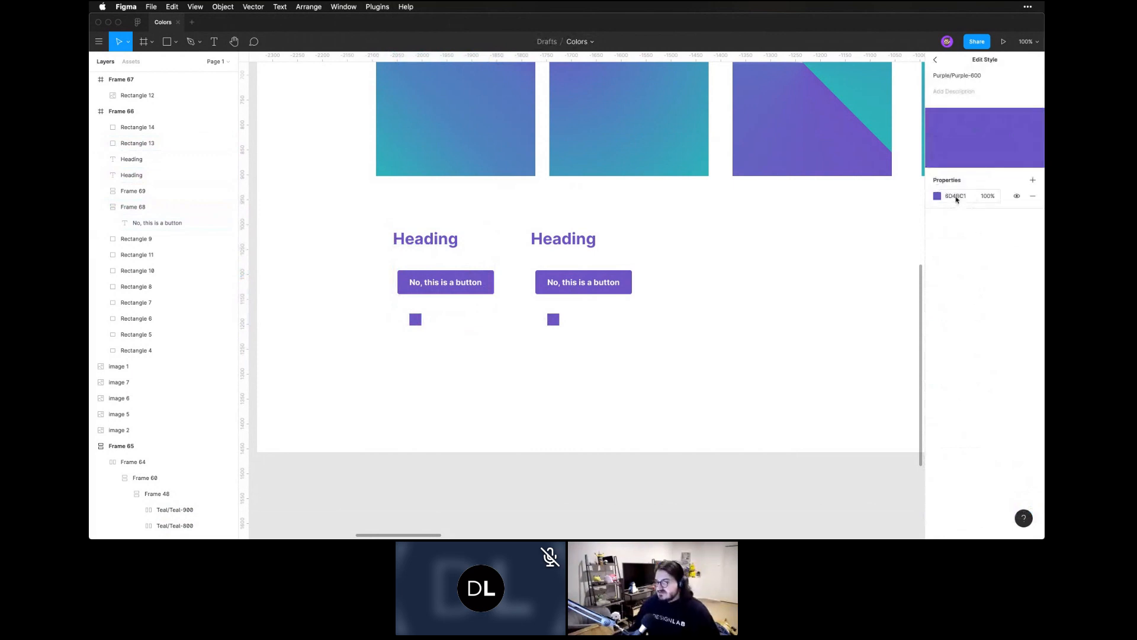
{"action": "left_click", "coordinate": [937, 196]}
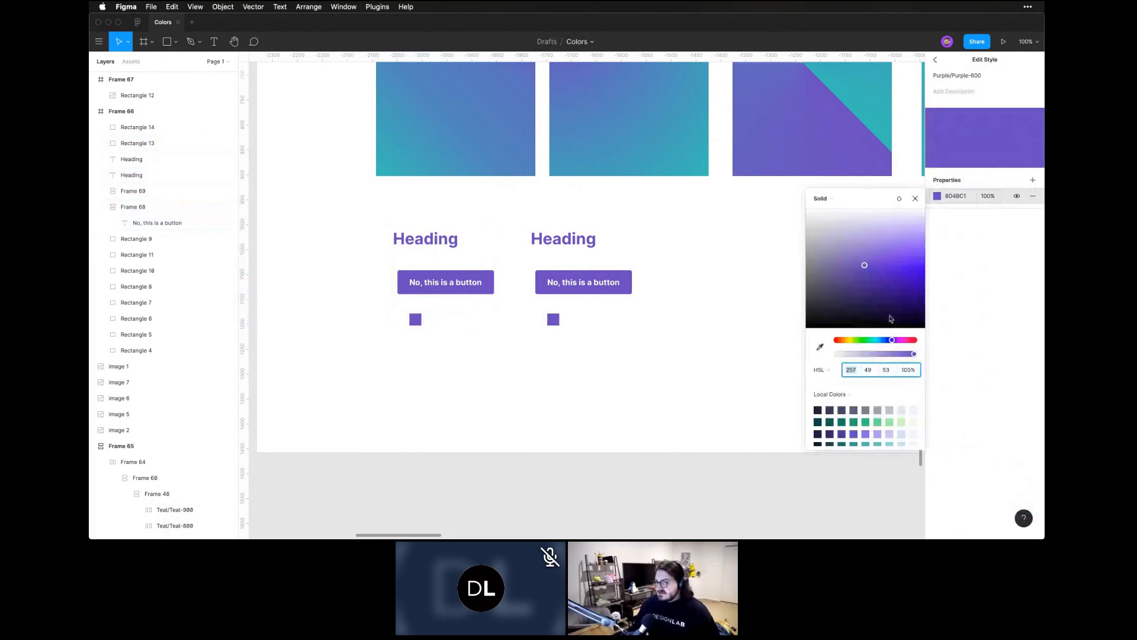
{"action": "left_click_drag", "start_coordinate": [892, 340], "coordinate": [858, 337]}
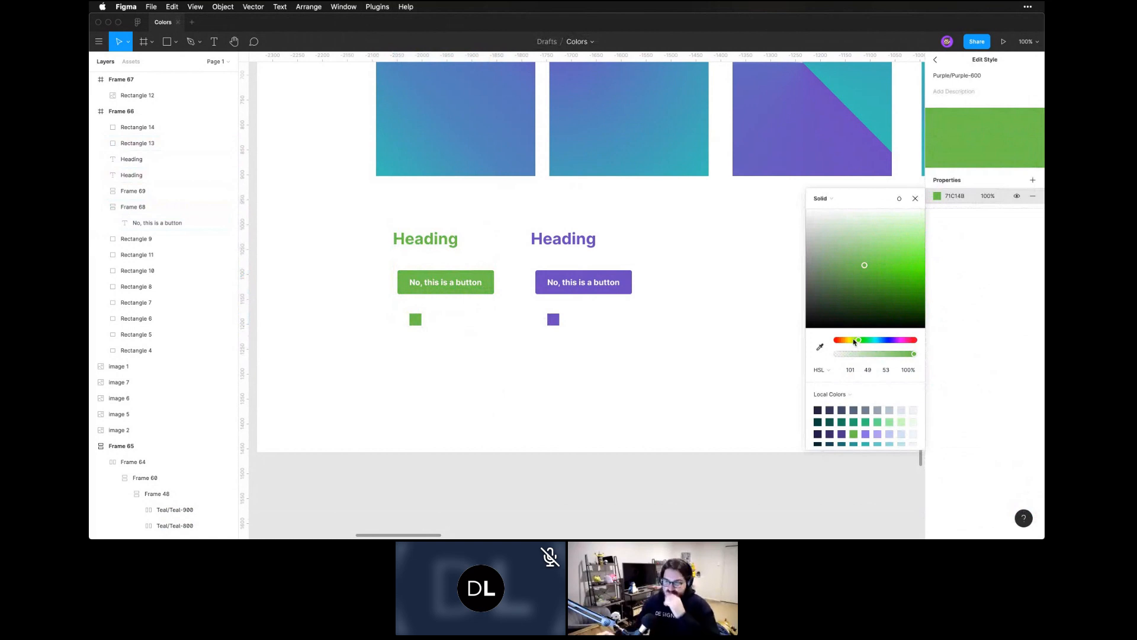
{"action": "left_click", "coordinate": [699, 348]}
Draw a small trial rectangle beside the two sets, then undo it together with the green change to the Purple-600 style
{"action": "key", "text": "space"}
{"action": "left_click_drag", "start_coordinate": [753, 301], "coordinate": [642, 305]}
{"action": "key", "text": "r"}
{"action": "left_click_drag", "start_coordinate": [598, 240], "coordinate": [623, 256]}
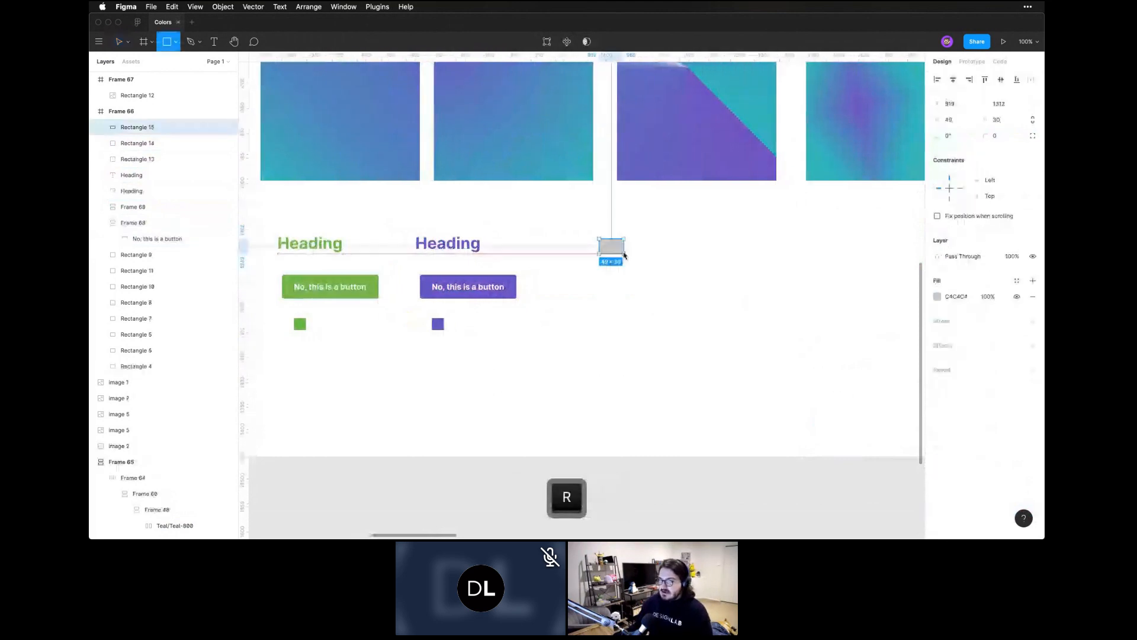
{"action": "left_click", "coordinate": [630, 330]}
{"action": "key", "text": "super+z"}
{"action": "key", "text": "super+z"}
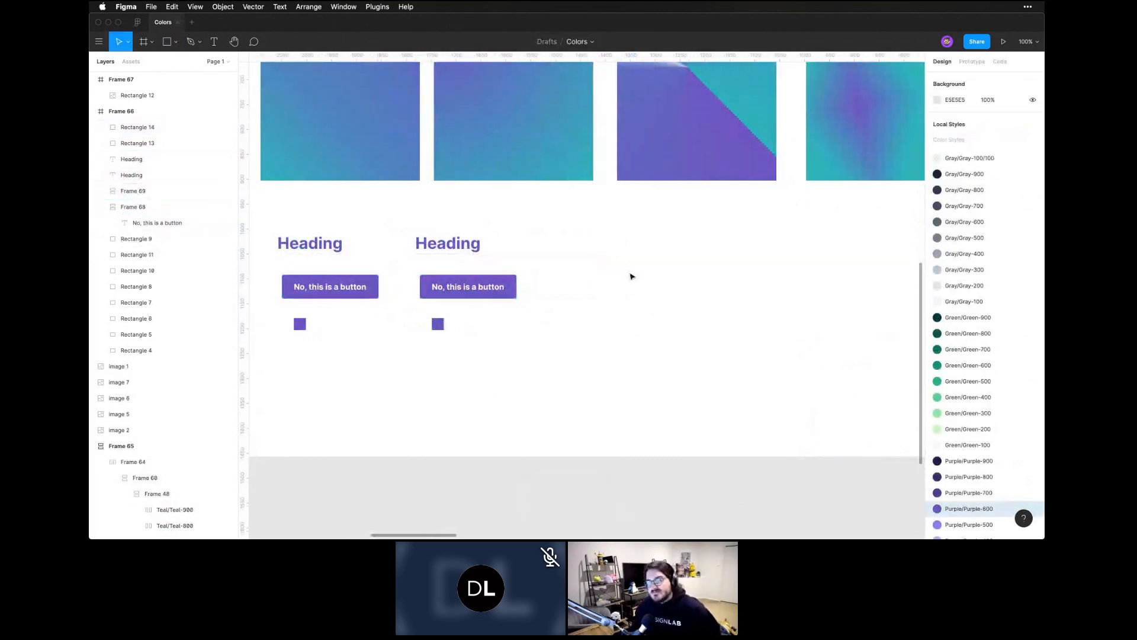
Draw a rectangle about 148 × 89 beside the two element sets and fill it with the pink F576C2
{"action": "key", "text": "r"}
{"action": "left_click_drag", "start_coordinate": [612, 226], "coordinate": [686, 270]}
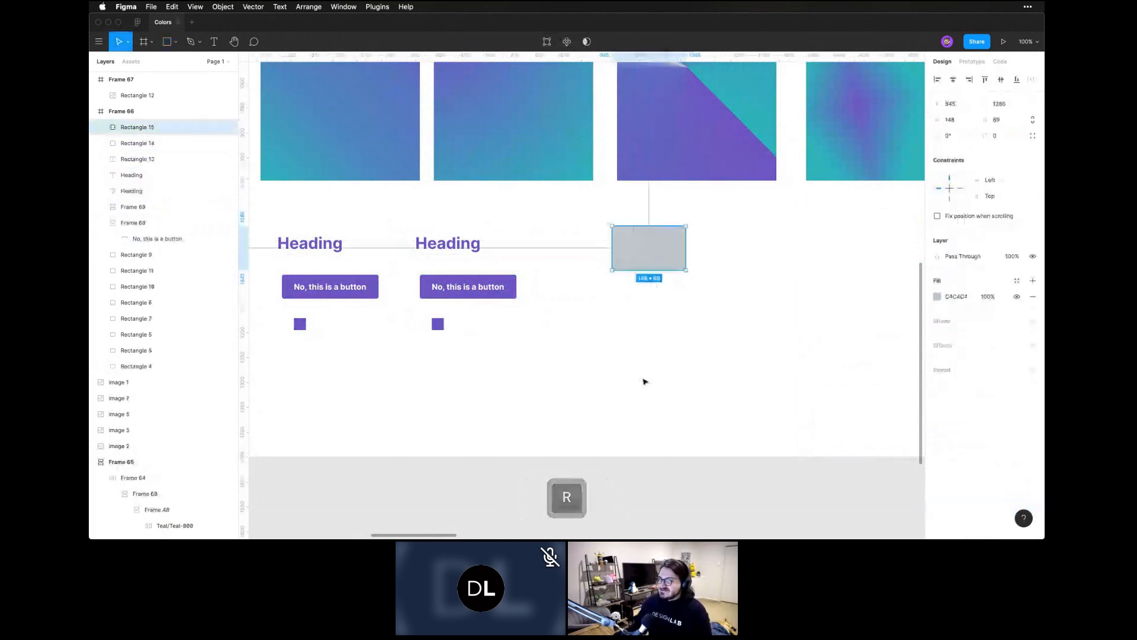
{"action": "left_click", "coordinate": [937, 296]}
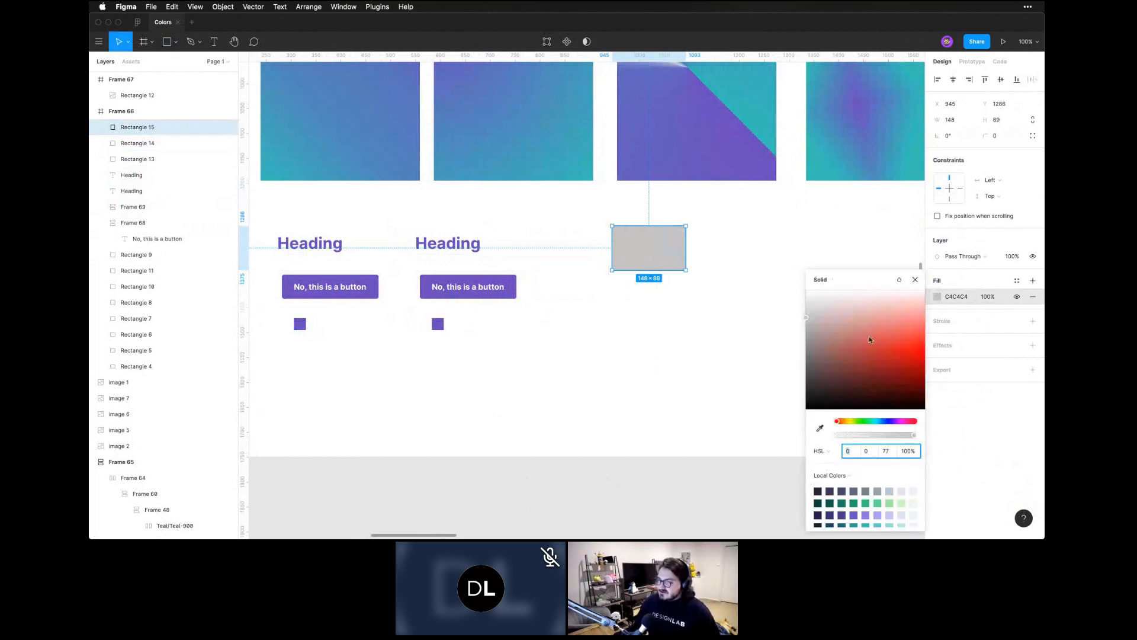
{"action": "left_click_drag", "start_coordinate": [904, 423], "coordinate": [896, 422]}
{"action": "left_click_drag", "start_coordinate": [909, 296], "coordinate": [899, 422]}
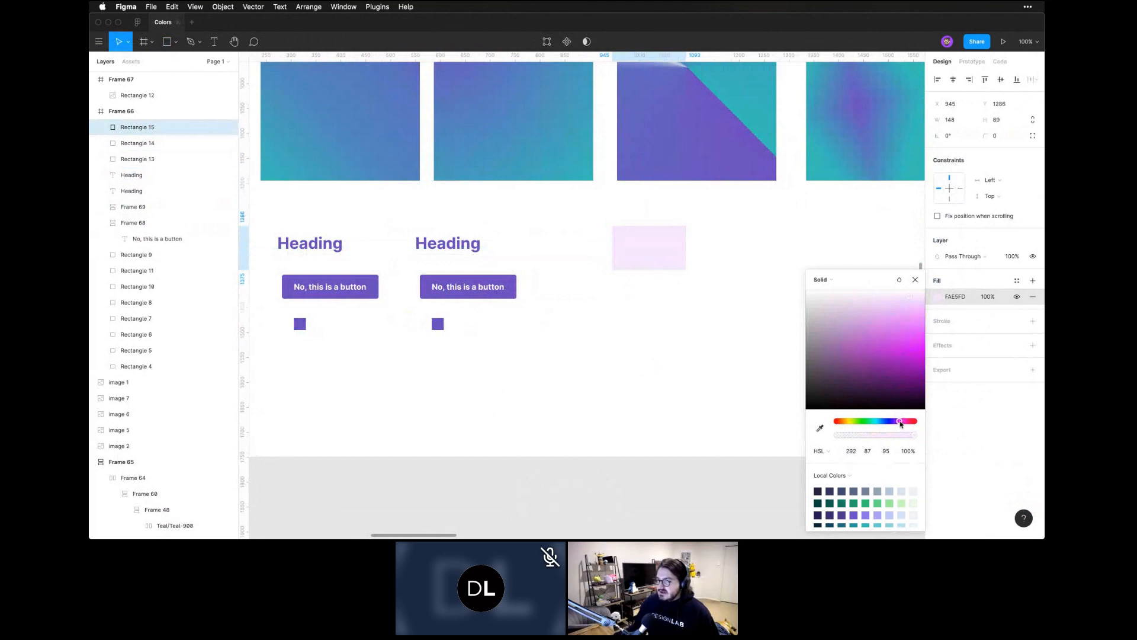
{"action": "left_click", "coordinate": [910, 317]}
{"action": "left_click_drag", "start_coordinate": [911, 320], "coordinate": [885, 327]}
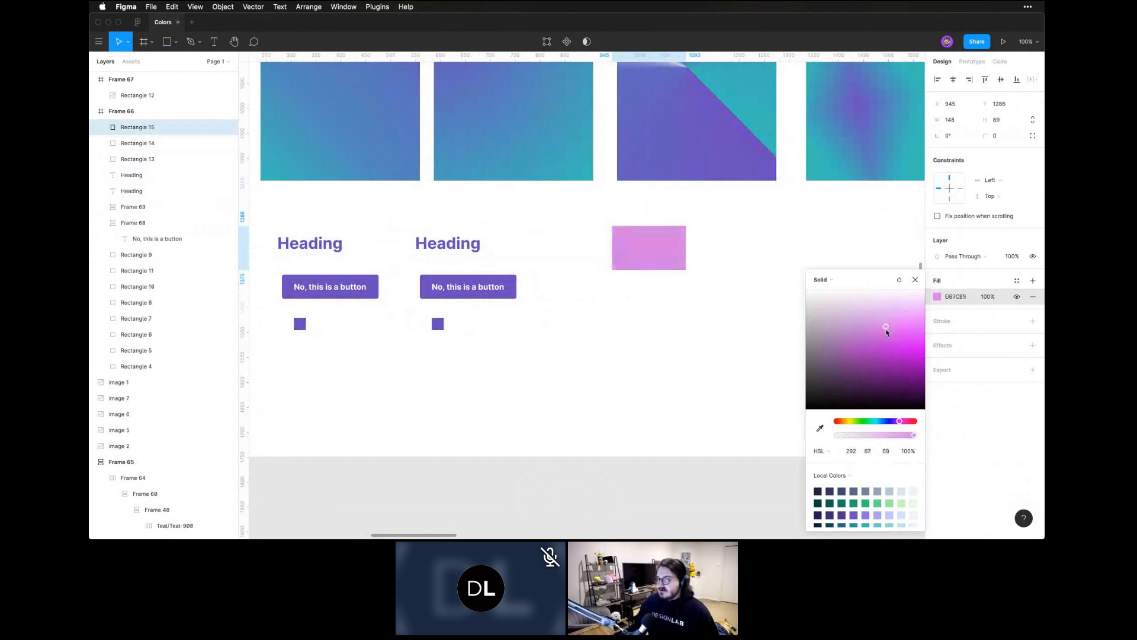
{"action": "left_click_drag", "start_coordinate": [899, 421], "coordinate": [906, 423]}
{"action": "left_click_drag", "start_coordinate": [887, 326], "coordinate": [911, 330]}
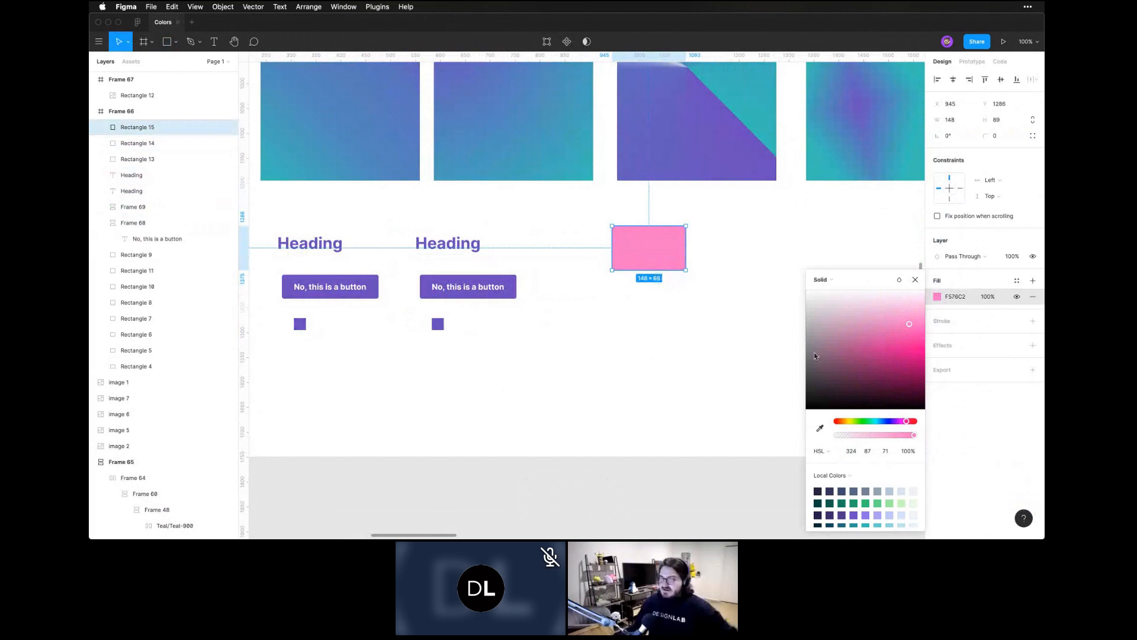
{"action": "left_click", "coordinate": [723, 343]}
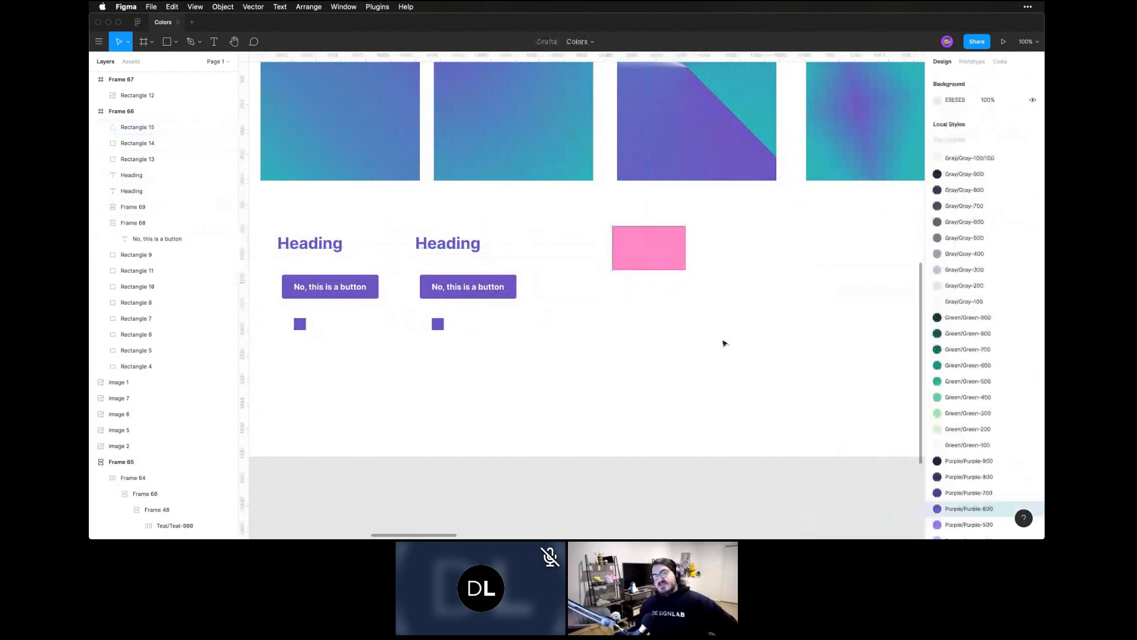
Create a new color style named Pink from the rectangle's fill
{"action": "left_click", "coordinate": [673, 265]}
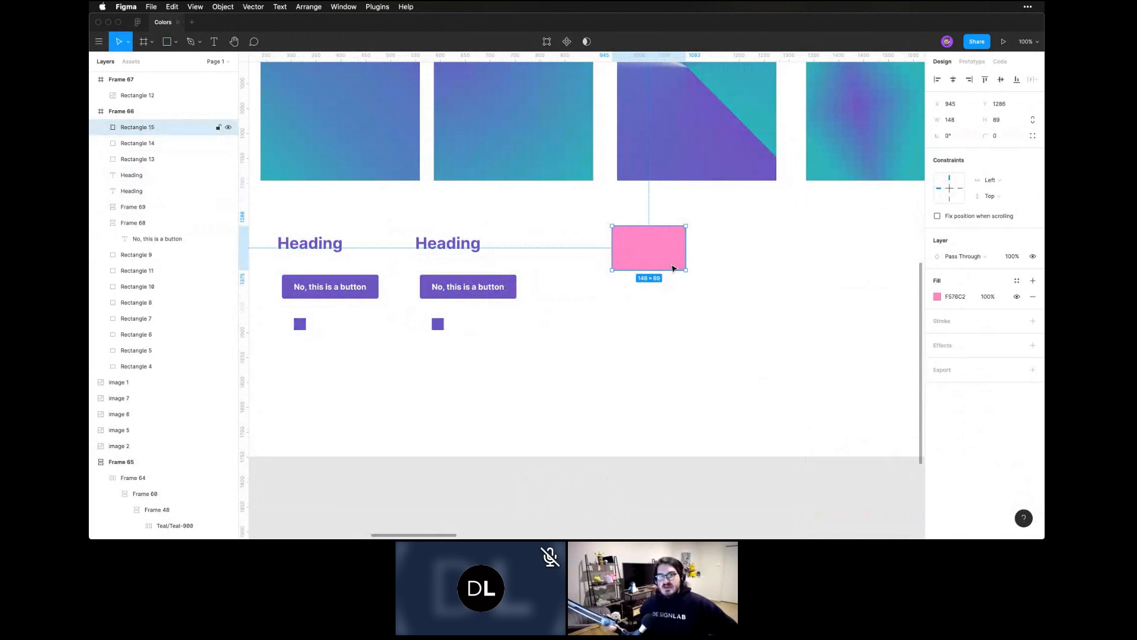
{"action": "left_click", "coordinate": [1017, 282]}
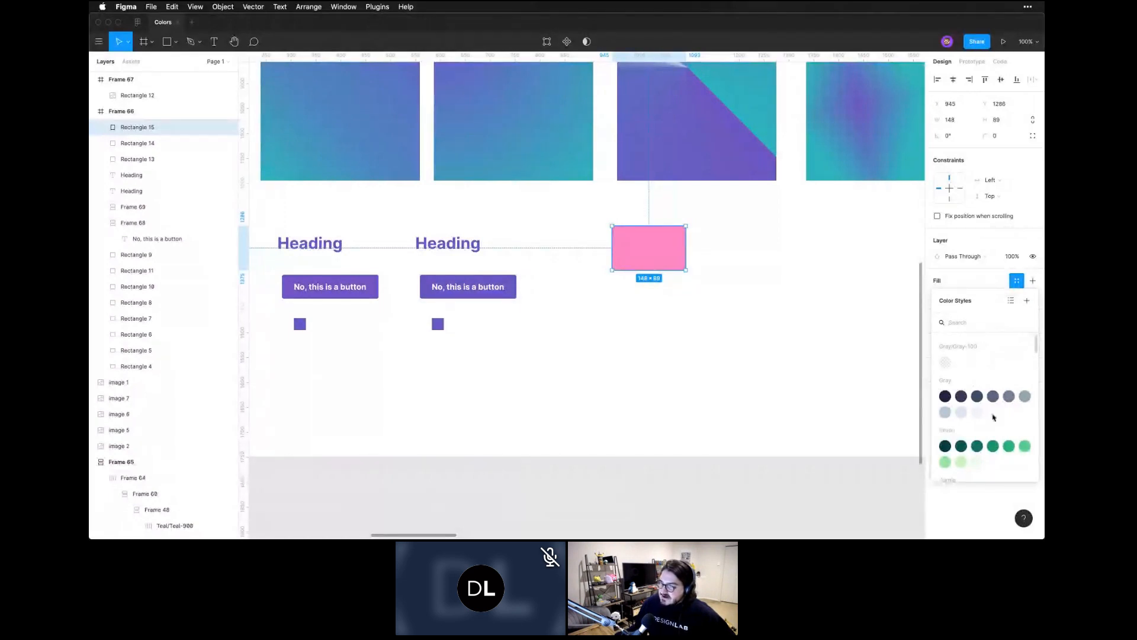
{"action": "left_click", "coordinate": [1027, 301]}
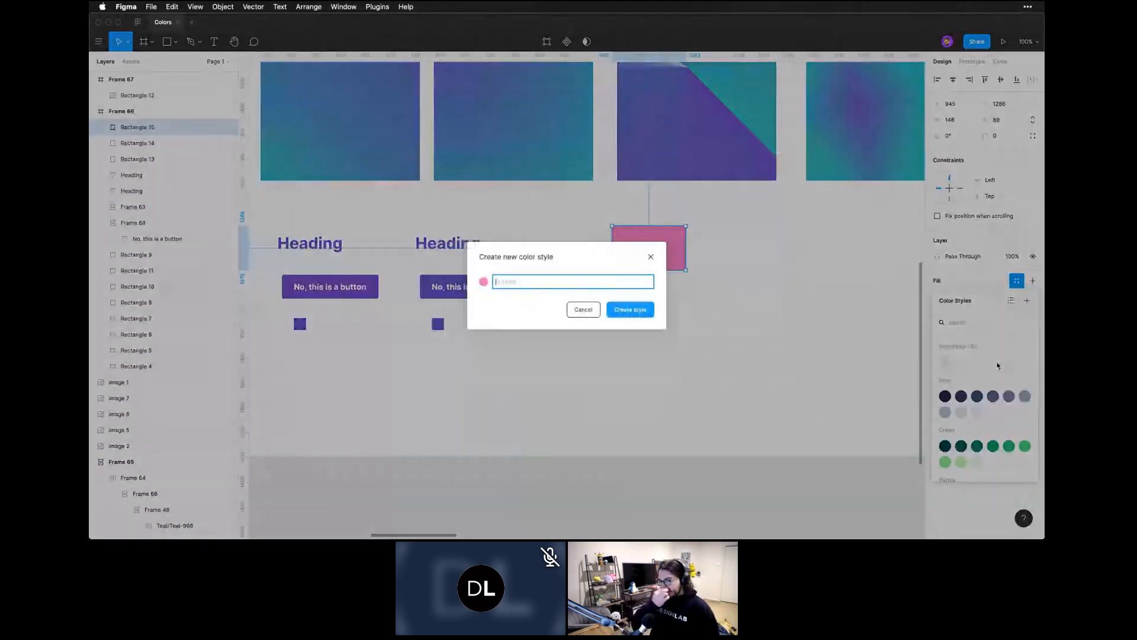
{"action": "type", "text": "Pink"}
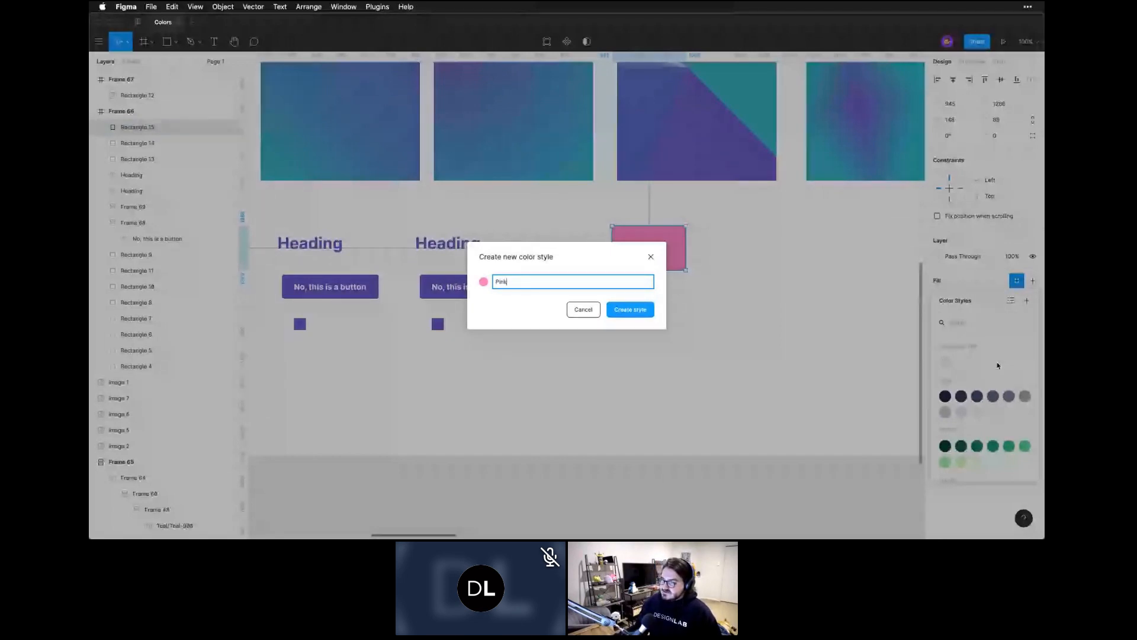
{"action": "key", "text": "Return"}
{"action": "left_click", "coordinate": [1024, 301]}
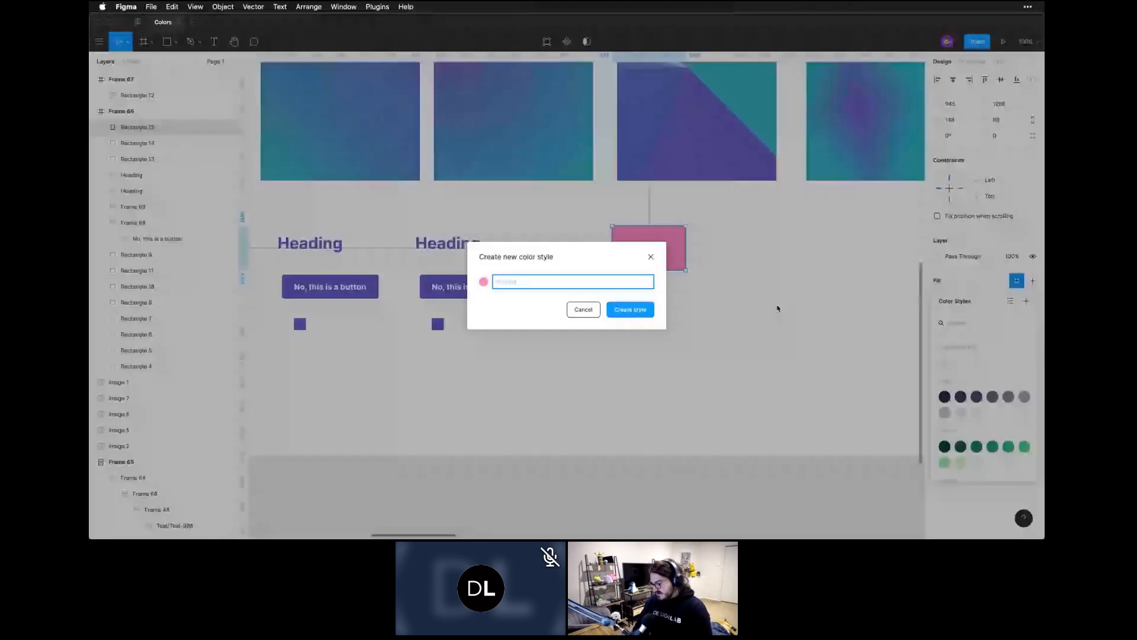
{"action": "key", "text": "Return"}
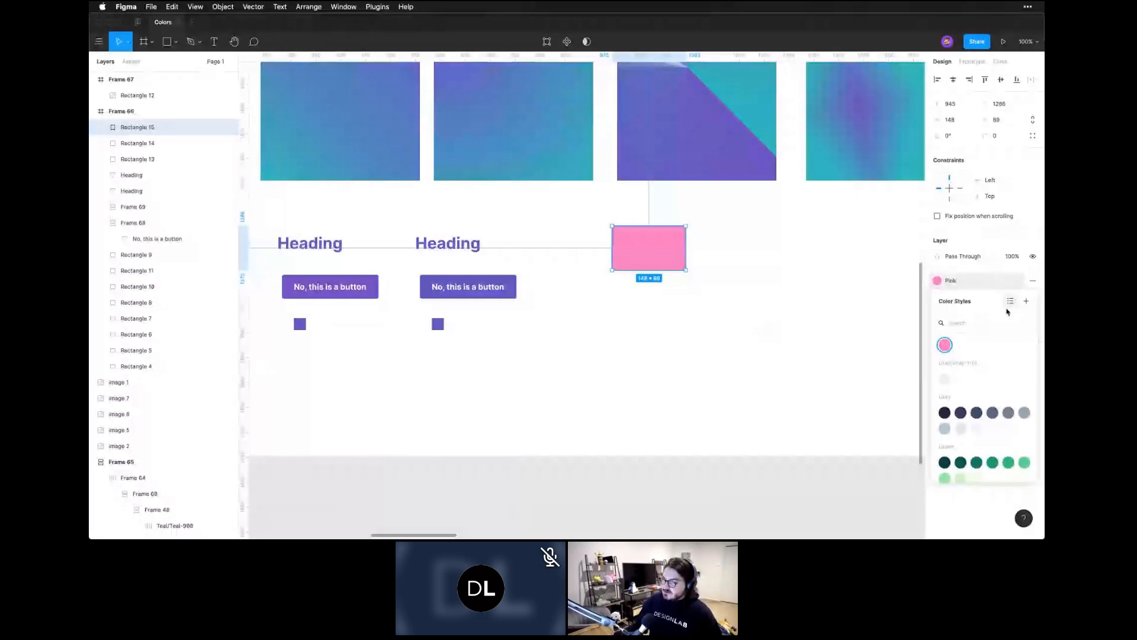
Rename the Pink color style to Primary Brand
{"action": "right_click", "coordinate": [946, 347]}
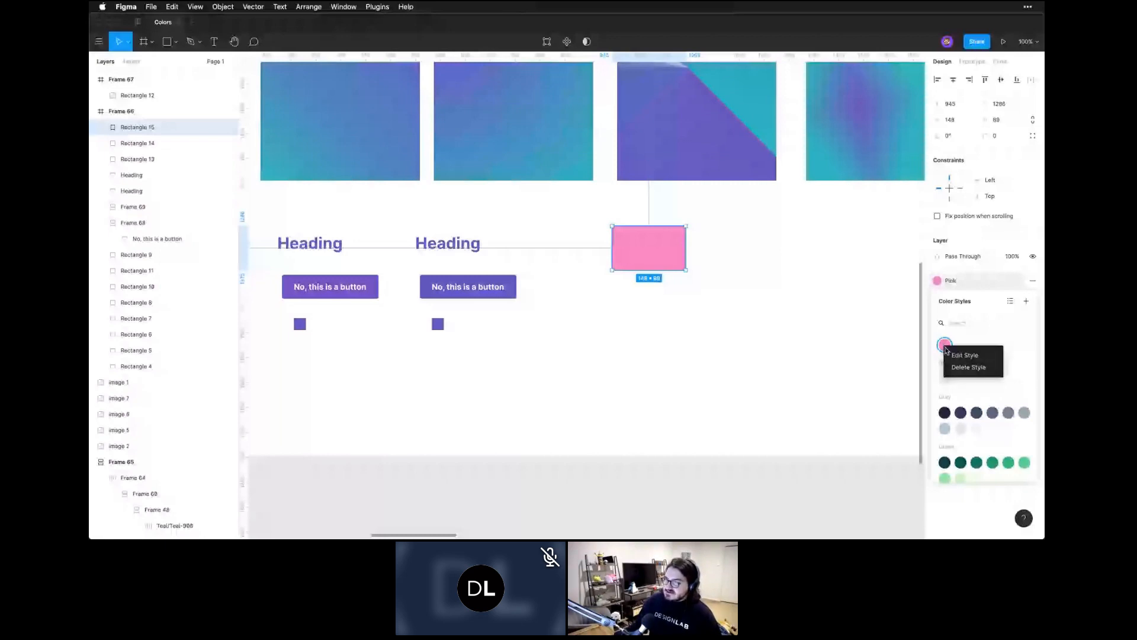
{"action": "left_click", "coordinate": [957, 355]}
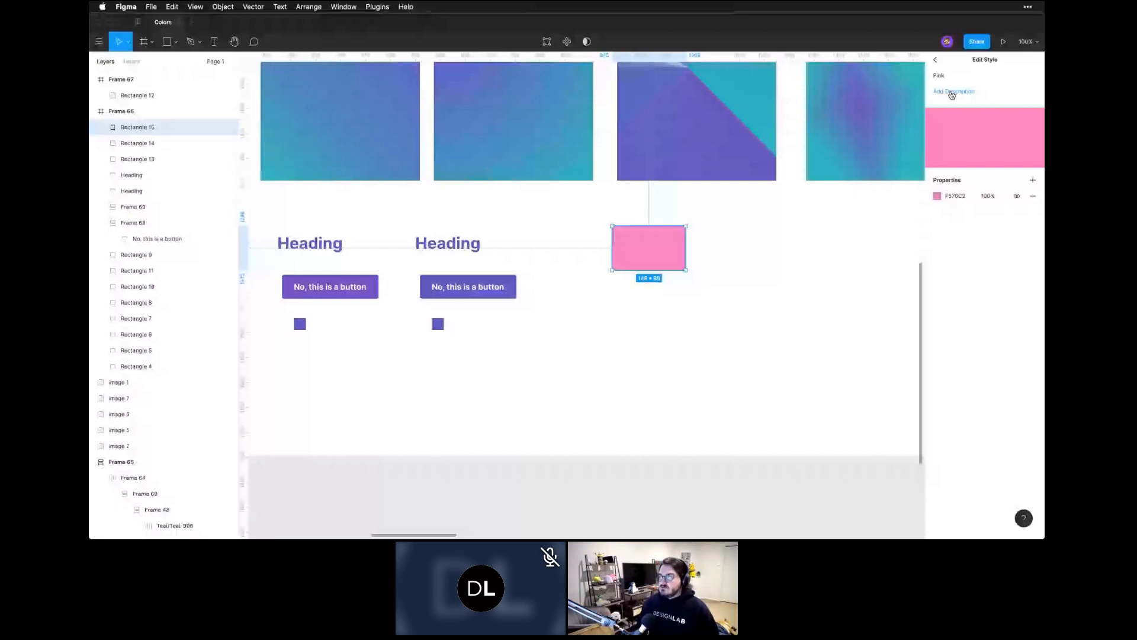
{"action": "left_click", "coordinate": [942, 77]}
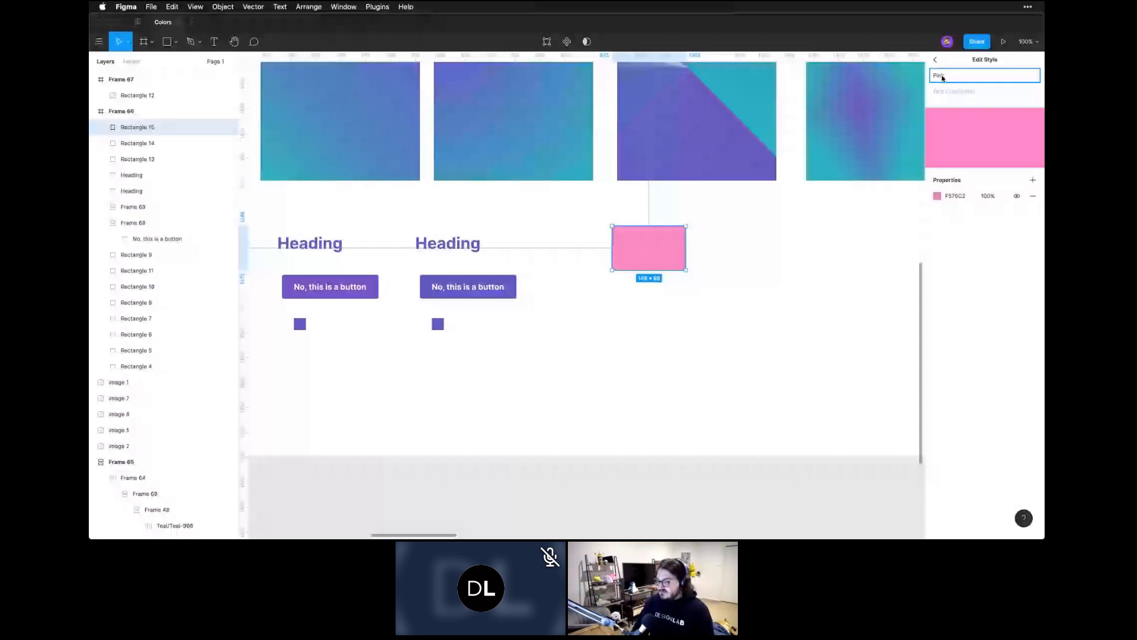
{"action": "key", "text": "shift"}
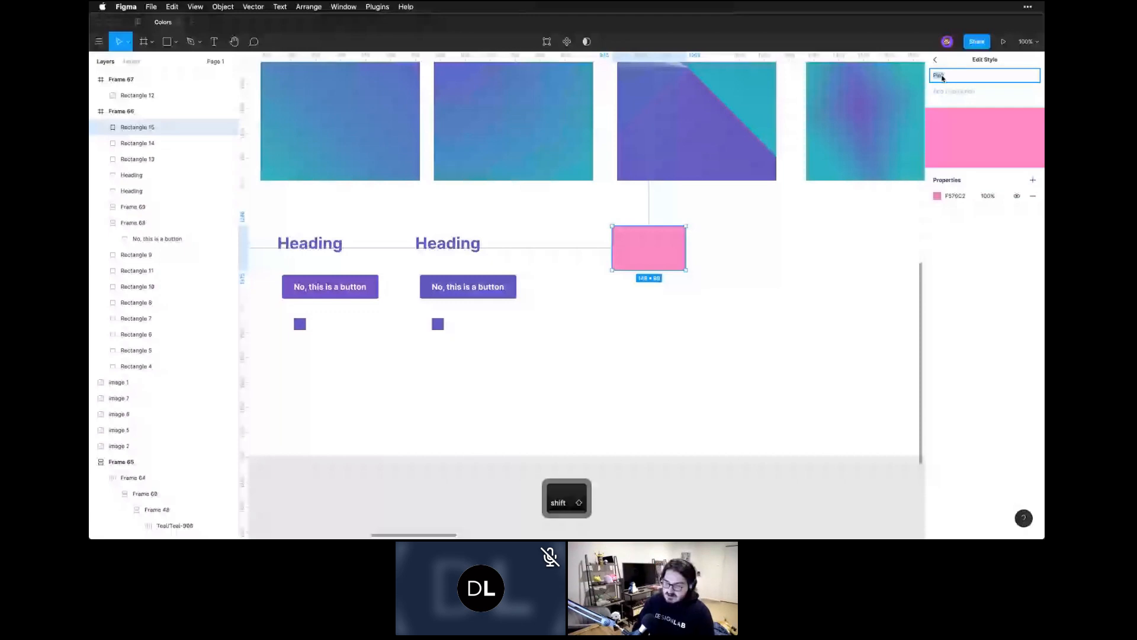
{"action": "type", "text": "Primary "}
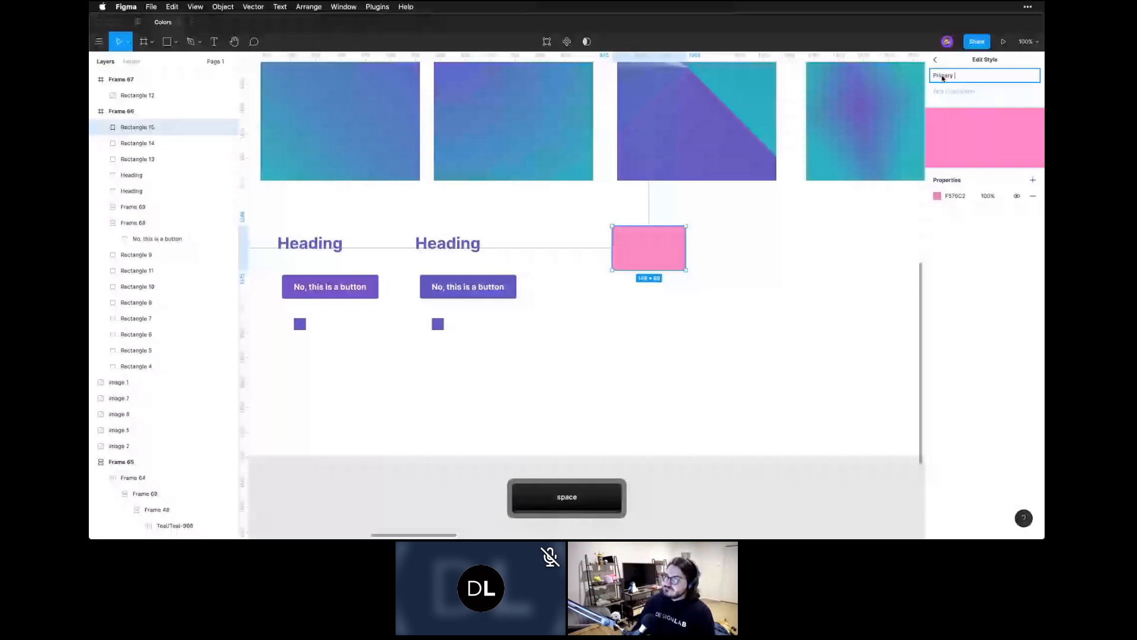
{"action": "type", "text": "Brand"}
{"action": "key", "text": "Tab"}
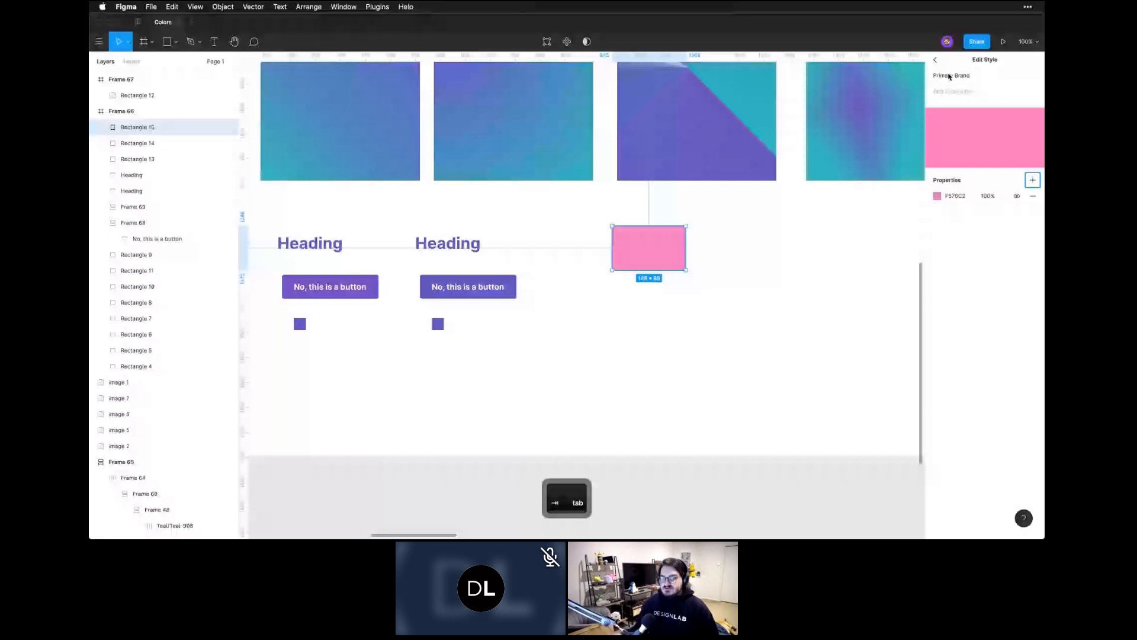
Give the Primary Brand color style the description Pink-500
{"action": "left_click", "coordinate": [974, 93]}
{"action": "type", "text": "P"}
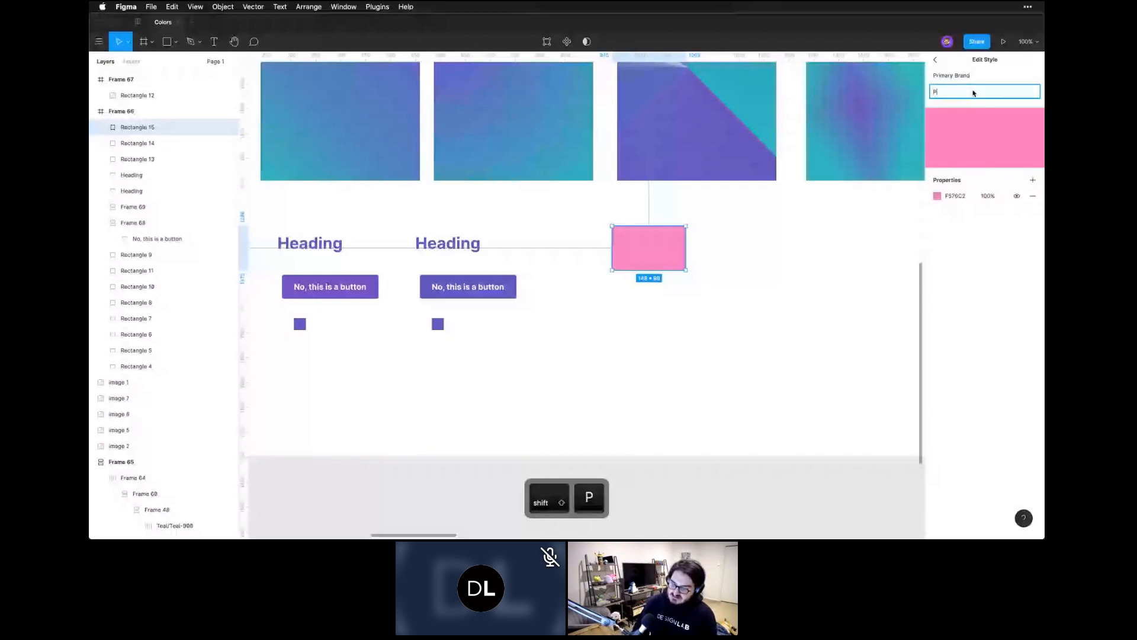
{"action": "type", "text": "ink-"}
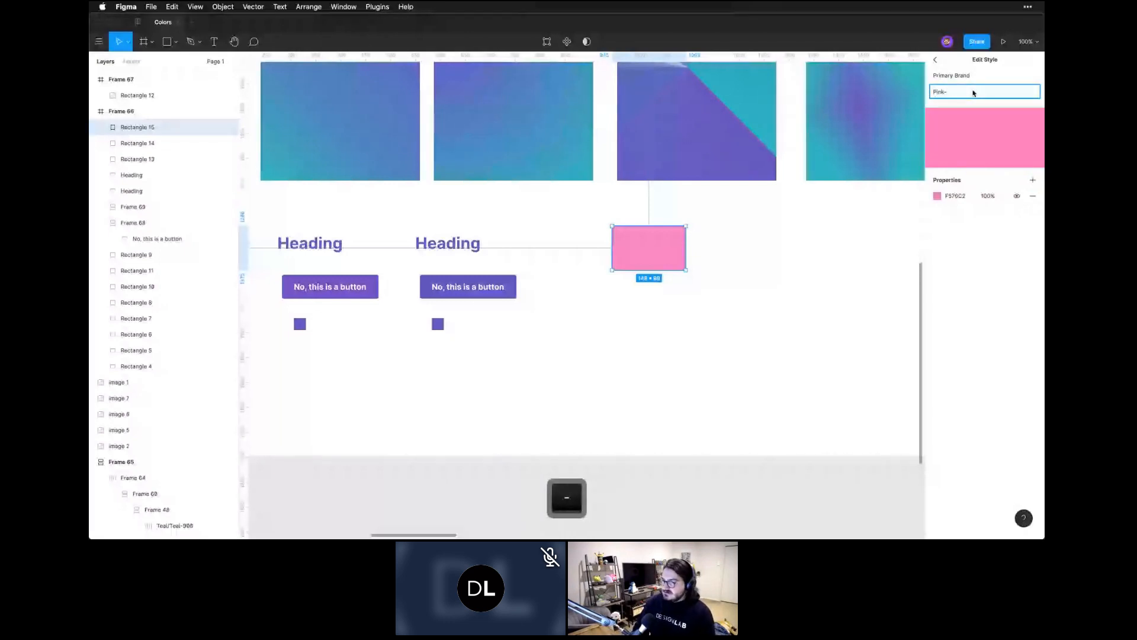
{"action": "type", "text": "500"}
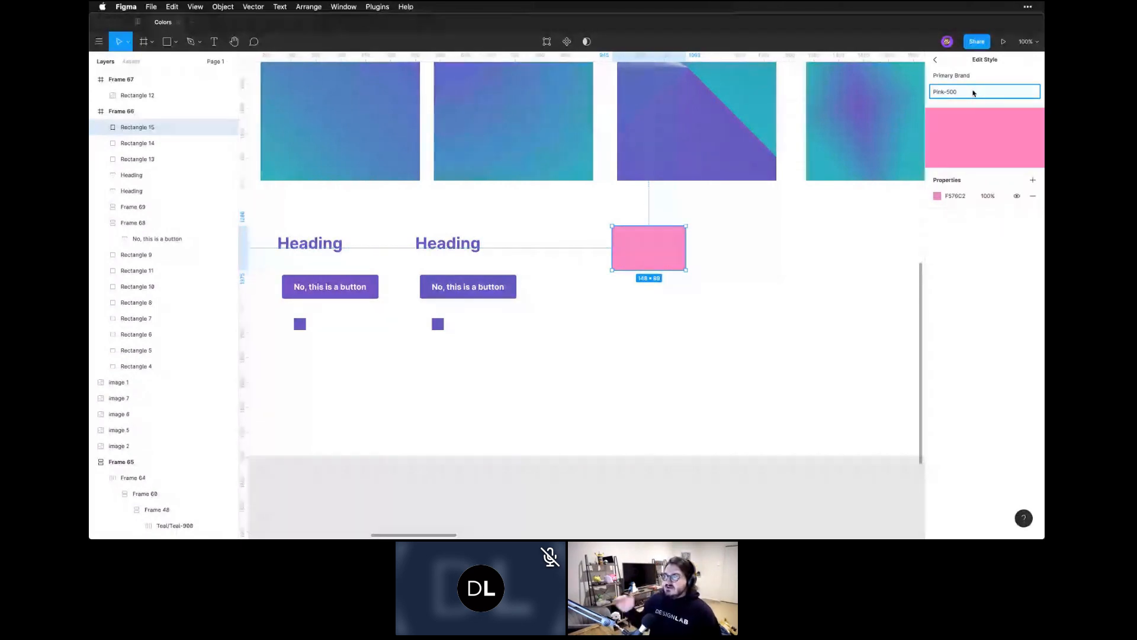
Try a darker, less saturated pink for the Primary Brand style, then undo it
{"action": "left_click", "coordinate": [937, 196]}
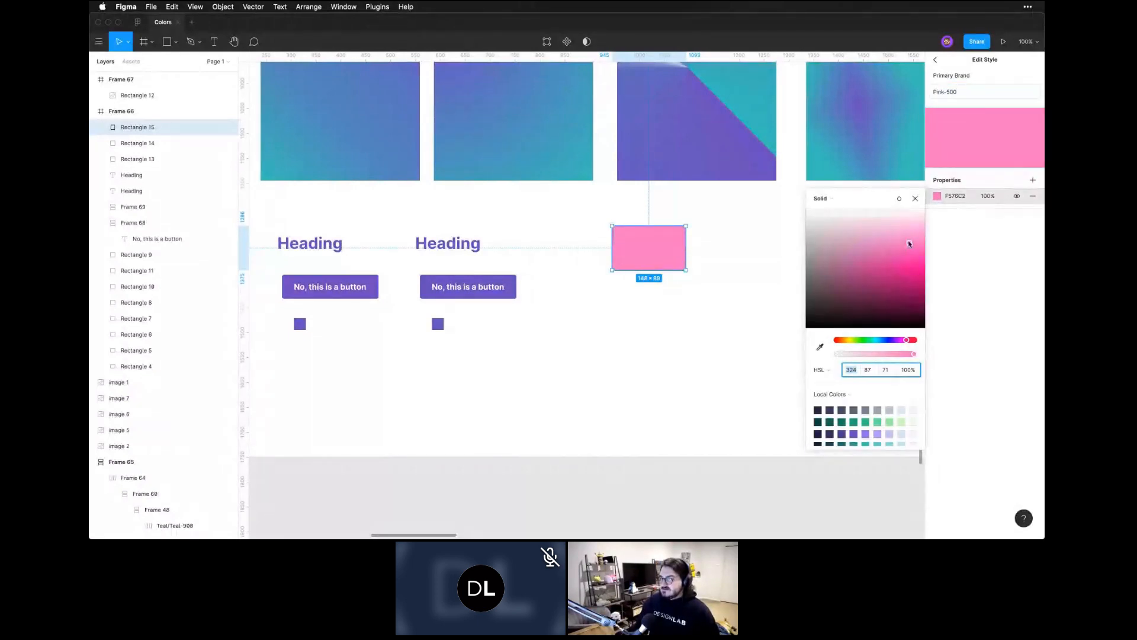
{"action": "left_click_drag", "start_coordinate": [909, 276], "coordinate": [873, 266]}
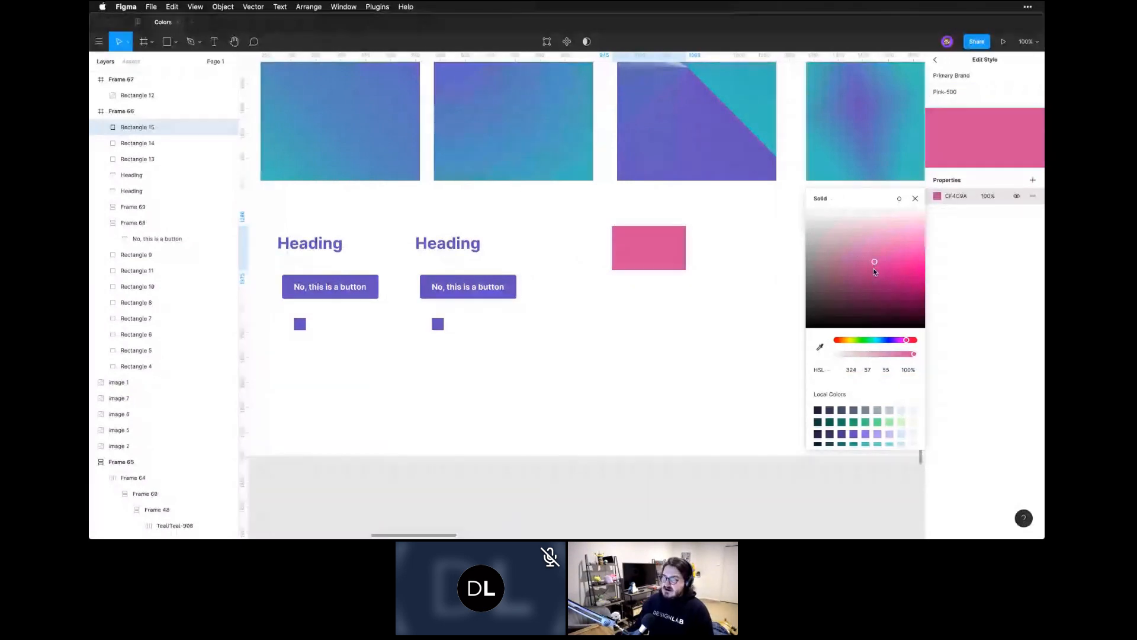
{"action": "key", "text": "super+z"}
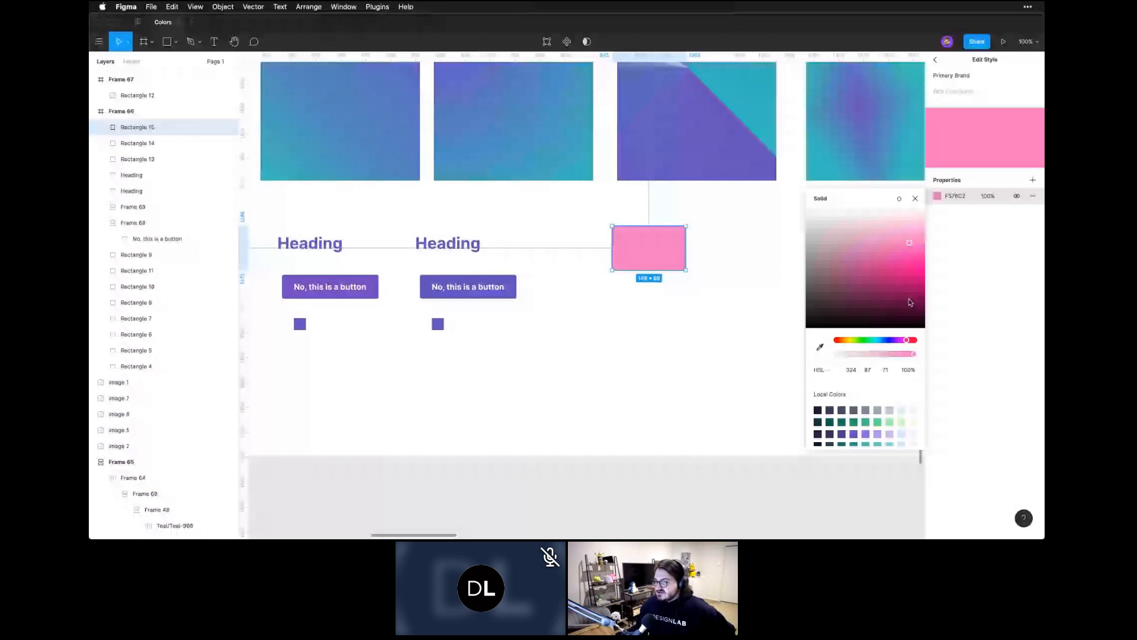
Check the available color models without changing from HSL, and hide the style's pink fill briefly before showing it again
{"action": "left_click", "coordinate": [820, 370]}
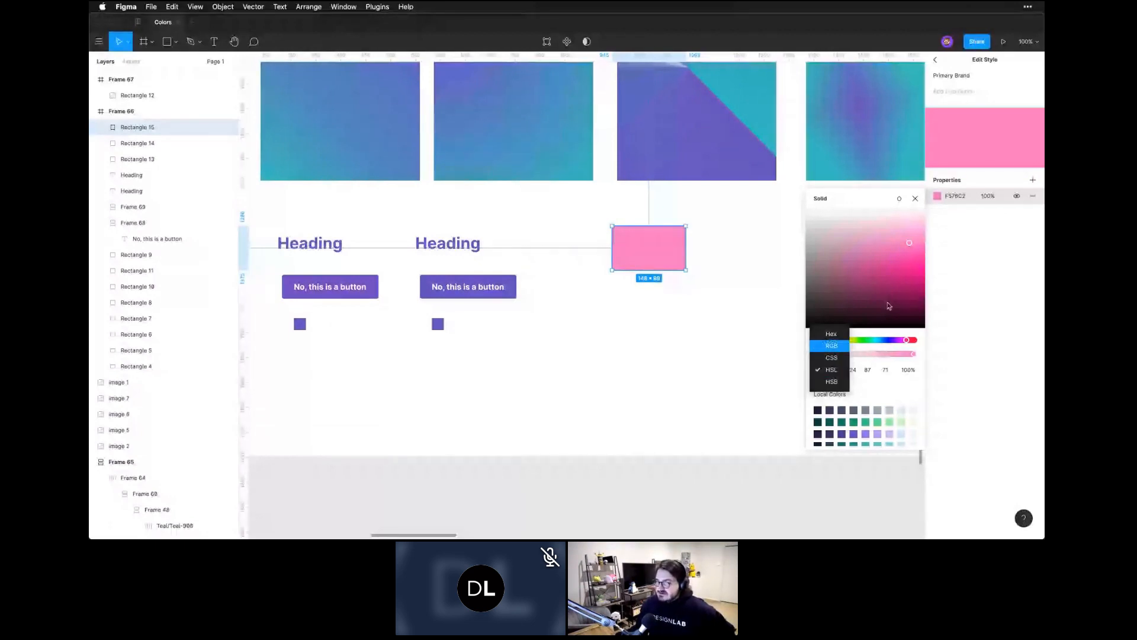
{"action": "left_click", "coordinate": [958, 238]}
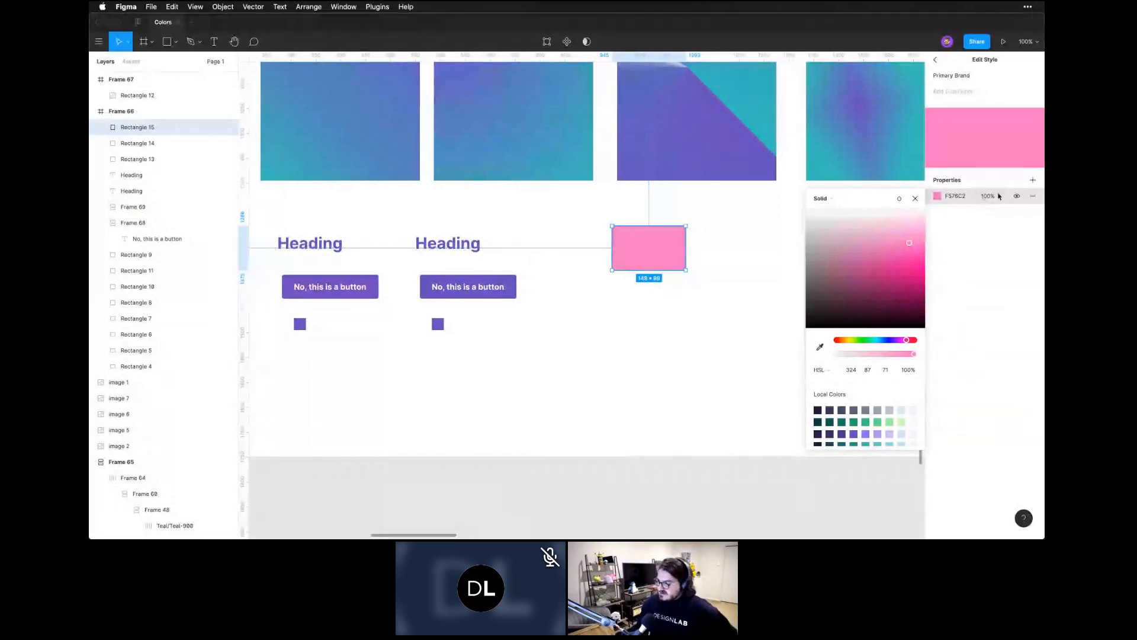
{"action": "left_click", "coordinate": [1017, 196]}
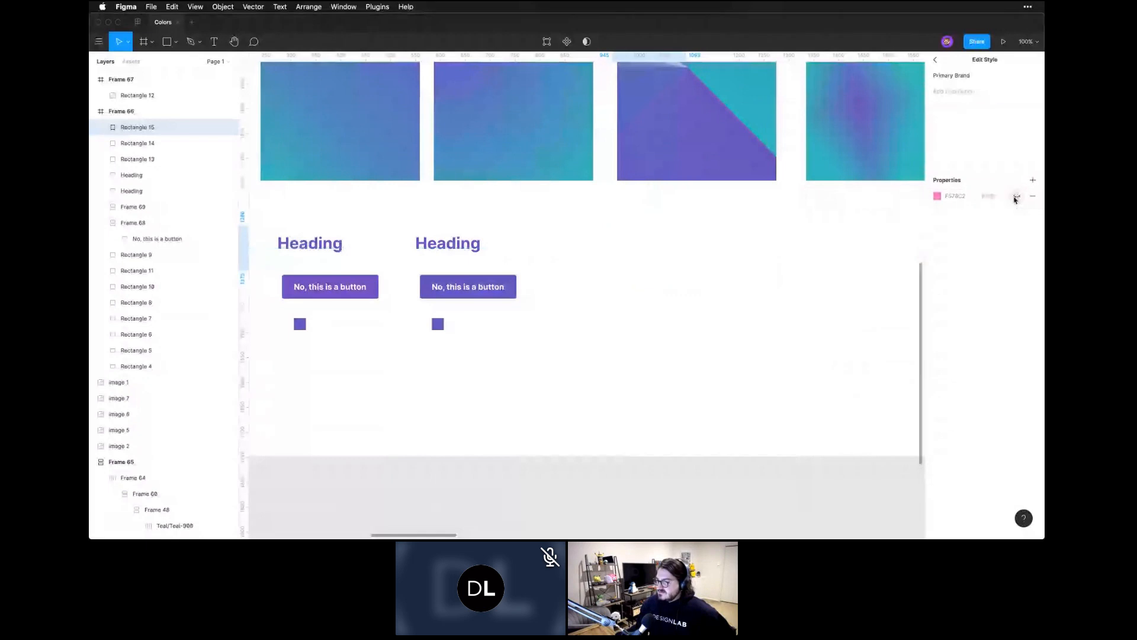
{"action": "left_click", "coordinate": [1016, 196]}
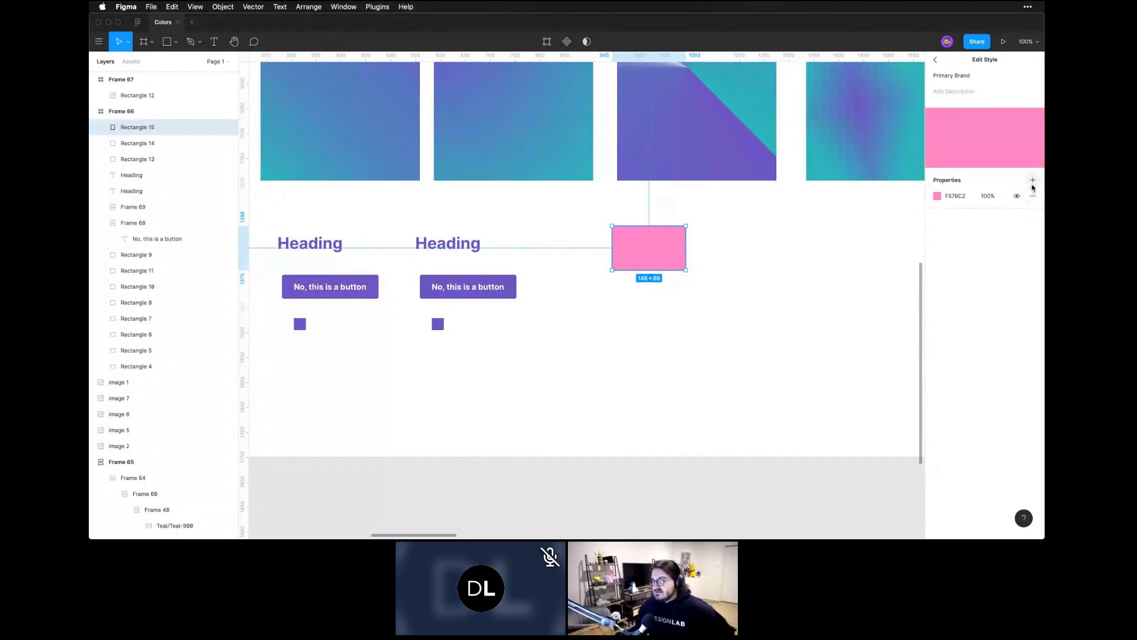
Add a second fill to the Primary Brand style, a white linear gradient fading over the pink
{"action": "left_click", "coordinate": [1032, 180]}
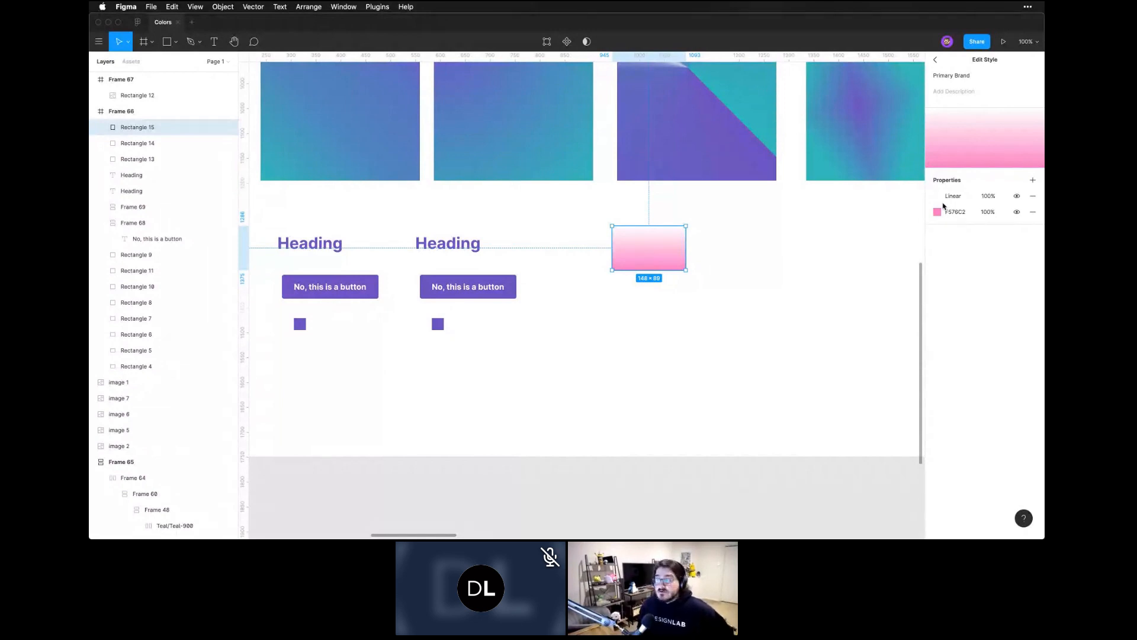
Undo the white gradient fill added to the Primary Brand style and leave the style editor
{"action": "key", "text": "super+z"}
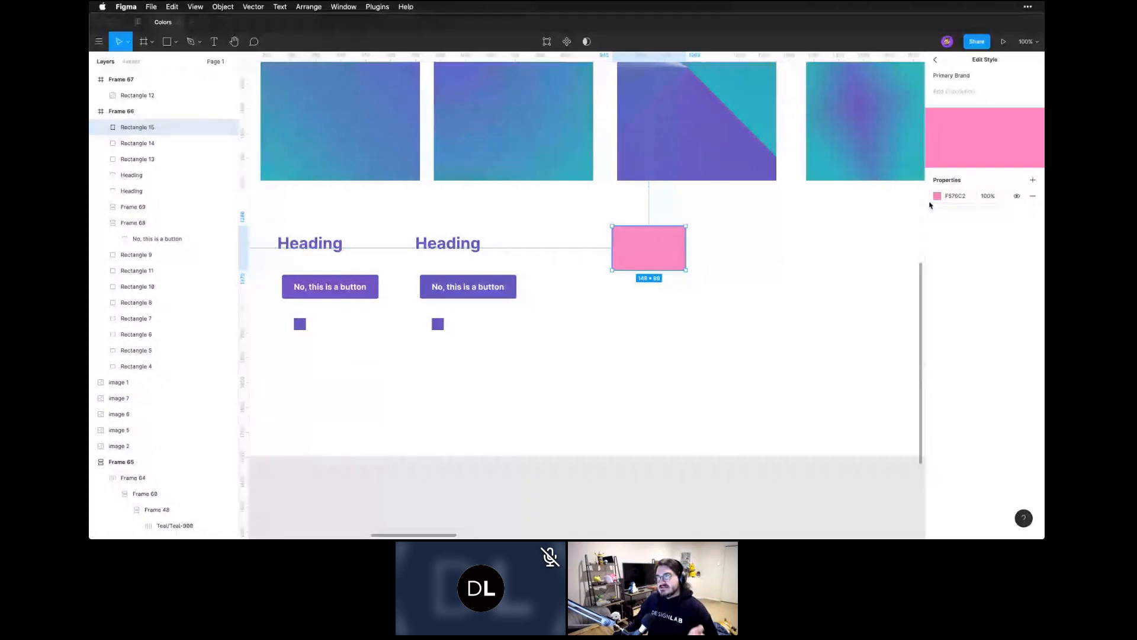
{"action": "left_click", "coordinate": [935, 60]}
Rename the Primary Brand color style as Pink/Pink-500, then check the renamed style's settings
{"action": "mouse_move", "coordinate": [1000, 281]}
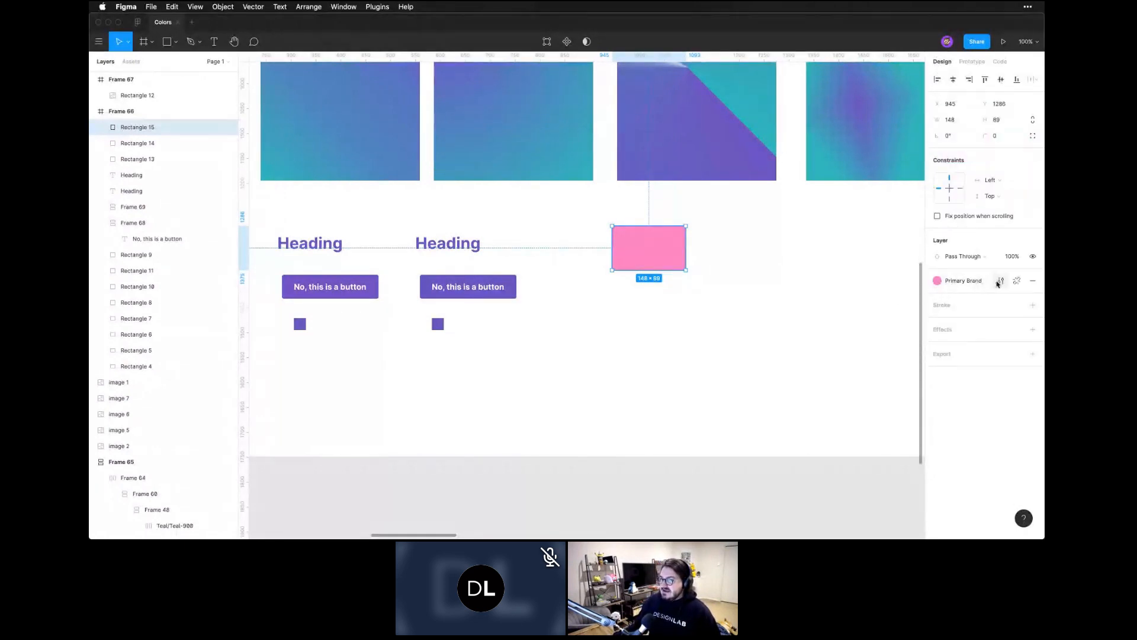
{"action": "left_click", "coordinate": [1000, 280]}
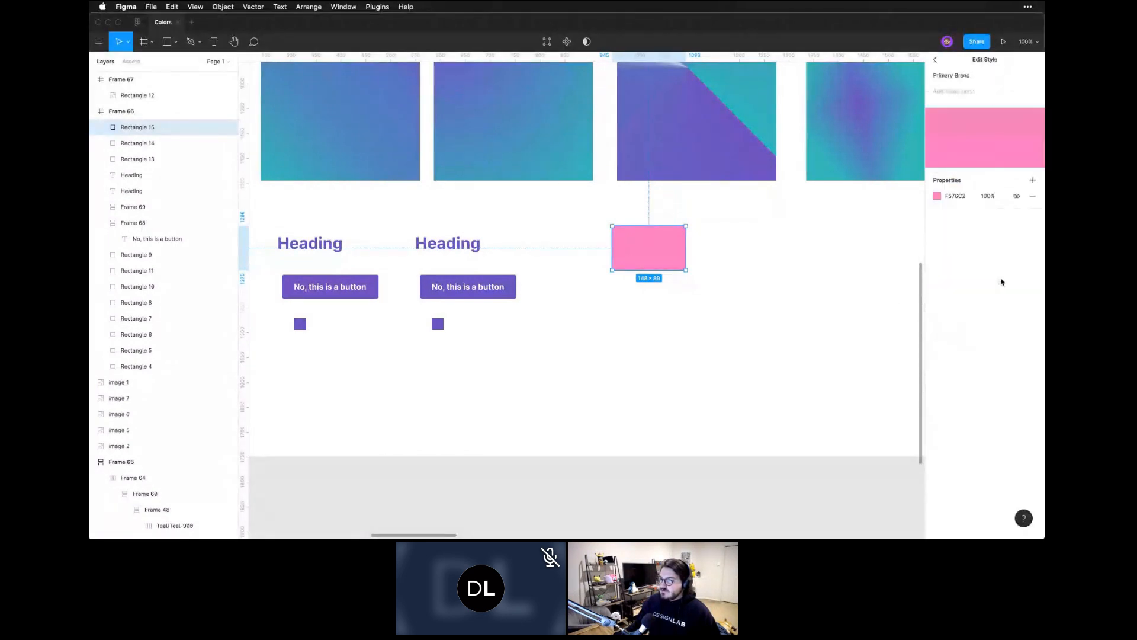
{"action": "left_click", "coordinate": [946, 75]}
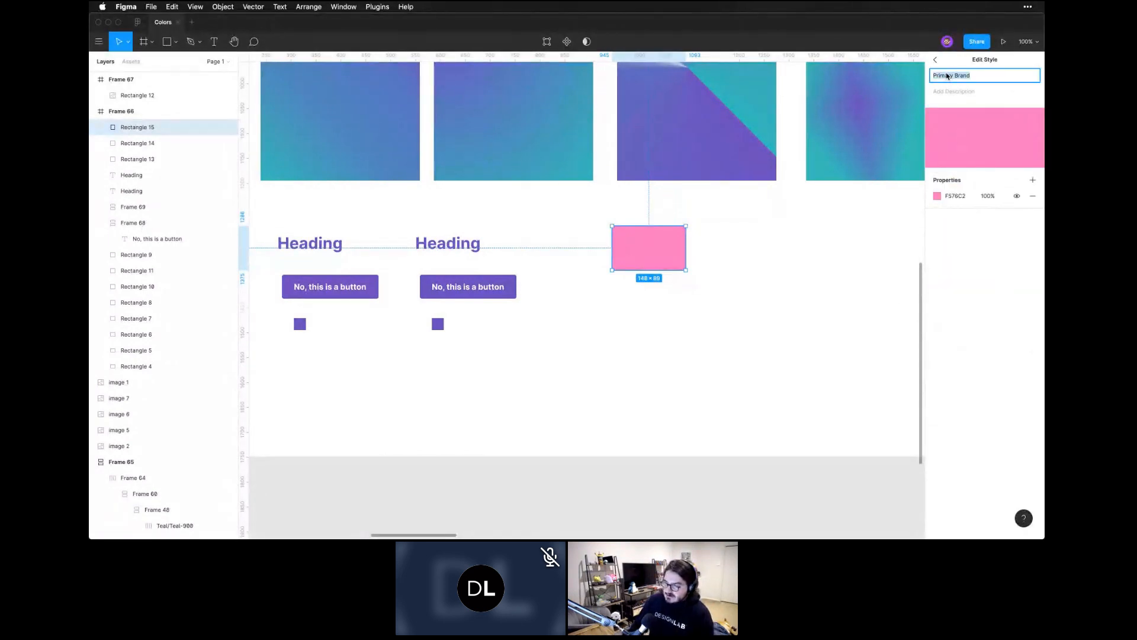
{"action": "type", "text": "Pink/"}
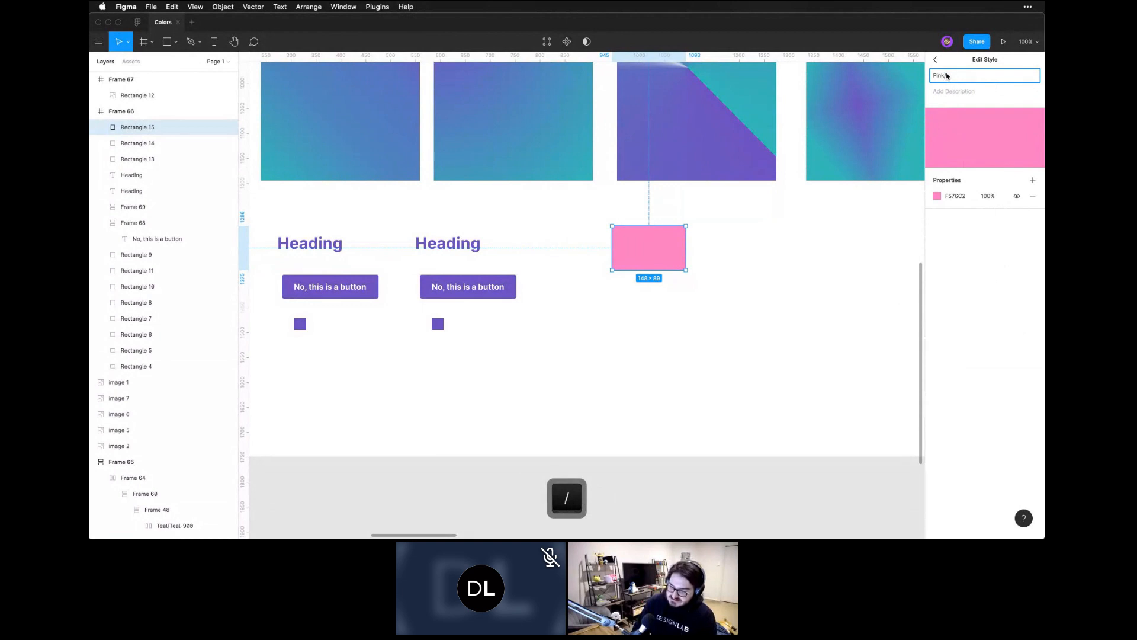
{"action": "type", "text": "Pink-500"}
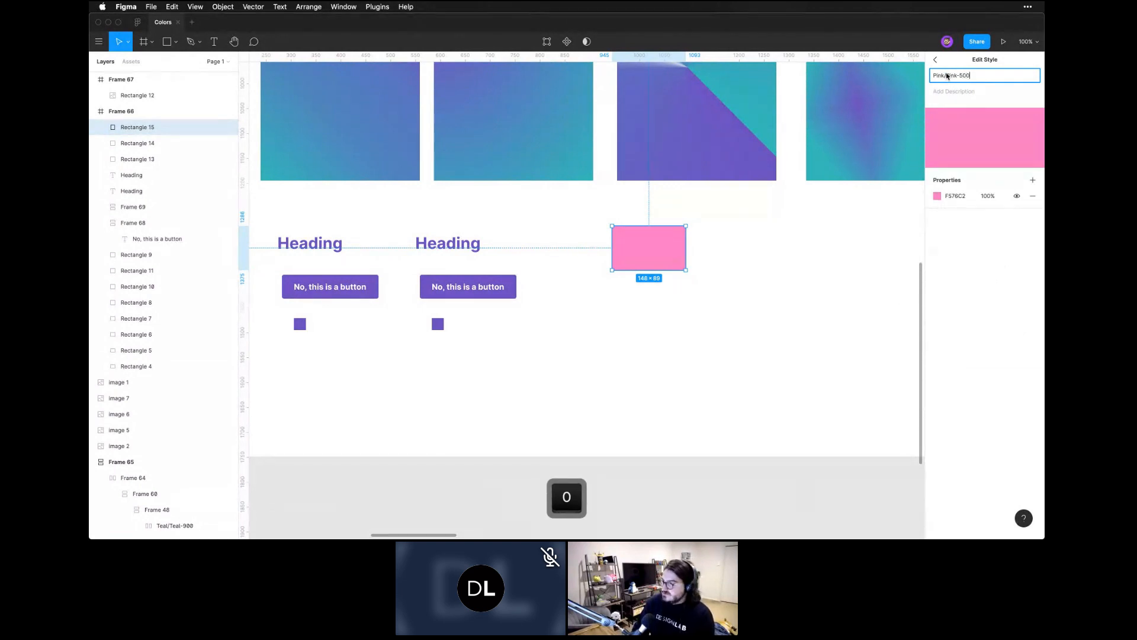
{"action": "key", "text": "Return"}
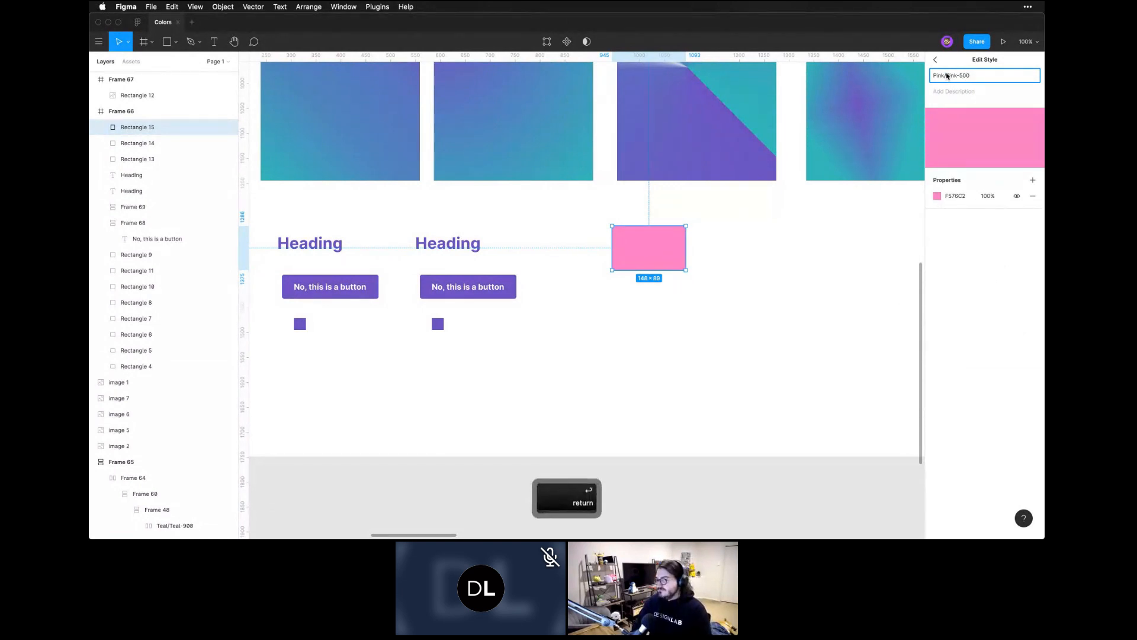
{"action": "left_click", "coordinate": [935, 59]}
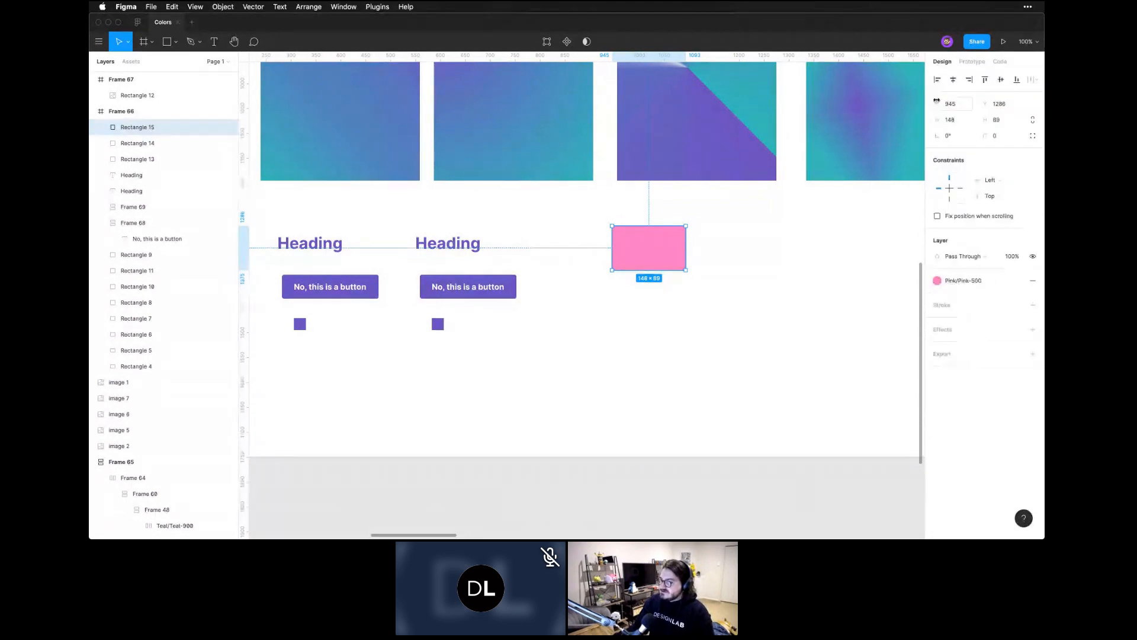
{"action": "left_click", "coordinate": [999, 281]}
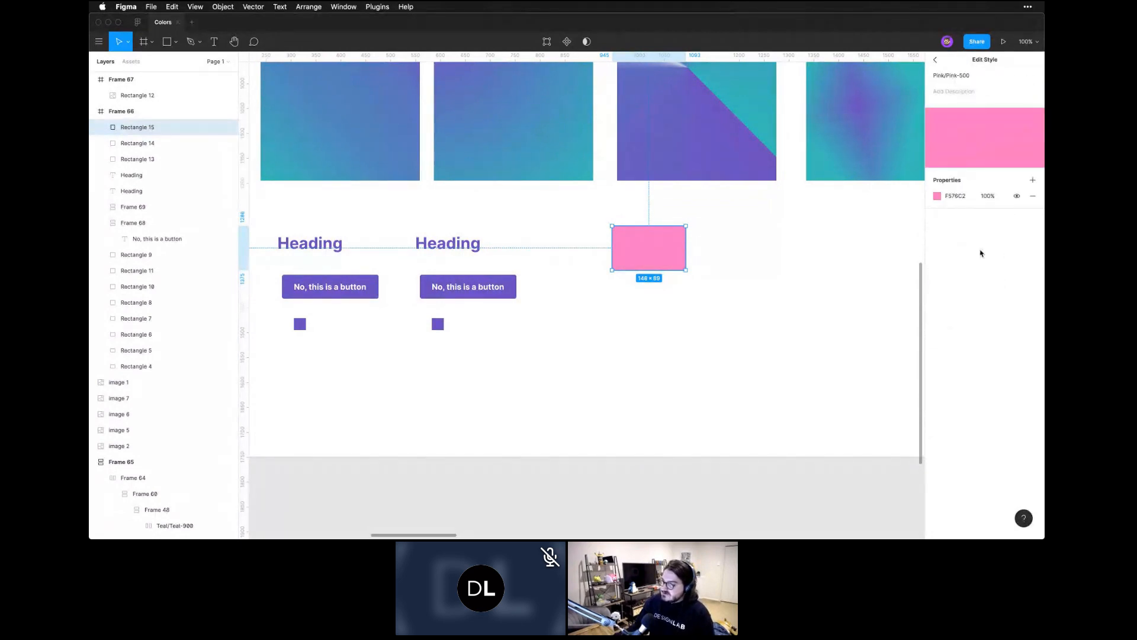
{"action": "left_click", "coordinate": [936, 59]}
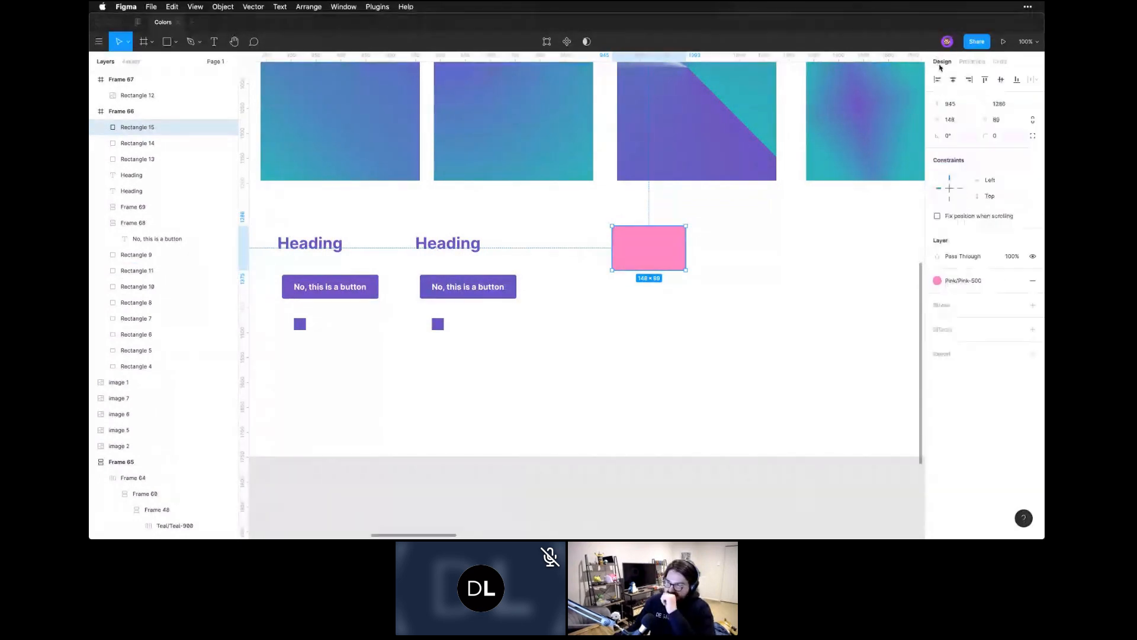
Search the color styles for red, look through the matches, then clear the search and close the style list
{"action": "left_click", "coordinate": [970, 281]}
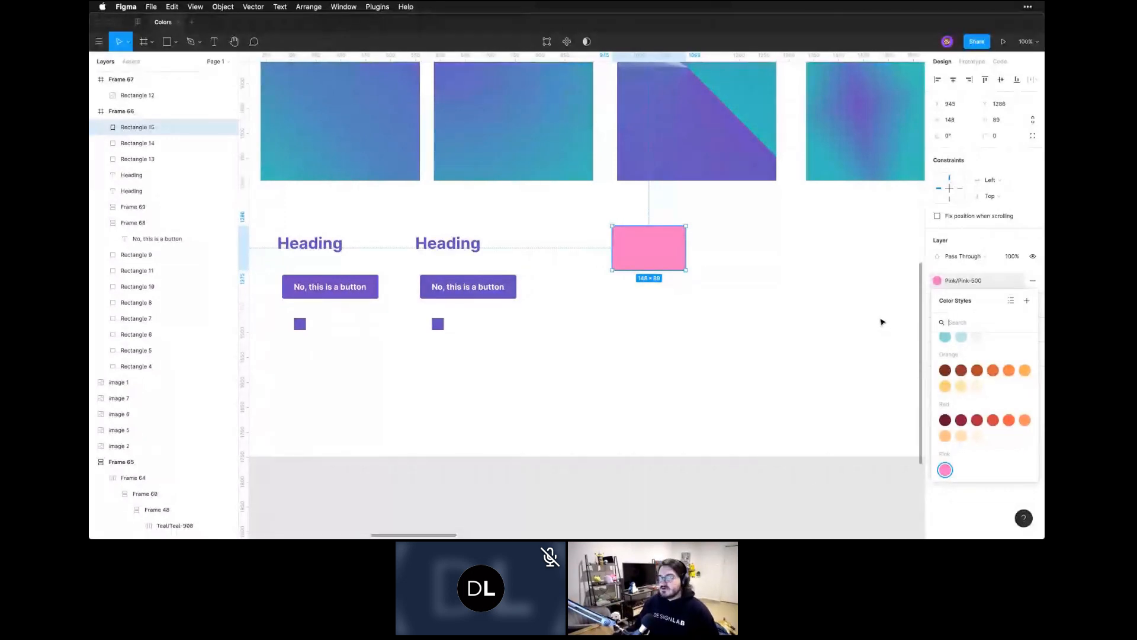
{"action": "type", "text": "red"}
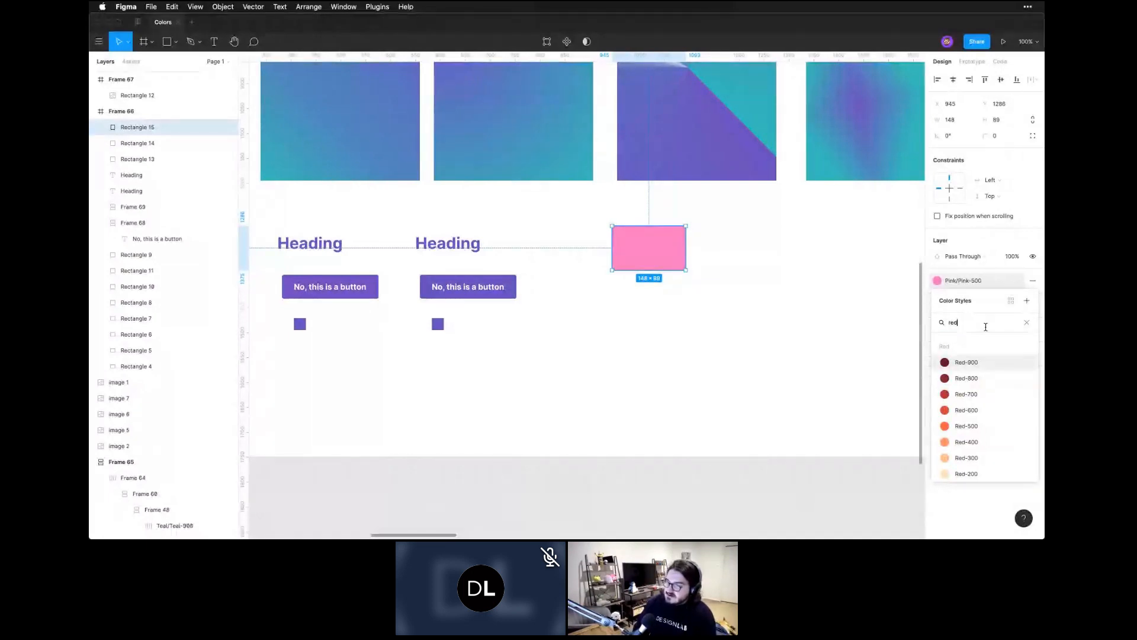
{"action": "scroll", "coordinate": [977, 379], "scroll_direction": "down", "scroll_amount": 1}
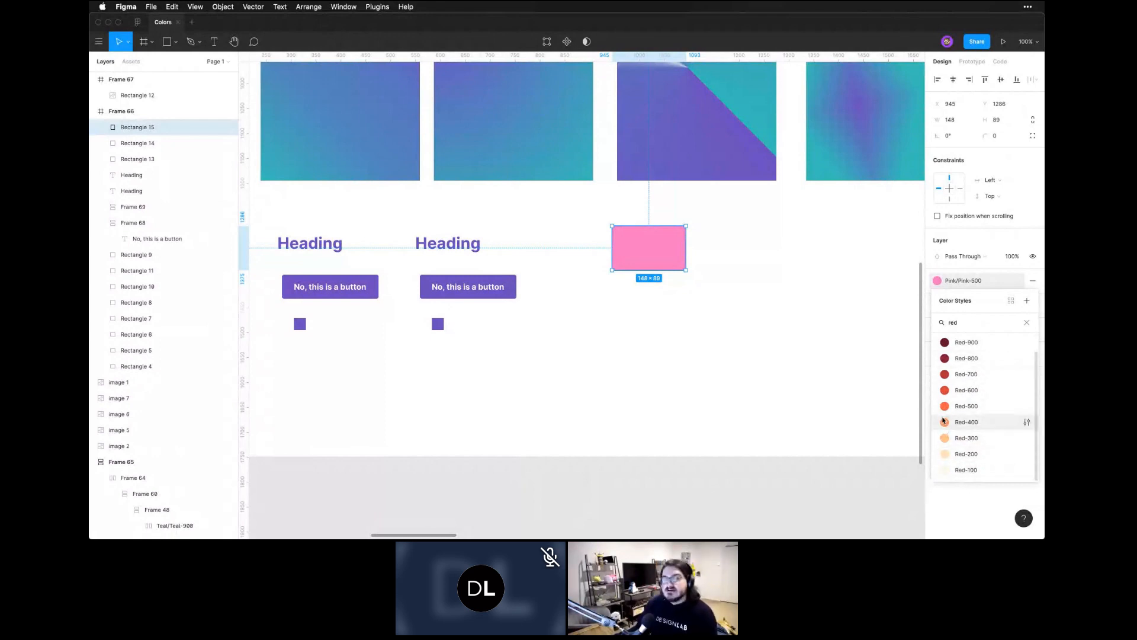
{"action": "scroll", "coordinate": [943, 421], "scroll_direction": "up", "scroll_amount": 1}
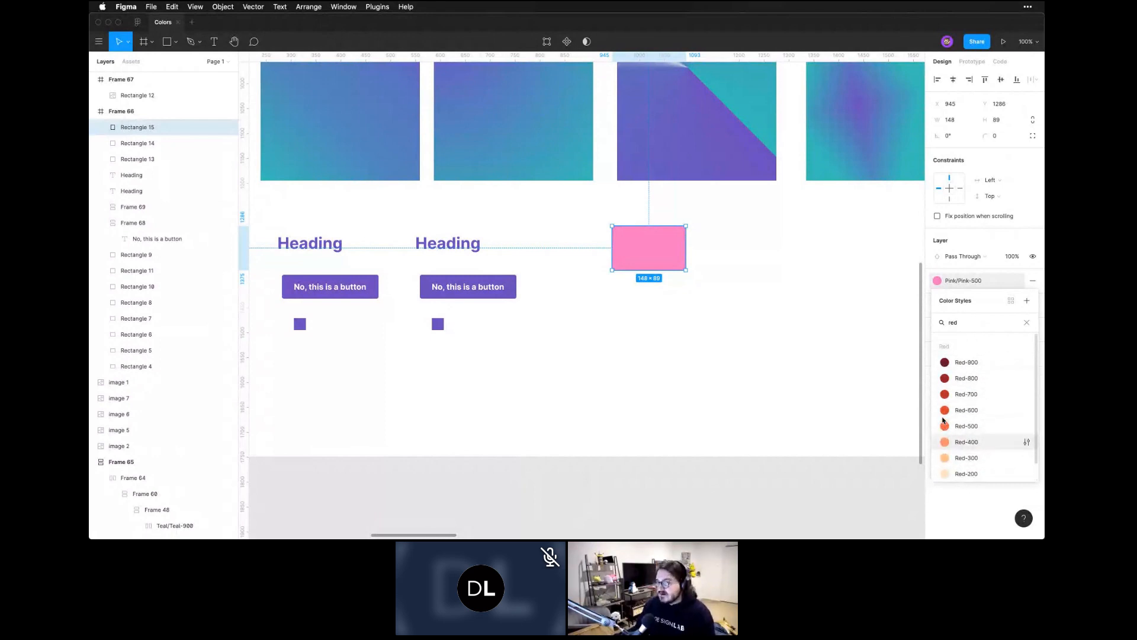
{"action": "left_click", "coordinate": [1026, 322]}
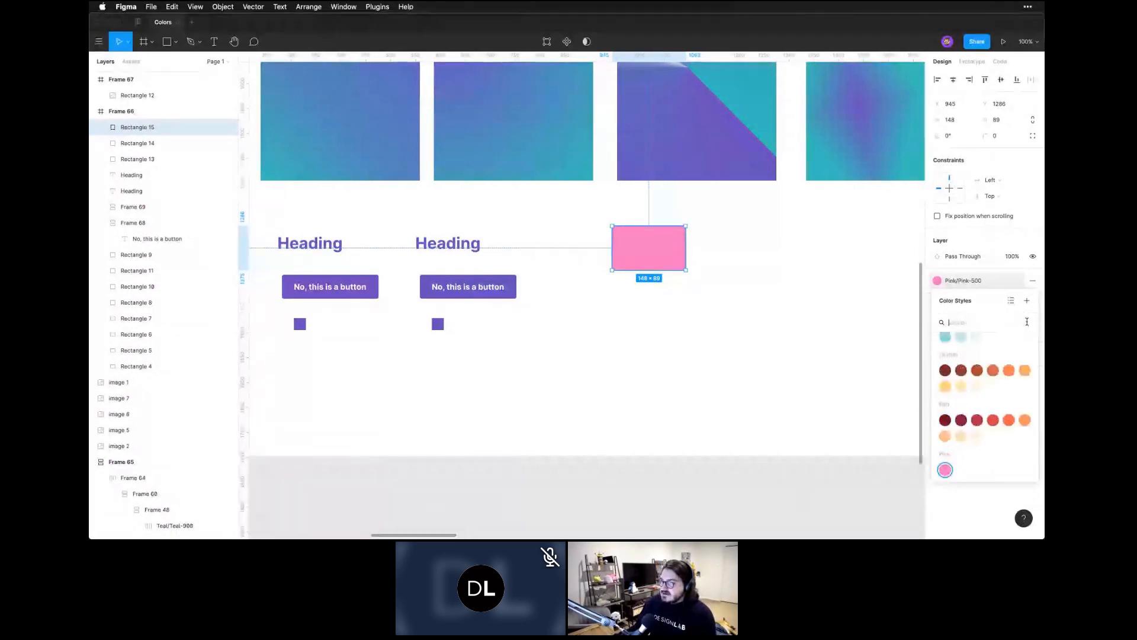
{"action": "left_click", "coordinate": [879, 324]}
Duplicate the pink rectangle and place the copy to its right, level with it, at about X 1132
{"action": "left_click", "coordinate": [650, 253]}
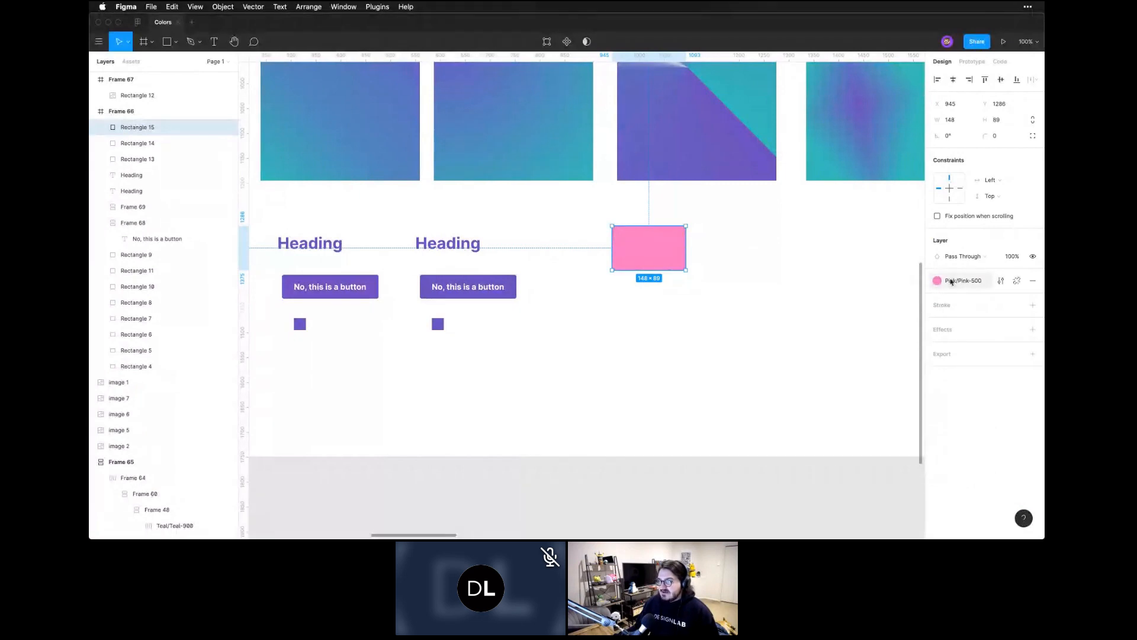
{"action": "left_click_drag", "start_coordinate": [634, 251], "coordinate": [729, 254]}
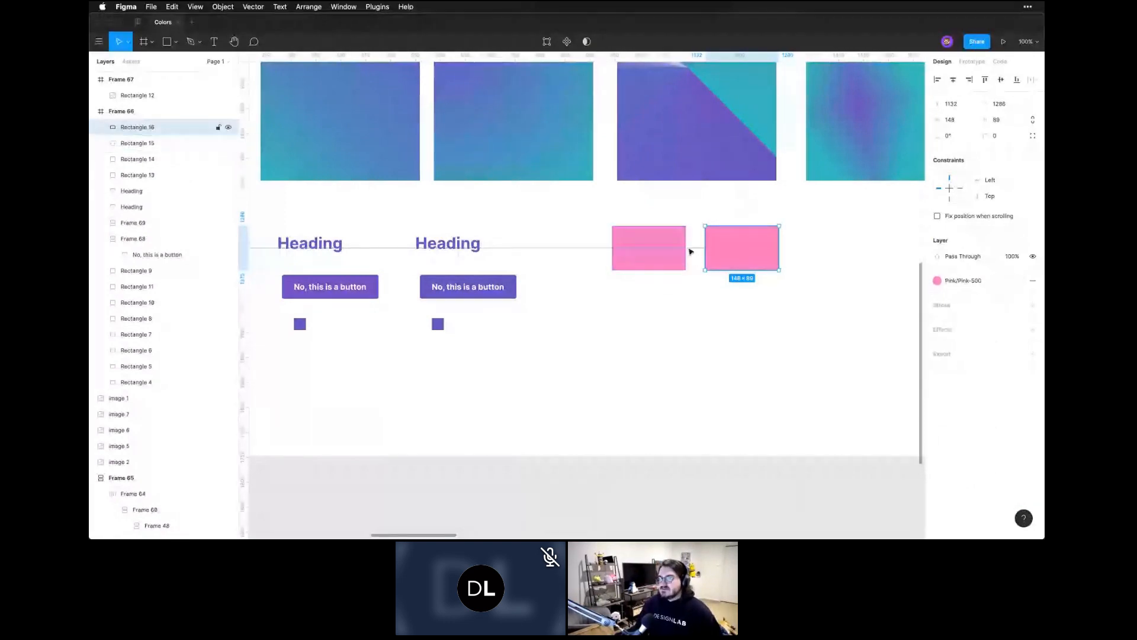
Try recoloring the first heading's Purple/Purple-600 style to a lighter purple and then red, then undo the change
{"action": "left_click", "coordinate": [327, 280]}
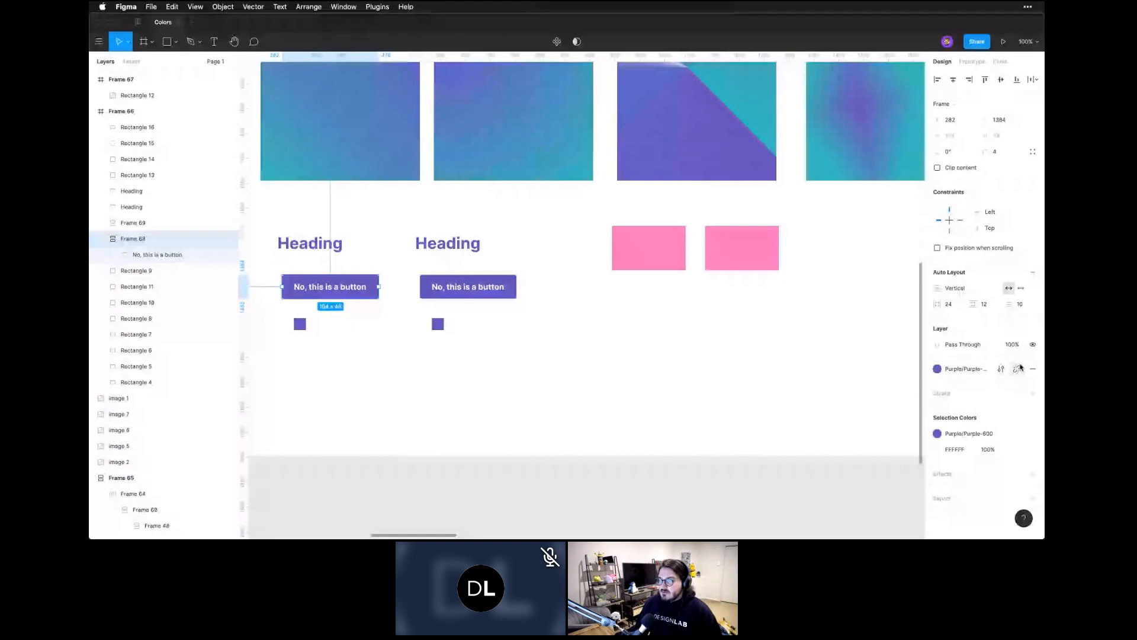
{"action": "left_click", "coordinate": [154, 207]}
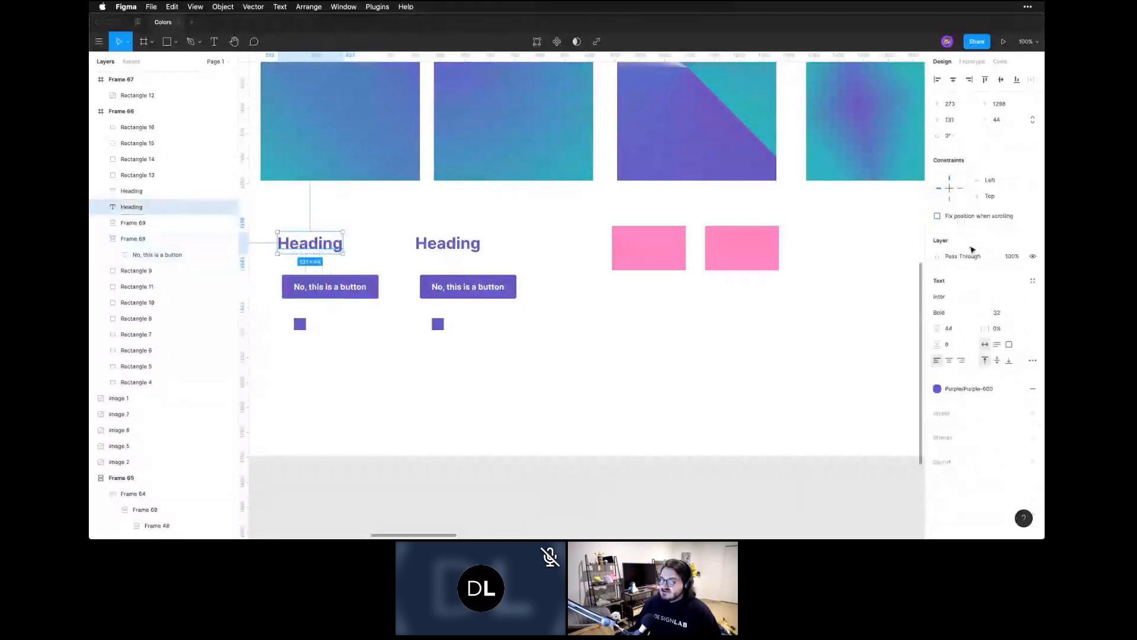
{"action": "left_click", "coordinate": [1001, 388]}
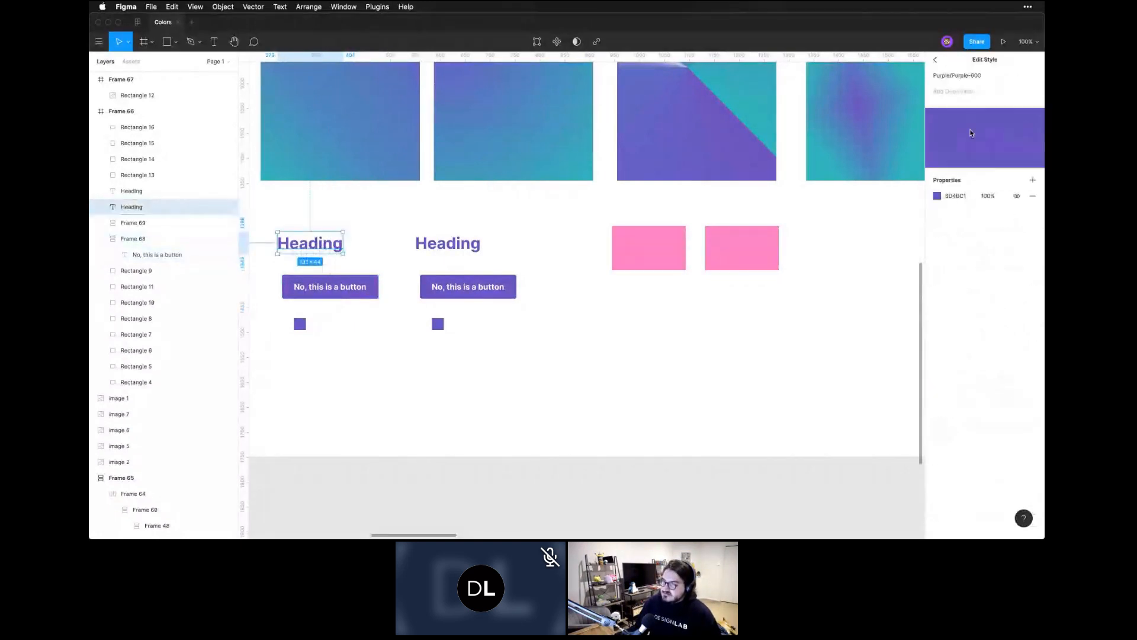
{"action": "left_click", "coordinate": [937, 196]}
{"action": "left_click", "coordinate": [905, 251]}
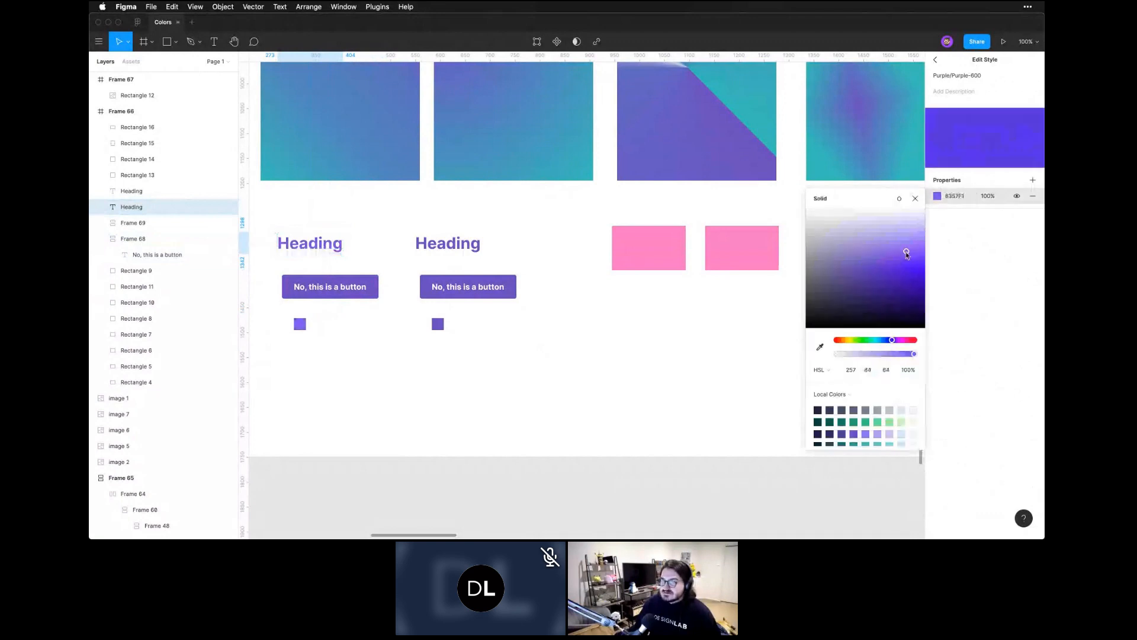
{"action": "left_click_drag", "start_coordinate": [906, 251], "coordinate": [903, 239]}
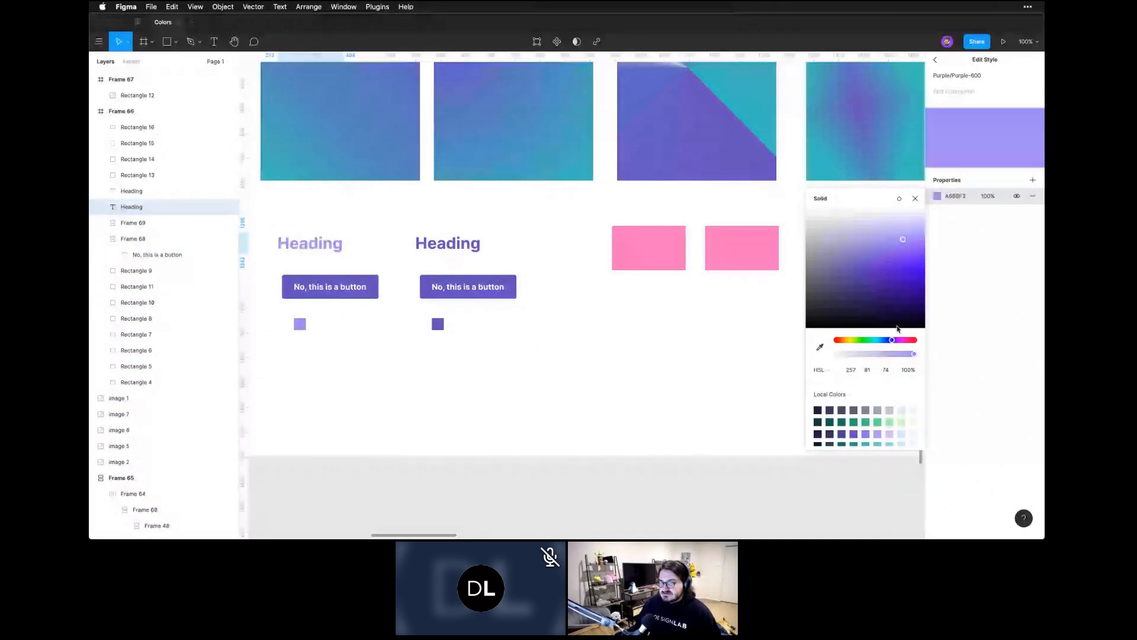
{"action": "left_click_drag", "start_coordinate": [892, 340], "coordinate": [915, 340]}
{"action": "left_click", "coordinate": [902, 242]}
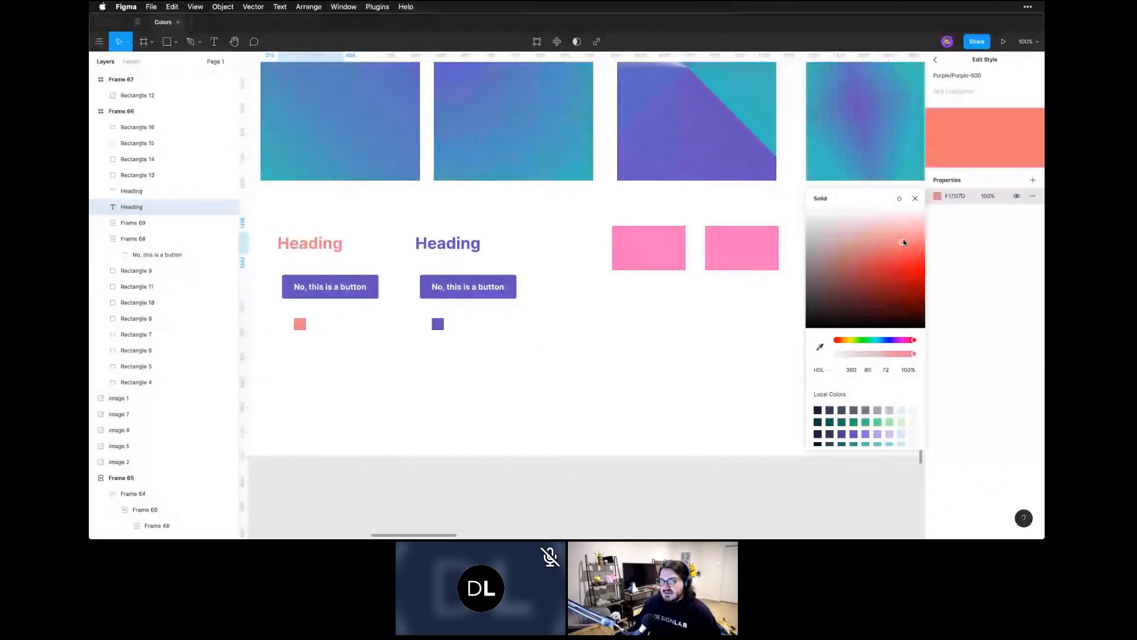
{"action": "left_click_drag", "start_coordinate": [903, 242], "coordinate": [899, 268]}
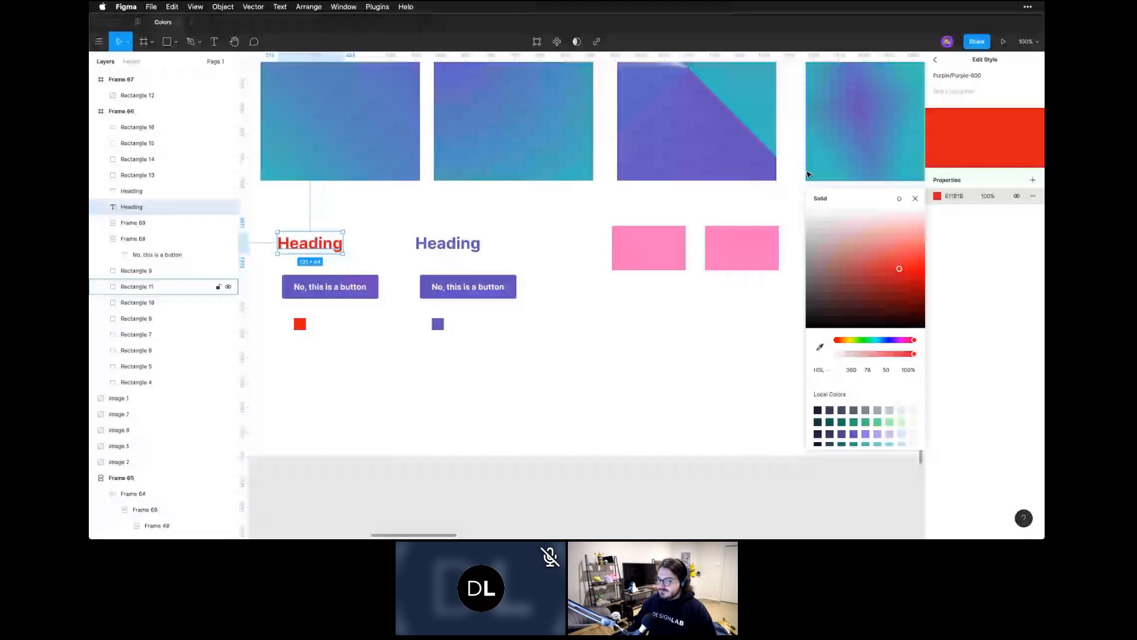
{"action": "key", "text": "cmd+z"}
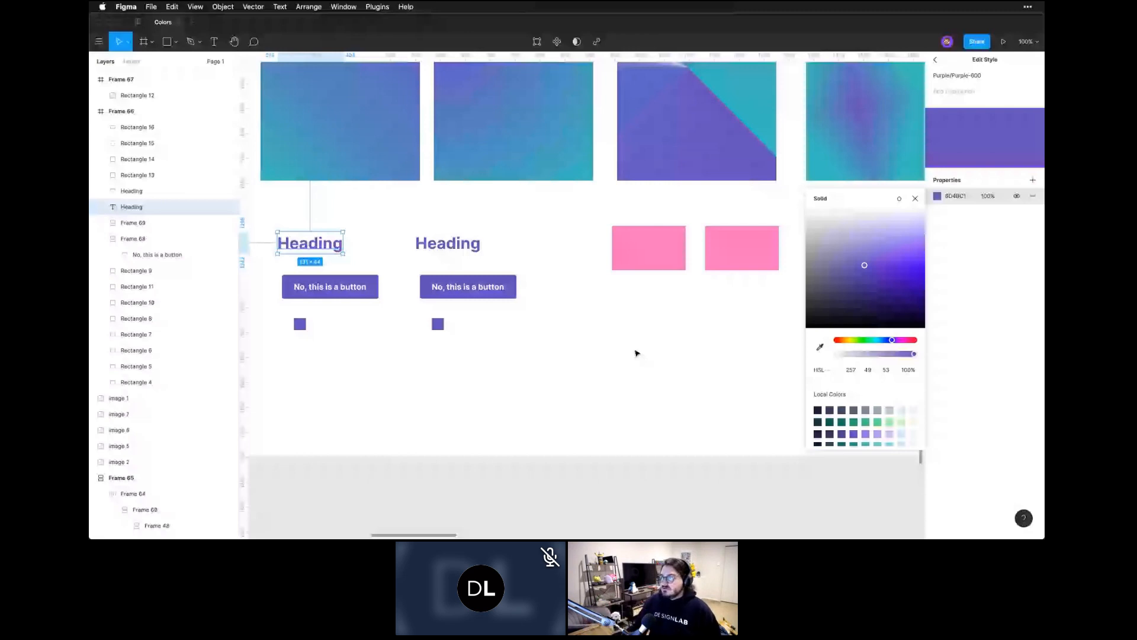
{"action": "left_click", "coordinate": [935, 59]}
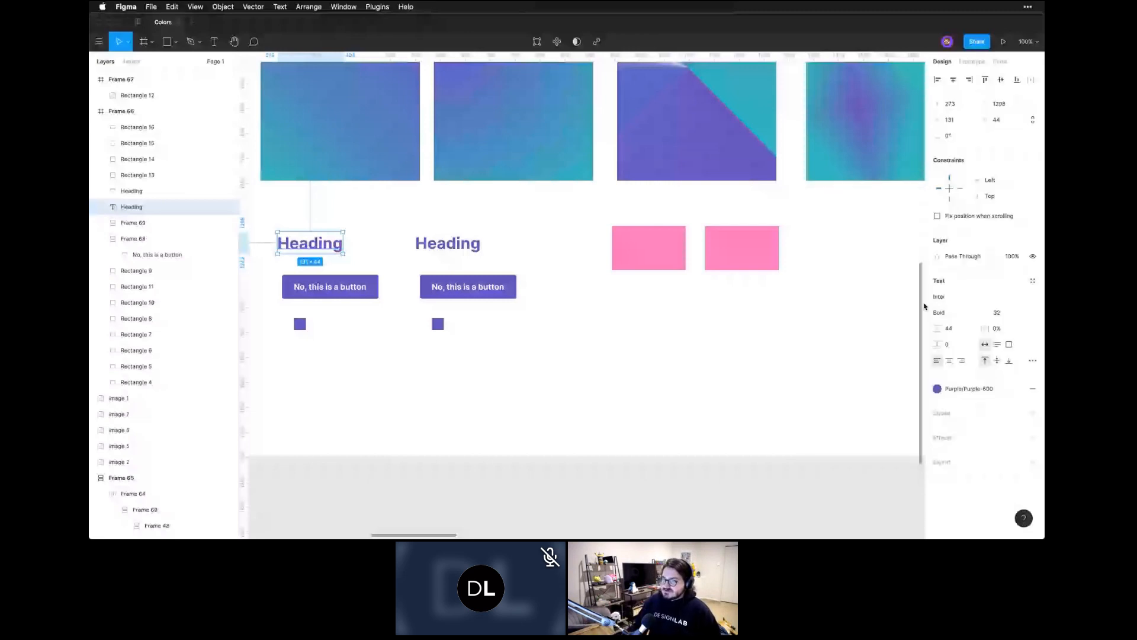
Draw a rectangle about 278 × 94 below the pink ones and give it a black inside stroke of width 2
{"action": "key", "text": "r"}
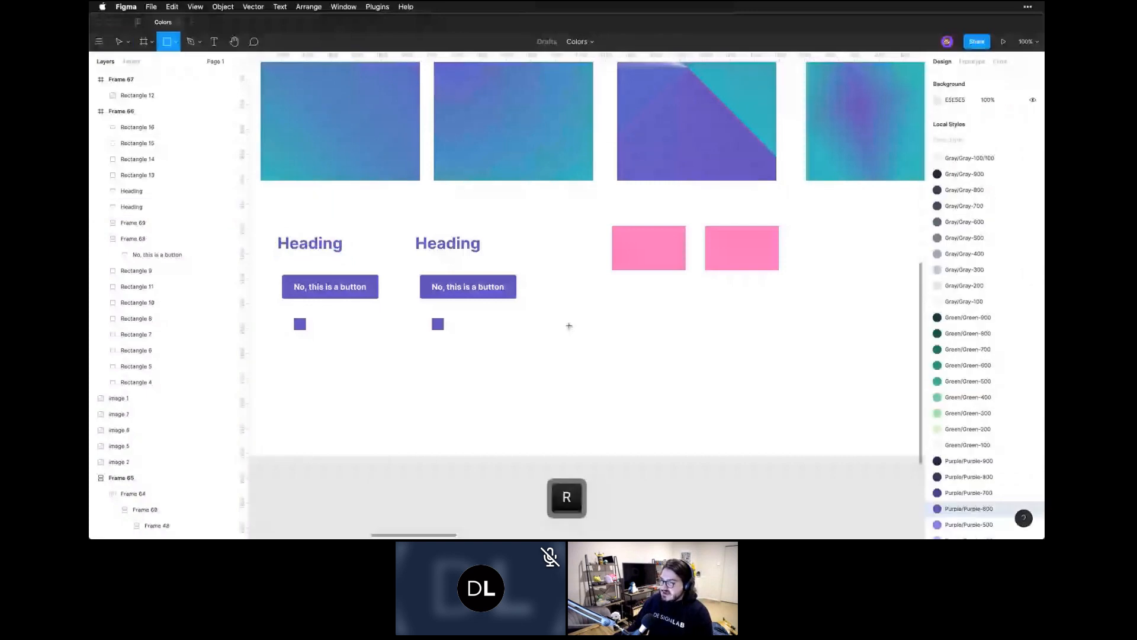
{"action": "left_click_drag", "start_coordinate": [558, 332], "coordinate": [697, 379]}
{"action": "left_click", "coordinate": [963, 321]}
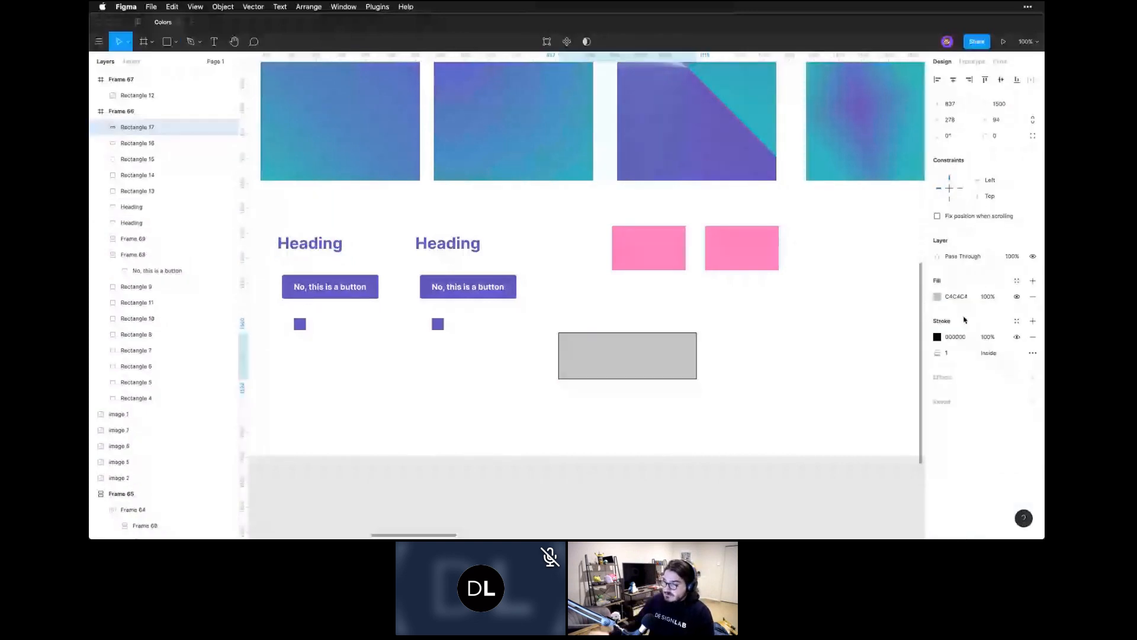
{"action": "left_click", "coordinate": [963, 355]}
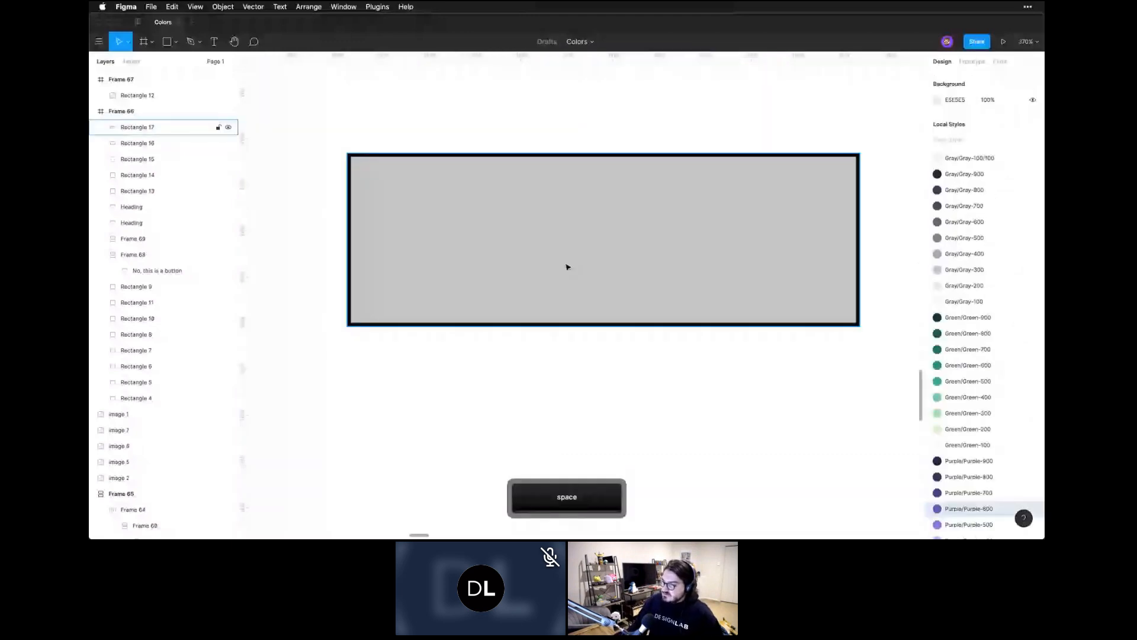
Set the new rectangle's fill to FFFFFF and apply a purple color style to its stroke
{"action": "left_click", "coordinate": [567, 267]}
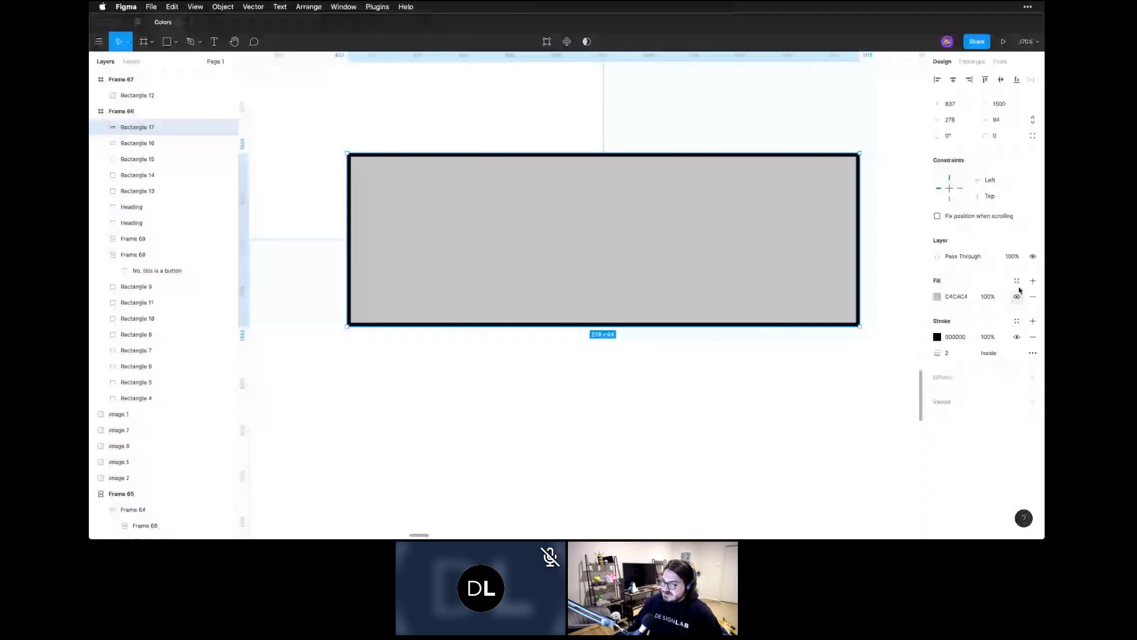
{"action": "left_click", "coordinate": [956, 296]}
{"action": "type", "text": "FFFFFF"}
{"action": "key", "text": "Return"}
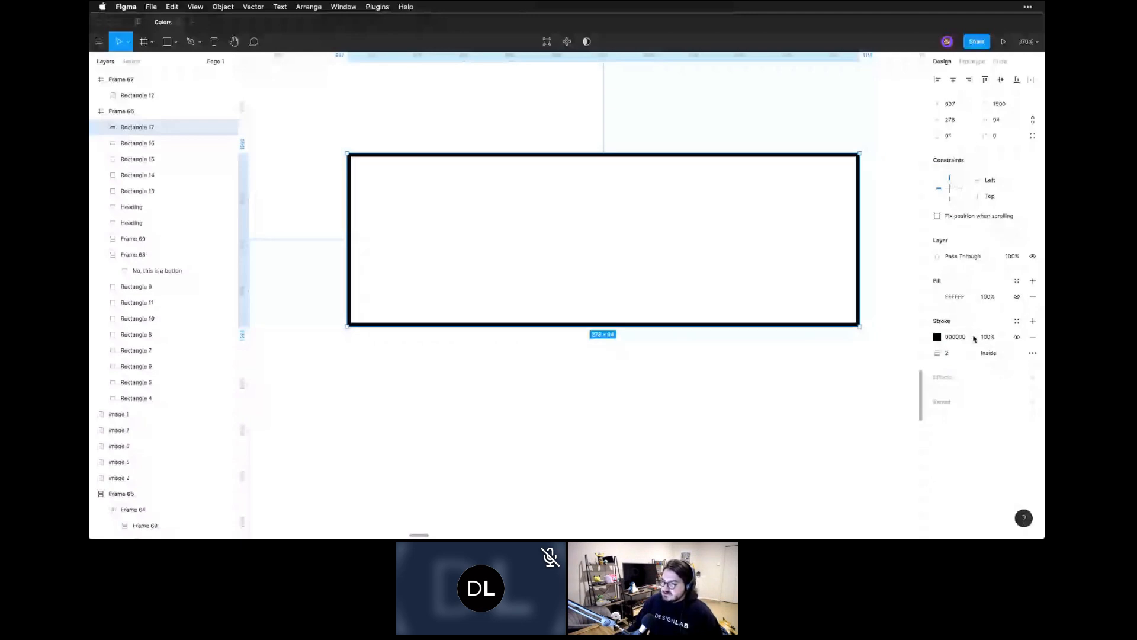
{"action": "left_click", "coordinate": [1016, 321]}
{"action": "left_click", "coordinate": [993, 414]}
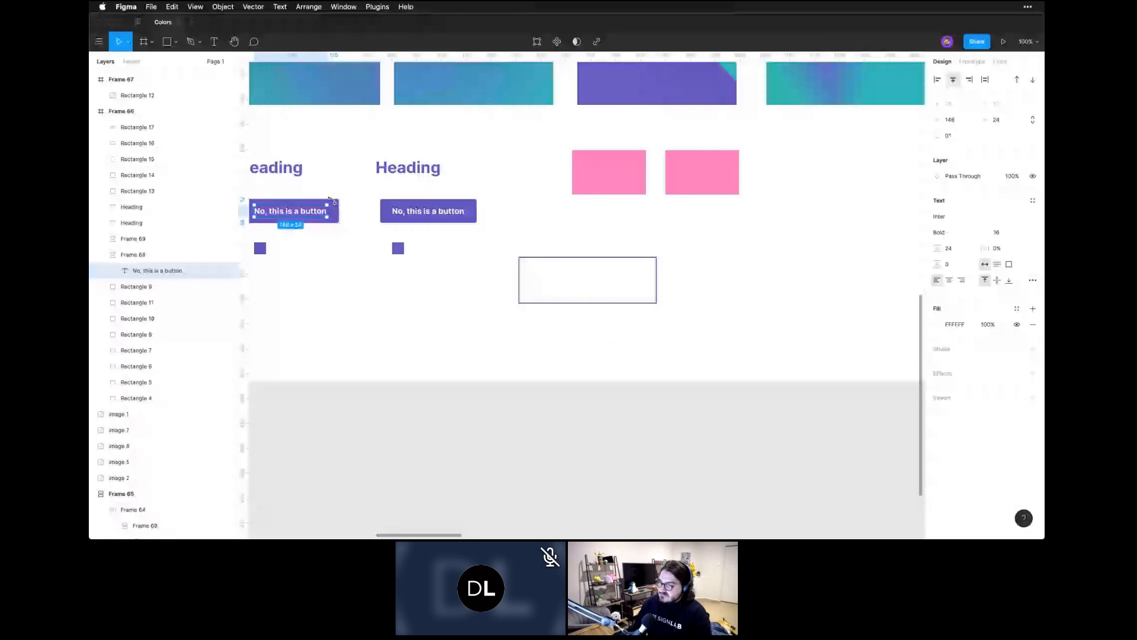
Try shifting the hue of the first heading's Purple/Purple-600 style to golden yellow, then undo the change
{"action": "left_click", "coordinate": [294, 170]}
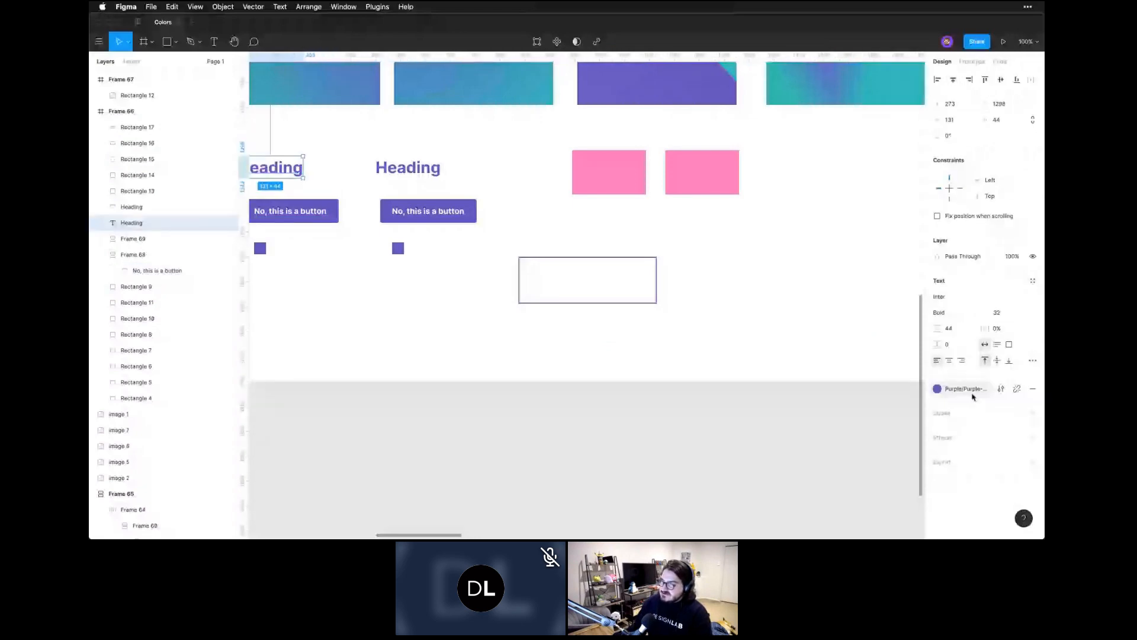
{"action": "left_click", "coordinate": [971, 391]}
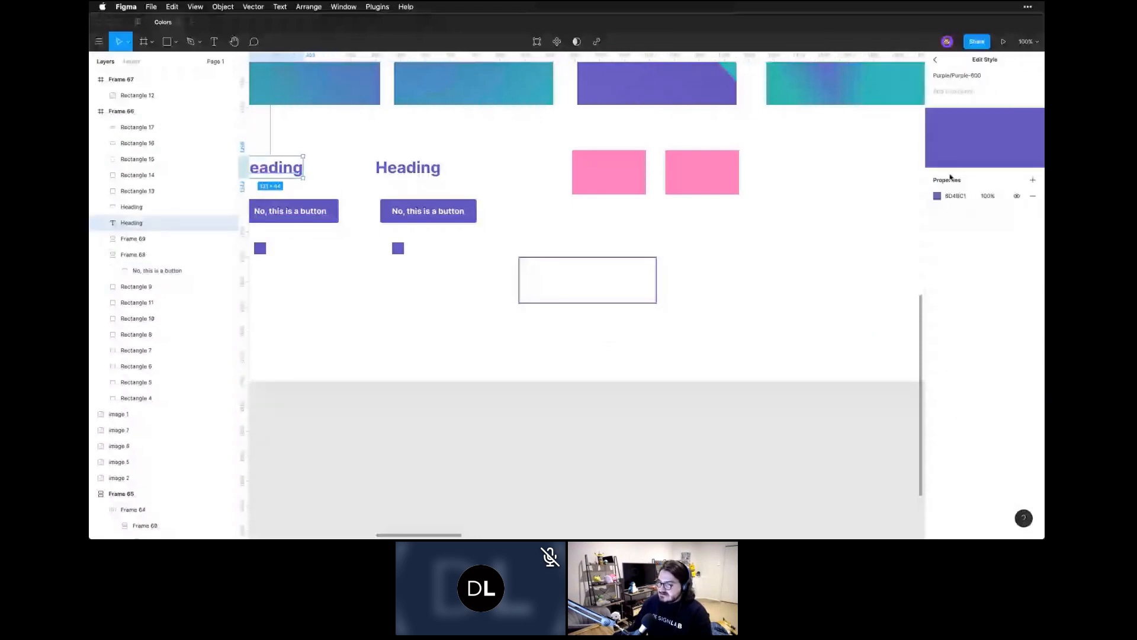
{"action": "left_click", "coordinate": [937, 195]}
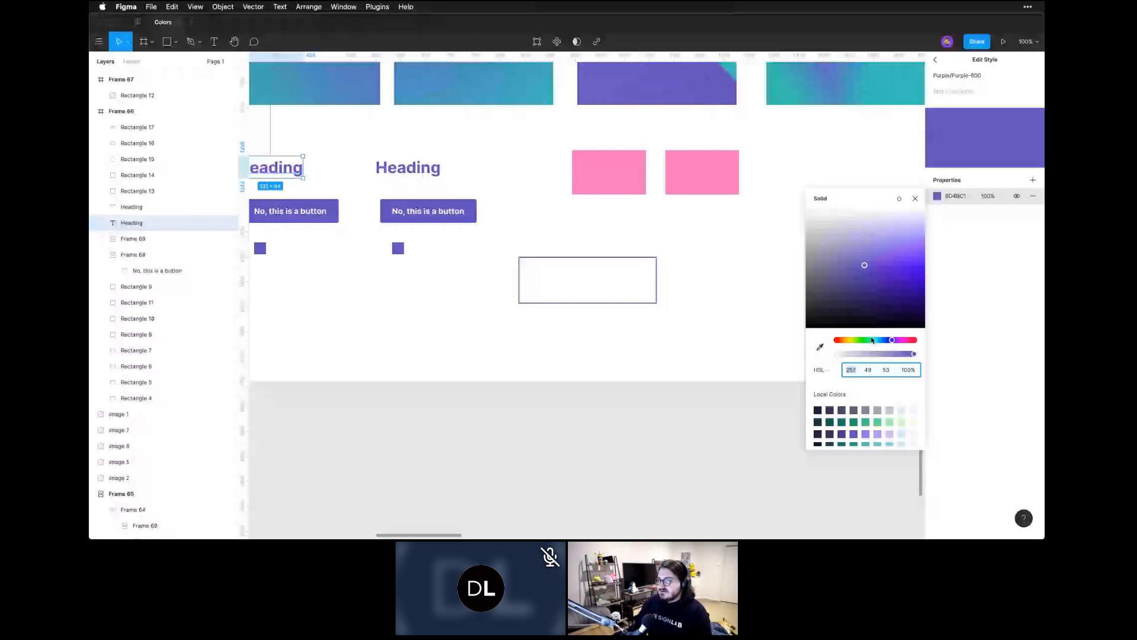
{"action": "mouse_move", "coordinate": [871, 340]}
{"action": "left_mouse_down"}
{"action": "mouse_move", "coordinate": [916, 347]}
{"action": "mouse_move", "coordinate": [864, 343]}
{"action": "left_mouse_up"}
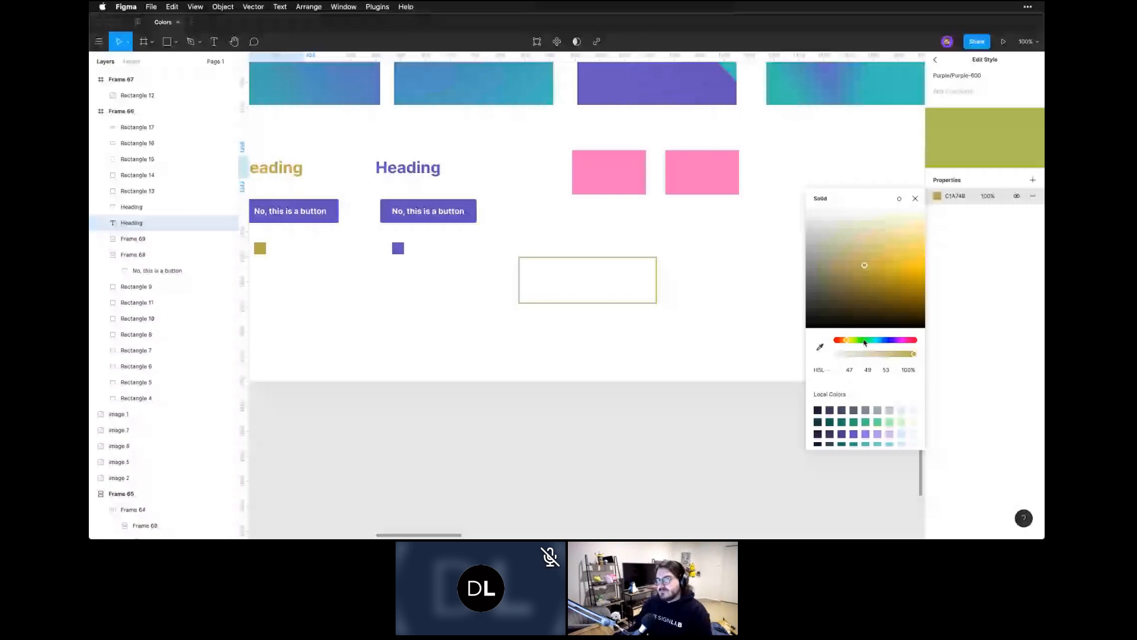
{"action": "left_click", "coordinate": [560, 366]}
{"action": "key", "text": "super+z"}
{"action": "key", "text": "super+z"}
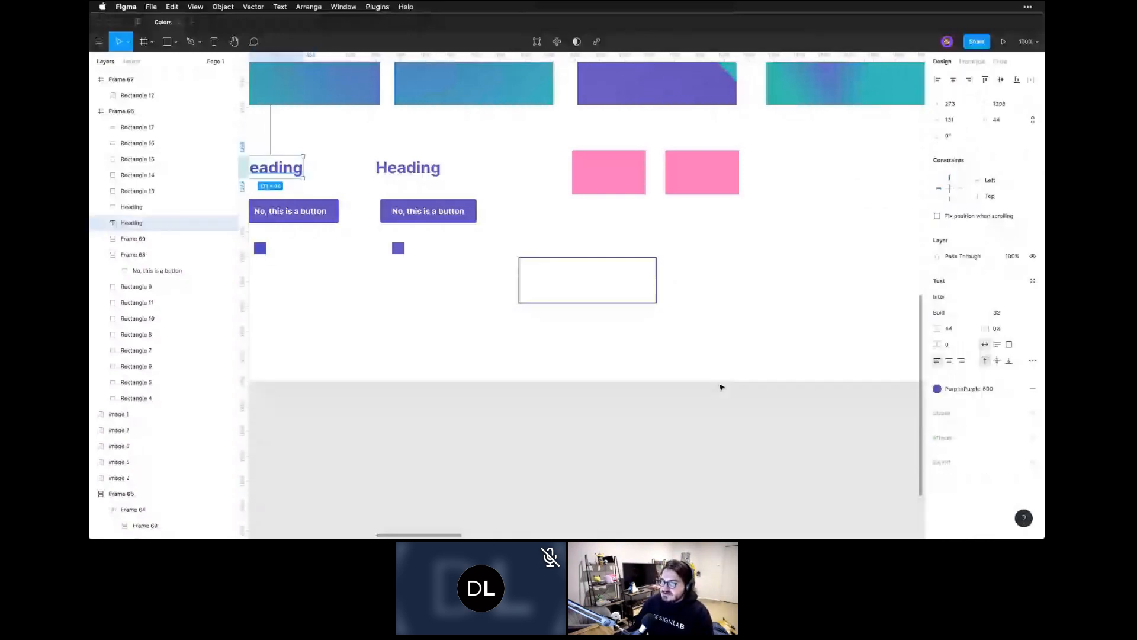
{"action": "key", "text": "super"}
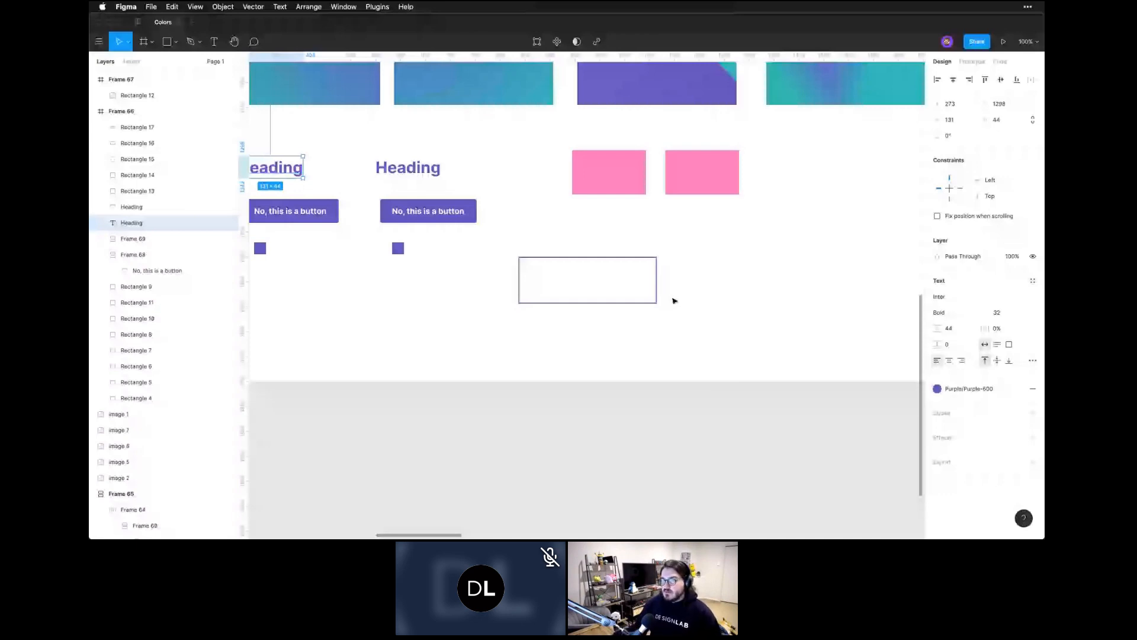
Create a text style named Heading from the second heading
{"action": "left_click", "coordinate": [416, 173]}
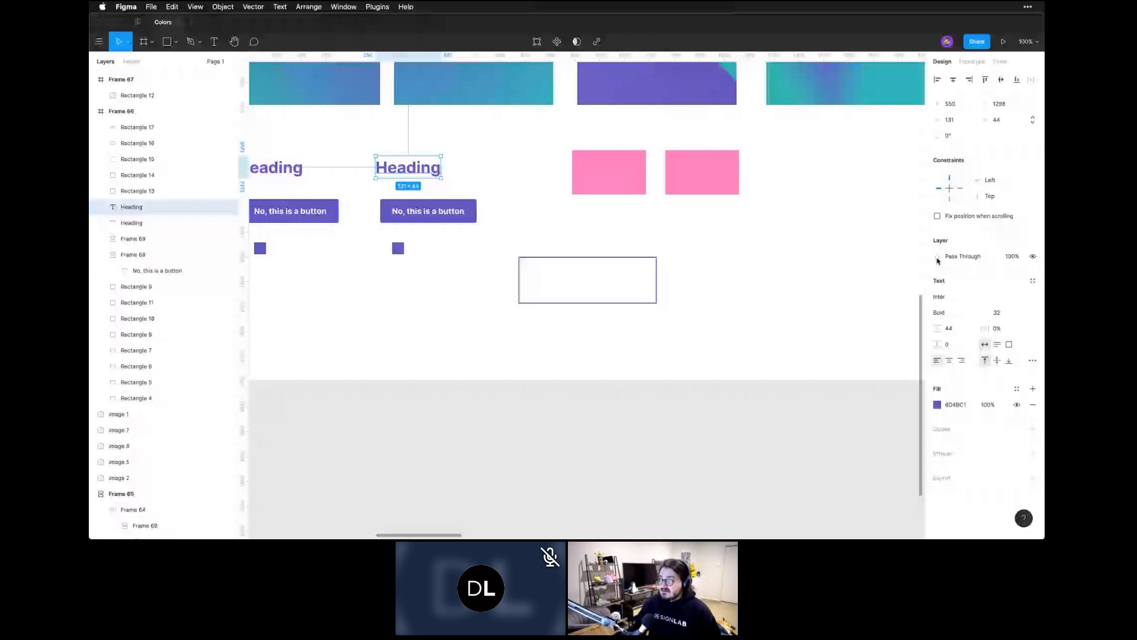
{"action": "left_click", "coordinate": [1031, 283]}
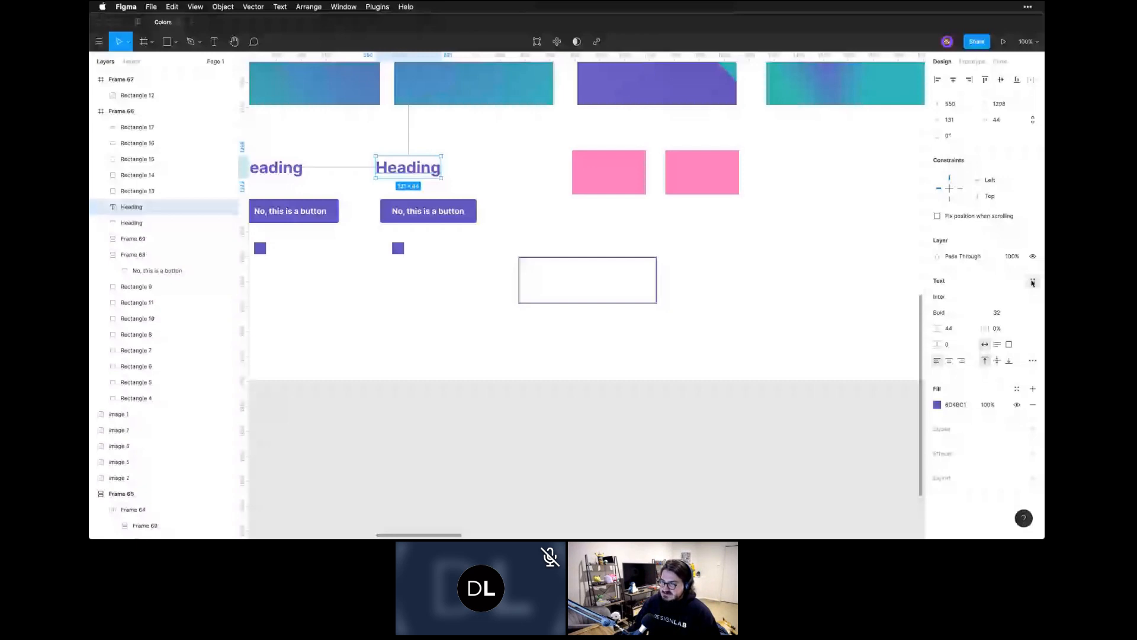
{"action": "left_click", "coordinate": [1026, 300]}
{"action": "key", "text": "shift"}
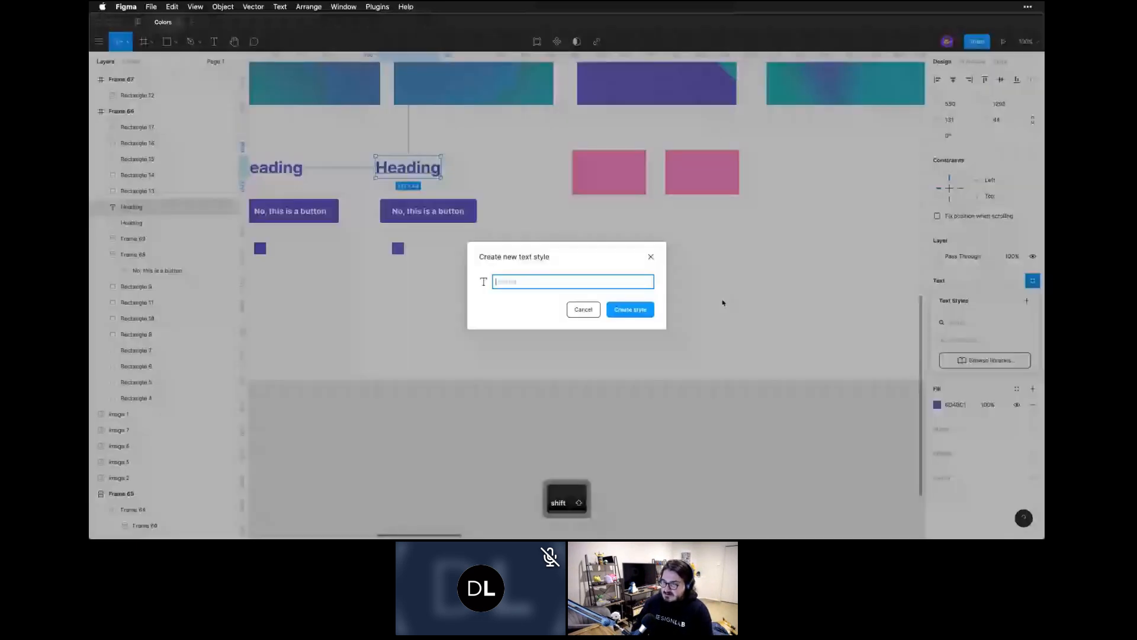
{"action": "type", "text": "Heading"}
{"action": "key", "text": "Return"}
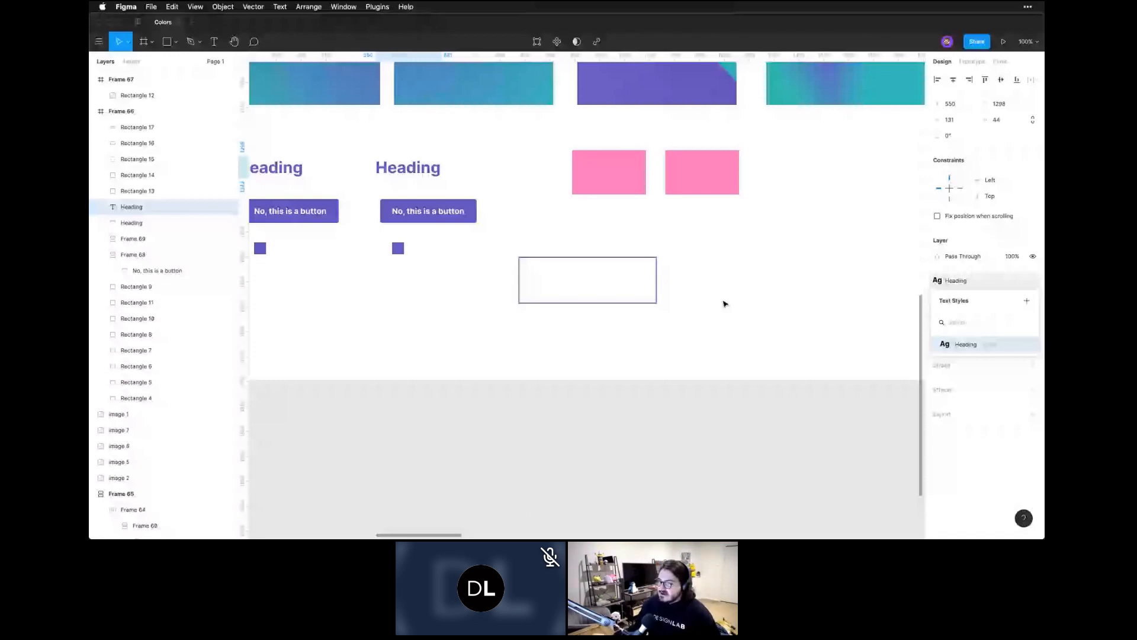
{"action": "left_click", "coordinate": [772, 300]}
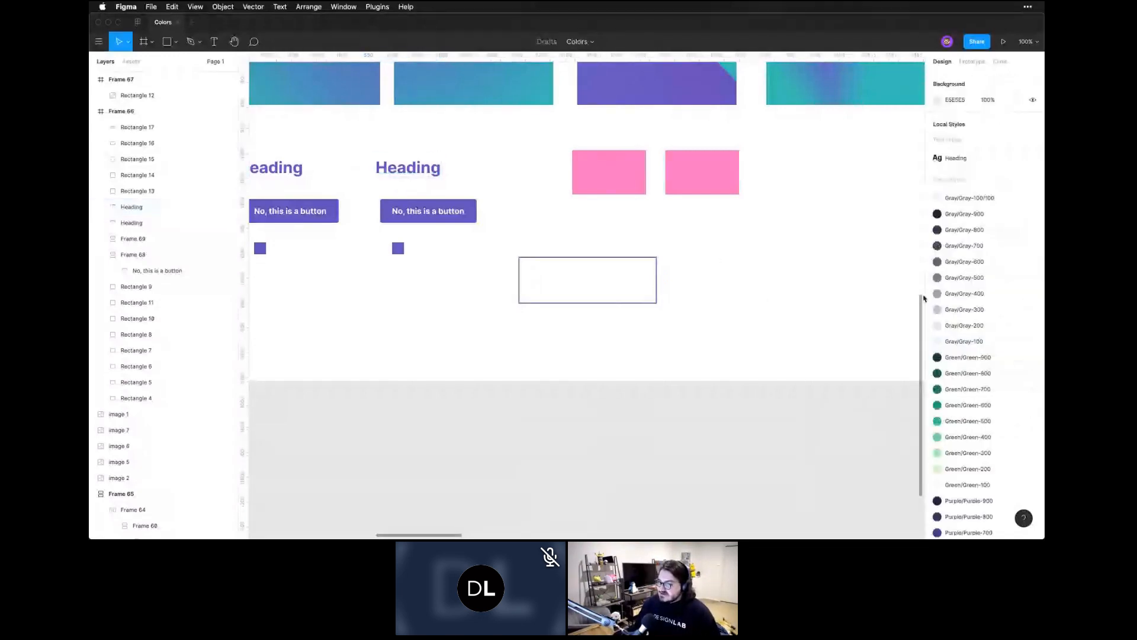
Apply the Purple/Purple-600 color style to the second heading's fill
{"action": "left_click", "coordinate": [437, 176]}
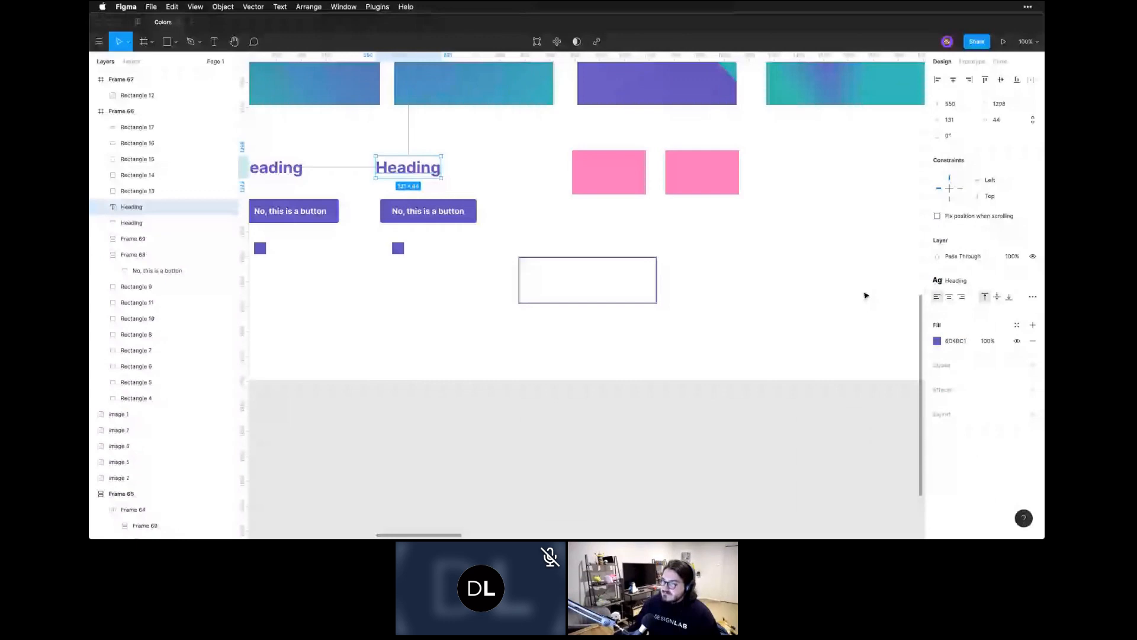
{"action": "left_click", "coordinate": [1016, 325]}
{"action": "scroll", "coordinate": [971, 458], "scroll_direction": "down", "scroll_amount": 2}
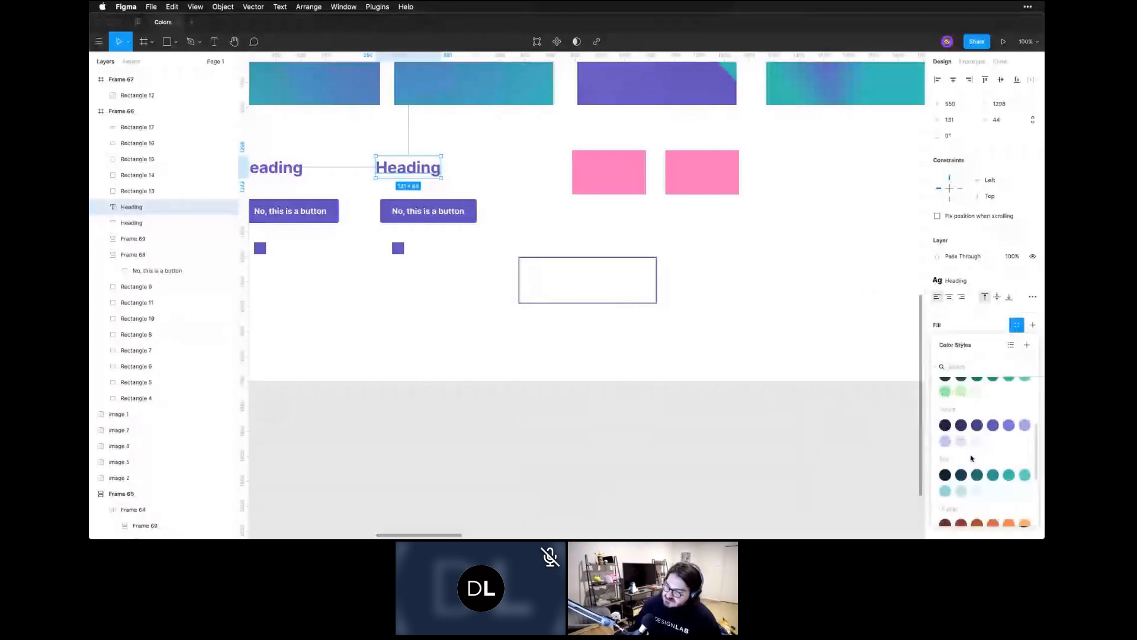
{"action": "left_click", "coordinate": [994, 425]}
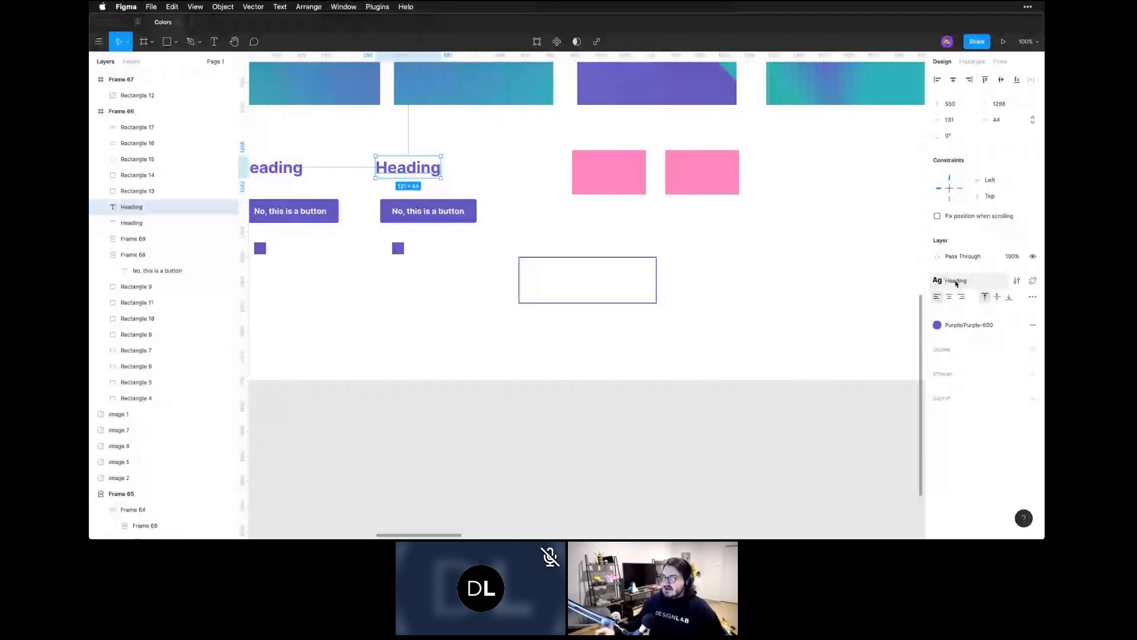
Examine the Heading text style's properties and its type details, including letter case, numbers and letterforms
{"action": "left_click", "coordinate": [955, 282]}
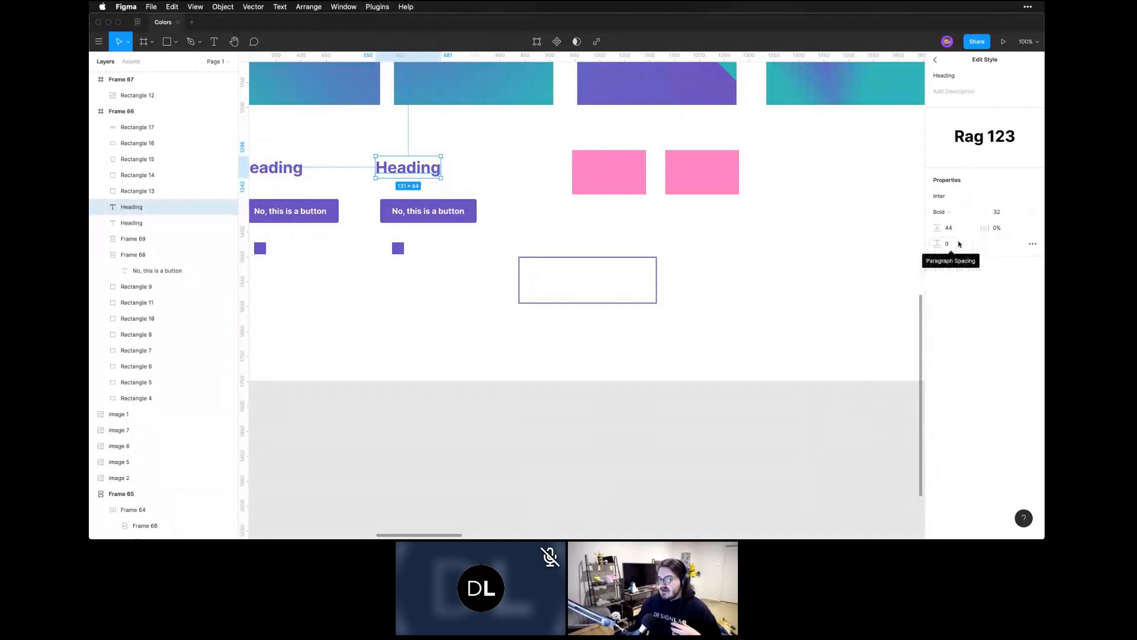
{"action": "left_click", "coordinate": [1032, 243]}
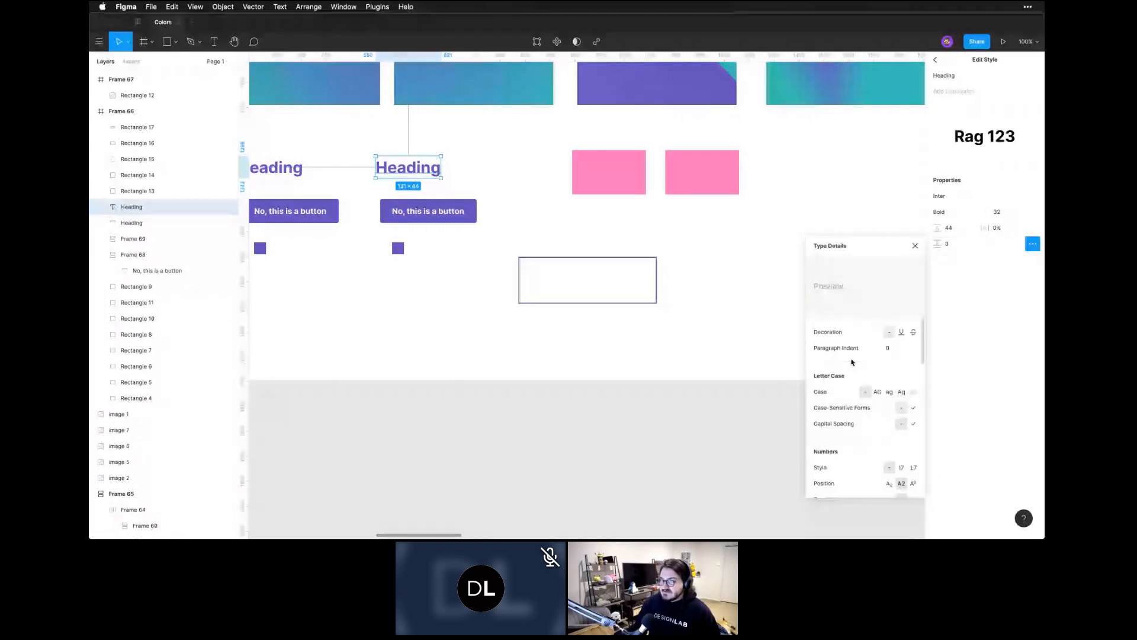
{"action": "scroll", "coordinate": [858, 453], "scroll_direction": "down", "scroll_amount": 3}
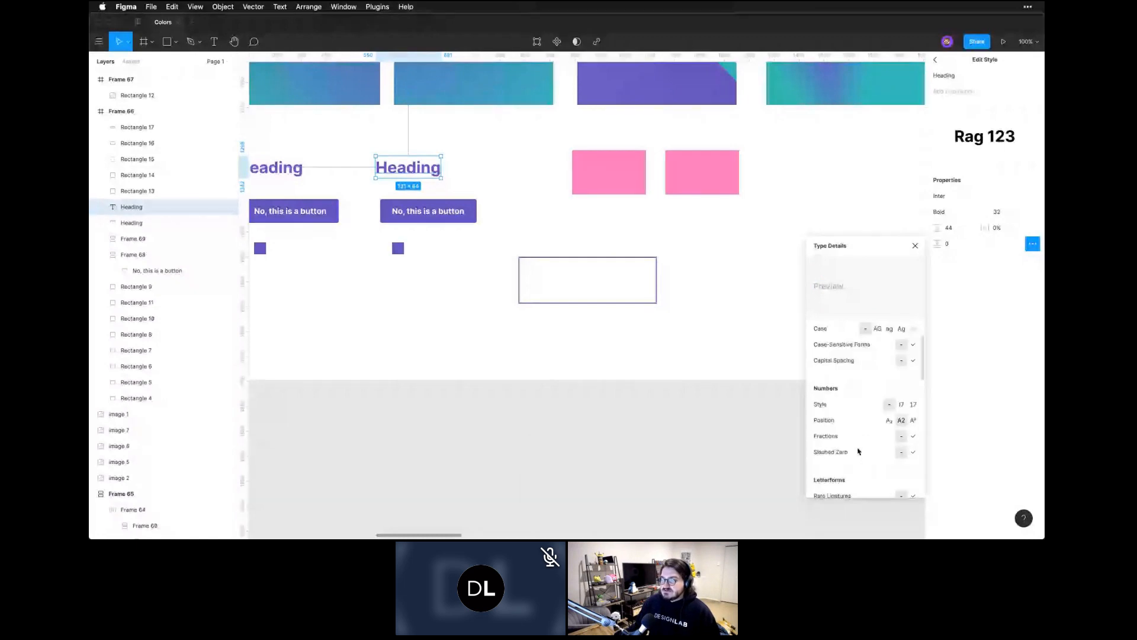
{"action": "scroll", "coordinate": [858, 451], "scroll_direction": "down", "scroll_amount": 1}
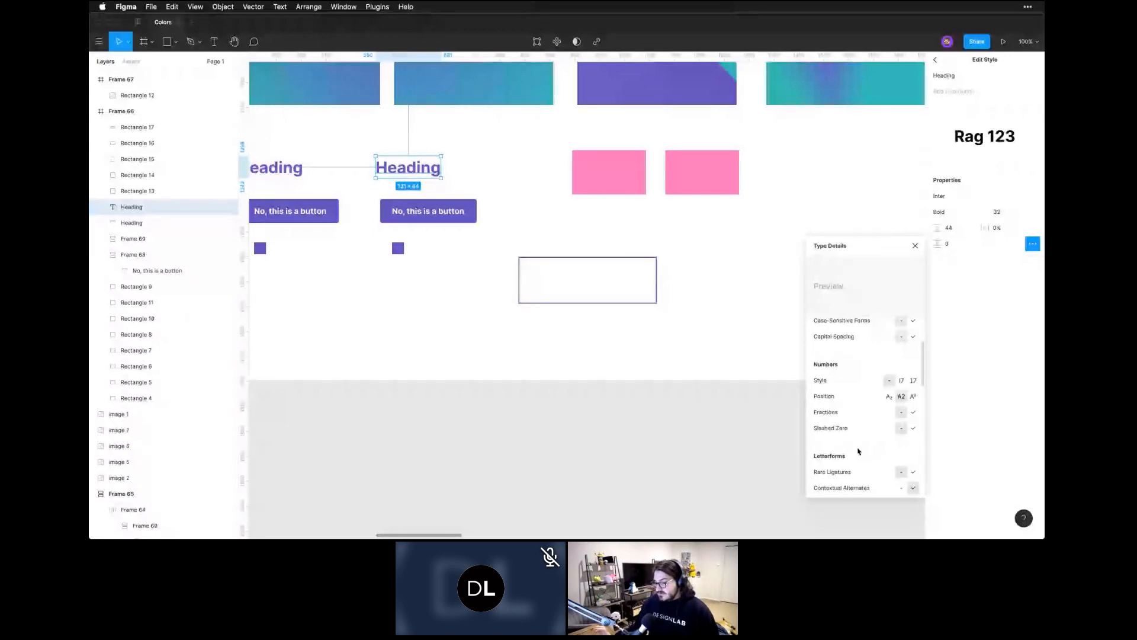
{"action": "left_click", "coordinate": [681, 426]}
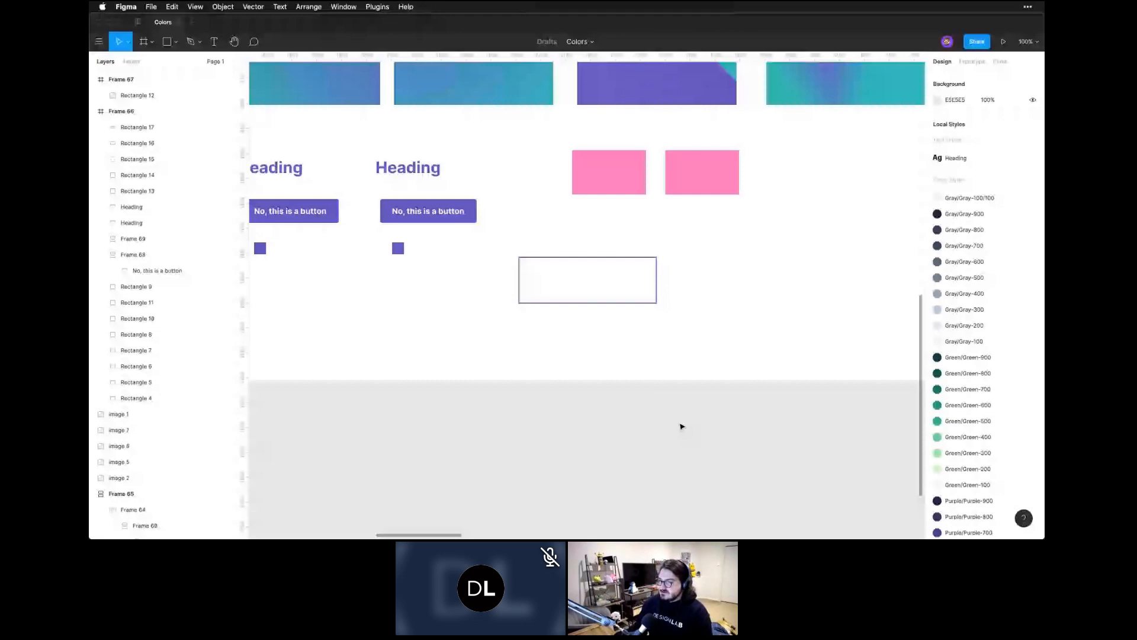
Inspect the selection colors of the purple and teal palette row, then of all the artwork and palettes together
{"action": "key", "text": "super+minus"}
{"action": "key", "text": "super+minus"}
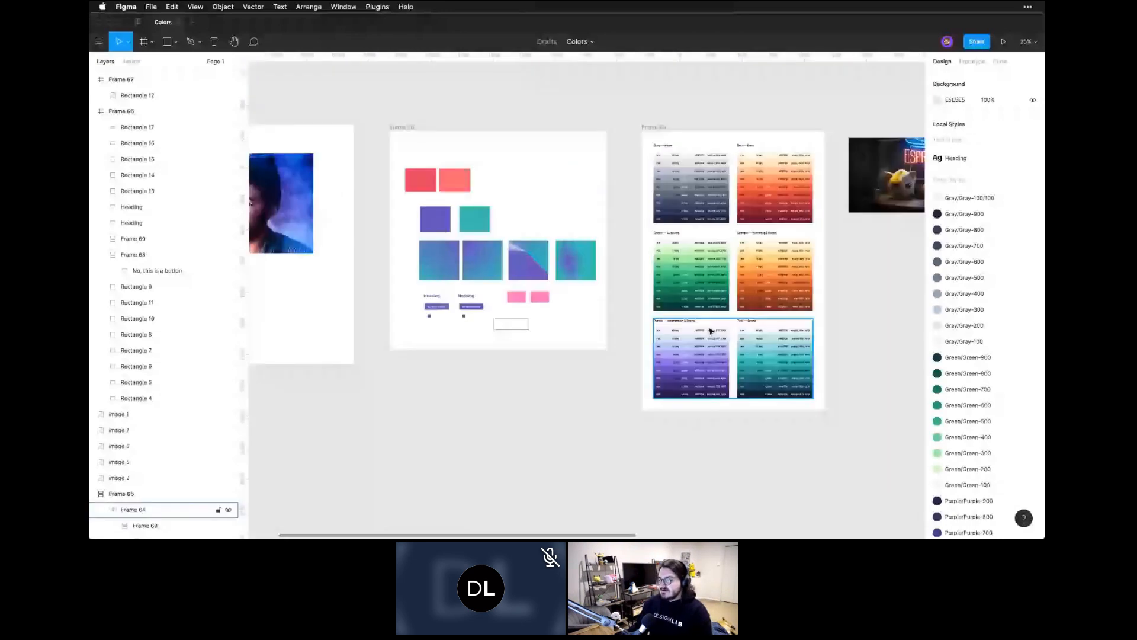
{"action": "left_click", "coordinate": [695, 327]}
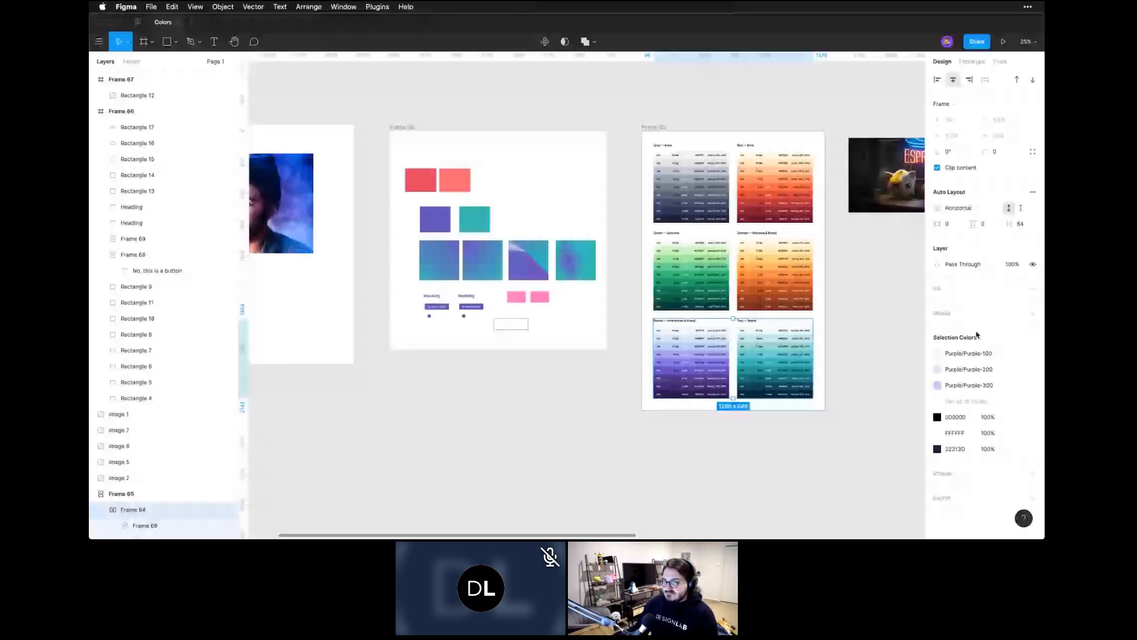
{"action": "left_click_drag", "start_coordinate": [394, 157], "coordinate": [817, 415]}
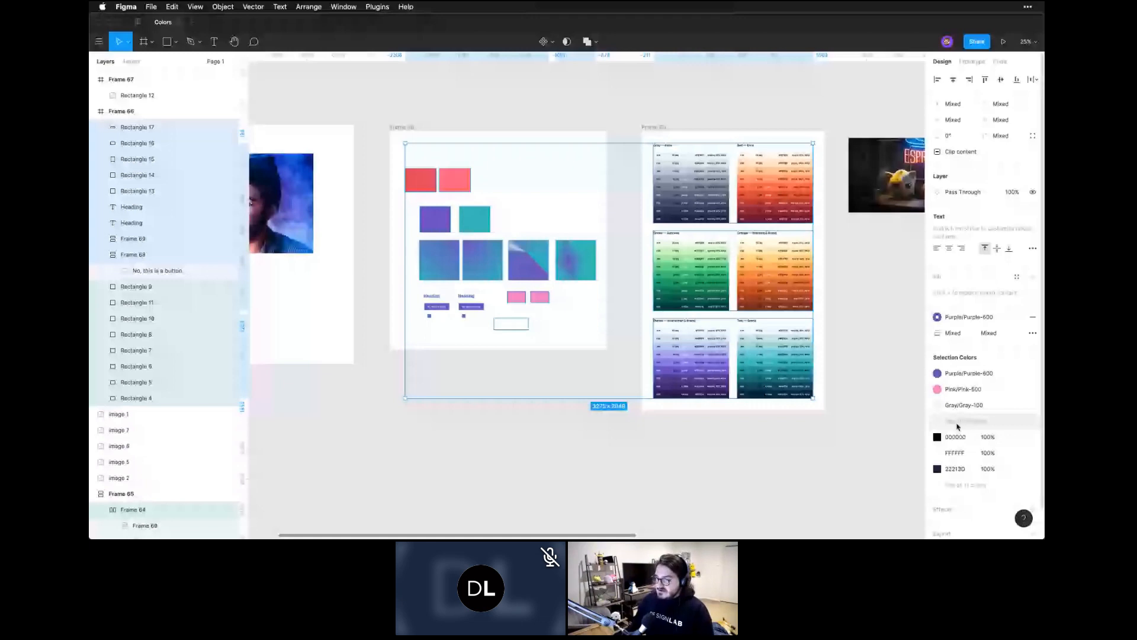
{"action": "key", "text": "super+z"}
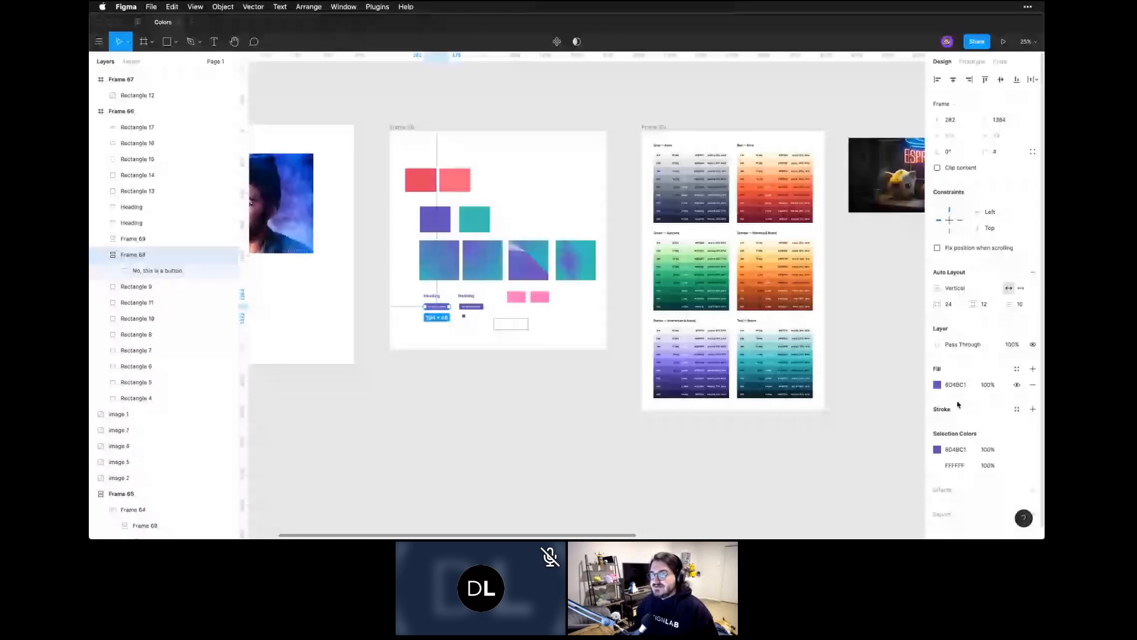
Select Frame 66 with the palette rows, expand their unstyled selection colors and select every layer using 000000
{"action": "left_click", "coordinate": [421, 191]}
{"action": "left_click_drag", "start_coordinate": [364, 93], "coordinate": [847, 374]}
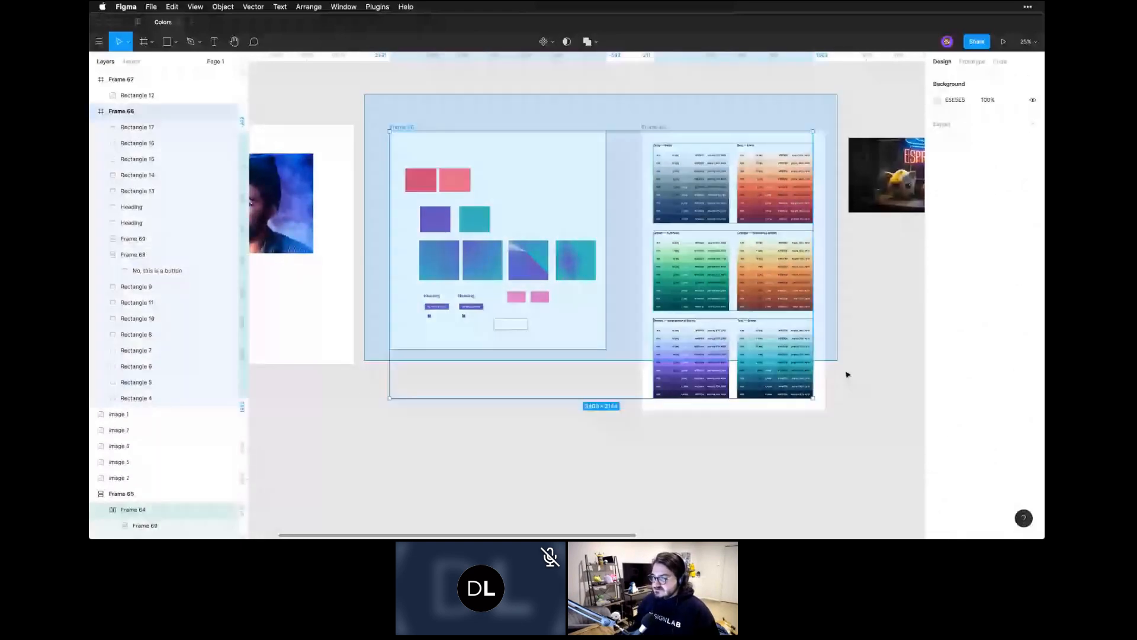
{"action": "left_click_drag", "start_coordinate": [847, 374], "coordinate": [847, 374]}
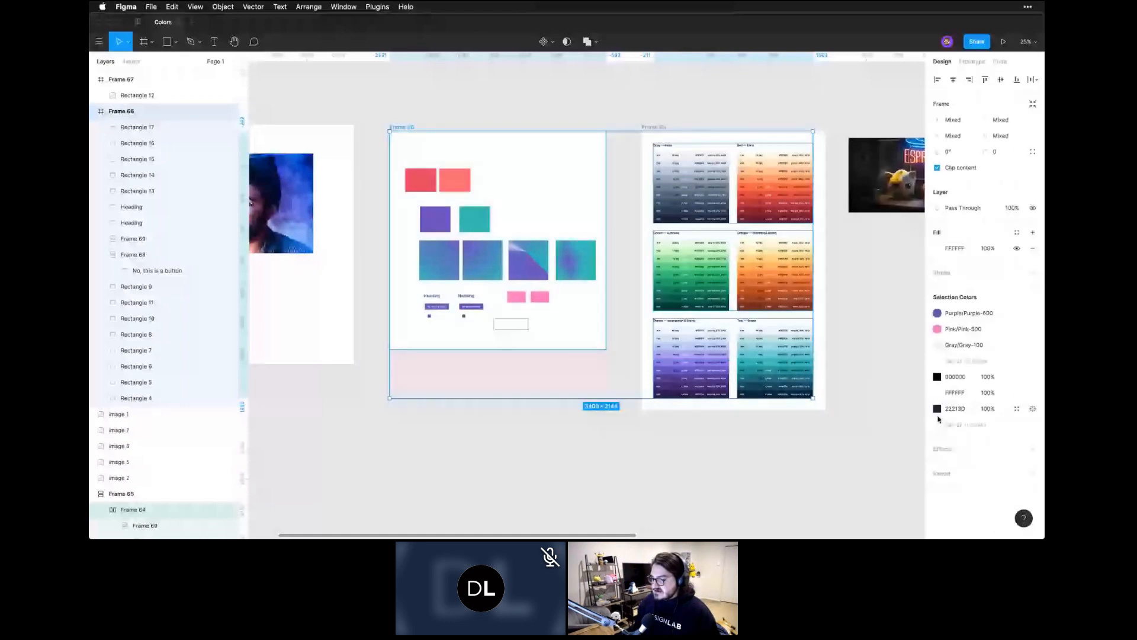
{"action": "left_click", "coordinate": [938, 424]}
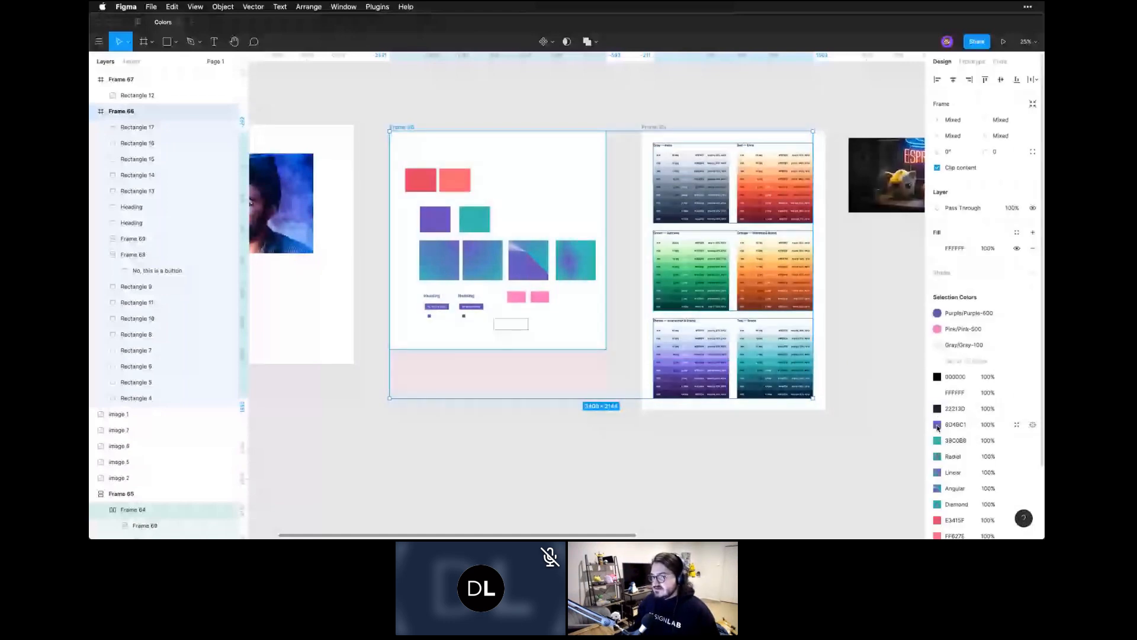
{"action": "scroll", "coordinate": [961, 348], "scroll_direction": "down", "scroll_amount": 3}
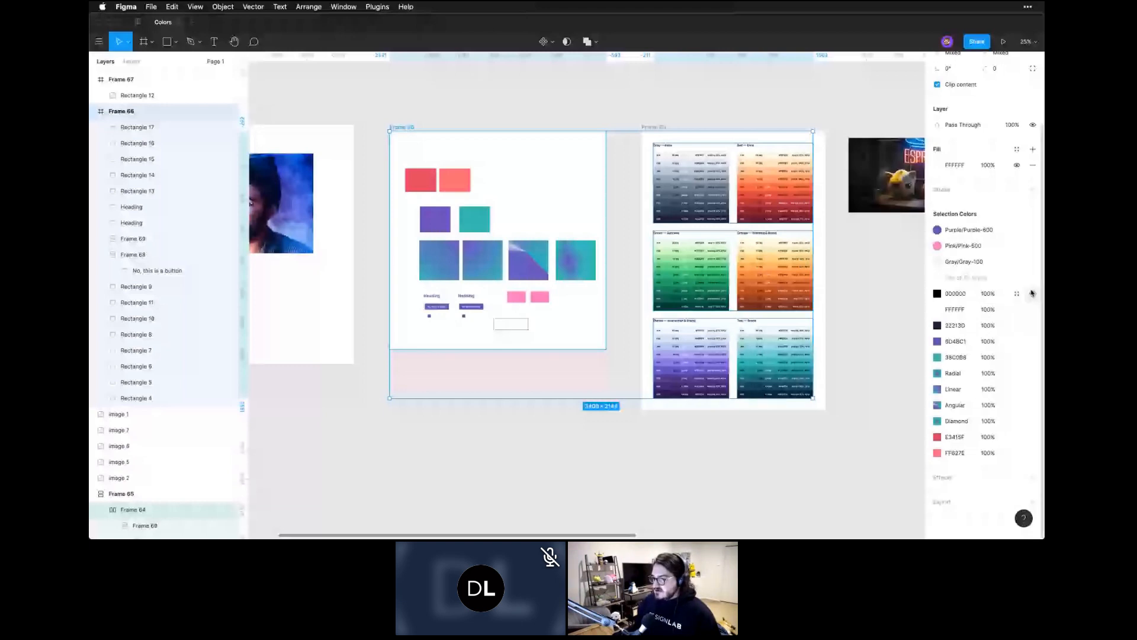
{"action": "left_click", "coordinate": [1016, 293]}
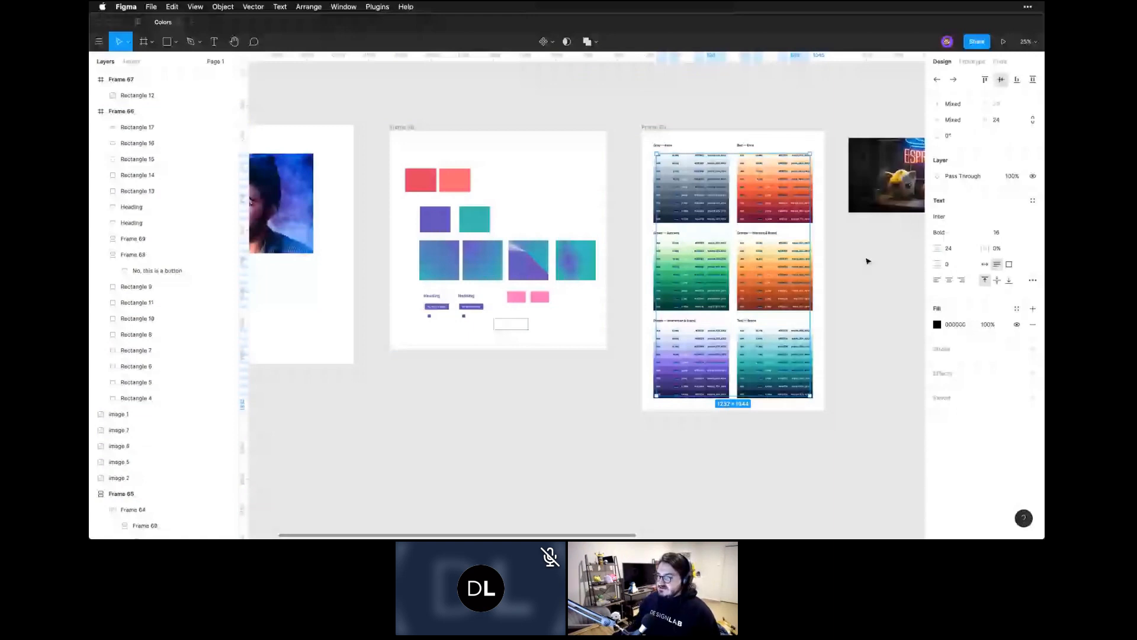
Save the selected text layers' black fill as a color style named Neutral/Black
{"action": "left_click", "coordinate": [937, 325]}
{"action": "left_click", "coordinate": [860, 348]}
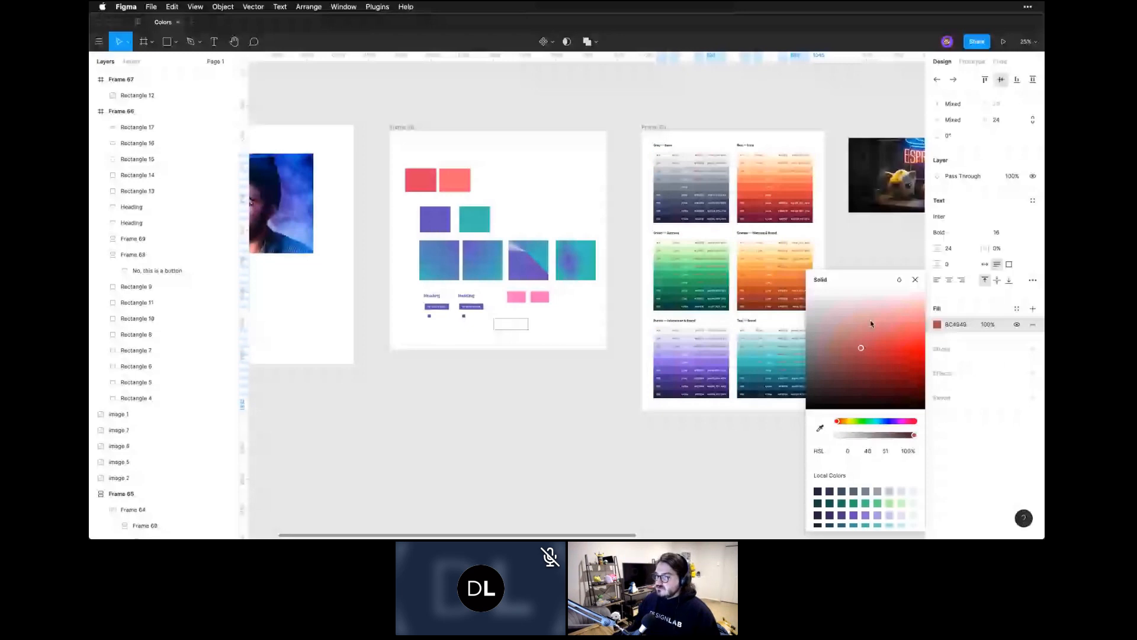
{"action": "left_click", "coordinate": [1017, 309]}
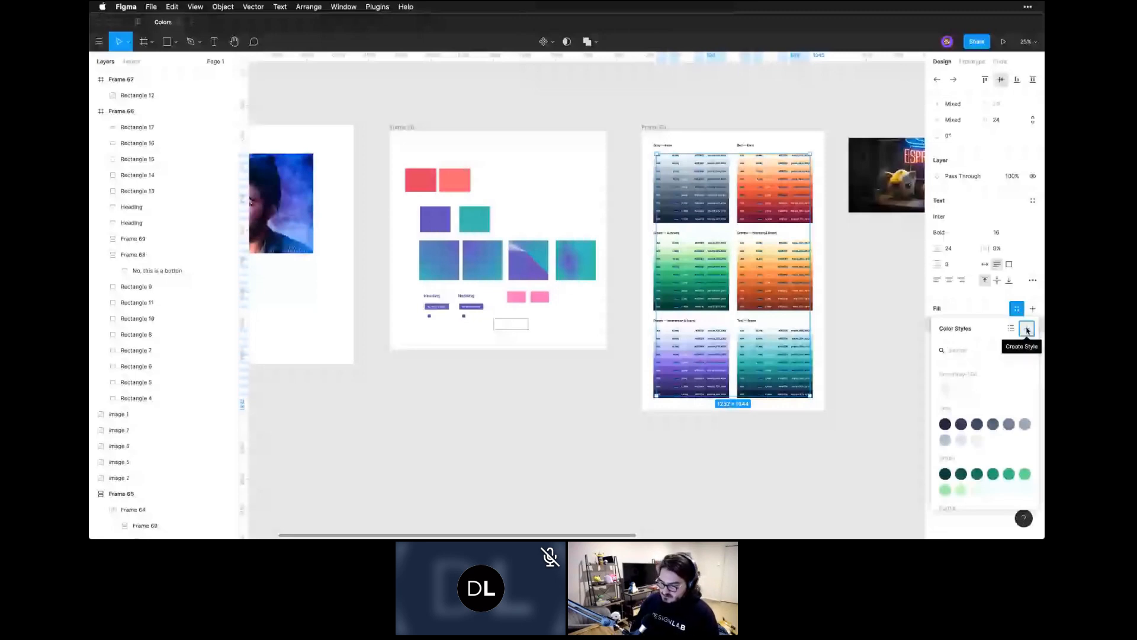
{"action": "left_click", "coordinate": [1027, 330]}
{"action": "type", "text": "Neutr"}
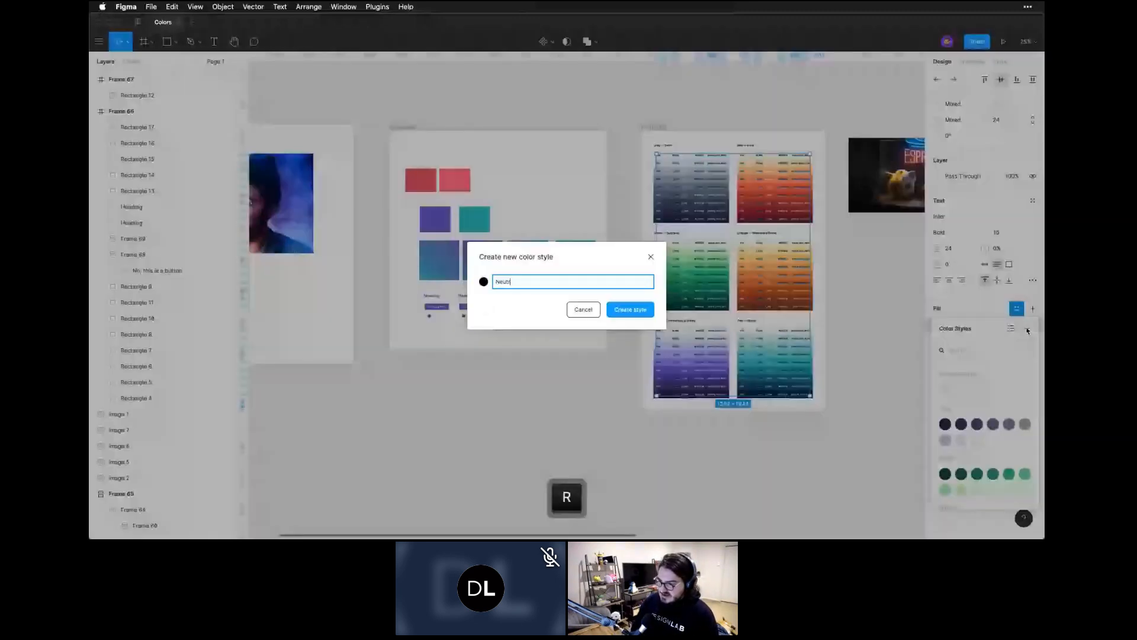
{"action": "type", "text": "al/Black"}
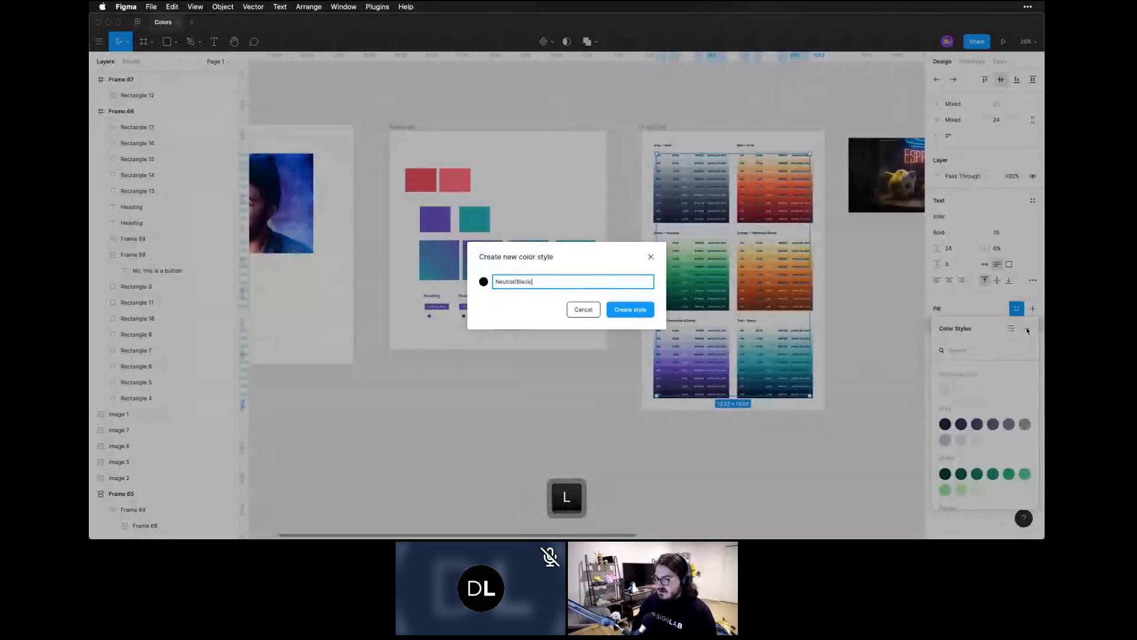
{"action": "type", "text": "l"}
{"action": "key", "text": "BackSpace"}
{"action": "key", "text": "Return"}
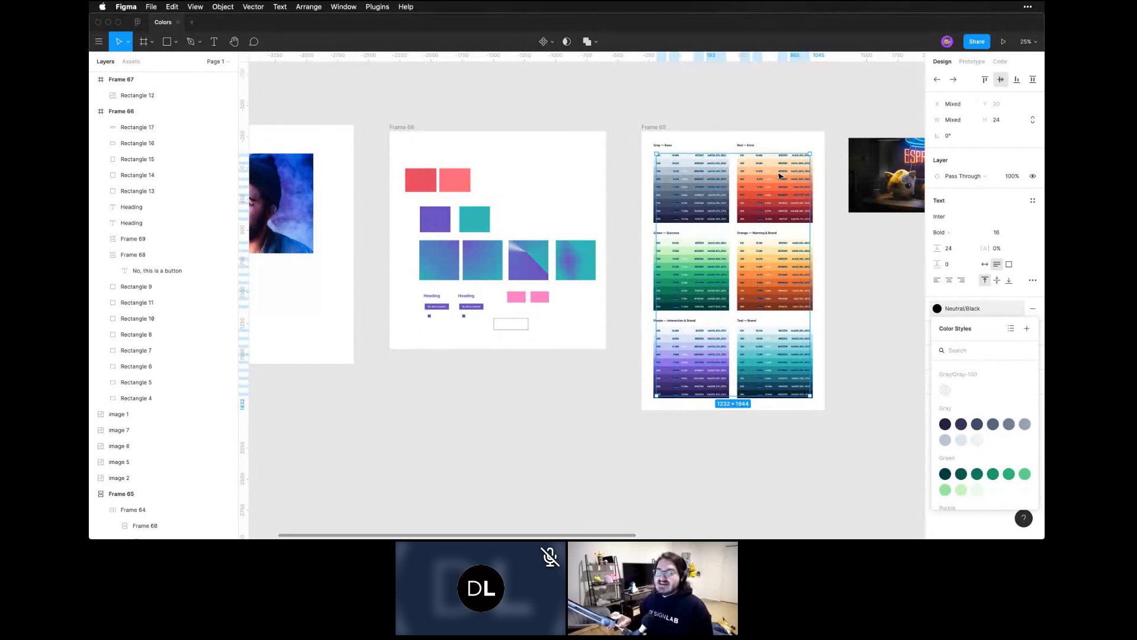
Select Frame 66 and Frame 65 together and expand the full list of their unstyled selection colors
{"action": "left_click", "coordinate": [611, 122]}
{"action": "left_click_drag", "start_coordinate": [378, 95], "coordinate": [591, 301]}
{"action": "left_click_drag", "start_coordinate": [739, 380], "coordinate": [825, 456]}
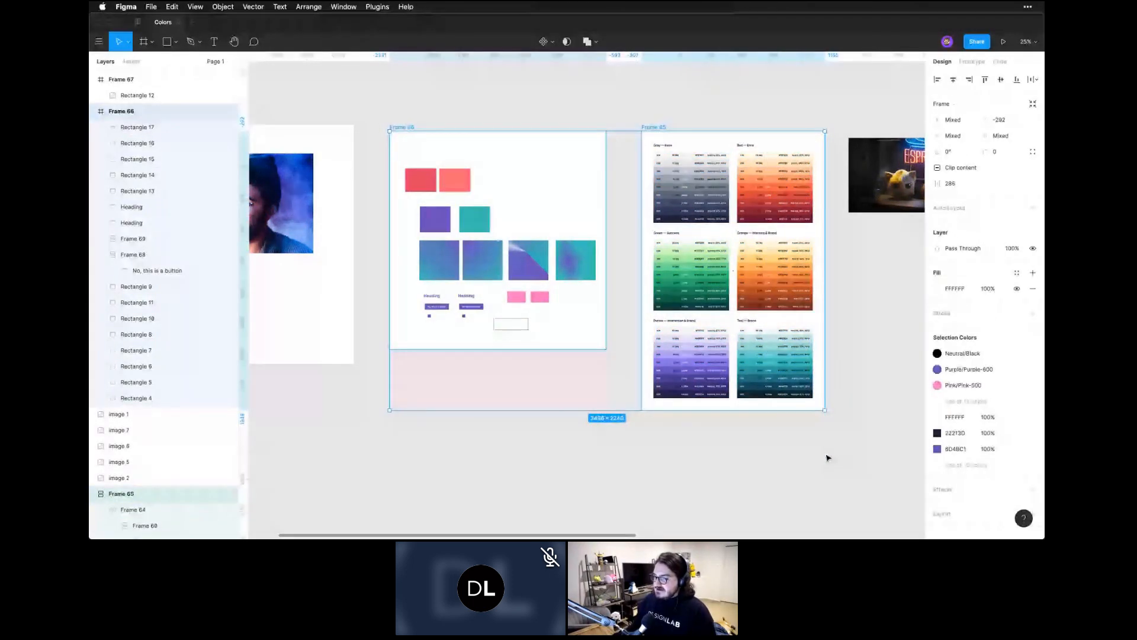
{"action": "left_click", "coordinate": [936, 465]}
{"action": "scroll", "coordinate": [944, 444], "scroll_direction": "down", "scroll_amount": 1}
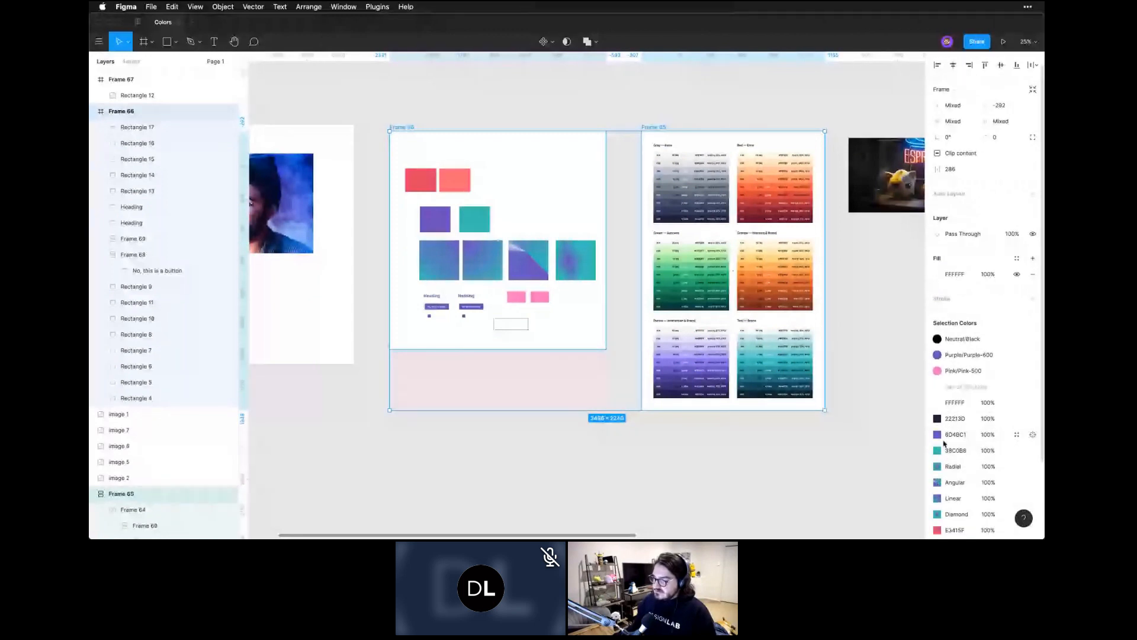
Save the unstyled FFFFFF selection color of Frame 66 and Frame 65 as a color style named Neutral/White
{"action": "left_click_drag", "start_coordinate": [380, 109], "coordinate": [839, 432]}
{"action": "left_click", "coordinate": [957, 465]}
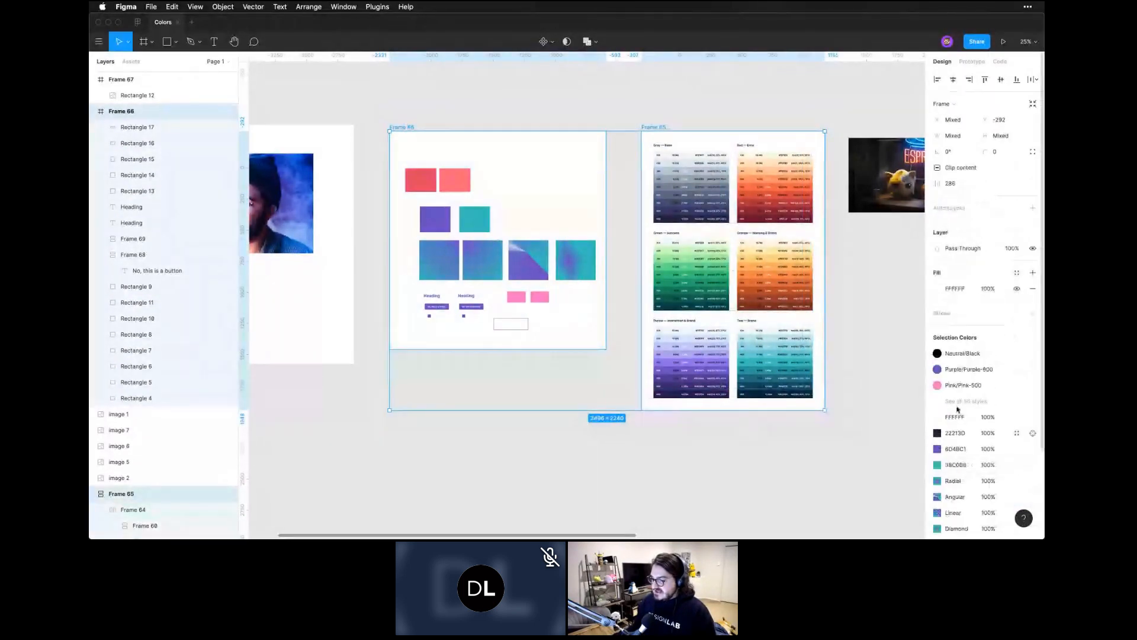
{"action": "scroll", "coordinate": [959, 406], "scroll_direction": "down", "scroll_amount": 4}
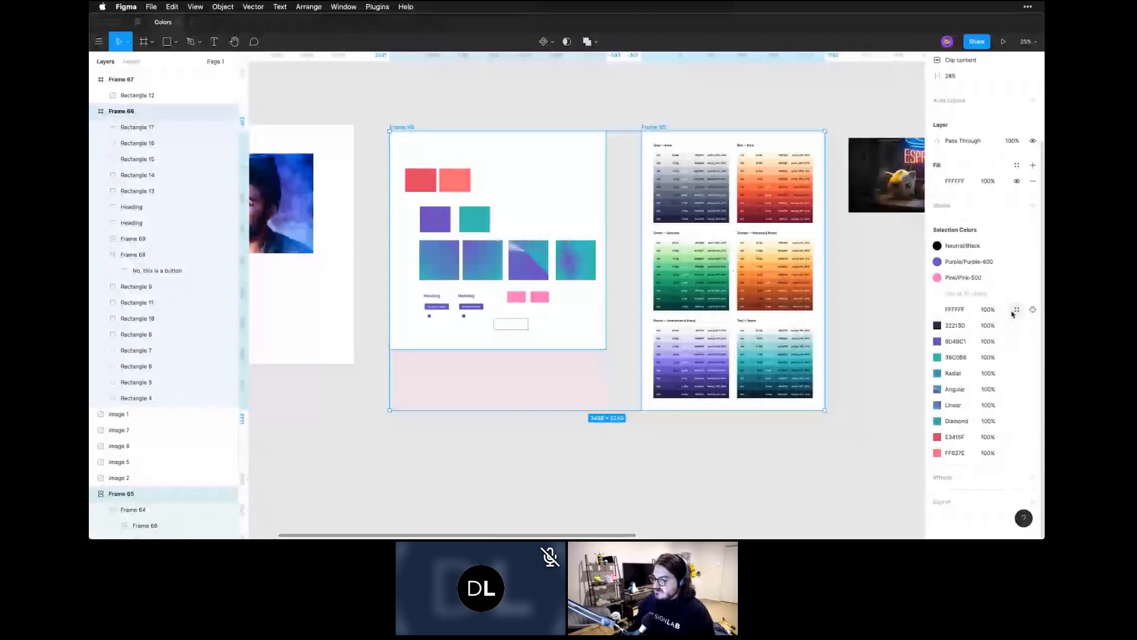
{"action": "left_click", "coordinate": [1016, 309]}
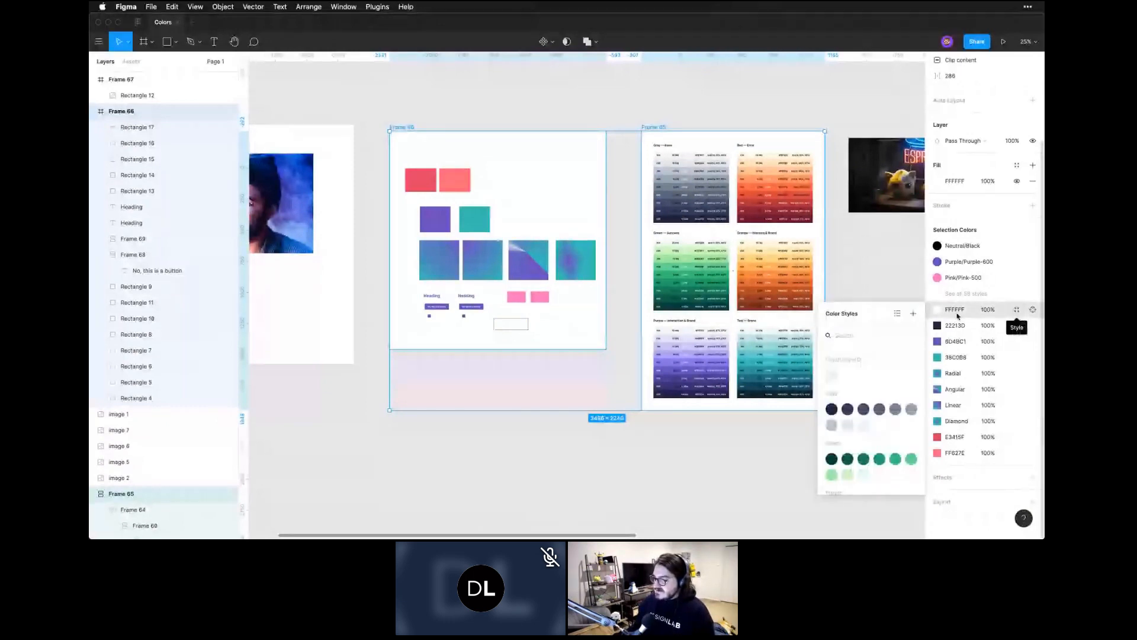
{"action": "left_click", "coordinate": [912, 313]}
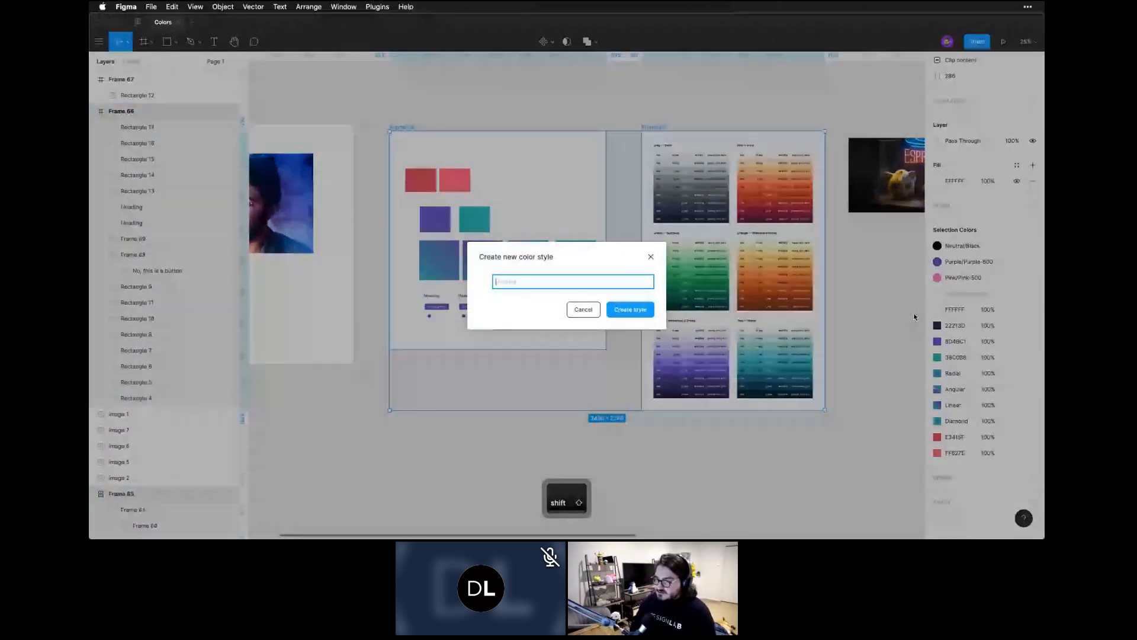
{"action": "type", "text": "Neutral/White"}
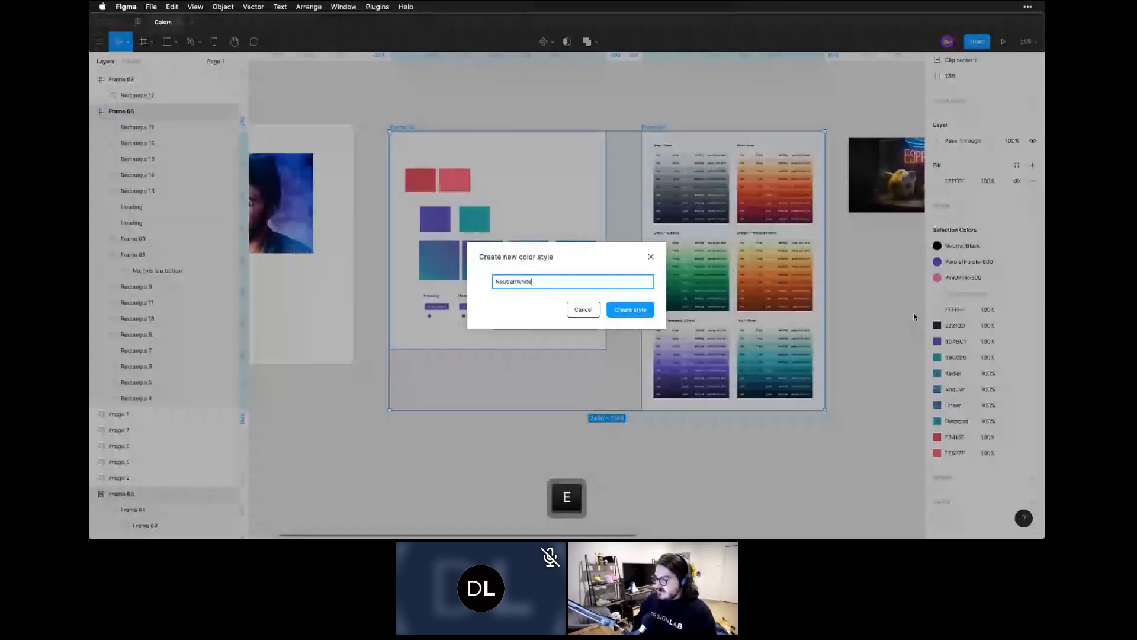
{"action": "key", "text": "Return"}
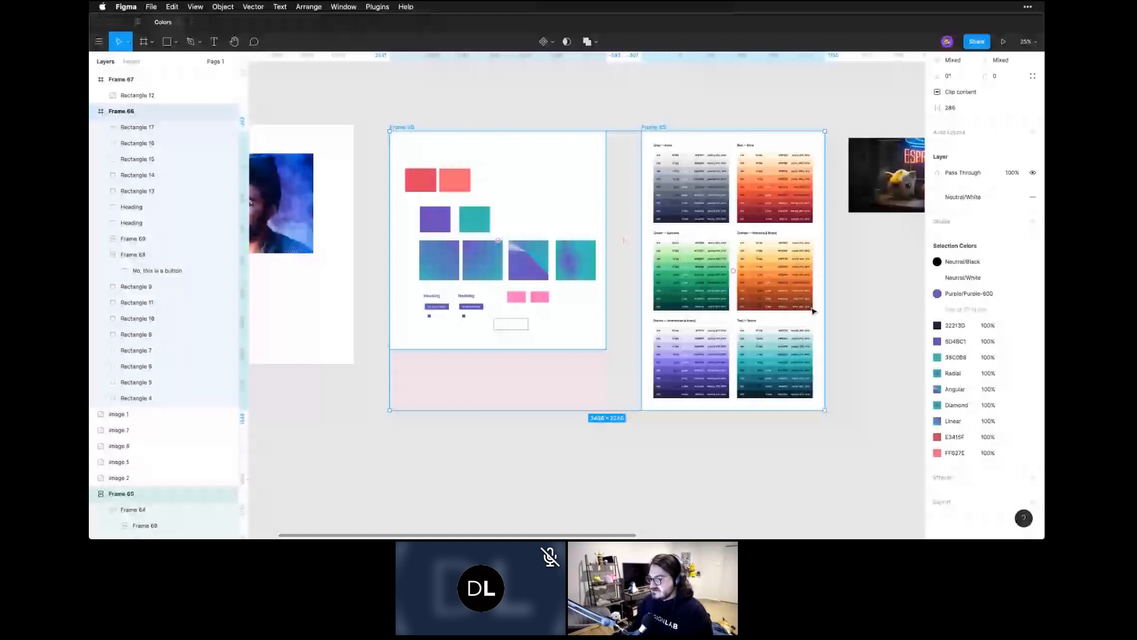
Check the fill style of the contrast and HSL text layers in the Gray-700 palette row
{"action": "left_click", "coordinate": [693, 205], "text": "super"}
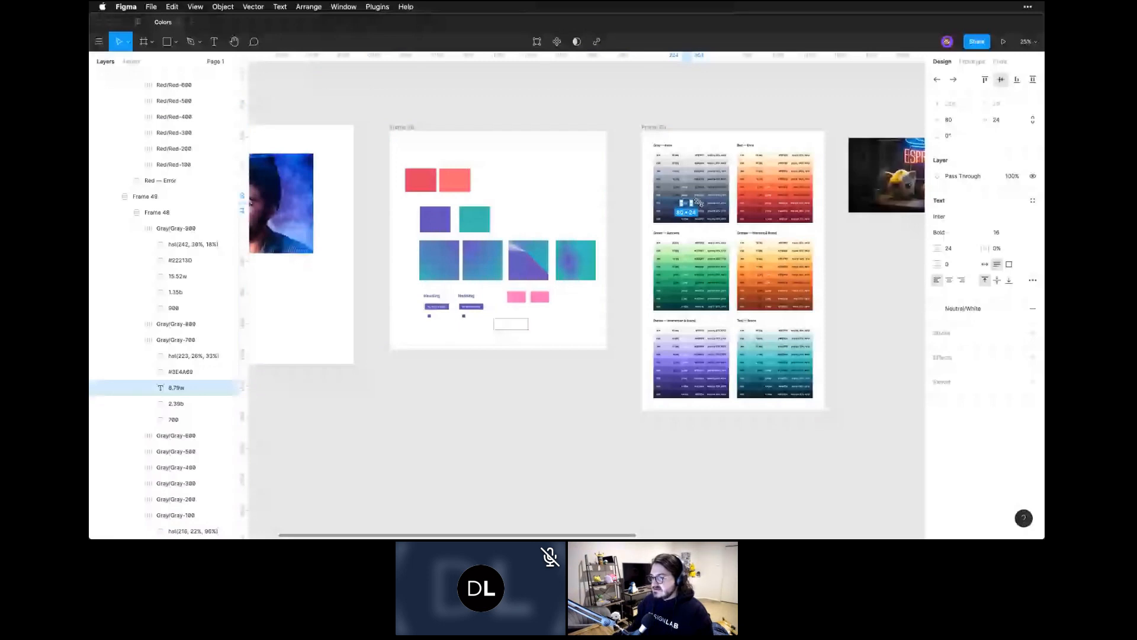
{"action": "left_click", "coordinate": [714, 203], "text": "super"}
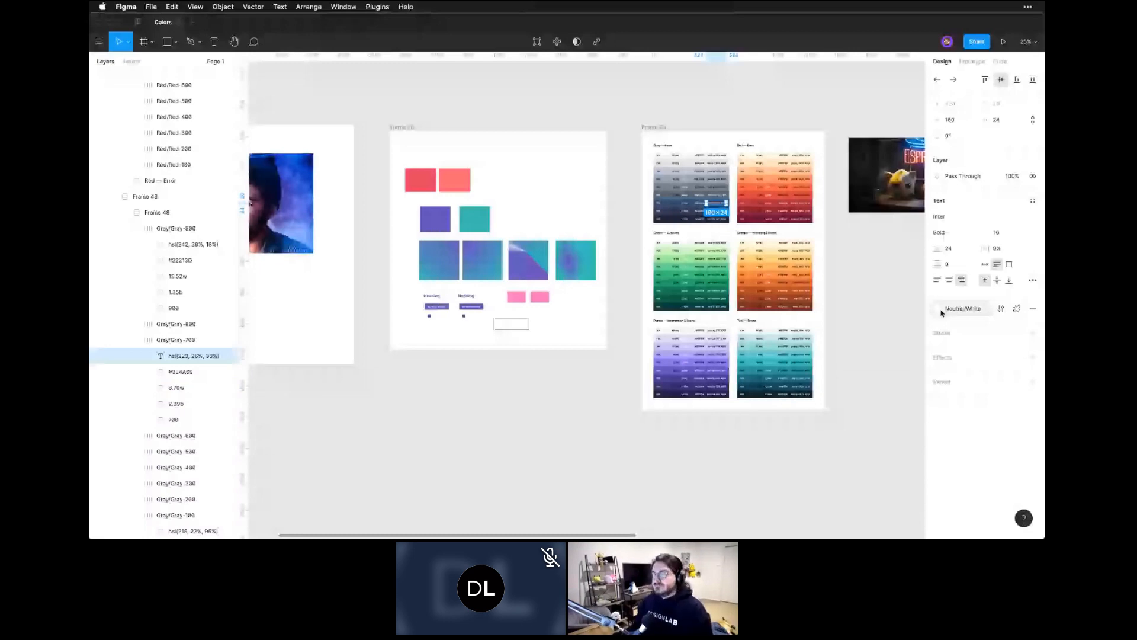
{"action": "key", "text": "Escape"}
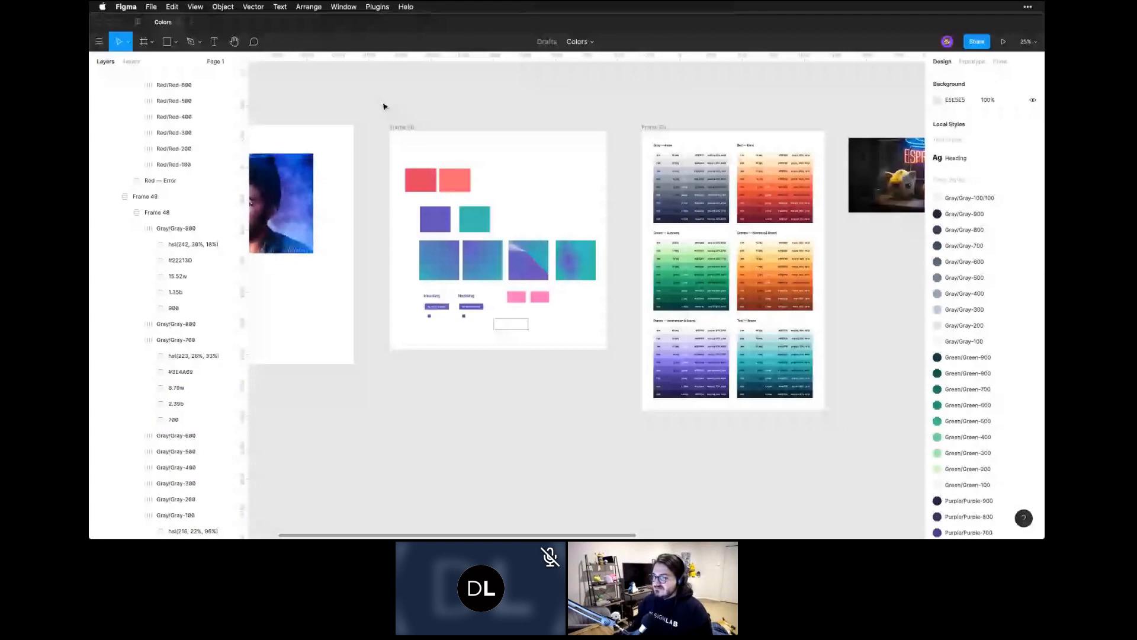
Replace the unstyled 22213D color across Frame 66 and the palettes with the Gray/Gray-900 style
{"action": "left_click_drag", "start_coordinate": [382, 103], "coordinate": [821, 417]}
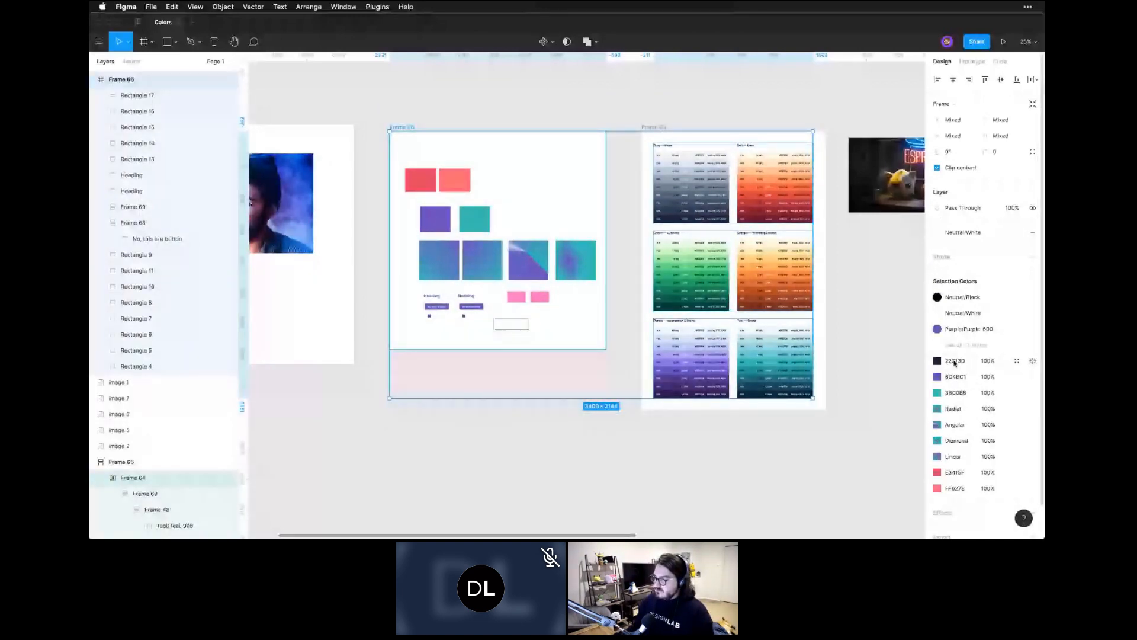
{"action": "left_click", "coordinate": [955, 363]}
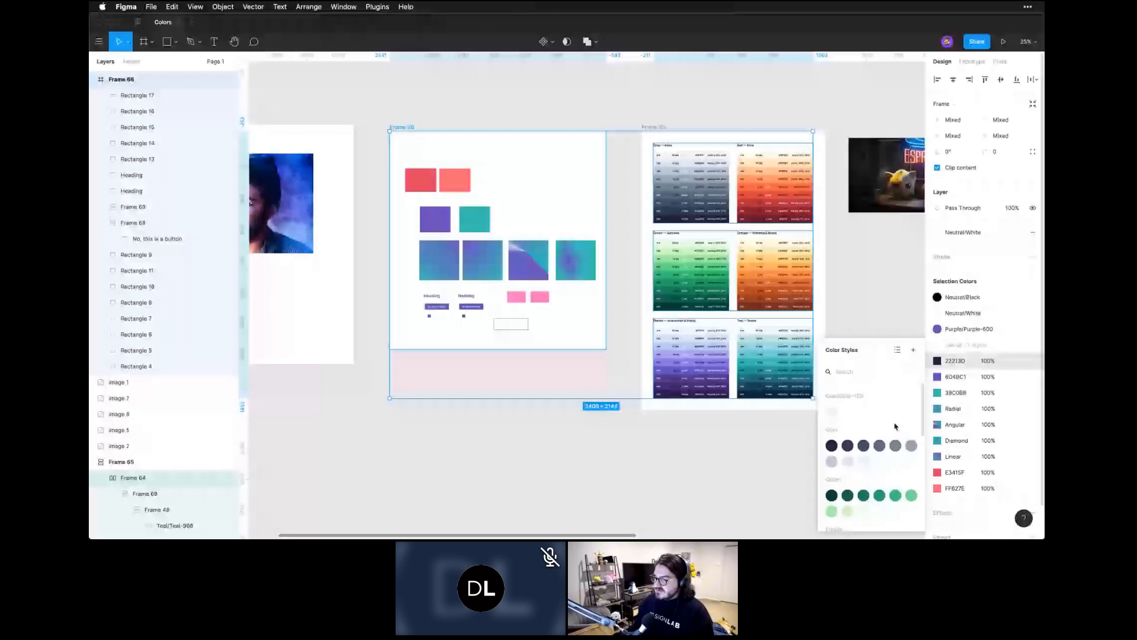
{"action": "scroll", "coordinate": [894, 426], "scroll_direction": "down", "scroll_amount": 5}
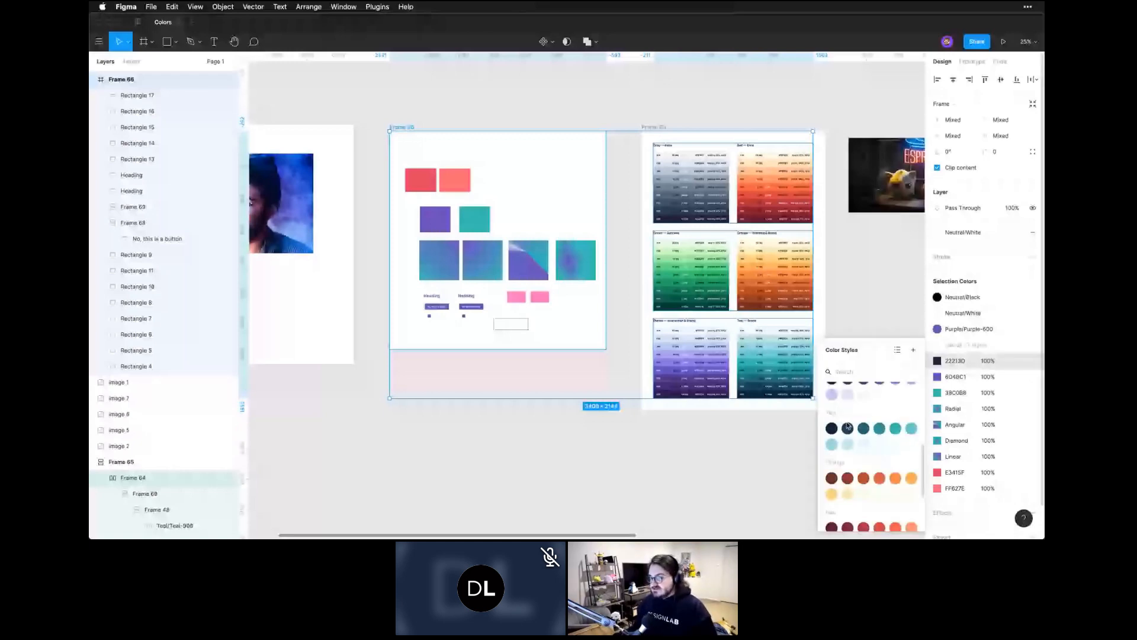
{"action": "scroll", "coordinate": [847, 425], "scroll_direction": "up", "scroll_amount": 5}
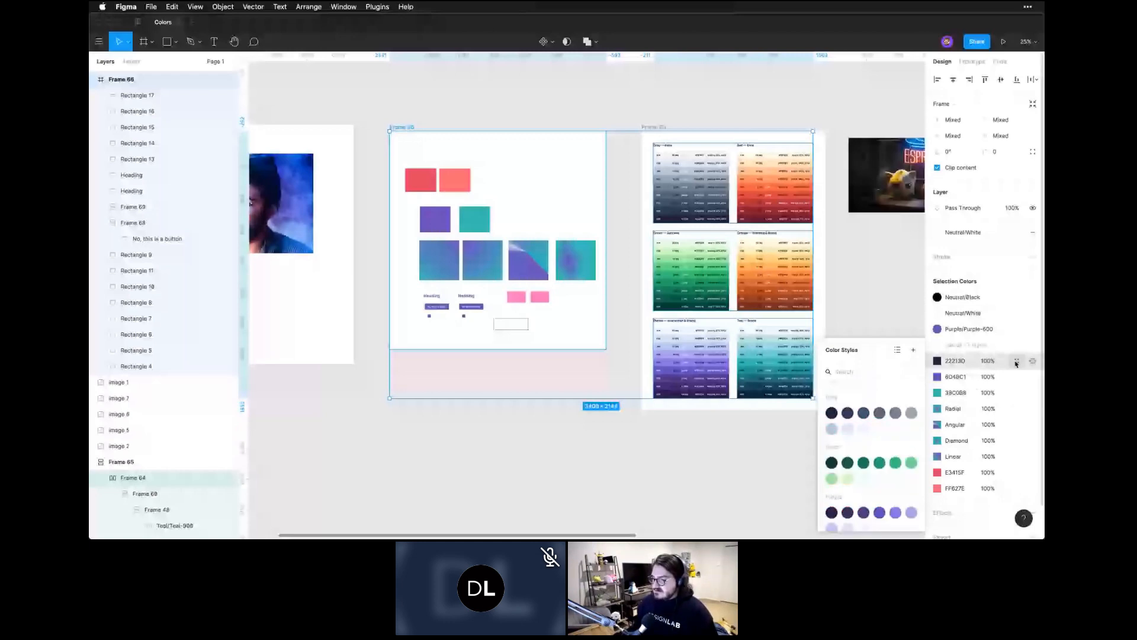
{"action": "scroll", "coordinate": [833, 502], "scroll_direction": "down", "scroll_amount": 1}
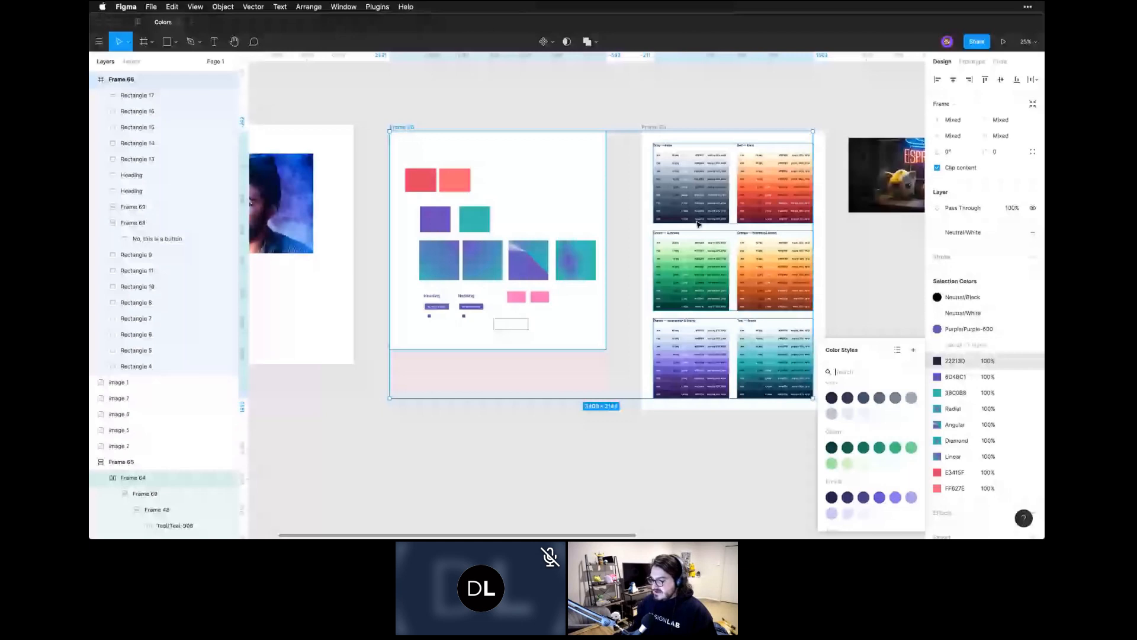
{"action": "left_click", "coordinate": [831, 397]}
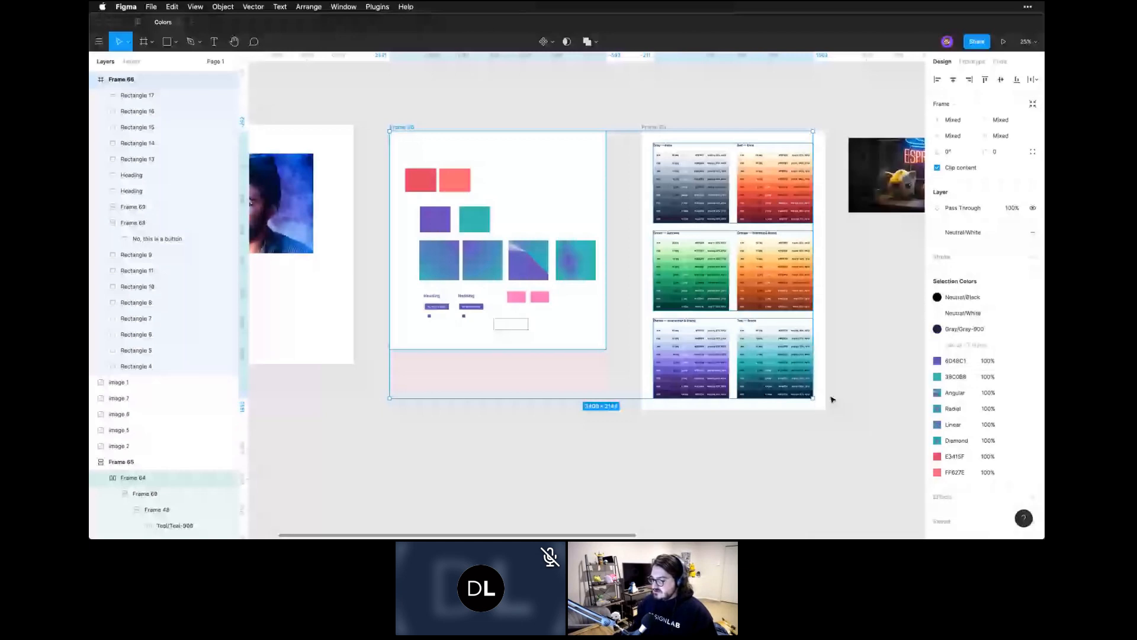
Replace the unstyled purple in the selection colors with the Purple/Purple-600 style
{"action": "left_click", "coordinate": [1016, 360]}
{"action": "scroll", "coordinate": [852, 457], "scroll_direction": "down", "scroll_amount": 5}
{"action": "scroll", "coordinate": [852, 457], "scroll_direction": "down", "scroll_amount": 3}
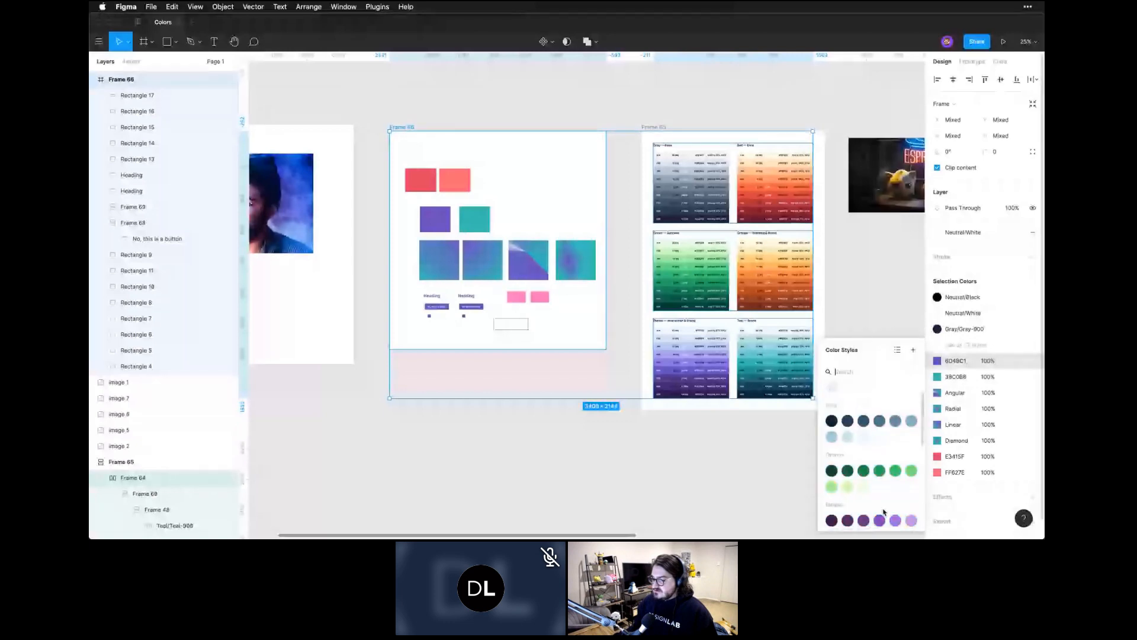
{"action": "left_click", "coordinate": [880, 519]}
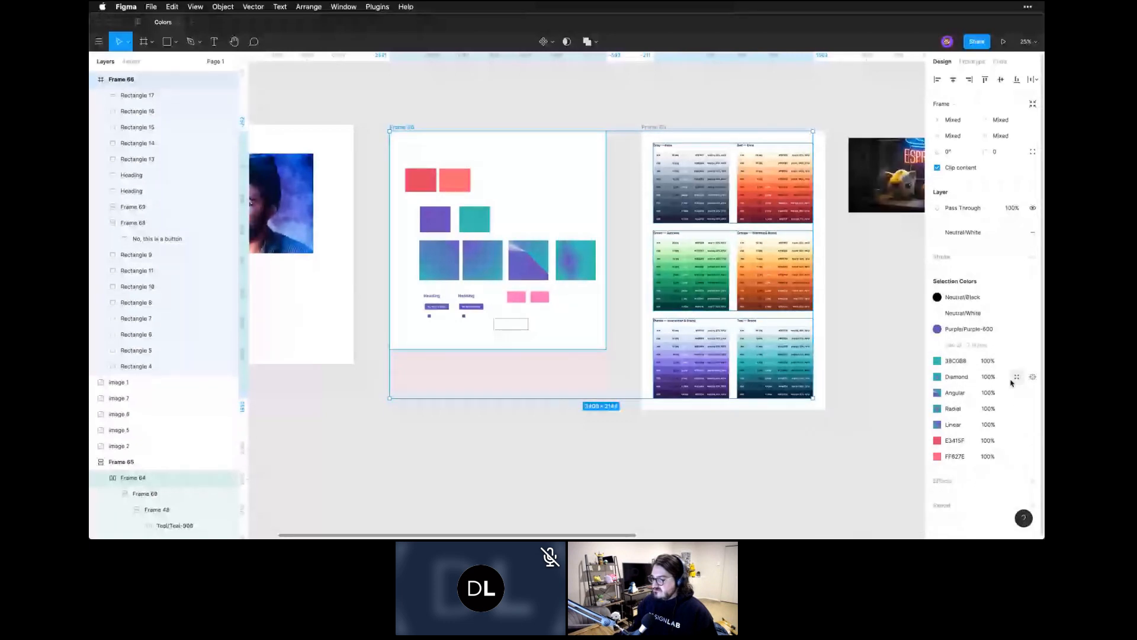
Replace the unstyled solid teal in the selection colors with the Teal/Teal-600 style
{"action": "left_click", "coordinate": [1017, 360]}
{"action": "scroll", "coordinate": [882, 468], "scroll_direction": "down", "scroll_amount": 2}
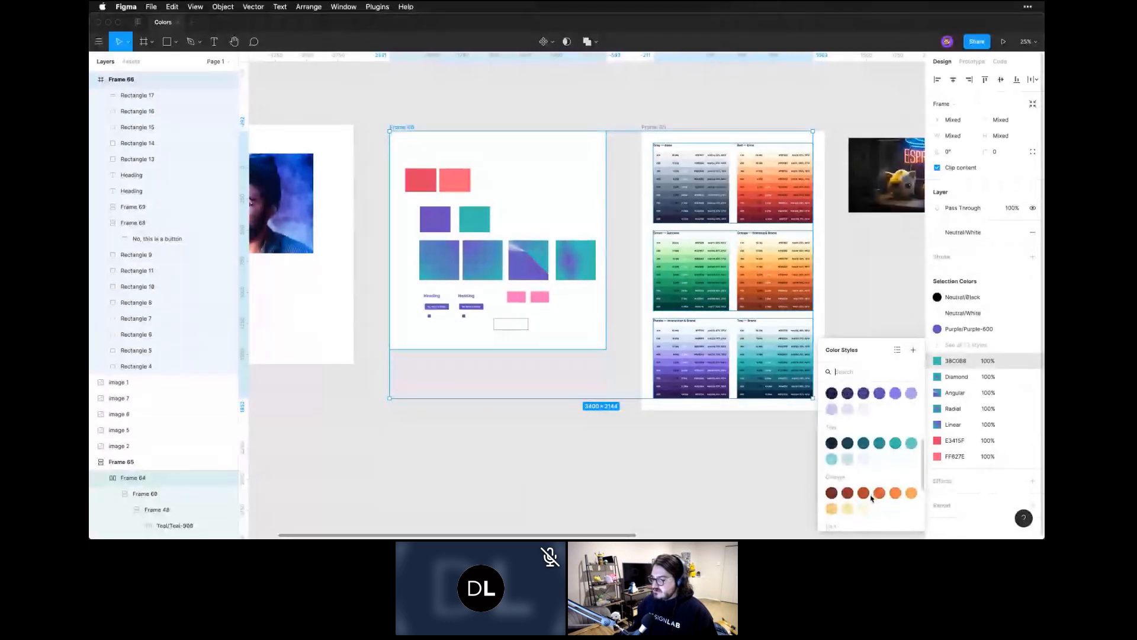
{"action": "left_click", "coordinate": [880, 445]}
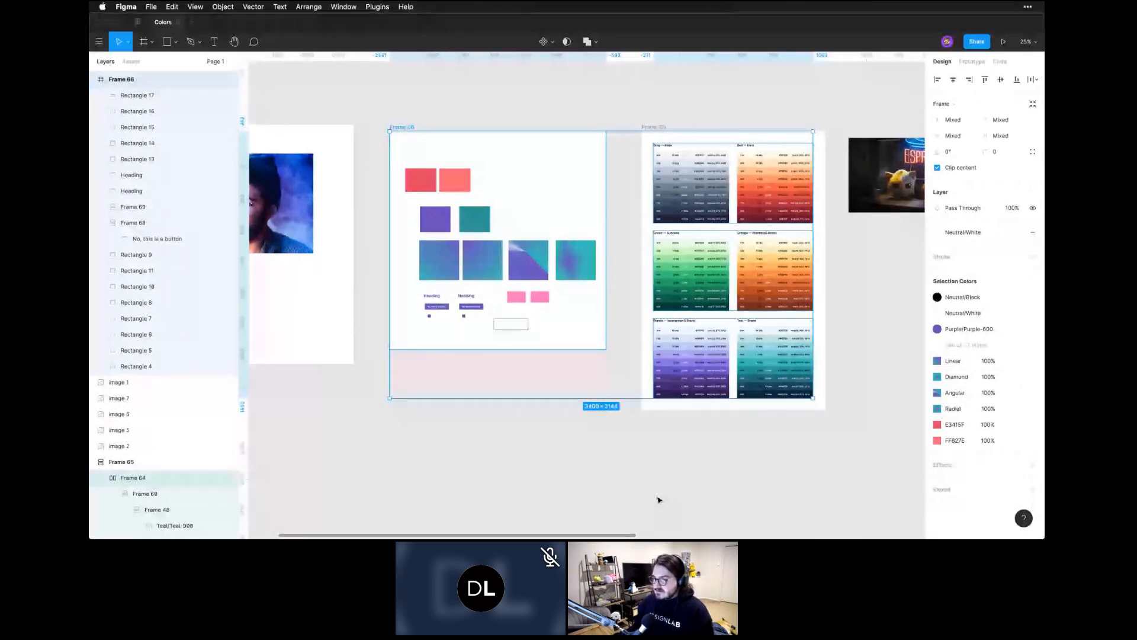
Check the fills of the purple rectangle, the teal rectangle and the first gradient rectangle in Frame 66
{"action": "left_click", "coordinate": [437, 219], "text": "super"}
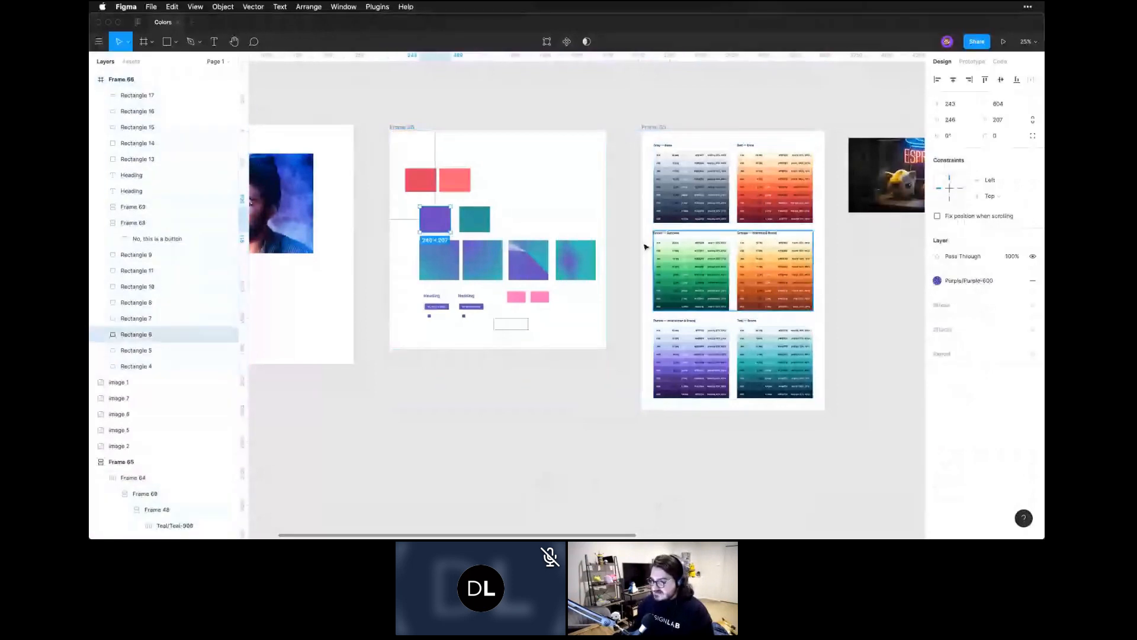
{"action": "left_click", "coordinate": [477, 222], "text": "super"}
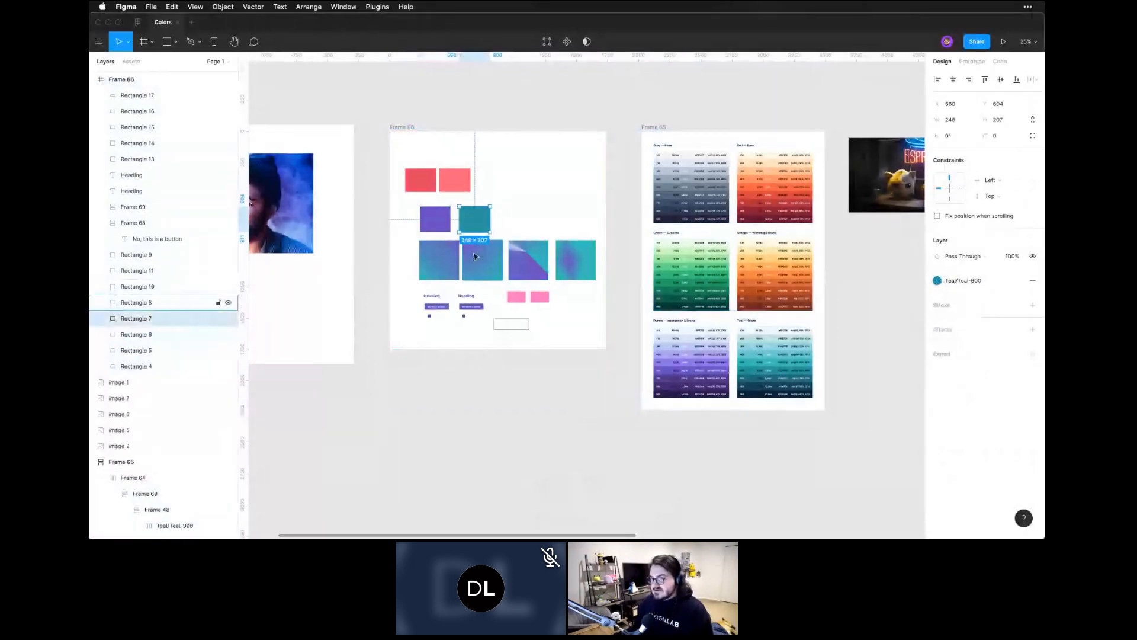
{"action": "left_click", "coordinate": [456, 264], "text": "super"}
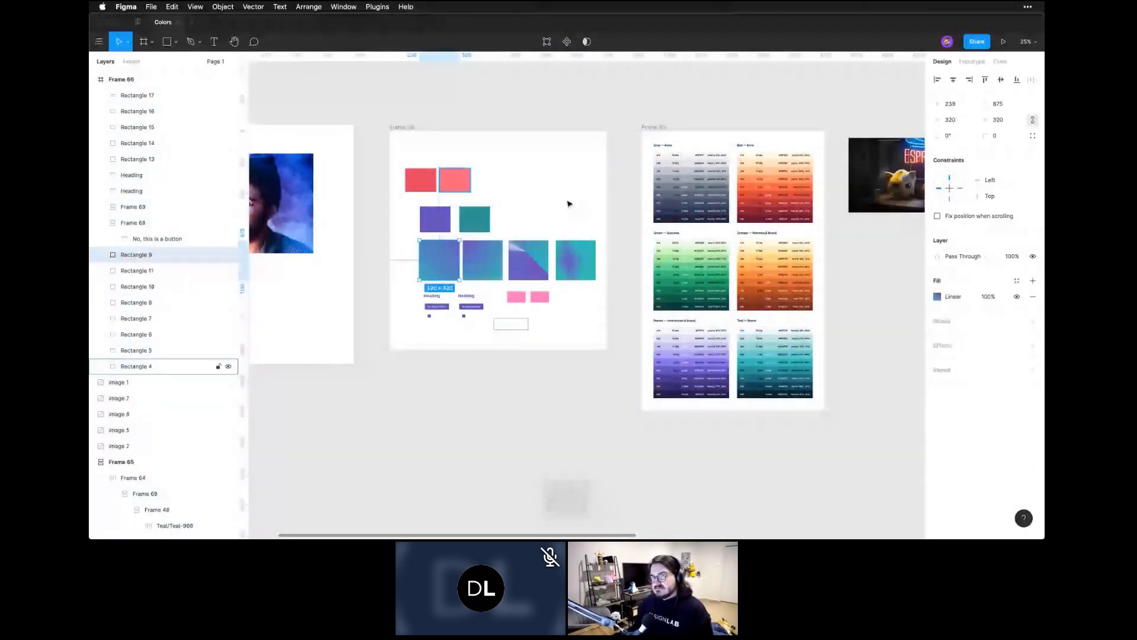
Reselect Frame 66 with the palettes, expand their unstyled colors and view the color styles available for the linear gradient
{"action": "left_click_drag", "start_coordinate": [380, 117], "coordinate": [823, 455]}
{"action": "left_click", "coordinate": [961, 409]}
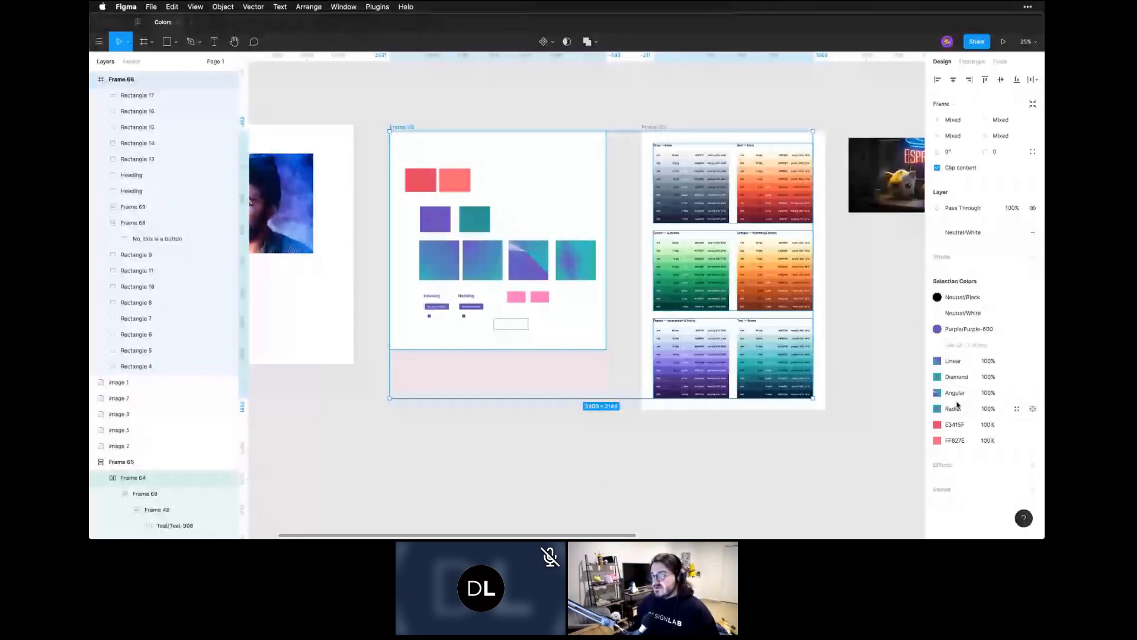
{"action": "left_click", "coordinate": [1016, 362]}
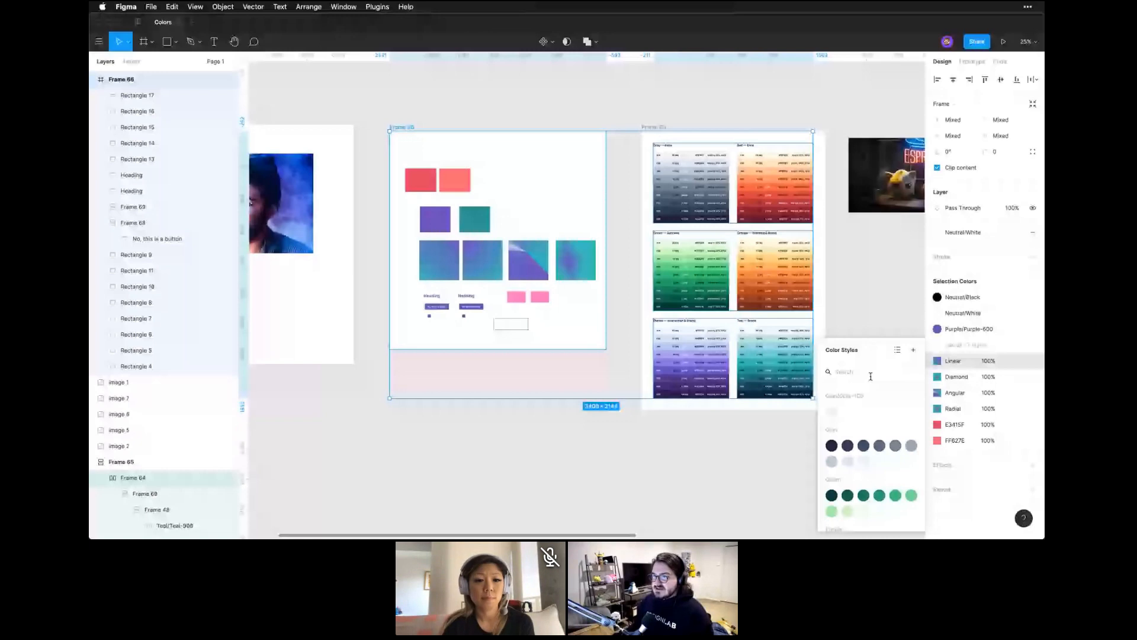
{"action": "left_click", "coordinate": [870, 279]}
Go to the row of neon photos and look through the list of installed plugins
{"action": "left_click_drag", "start_coordinate": [912, 131], "coordinate": [481, 129]}
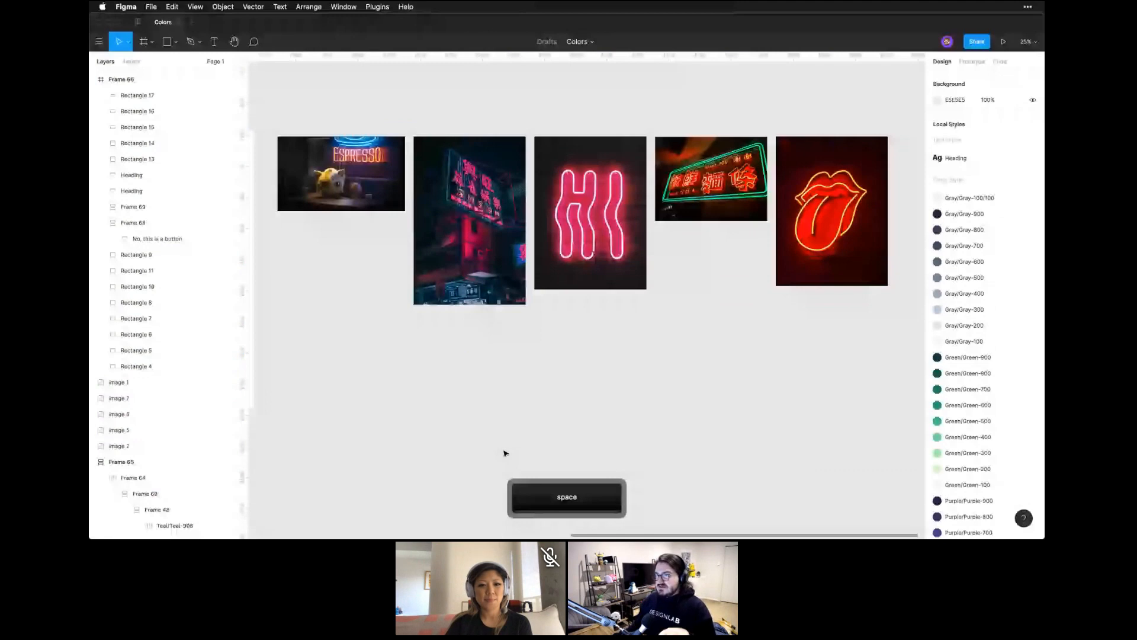
{"action": "left_click", "coordinate": [377, 6]}
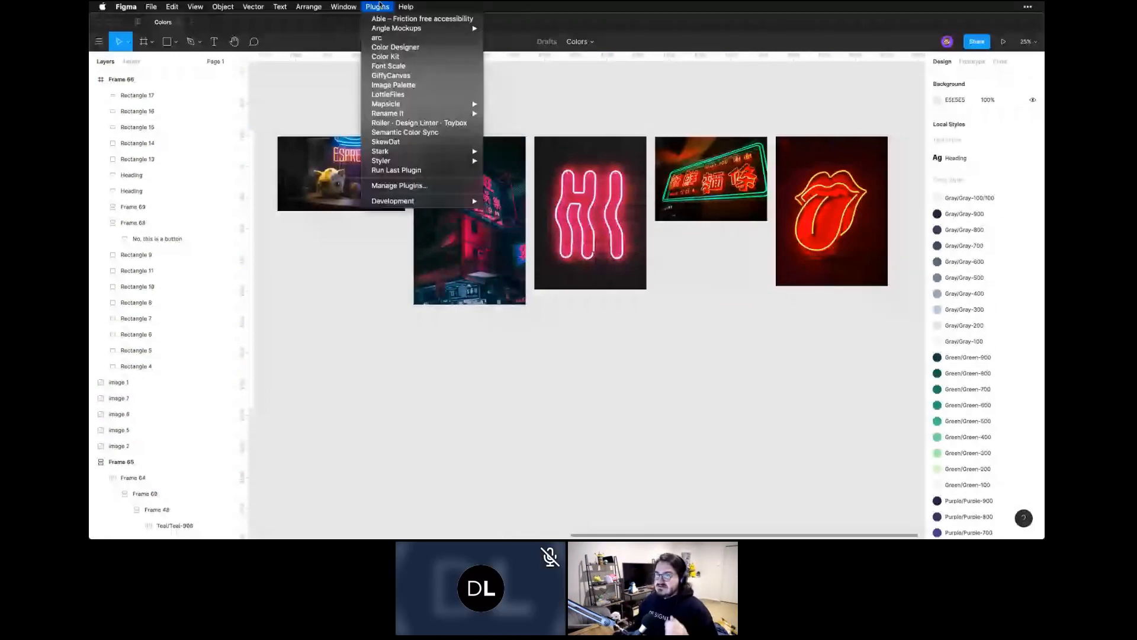
{"action": "left_click", "coordinate": [440, 238]}
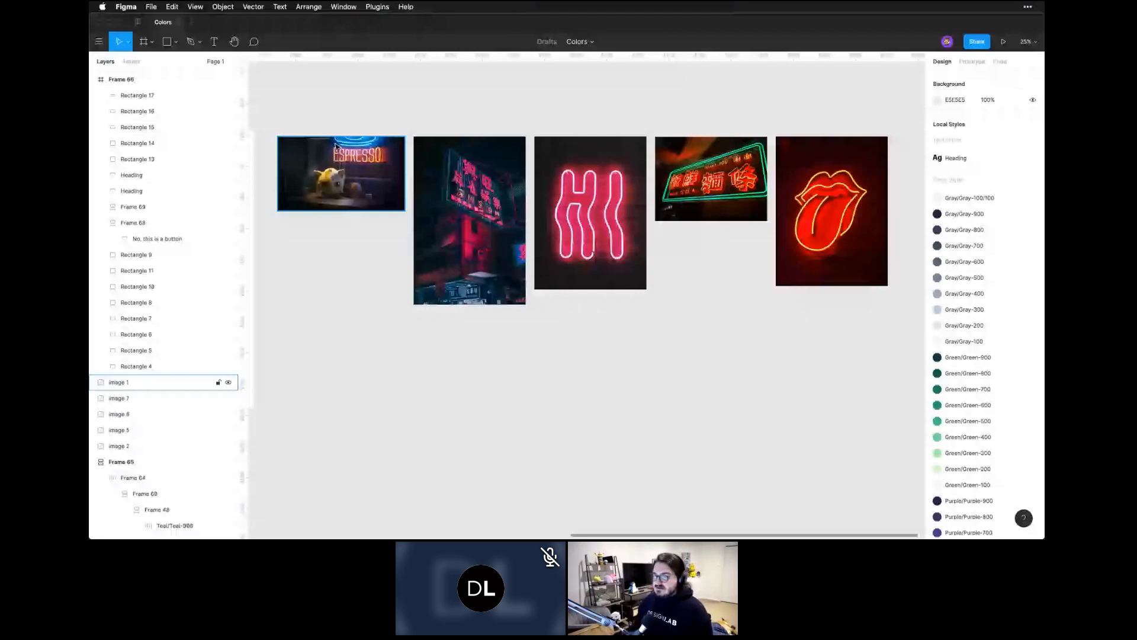
Make three rectangle swatches with colors sampled from the pink HI neon photo beneath it, and delete them
{"action": "left_click", "coordinate": [561, 330]}
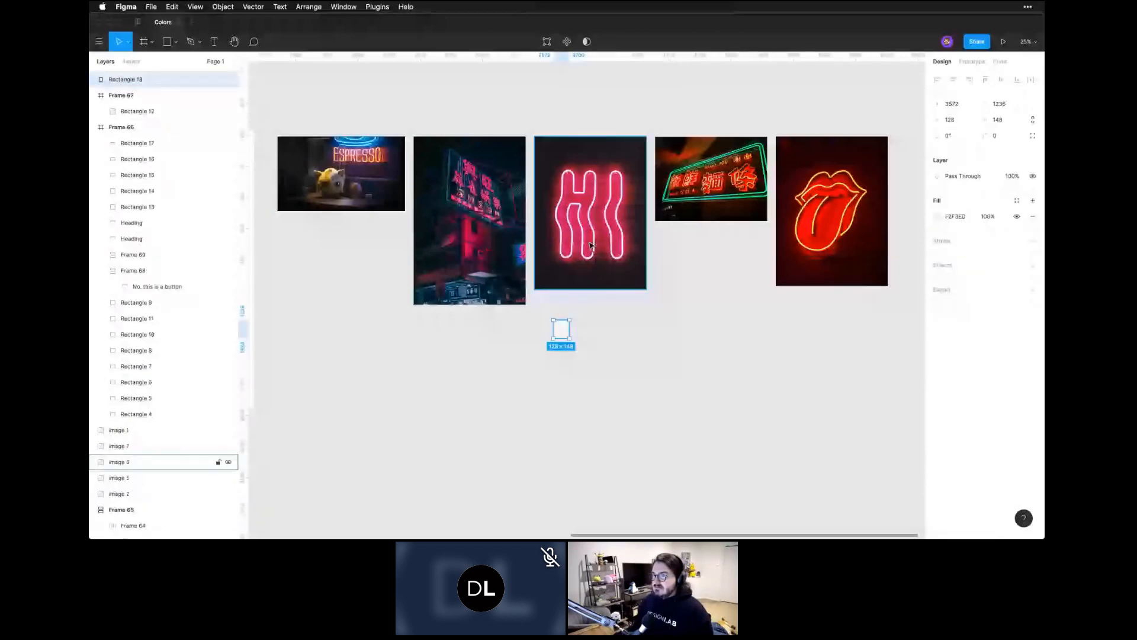
{"action": "key", "text": "alt"}
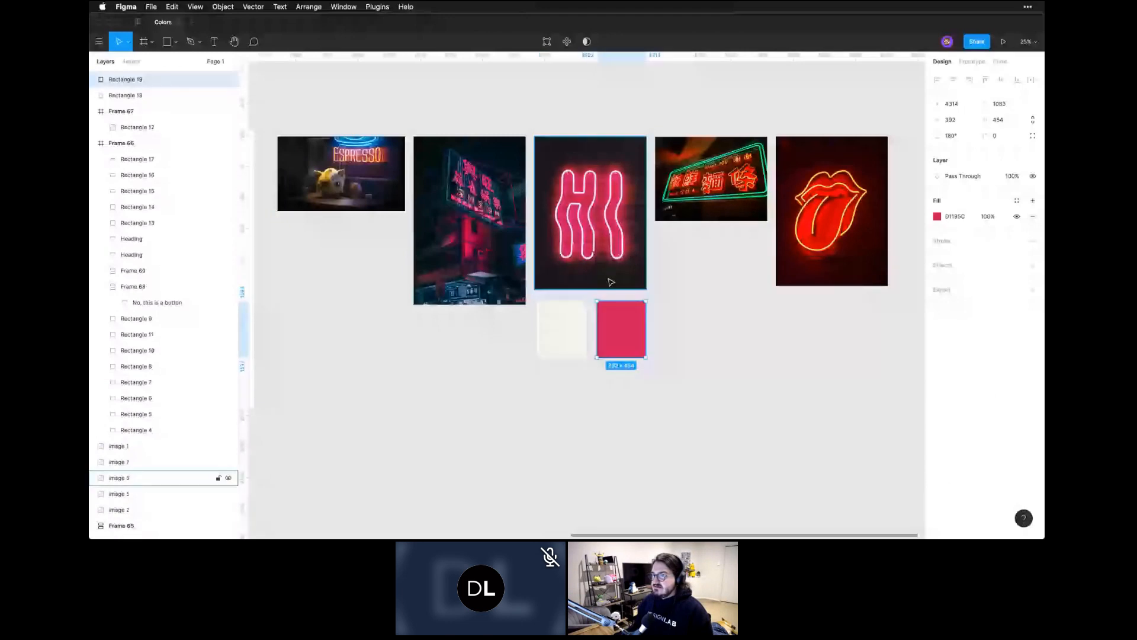
{"action": "left_click_drag", "start_coordinate": [624, 349], "coordinate": [682, 348]}
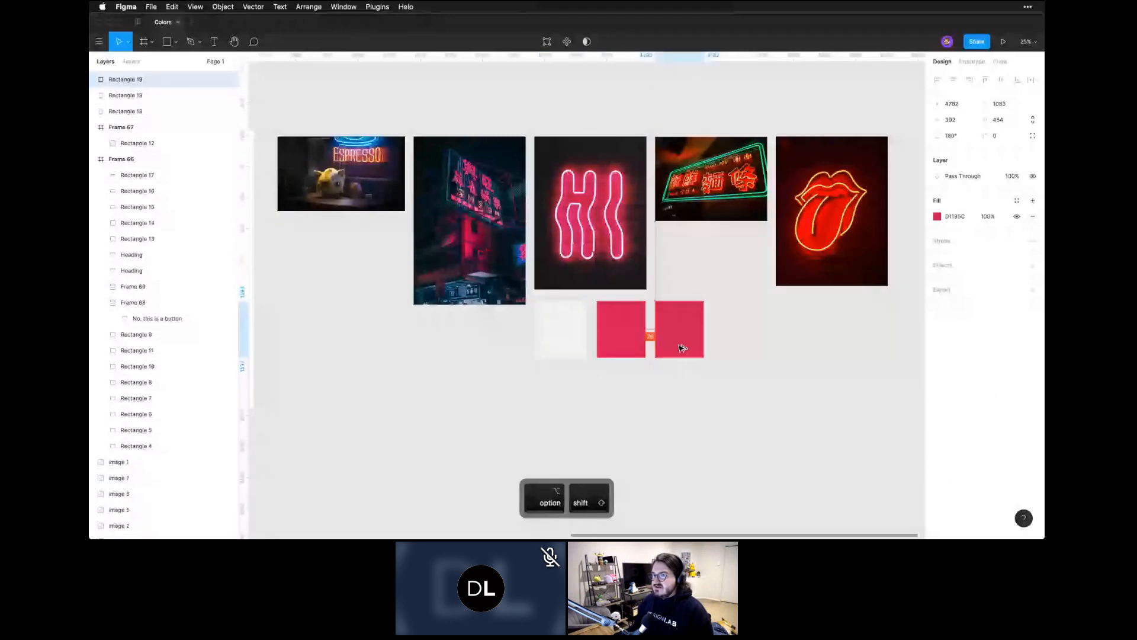
{"action": "left_click", "coordinate": [659, 465]}
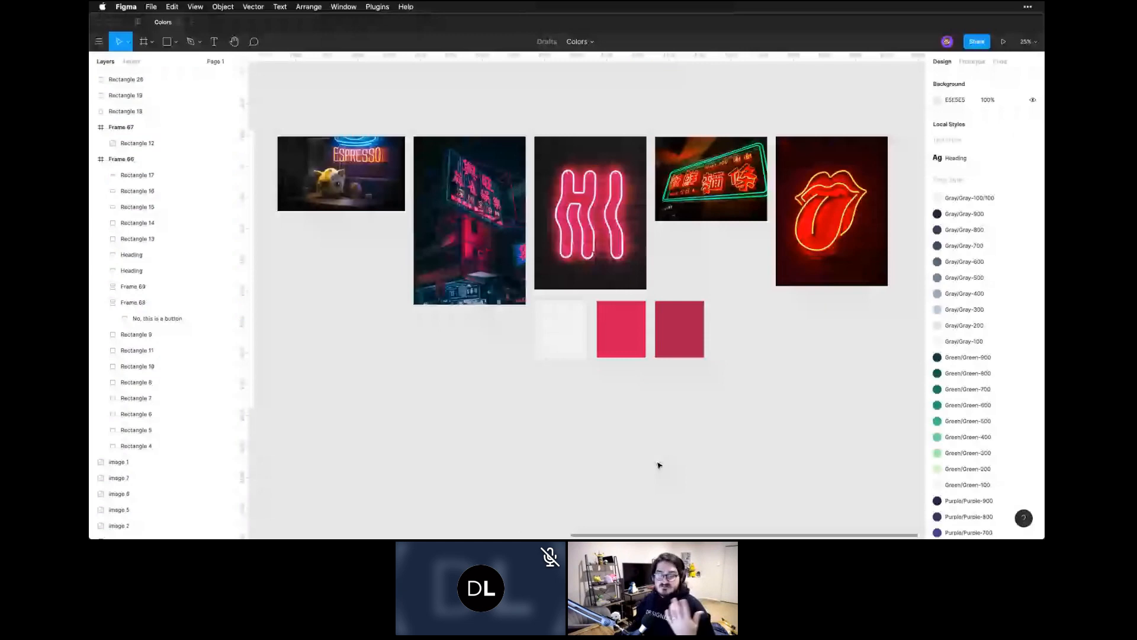
{"action": "left_click_drag", "start_coordinate": [516, 391], "coordinate": [771, 303]}
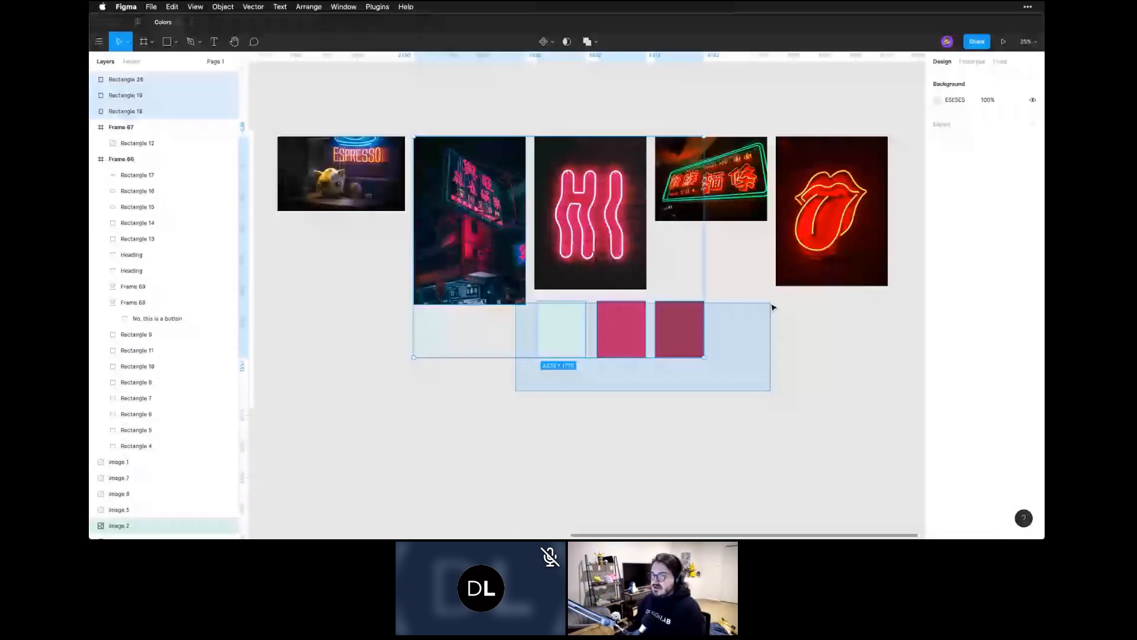
{"action": "key", "text": "BackSpace"}
Select all five neon photos and generate a color palette beneath each with the Image Palette plugin
{"action": "left_click_drag", "start_coordinate": [330, 106], "coordinate": [749, 210]}
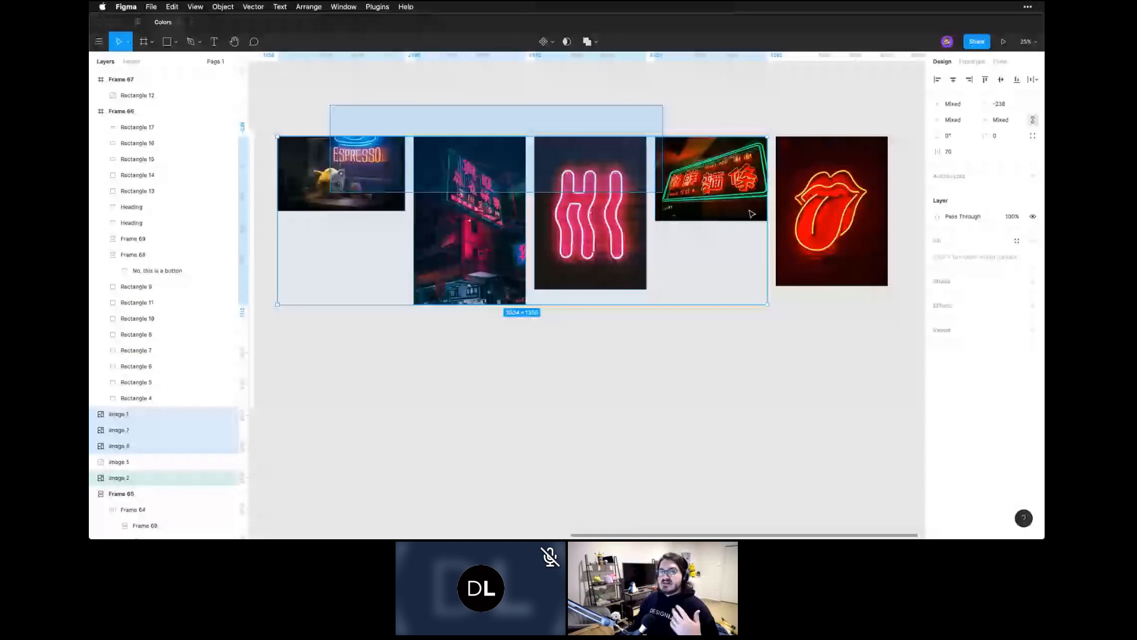
{"action": "left_click_drag", "start_coordinate": [751, 213], "coordinate": [799, 243]}
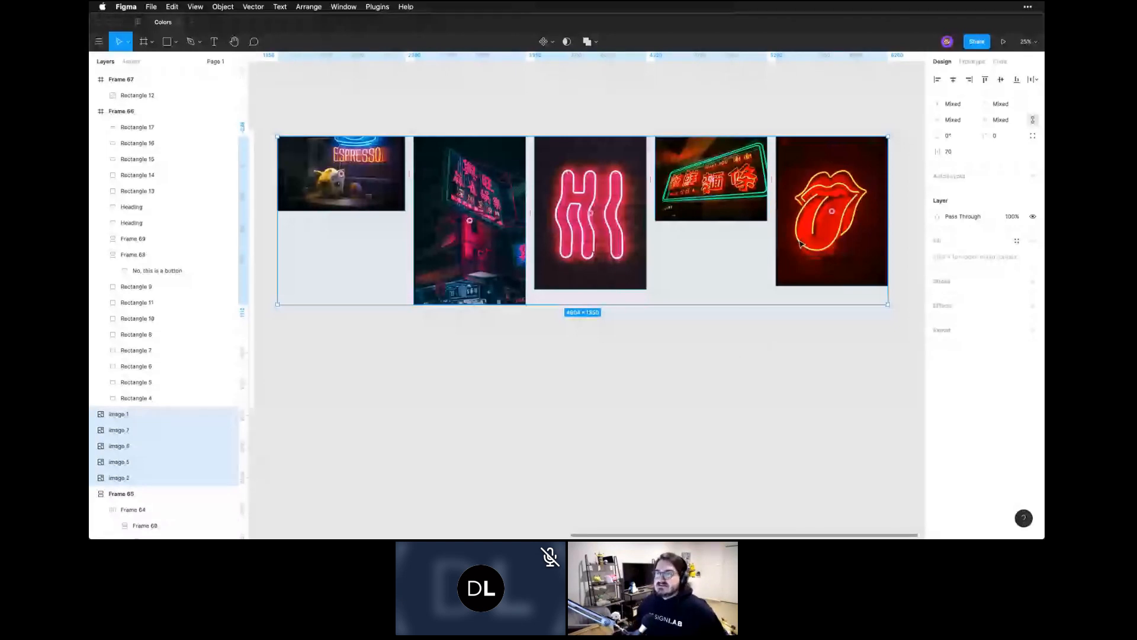
{"action": "left_click", "coordinate": [387, 6]}
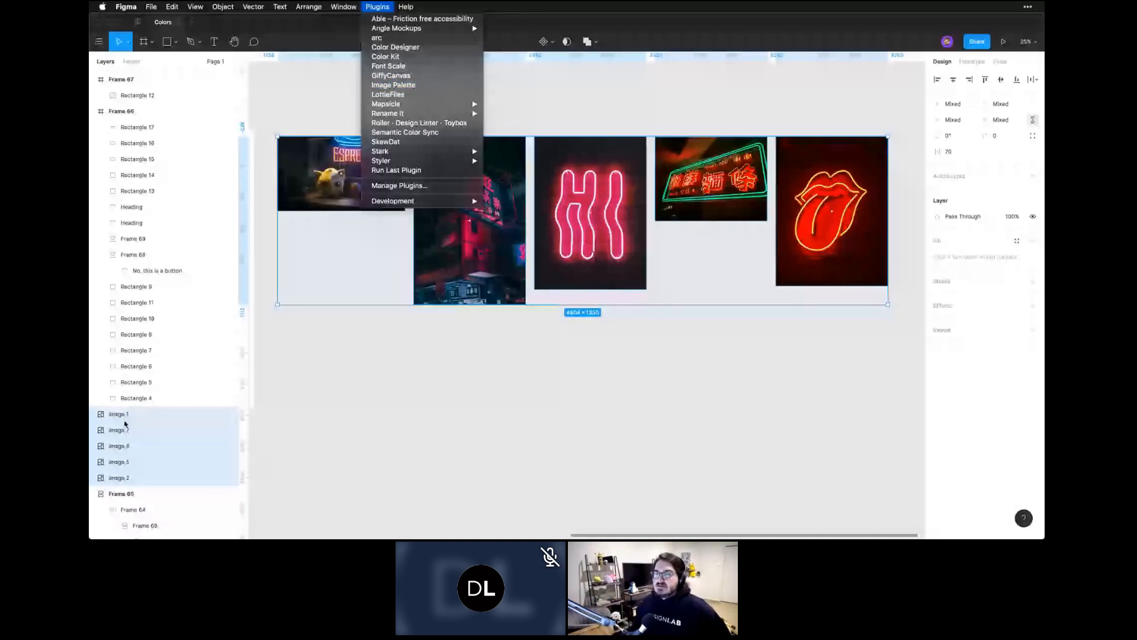
{"action": "left_click", "coordinate": [390, 85]}
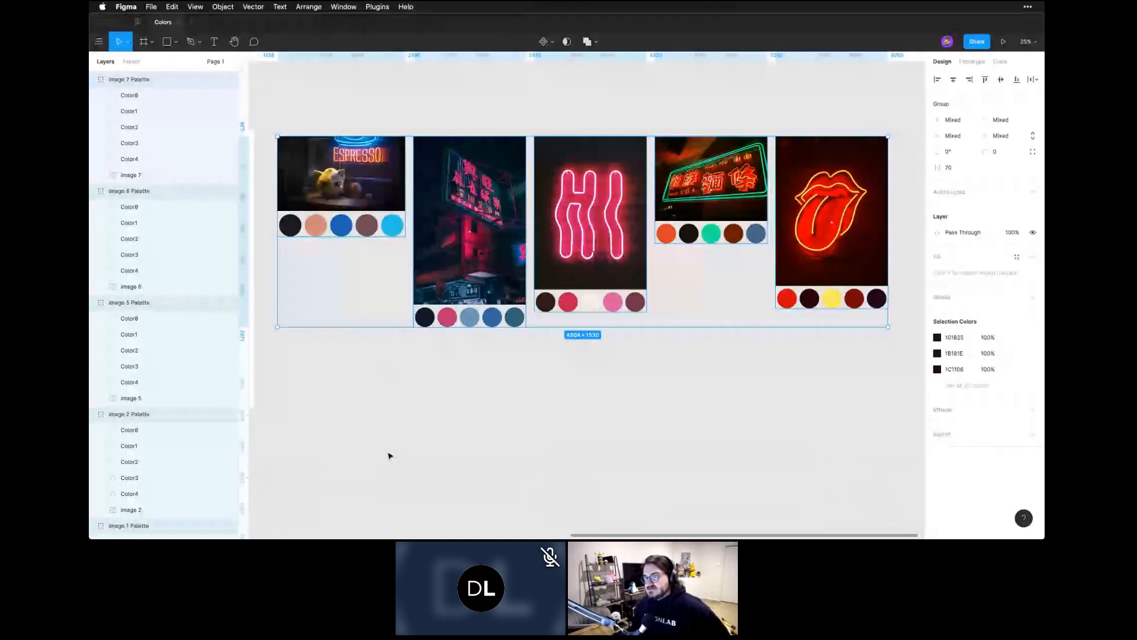
{"action": "left_click", "coordinate": [461, 380]}
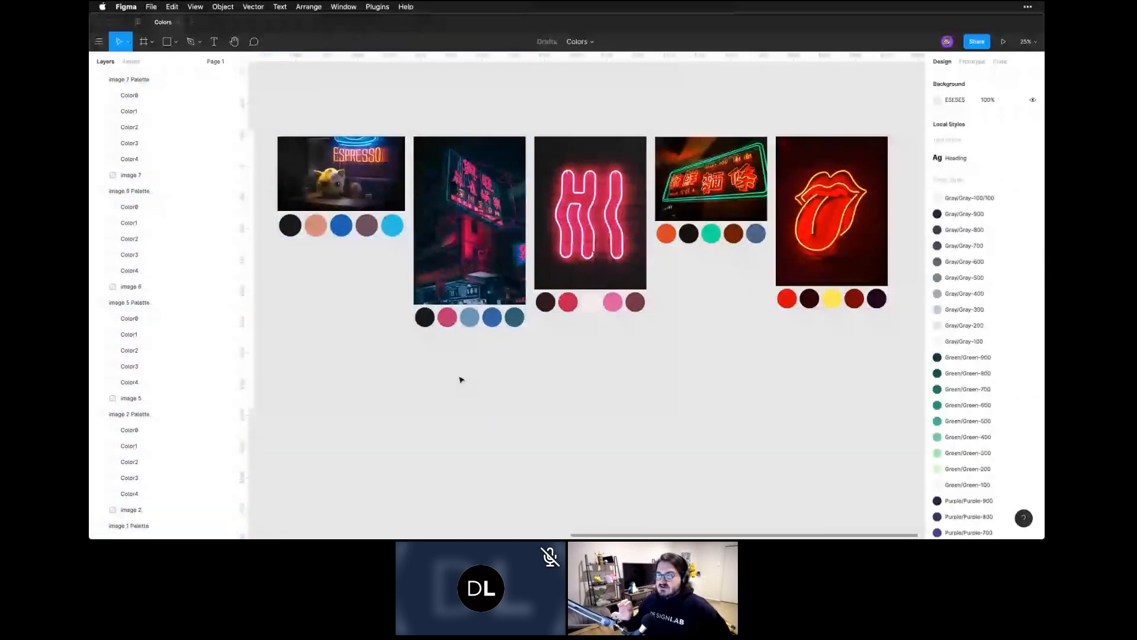
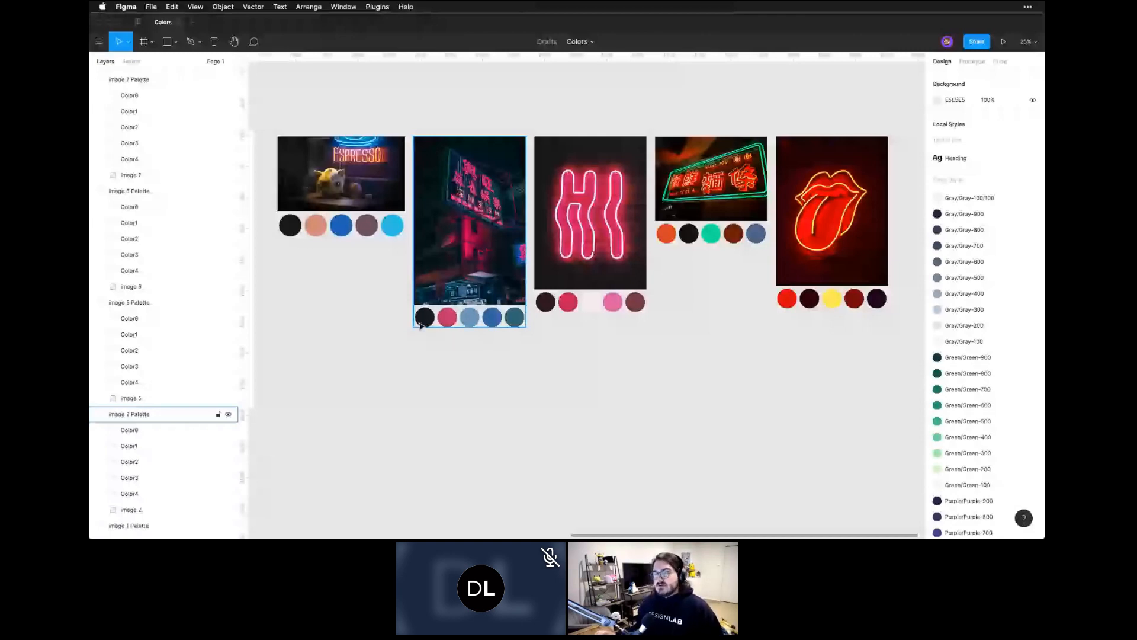
Recolor the second swatch under the dark street photo with the bright pink sampled from its neon sign
{"action": "left_click", "coordinate": [531, 335]}
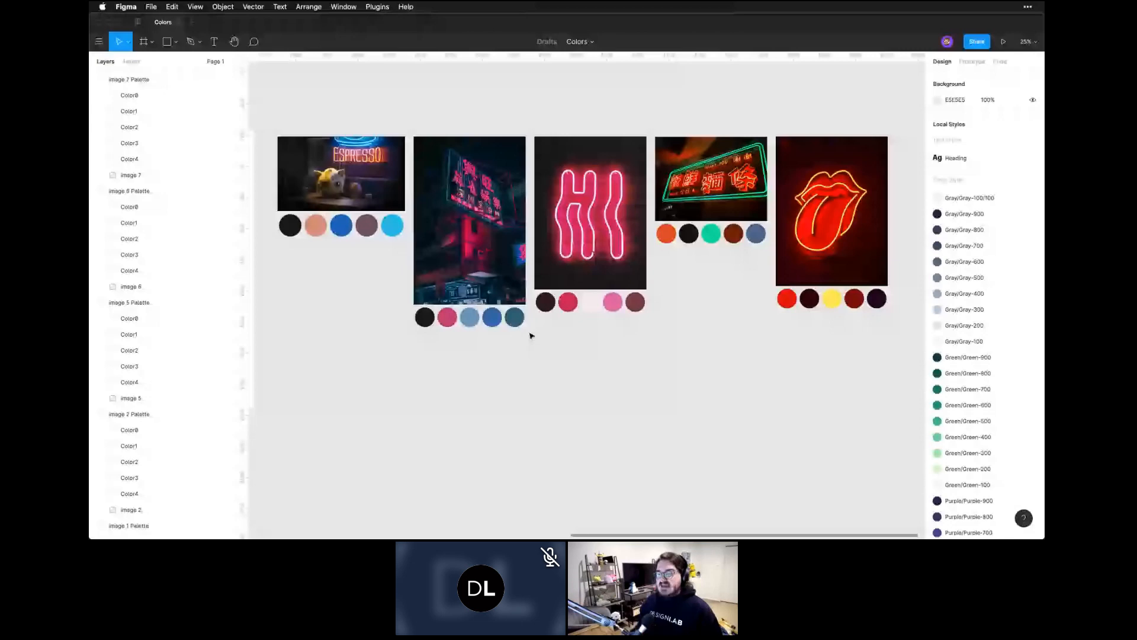
{"action": "key", "text": "super"}
{"action": "left_click", "coordinate": [448, 318], "text": "super"}
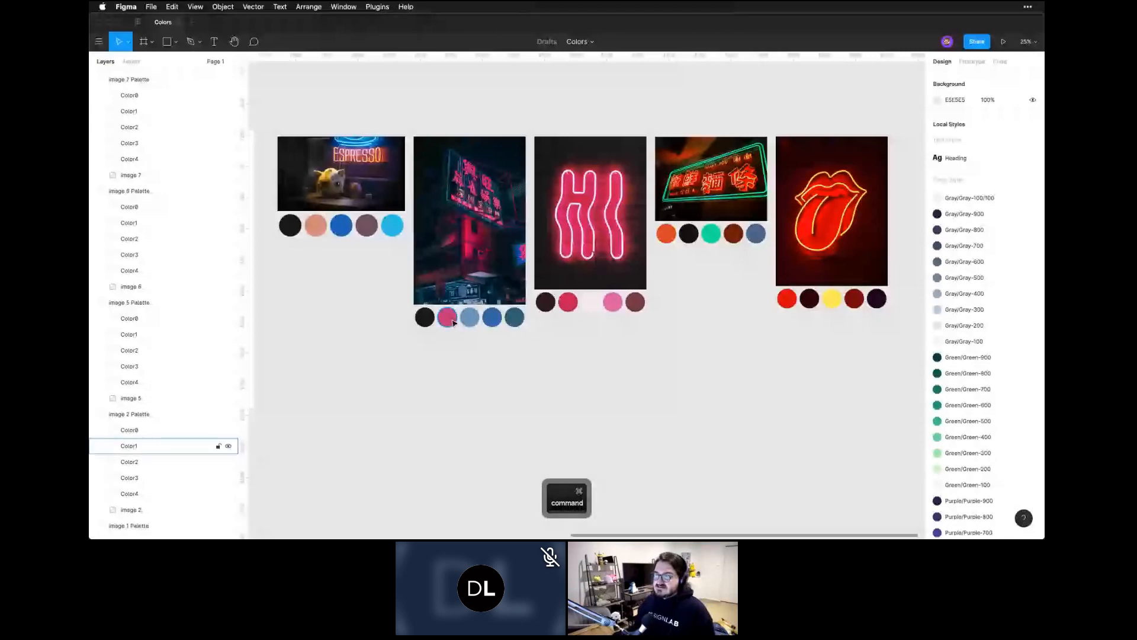
{"action": "key", "text": "ctrl+c"}
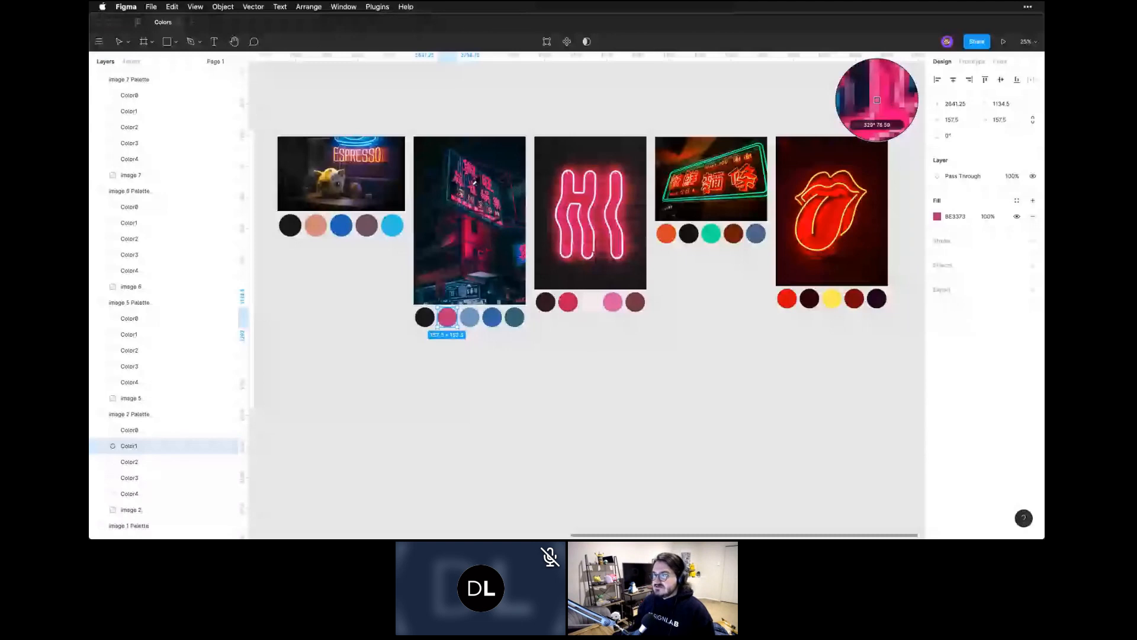
{"action": "left_click", "coordinate": [475, 182]}
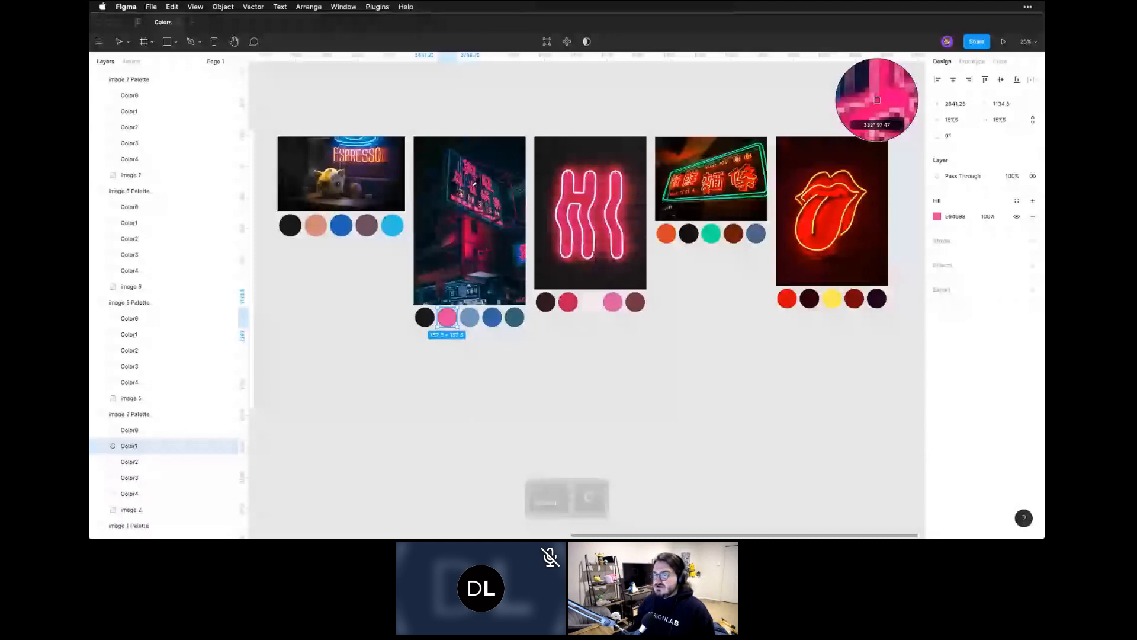
{"action": "left_click", "coordinate": [474, 182]}
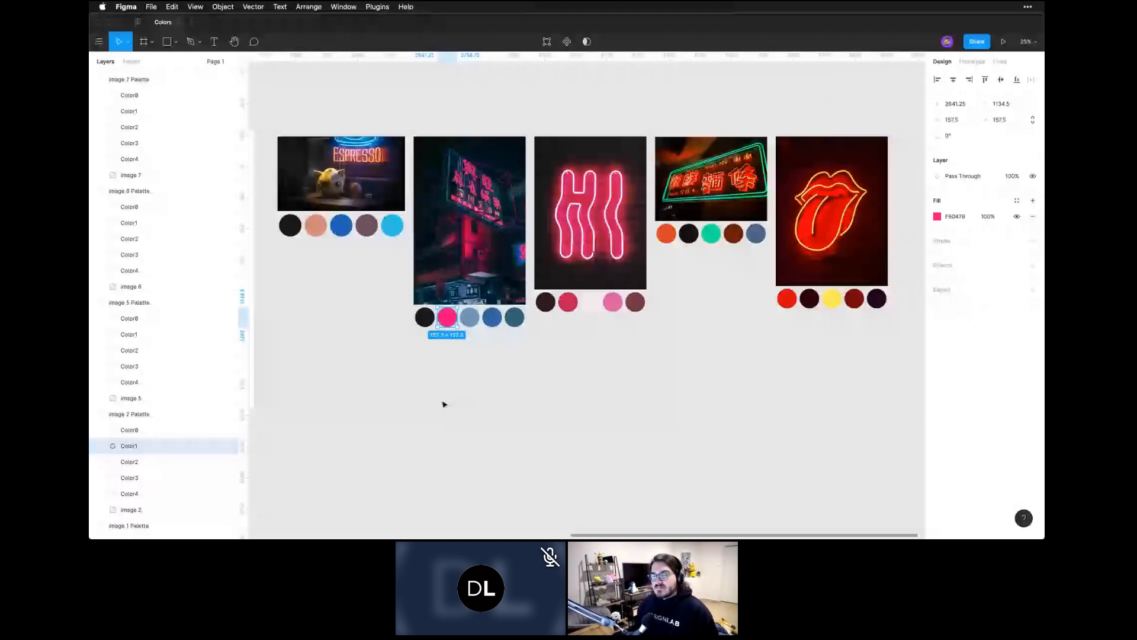
{"action": "left_click", "coordinate": [442, 404]}
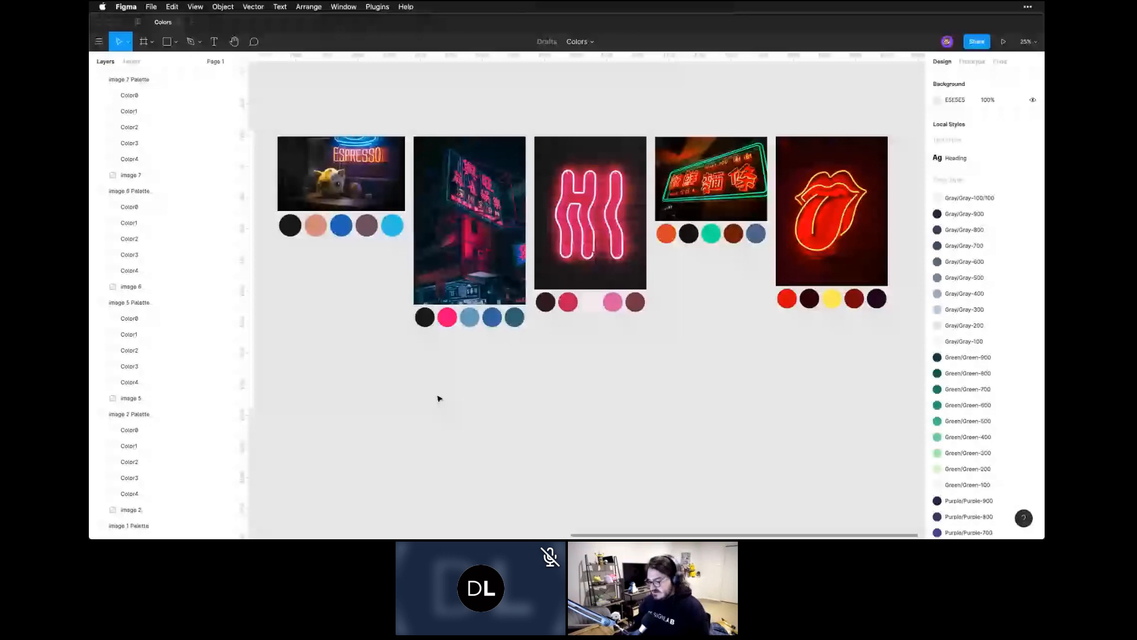
Draw a gray square of about 189 × 189 above the color palettes frame and duplicate it alongside
{"action": "key", "text": "super"}
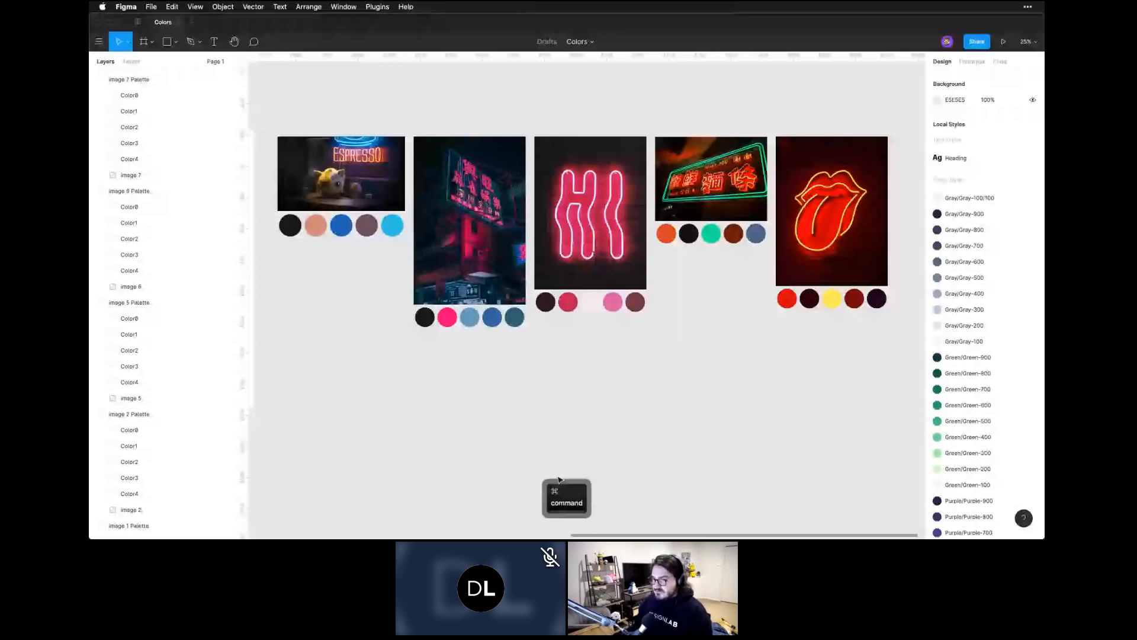
{"action": "key", "text": "super+minus"}
{"action": "key", "text": "super+minus"}
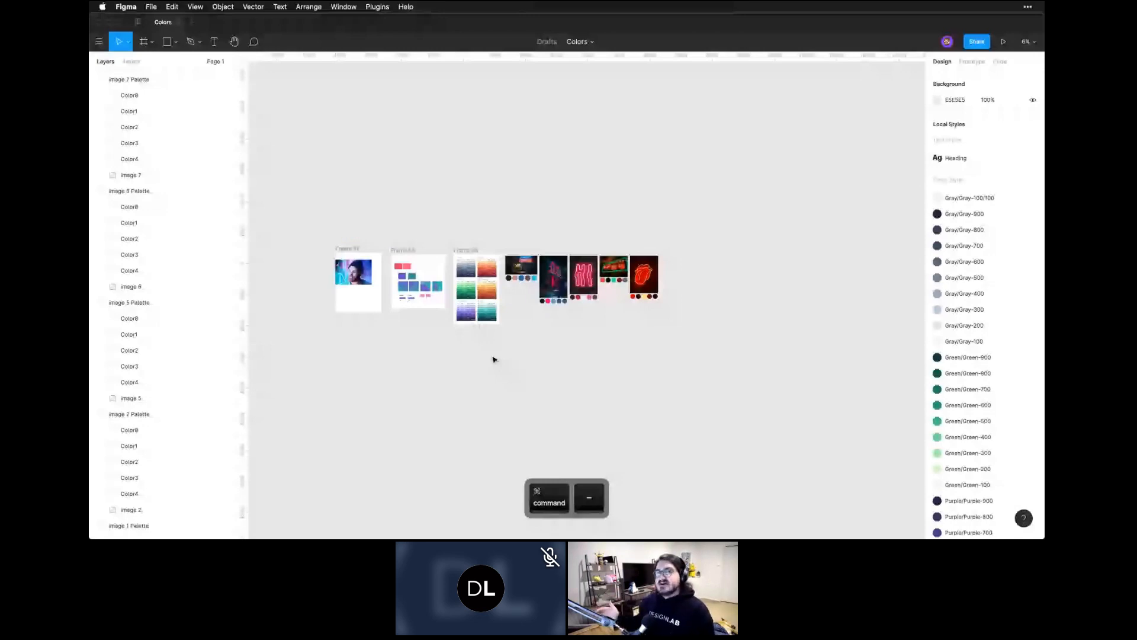
{"action": "scroll", "coordinate": [510, 367], "scroll_direction": "up", "scroll_amount": 5}
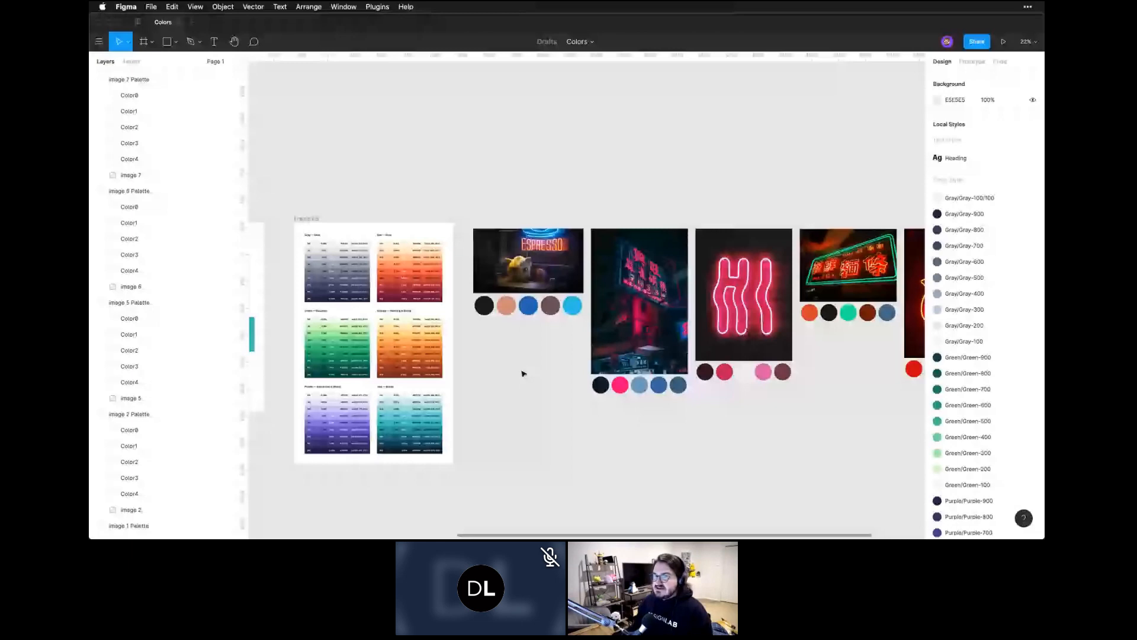
{"action": "left_click_drag", "start_coordinate": [441, 153], "coordinate": [466, 154]}
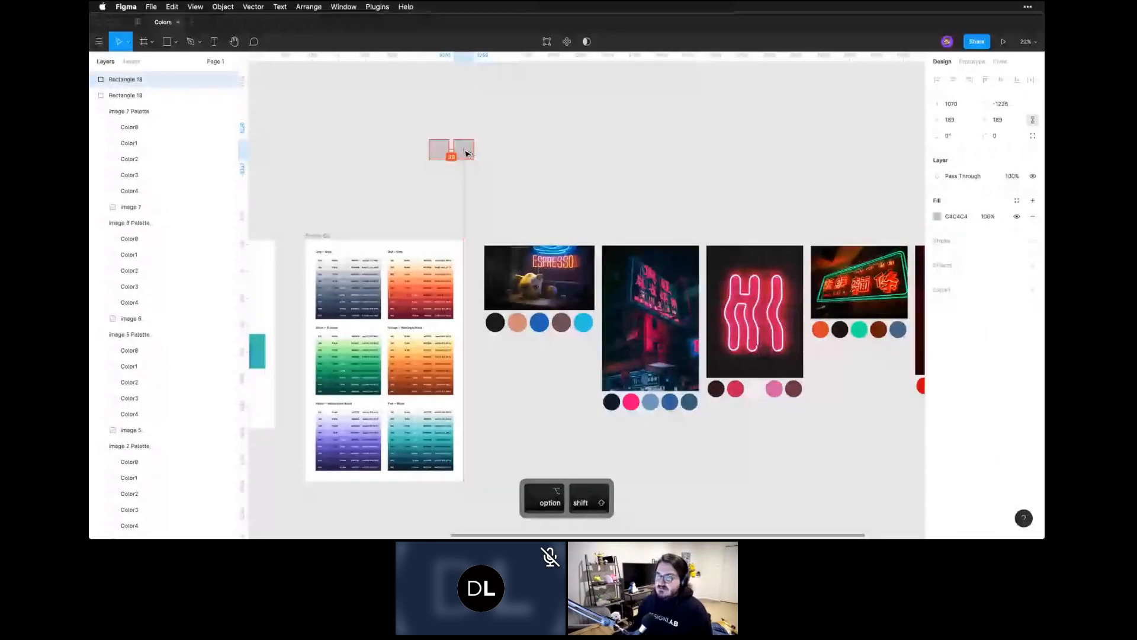
{"action": "left_click", "coordinate": [447, 208]}
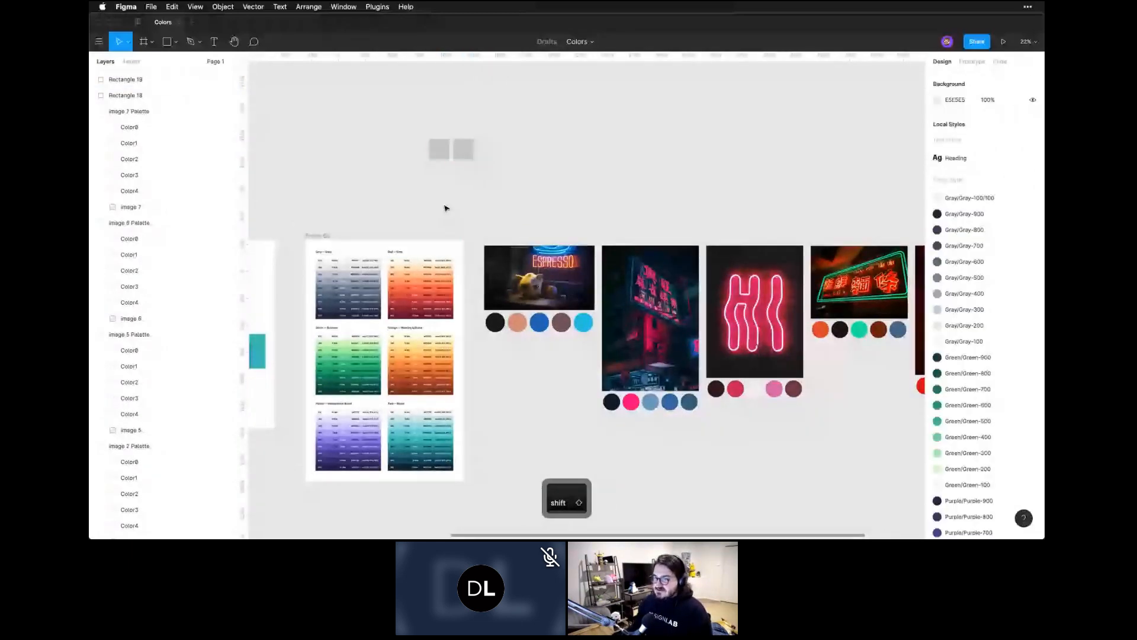
Move the first gray square closer to the palettes frame and fill it with the Red 900 color
{"action": "scroll", "coordinate": [446, 207], "scroll_direction": "up", "scroll_amount": 5}
{"action": "key", "text": "space"}
{"action": "left_click_drag", "start_coordinate": [382, 205], "coordinate": [531, 238]}
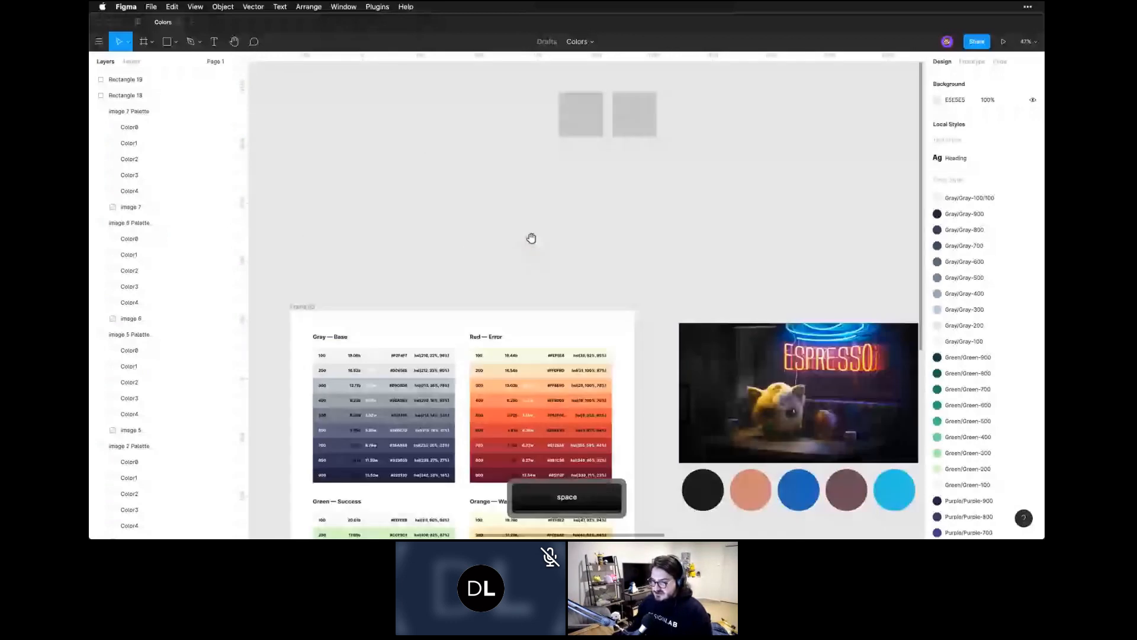
{"action": "left_click", "coordinate": [501, 392]}
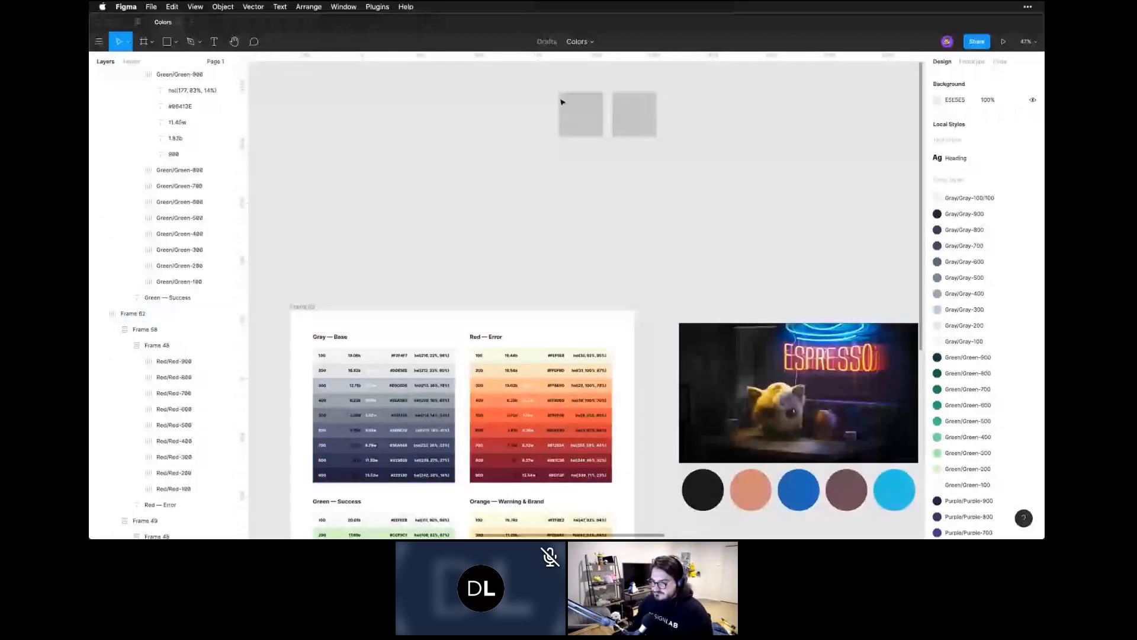
{"action": "left_click_drag", "start_coordinate": [562, 102], "coordinate": [508, 196]}
{"action": "key", "text": "Escape"}
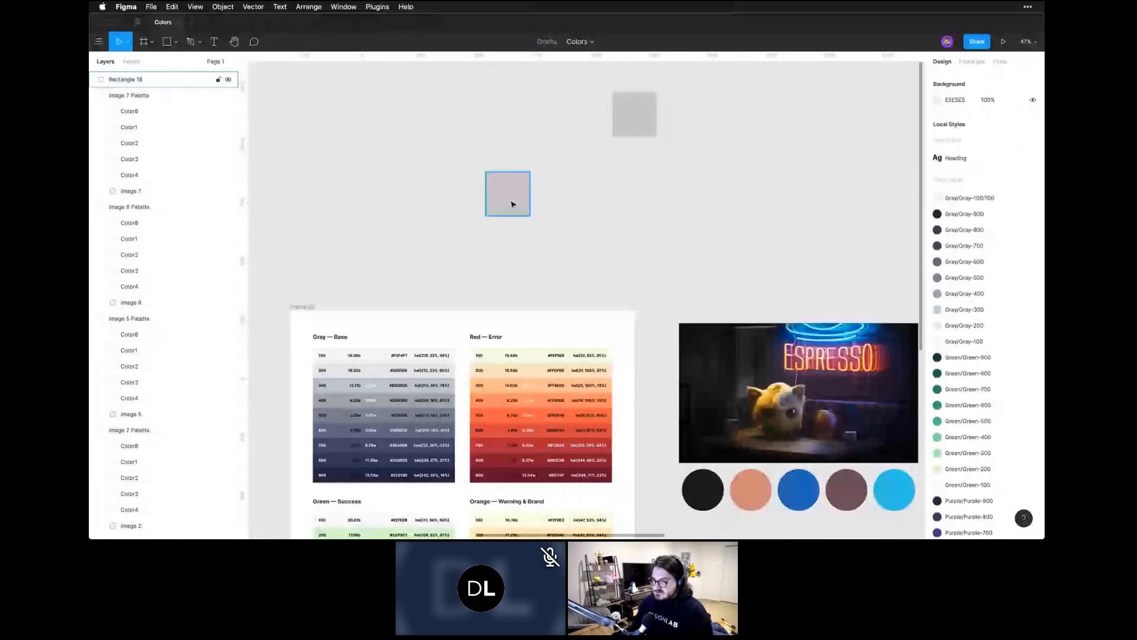
Duplicate the dark red square horizontally to build a row of nine evenly aligned squares
{"action": "left_click_drag", "start_coordinate": [513, 204], "coordinate": [568, 205]}
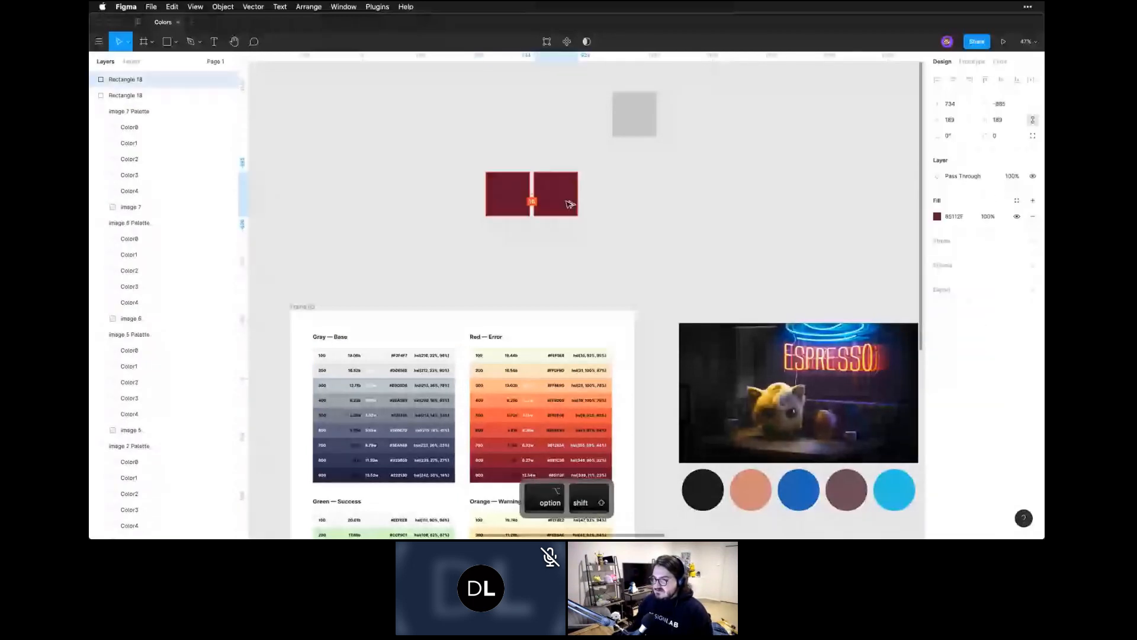
{"action": "left_click", "coordinate": [509, 197], "text": "shift"}
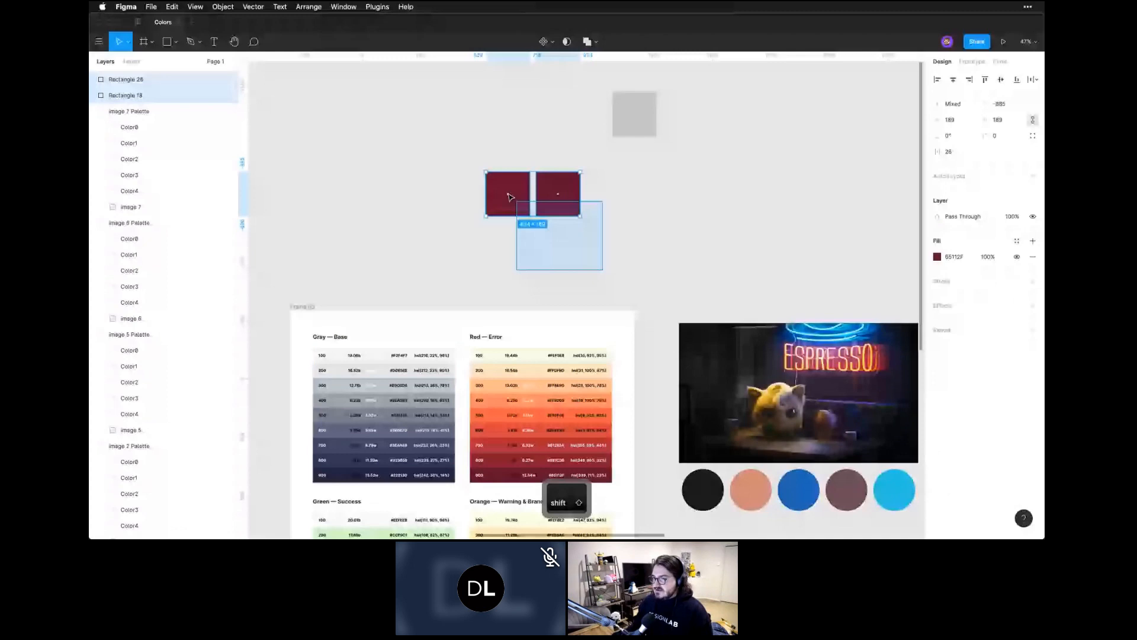
{"action": "left_click_drag", "start_coordinate": [541, 212], "coordinate": [640, 212]}
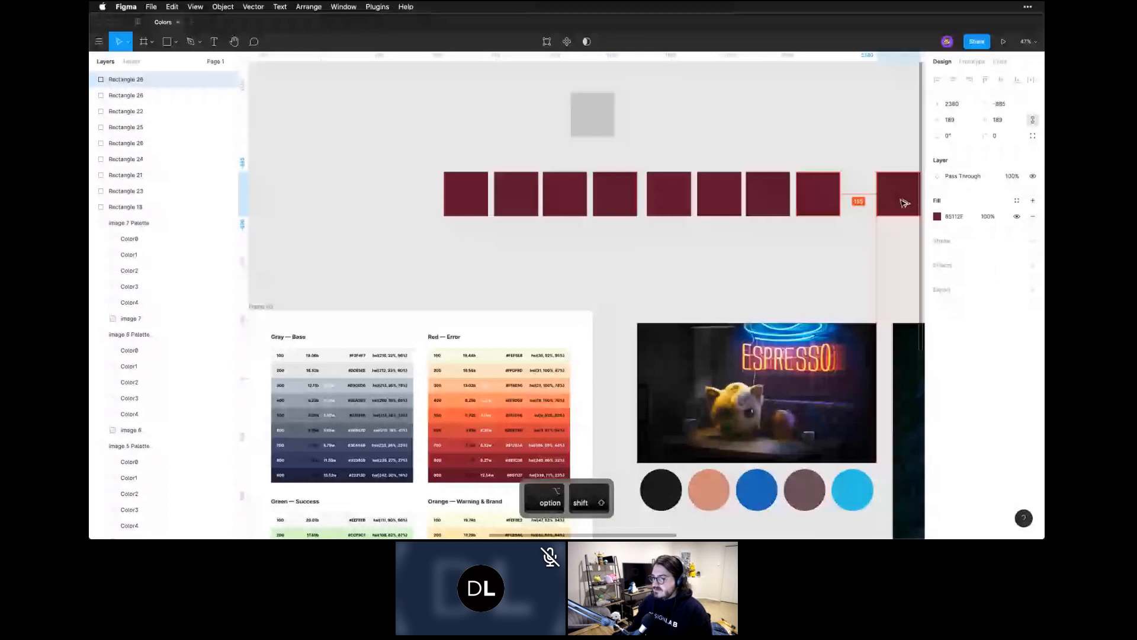
{"action": "left_click_drag", "start_coordinate": [904, 203], "coordinate": [876, 204]}
{"action": "left_click", "coordinate": [853, 261]}
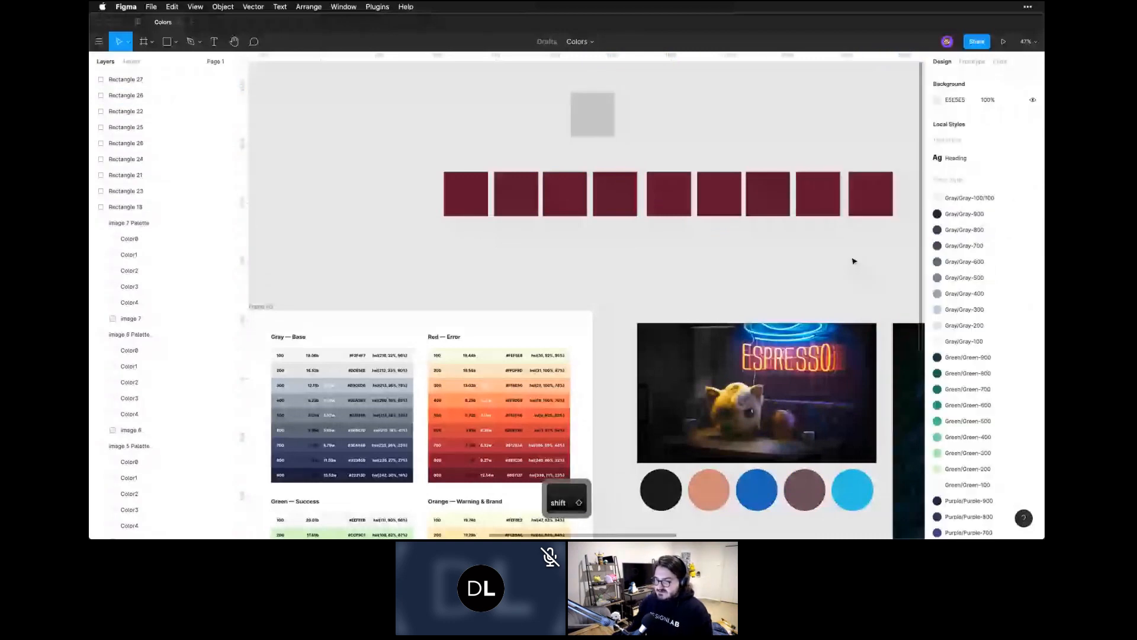
{"action": "scroll", "coordinate": [404, 216], "scroll_direction": "right", "scroll_amount": 4}
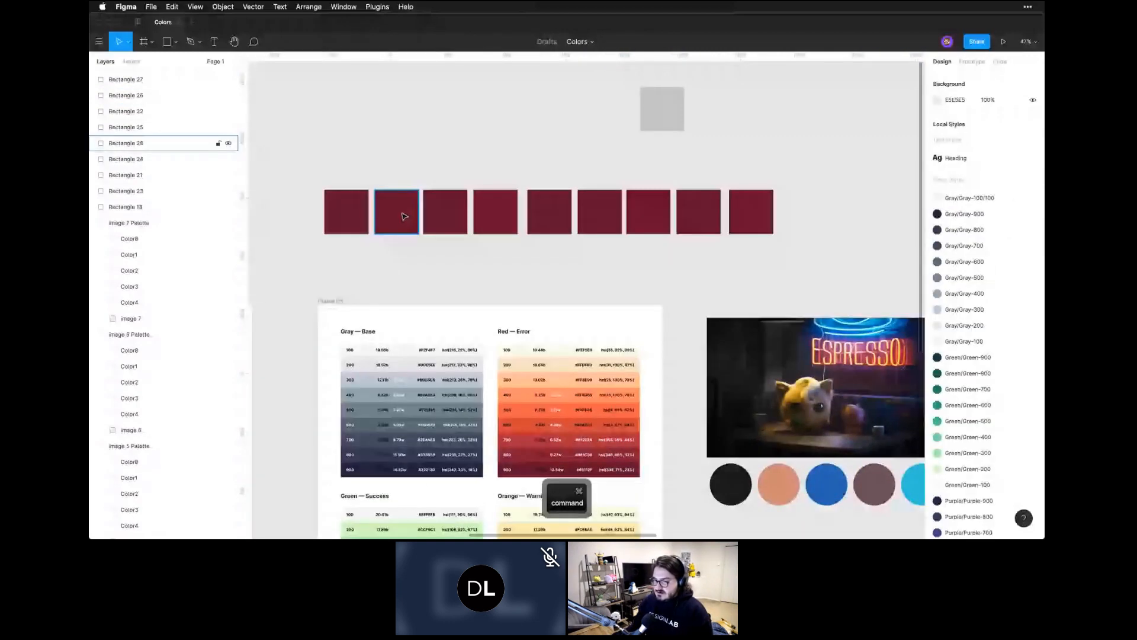
Fill the second and third squares with Red 800 and Red 700 sampled from the Red — Error palette
{"action": "left_click", "coordinate": [405, 216]}
{"action": "key", "text": "ctrl+c"}
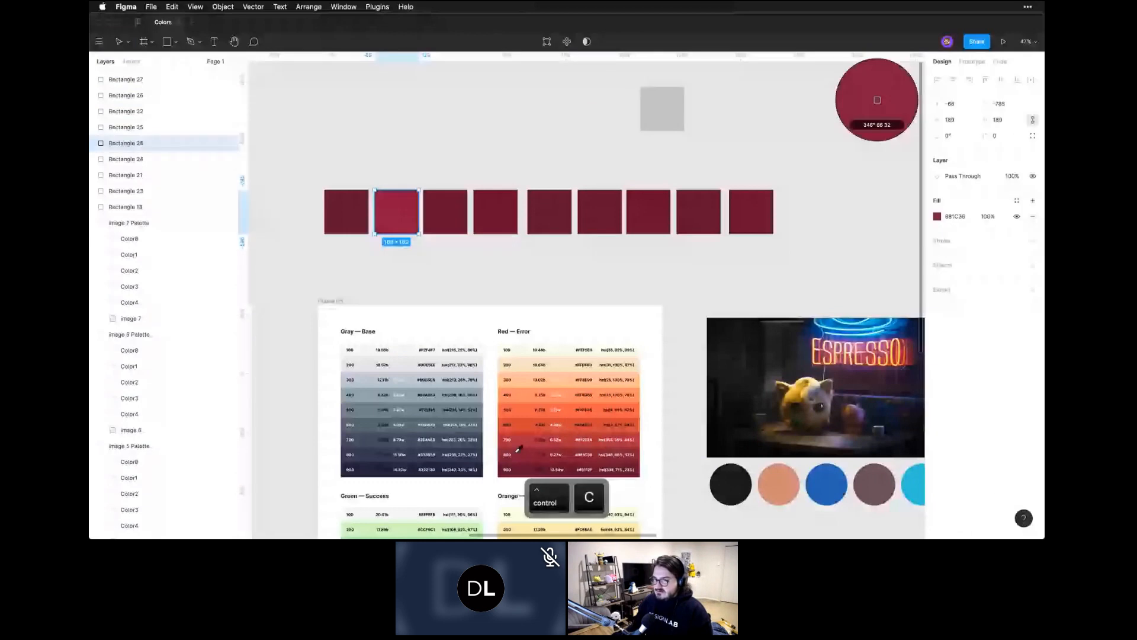
{"action": "key", "text": "Tab"}
{"action": "key", "text": "ctrl+c"}
{"action": "left_click", "coordinate": [526, 437]}
Fill the fourth to seventh squares with Red 600, 500, 400 and 300 sampled from the palette
{"action": "key", "text": "Tab"}
{"action": "key", "text": "ctrl+c"}
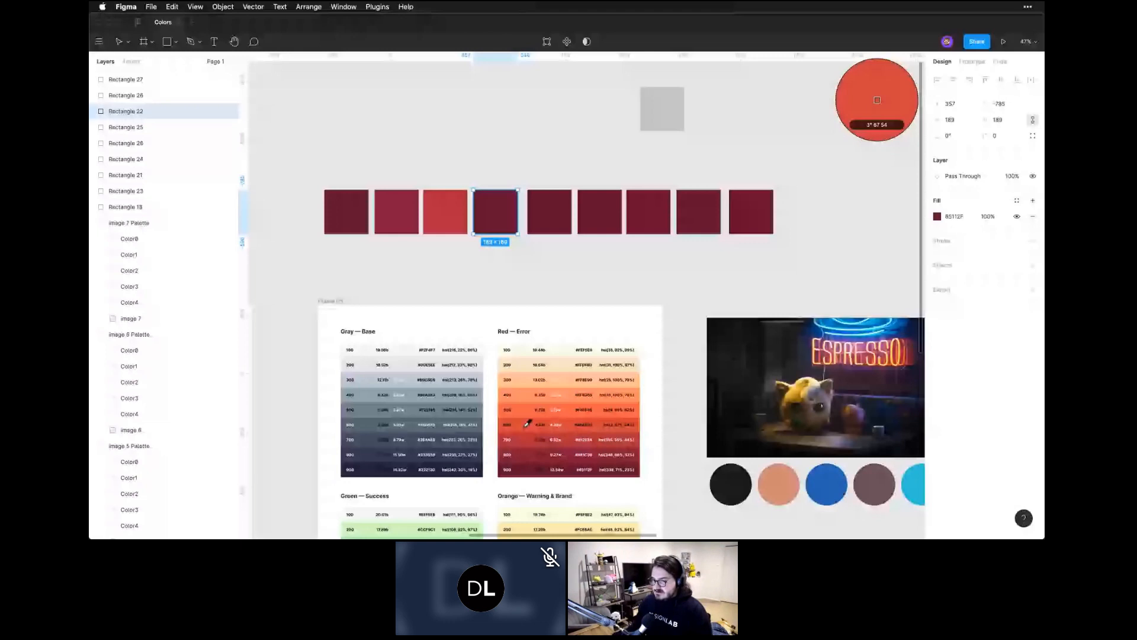
{"action": "left_click", "coordinate": [525, 425]}
{"action": "left_click", "coordinate": [549, 213]}
{"action": "left_click", "coordinate": [526, 410]}
{"action": "left_click", "coordinate": [599, 215]}
{"action": "key", "text": "ctrl+c"}
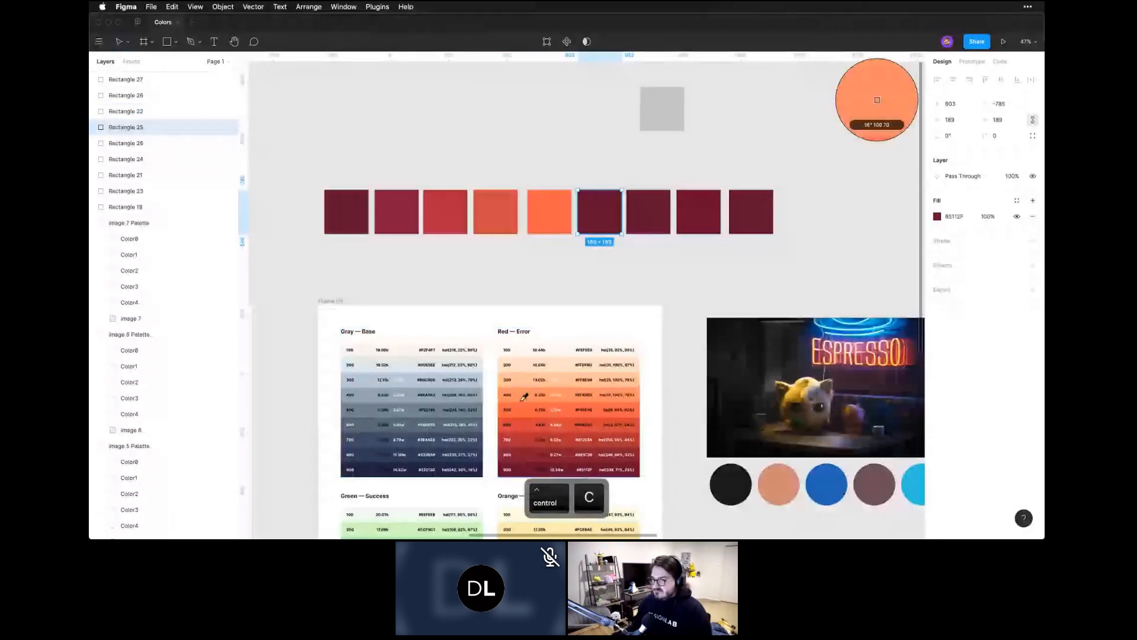
{"action": "left_click", "coordinate": [524, 394]}
{"action": "left_click", "coordinate": [653, 216]}
{"action": "key", "text": "ctrl+c"}
{"action": "left_click", "coordinate": [527, 379]}
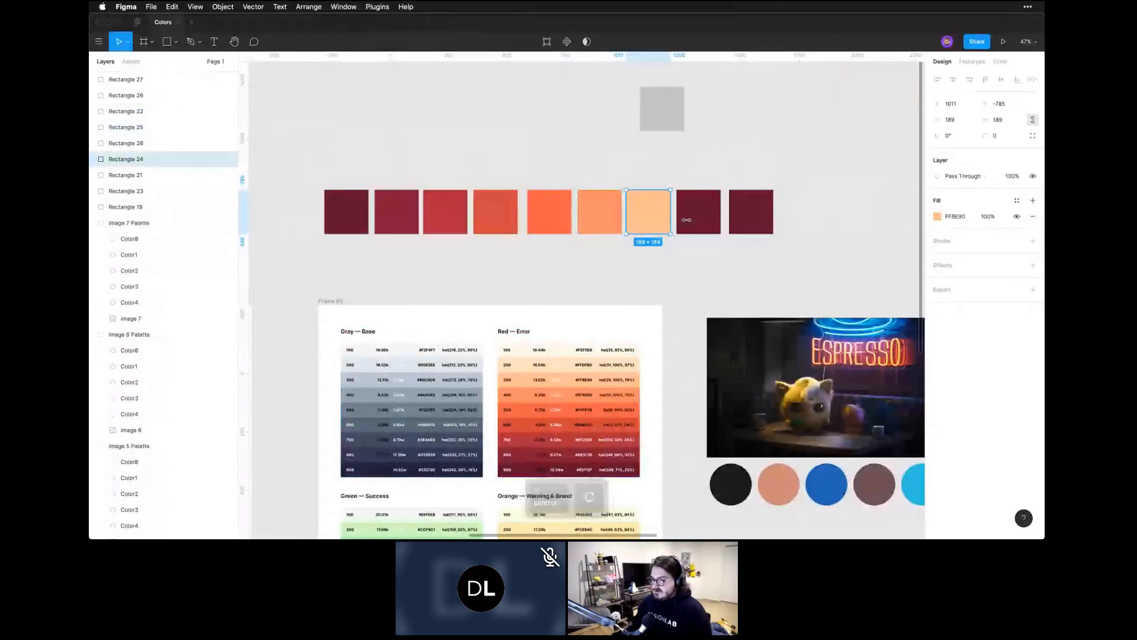
Fill the last two squares of the row with Red 200 and Red 100 sampled from the palette
{"action": "left_click", "coordinate": [688, 217]}
{"action": "key", "text": "ctrl+c"}
{"action": "left_click", "coordinate": [533, 366]}
{"action": "left_click", "coordinate": [751, 211]}
{"action": "key", "text": "ctrl+c"}
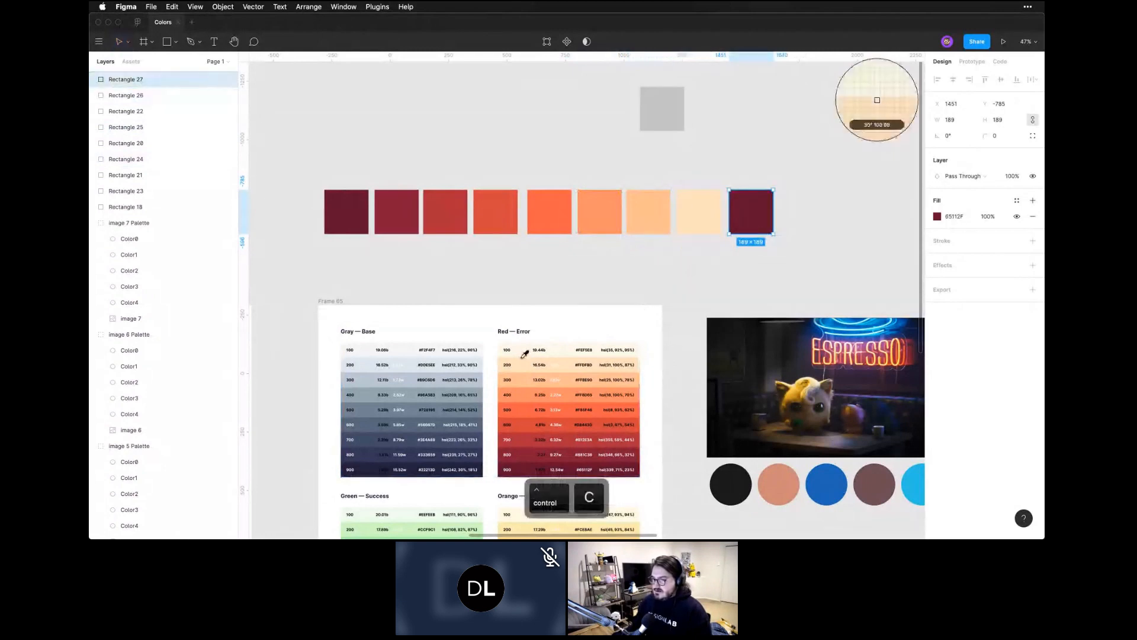
{"action": "left_click", "coordinate": [525, 349]}
{"action": "left_click", "coordinate": [598, 258]}
Check the fills of the two darkest squares and select the whole row of nine red squares
{"action": "left_click_drag", "start_coordinate": [341, 163], "coordinate": [805, 264]}
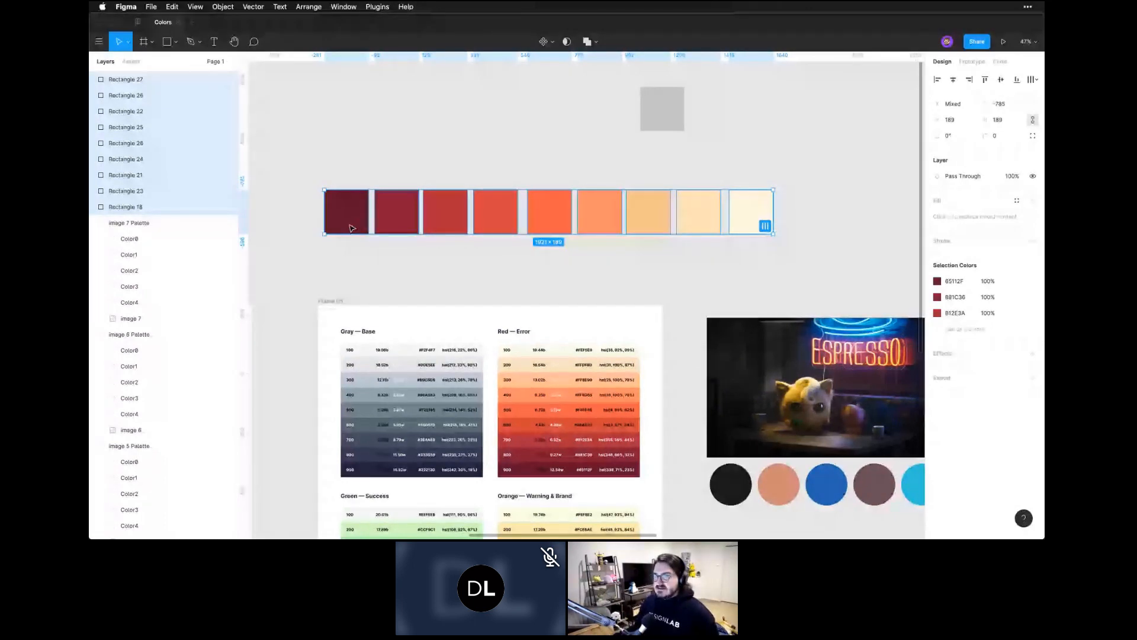
{"action": "left_click", "coordinate": [358, 214]}
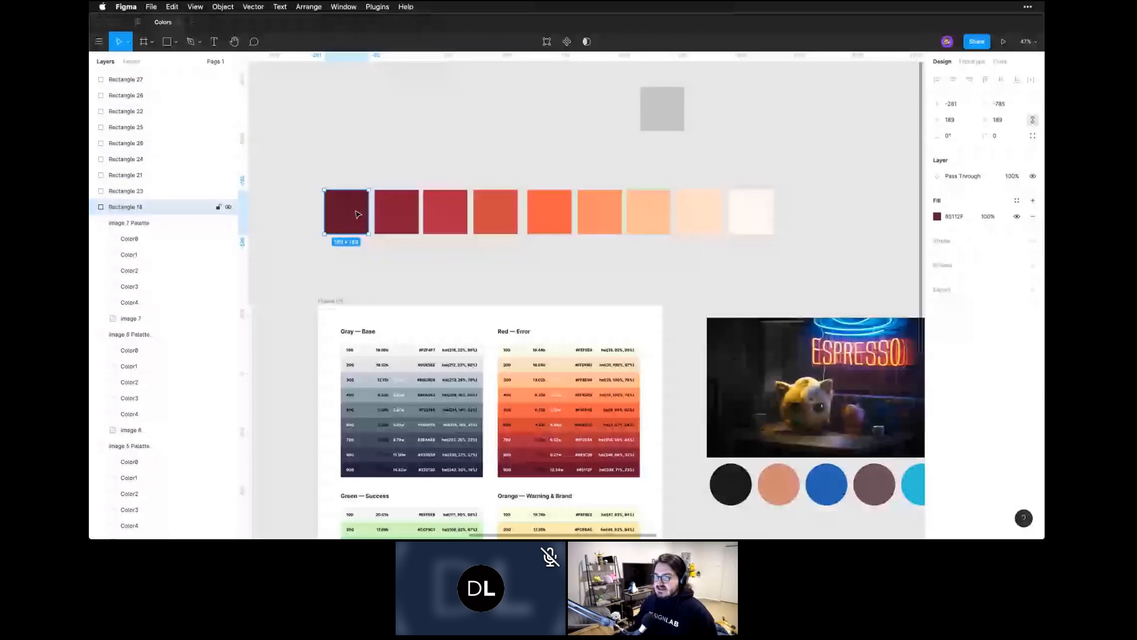
{"action": "left_click", "coordinate": [388, 213]}
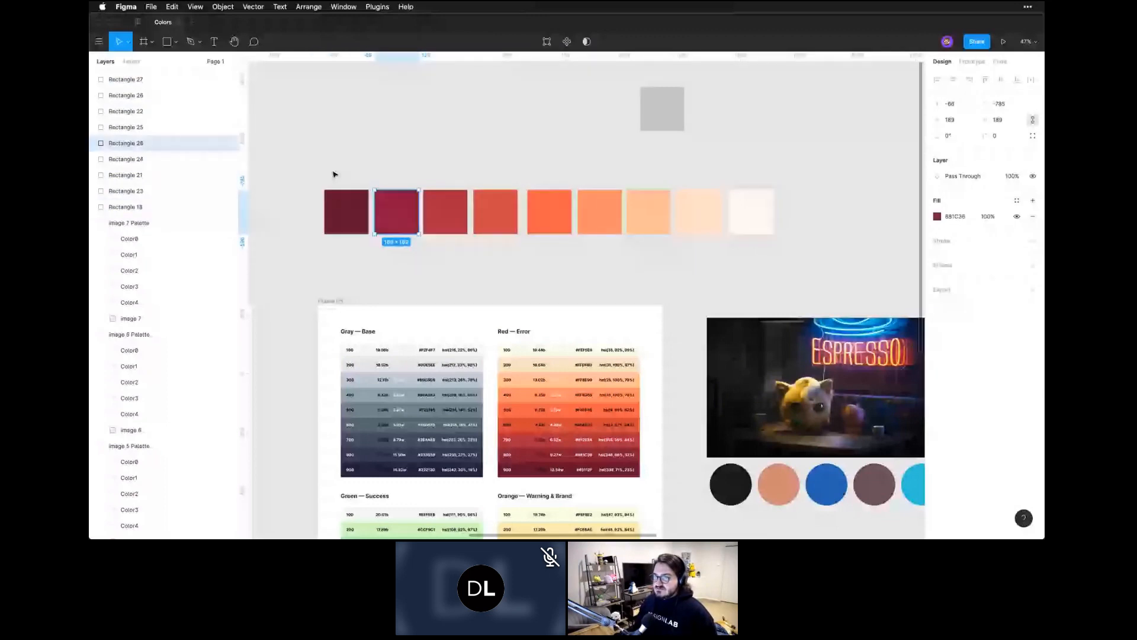
{"action": "left_click", "coordinate": [355, 210]}
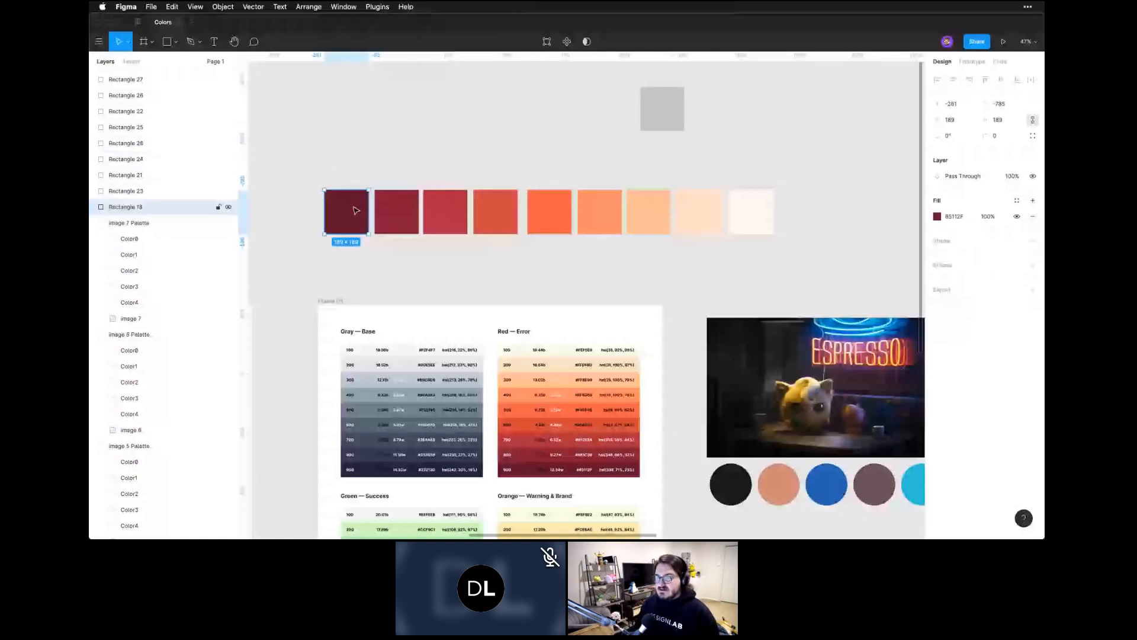
{"action": "left_click_drag", "start_coordinate": [319, 170], "coordinate": [781, 262]}
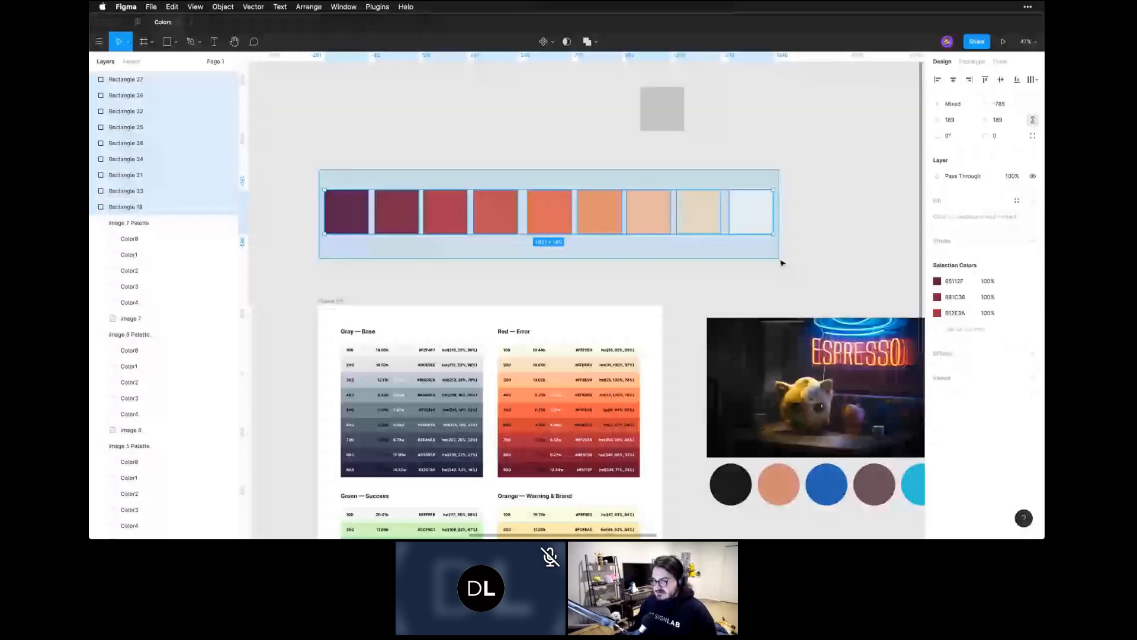
Inspect the color style of the 100 row in the Red — Error palette, leaving nothing selected
{"action": "left_click", "coordinate": [781, 263]}
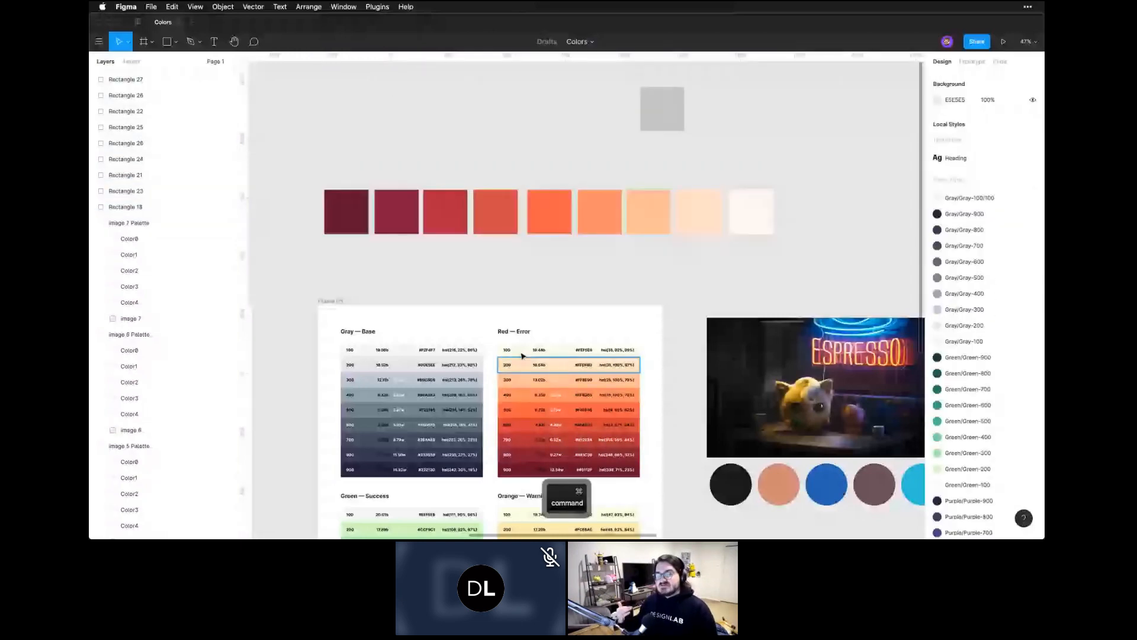
{"action": "left_click", "coordinate": [522, 355], "text": "super"}
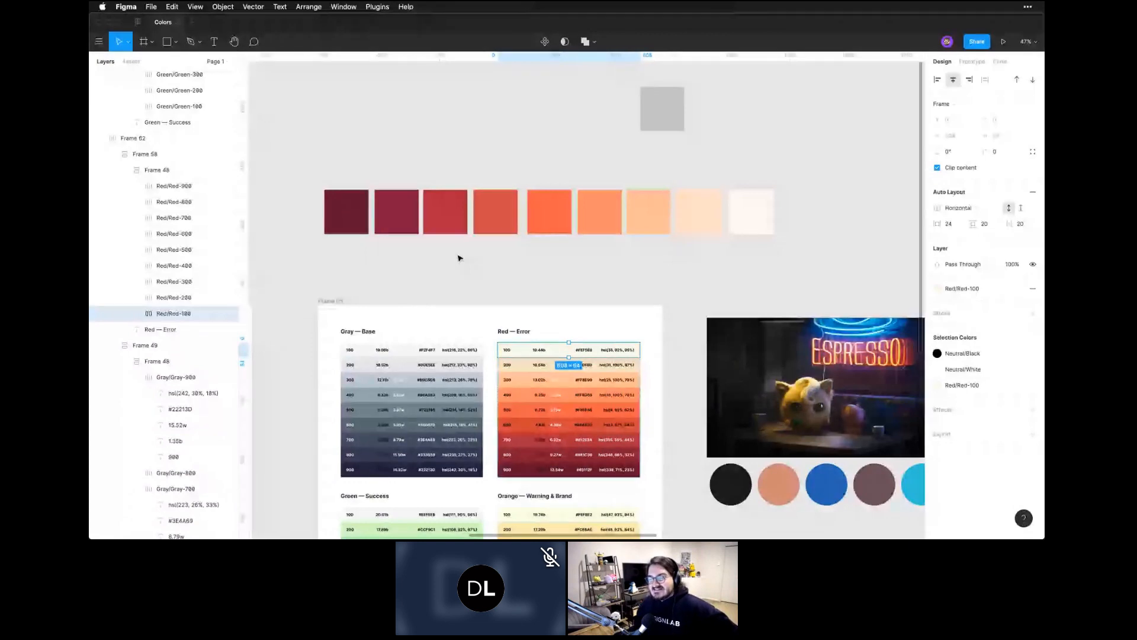
{"action": "left_click", "coordinate": [324, 171]}
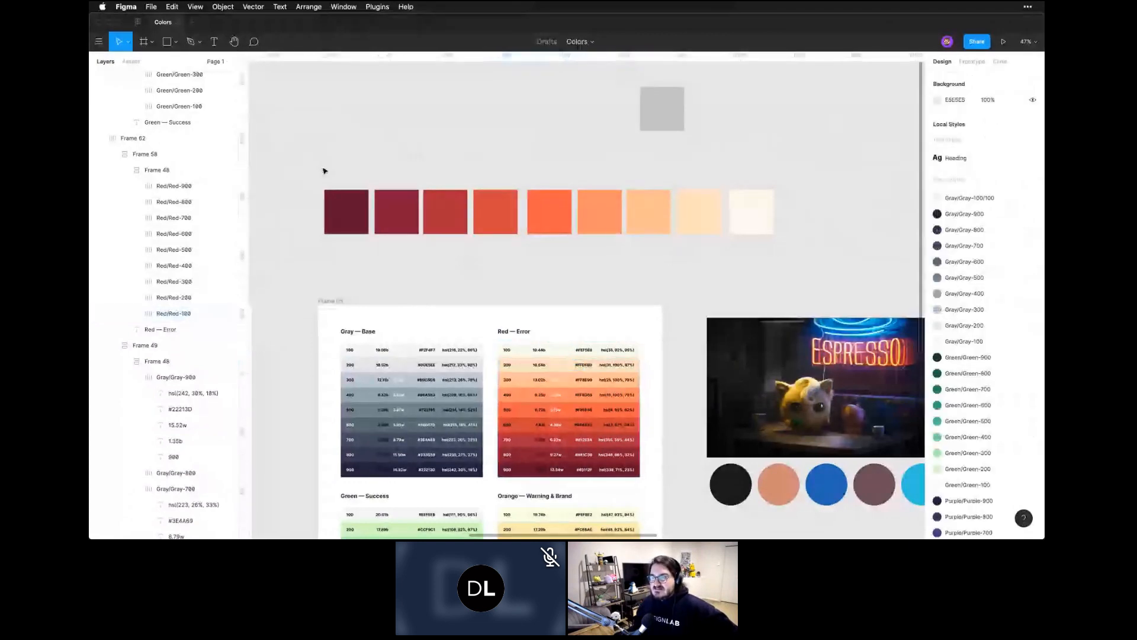
{"action": "left_click_drag", "start_coordinate": [293, 167], "coordinate": [788, 241]}
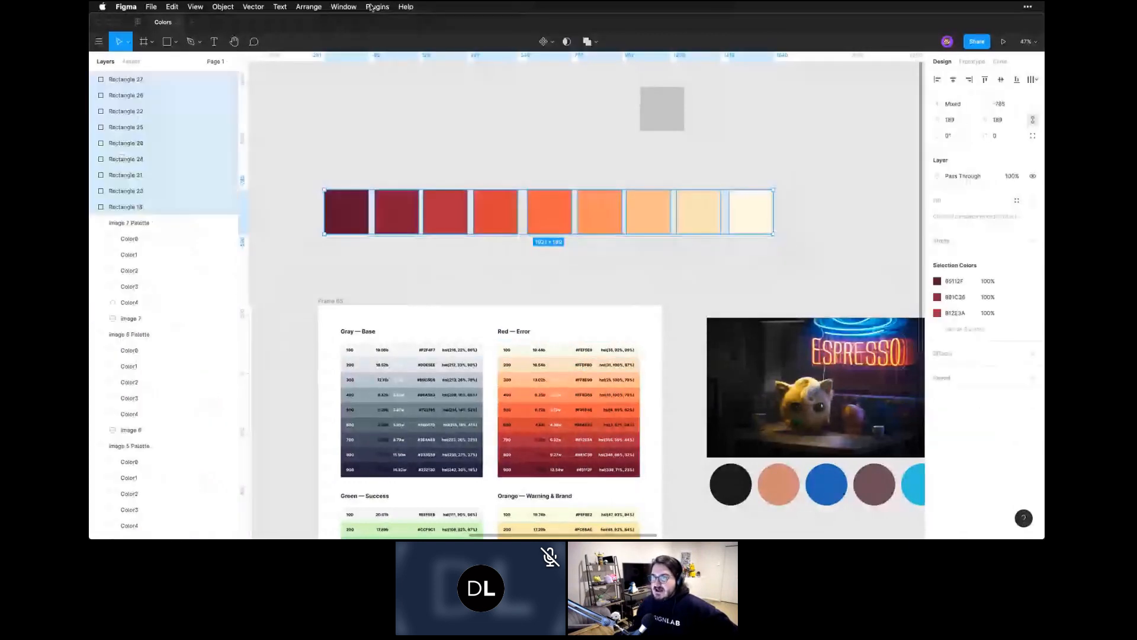
{"action": "left_click", "coordinate": [371, 7]}
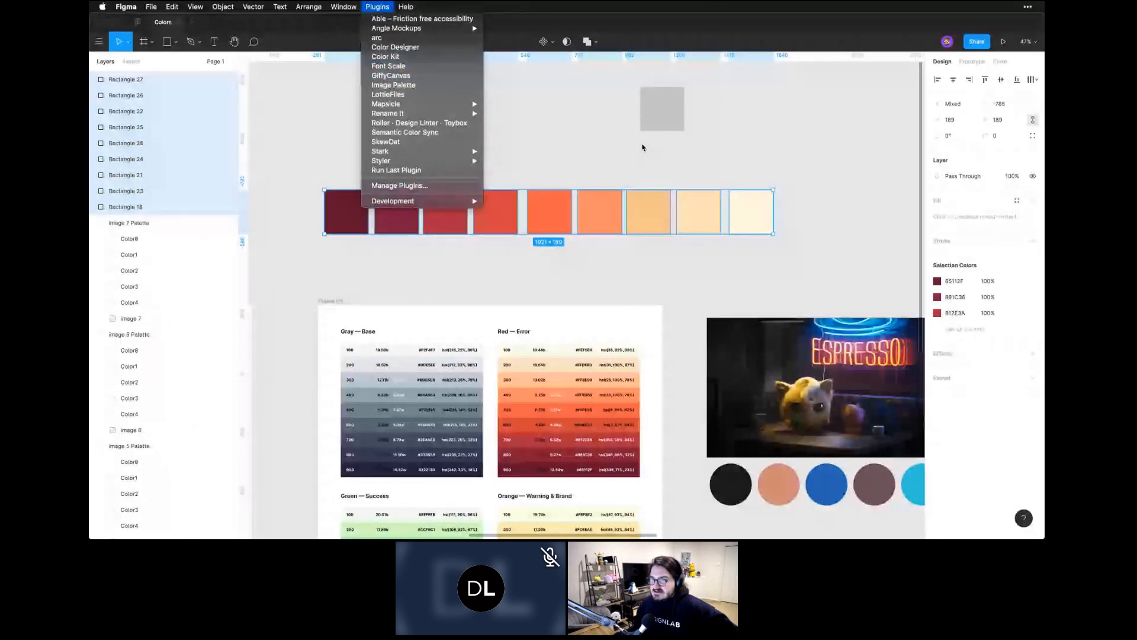
{"action": "mouse_move", "coordinate": [415, 116]}
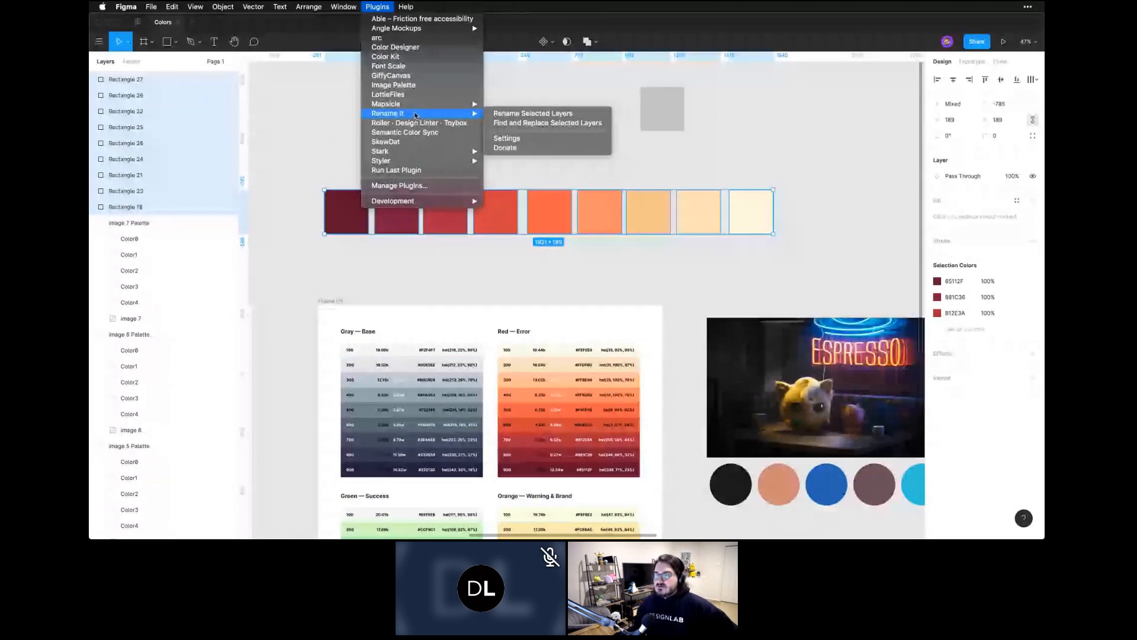
{"action": "left_click", "coordinate": [519, 114]}
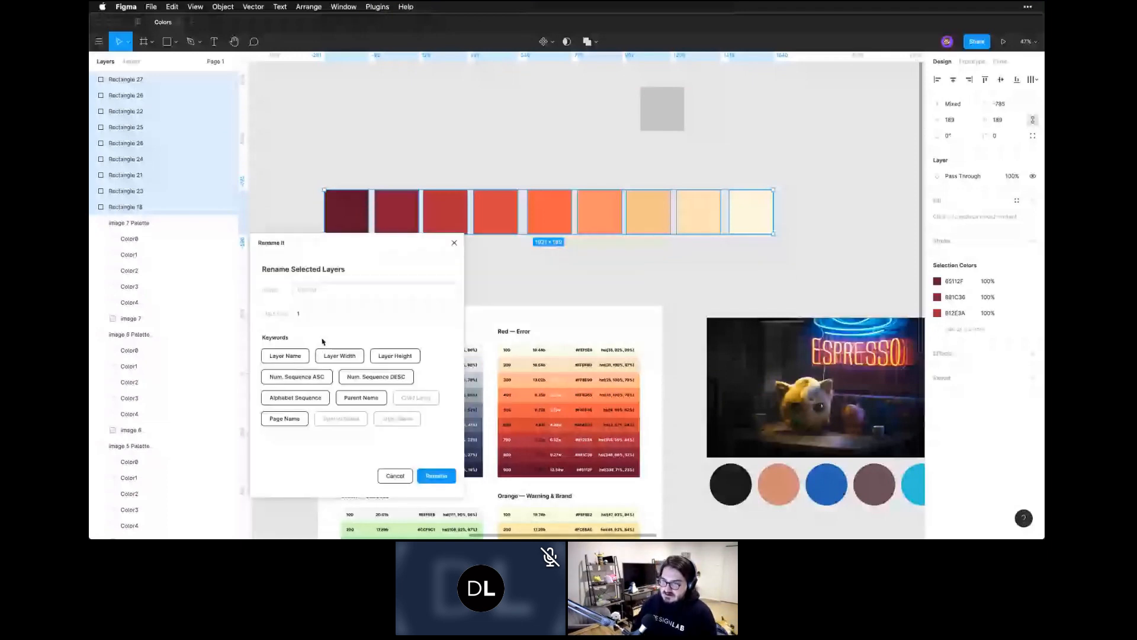
{"action": "type", "text": "Rod"}
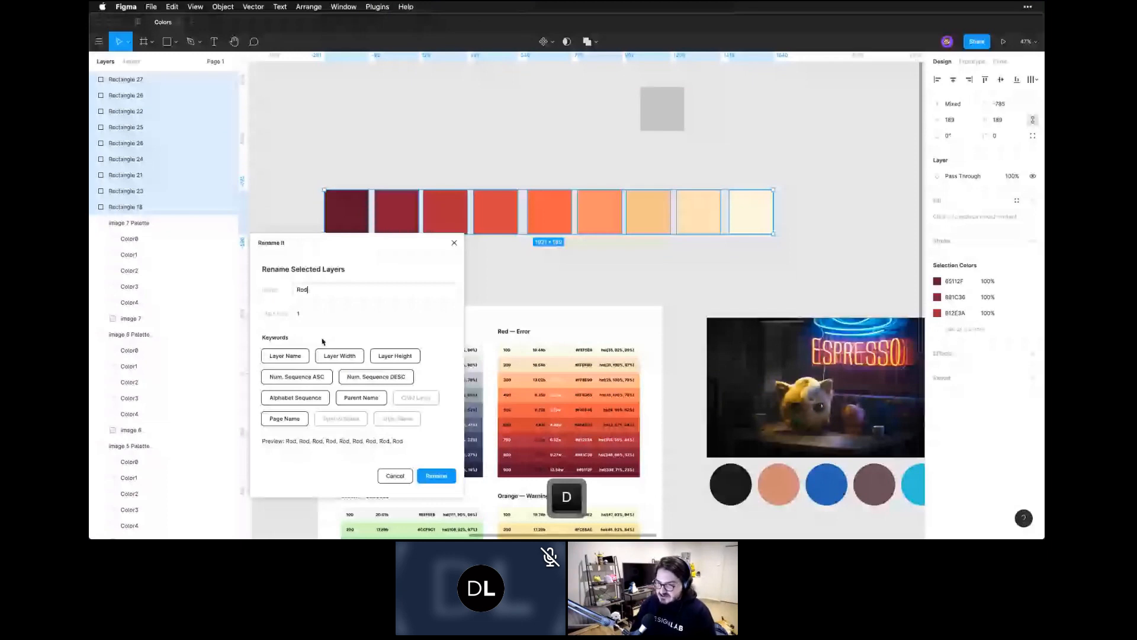
{"action": "type", "text": "/"}
{"action": "key", "text": "shift"}
{"action": "type", "text": "R"}
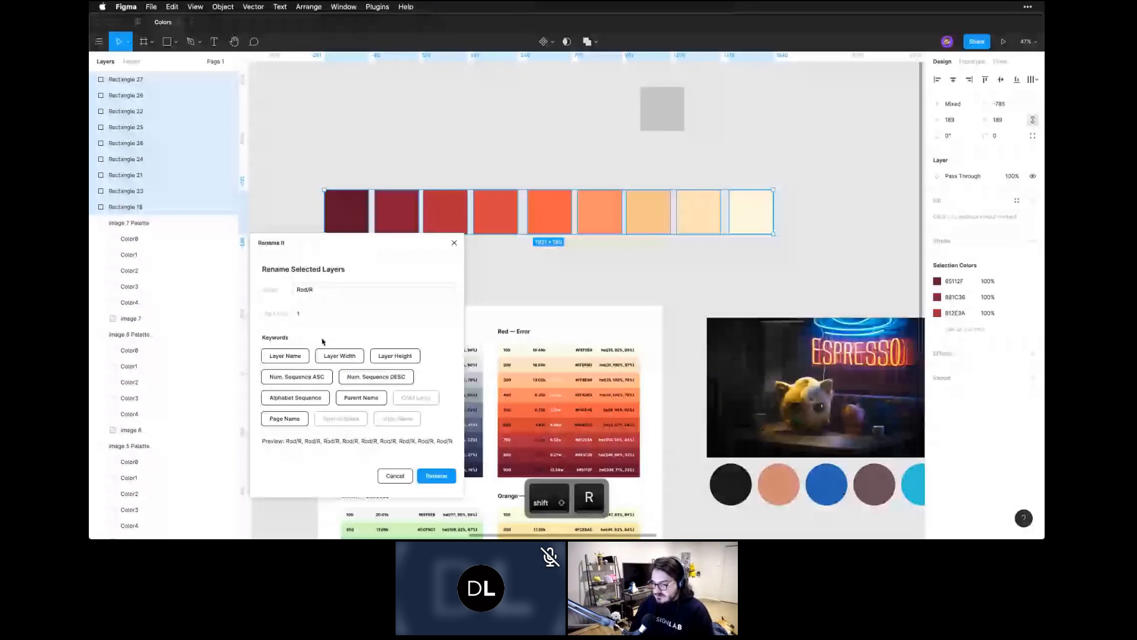
{"action": "type", "text": "od-"}
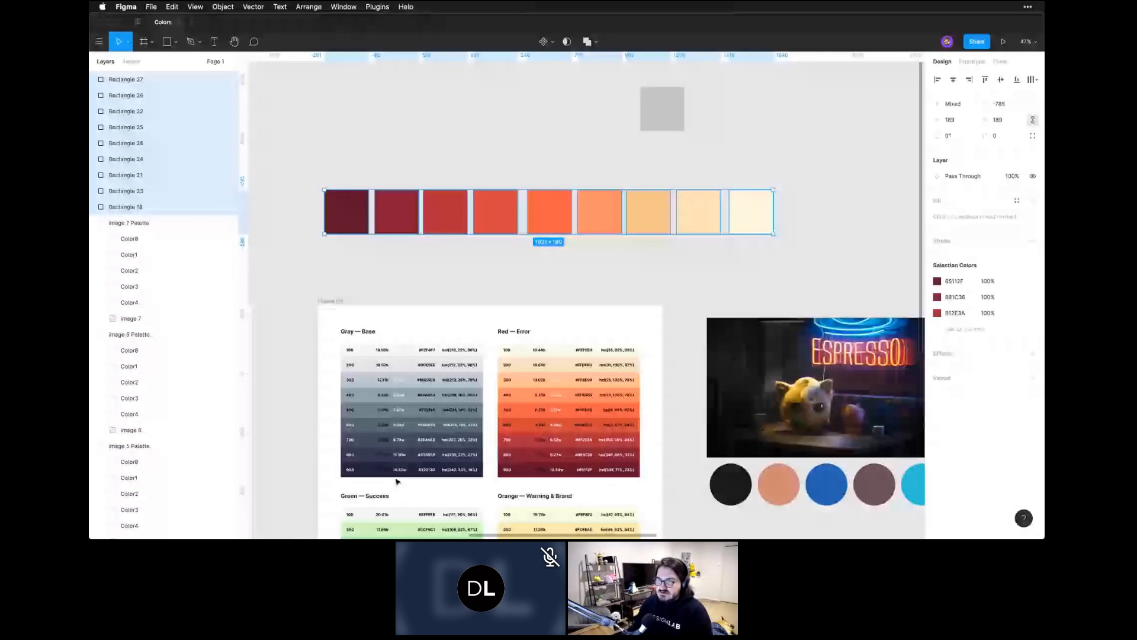
{"action": "left_click", "coordinate": [396, 480]}
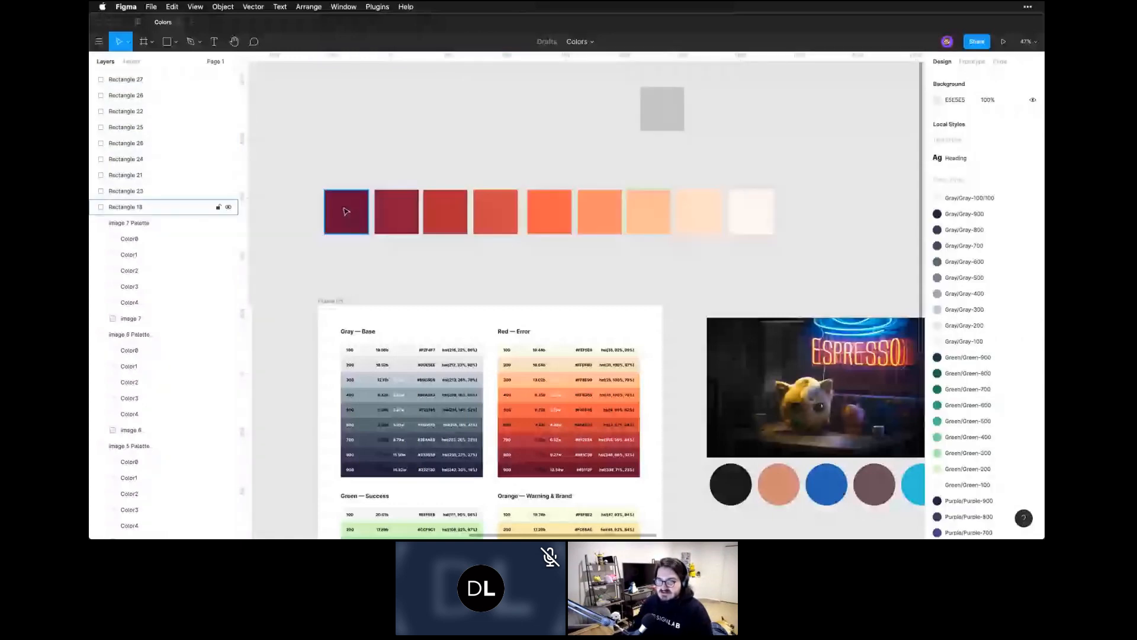
{"action": "key", "text": "super+z"}
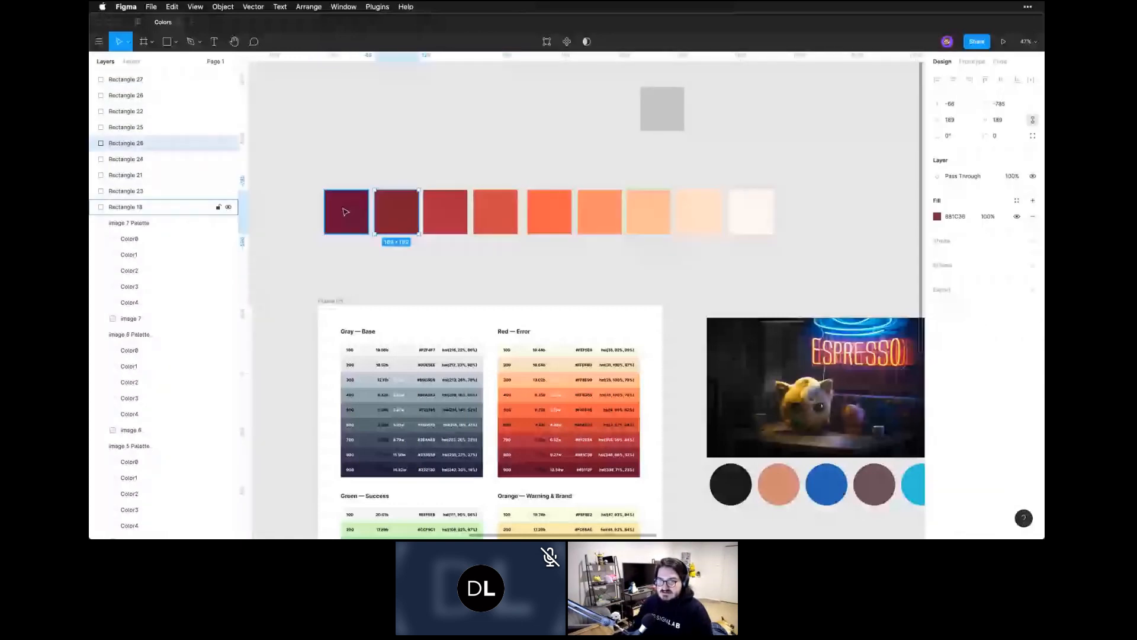
Move the layers of the four darkest squares to the head of the layer list, in order from darkest to lightest
{"action": "left_click", "coordinate": [346, 211]}
{"action": "left_click_drag", "start_coordinate": [144, 205], "coordinate": [141, 77]}
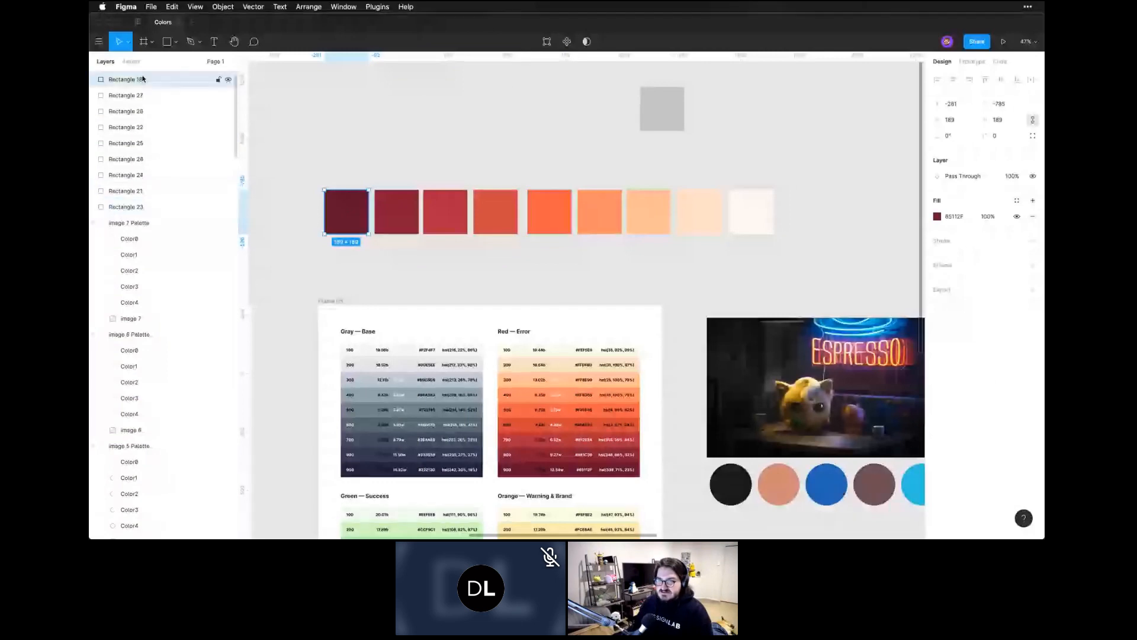
{"action": "left_click", "coordinate": [382, 207]}
{"action": "left_click_drag", "start_coordinate": [142, 159], "coordinate": [148, 89]}
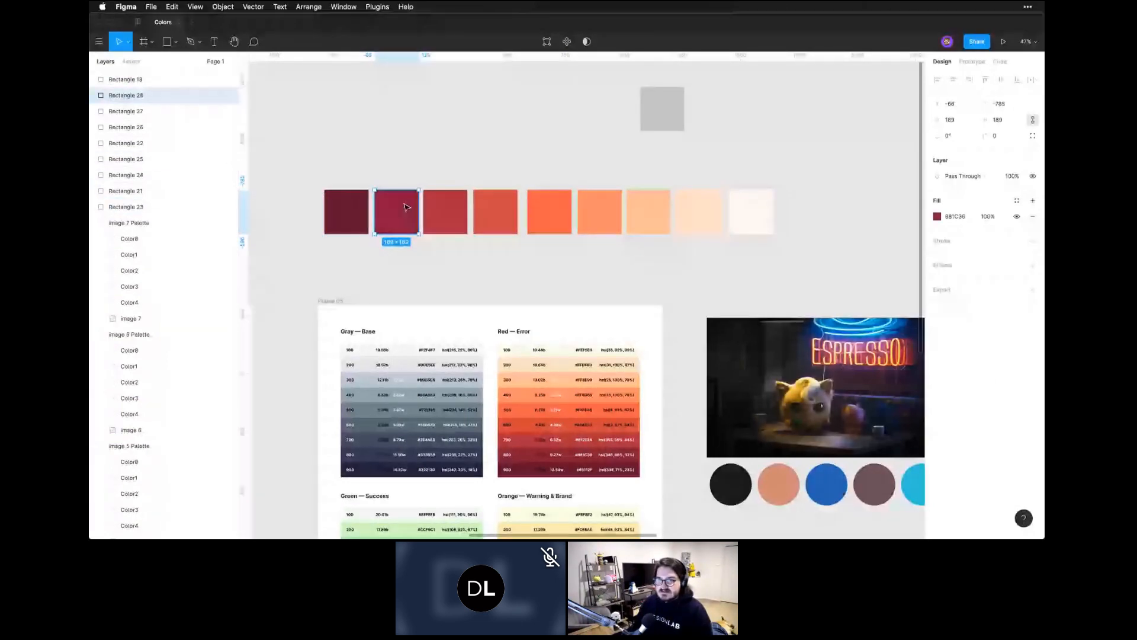
{"action": "left_click", "coordinate": [445, 210]}
{"action": "left_click_drag", "start_coordinate": [147, 190], "coordinate": [147, 104]}
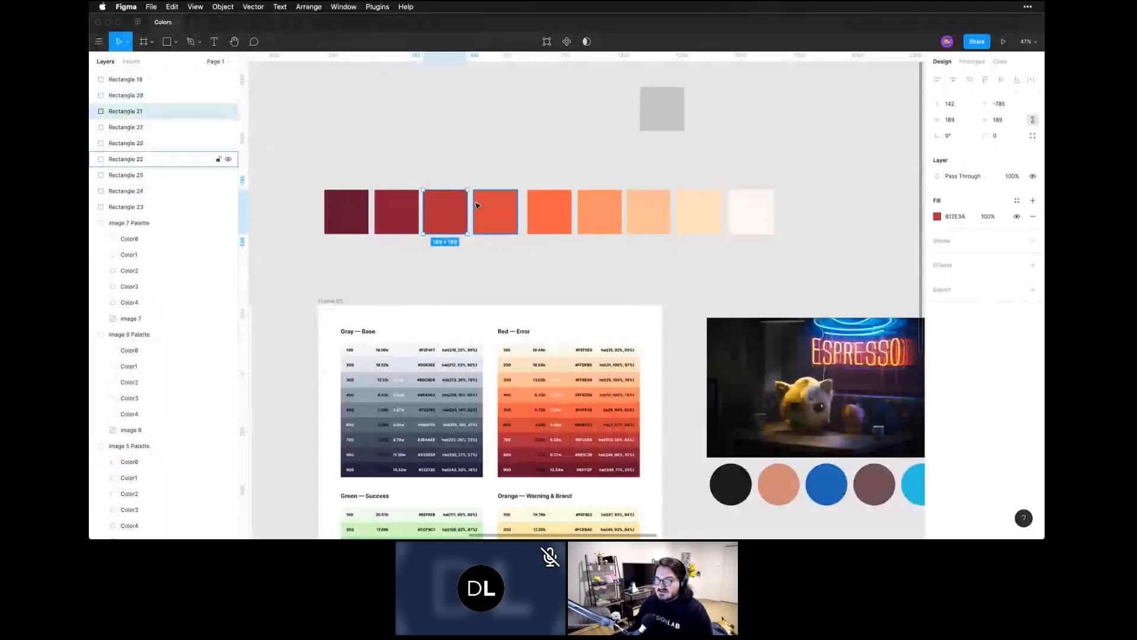
{"action": "left_click", "coordinate": [477, 206]}
{"action": "left_click_drag", "start_coordinate": [143, 159], "coordinate": [140, 125]}
Reorder the layers of the fifth to eighth squares beneath the first four so they follow the row's dark-to-light order
{"action": "left_click", "coordinate": [542, 212]}
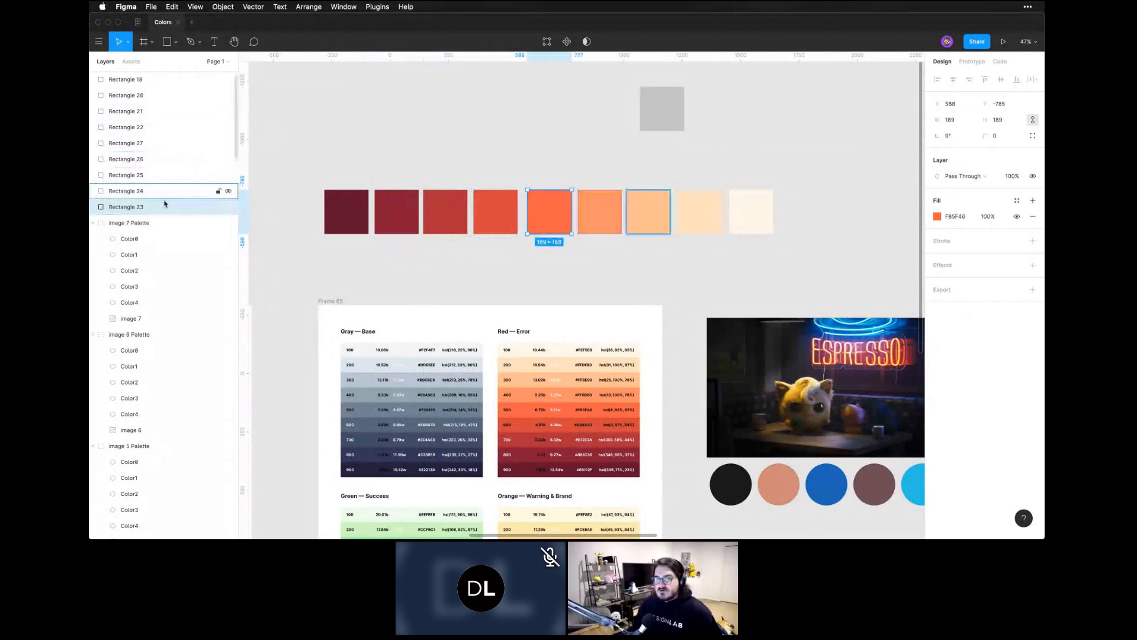
{"action": "left_click_drag", "start_coordinate": [158, 206], "coordinate": [148, 138]}
{"action": "left_click", "coordinate": [597, 217]}
{"action": "left_click_drag", "start_coordinate": [140, 188], "coordinate": [142, 156]}
{"action": "left_click", "coordinate": [562, 213]}
{"action": "left_click", "coordinate": [597, 216]}
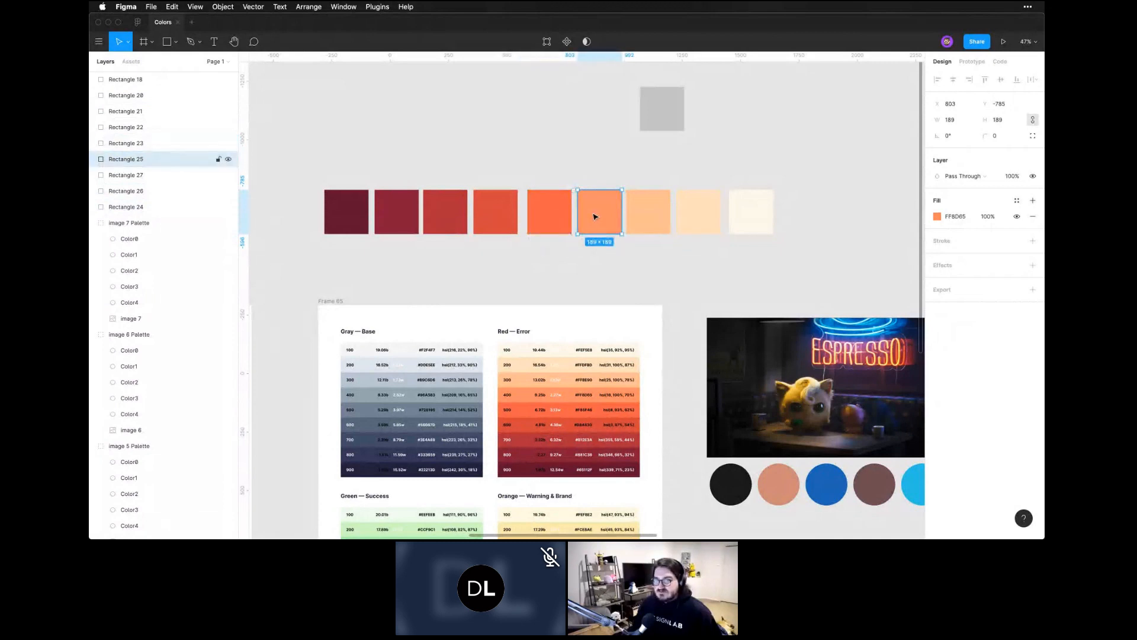
{"action": "left_click", "coordinate": [651, 220]}
{"action": "mouse_move", "coordinate": [158, 212]}
{"action": "left_mouse_down"}
{"action": "mouse_move", "coordinate": [154, 171]}
{"action": "mouse_move", "coordinate": [144, 215]}
{"action": "mouse_move", "coordinate": [153, 190]}
{"action": "mouse_move", "coordinate": [171, 195]}
{"action": "left_mouse_up"}
{"action": "left_click", "coordinate": [692, 204]}
Check square by square that the layer order matches the row from darkest to lightest
{"action": "left_click", "coordinate": [411, 116]}
{"action": "left_click_drag", "start_coordinate": [322, 163], "coordinate": [784, 254]}
{"action": "left_click", "coordinate": [279, 152]}
{"action": "left_click", "coordinate": [340, 213]}
{"action": "left_click", "coordinate": [396, 218]}
{"action": "left_click", "coordinate": [445, 214]}
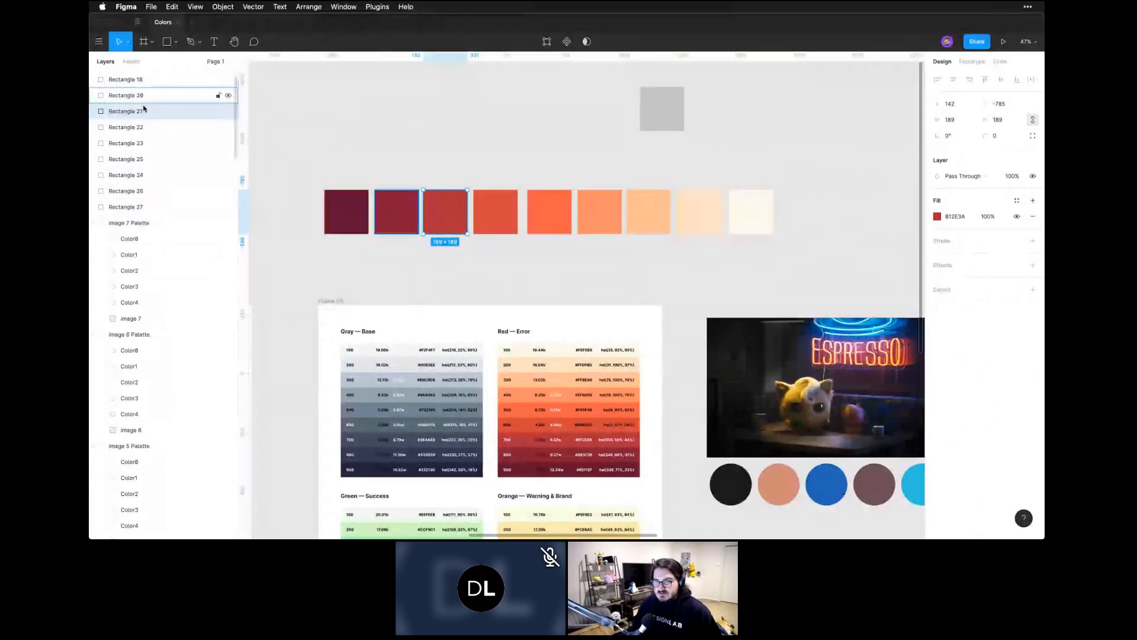
{"action": "left_click", "coordinate": [495, 208]}
{"action": "left_click", "coordinate": [548, 209]}
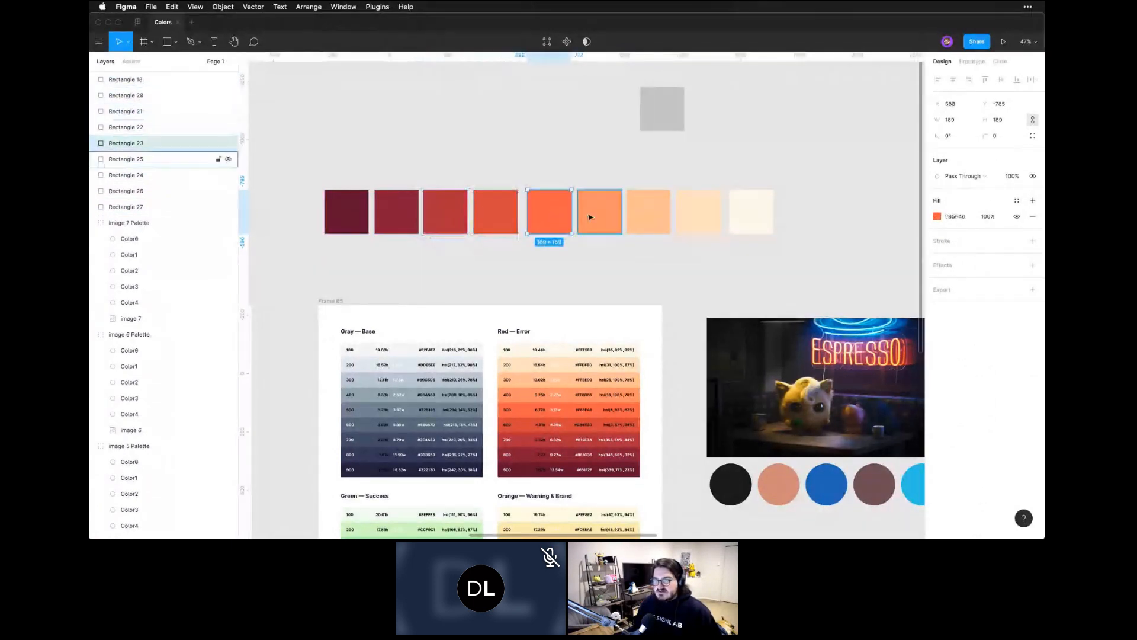
{"action": "left_click", "coordinate": [595, 215]}
{"action": "left_click", "coordinate": [648, 213]}
{"action": "left_click", "coordinate": [705, 215]}
{"action": "left_click", "coordinate": [751, 213]}
{"action": "left_click", "coordinate": [316, 175]}
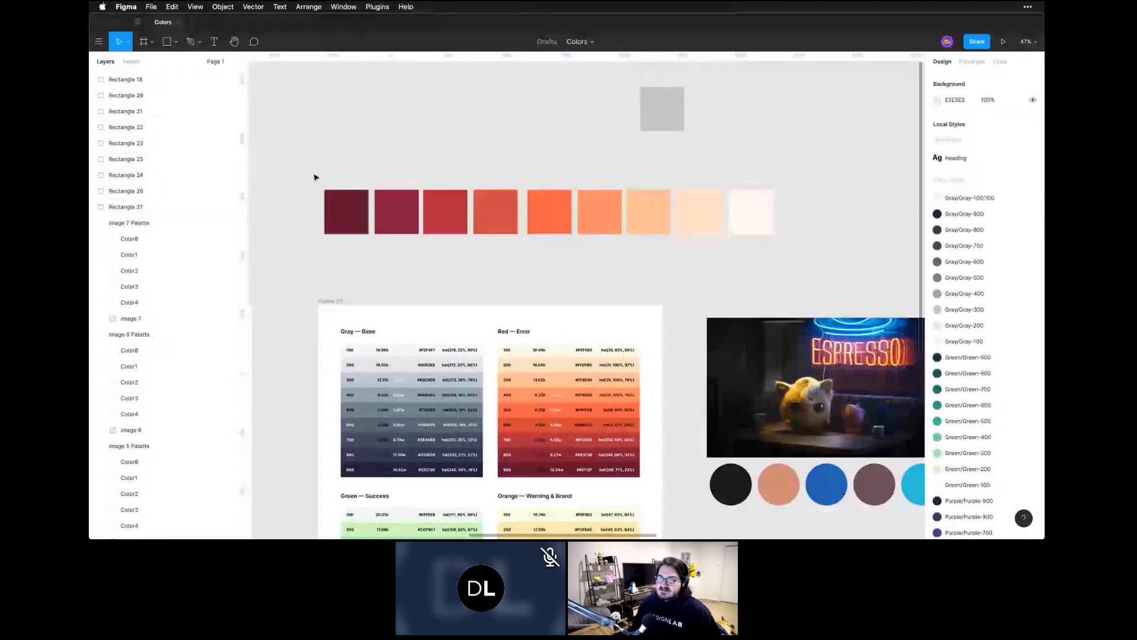
Select the nine squares, run Rename It's find-free layer rename, and enter the base name Rod/Rod-
{"action": "left_click_drag", "start_coordinate": [316, 176], "coordinate": [770, 238]}
{"action": "left_click", "coordinate": [377, 6]}
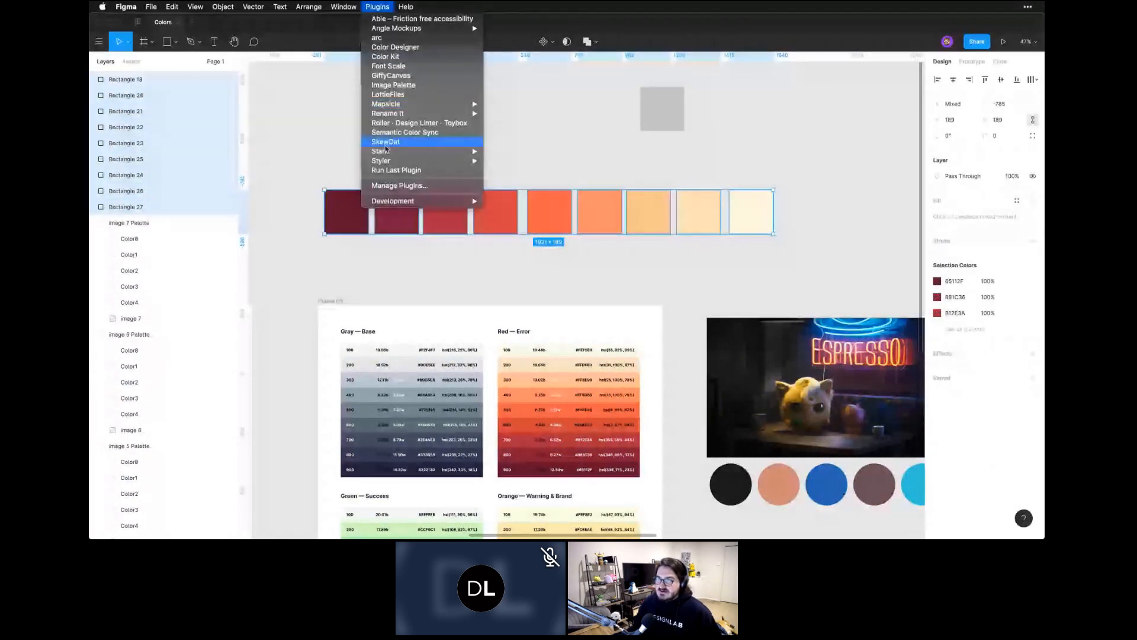
{"action": "mouse_move", "coordinate": [414, 113]}
{"action": "left_click", "coordinate": [508, 124]}
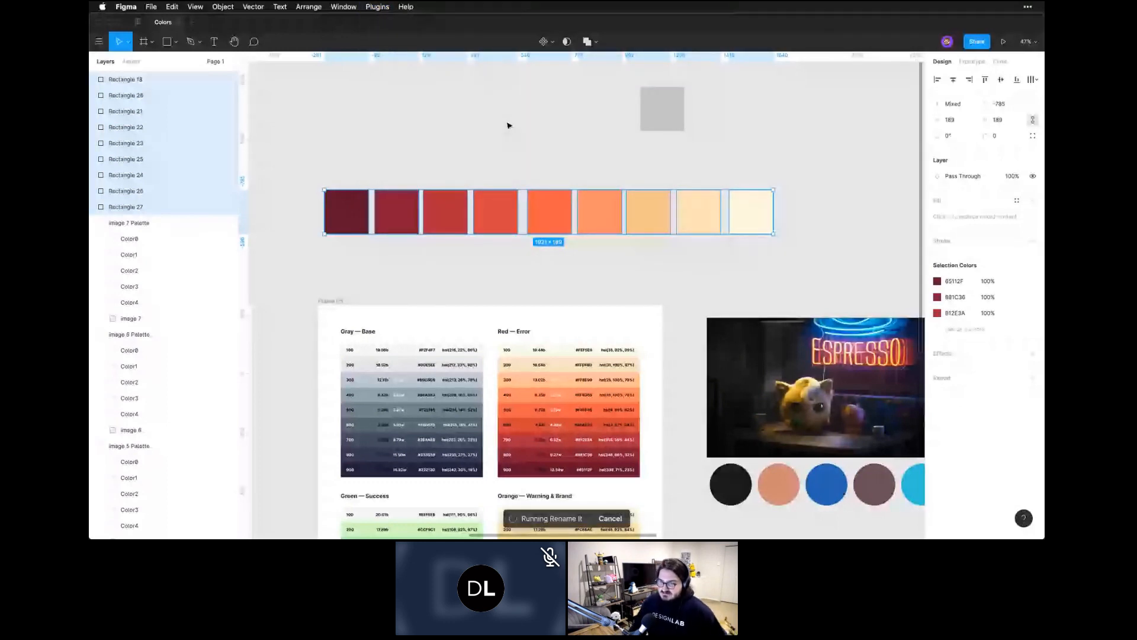
{"action": "type", "text": "Rod"}
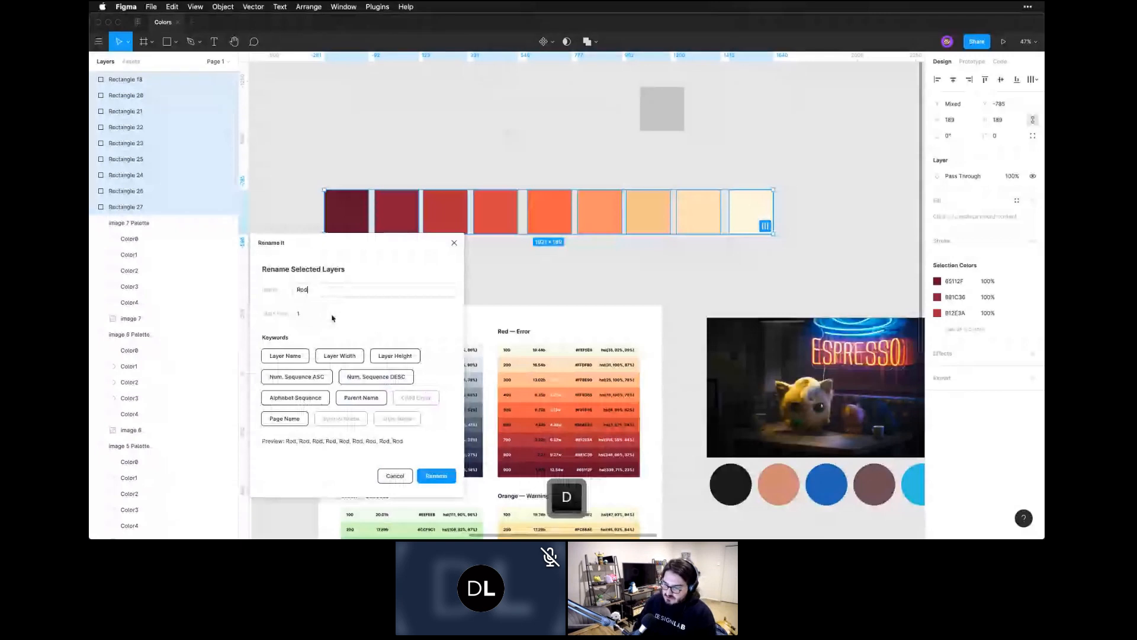
{"action": "type", "text": "/Rod"}
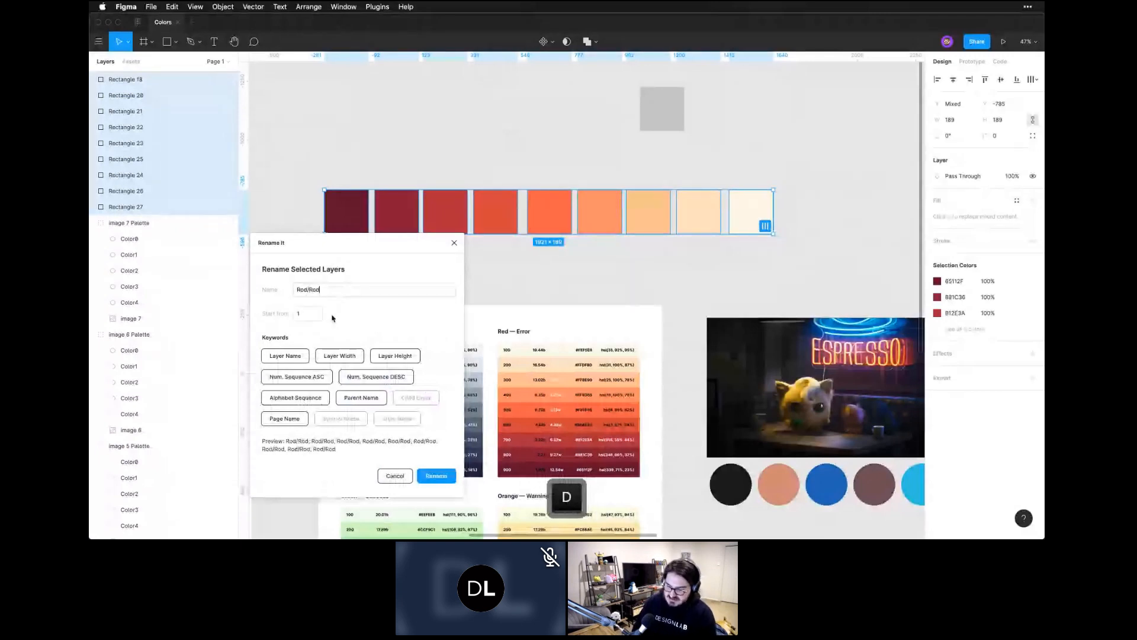
{"action": "type", "text": "-"}
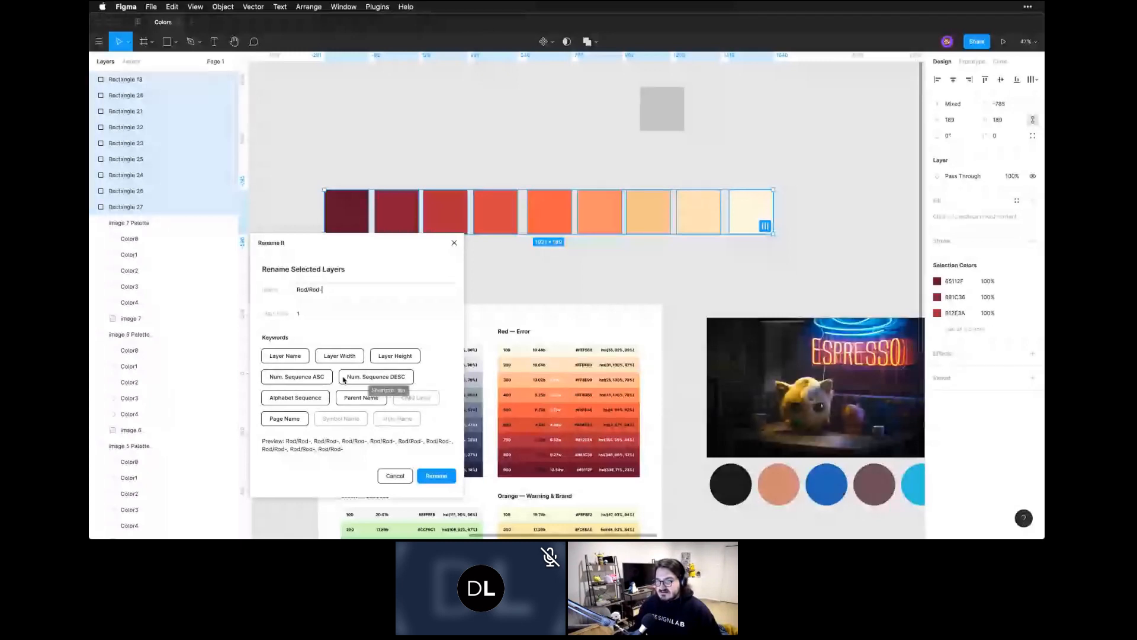
Complete the name as Rod/Rod-%n00 with a descending number sequence and rename the nine squares
{"action": "left_click", "coordinate": [312, 379]}
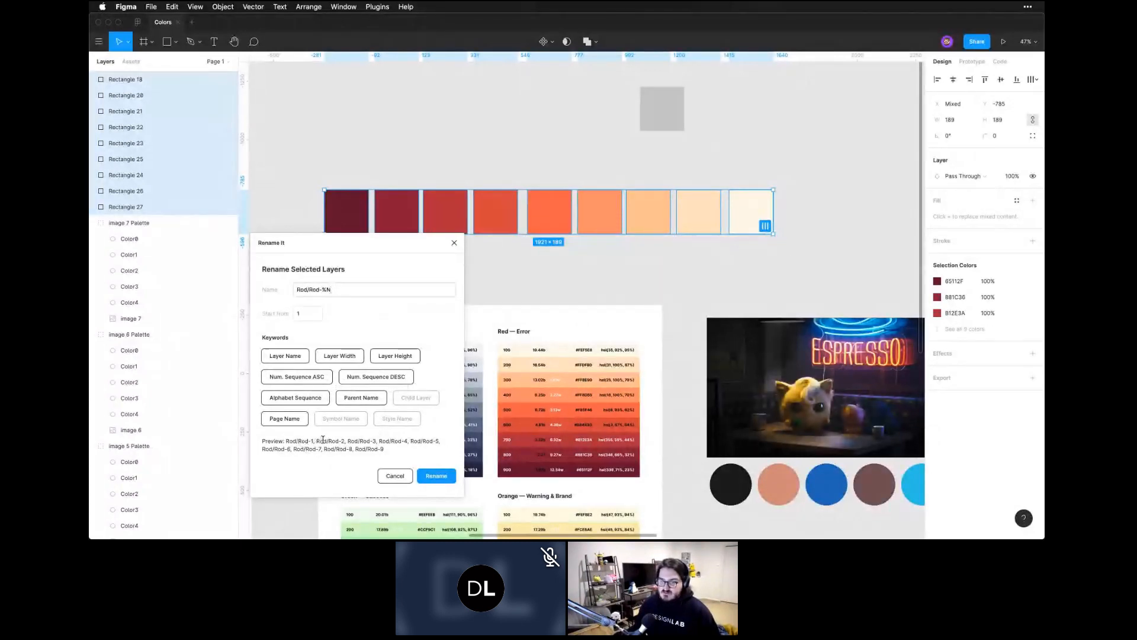
{"action": "left_click", "coordinate": [369, 379]}
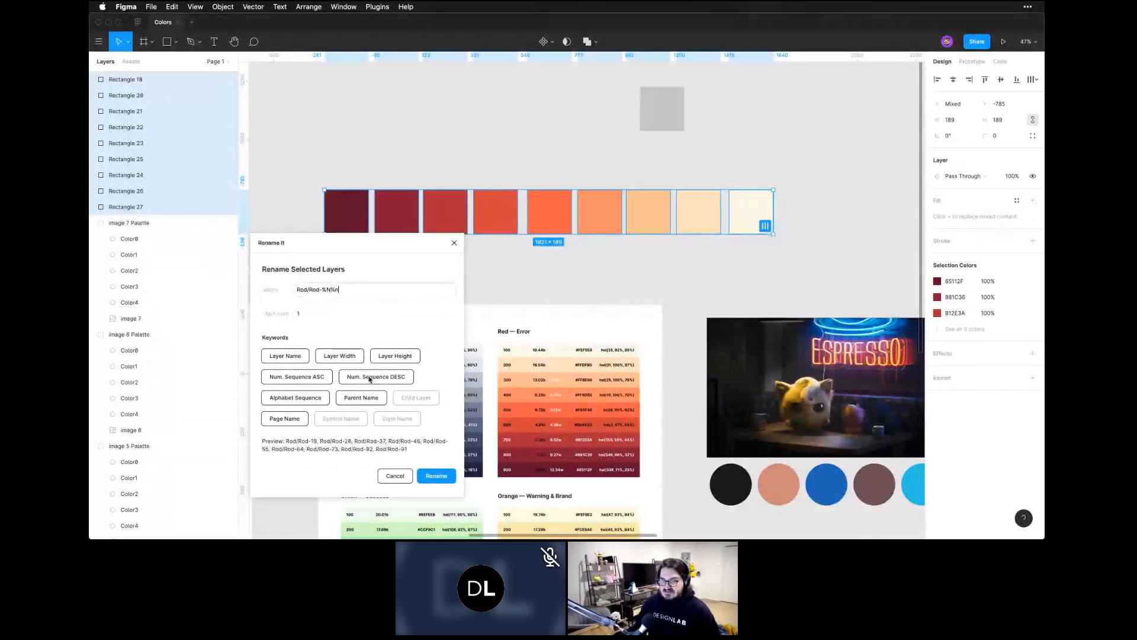
{"action": "left_click", "coordinate": [332, 286]}
{"action": "key", "text": "BackSpace"}
{"action": "key", "text": "BackSpace"}
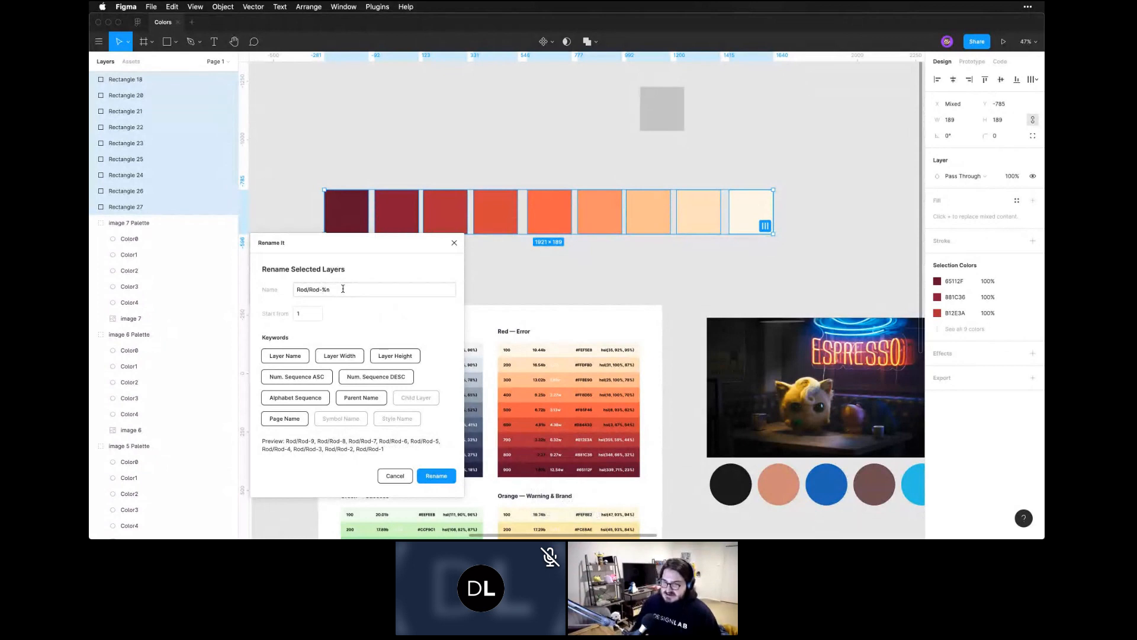
{"action": "type", "text": "00"}
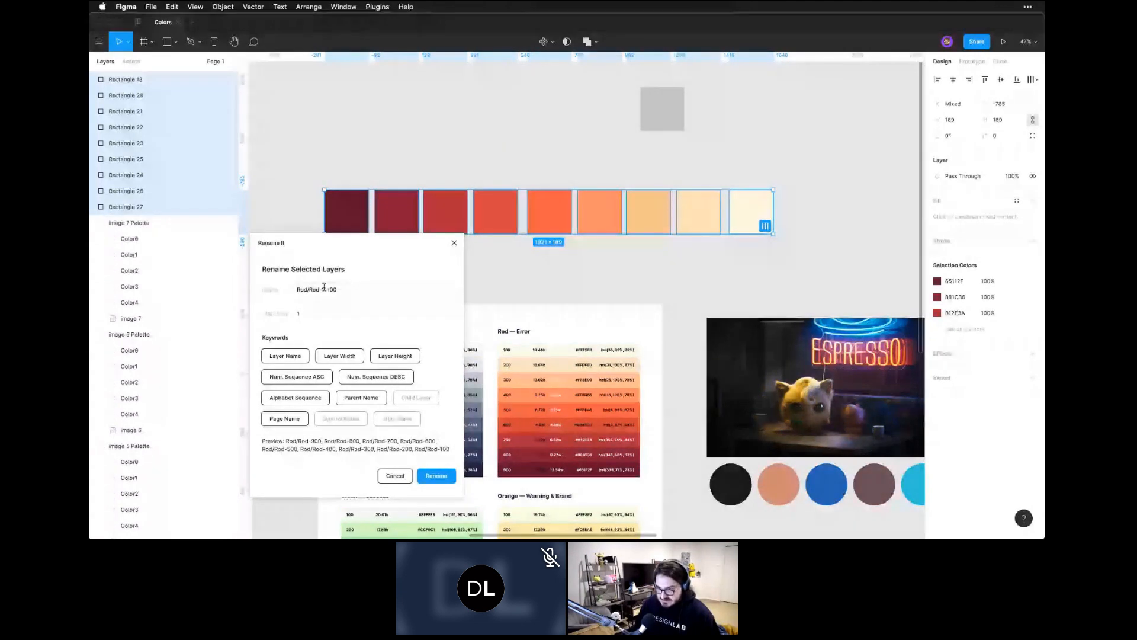
{"action": "left_click_drag", "start_coordinate": [324, 289], "coordinate": [329, 289]}
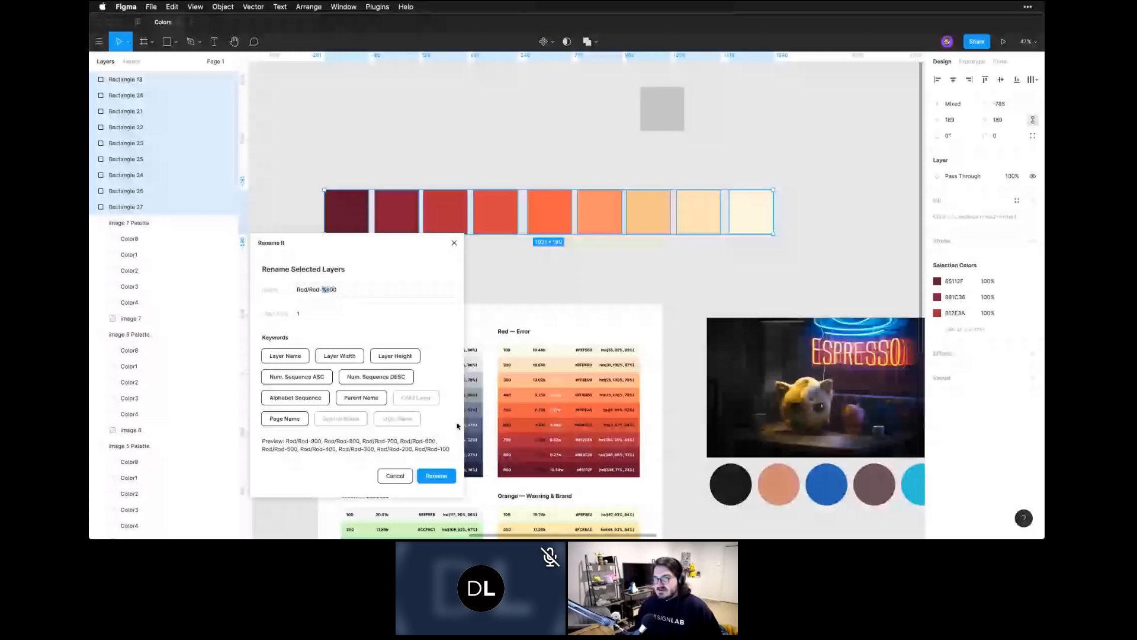
{"action": "left_click", "coordinate": [436, 475]}
Check the darkest square's layer name and undo the batch rename
{"action": "left_click", "coordinate": [382, 285]}
{"action": "left_click", "coordinate": [347, 219]}
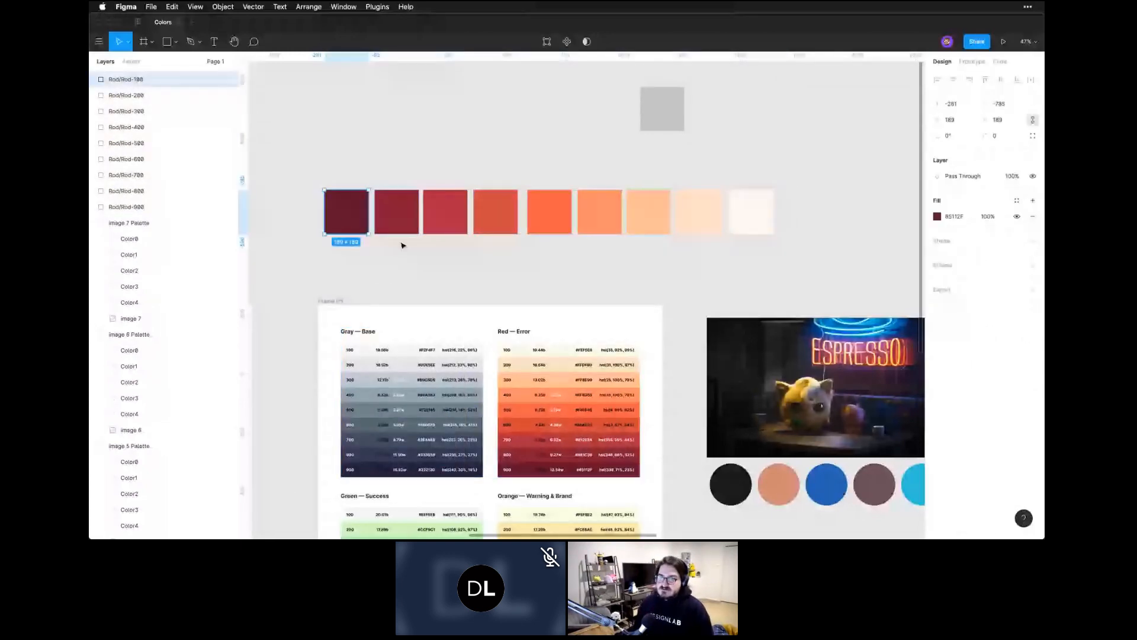
{"action": "key", "text": "super+z"}
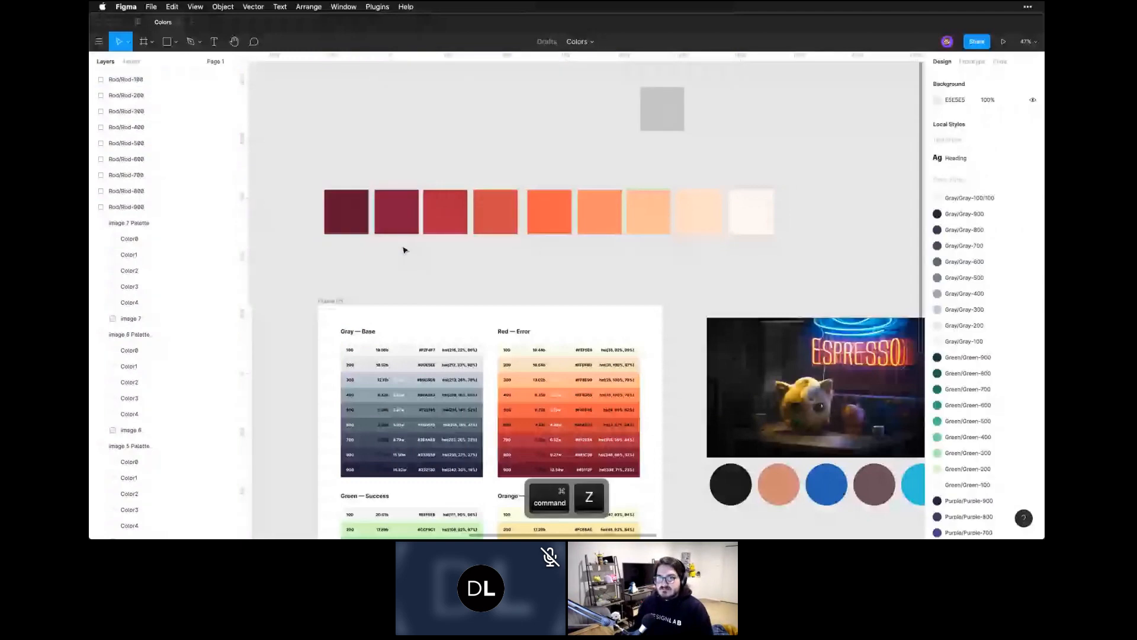
{"action": "key", "text": "super+z"}
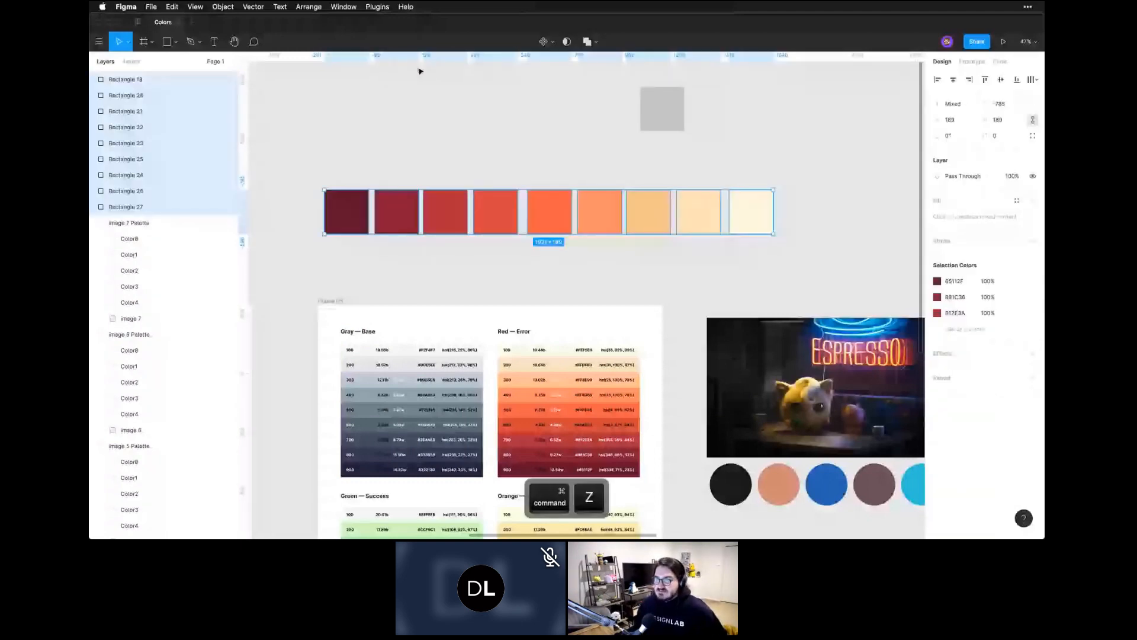
Batch-rename the nine selected squares with Rename It, using the name Rod/Rod-%N00 with an ascending number sequence
{"action": "key", "text": "super+alt+p"}
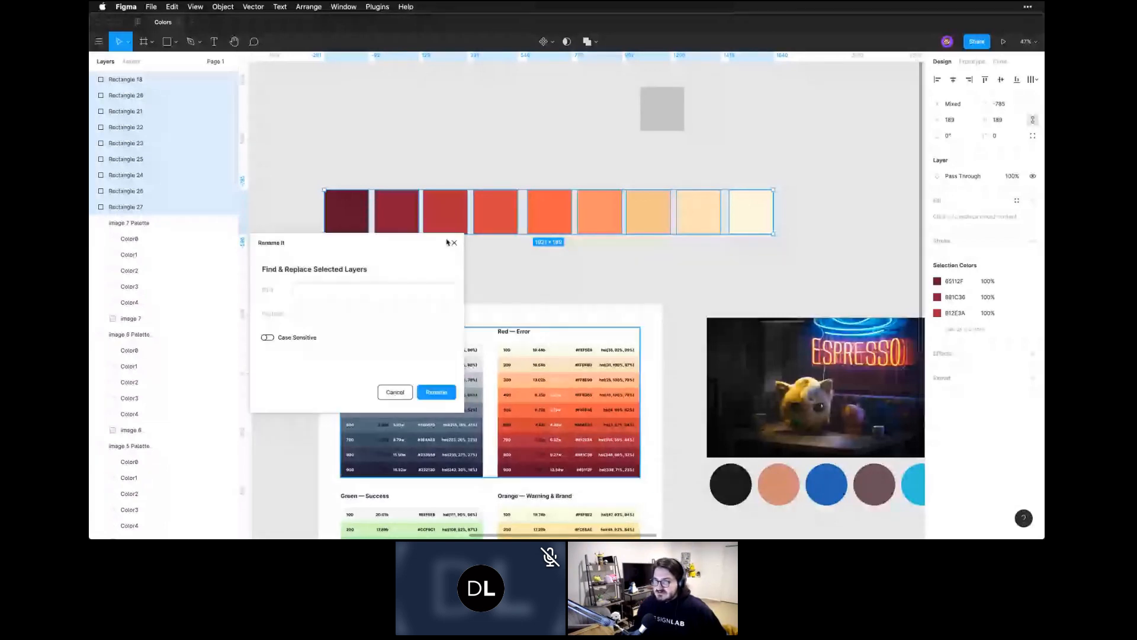
{"action": "left_click", "coordinate": [453, 242]}
{"action": "left_click", "coordinate": [377, 6]}
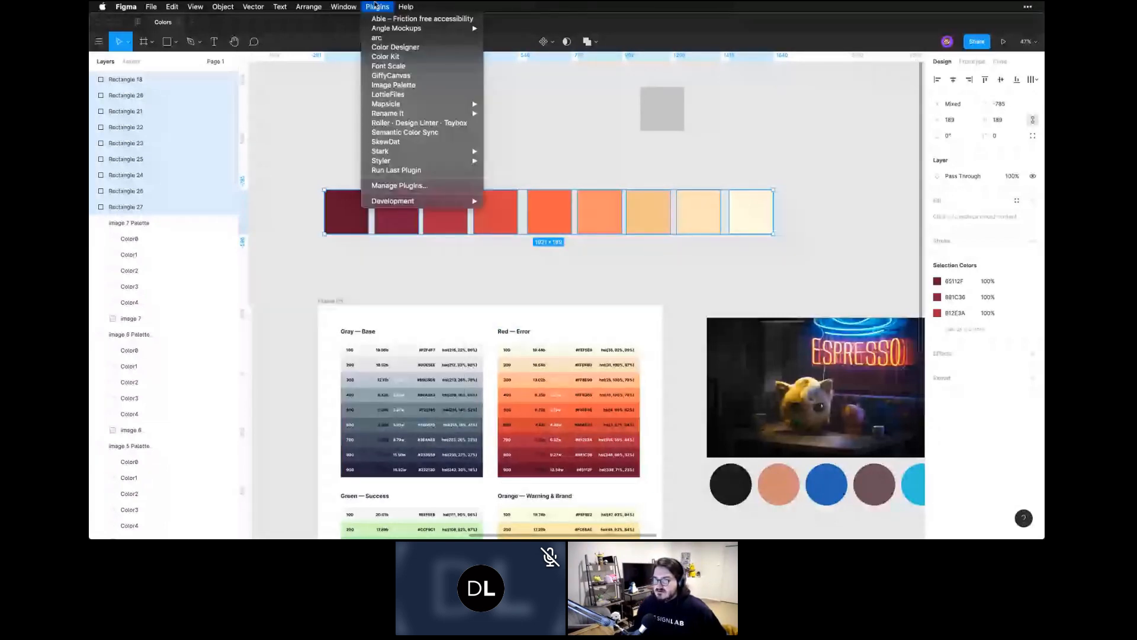
{"action": "left_click", "coordinate": [200, 208]}
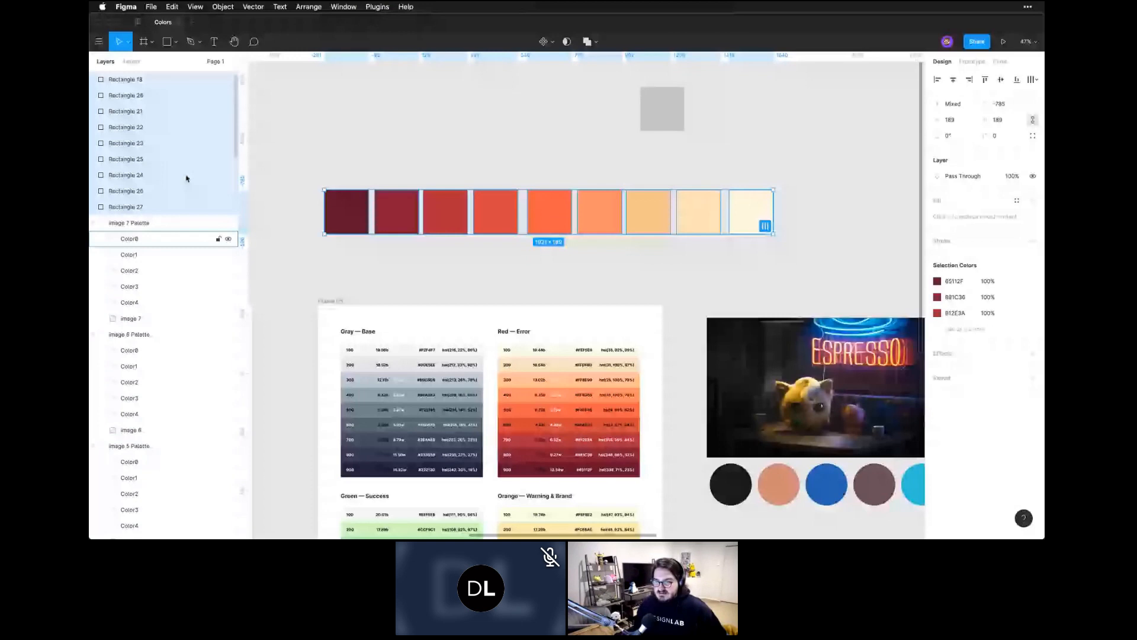
{"action": "left_click", "coordinate": [310, 288]}
{"action": "type", "text": "R"}
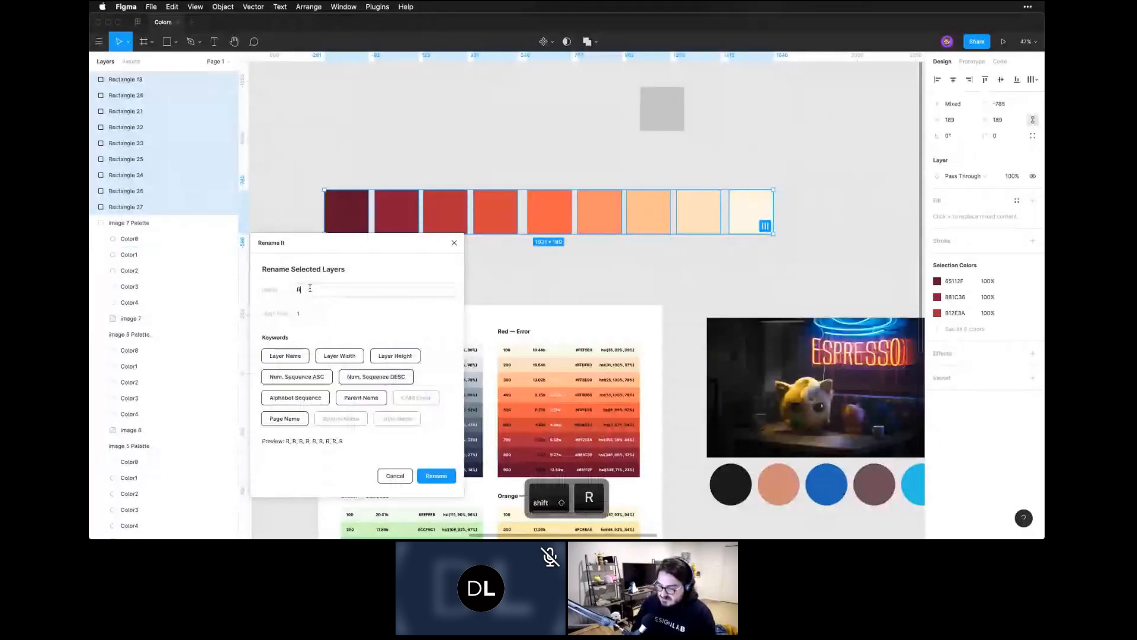
{"action": "type", "text": "od/Rod-"}
{"action": "left_click", "coordinate": [310, 378]}
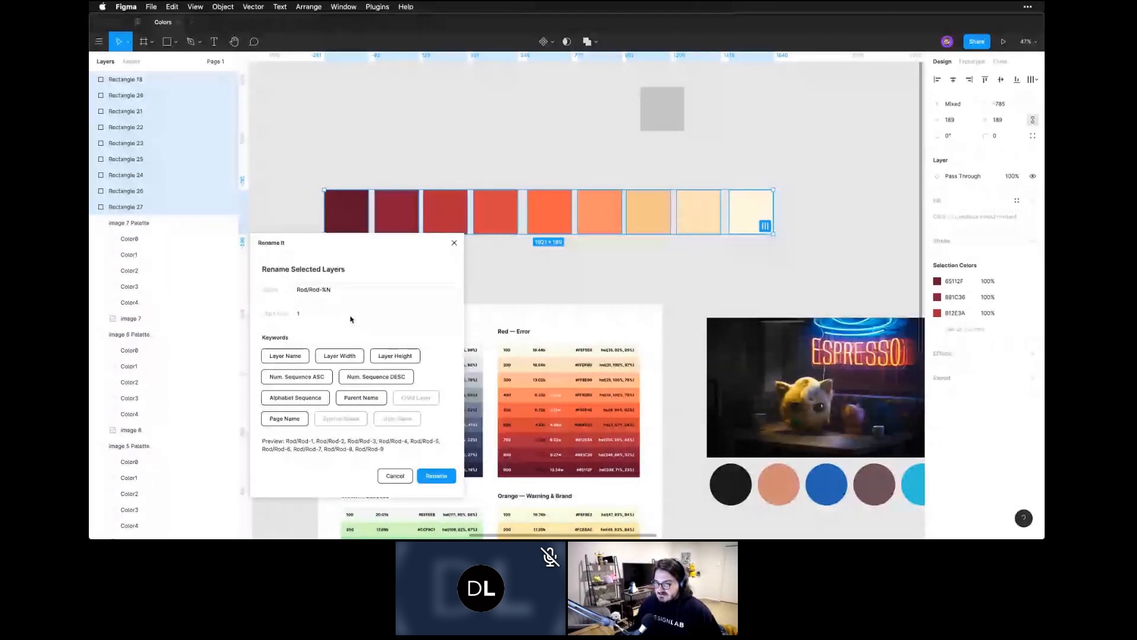
{"action": "type", "text": "00"}
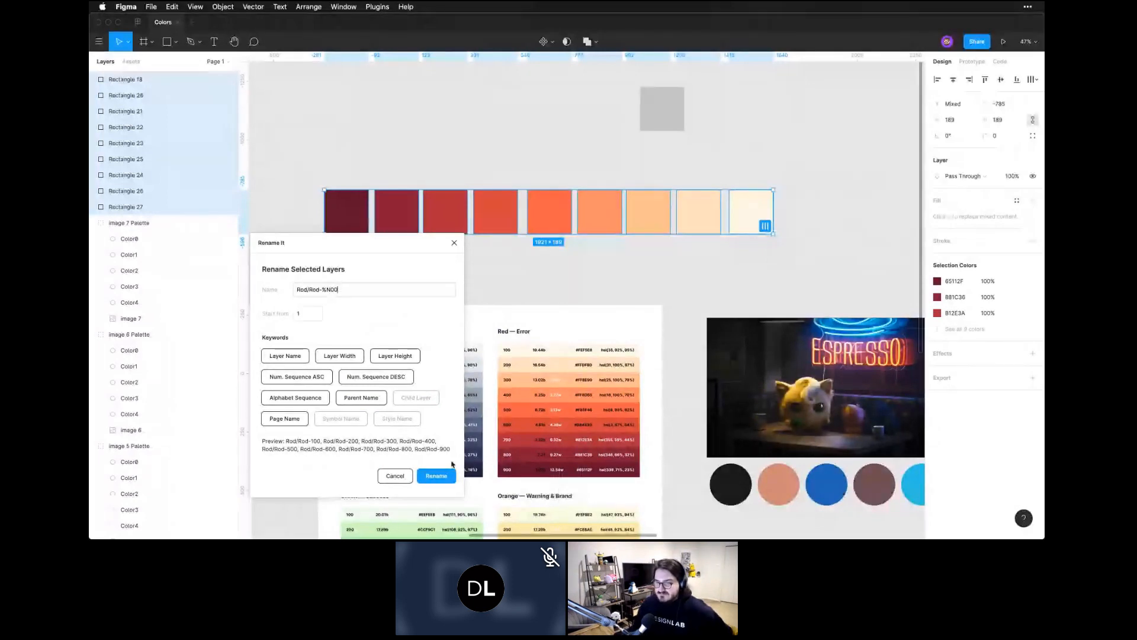
{"action": "left_click", "coordinate": [436, 475]}
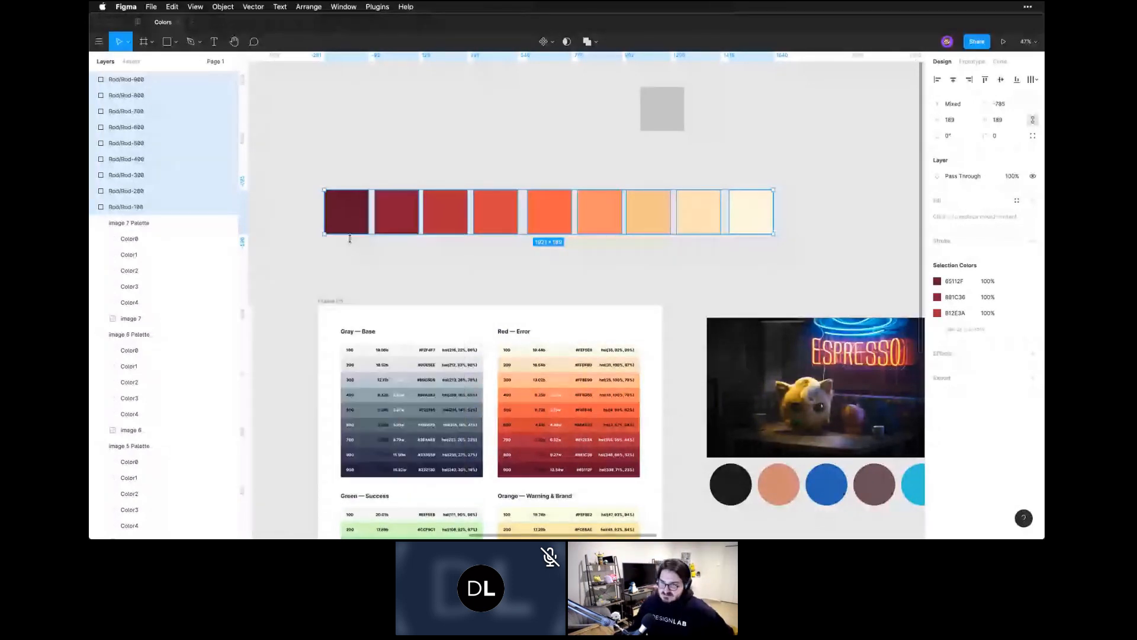
Check the layer names of the darkest and lightest squares against their place in the scale
{"action": "left_click", "coordinate": [349, 239]}
{"action": "left_click", "coordinate": [164, 84]}
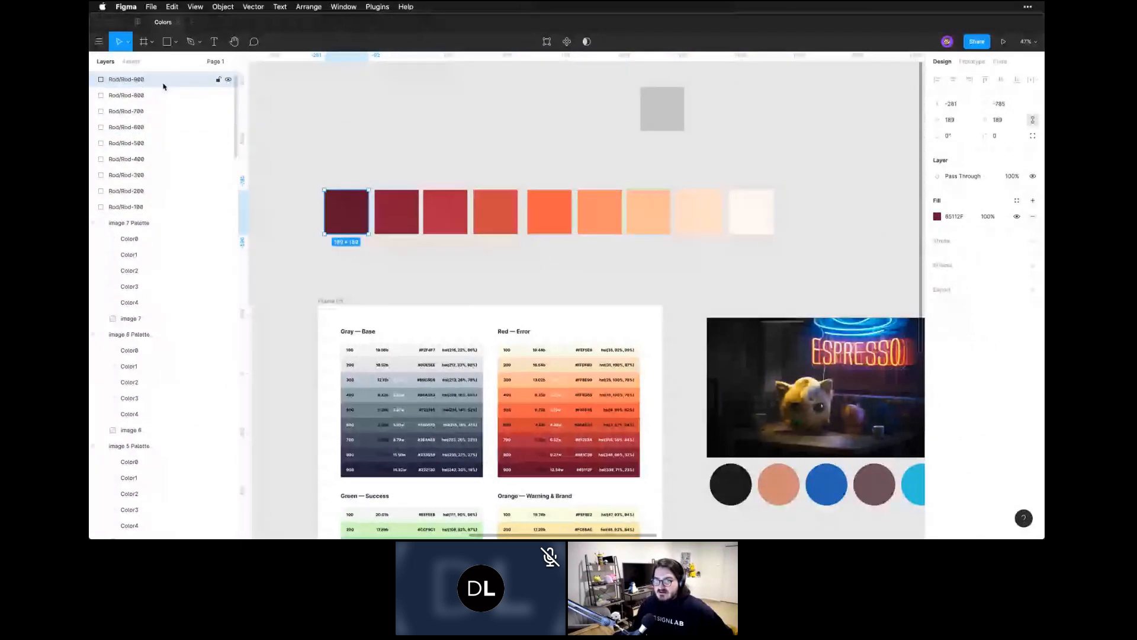
{"action": "left_click", "coordinate": [761, 221]}
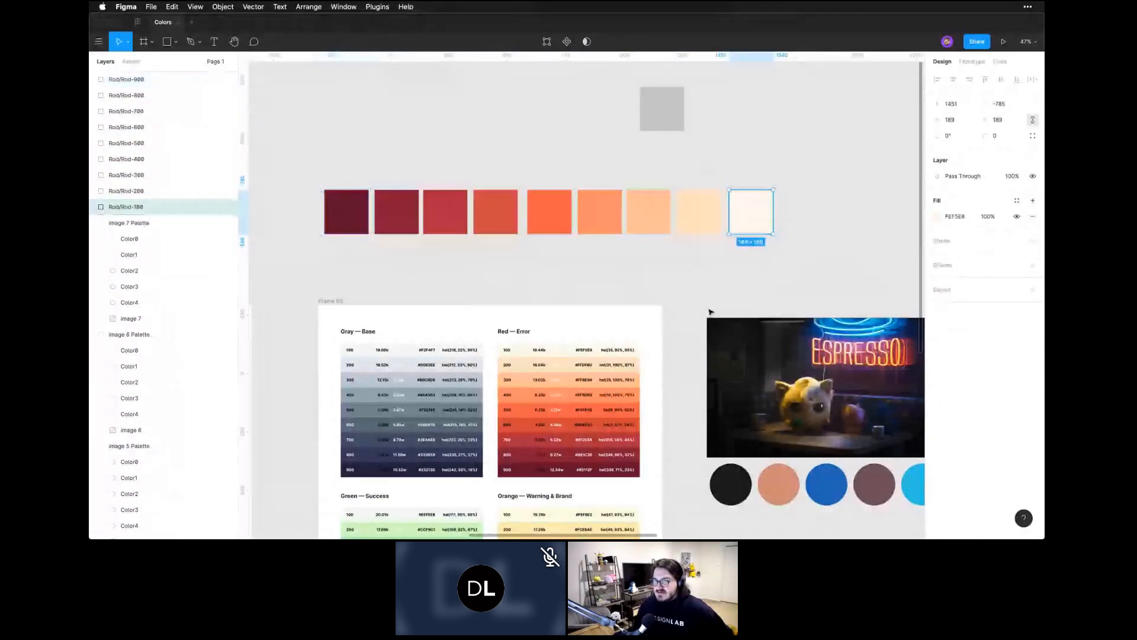
{"action": "left_click", "coordinate": [524, 270]}
Select the nine renamed squares and examine the commands the Styler plugin offers
{"action": "left_click_drag", "start_coordinate": [337, 264], "coordinate": [744, 211]}
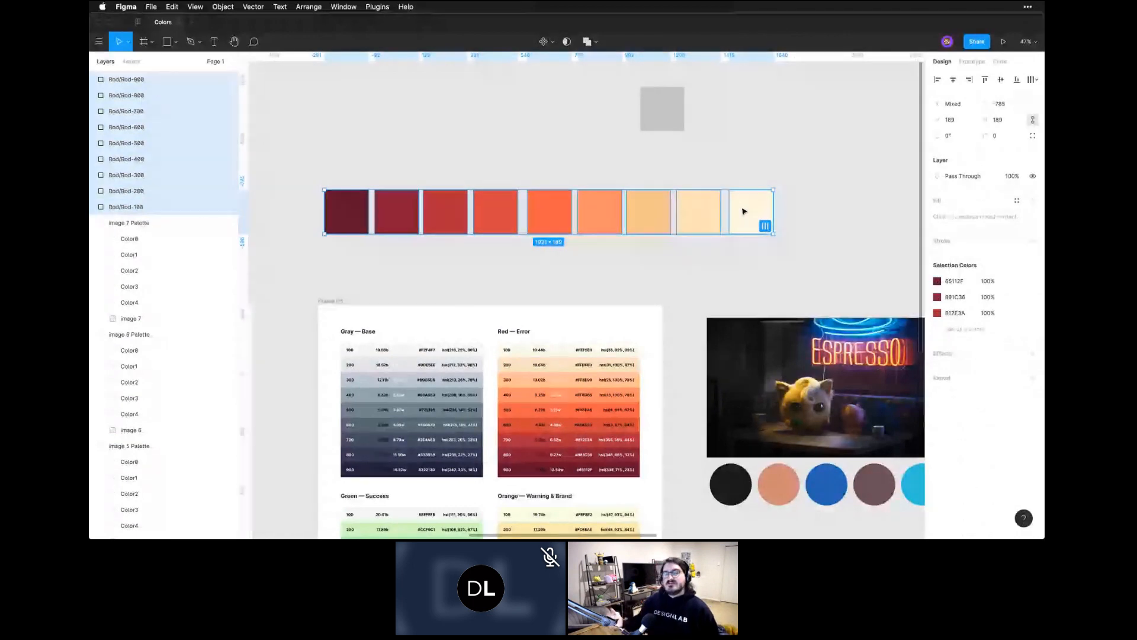
{"action": "left_click", "coordinate": [377, 6]}
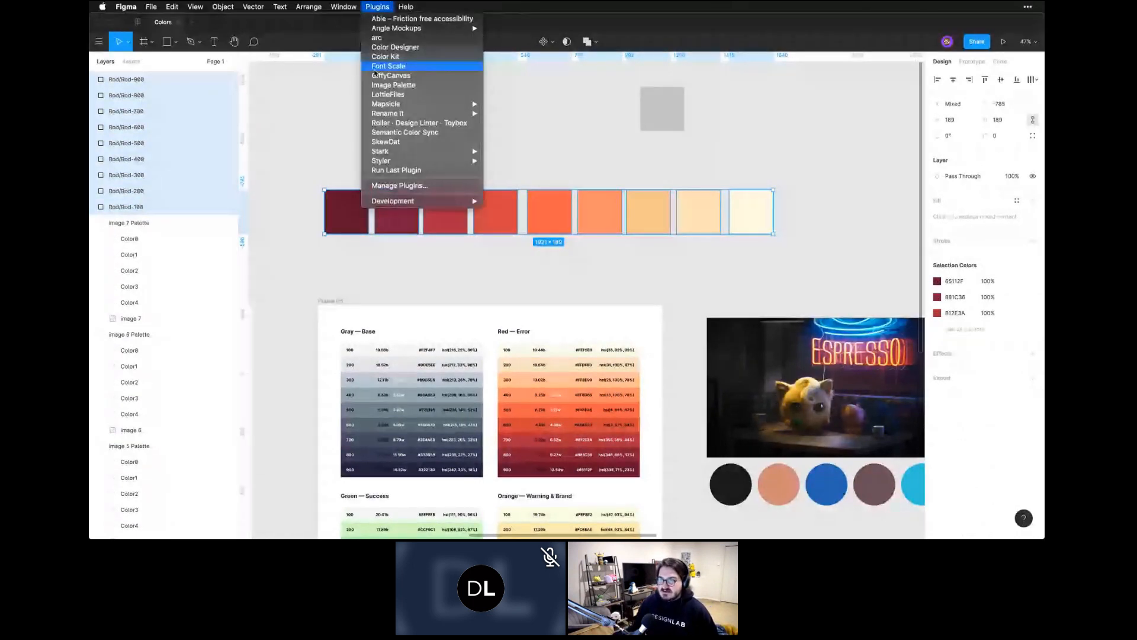
{"action": "mouse_move", "coordinate": [415, 160]}
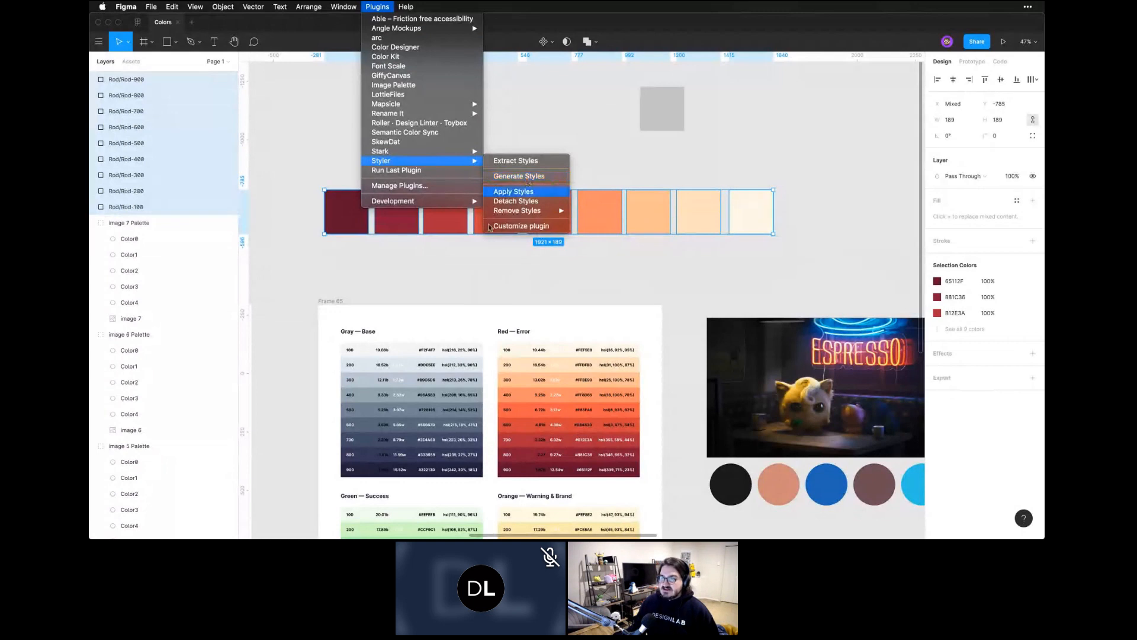
{"action": "left_click", "coordinate": [456, 248]}
Draft a new color style named Rod/Rod-900 from the darkest square's fill and discard it
{"action": "left_click", "coordinate": [347, 212]}
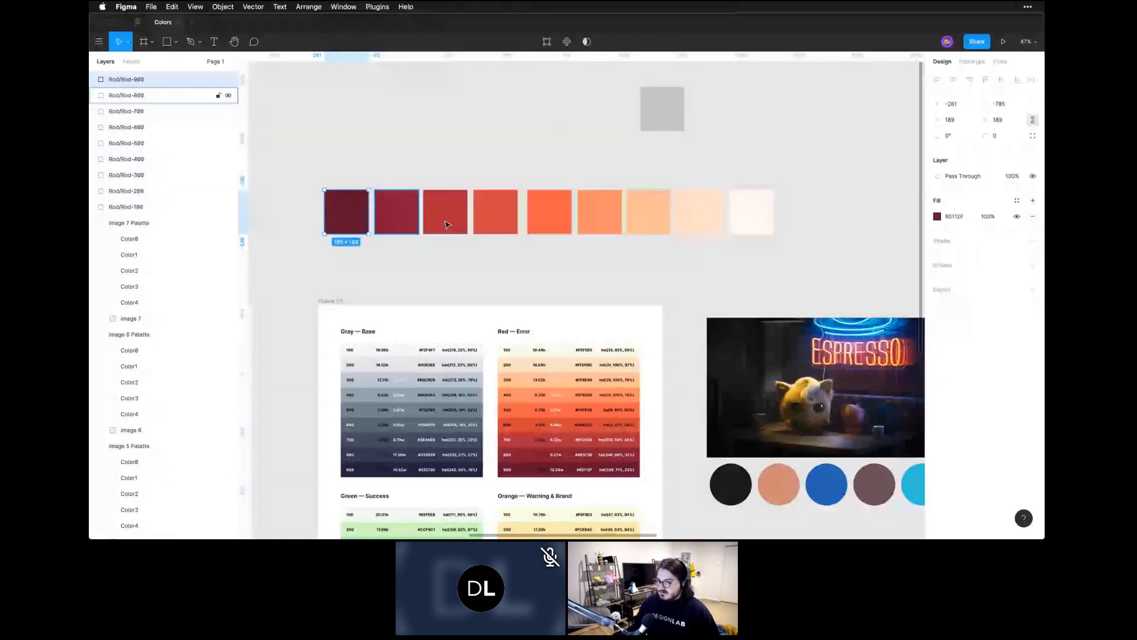
{"action": "left_click", "coordinate": [1016, 200]}
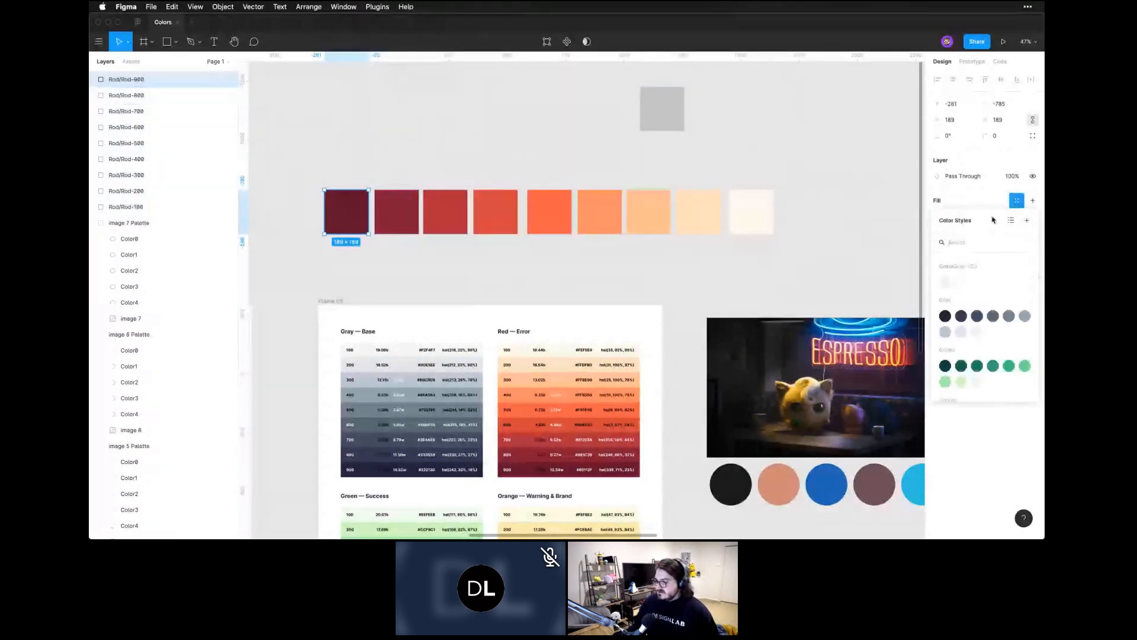
{"action": "left_click", "coordinate": [1028, 222]}
{"action": "type", "text": "R"}
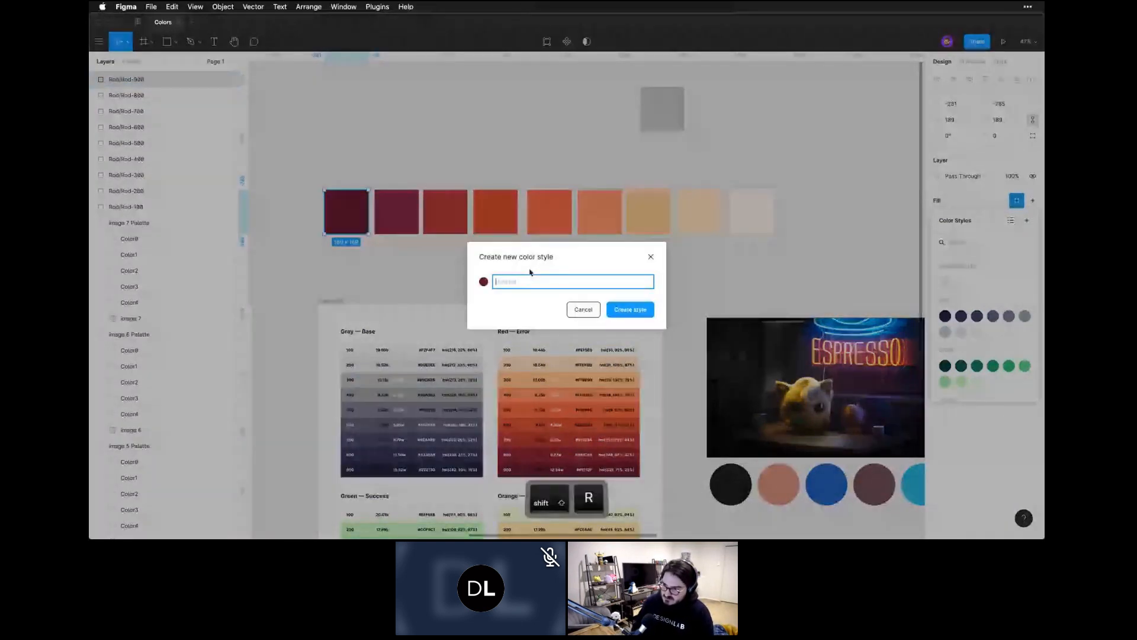
{"action": "type", "text": "ed/Red-"}
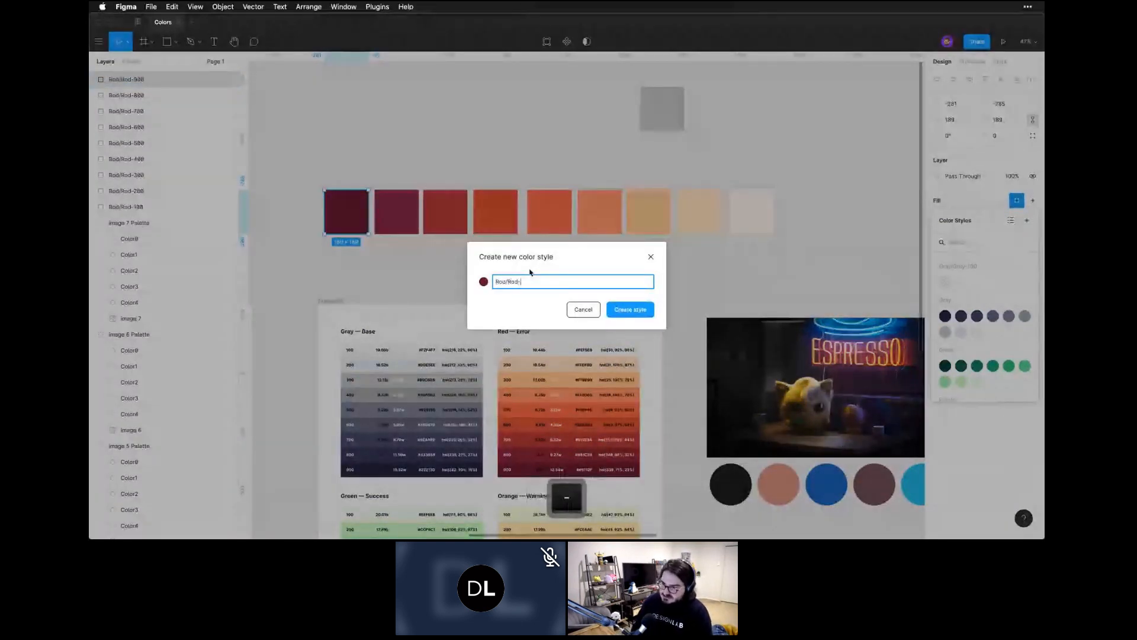
{"action": "type", "text": "900"}
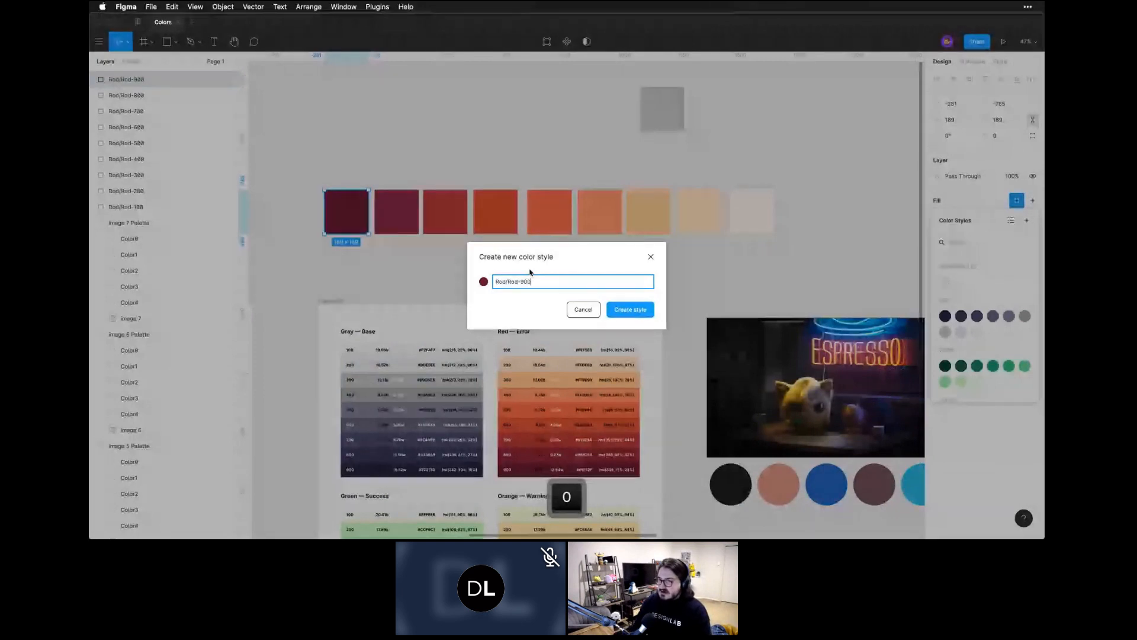
{"action": "key", "text": "Escape"}
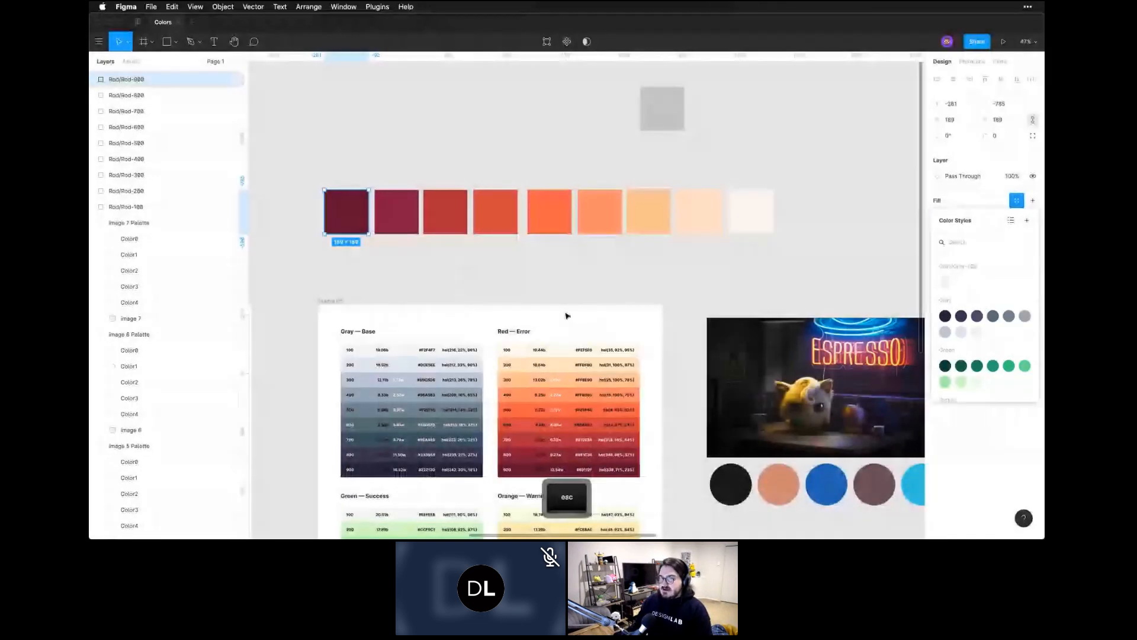
{"action": "key", "text": "Escape"}
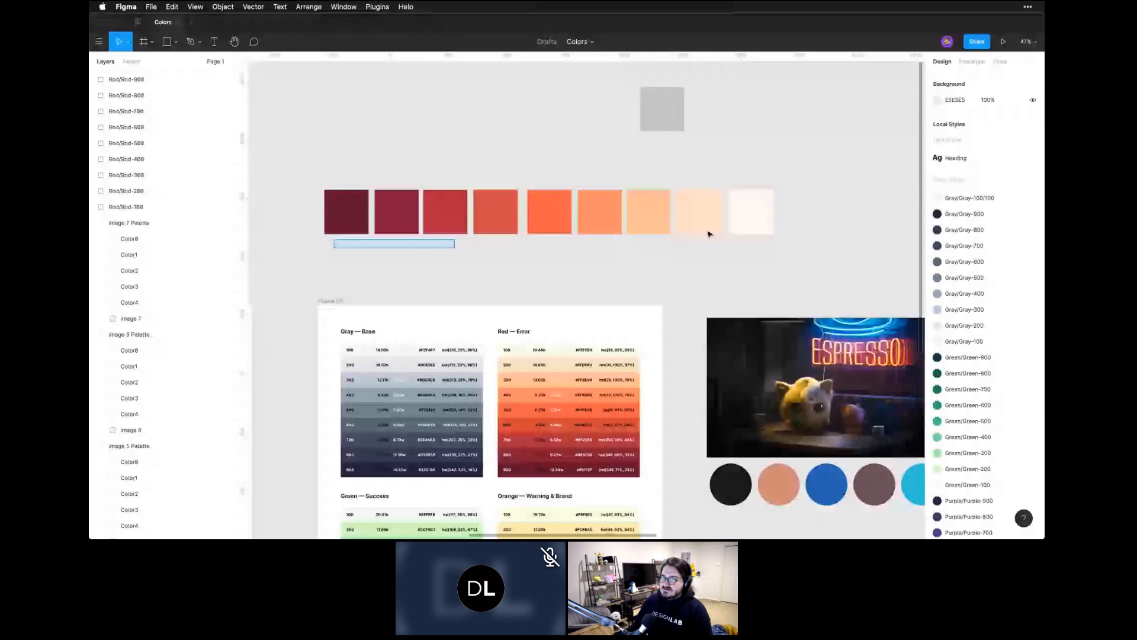
Select the nine renamed squares and generate color styles from them with the Styler plugin
{"action": "left_click_drag", "start_coordinate": [709, 234], "coordinate": [749, 222]}
{"action": "left_click", "coordinate": [377, 7]}
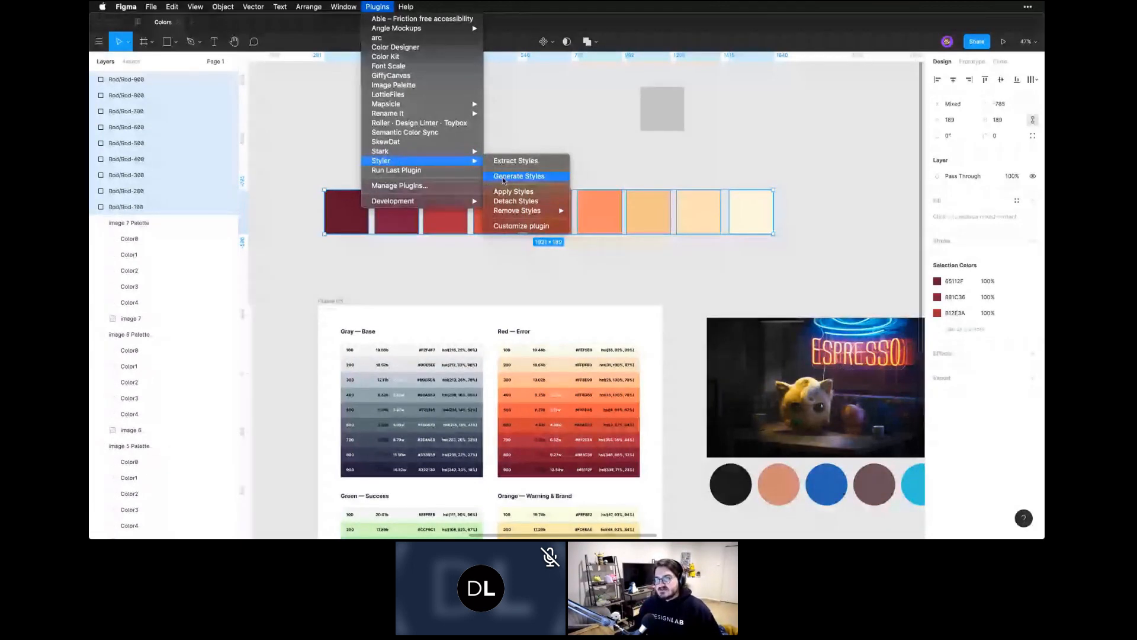
{"action": "left_click", "coordinate": [503, 177]}
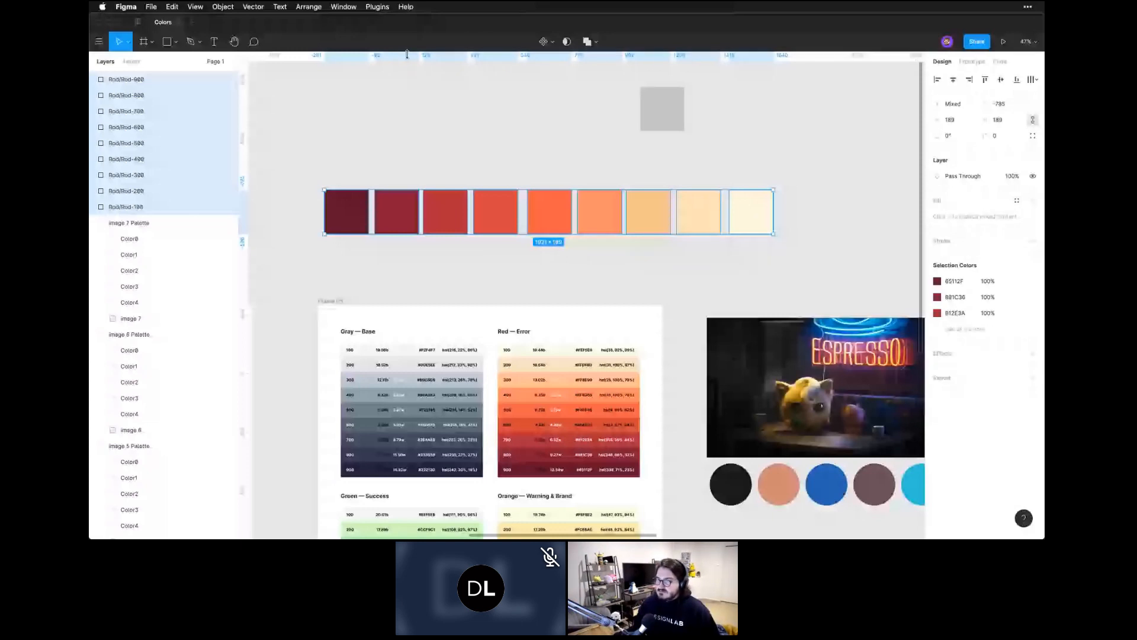
{"action": "left_click", "coordinate": [377, 6]}
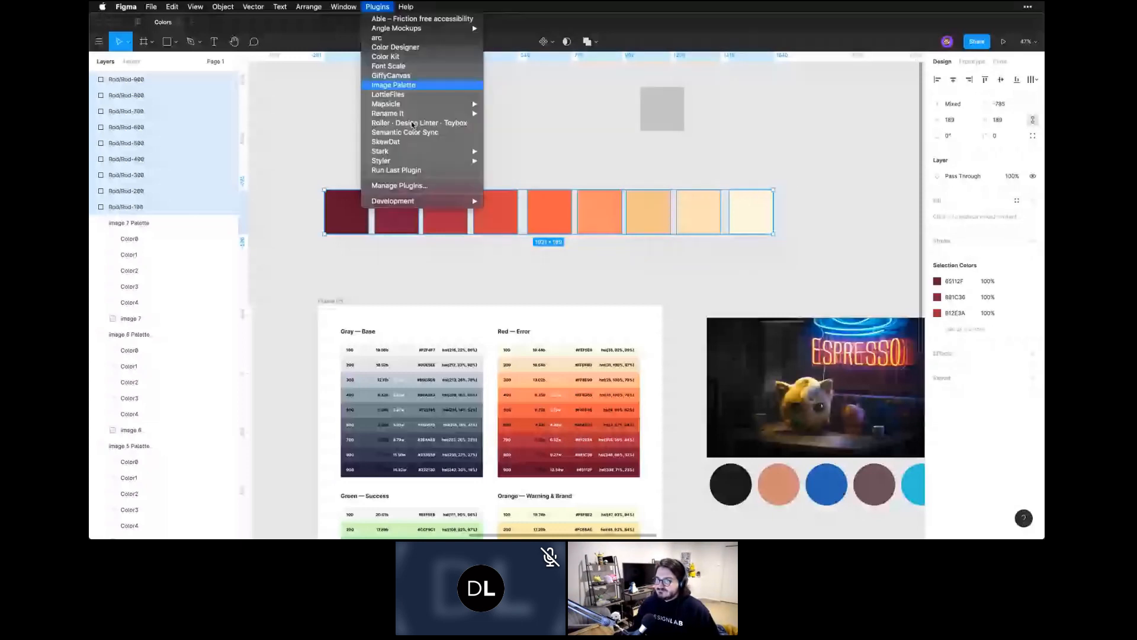
{"action": "mouse_move", "coordinate": [407, 117]}
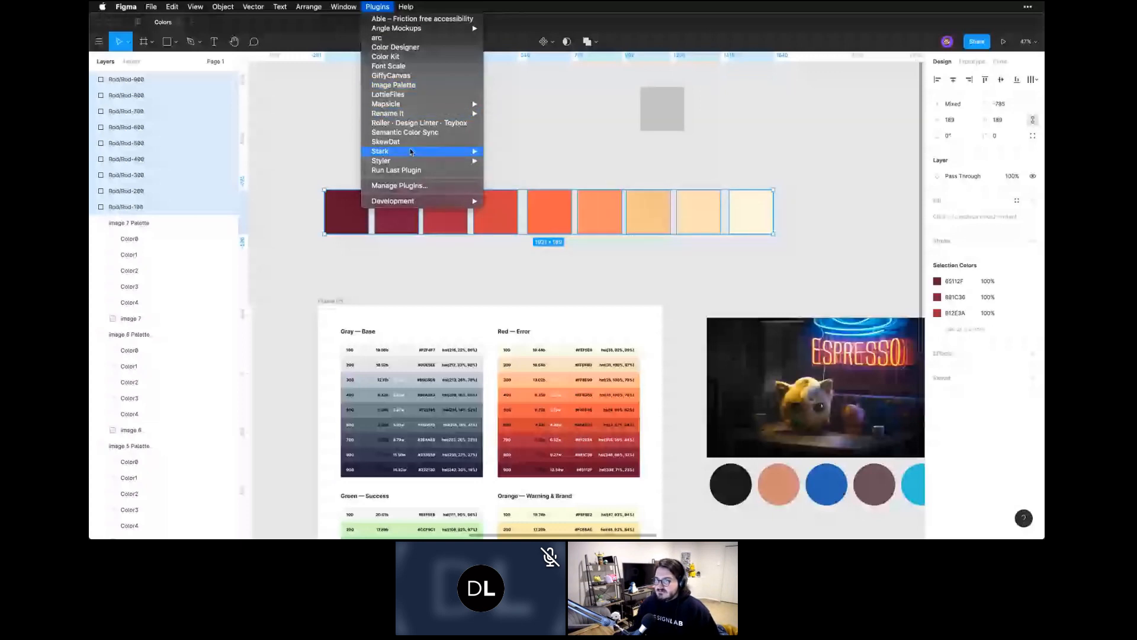
{"action": "left_click", "coordinate": [514, 182]}
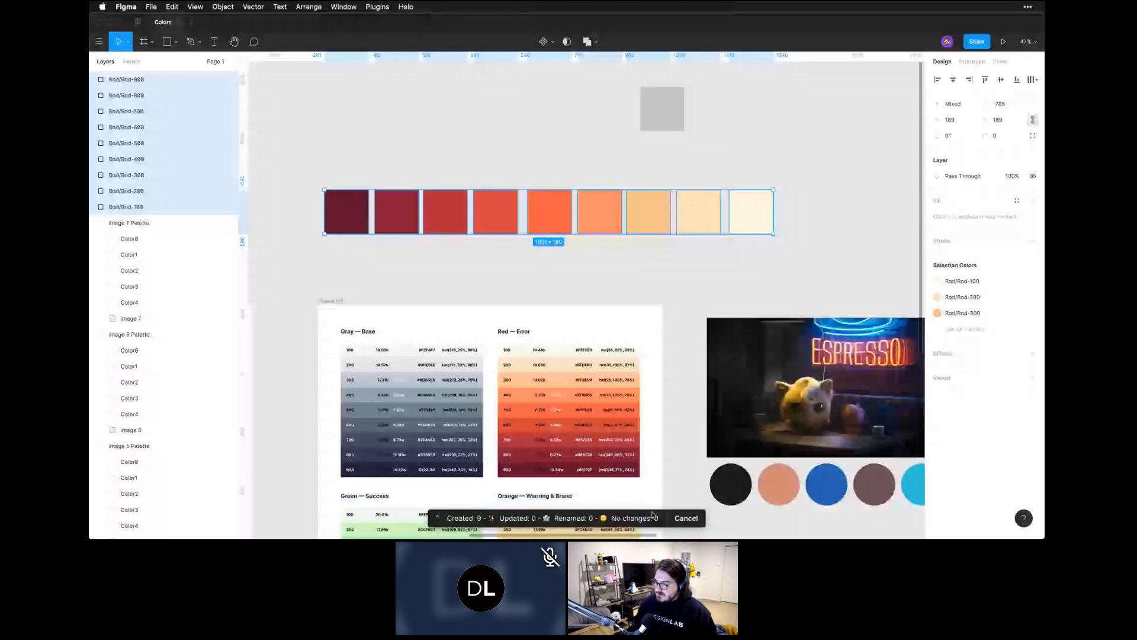
Review all the selection's colors and look through the file's local color styles for the Rod entries
{"action": "left_click", "coordinate": [953, 329]}
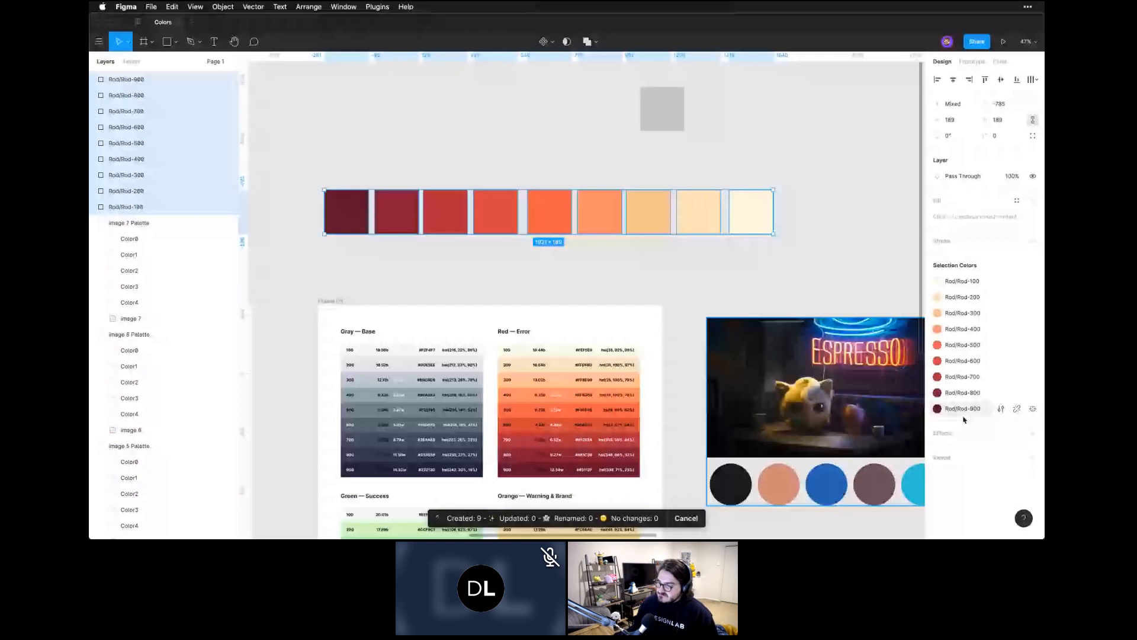
{"action": "key", "text": "Escape"}
{"action": "scroll", "coordinate": [976, 357], "scroll_direction": "down", "scroll_amount": 8}
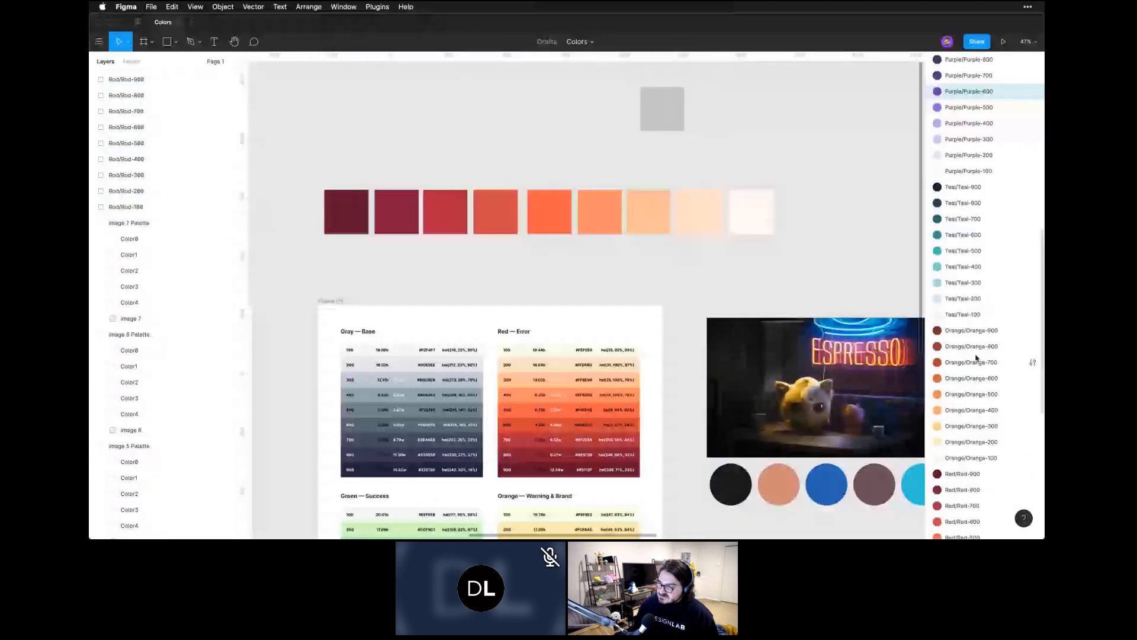
{"action": "scroll", "coordinate": [977, 357], "scroll_direction": "down", "scroll_amount": 5}
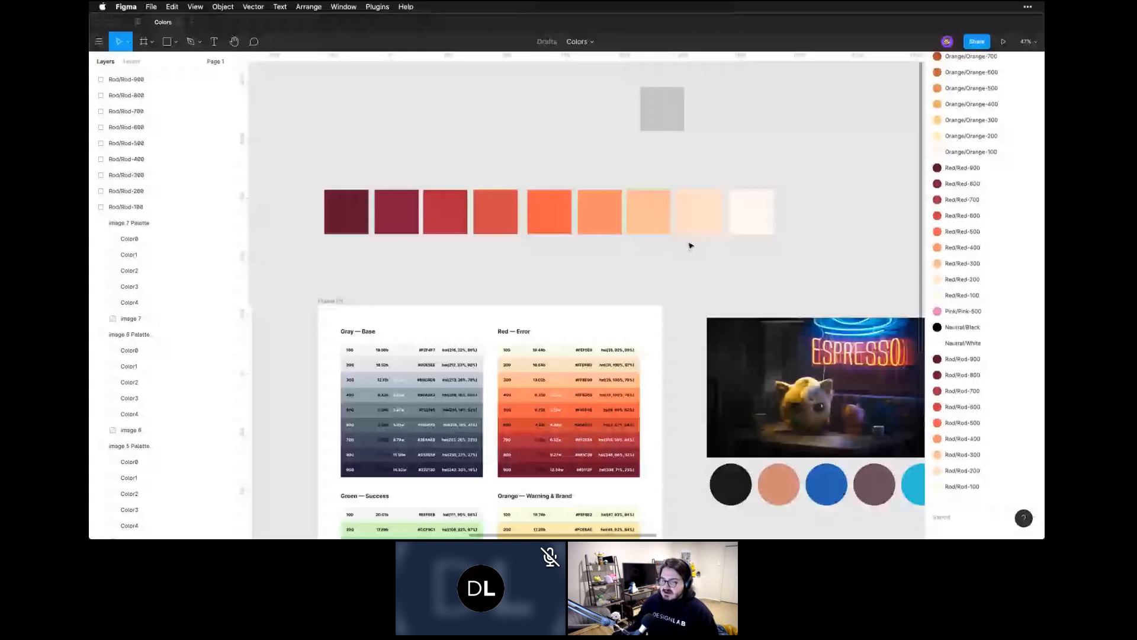
Switch to the Scale color generator in Chrome and set darkness to 71% and dark colors saturation to -85%
{"action": "mouse_move", "coordinate": [407, 522]}
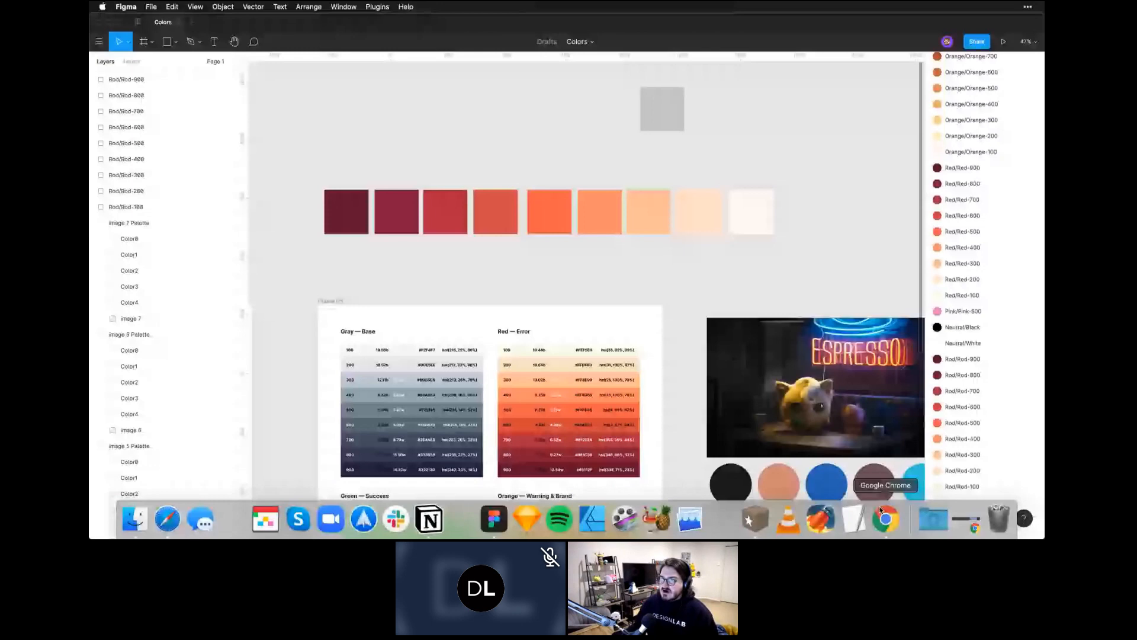
{"action": "left_click", "coordinate": [885, 518]}
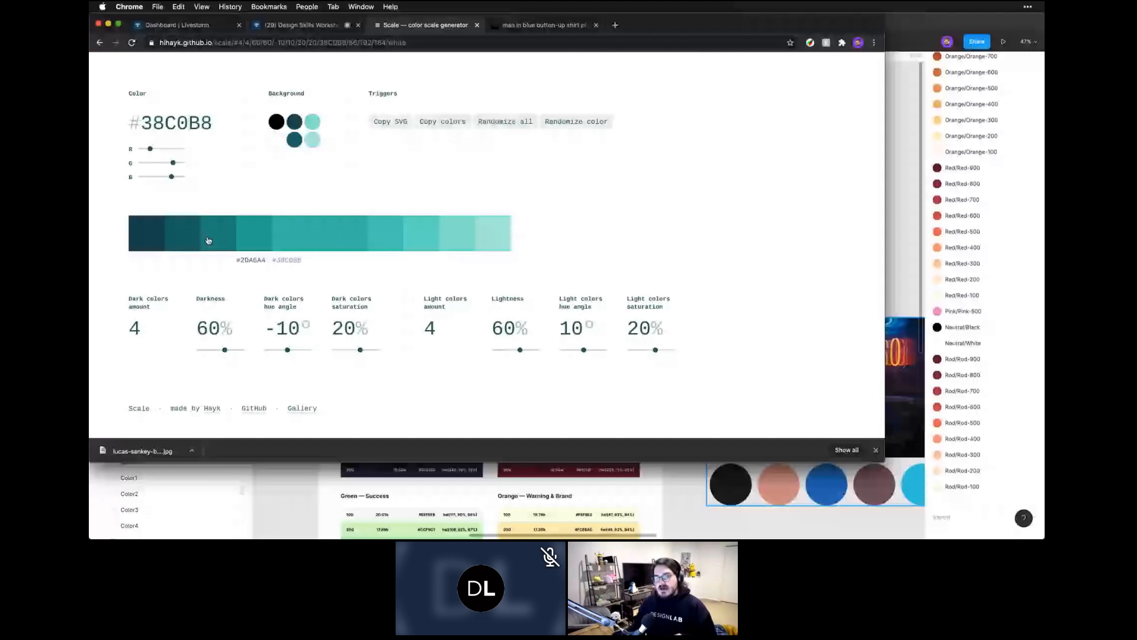
{"action": "left_click_drag", "start_coordinate": [224, 350], "coordinate": [230, 351]}
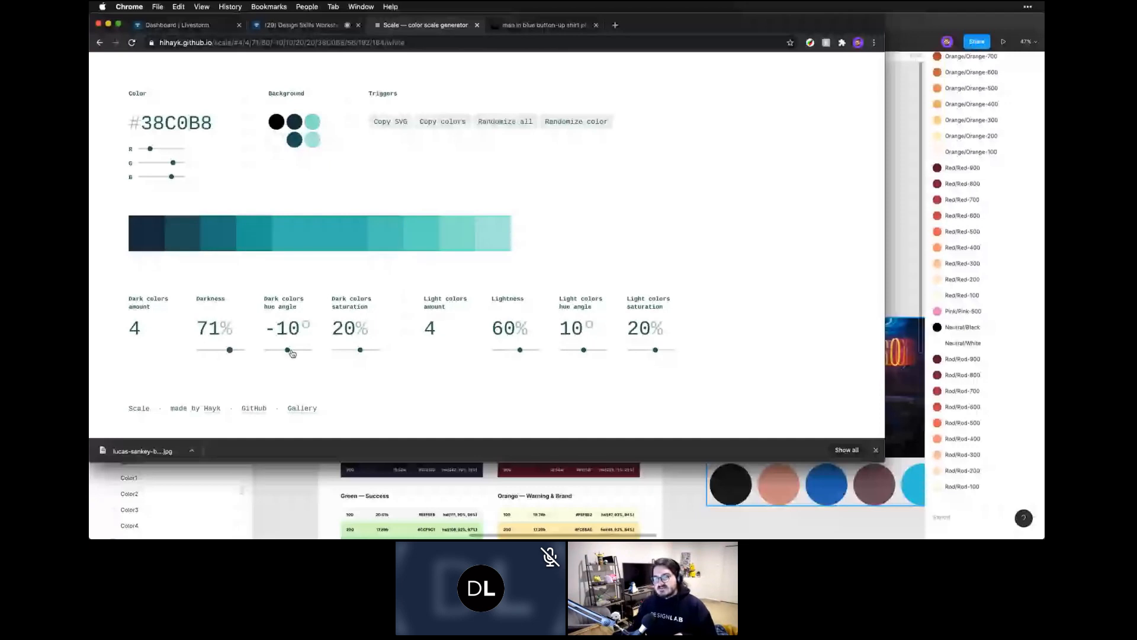
{"action": "left_click_drag", "start_coordinate": [360, 350], "coordinate": [338, 351]}
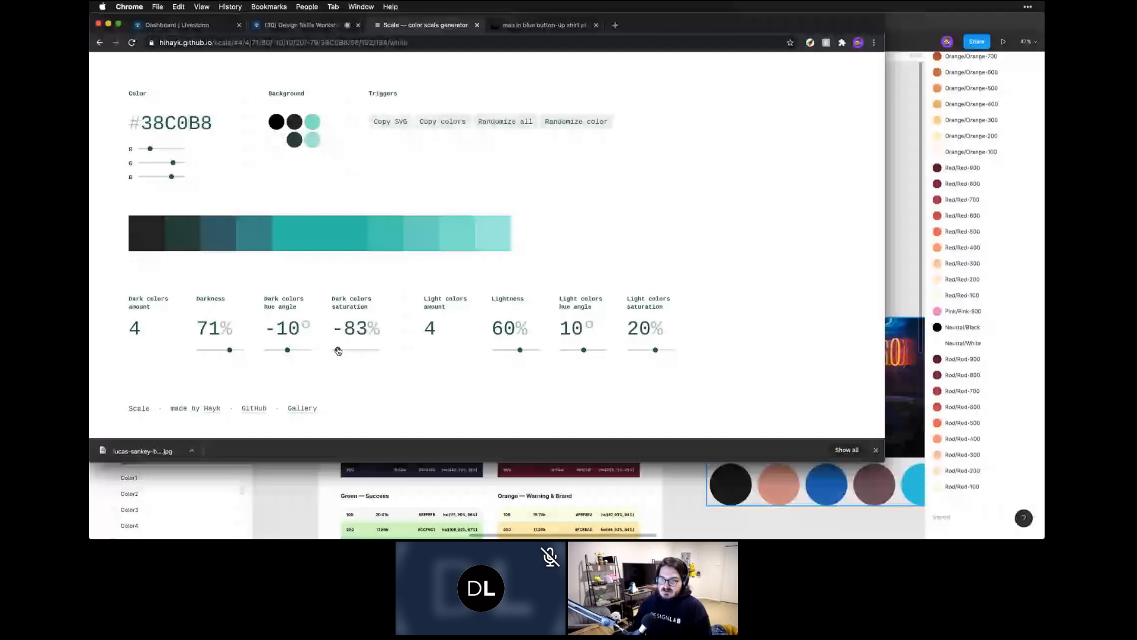
{"action": "left_click_drag", "start_coordinate": [339, 351], "coordinate": [336, 350]}
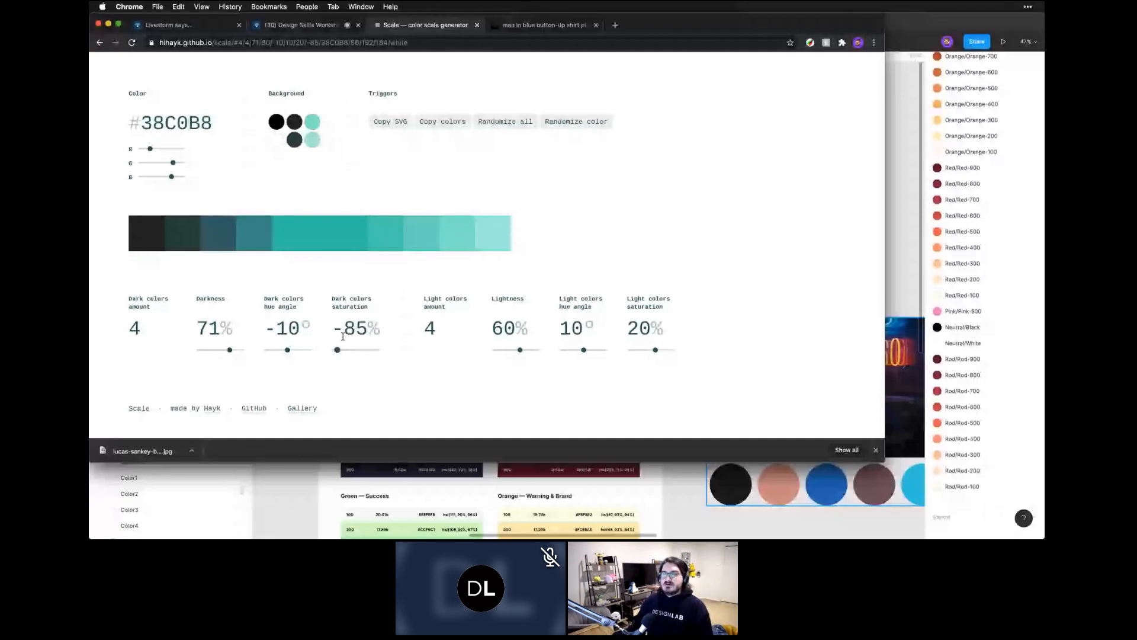
Copy the teal scale as SVG, paste it into the Figma file, and select the pasted frame's topmost vector layer
{"action": "left_click", "coordinate": [390, 121]}
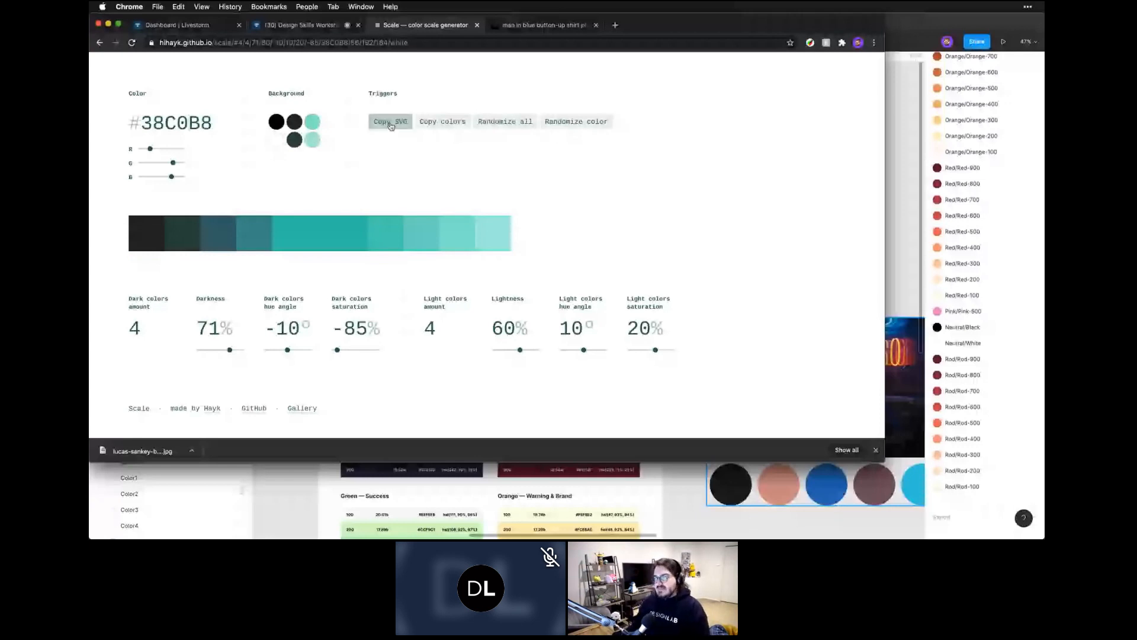
{"action": "left_click", "coordinate": [894, 227]}
{"action": "key", "text": "super+v"}
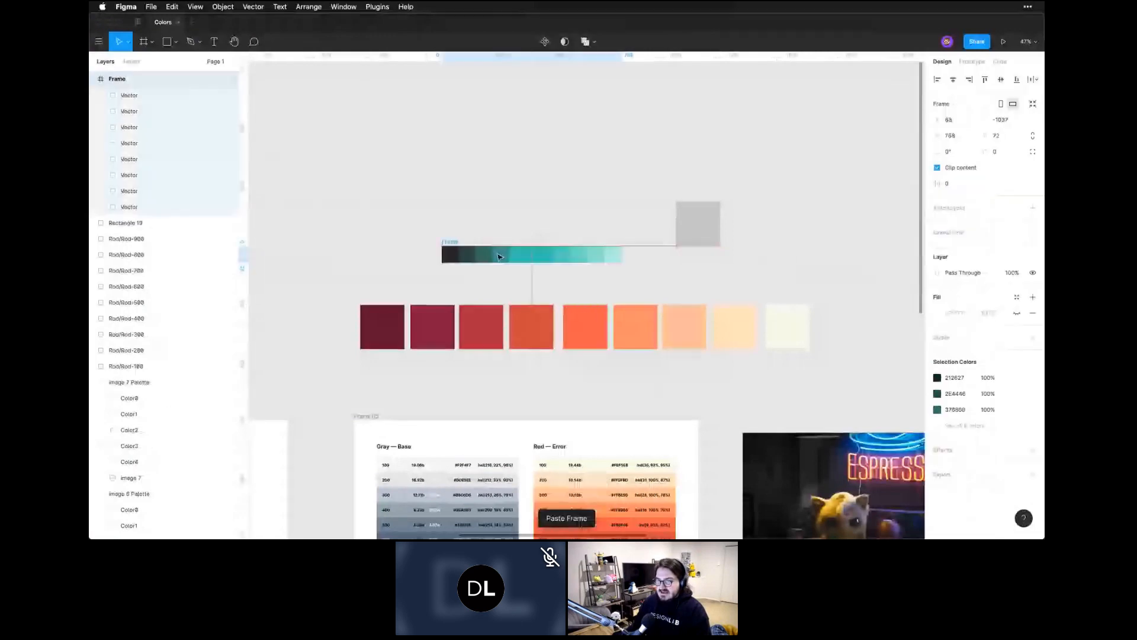
{"action": "left_click", "coordinate": [146, 98]}
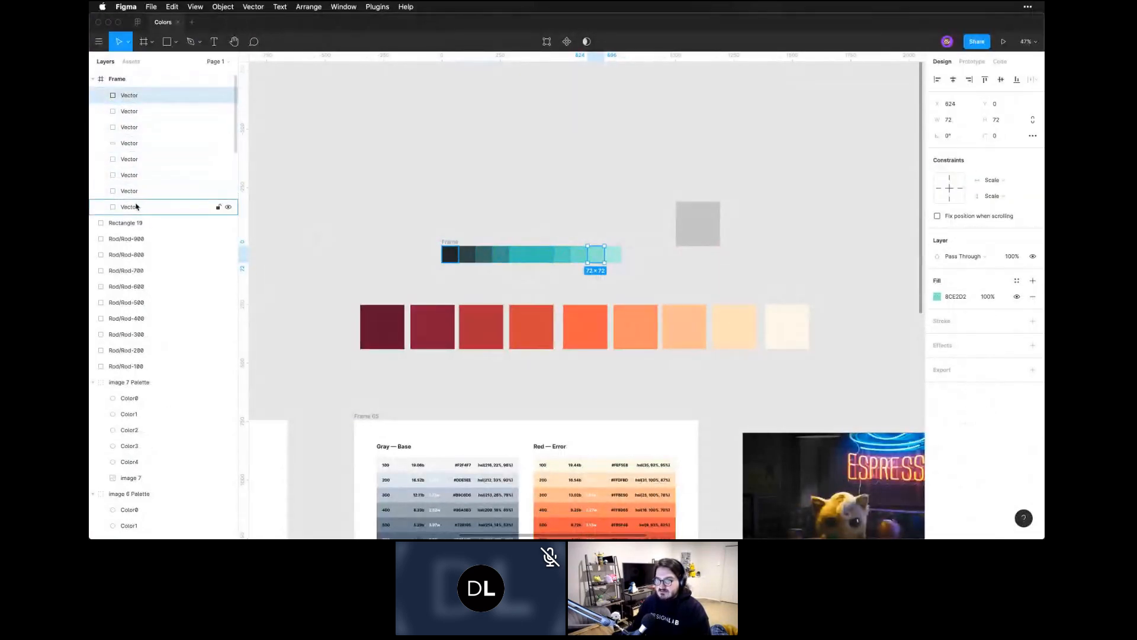
Select all nine vector layers in the pasted teal frame and start Rename It's Rename Selected Layers command
{"action": "left_click", "coordinate": [137, 206]}
{"action": "left_click", "coordinate": [147, 101]}
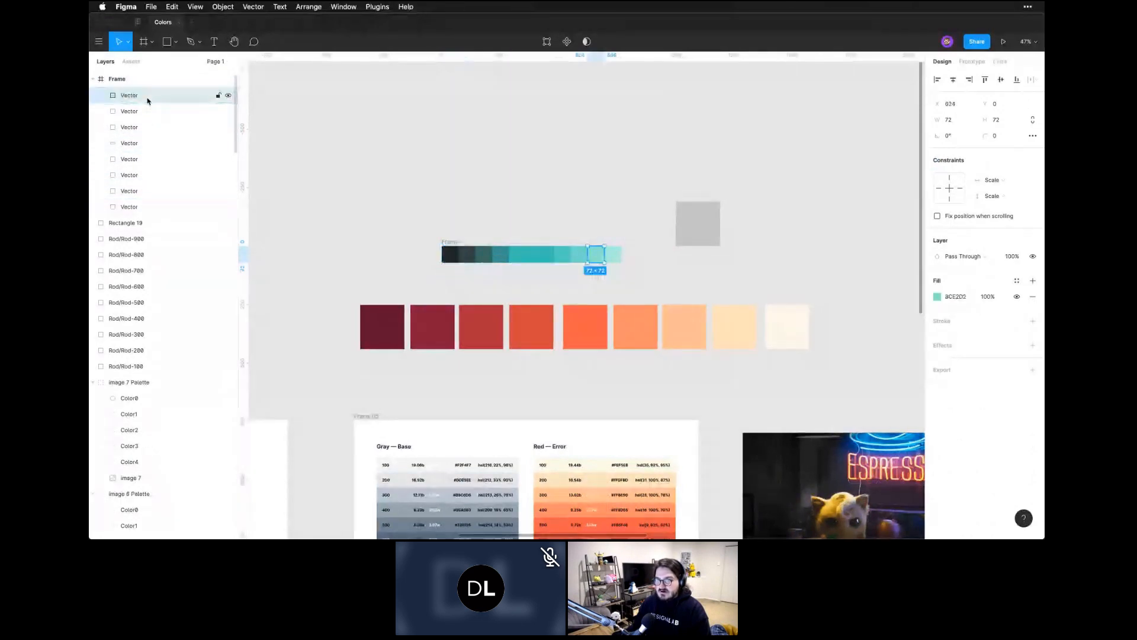
{"action": "left_click", "coordinate": [145, 212]}
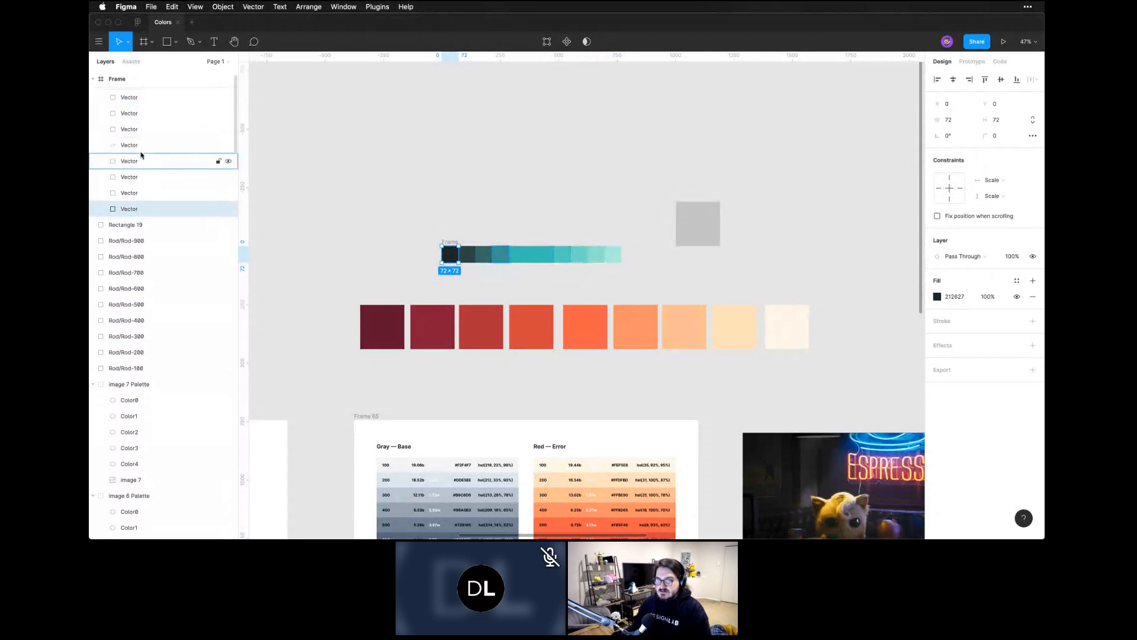
{"action": "scroll", "coordinate": [142, 153], "scroll_direction": "up", "scroll_amount": 1}
{"action": "left_click", "coordinate": [145, 95], "text": "shift"}
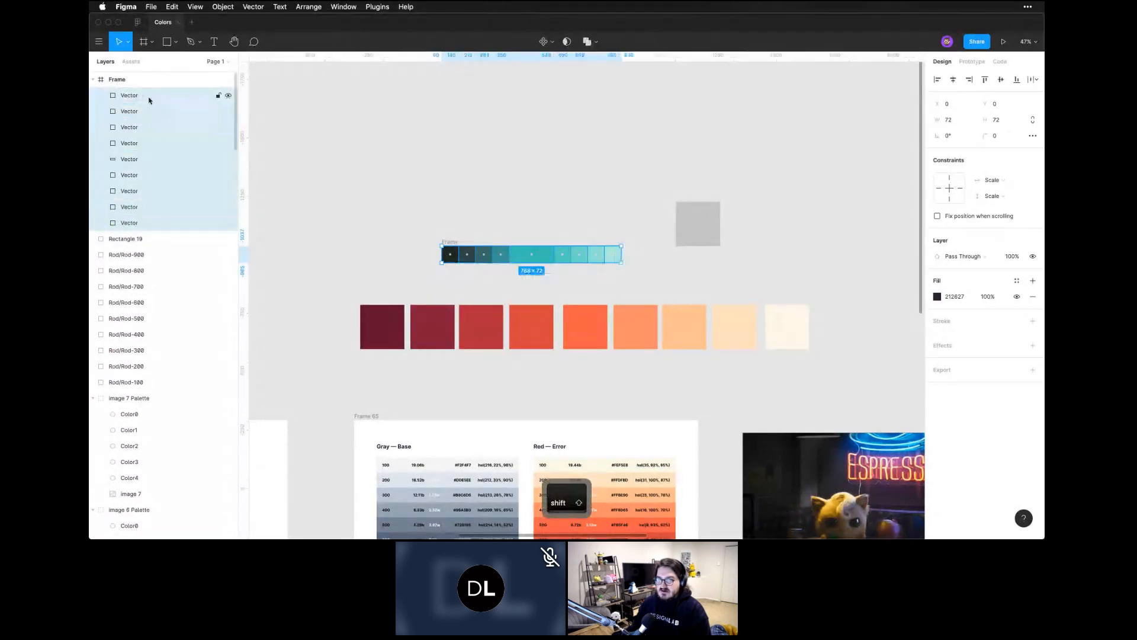
{"action": "left_click", "coordinate": [377, 6]}
{"action": "mouse_move", "coordinate": [414, 113]}
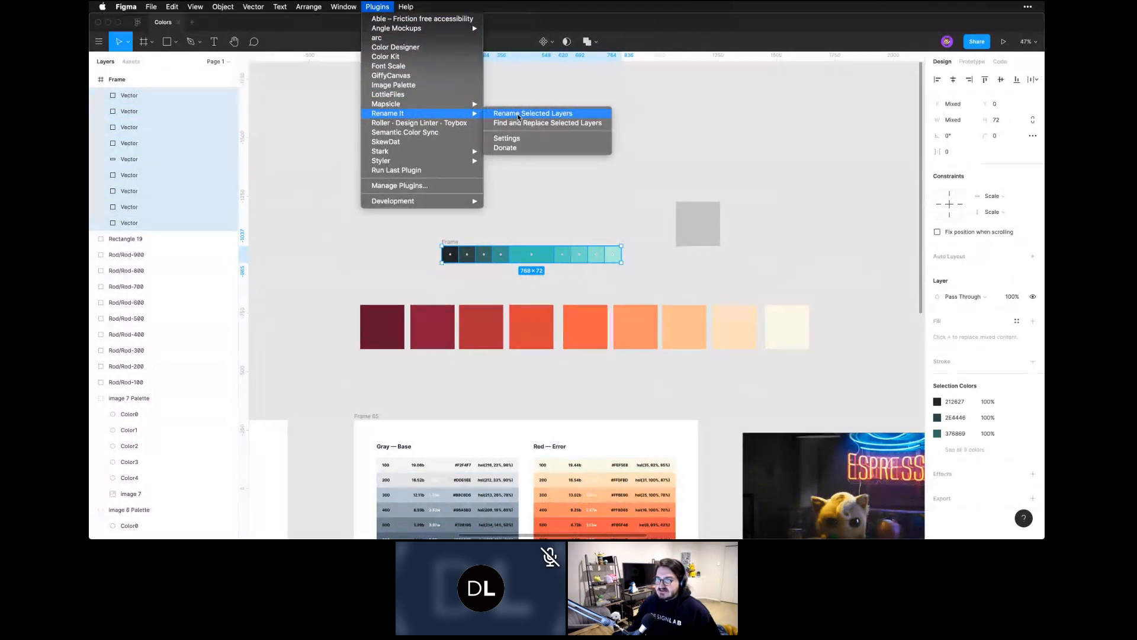
{"action": "left_click", "coordinate": [517, 117]}
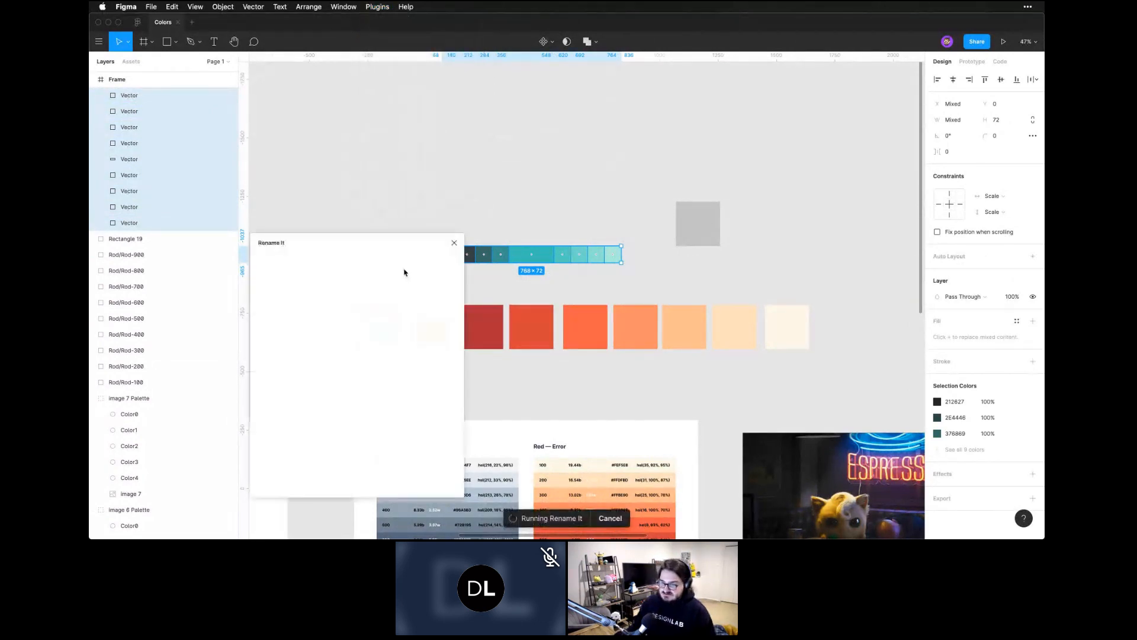
{"action": "type", "text": "Green"}
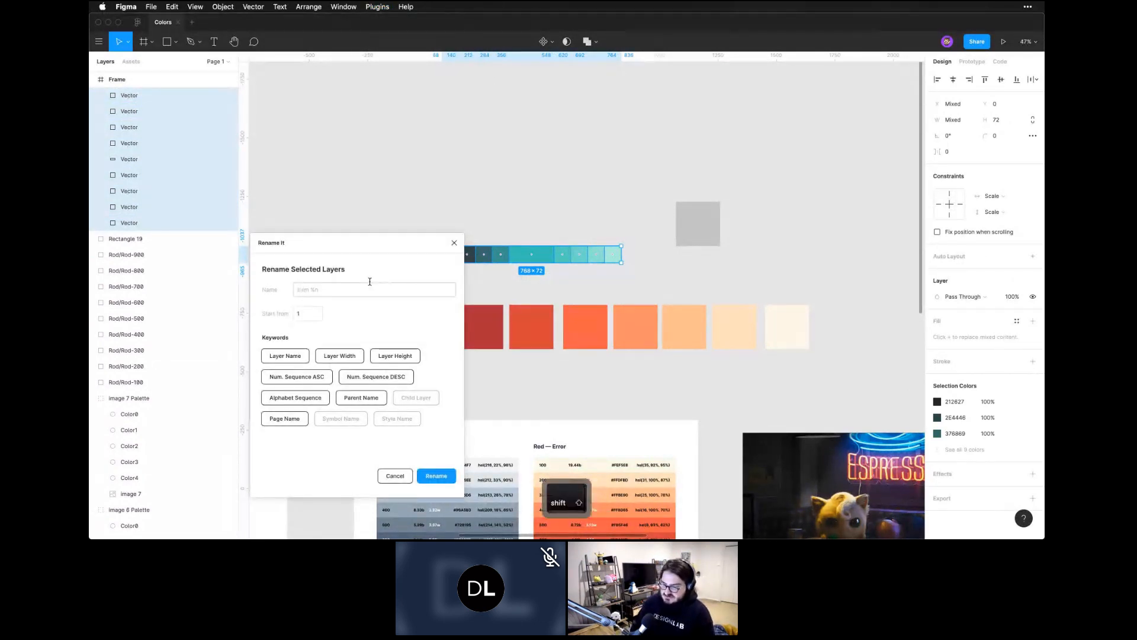
{"action": "type", "text": "/"}
{"action": "key", "text": "BackSpace"}
{"action": "key", "text": "BackSpace"}
{"action": "key", "text": "BackSpace"}
{"action": "key", "text": "BackSpace"}
{"action": "key", "text": "BackSpace"}
{"action": "key", "text": "BackSpace"}
Rename the selected layers with the pattern Teal/Teal-%n00, using a descending number sequence starting from 1
{"action": "type", "text": "TR"}
{"action": "key", "text": "BackSpace"}
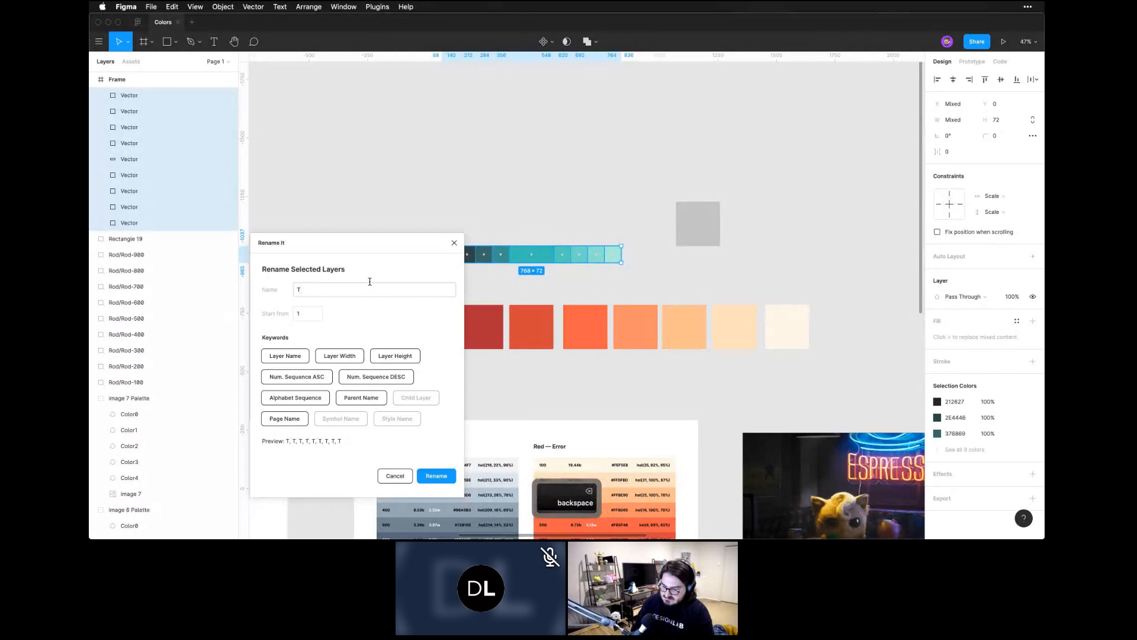
{"action": "type", "text": "eal/Teal"}
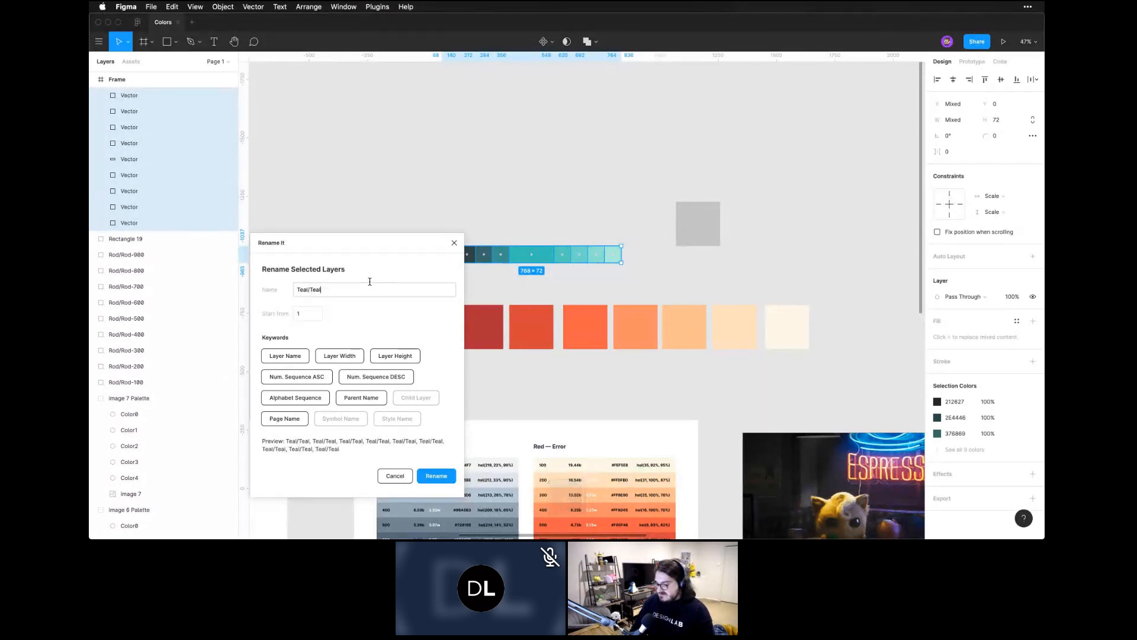
{"action": "type", "text": "-"}
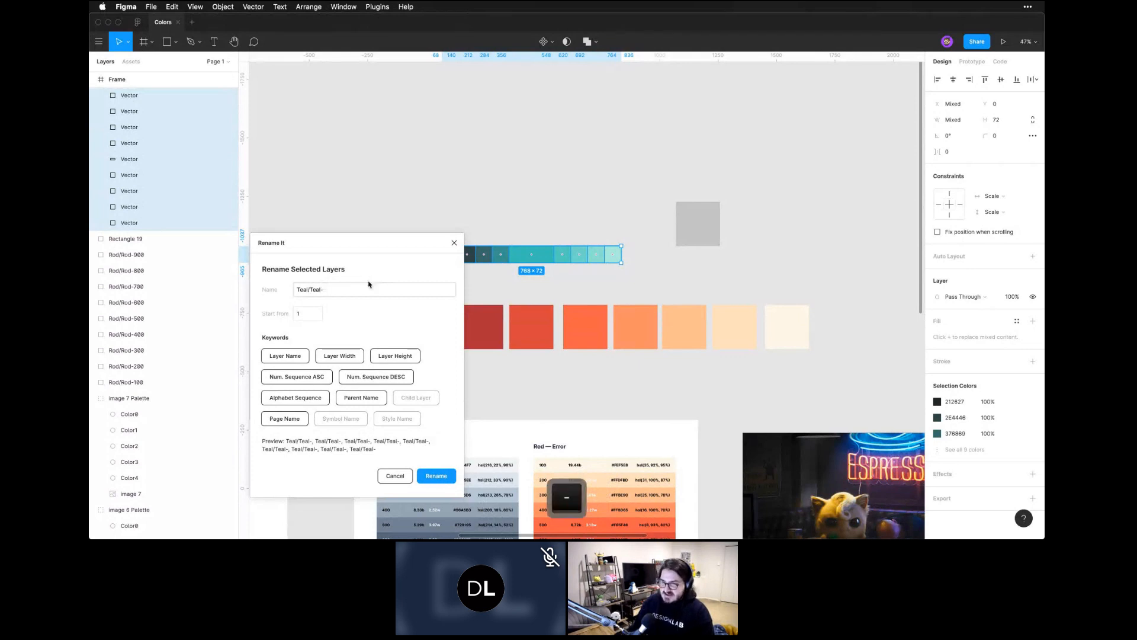
{"action": "left_click", "coordinate": [367, 379]}
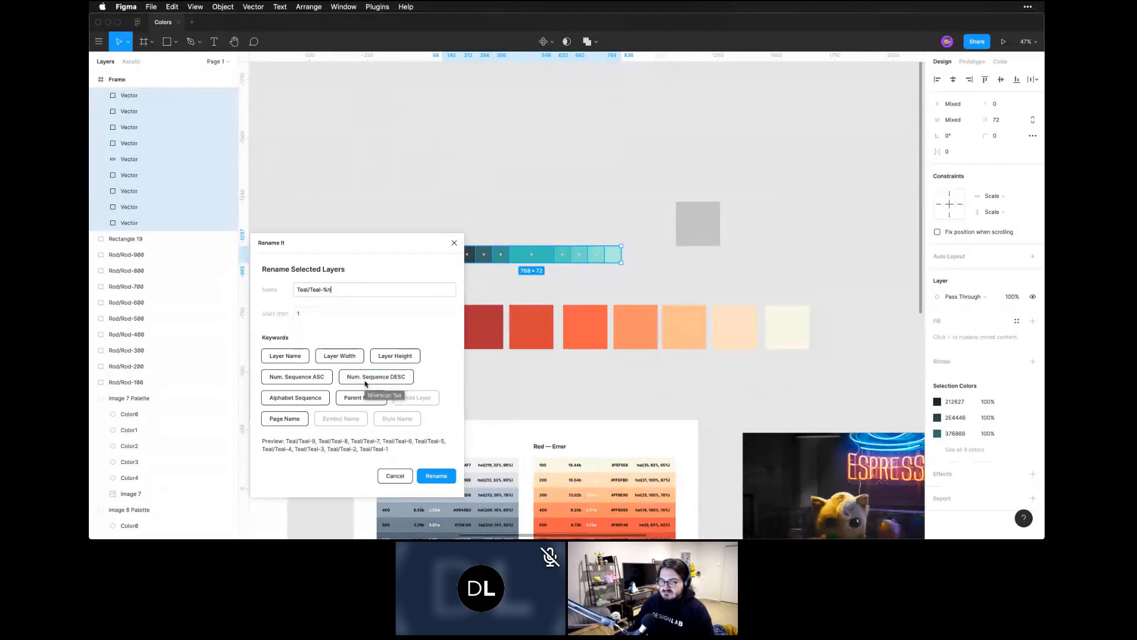
{"action": "type", "text": "00"}
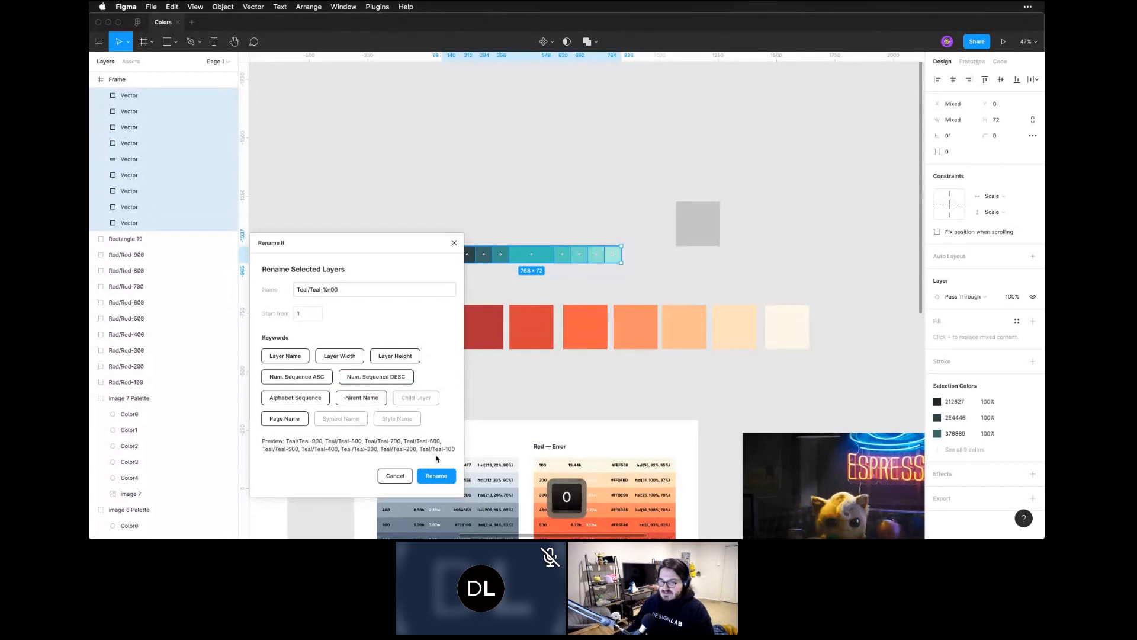
{"action": "left_click", "coordinate": [436, 475]}
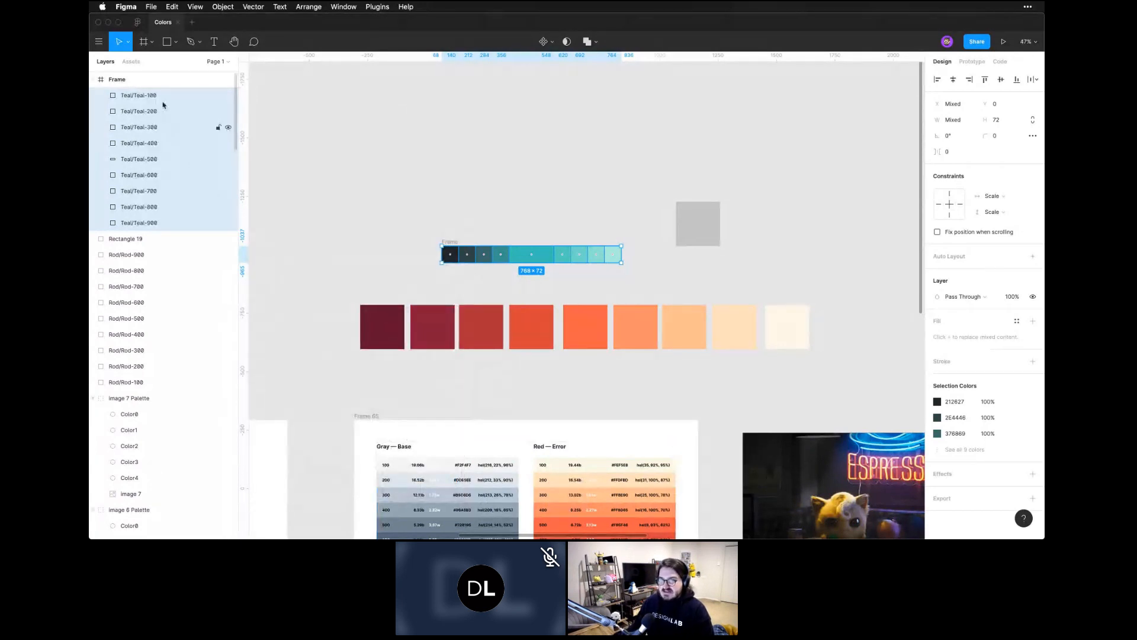
Check which renamed layers the darkest and lightest swatches of the teal scale belong to
{"action": "left_click", "coordinate": [435, 232]}
{"action": "left_click", "coordinate": [456, 256]}
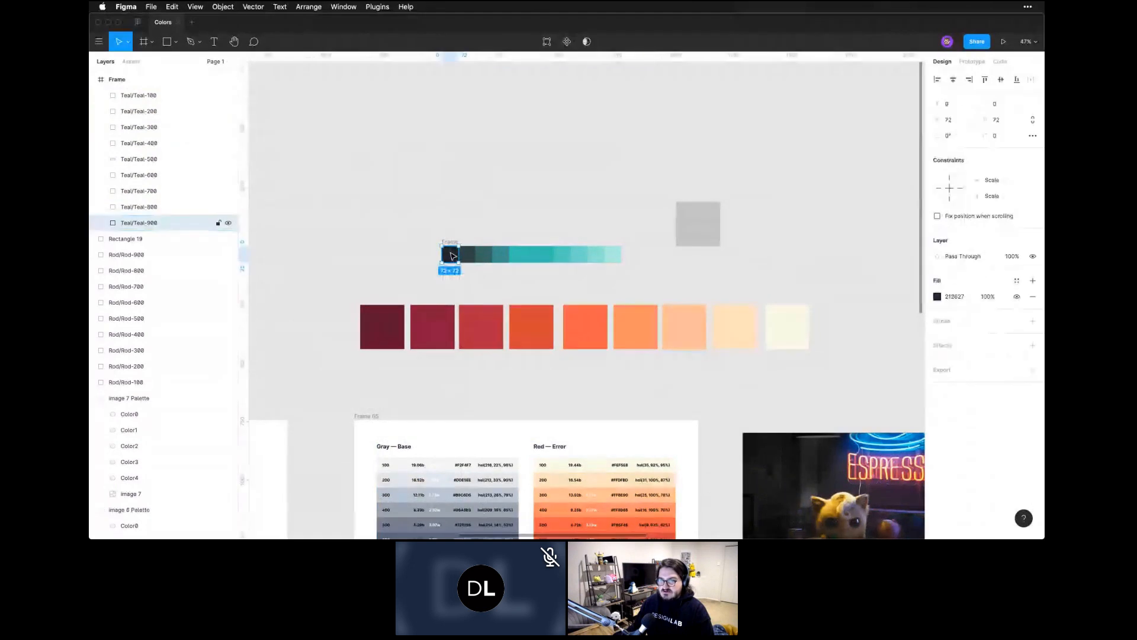
{"action": "left_click", "coordinate": [612, 254]}
{"action": "left_click", "coordinate": [583, 241]}
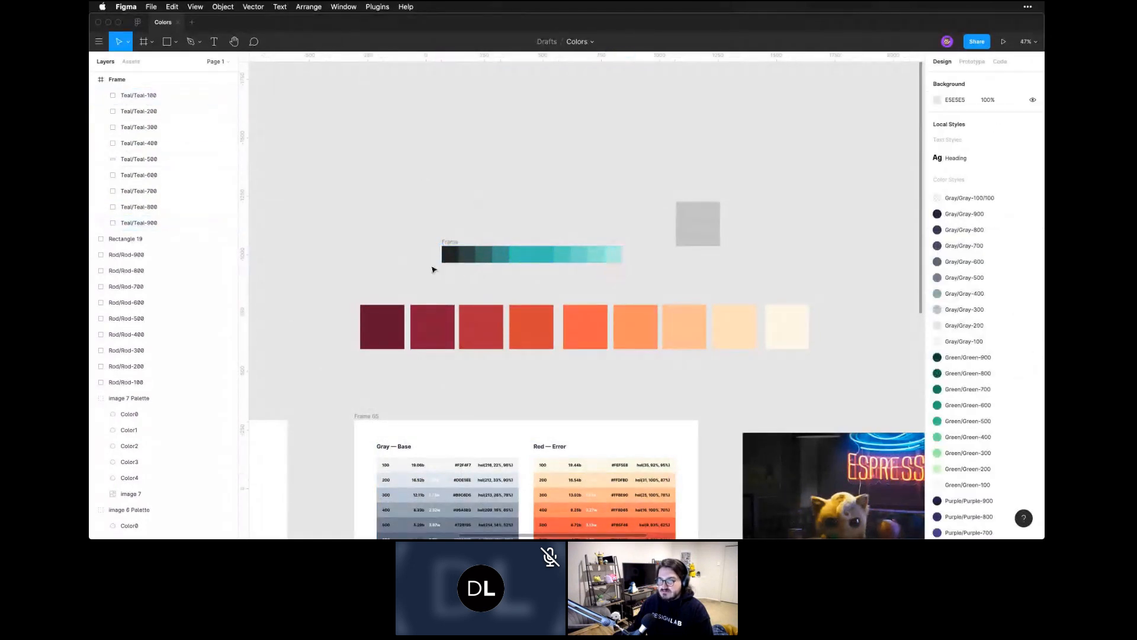
Select layers Teal/Teal-100 through Teal/Teal-900 and generate color styles from them with Styler
{"action": "left_click", "coordinate": [138, 95]}
{"action": "left_click", "coordinate": [154, 222], "text": "shift"}
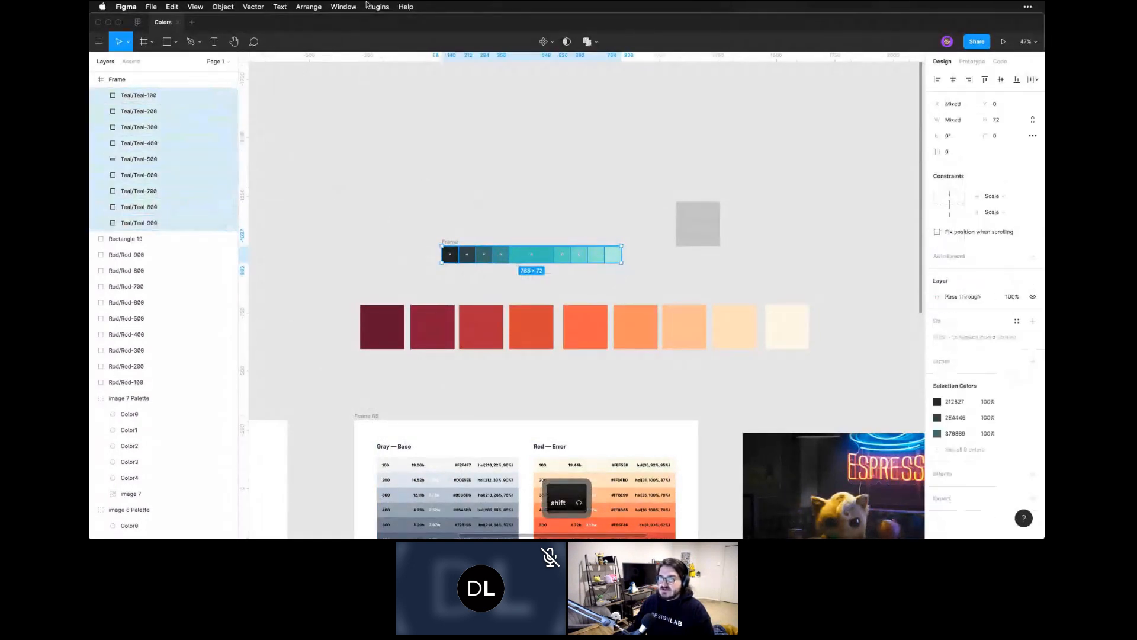
{"action": "left_click", "coordinate": [377, 6]}
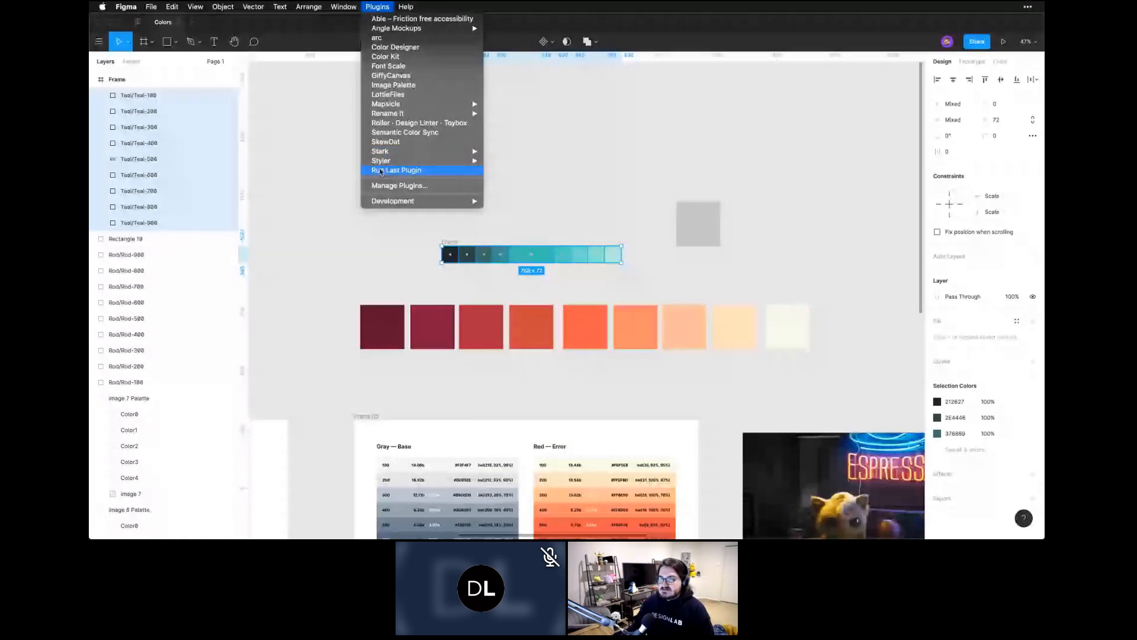
{"action": "mouse_move", "coordinate": [391, 160]}
{"action": "left_click", "coordinate": [519, 174]}
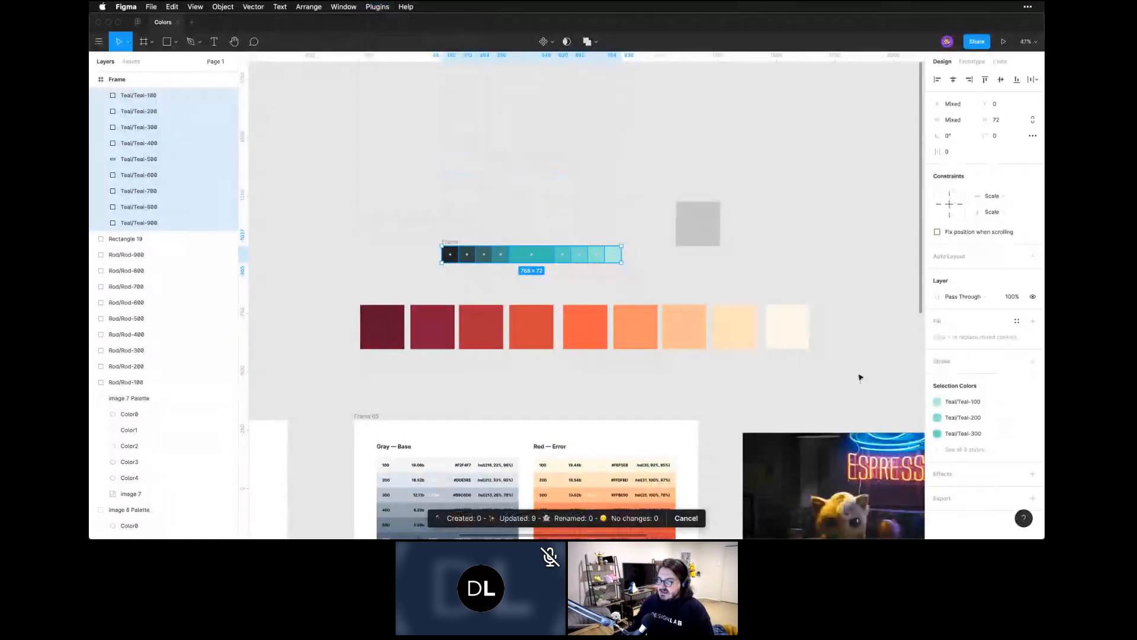
Review all the colors of the teal selection, and undo the style generation
{"action": "left_click", "coordinate": [950, 450]}
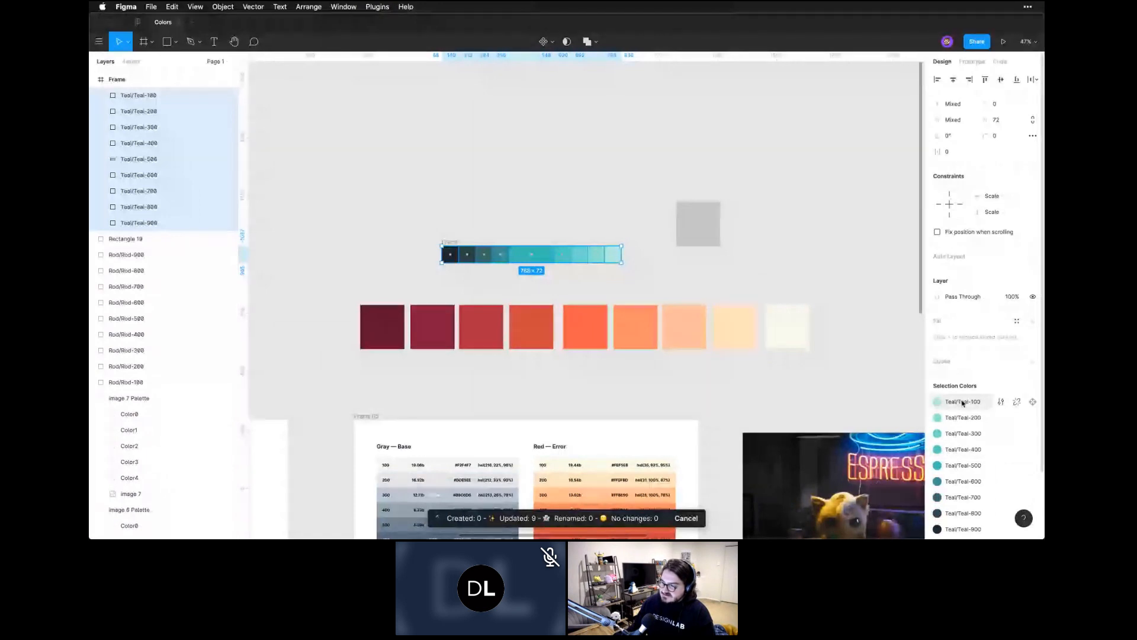
{"action": "scroll", "coordinate": [956, 462], "scroll_direction": "down", "scroll_amount": 2}
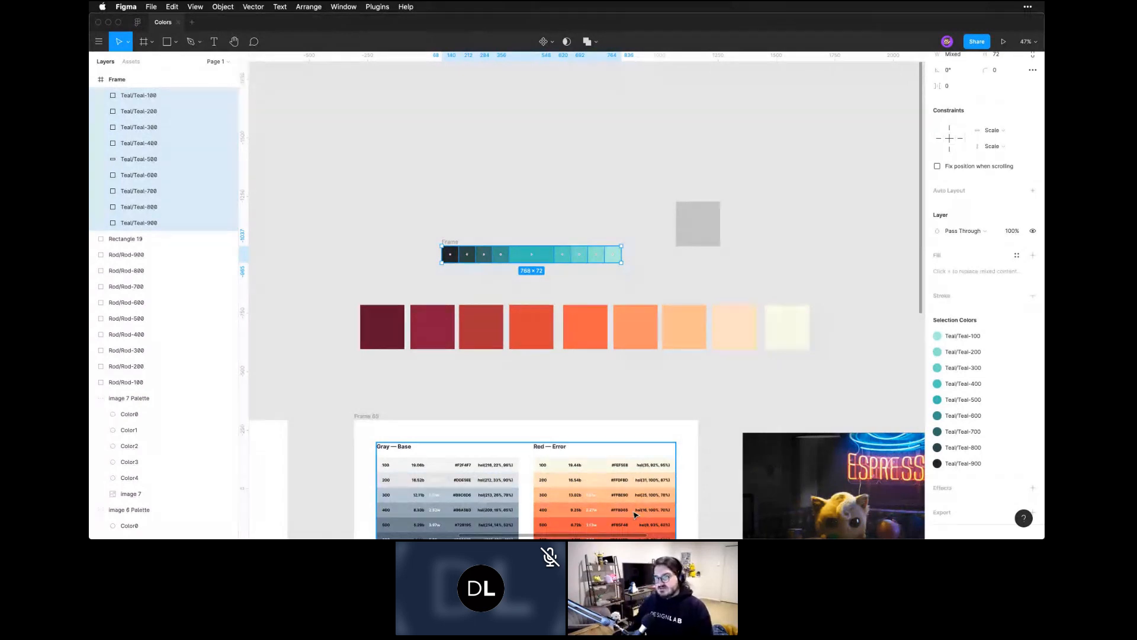
{"action": "key", "text": "super+z"}
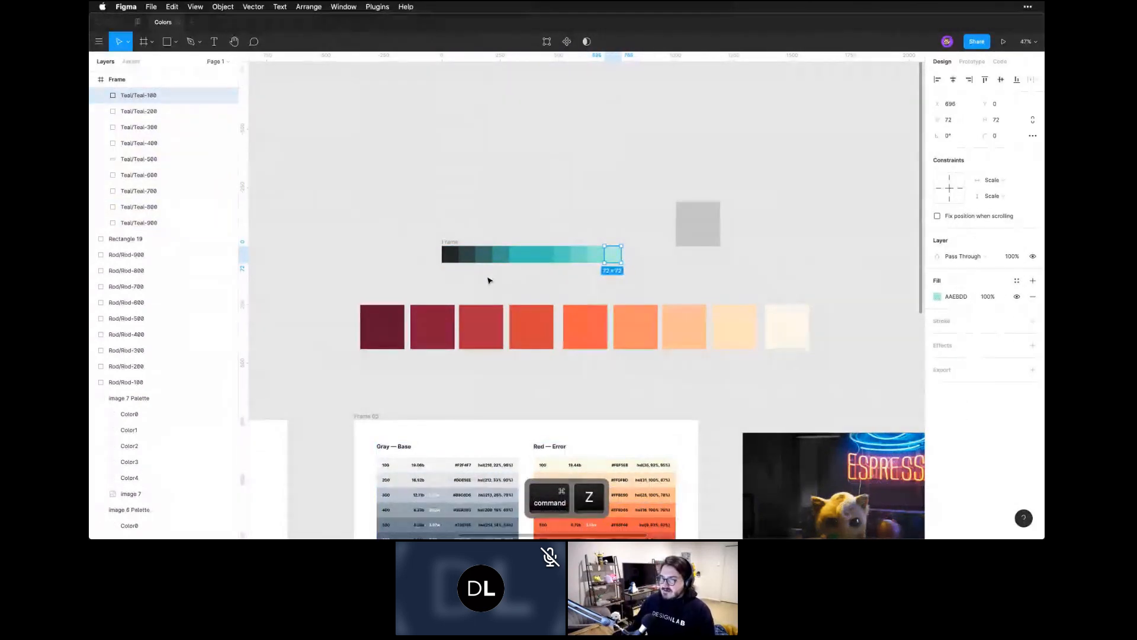
{"action": "left_click", "coordinate": [474, 280]}
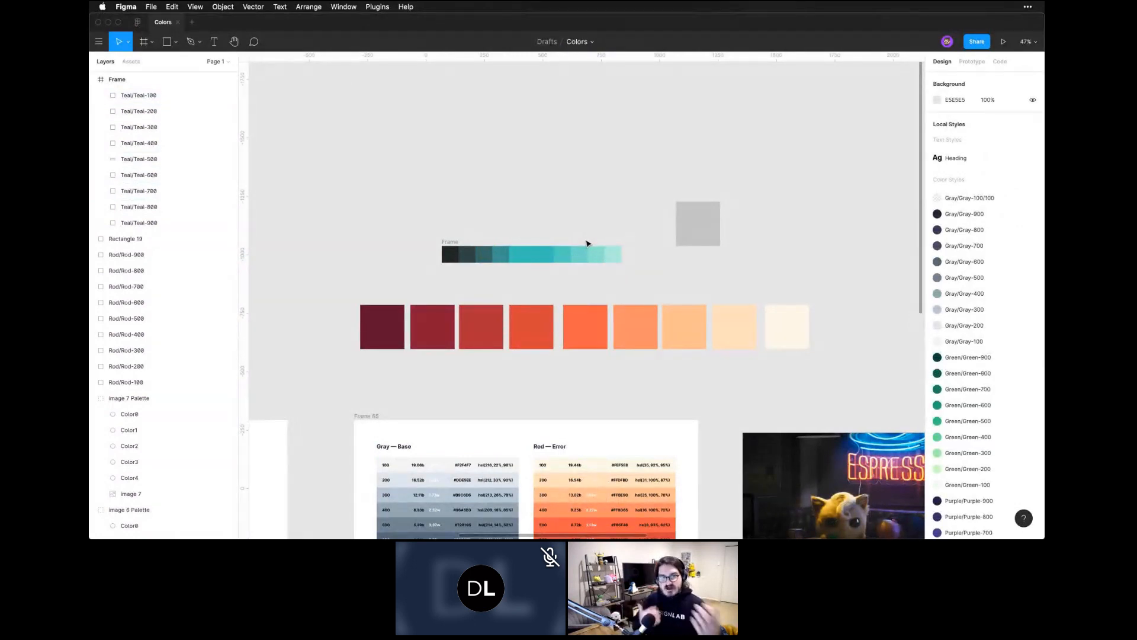
Examine the contrast values in the Gray — Base color table and look through the Stark plugin's commands
{"action": "key", "text": "space"}
{"action": "left_click_drag", "start_coordinate": [518, 200], "coordinate": [444, 223]}
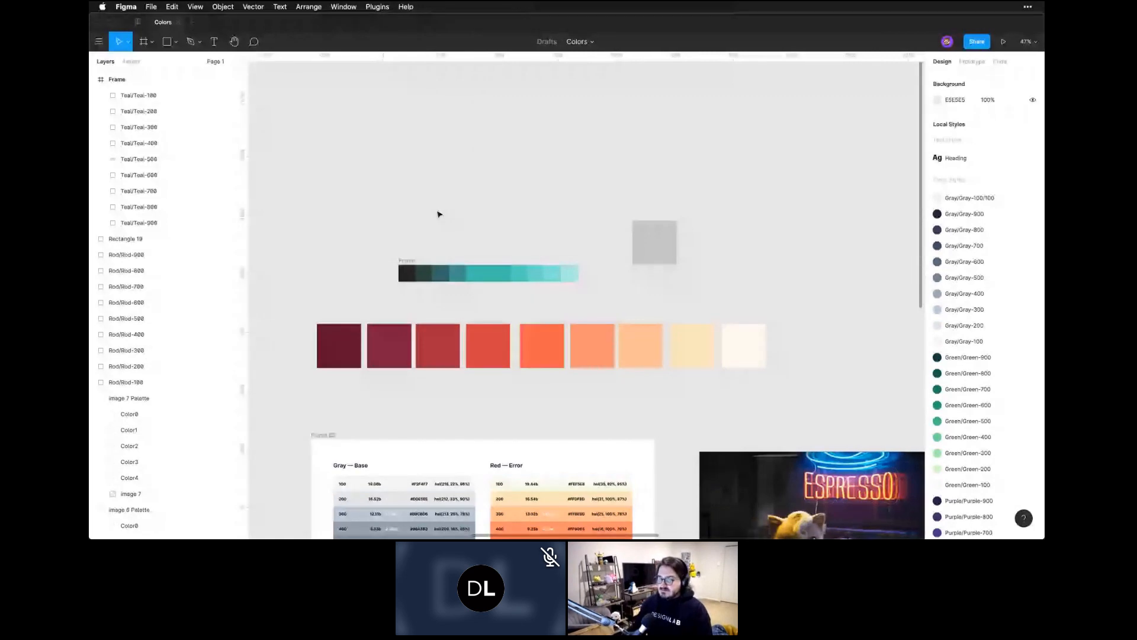
{"action": "key", "text": "space"}
{"action": "left_click_drag", "start_coordinate": [379, 490], "coordinate": [410, 290]}
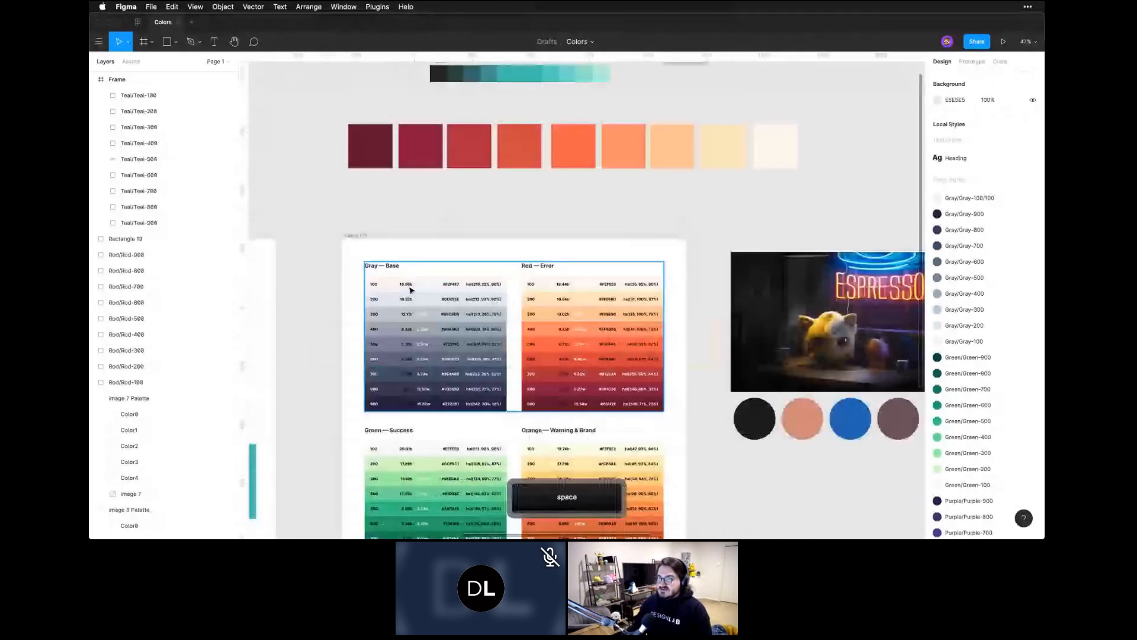
{"action": "scroll", "coordinate": [410, 290], "scroll_direction": "up", "scroll_amount": 5, "text": "ctrl"}
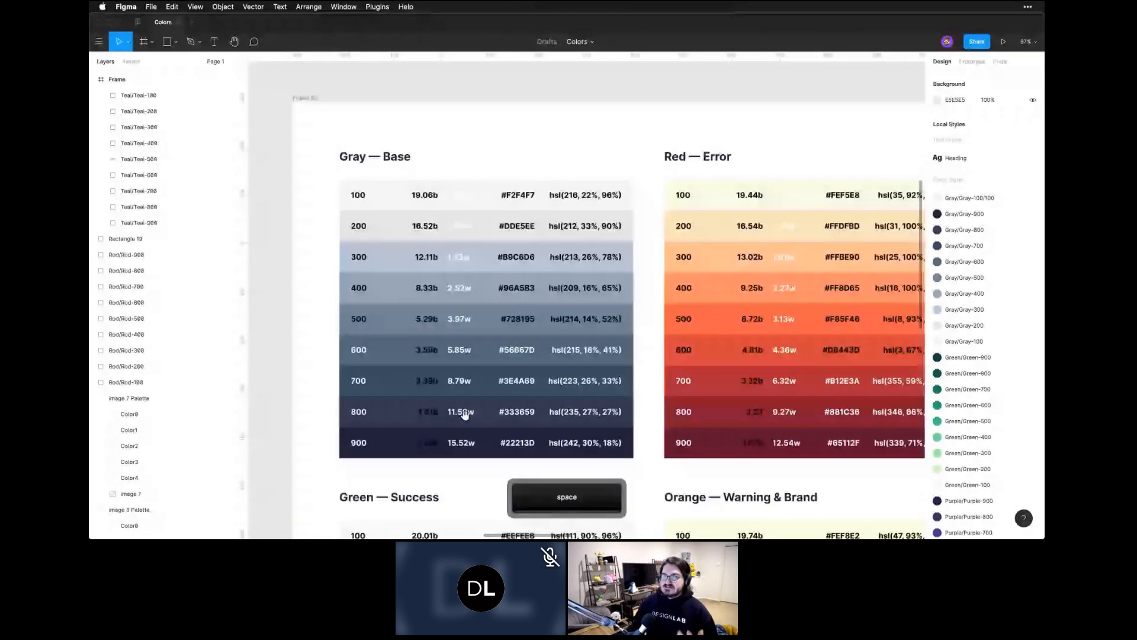
{"action": "left_click", "coordinate": [367, 7]}
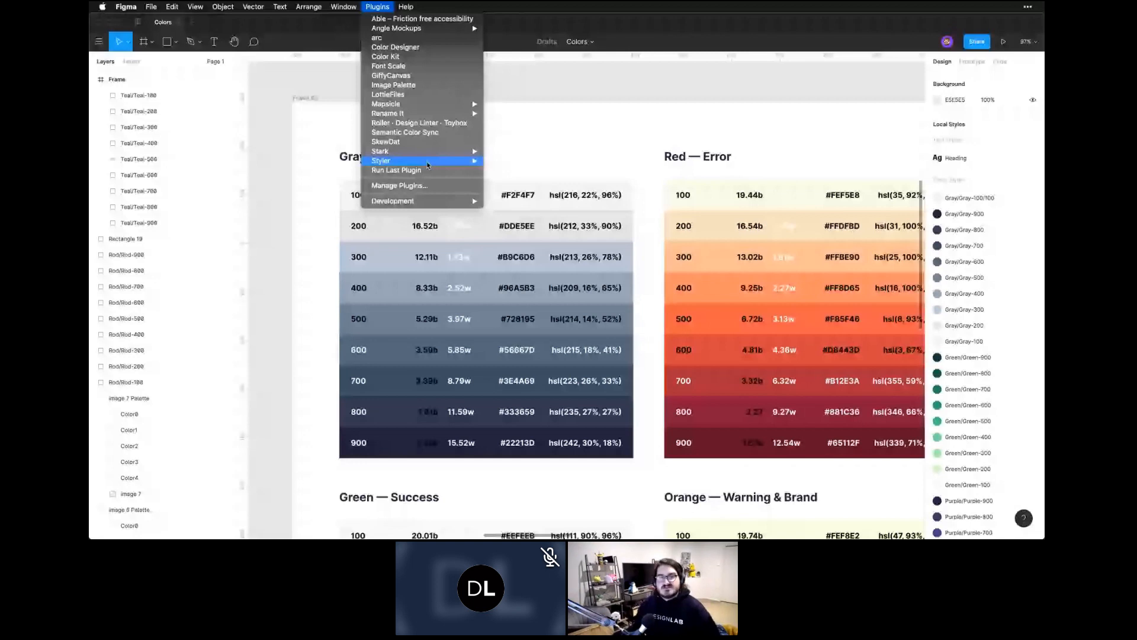
{"action": "mouse_move", "coordinate": [428, 151]}
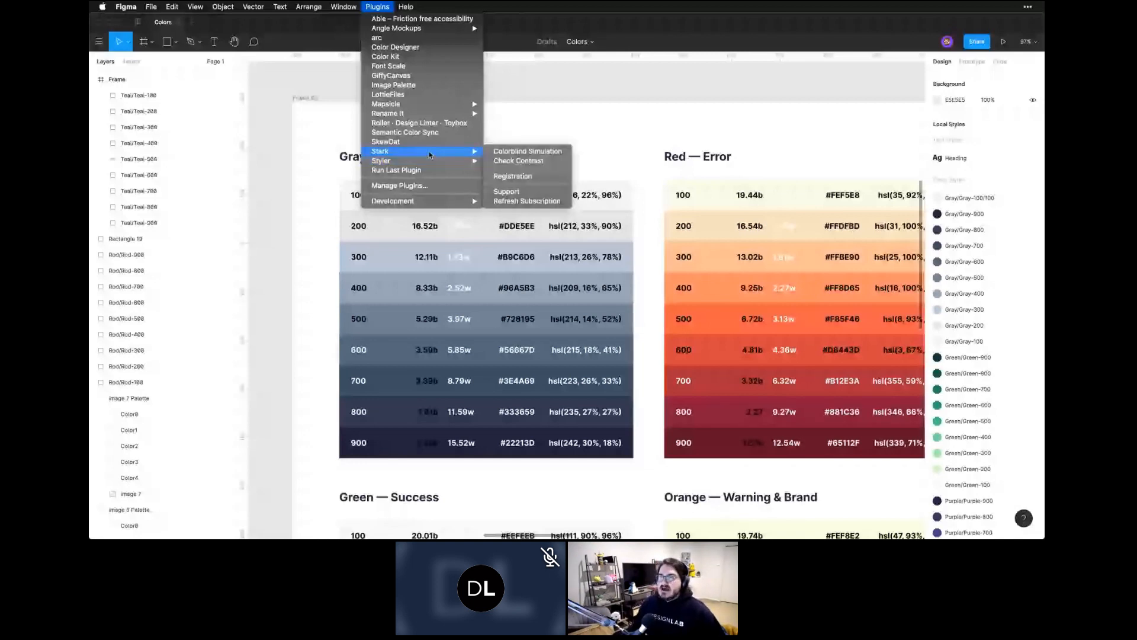
{"action": "mouse_move", "coordinate": [446, 28]}
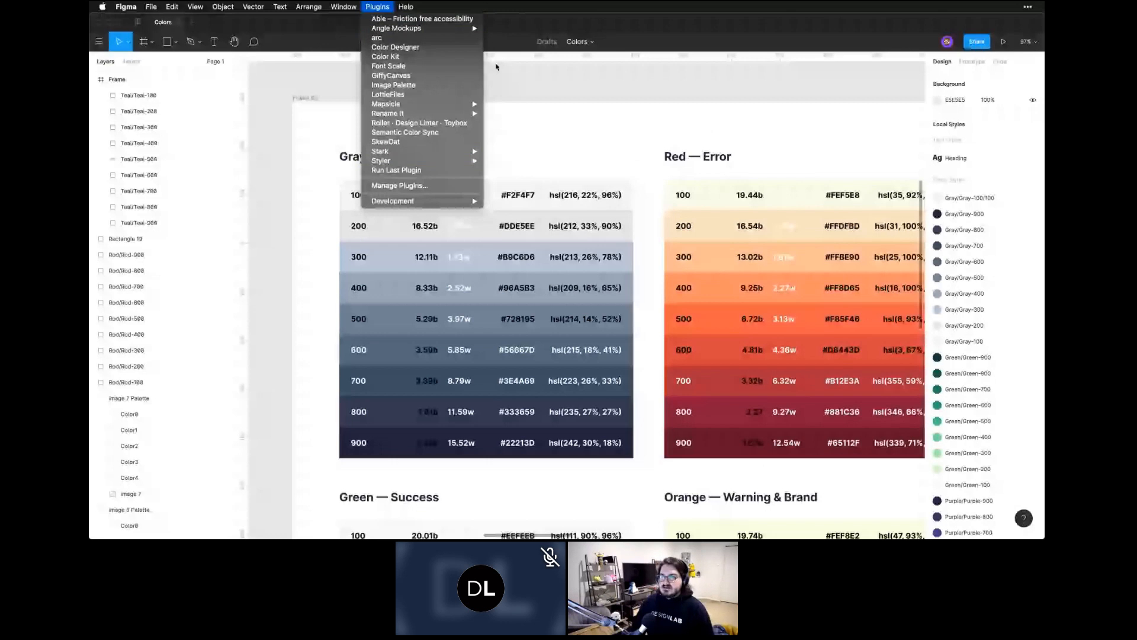
Draw a 156 × 156 square in the empty area of Frame 66 and place a duplicate diagonally below it
{"action": "key", "text": "space"}
{"action": "left_click_drag", "start_coordinate": [496, 67], "coordinate": [488, 337]}
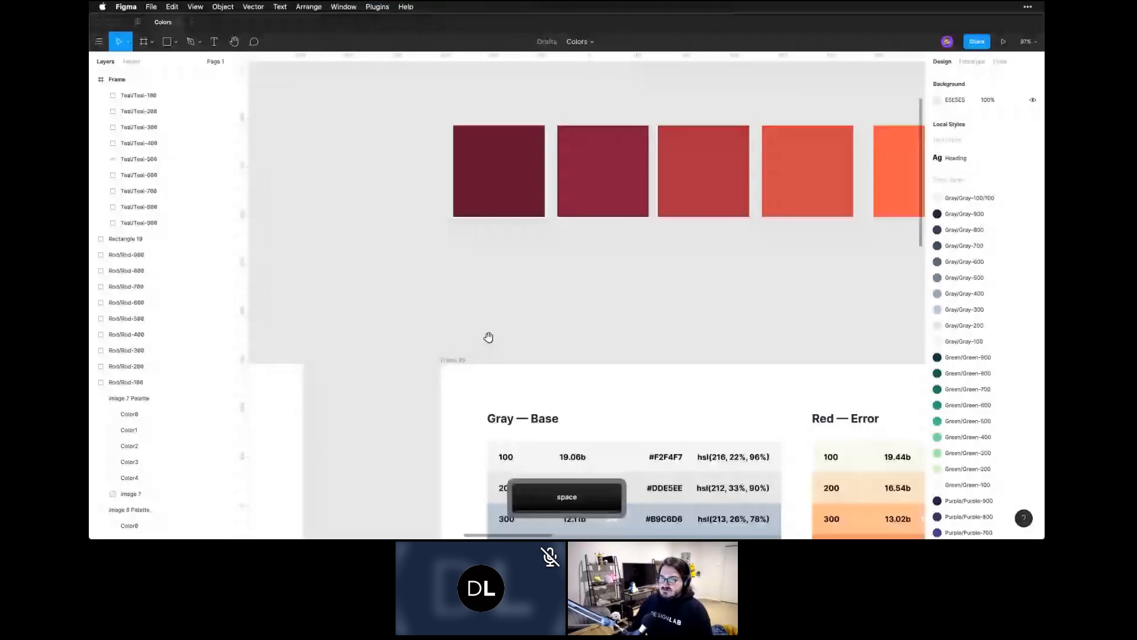
{"action": "left_click_drag", "start_coordinate": [307, 142], "coordinate": [487, 266]}
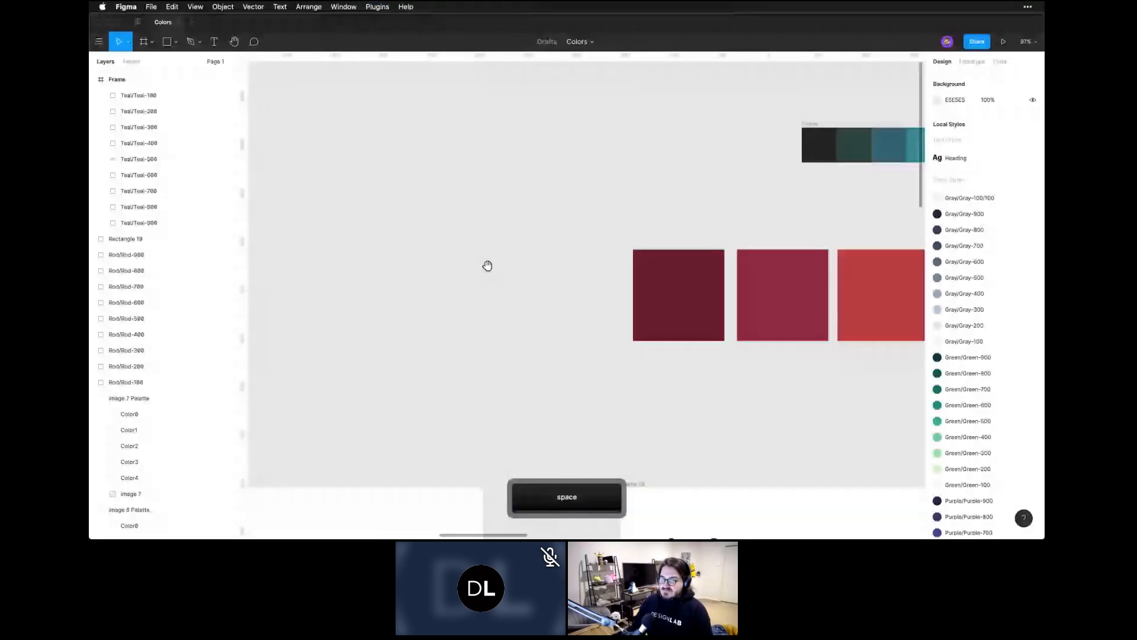
{"action": "left_click_drag", "start_coordinate": [297, 510], "coordinate": [503, 117]}
{"action": "key", "text": "r"}
{"action": "mouse_move", "coordinate": [359, 188]}
{"action": "left_mouse_down"}
{"action": "mouse_move", "coordinate": [436, 244]}
{"action": "mouse_move", "coordinate": [468, 317]}
{"action": "left_mouse_up"}
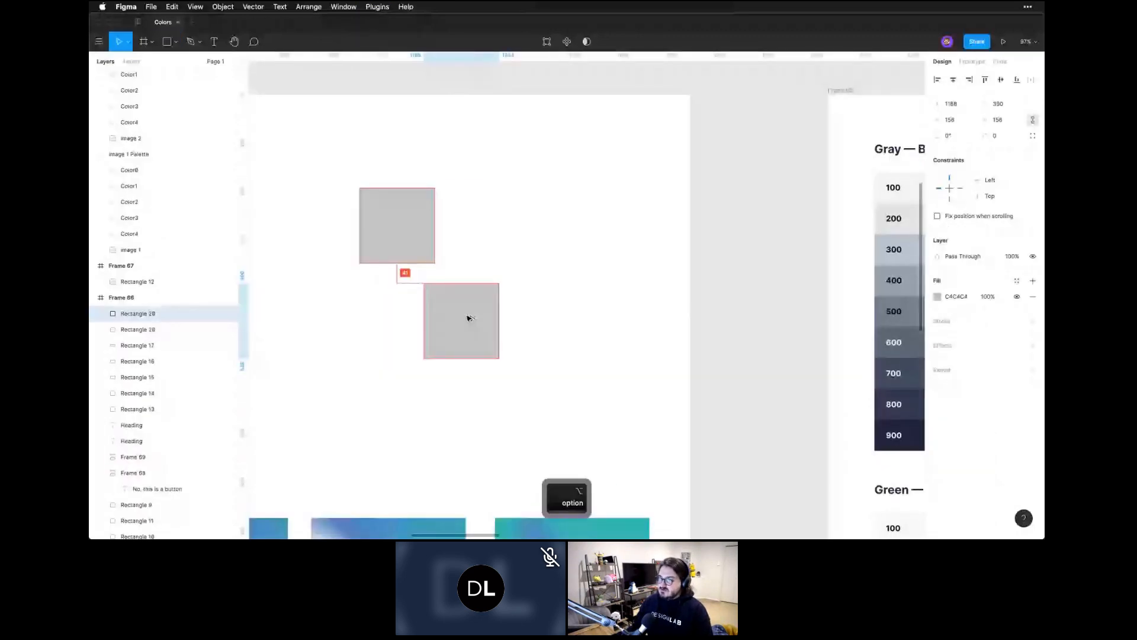
{"action": "left_click_drag", "start_coordinate": [468, 318], "coordinate": [480, 314]}
Fill the upper gray square with the color sampled from the purple rectangle
{"action": "left_click", "coordinate": [397, 225]}
{"action": "left_click_drag", "start_coordinate": [396, 225], "coordinate": [653, 176]}
{"action": "key", "text": "ctrl+c"}
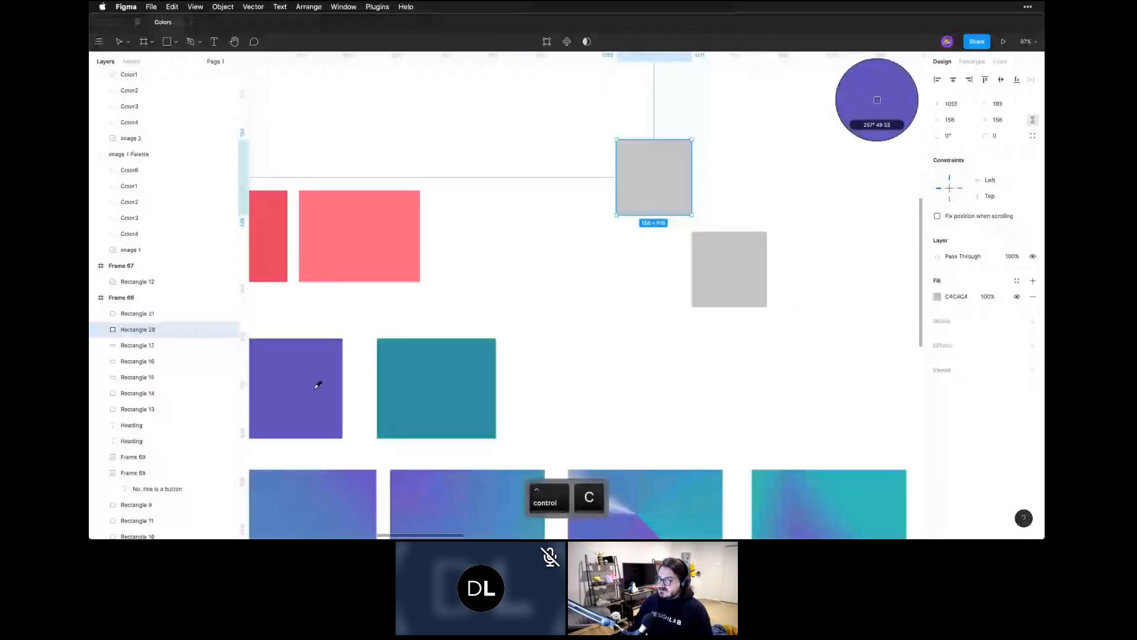
Fill the upper gray square with the purple sampled from the purple rectangle, and move the other gray square to overlap its corner
{"action": "left_click", "coordinate": [318, 385]}
{"action": "left_click_drag", "start_coordinate": [731, 304], "coordinate": [613, 167]}
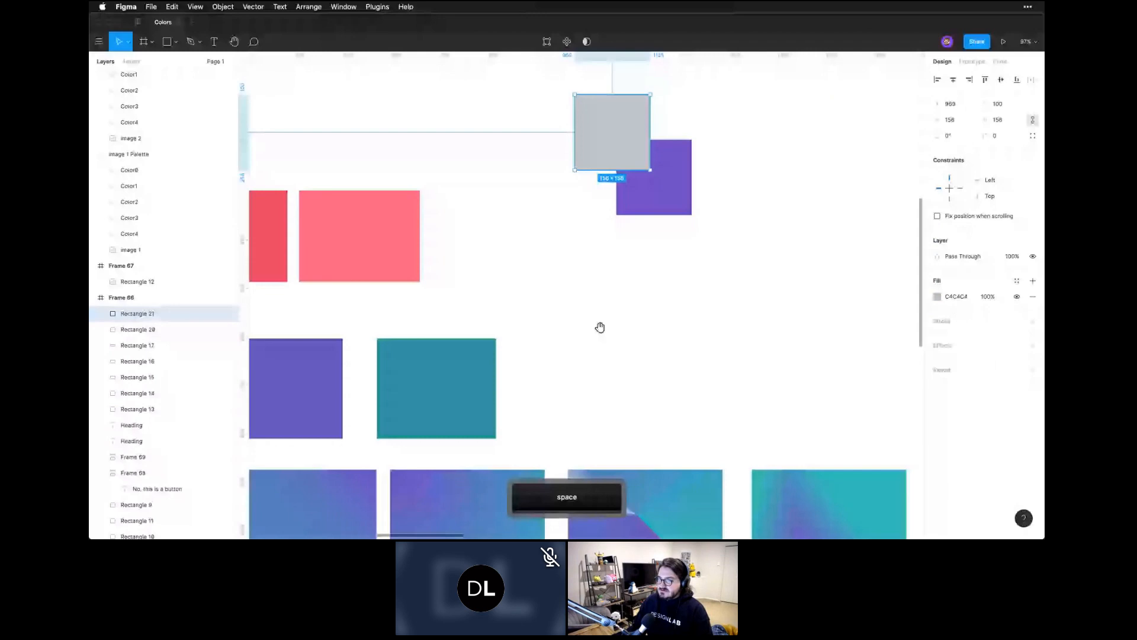
Fill the overlapping gray square with the pale green EEFEEB from the local colors
{"action": "left_click_drag", "start_coordinate": [600, 328], "coordinate": [595, 330]}
{"action": "left_click", "coordinate": [937, 296]}
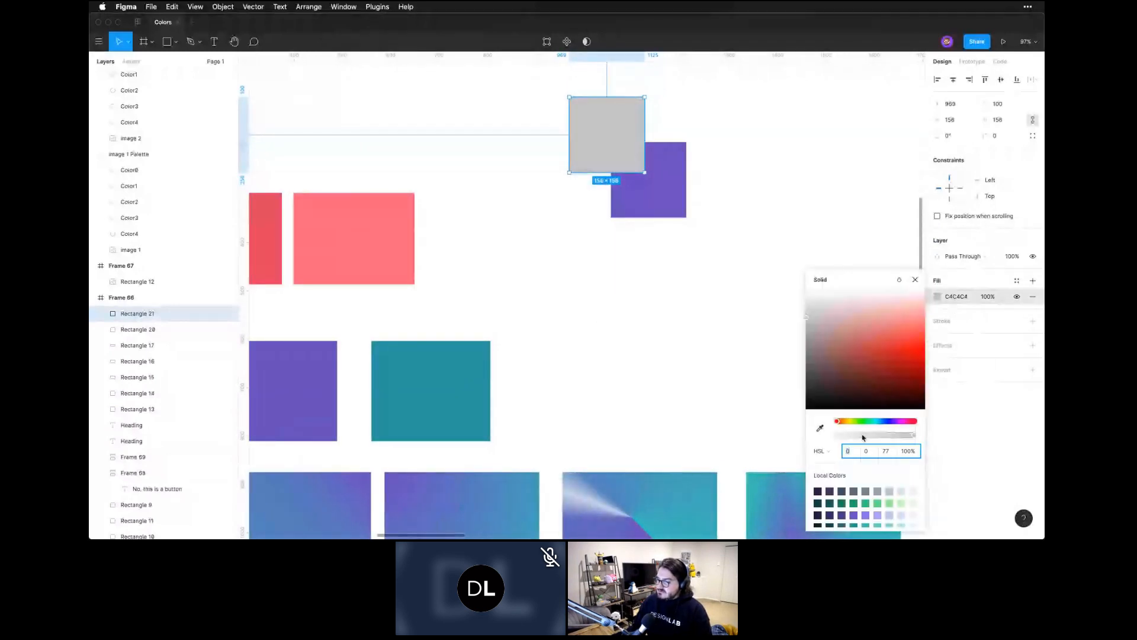
{"action": "left_click", "coordinate": [914, 503]}
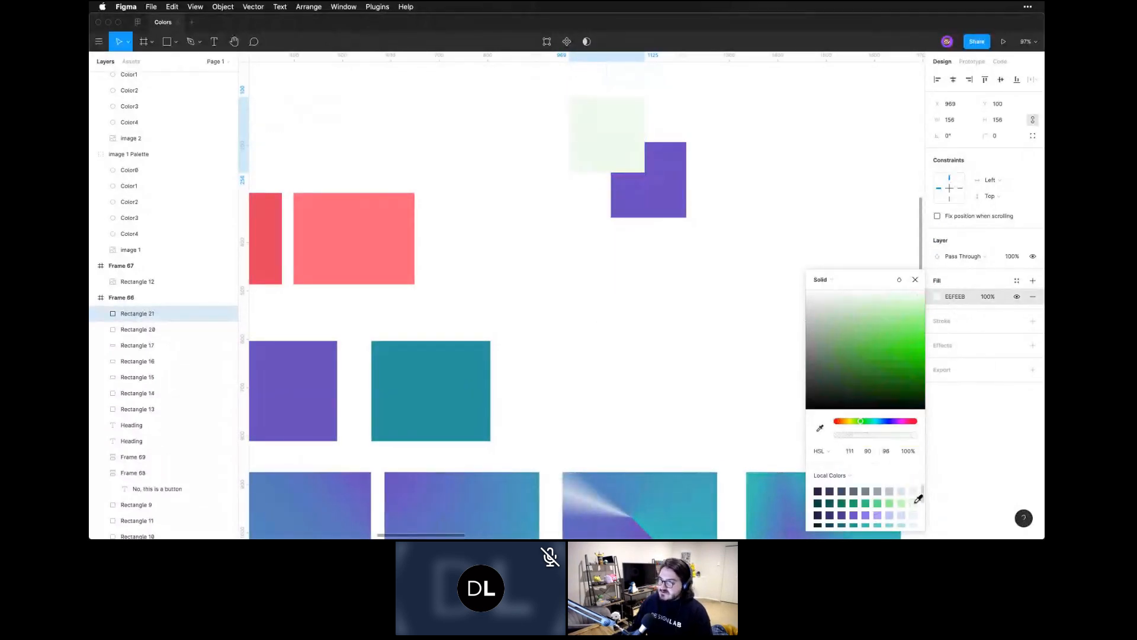
{"action": "left_click", "coordinate": [715, 314]}
Select the pale green and purple squares together and open Stark's Colorblind Simulation beside them
{"action": "key", "text": "space"}
{"action": "left_click_drag", "start_coordinate": [715, 294], "coordinate": [656, 358]}
{"action": "left_click", "coordinate": [535, 193]}
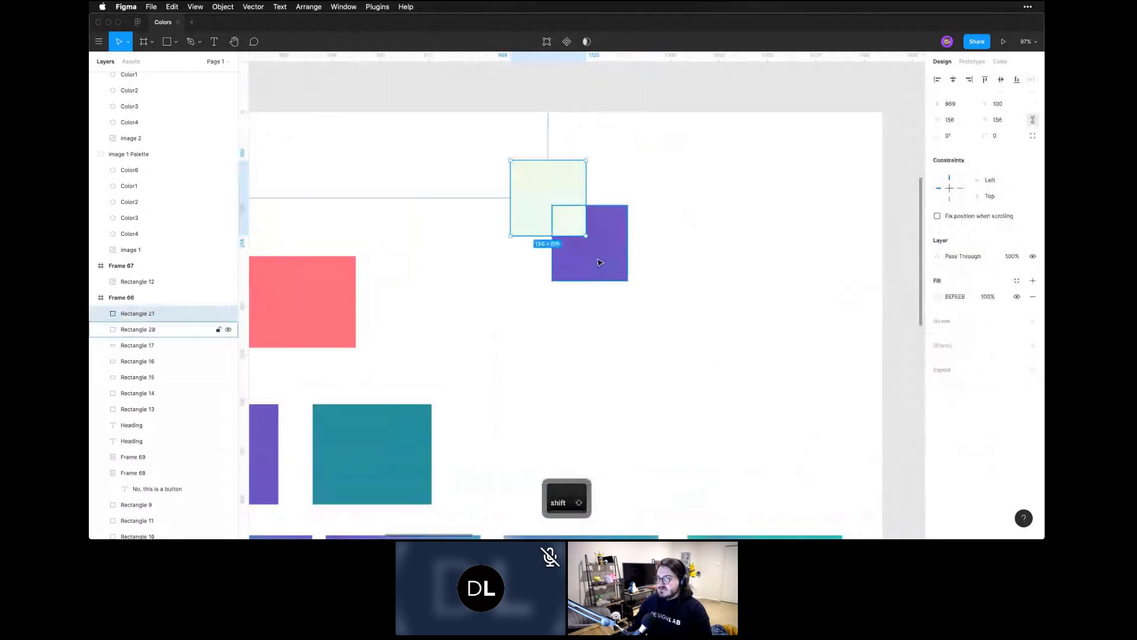
{"action": "left_click", "coordinate": [599, 255], "text": "shift"}
{"action": "left_click", "coordinate": [624, 325]}
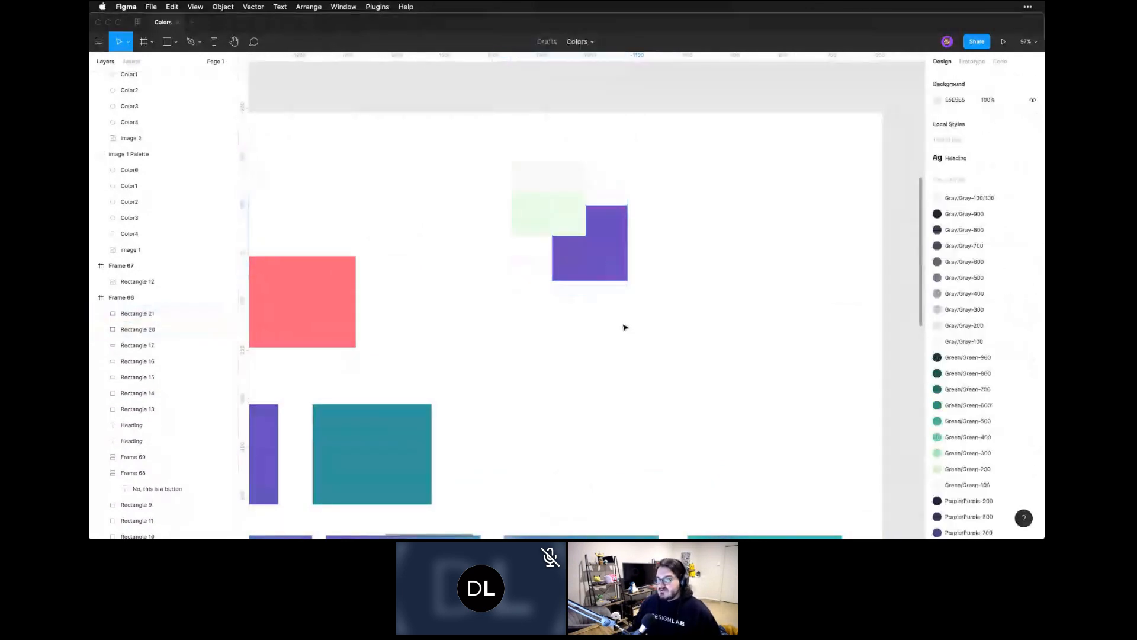
{"action": "left_click", "coordinate": [545, 204]}
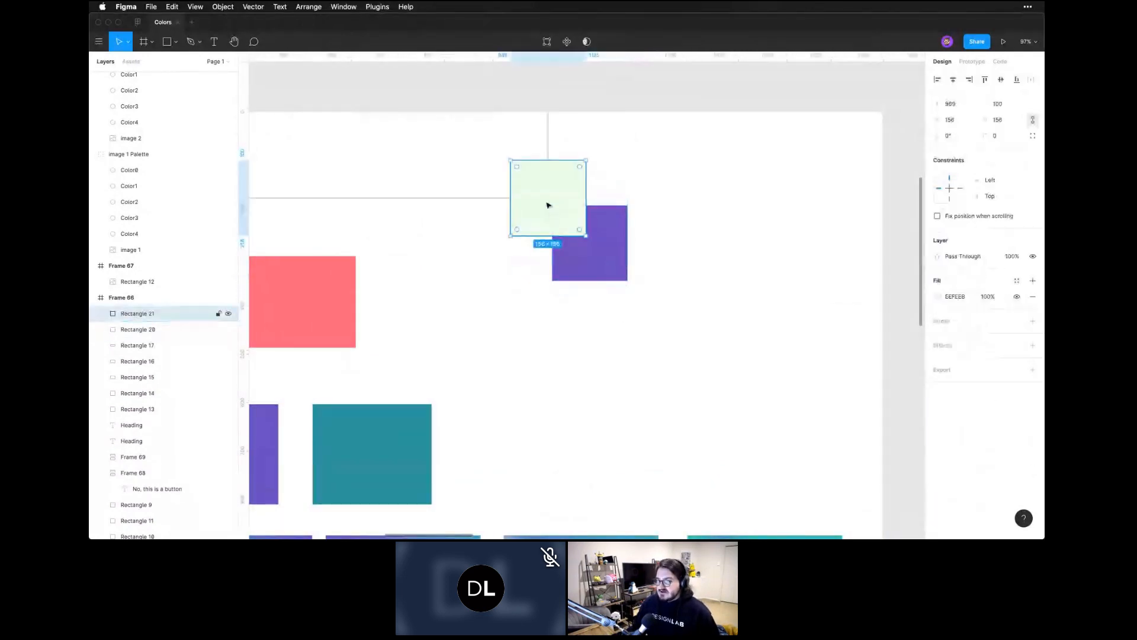
{"action": "left_click", "coordinate": [594, 267], "text": "shift"}
{"action": "left_click", "coordinate": [369, 7]}
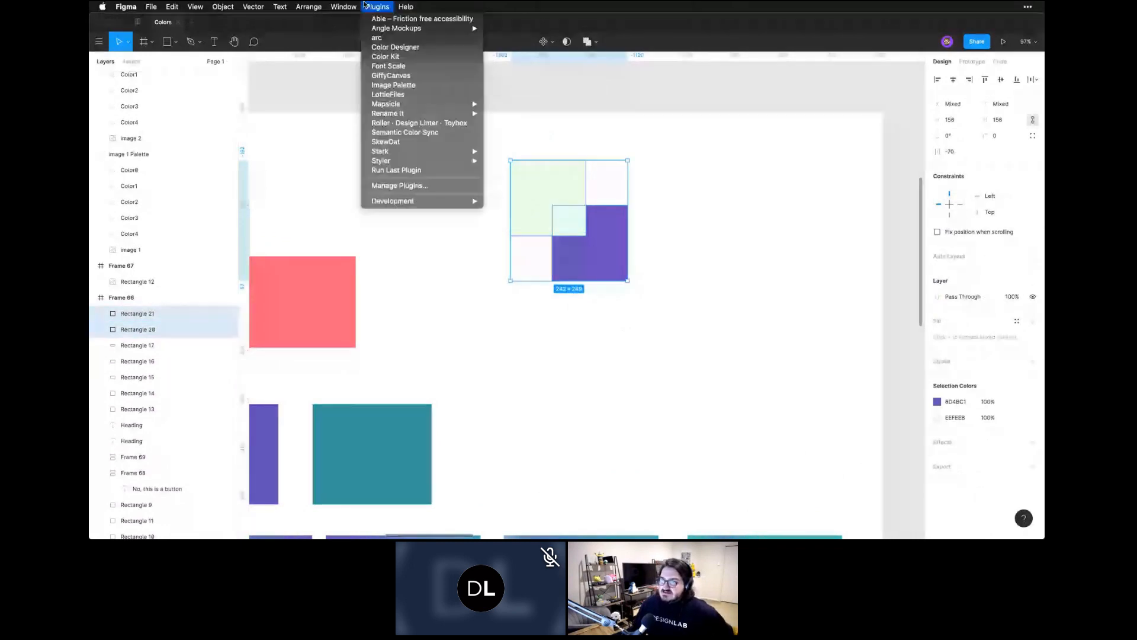
{"action": "mouse_move", "coordinate": [386, 154]}
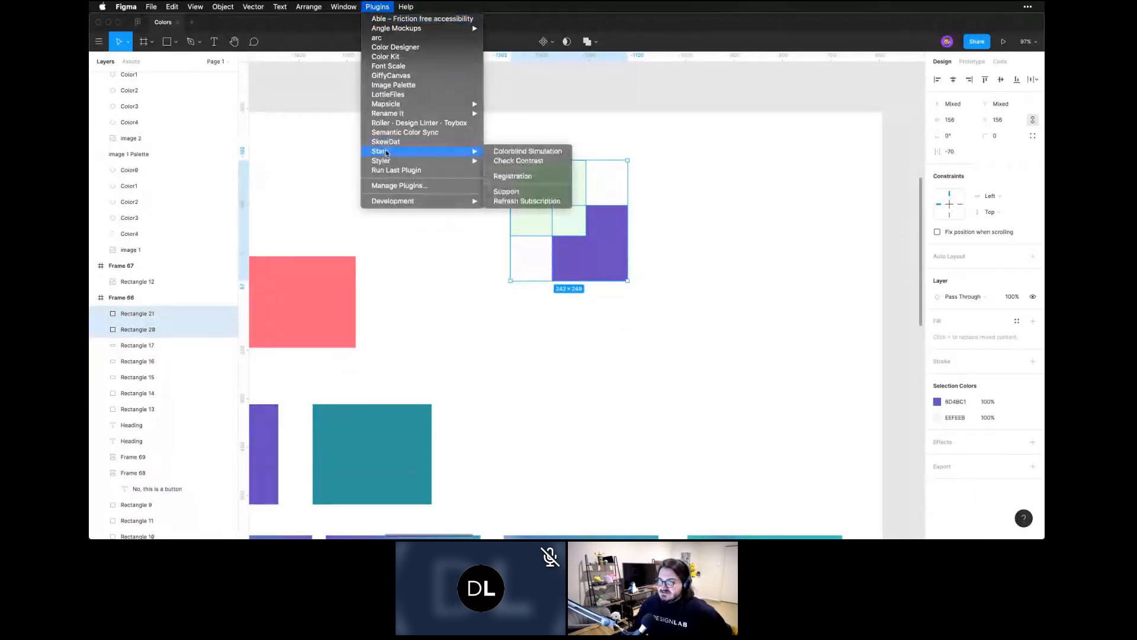
{"action": "left_click", "coordinate": [498, 153]}
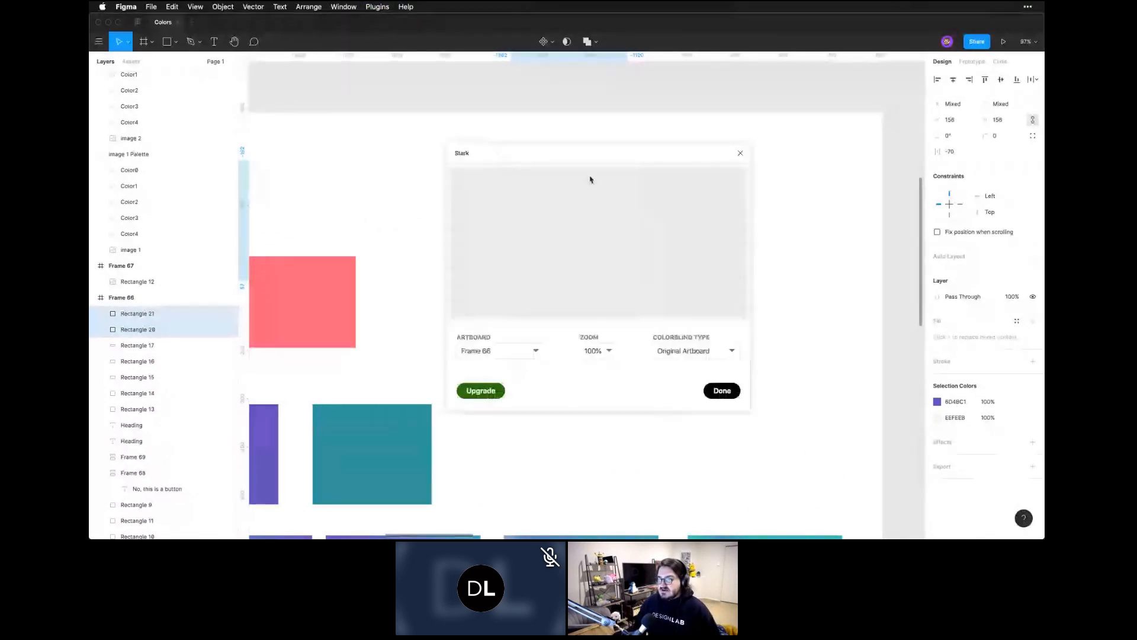
{"action": "left_click_drag", "start_coordinate": [596, 162], "coordinate": [706, 196]}
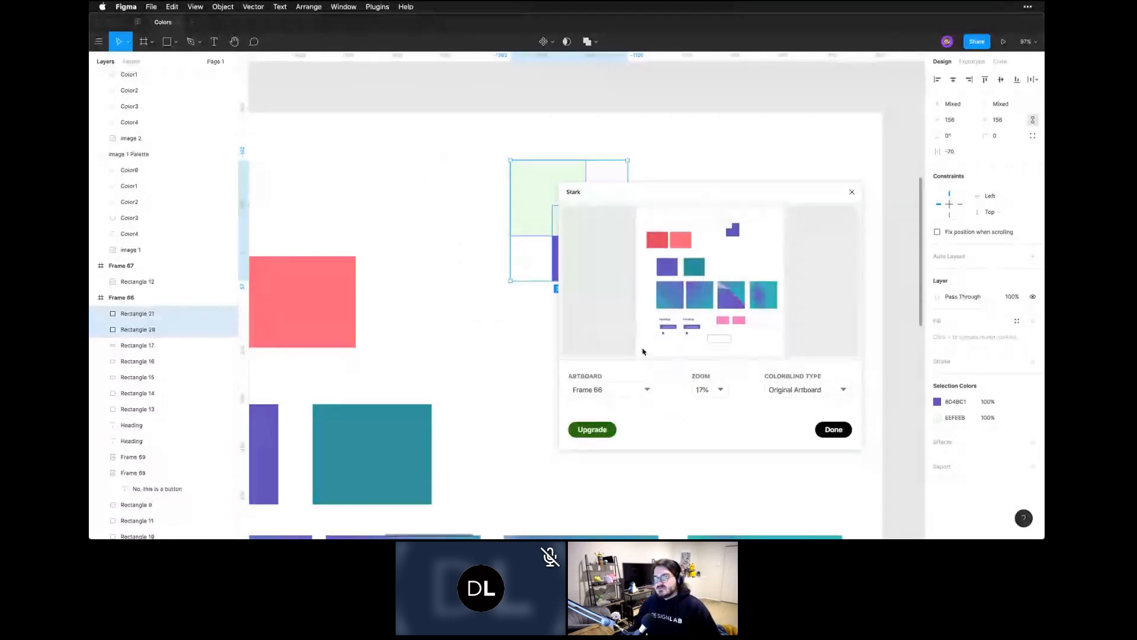
Preview Frame 66 in the Stark simulation as Protanopia, Deuteranopia and Tritanopia, and close the simulation
{"action": "left_click", "coordinate": [820, 390]}
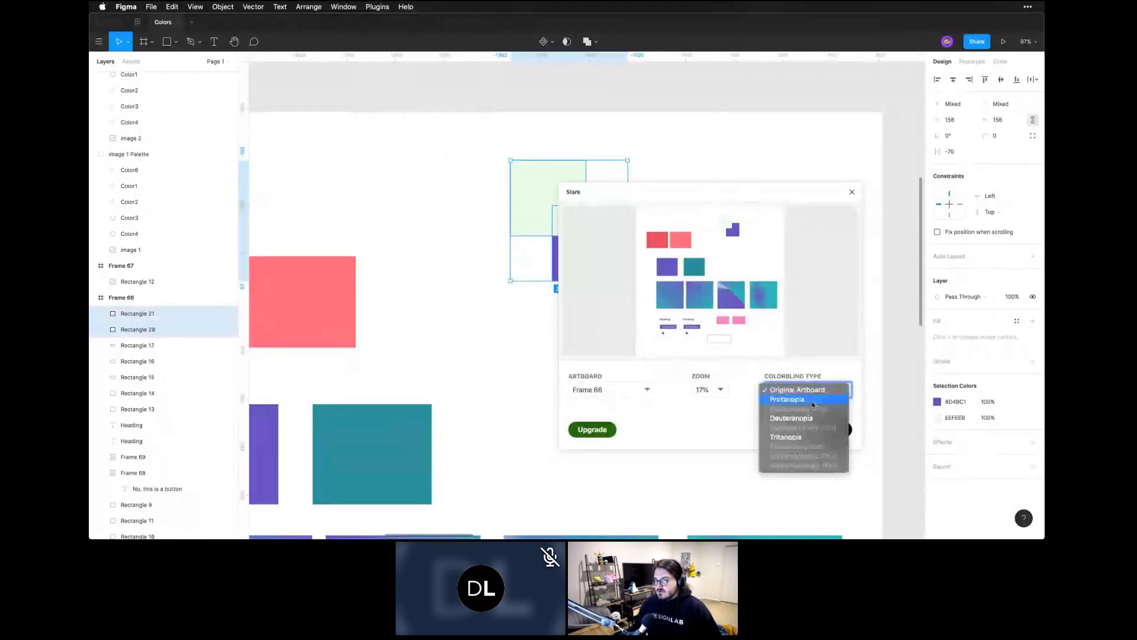
{"action": "left_click", "coordinate": [811, 402]}
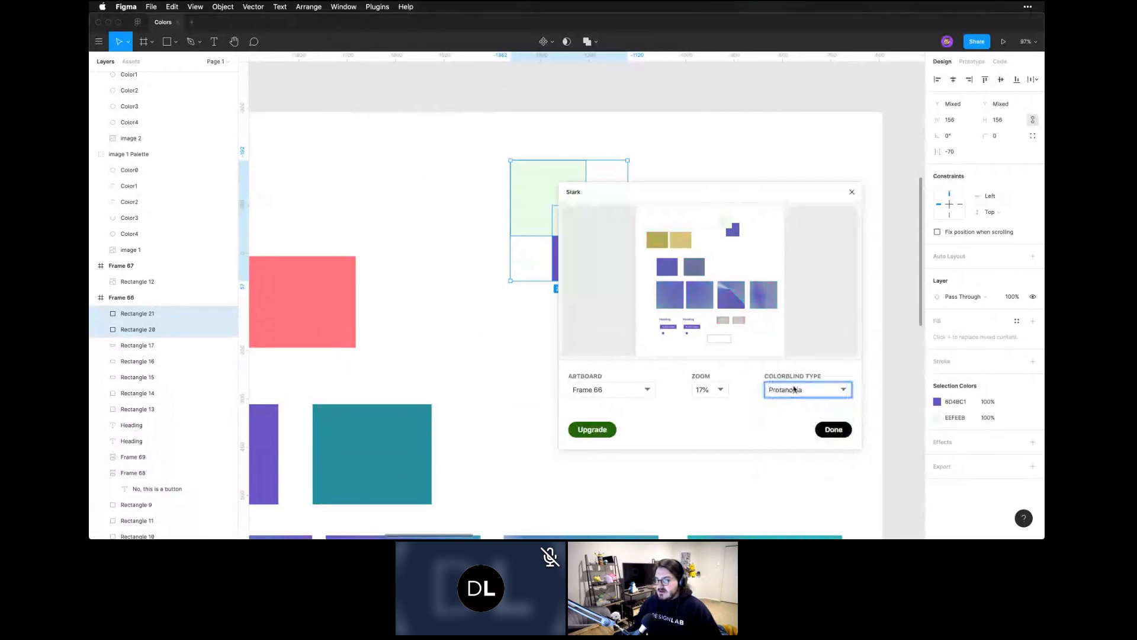
{"action": "left_click", "coordinate": [822, 386]}
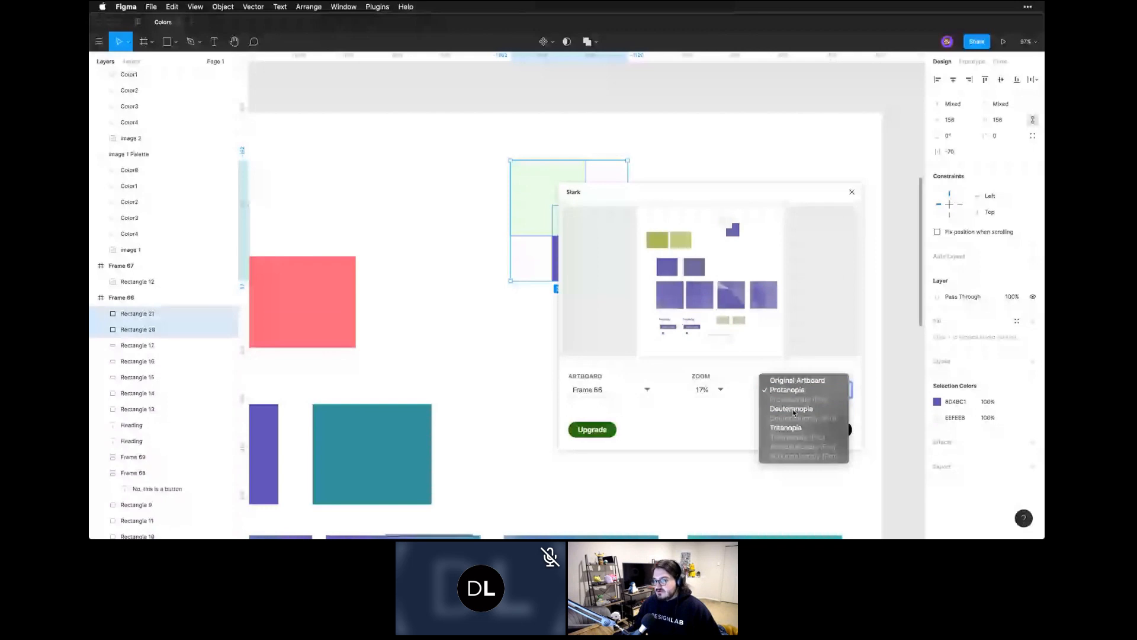
{"action": "left_click", "coordinate": [794, 408]}
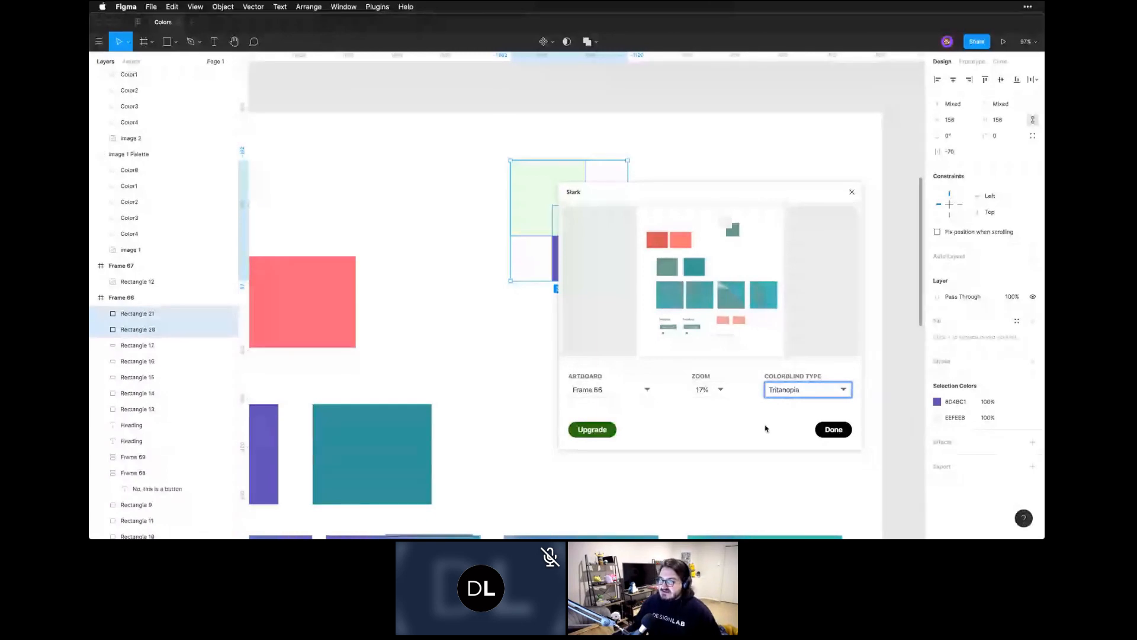
{"action": "left_click", "coordinate": [852, 192]}
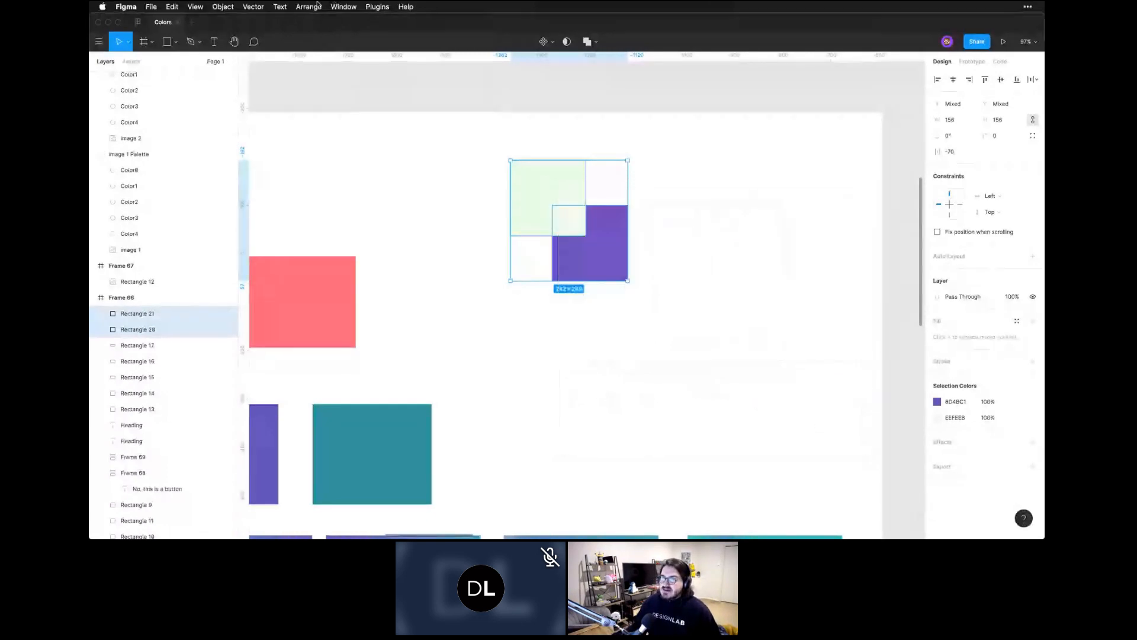
Run Stark's Check Contrast on the two squares, examine the AA and AAA ratings for normal and large text, and close it
{"action": "left_click", "coordinate": [377, 6]}
{"action": "mouse_move", "coordinate": [400, 155]}
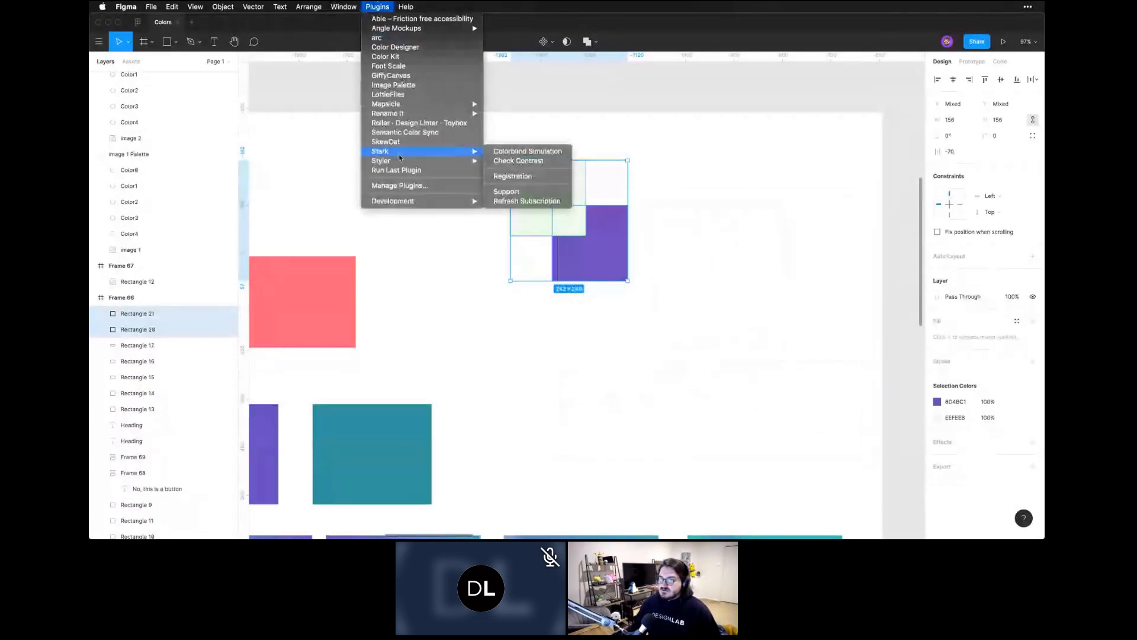
{"action": "left_click", "coordinate": [519, 161]}
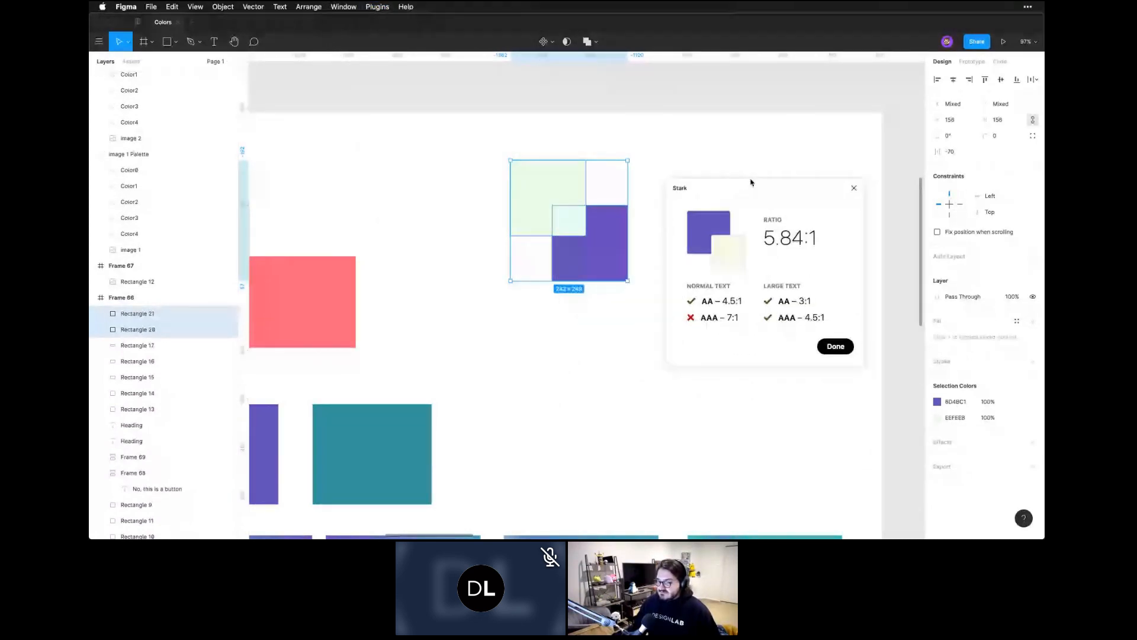
{"action": "left_click_drag", "start_coordinate": [751, 182], "coordinate": [745, 168]}
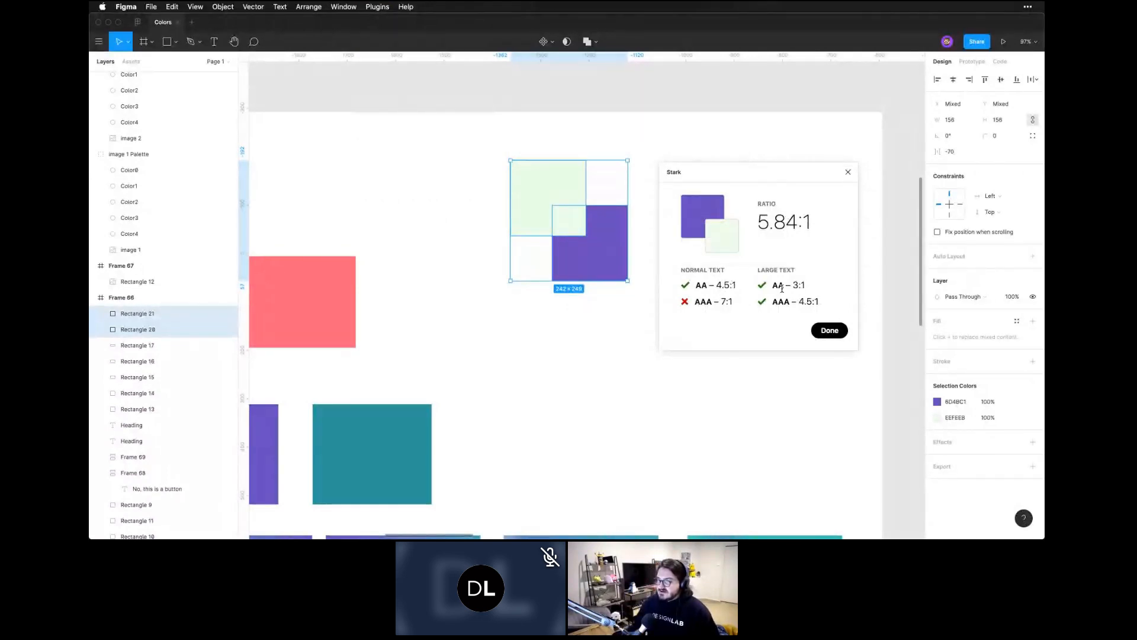
{"action": "mouse_move", "coordinate": [783, 266]}
{"action": "left_click_drag", "start_coordinate": [792, 285], "coordinate": [815, 286]}
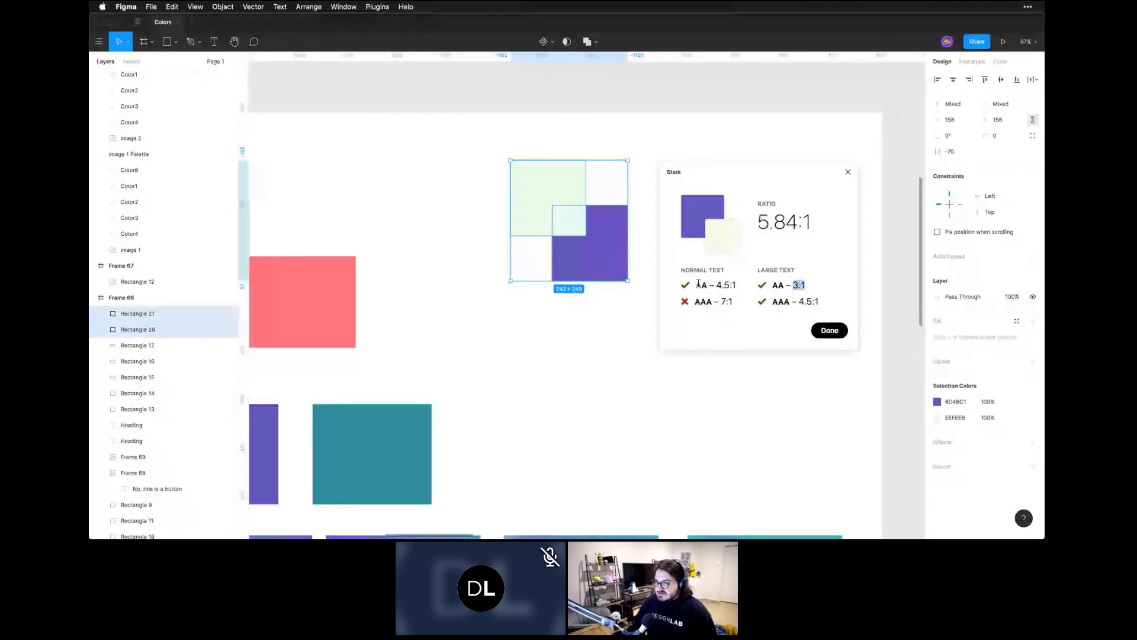
{"action": "left_click_drag", "start_coordinate": [785, 285], "coordinate": [805, 283]}
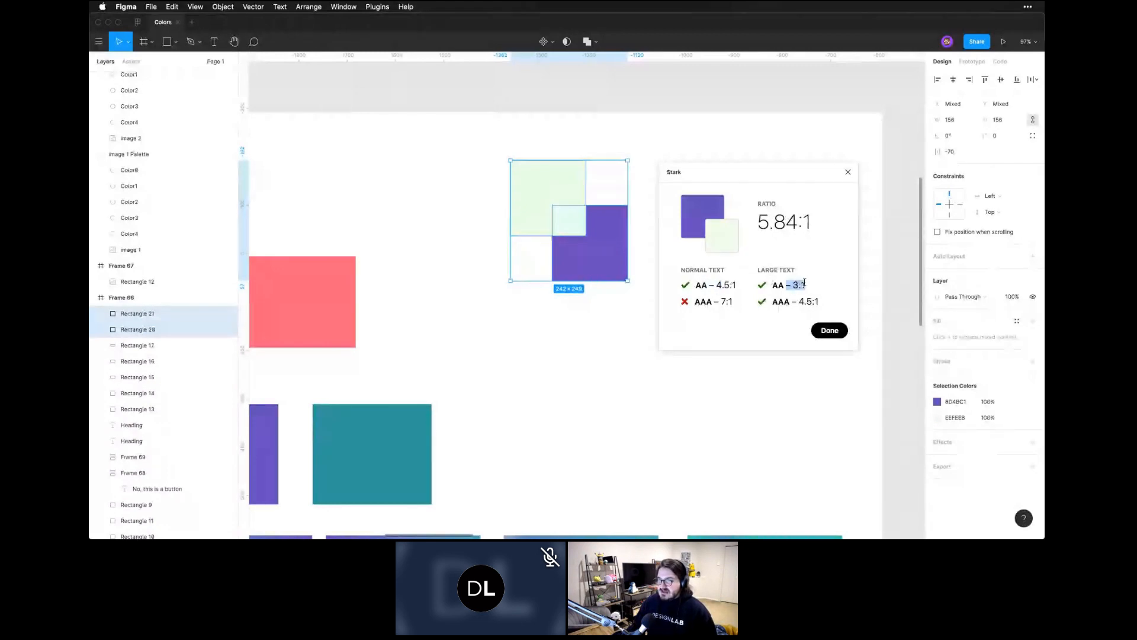
{"action": "mouse_move", "coordinate": [701, 302]}
{"action": "left_mouse_down"}
{"action": "mouse_move", "coordinate": [740, 301]}
{"action": "mouse_move", "coordinate": [721, 301]}
{"action": "left_mouse_up"}
{"action": "left_click", "coordinate": [687, 303]}
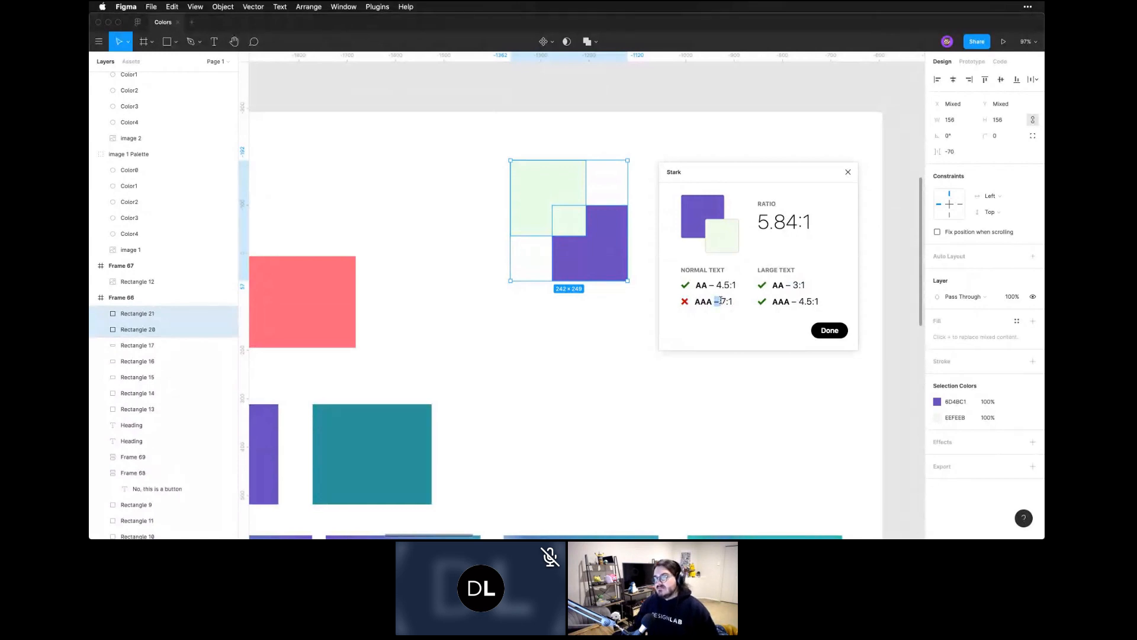
{"action": "left_click", "coordinate": [828, 331]}
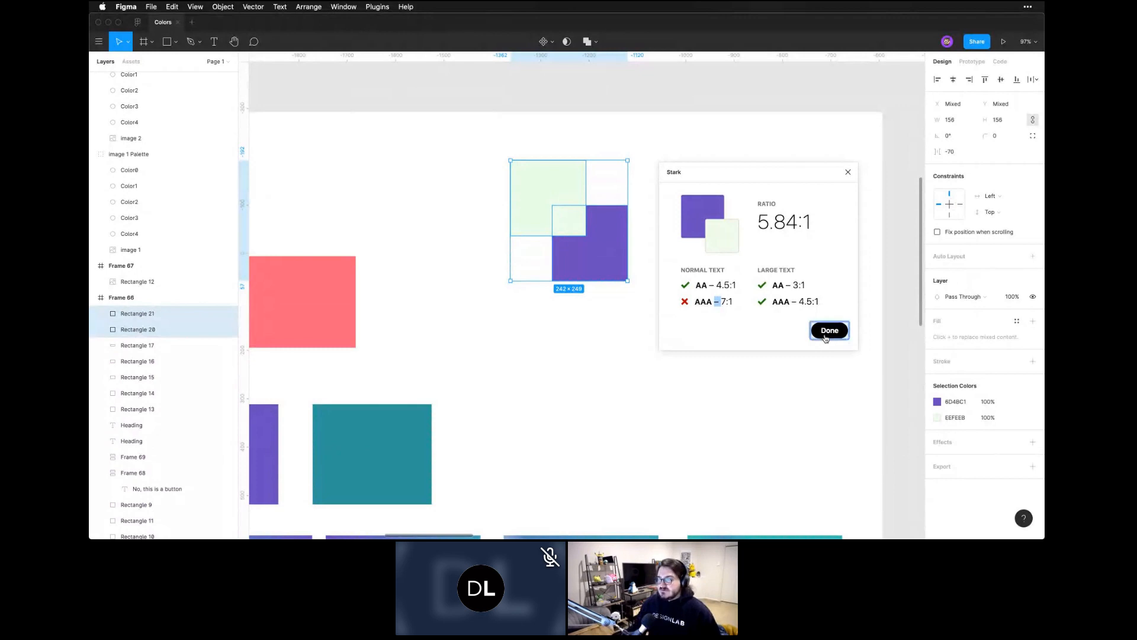
Run the Able – Friction free accessibility plugin on the two squares and place its window clear of them
{"action": "left_click", "coordinate": [375, 7]}
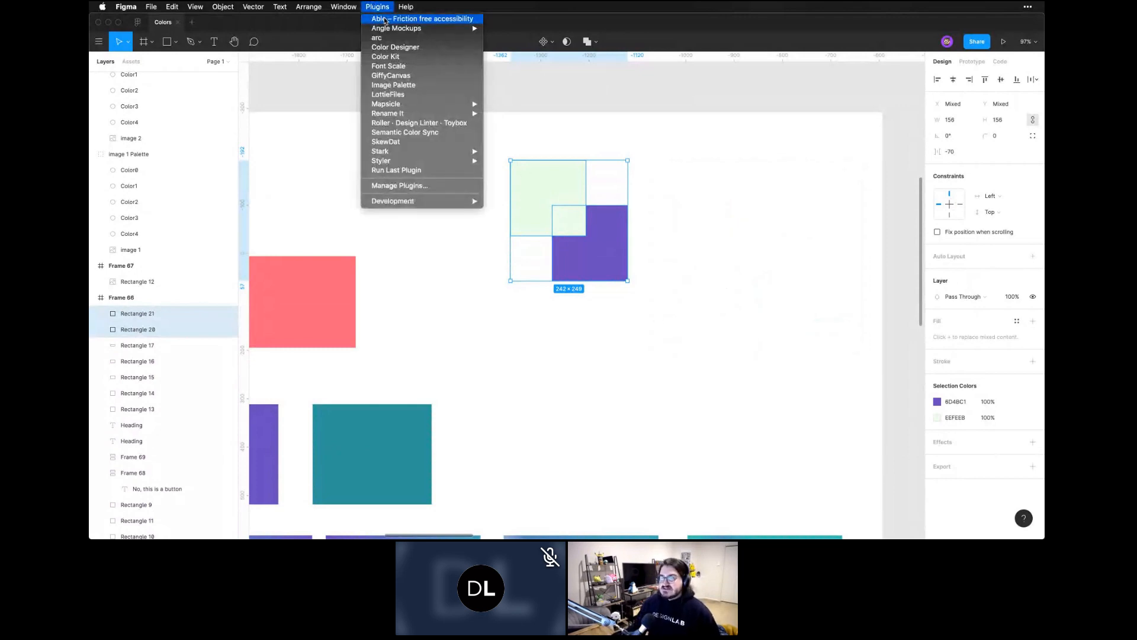
{"action": "left_click", "coordinate": [385, 19]}
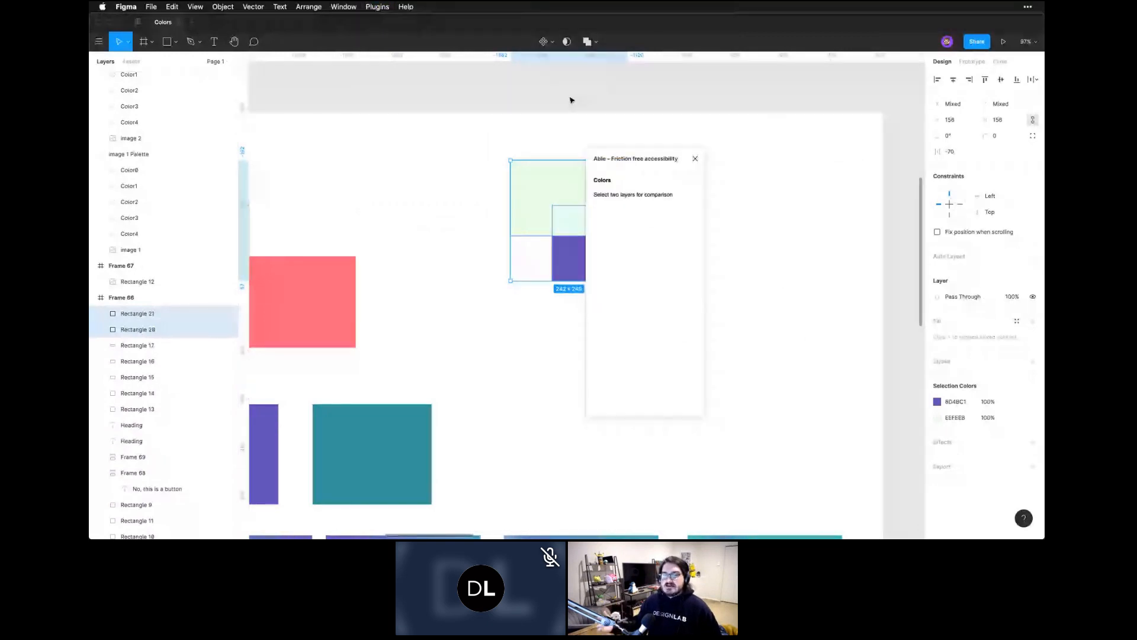
{"action": "left_click_drag", "start_coordinate": [659, 164], "coordinate": [742, 152]}
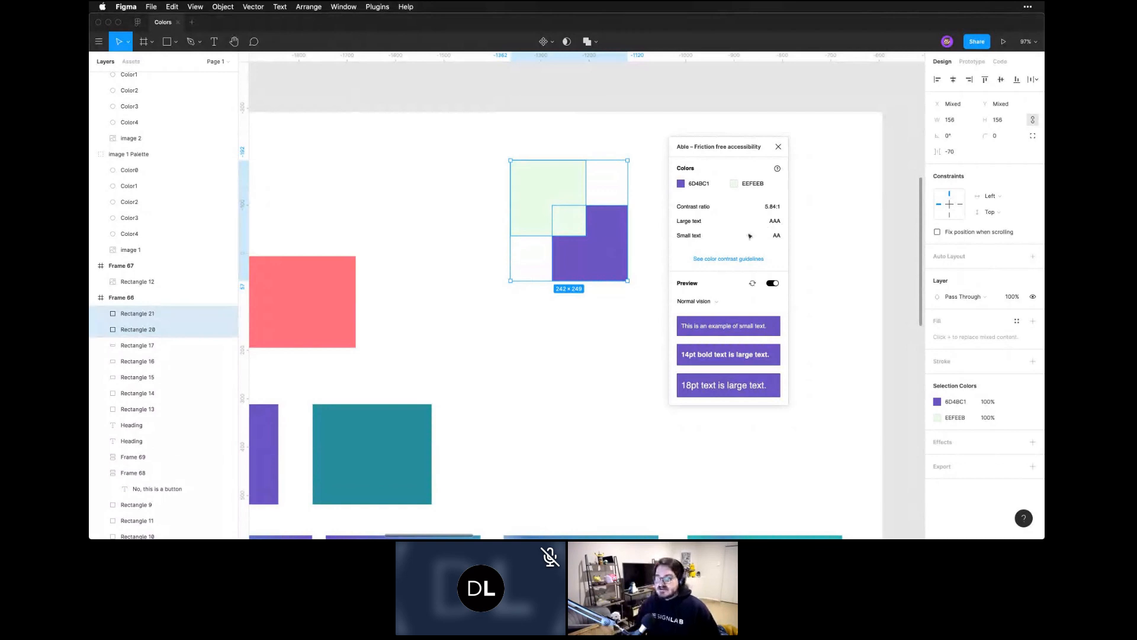
Preview the color pair's sample text in Able as Weak green, No green, Weak red, Weak blue and Low color vision
{"action": "left_click", "coordinate": [692, 302]}
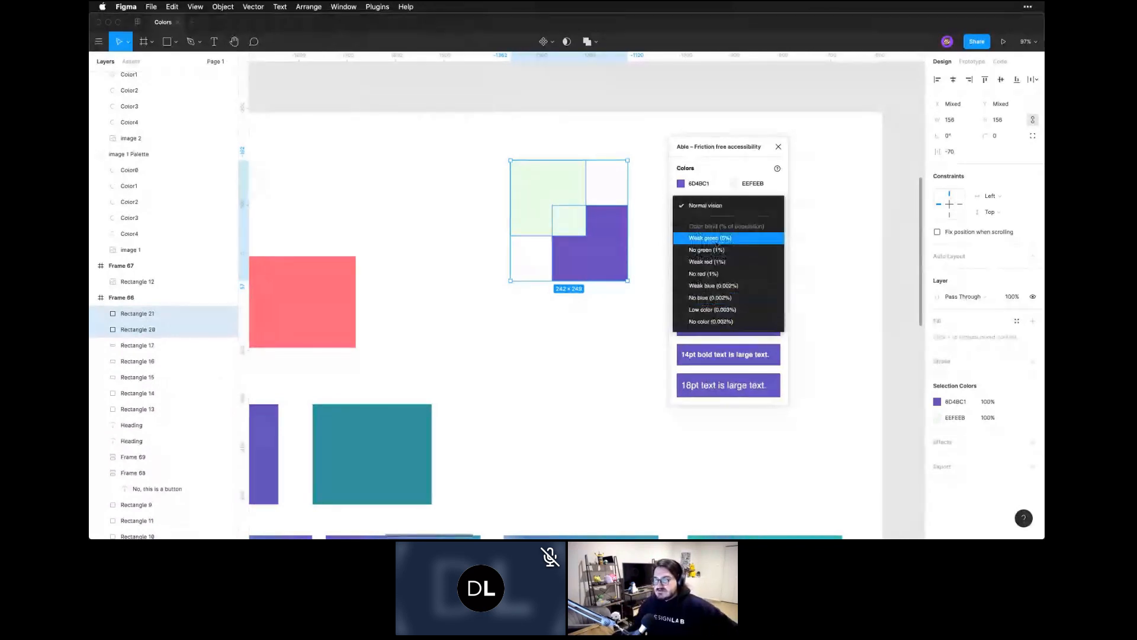
{"action": "left_click", "coordinate": [718, 240]}
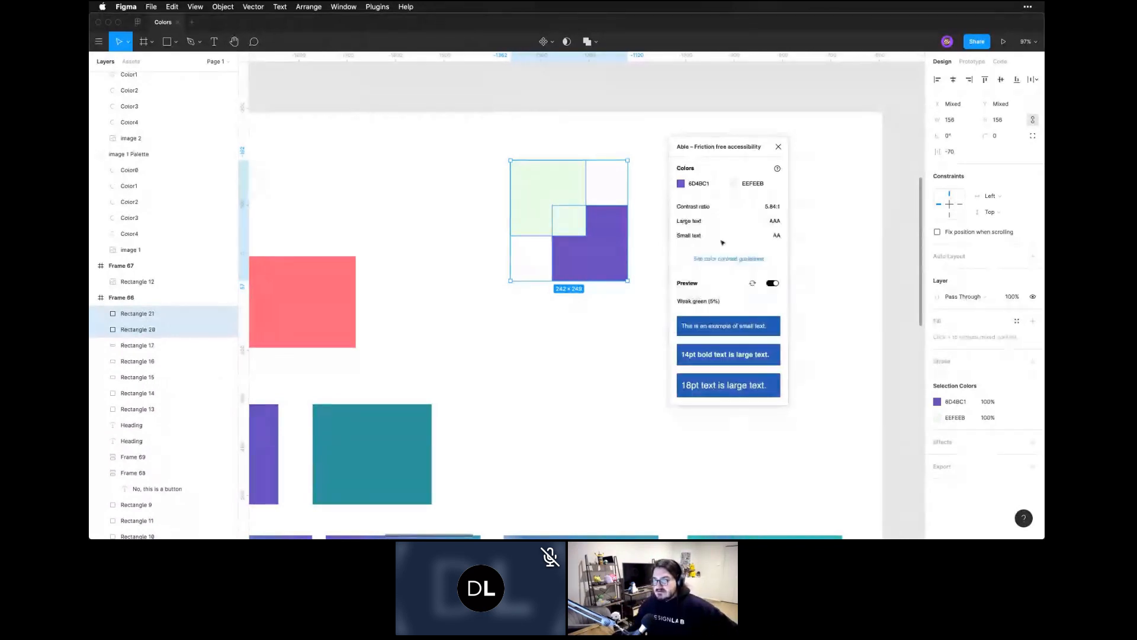
{"action": "left_click", "coordinate": [711, 300]}
{"action": "left_click", "coordinate": [713, 249]}
{"action": "left_click", "coordinate": [705, 302]}
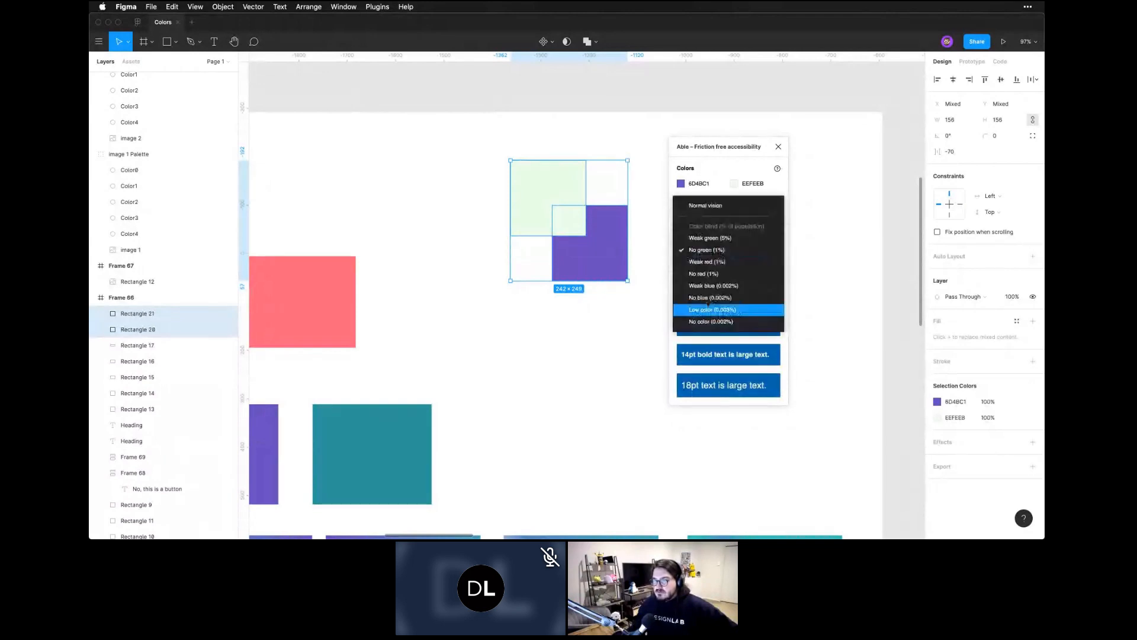
{"action": "left_click", "coordinate": [705, 265]}
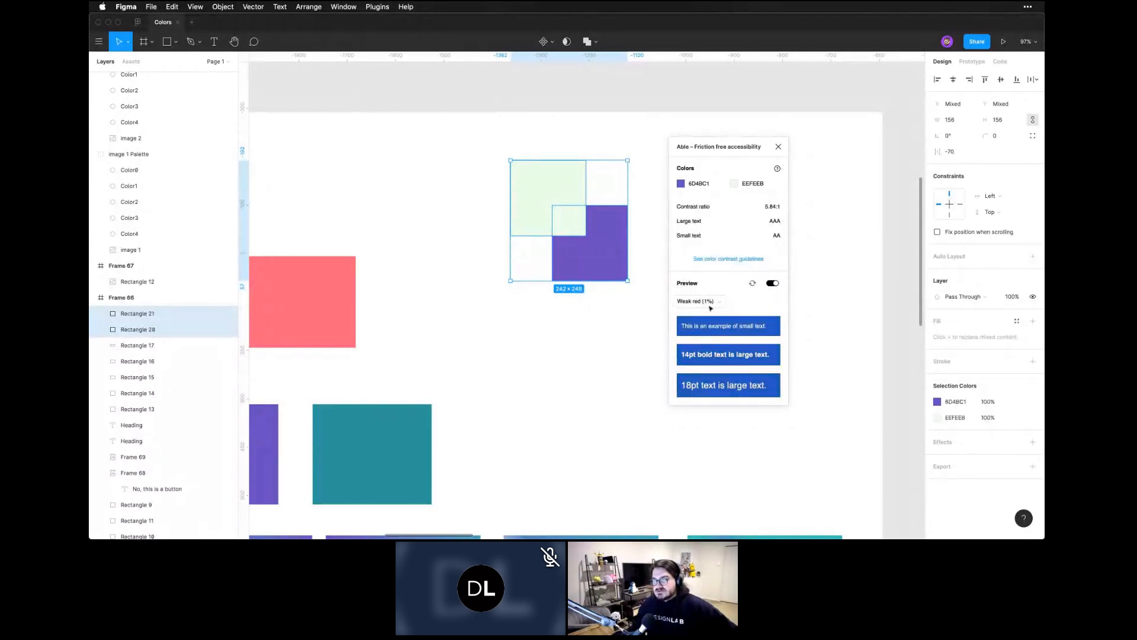
{"action": "left_click", "coordinate": [708, 302]}
{"action": "left_click", "coordinate": [705, 299]}
{"action": "left_click", "coordinate": [706, 300]}
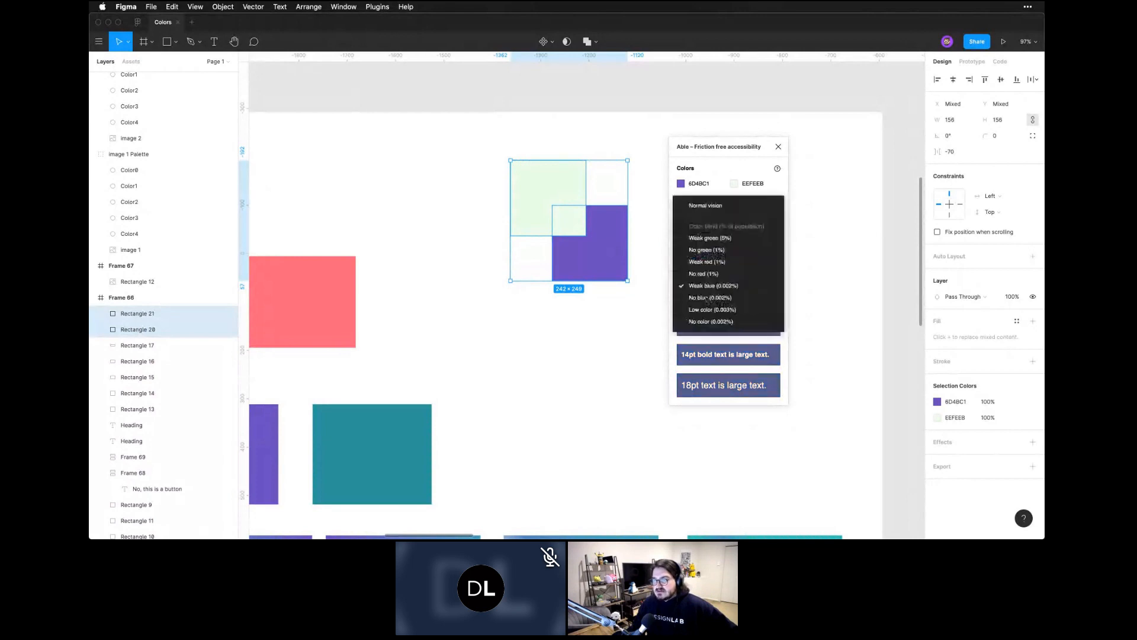
{"action": "left_click", "coordinate": [706, 312]}
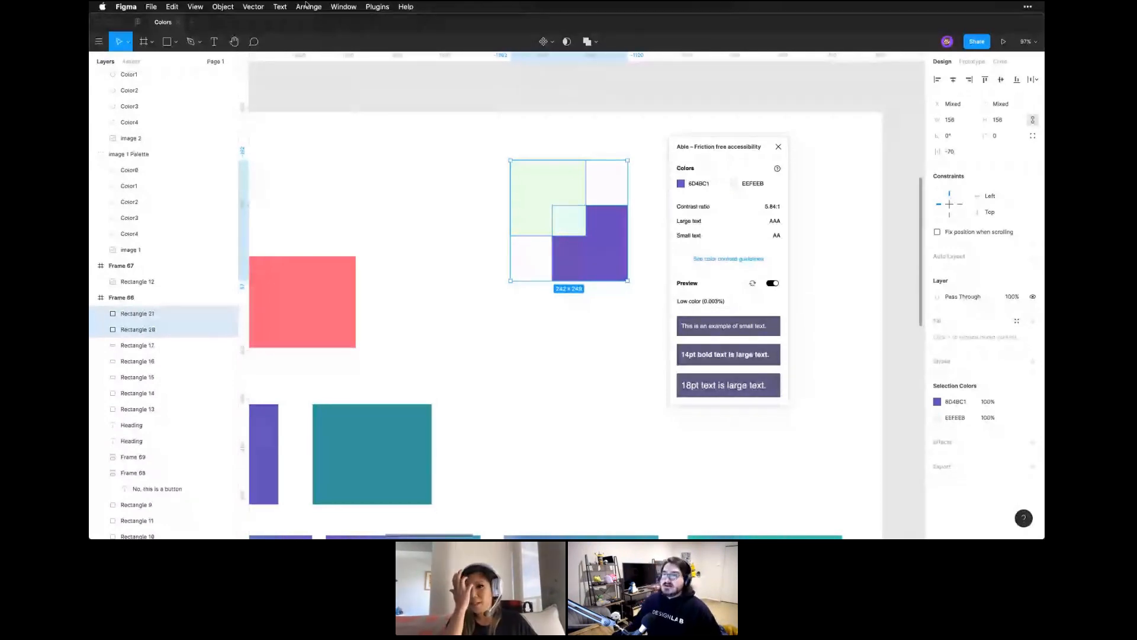
Deselect the two squares and bring the frame with the Gray, Red, Green and Orange palette tables into view
{"action": "left_click", "coordinate": [343, 7]}
{"action": "mouse_move", "coordinate": [377, 6]}
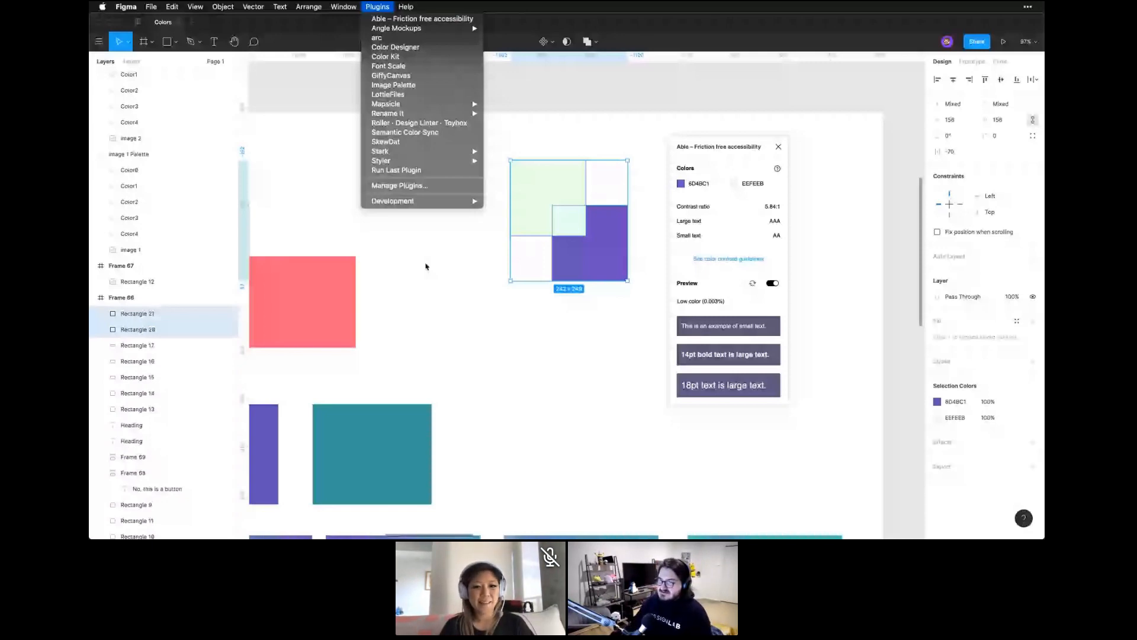
{"action": "left_click", "coordinate": [634, 360]}
{"action": "key", "text": "space"}
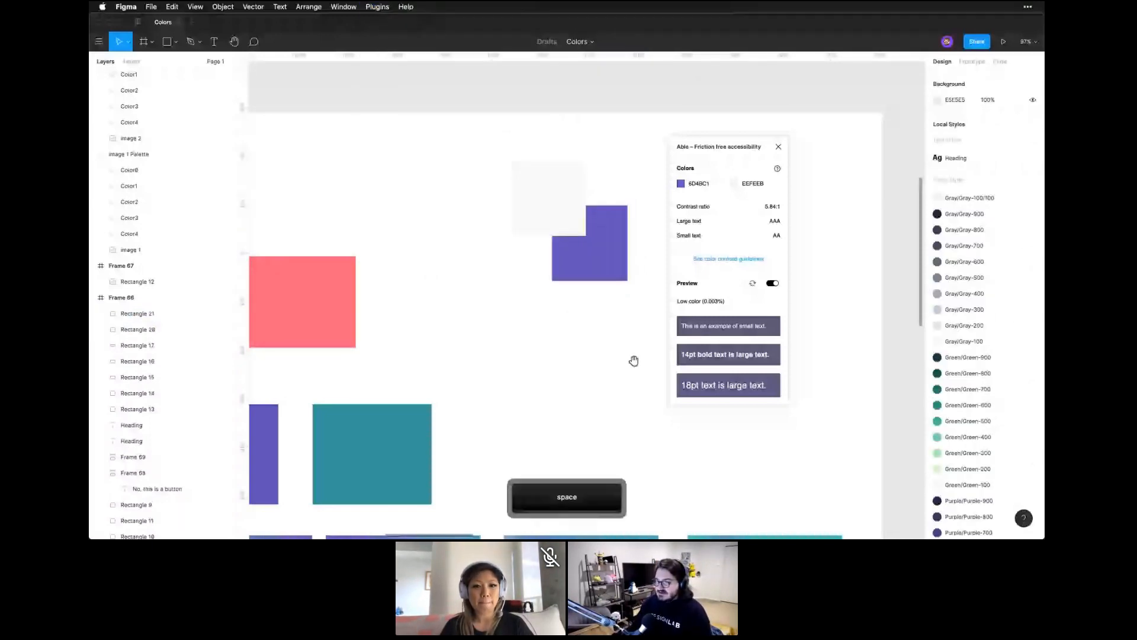
{"action": "left_click_drag", "start_coordinate": [633, 360], "coordinate": [366, 283]}
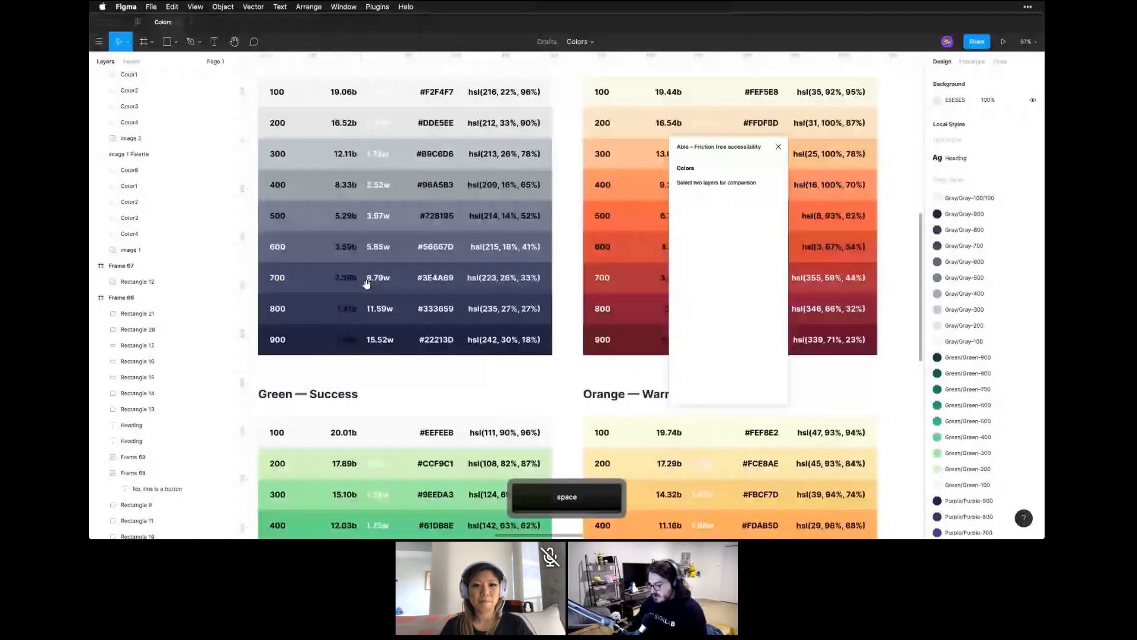
{"action": "key", "text": "super+minus"}
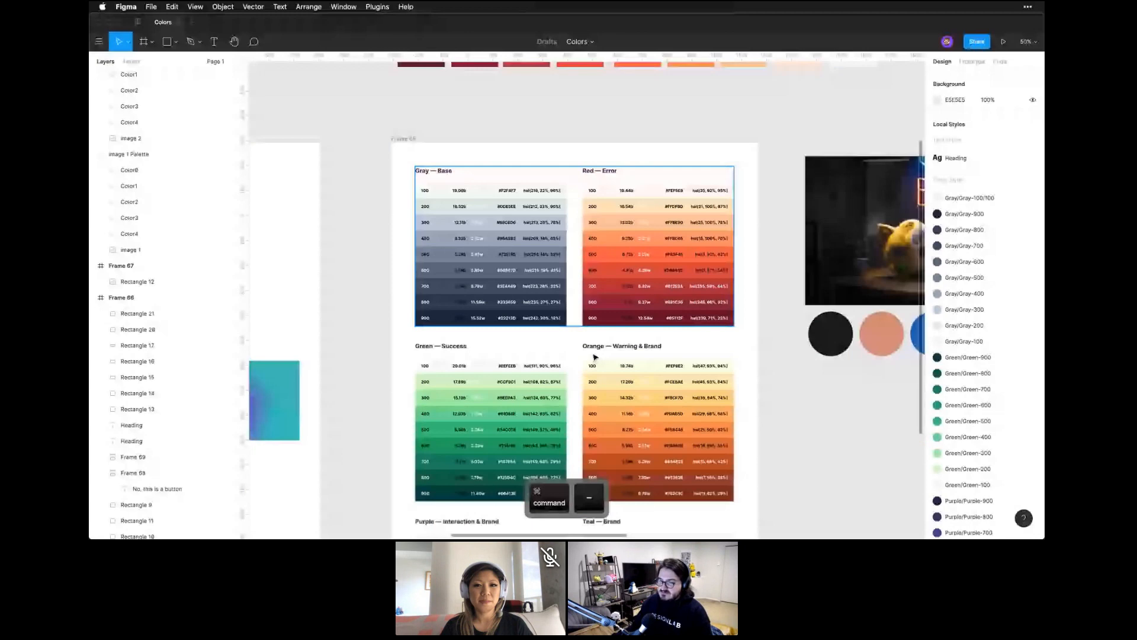
Look through the Green, Orange, Purple and Teal palette tables, selecting the Purple 600 row, and return to the Gray table
{"action": "scroll", "coordinate": [596, 357], "scroll_direction": "down", "scroll_amount": 5}
{"action": "left_click", "coordinate": [452, 427]}
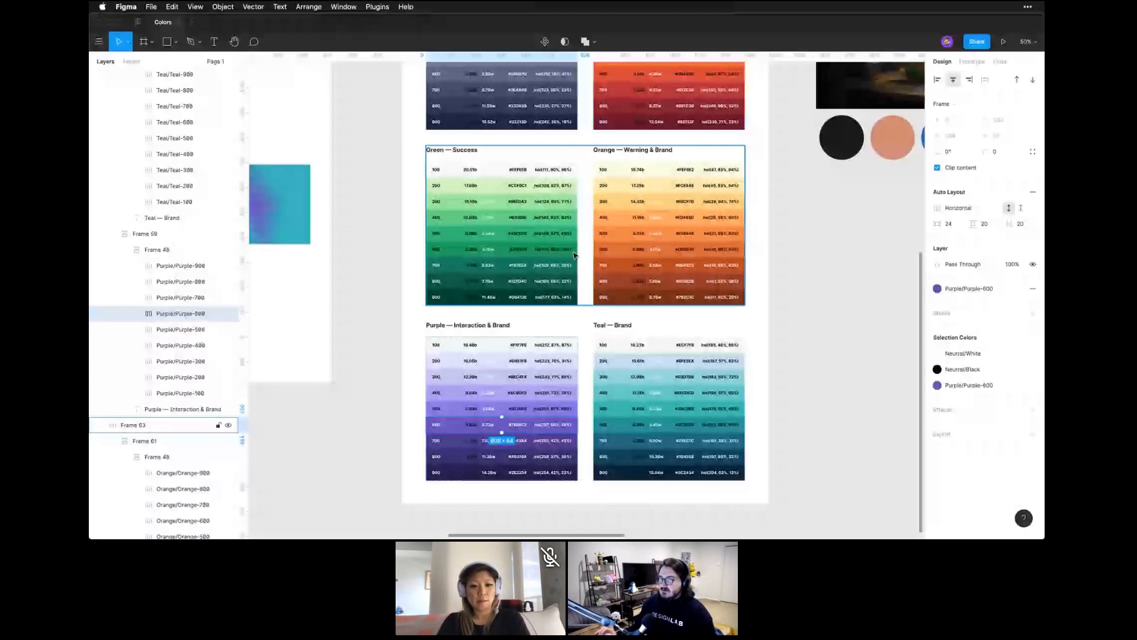
{"action": "scroll", "coordinate": [695, 163], "scroll_direction": "up", "scroll_amount": 3}
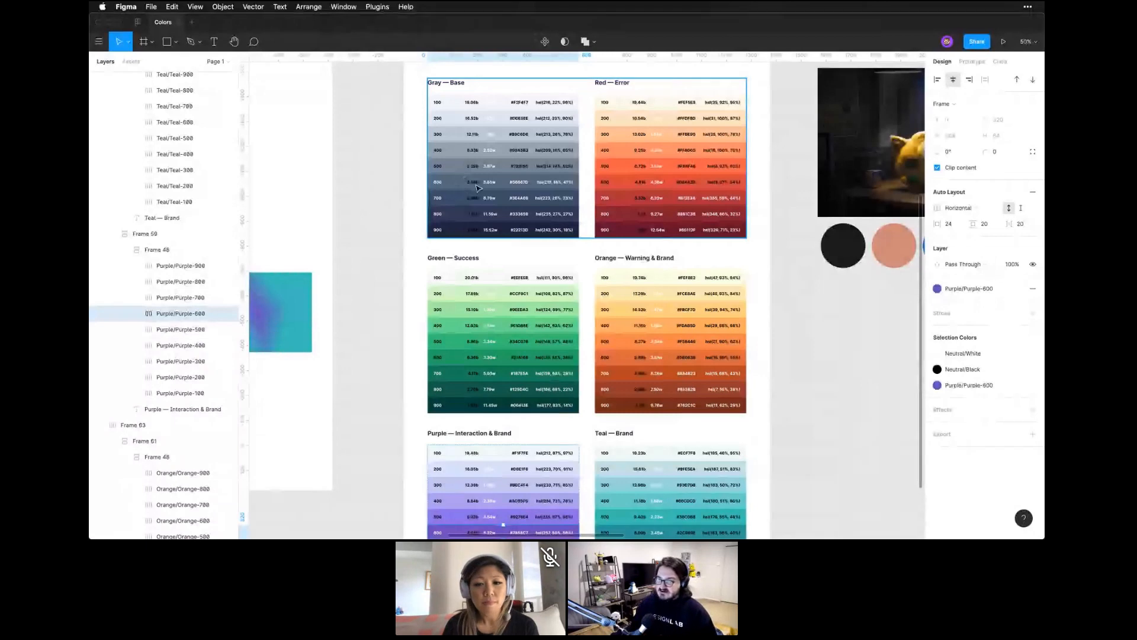
Copy the hex code #728195 from the Gray 500 row of the Gray — Base table
{"action": "left_click", "coordinate": [519, 169], "text": "super"}
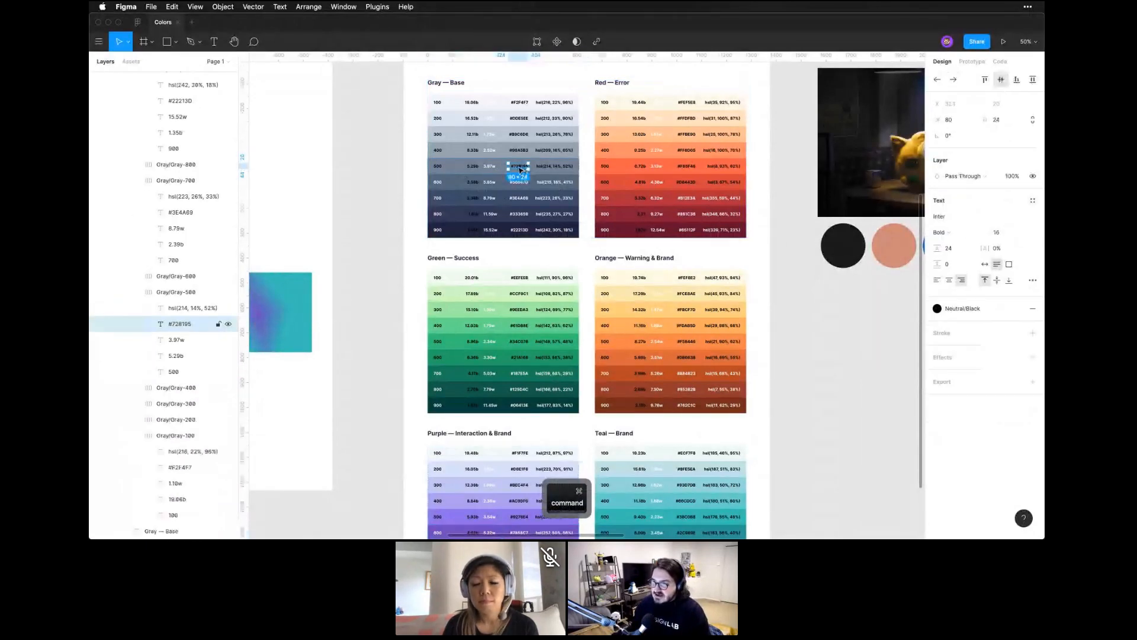
{"action": "double_click", "coordinate": [519, 167]}
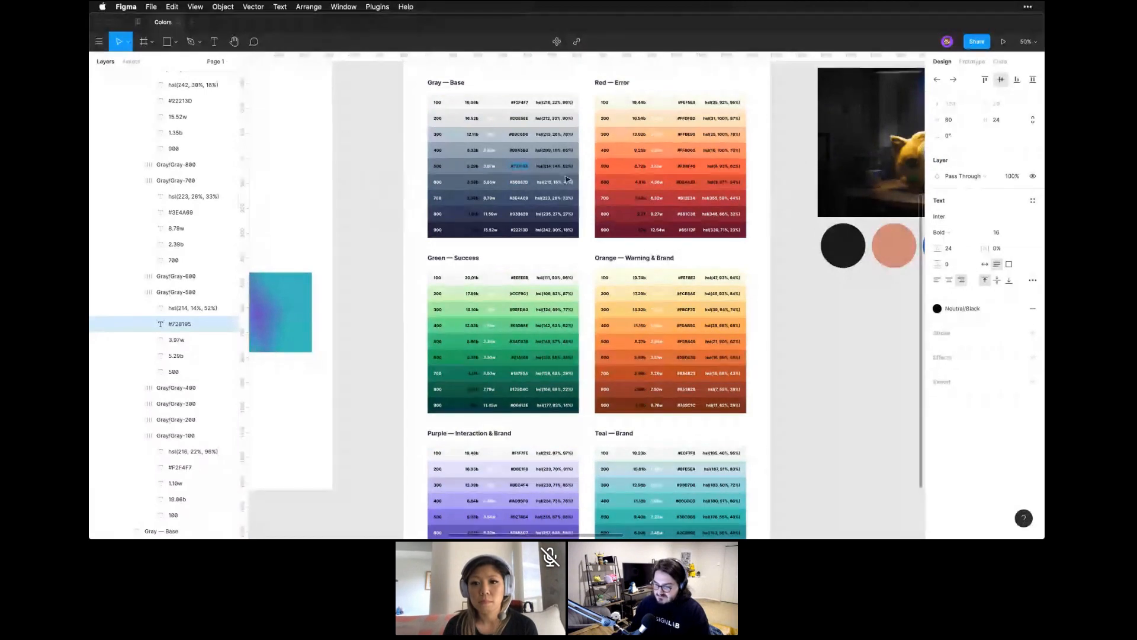
{"action": "key", "text": "super+c"}
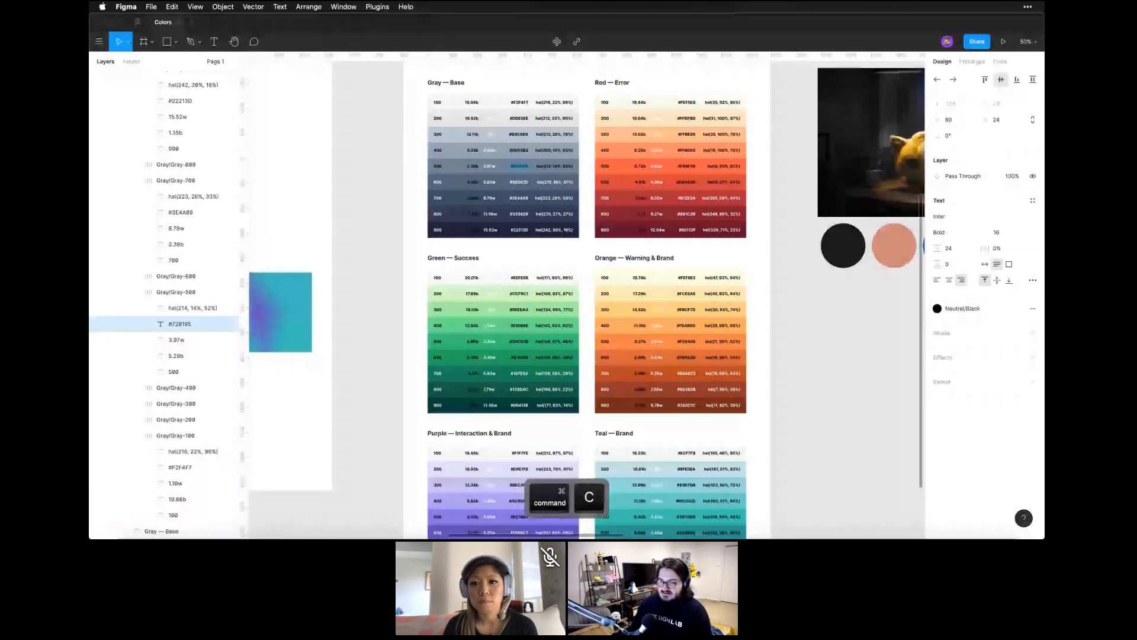
Switch to the Scale color scale generator in Chrome and replace its base color with the copied 728195
{"action": "left_click", "coordinate": [165, 516]}
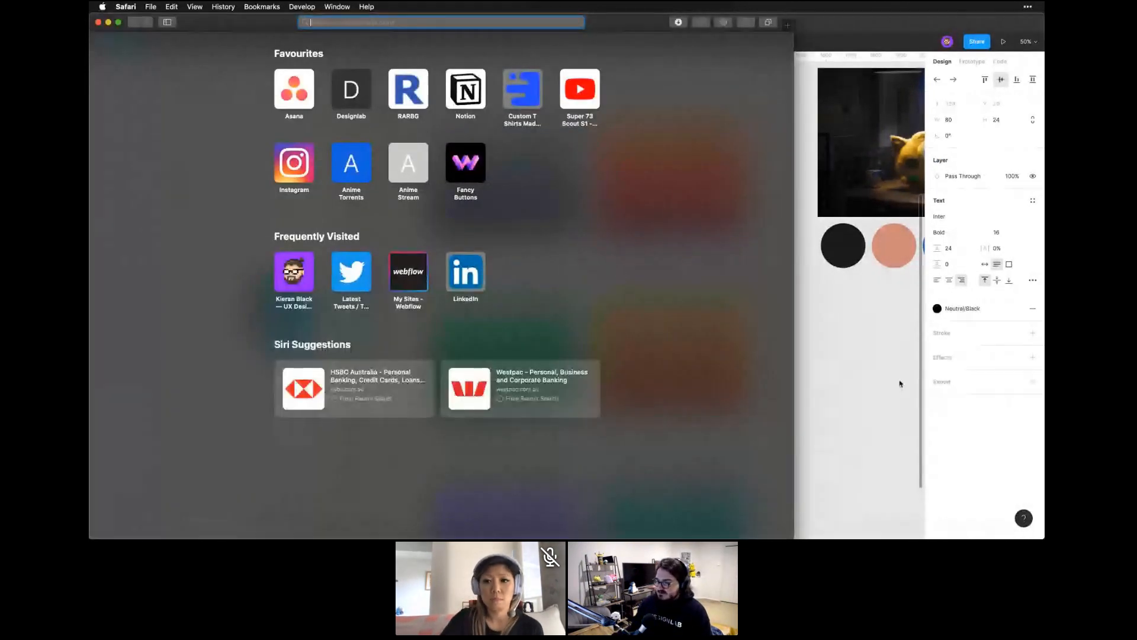
{"action": "left_click", "coordinate": [898, 381]}
{"action": "mouse_move", "coordinate": [755, 521]}
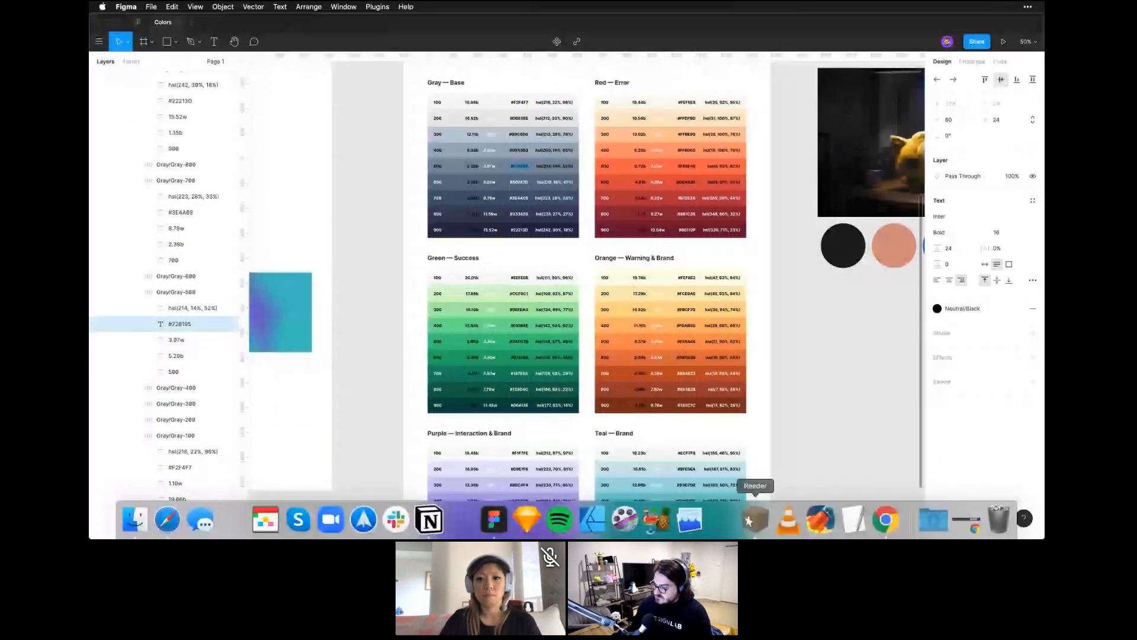
{"action": "left_click", "coordinate": [885, 519]}
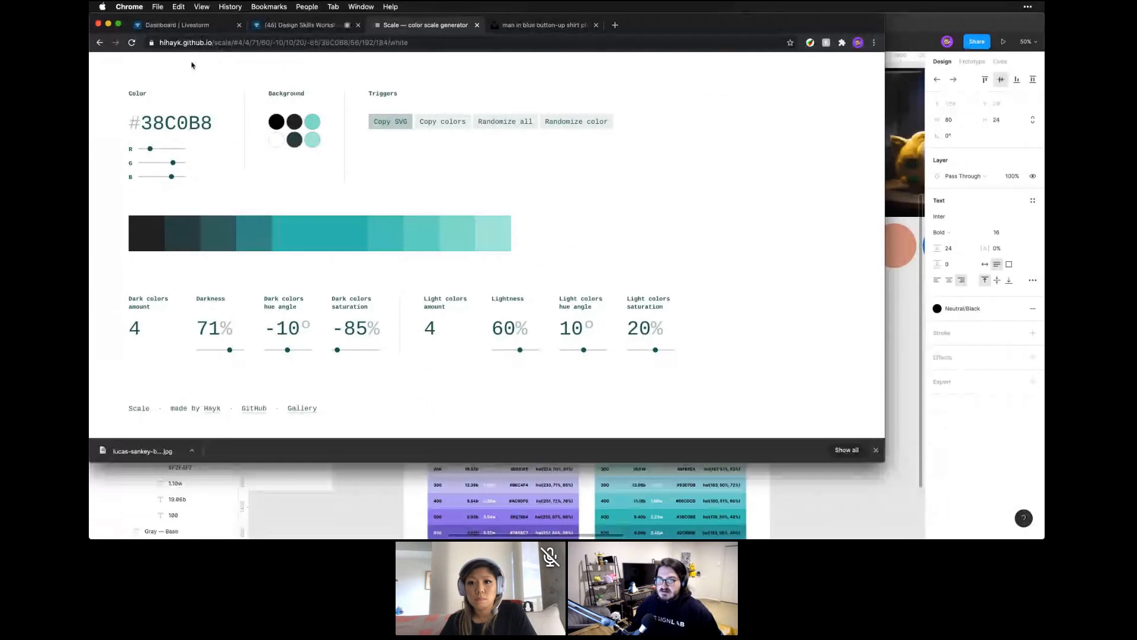
{"action": "left_click", "coordinate": [173, 124]}
{"action": "key", "text": "super+a"}
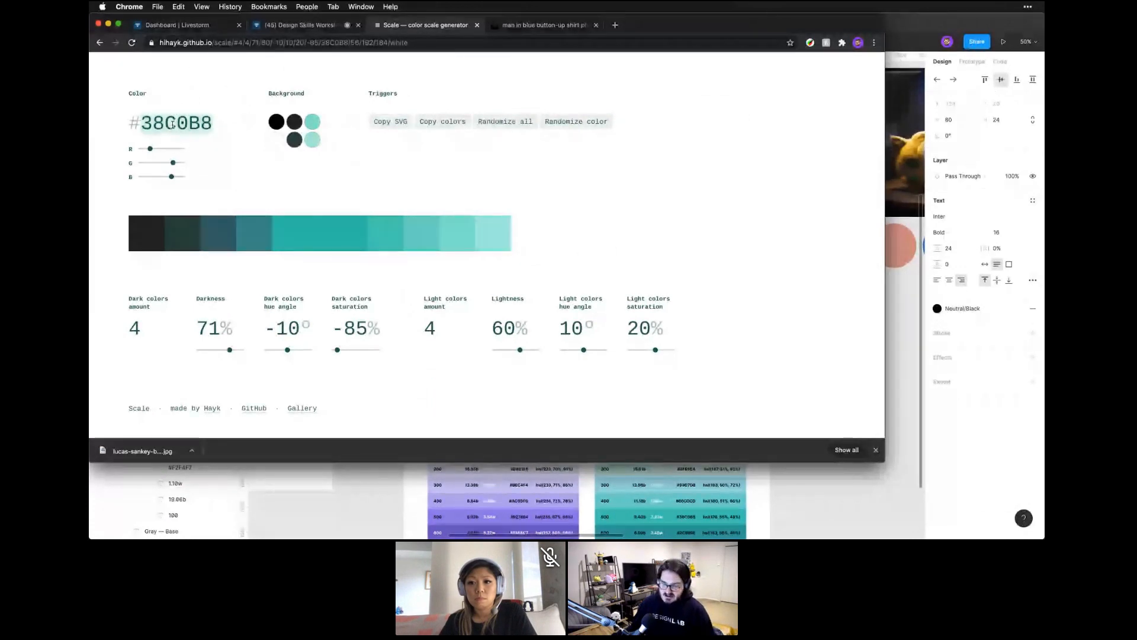
{"action": "key", "text": "super+v"}
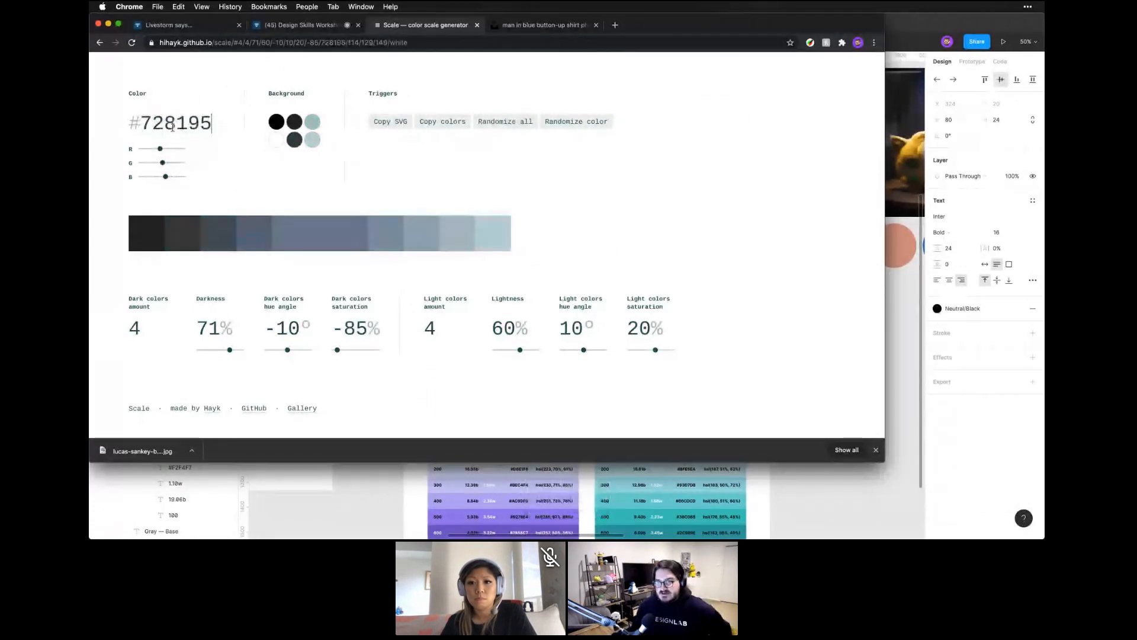
Set Darkness to 0%, the dark colors hue angle to 0° and the dark colors saturation to 0%
{"action": "double_click", "coordinate": [203, 330]}
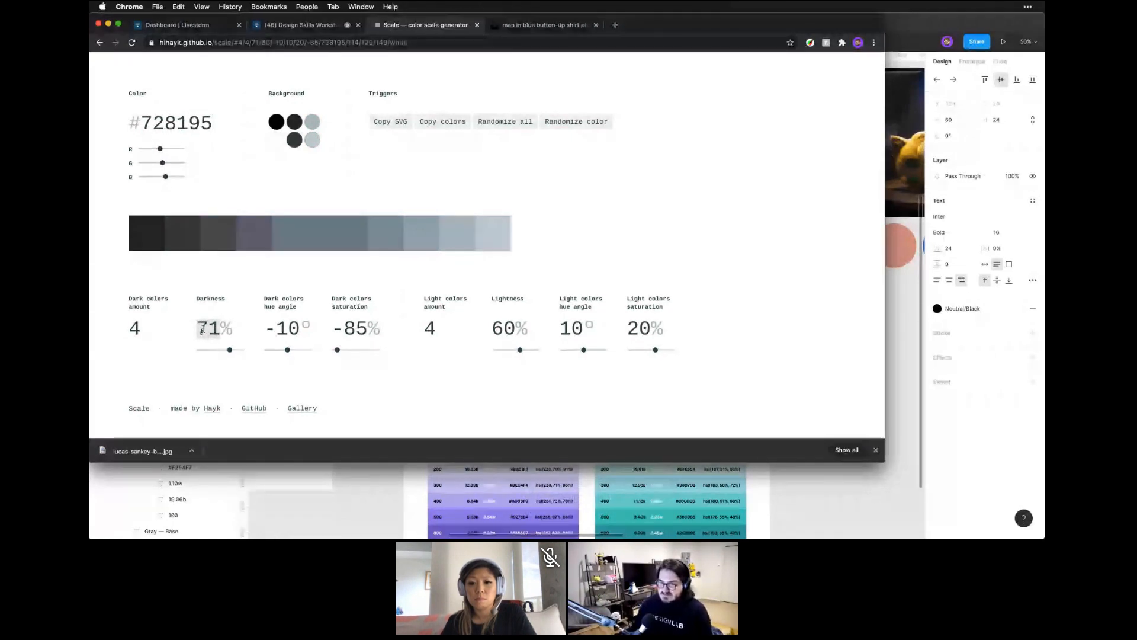
{"action": "type", "text": "0"}
{"action": "double_click", "coordinate": [283, 329]}
{"action": "type", "text": "0"}
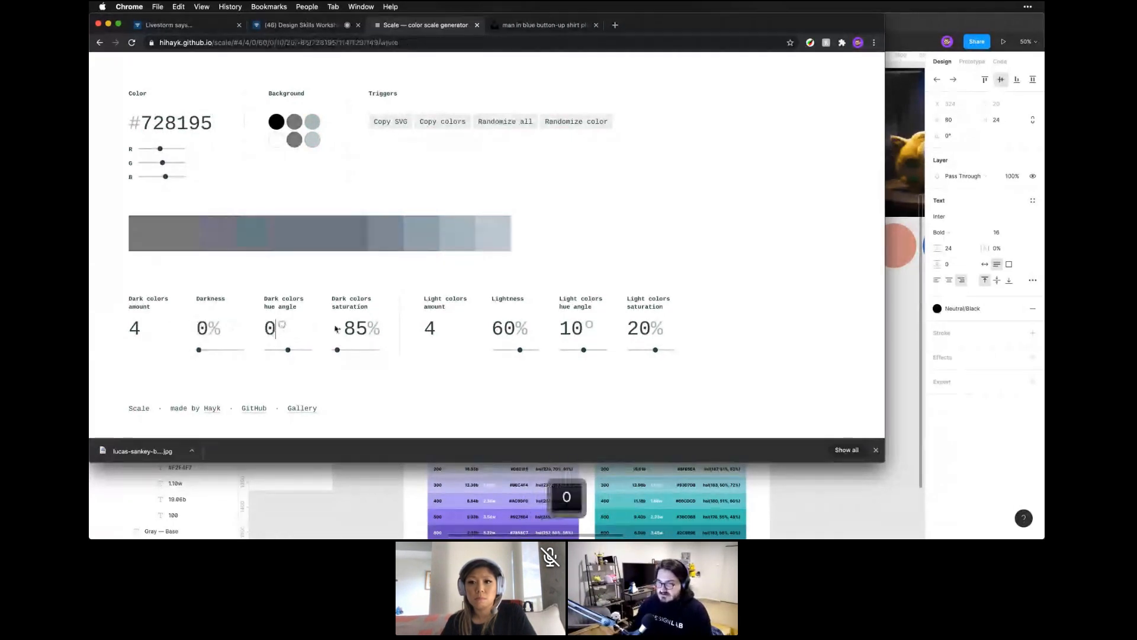
{"action": "double_click", "coordinate": [349, 328]}
{"action": "type", "text": "0"}
Set Lightness to 0%, the light colors hue angle to 0° and the light colors saturation to 0%
{"action": "double_click", "coordinate": [500, 328]}
{"action": "type", "text": "0"}
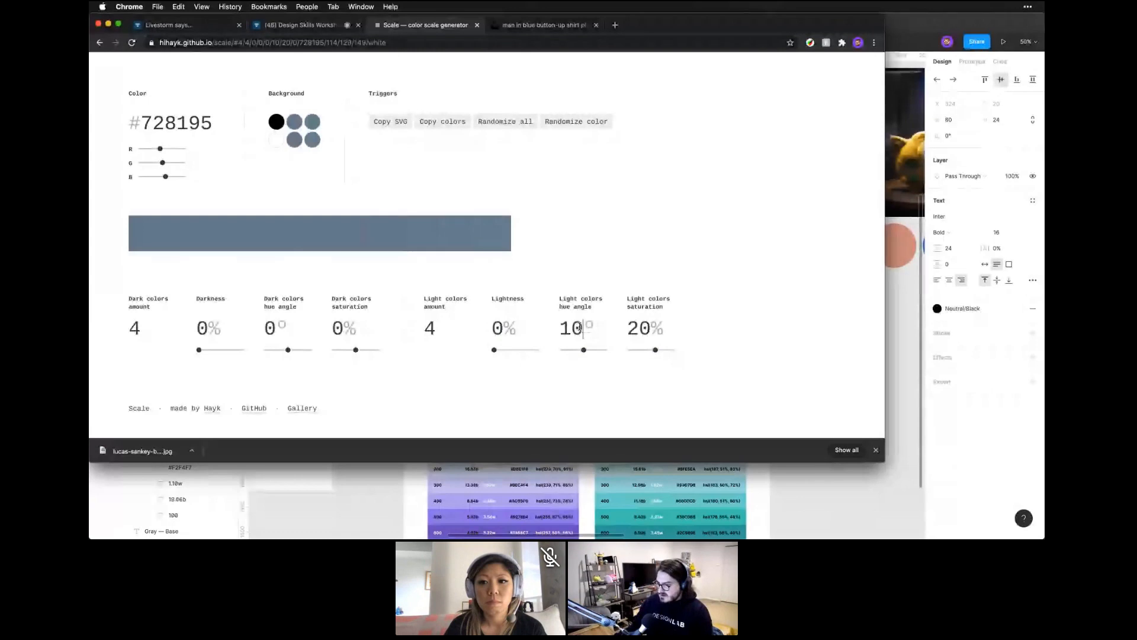
{"action": "double_click", "coordinate": [572, 327]}
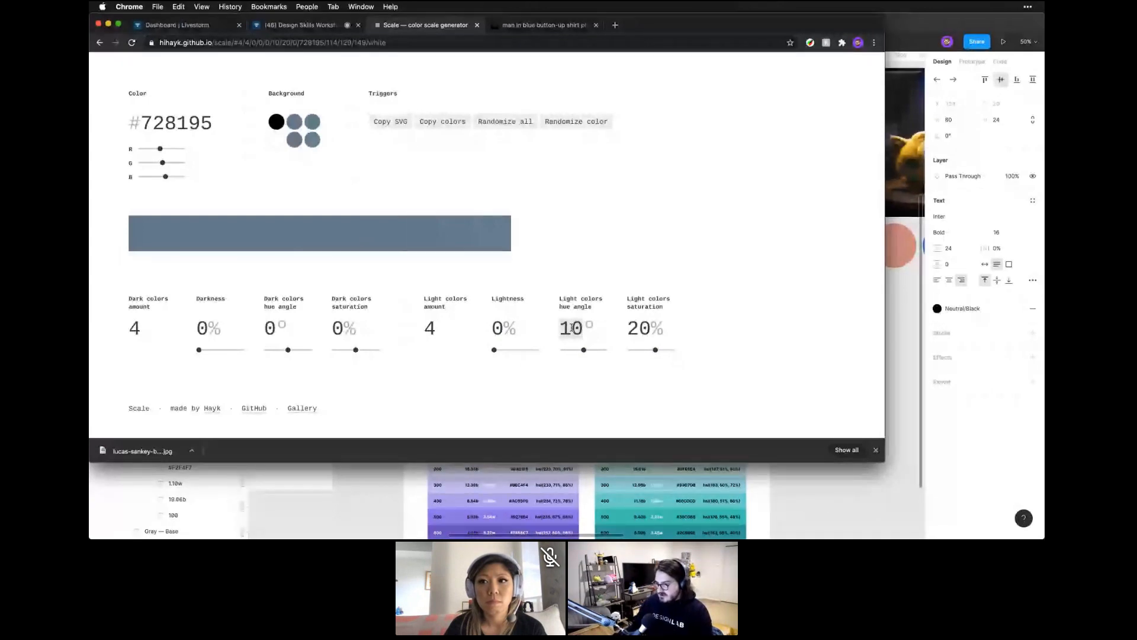
{"action": "type", "text": "0"}
{"action": "double_click", "coordinate": [633, 327]}
{"action": "type", "text": "0"}
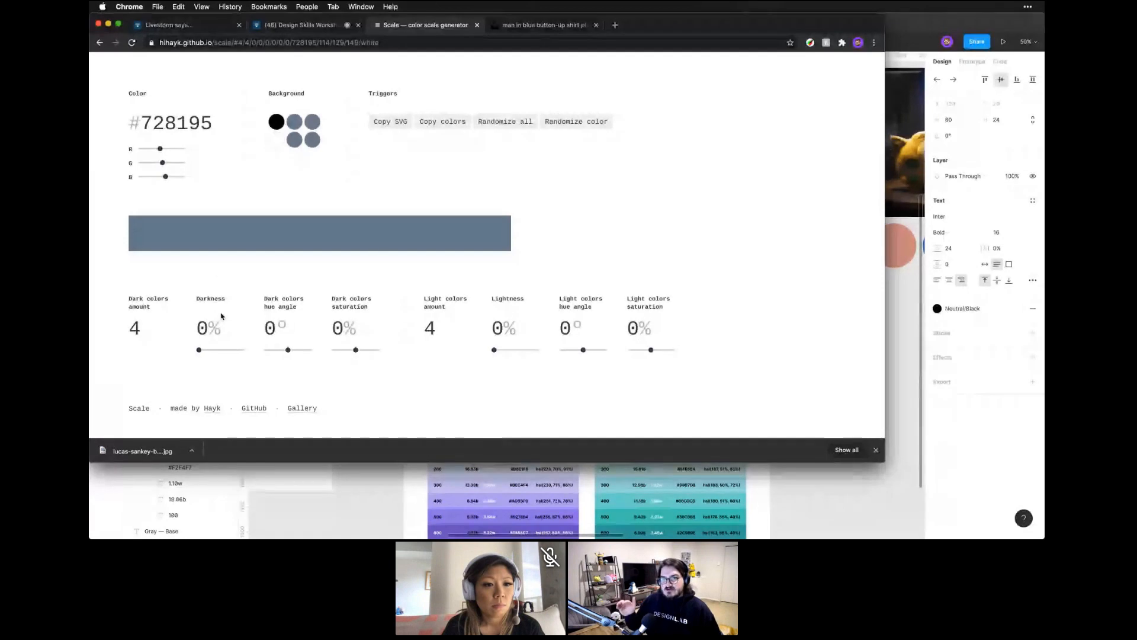
Raise the scale's Darkness to 72% and its Lightness to 81%
{"action": "left_click_drag", "start_coordinate": [200, 350], "coordinate": [230, 350]}
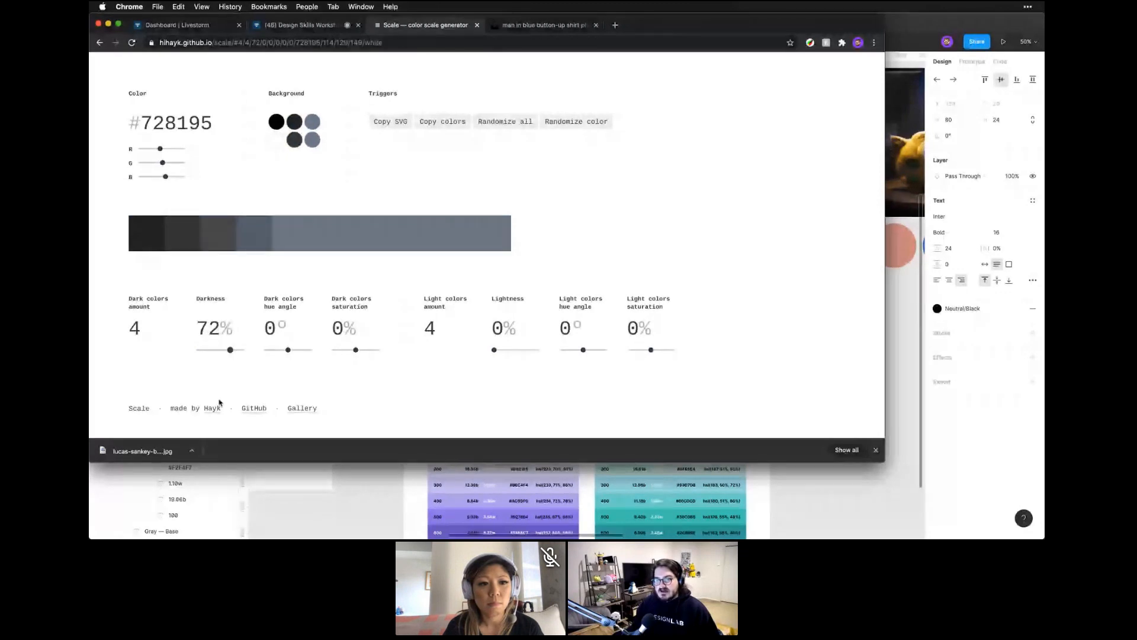
{"action": "left_click_drag", "start_coordinate": [495, 350], "coordinate": [529, 350]}
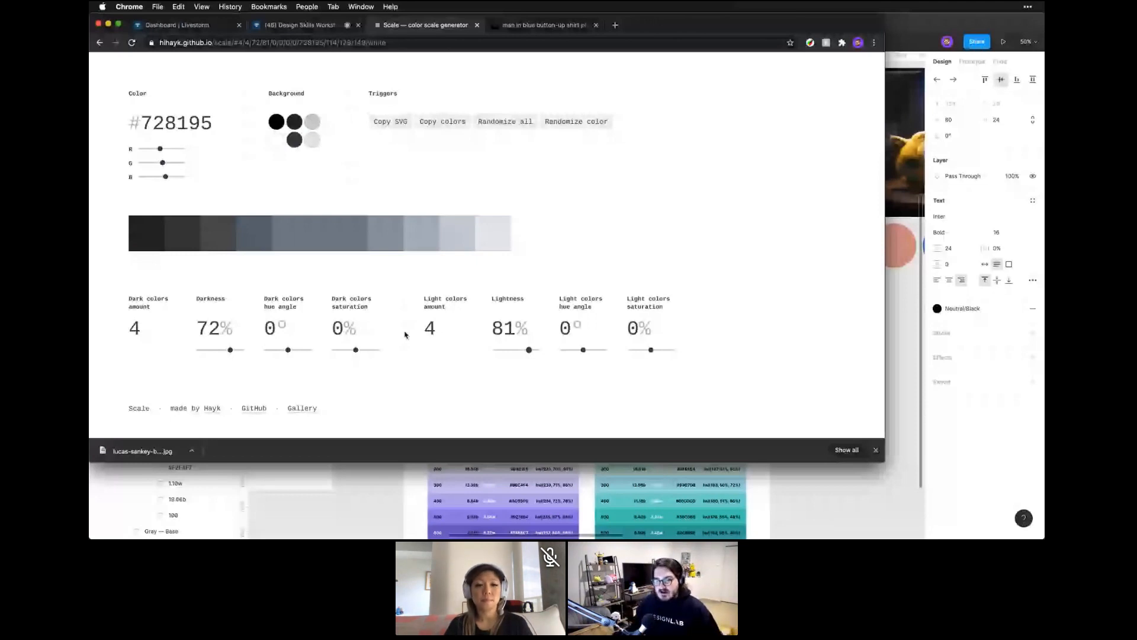
Try several dark colors hue angles and settle on -10°, and set the dark colors saturation to 100% after trying -100%
{"action": "left_click_drag", "start_coordinate": [288, 349], "coordinate": [293, 351]}
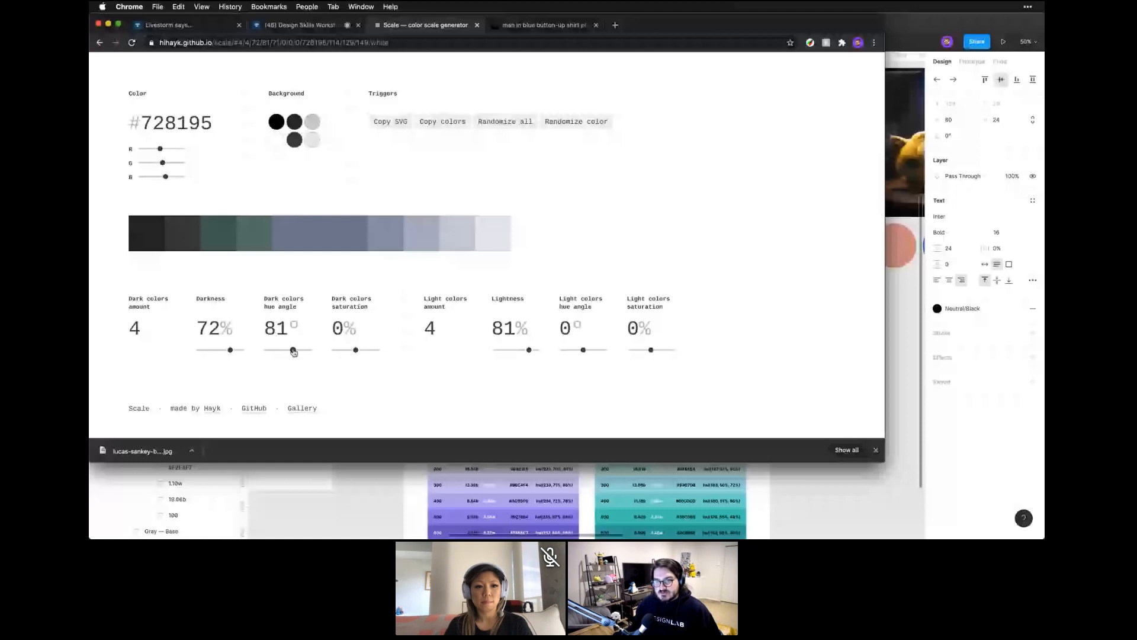
{"action": "left_click_drag", "start_coordinate": [293, 351], "coordinate": [289, 350]}
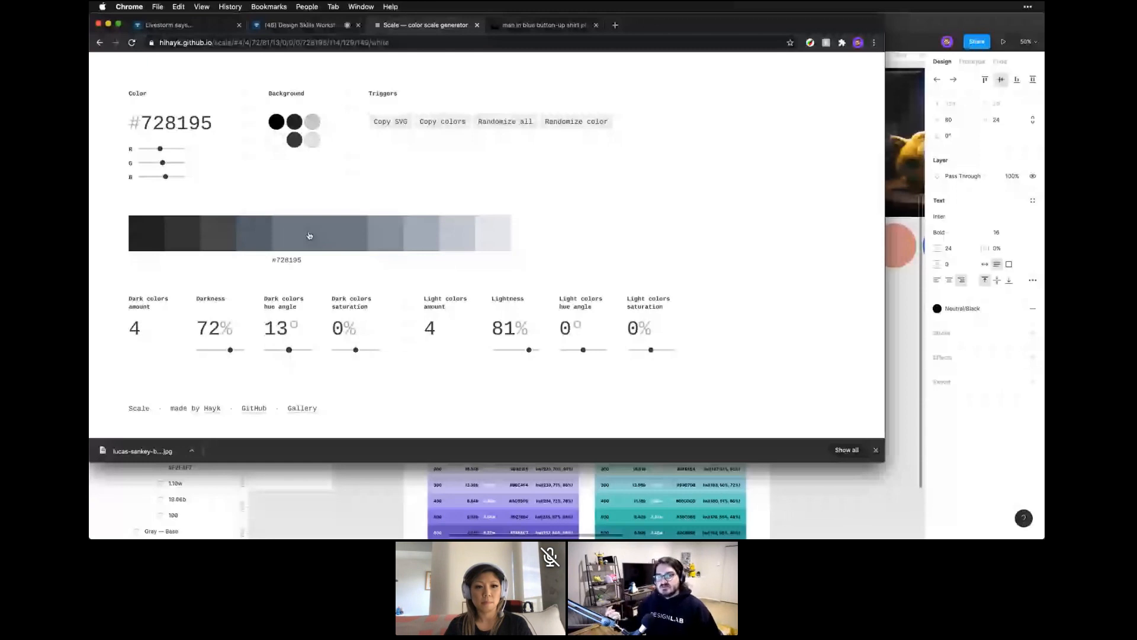
{"action": "left_click_drag", "start_coordinate": [289, 349], "coordinate": [287, 350]}
{"action": "double_click", "coordinate": [287, 328]}
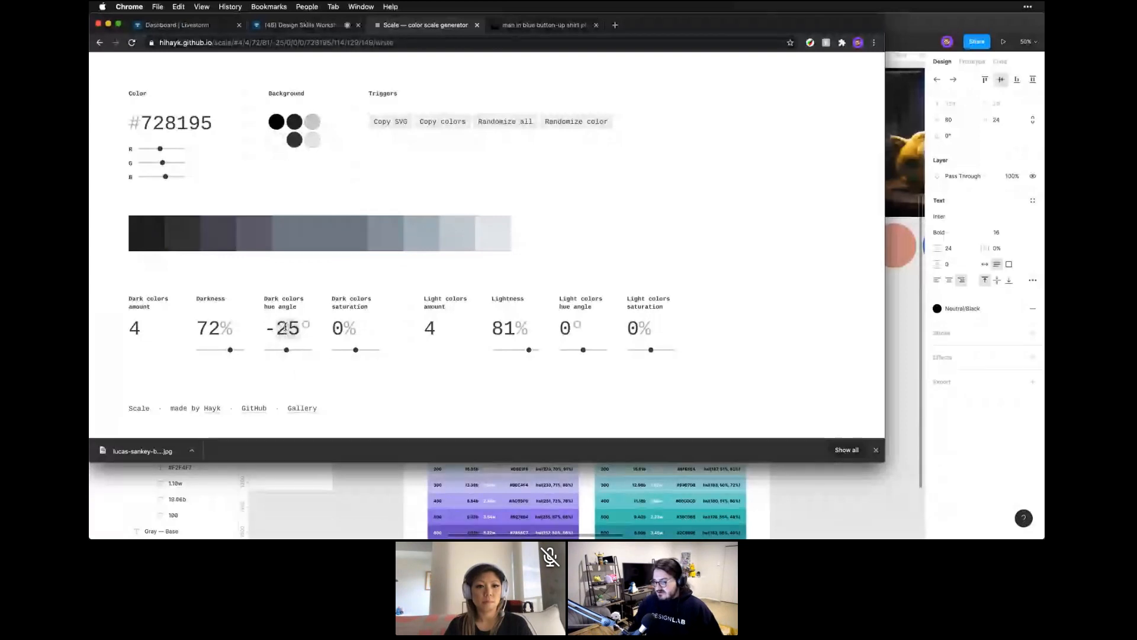
{"action": "type", "text": "10"}
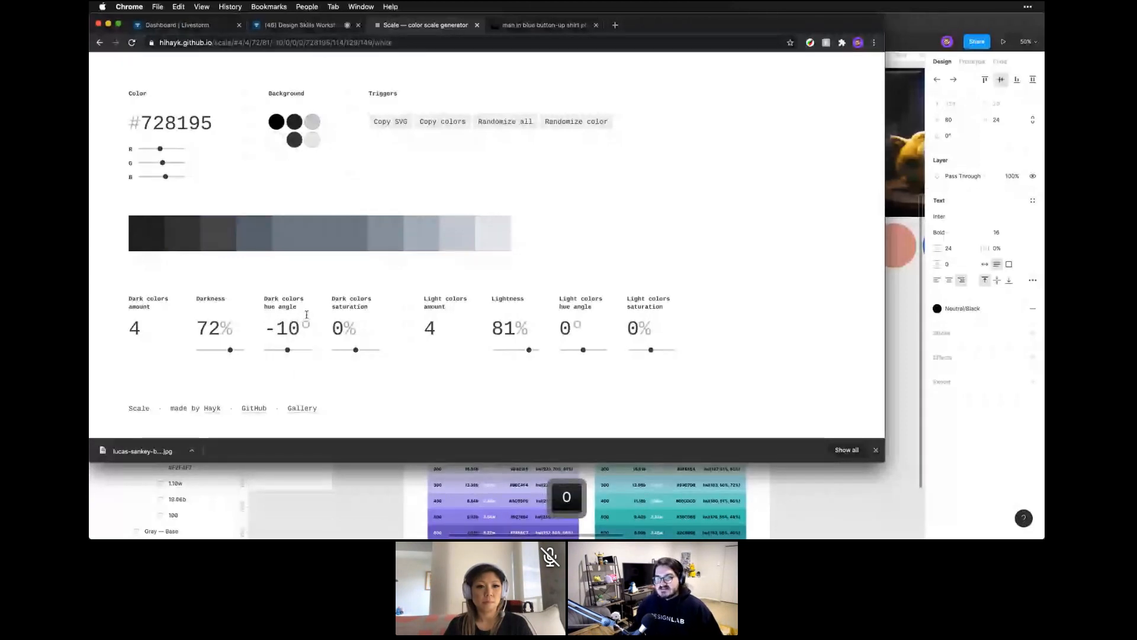
{"action": "left_click_drag", "start_coordinate": [355, 351], "coordinate": [332, 351]}
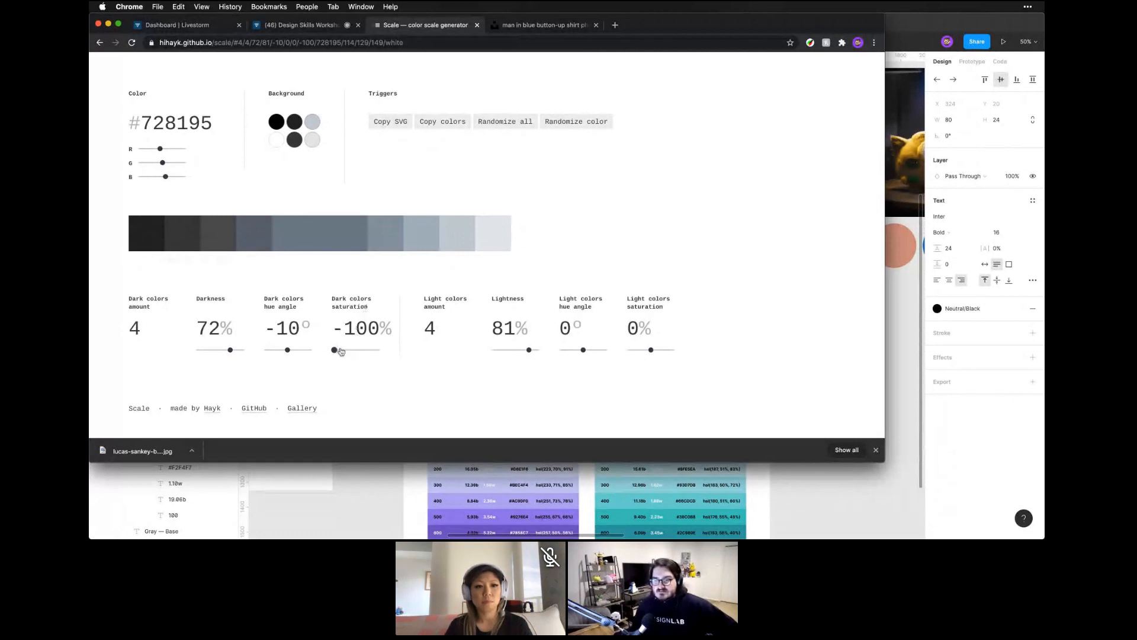
{"action": "left_click_drag", "start_coordinate": [341, 353], "coordinate": [379, 352]}
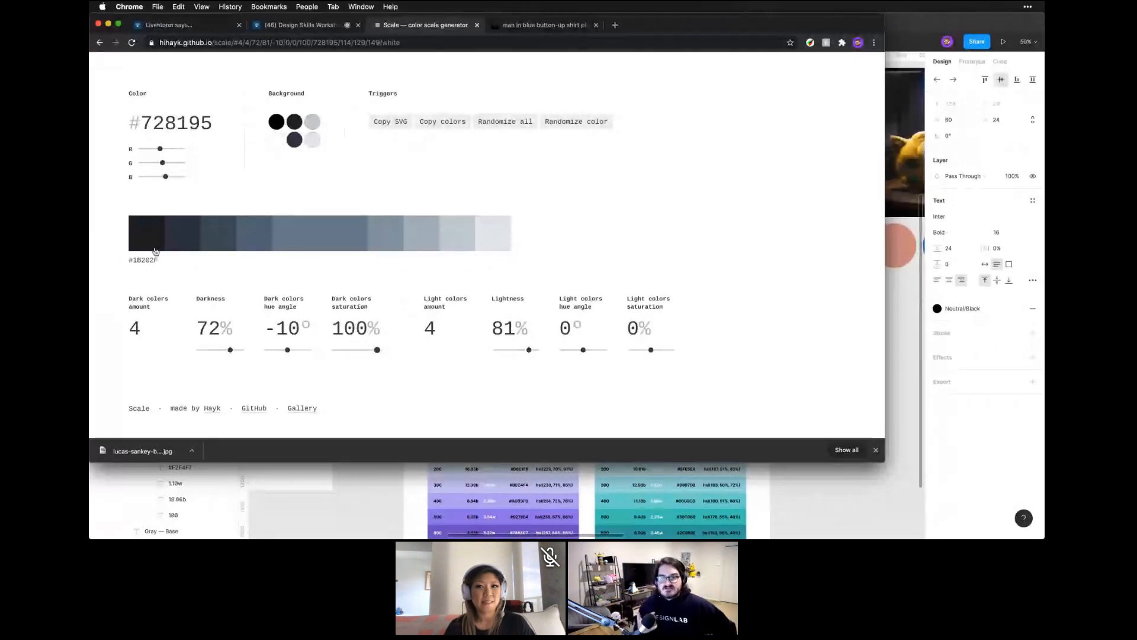
Copy the Teal 500 hex code #38C0B8 from the Figma palette and paste it as the base color in Scale in Chrome
{"action": "left_click", "coordinate": [756, 487]}
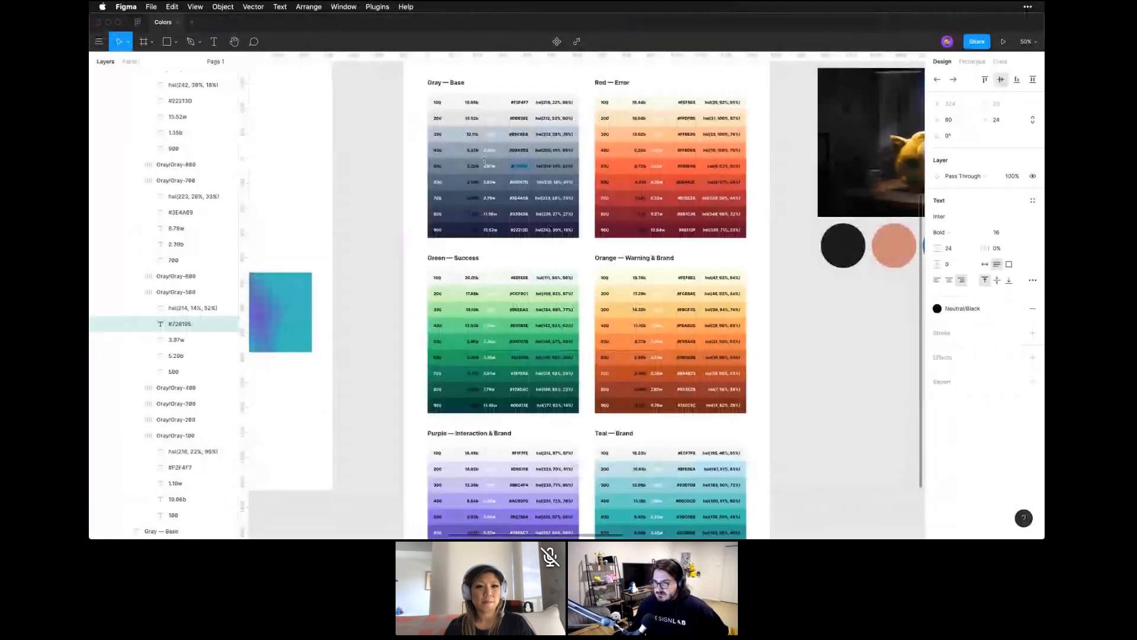
{"action": "scroll", "coordinate": [613, 389], "scroll_direction": "down", "scroll_amount": 2}
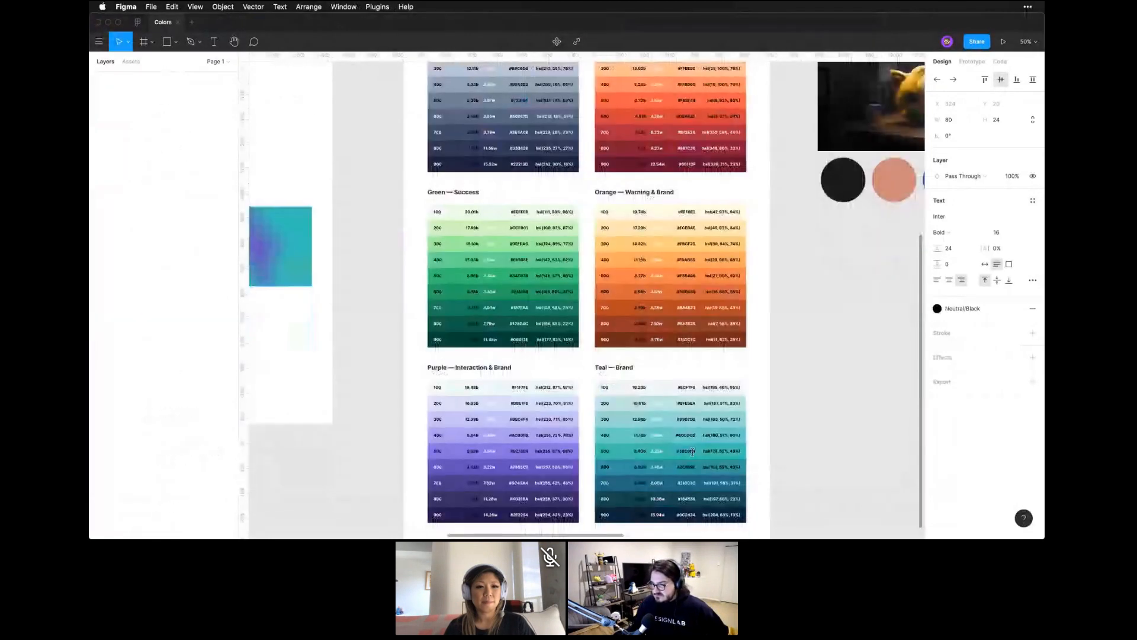
{"action": "left_click", "coordinate": [692, 451], "text": "super"}
{"action": "key", "text": "super+c"}
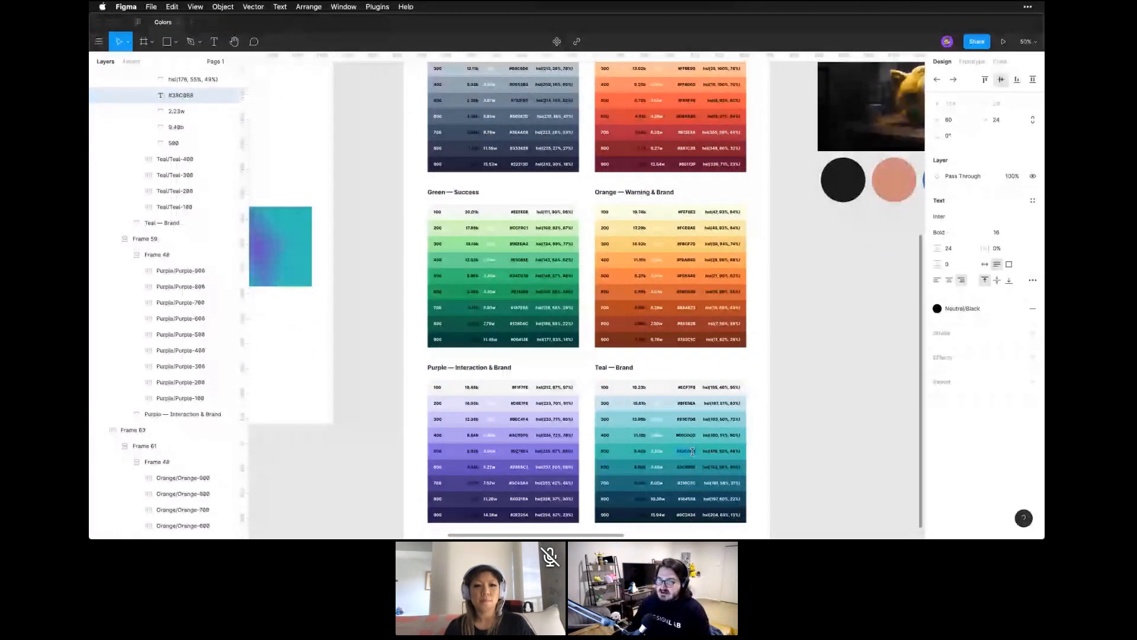
{"action": "key", "text": "super+Tab"}
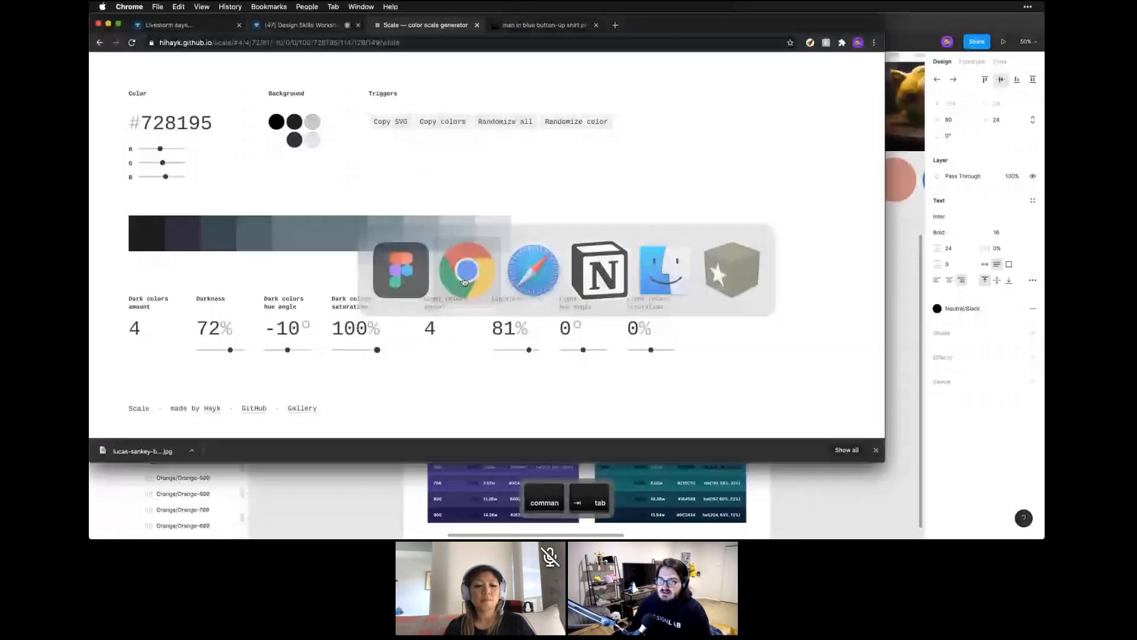
{"action": "key", "text": "super+v"}
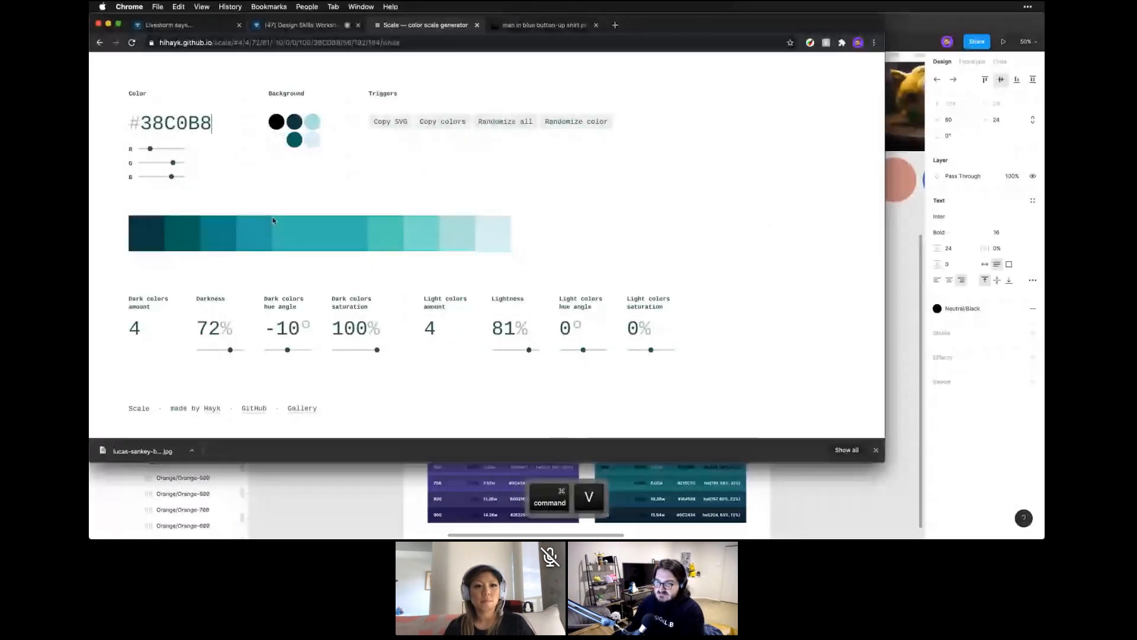
Set the dark colors hue angle to 0° and both Darkness and Lightness to 70%, after trying 80% Darkness
{"action": "double_click", "coordinate": [284, 328]}
{"action": "type", "text": "0"}
{"action": "double_click", "coordinate": [203, 329]}
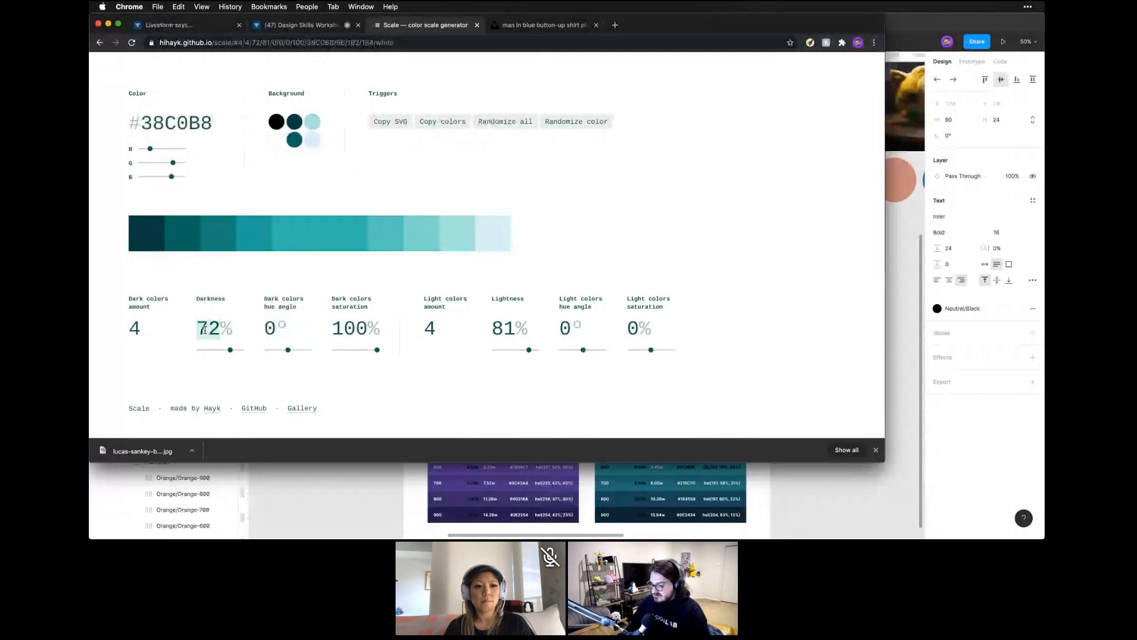
{"action": "type", "text": "80"}
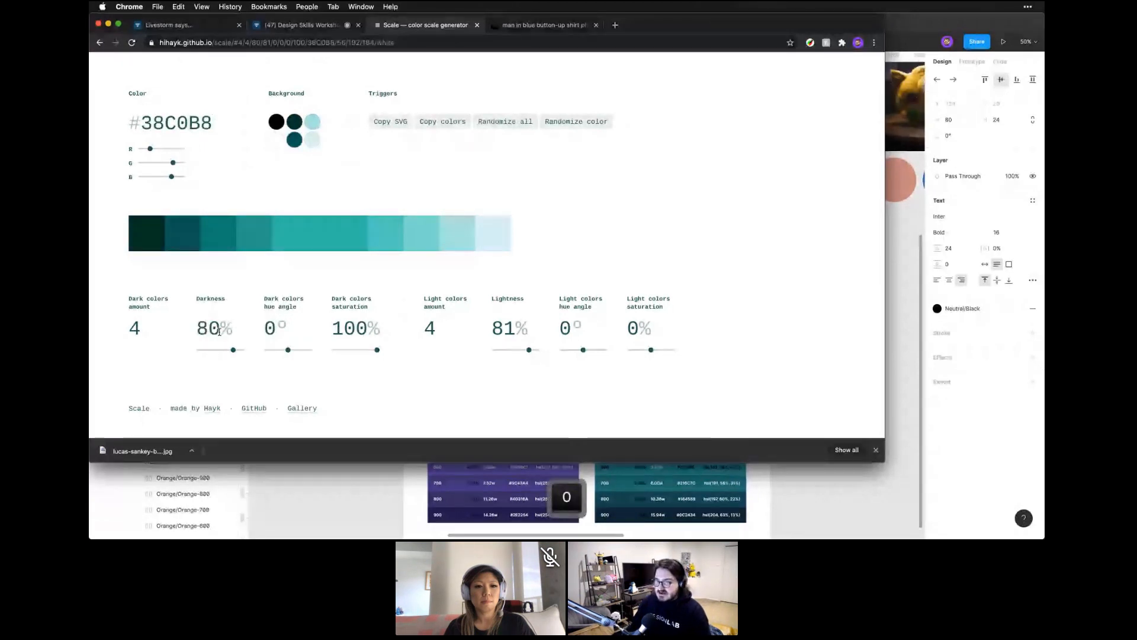
{"action": "double_click", "coordinate": [495, 328]}
{"action": "double_click", "coordinate": [207, 329]}
{"action": "type", "text": "70"}
{"action": "double_click", "coordinate": [496, 328]}
{"action": "type", "text": "70"}
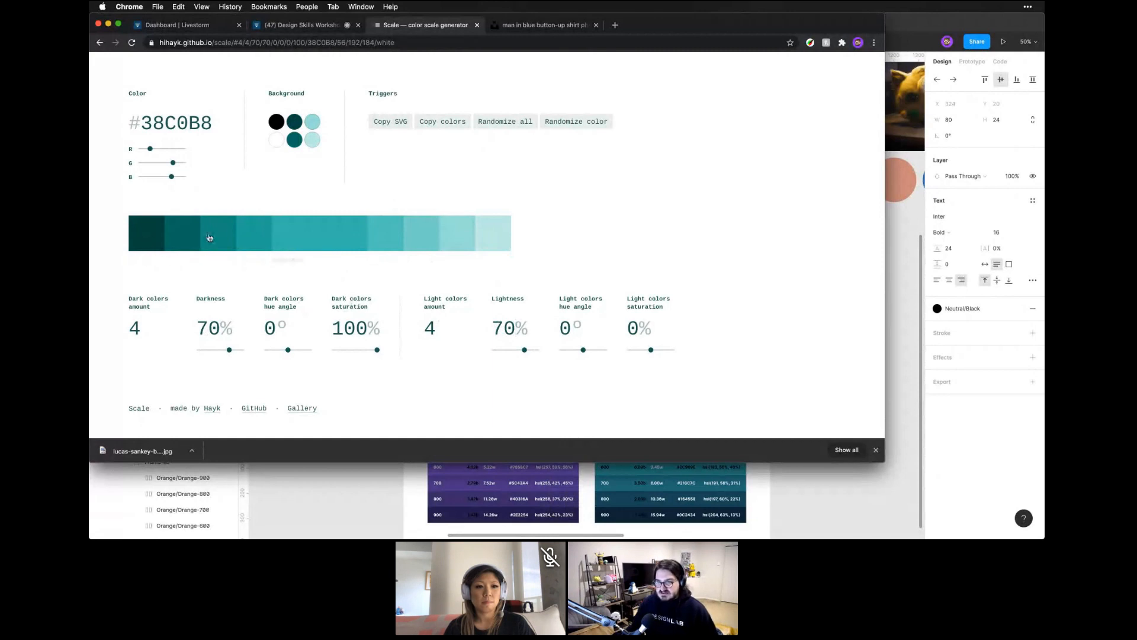
Set the light colors saturation to 100% and reduce the dark colors saturation to 50%
{"action": "left_click", "coordinate": [633, 328]}
{"action": "type", "text": "100"}
{"action": "key", "text": "Return"}
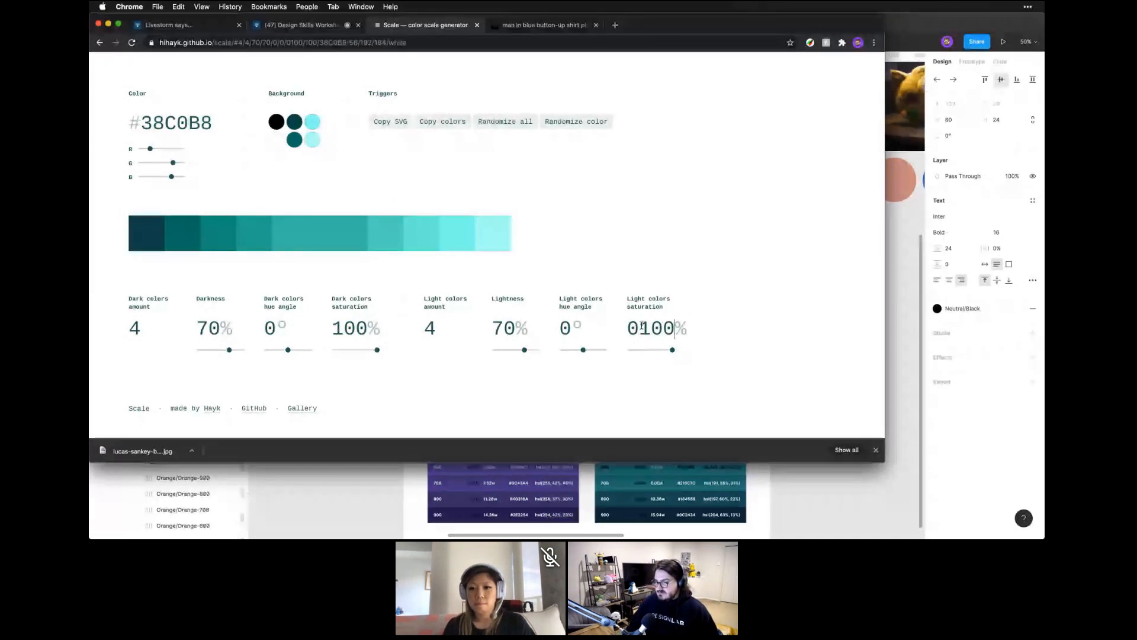
{"action": "key", "text": "BackSpace"}
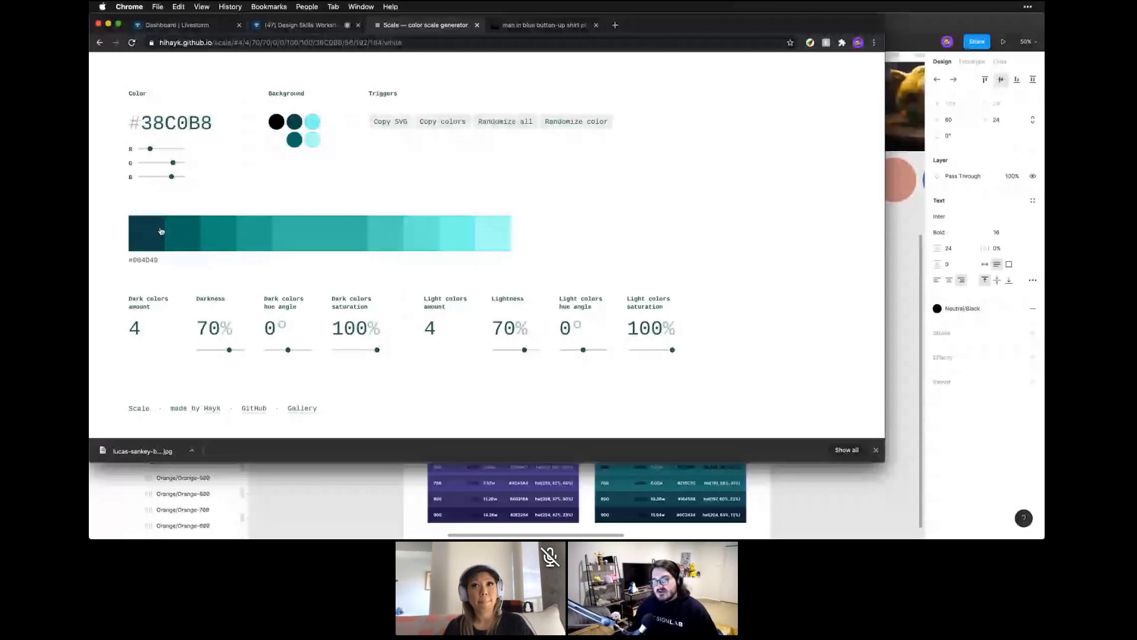
{"action": "left_click_drag", "start_coordinate": [377, 353], "coordinate": [366, 352]}
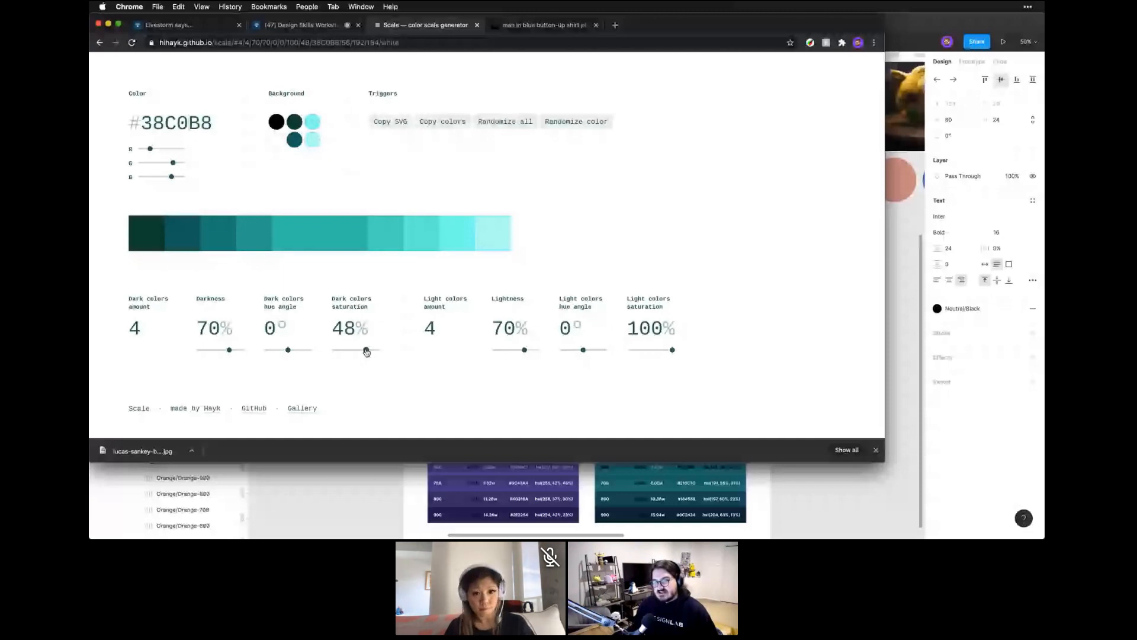
{"action": "left_click_drag", "start_coordinate": [367, 351], "coordinate": [368, 352]}
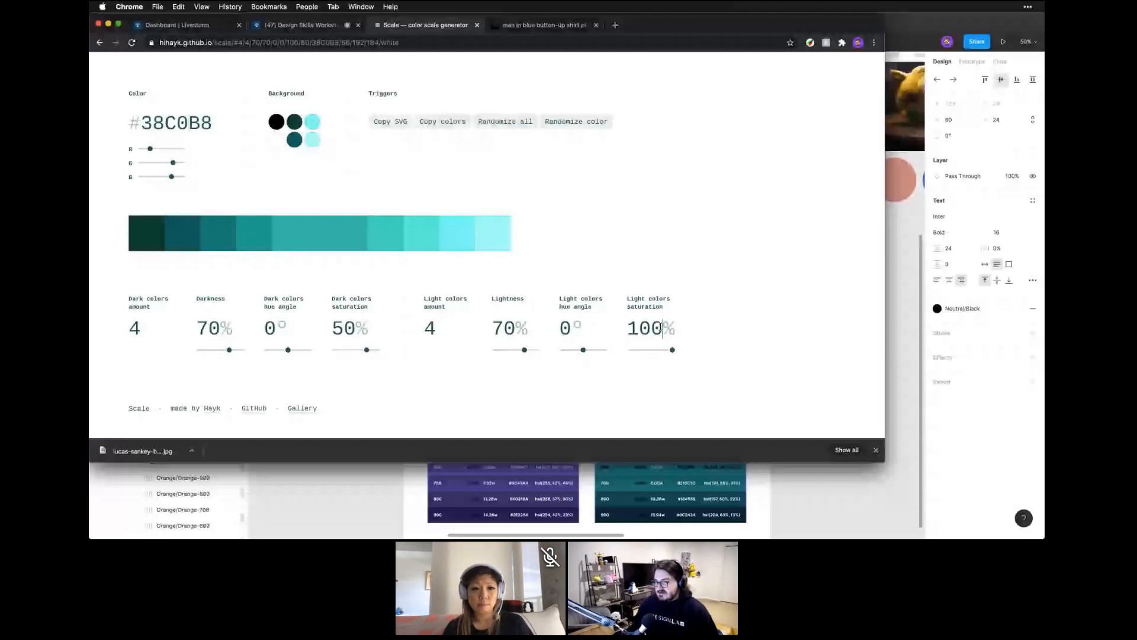
Set the light colors saturation to 50% and copy the generated teal scale as SVG
{"action": "double_click", "coordinate": [649, 327]}
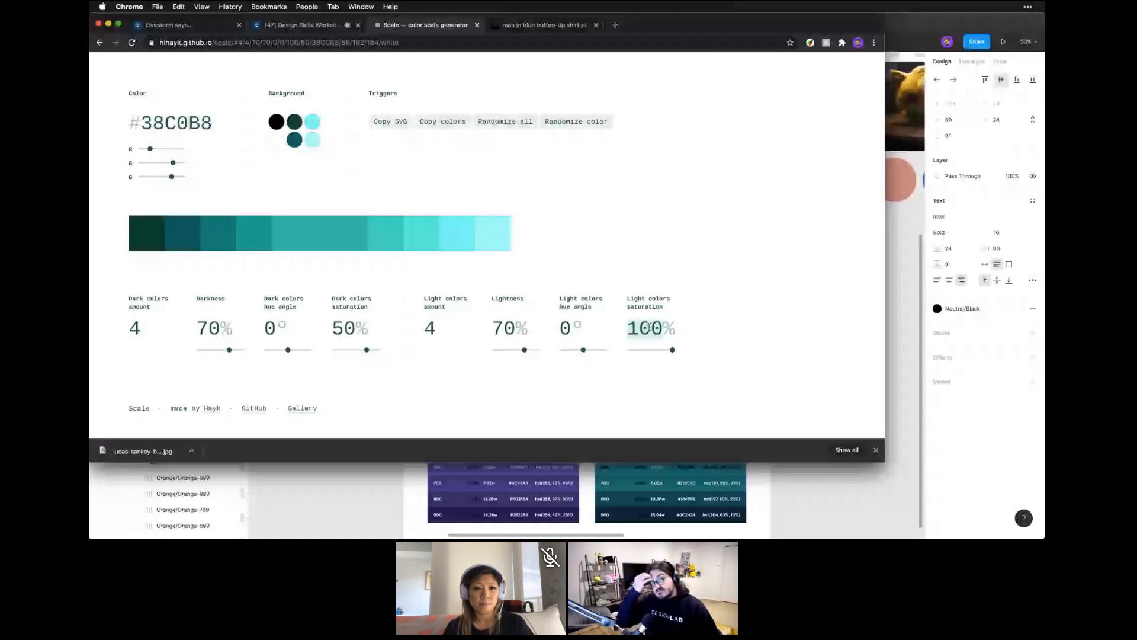
{"action": "type", "text": "50"}
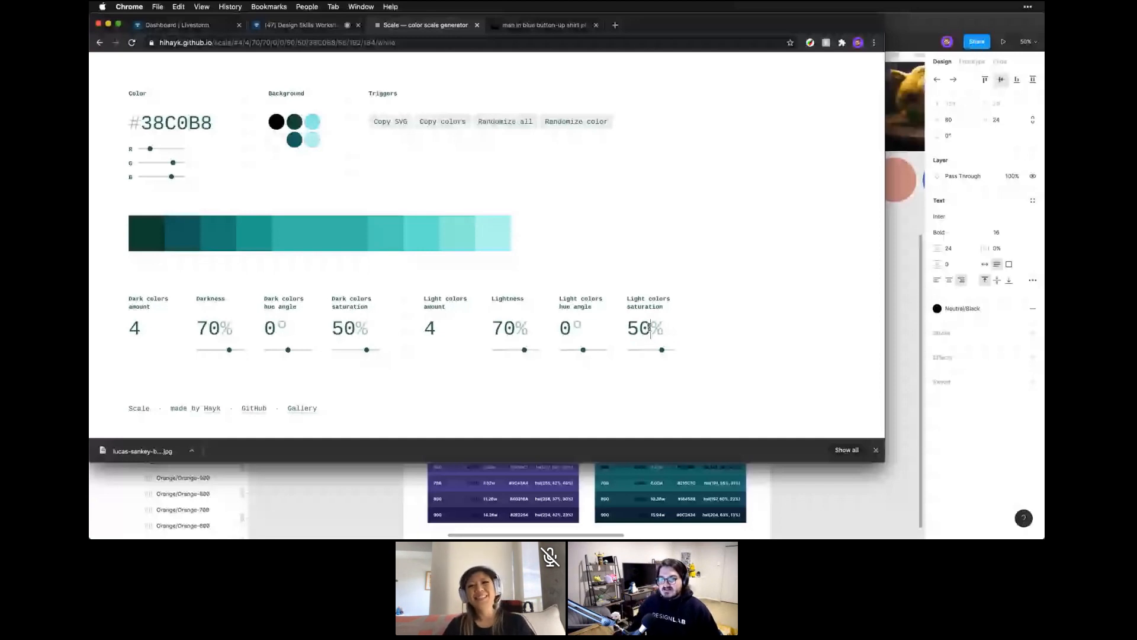
{"action": "mouse_move", "coordinate": [299, 238]}
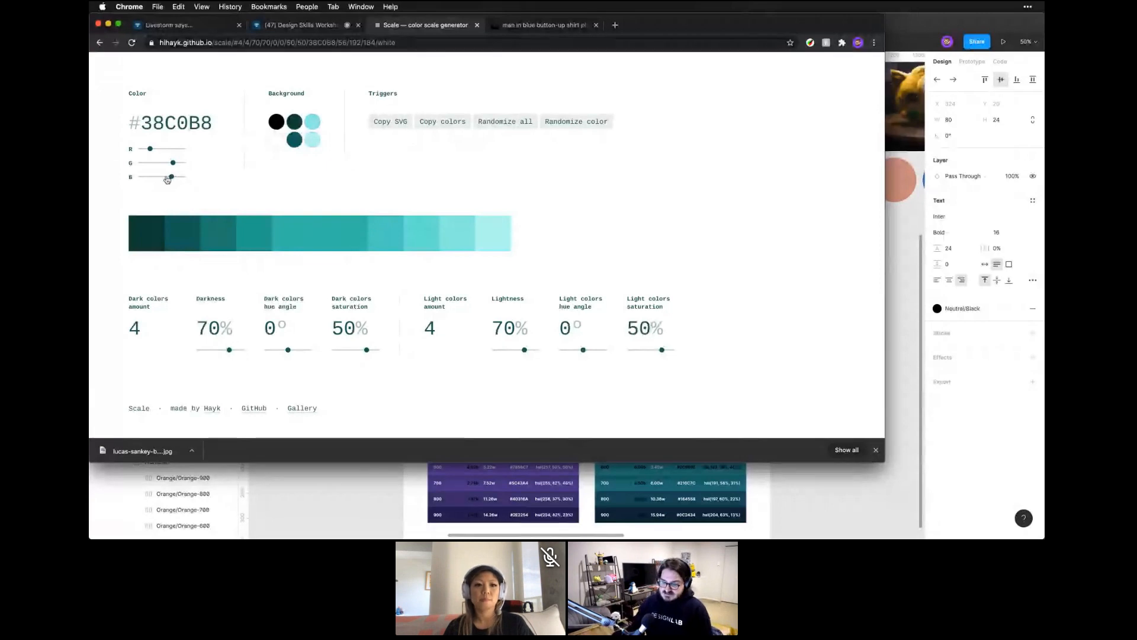
{"action": "key", "text": "super+shift+4"}
{"action": "left_click_drag", "start_coordinate": [112, 197], "coordinate": [530, 285]}
{"action": "left_click", "coordinate": [397, 123]}
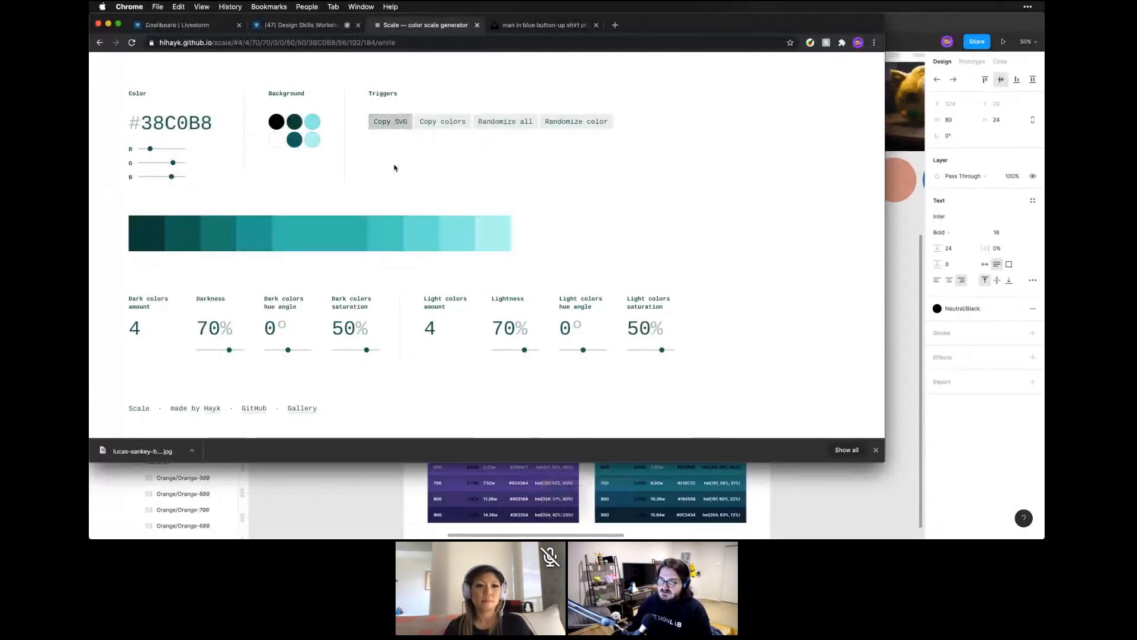
Switch to Figma, draw a blank frame below the palette frame, and paste the copied teal scale into it
{"action": "left_click", "coordinate": [368, 470]}
{"action": "key", "text": "space"}
{"action": "left_click_drag", "start_coordinate": [368, 470], "coordinate": [443, 257]}
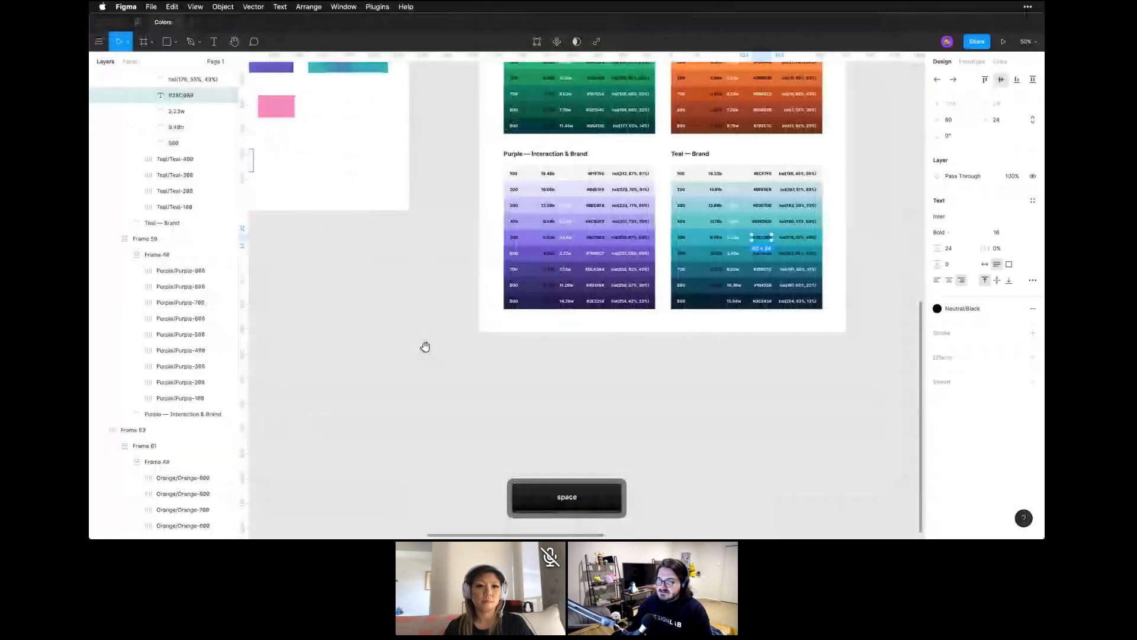
{"action": "left_click_drag", "start_coordinate": [426, 346], "coordinate": [462, 115]}
{"action": "key", "text": "a"}
{"action": "left_click_drag", "start_coordinate": [360, 196], "coordinate": [774, 439]}
{"action": "left_click", "coordinate": [550, 188]}
{"action": "key", "text": "super+v"}
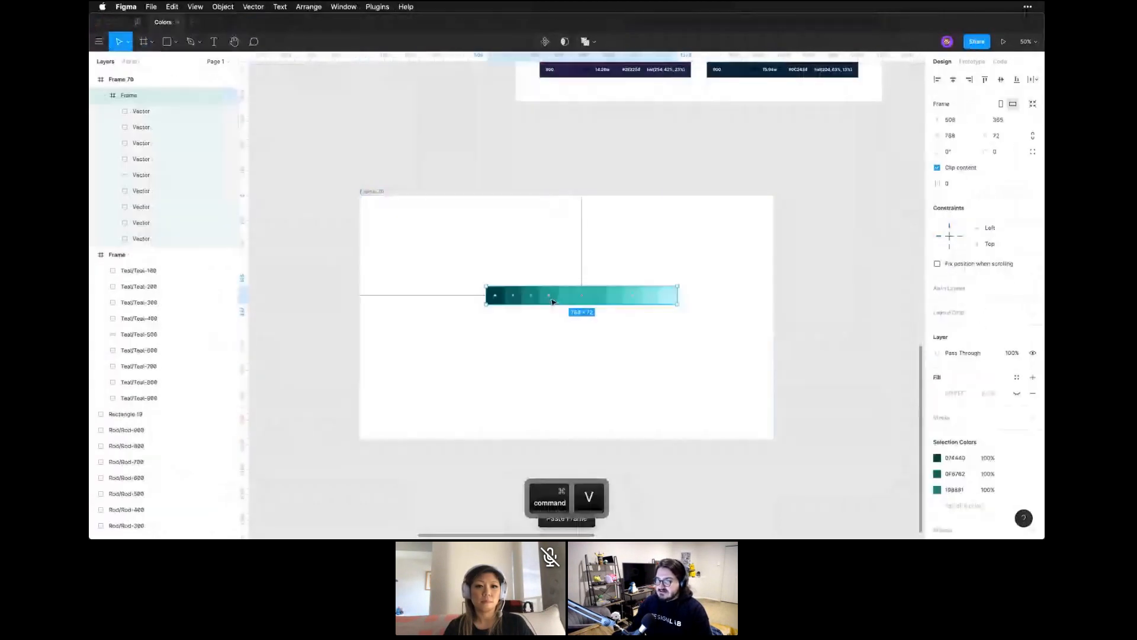
{"action": "left_click", "coordinate": [515, 244]}
{"action": "key", "text": "z"}
{"action": "left_click_drag", "start_coordinate": [439, 249], "coordinate": [723, 372]}
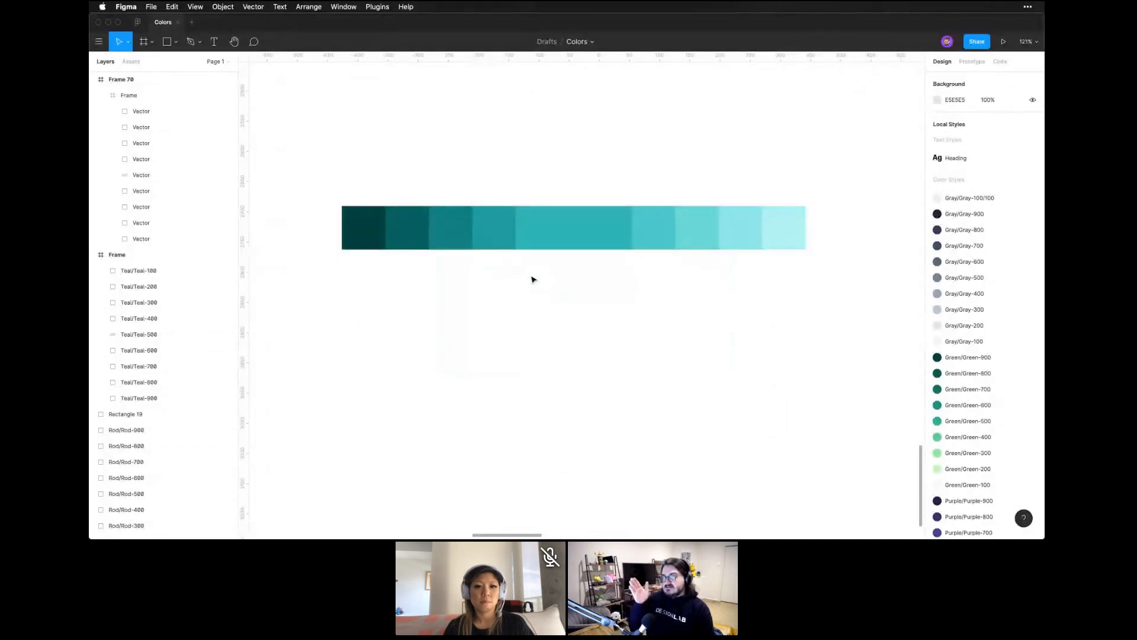
Return to Scale in Chrome and set the dark colors hue angle to -10°, after trying 7°, -7° and -20°
{"action": "key", "text": "super+Tab"}
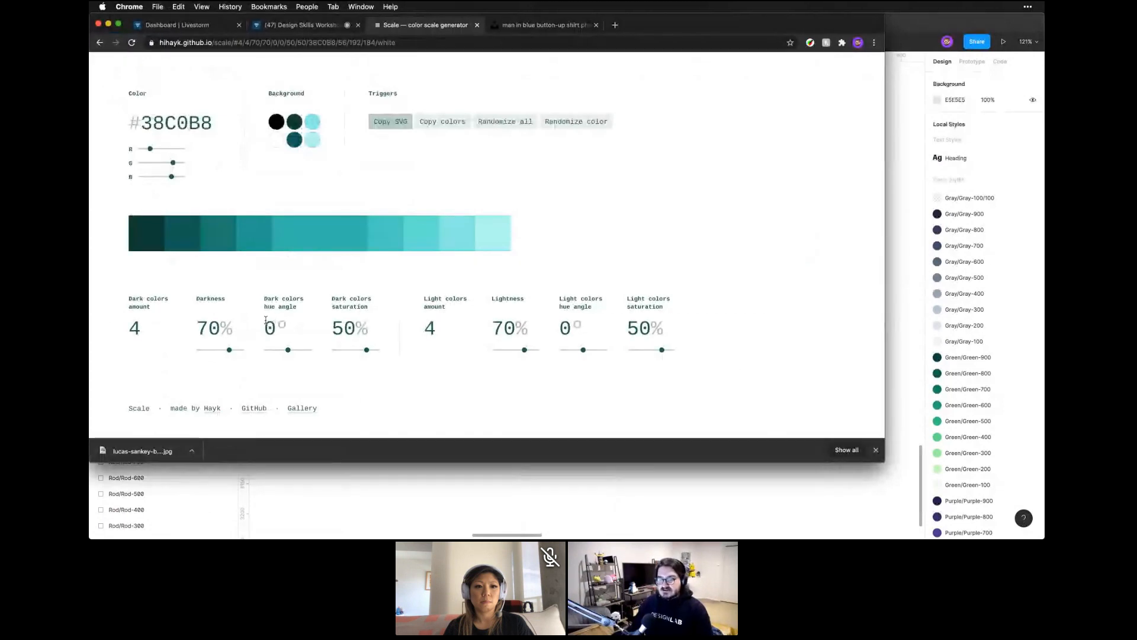
{"action": "left_click", "coordinate": [271, 322]}
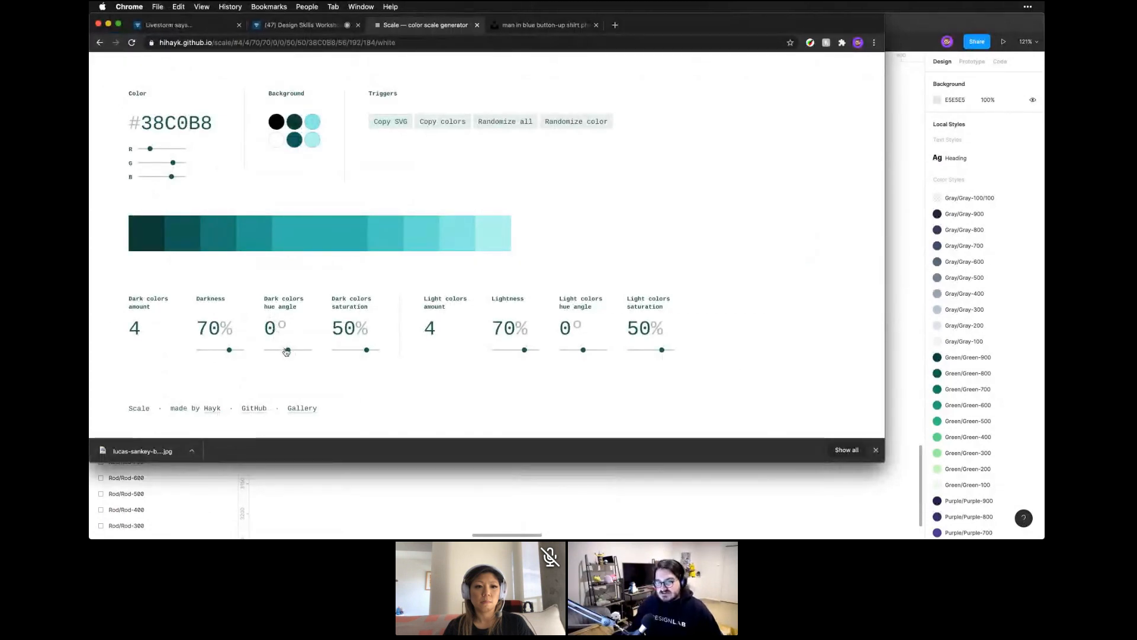
{"action": "mouse_move", "coordinate": [288, 351]}
{"action": "left_mouse_down"}
{"action": "mouse_move", "coordinate": [309, 352]}
{"action": "mouse_move", "coordinate": [289, 351]}
{"action": "left_mouse_up"}
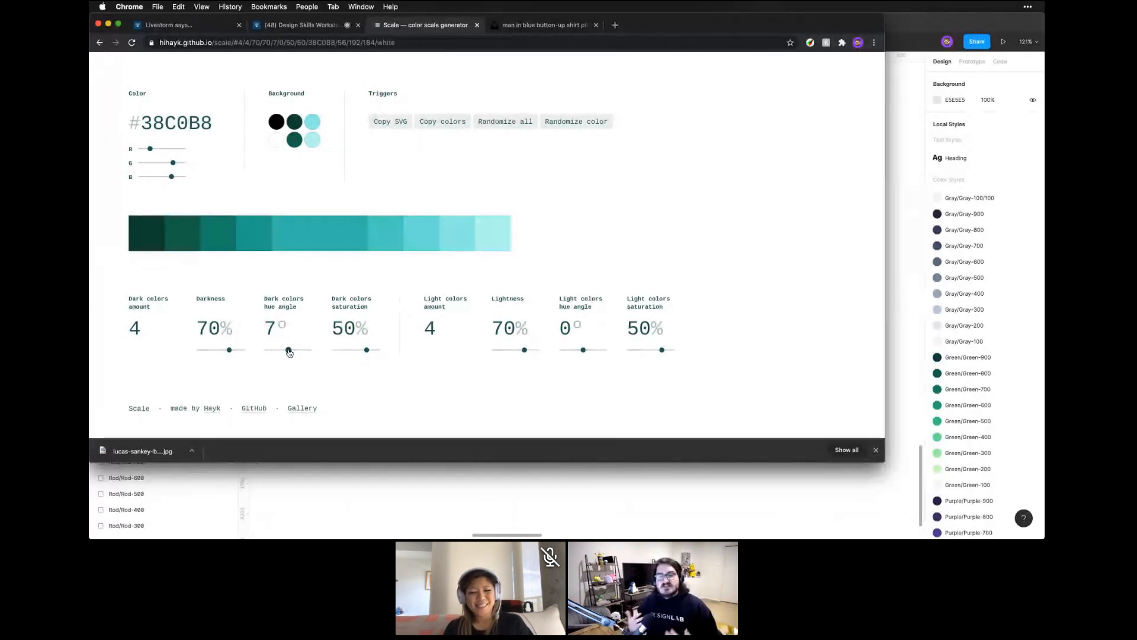
{"action": "left_click_drag", "start_coordinate": [289, 353], "coordinate": [287, 352]}
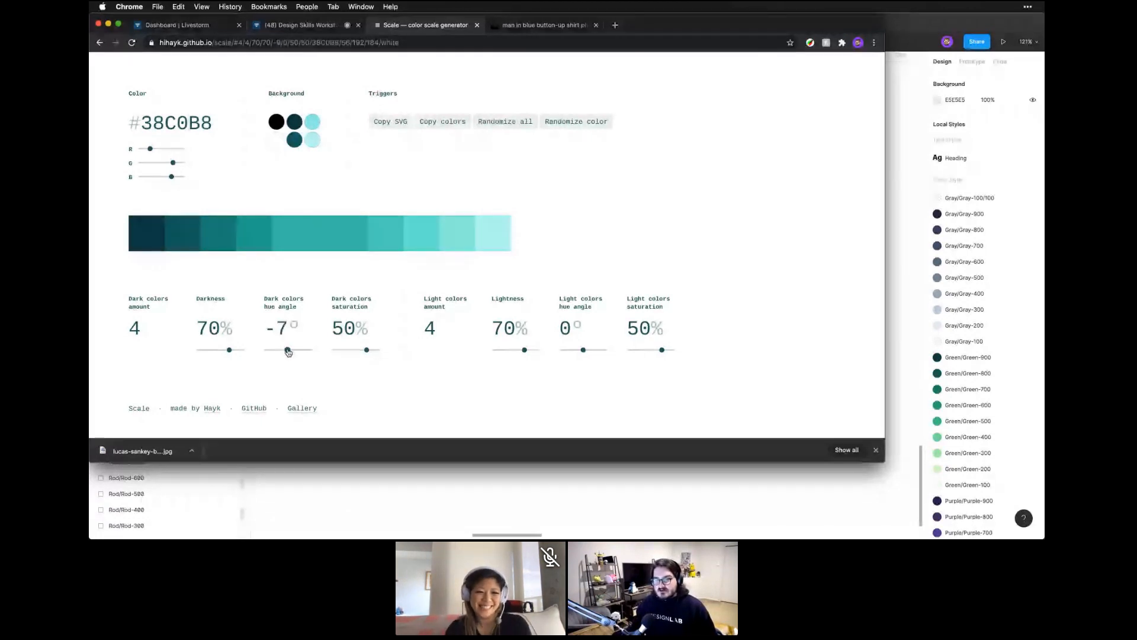
{"action": "double_click", "coordinate": [279, 325]}
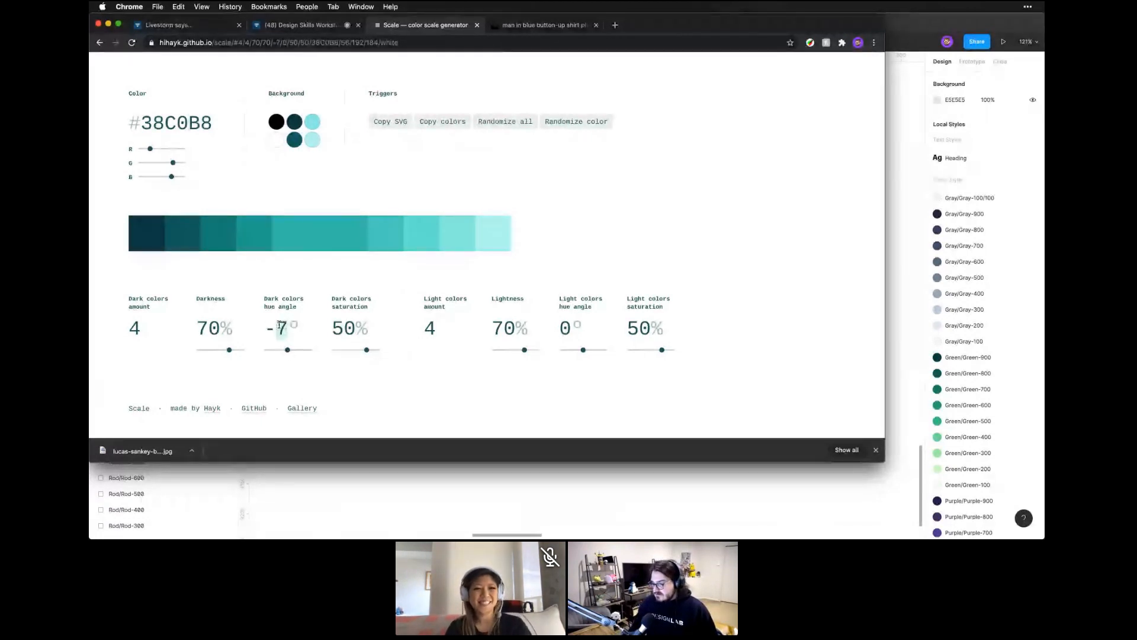
{"action": "type", "text": "20"}
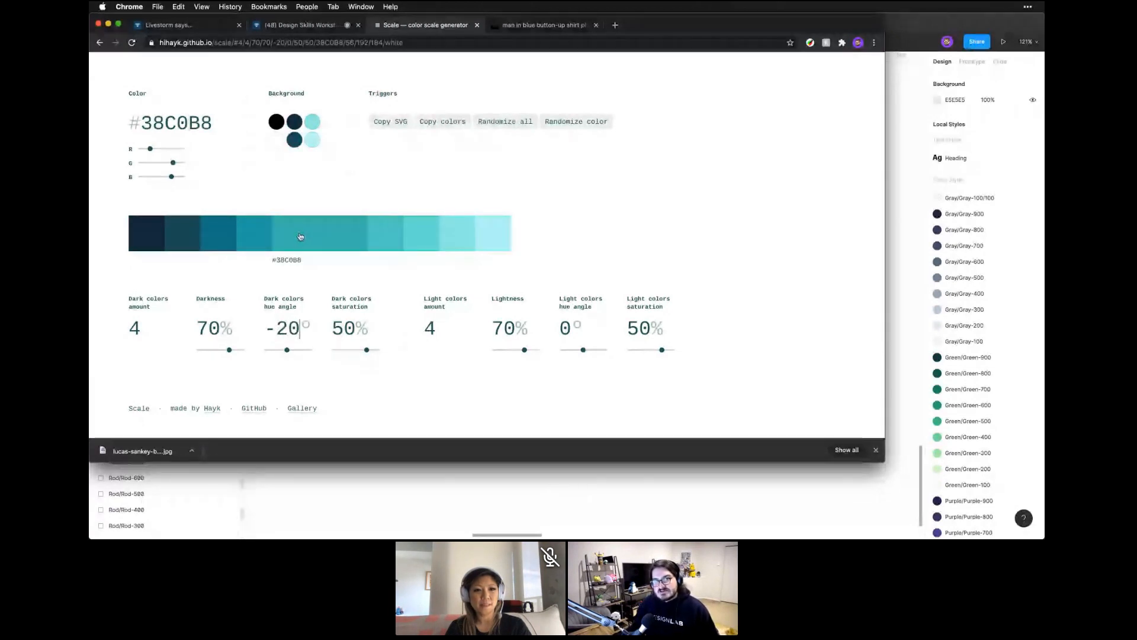
{"action": "double_click", "coordinate": [293, 329]}
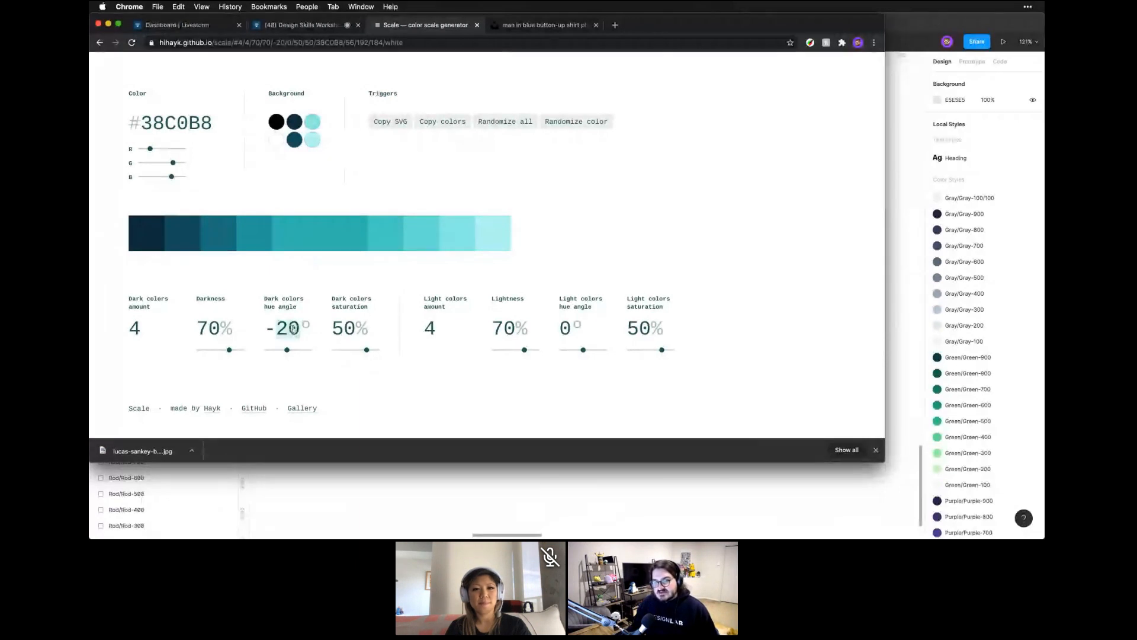
{"action": "type", "text": "10"}
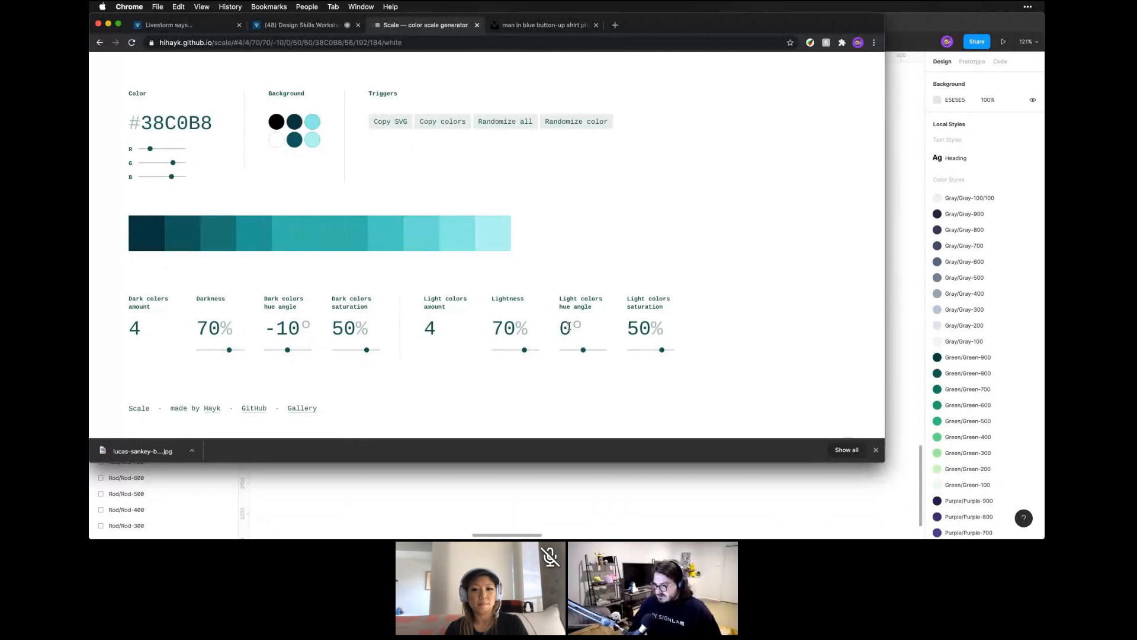
Set the light colors hue angle to 10° and copy the hue-shifted scale as SVG
{"action": "type", "text": "1"}
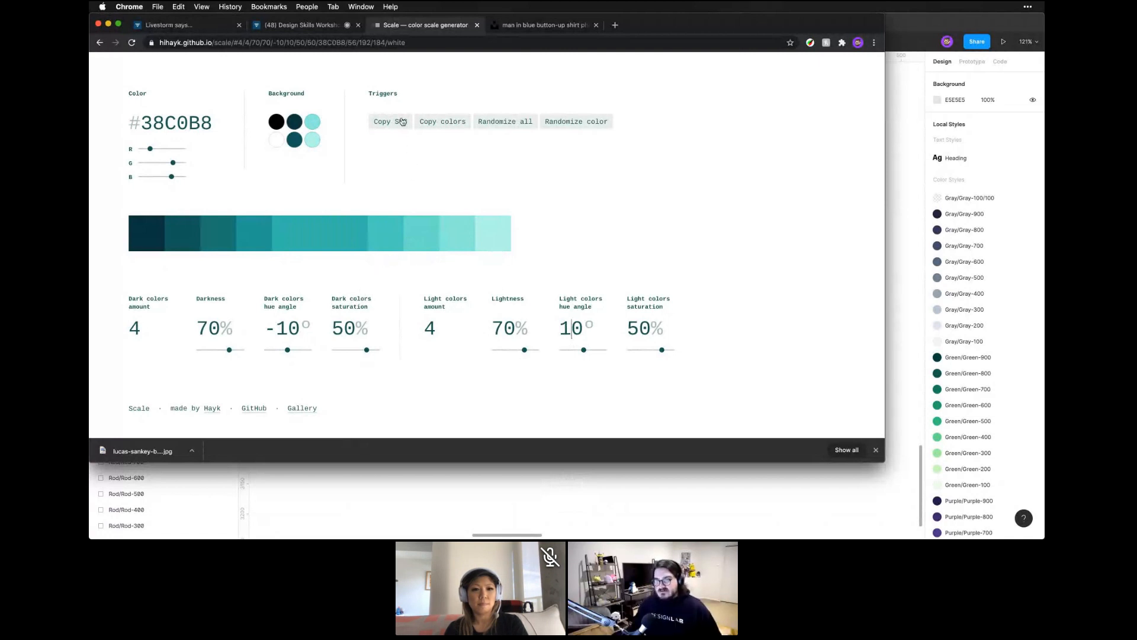
{"action": "left_click", "coordinate": [402, 122]}
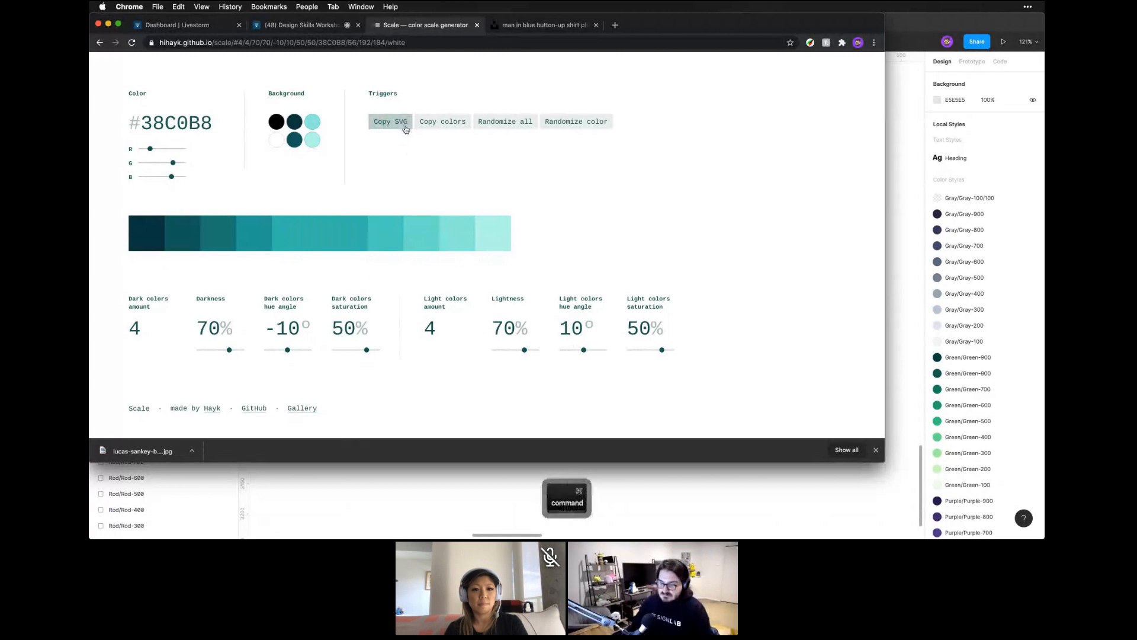
{"action": "key", "text": "super+c"}
Paste the hue-shifted scale into the new Figma frame and align it directly beneath the first teal strip
{"action": "left_click", "coordinate": [469, 489]}
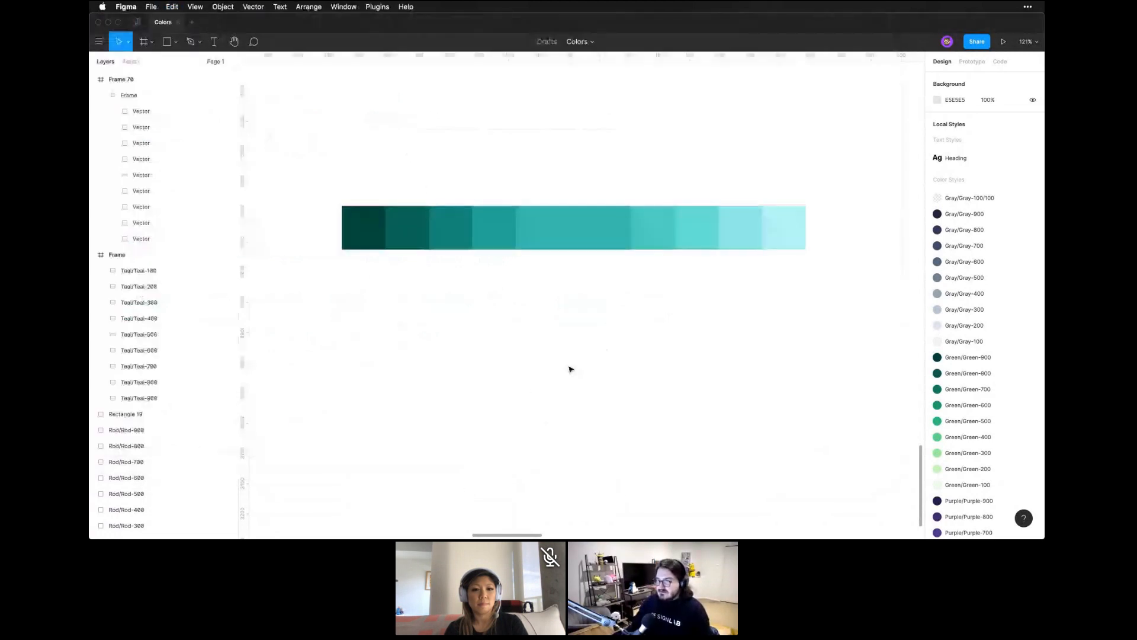
{"action": "key", "text": "super+v"}
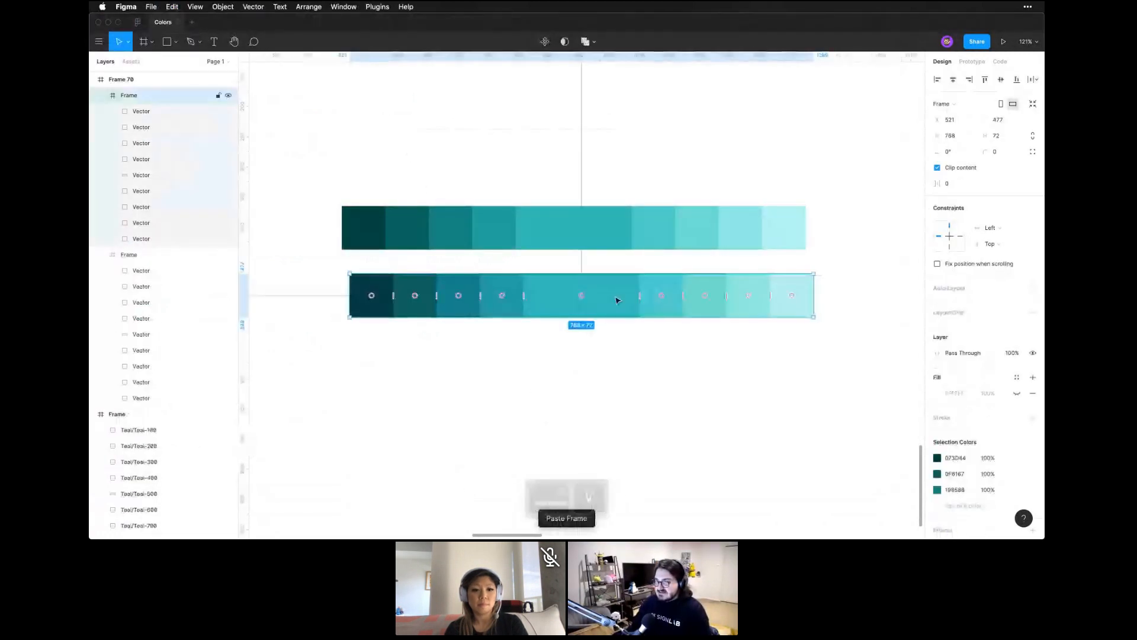
{"action": "mouse_move", "coordinate": [589, 300]}
{"action": "left_mouse_down"}
{"action": "mouse_move", "coordinate": [571, 292]}
{"action": "mouse_move", "coordinate": [579, 282]}
{"action": "left_mouse_up"}
{"action": "left_click", "coordinate": [579, 366]}
{"action": "key", "text": "space"}
{"action": "left_click_drag", "start_coordinate": [522, 312], "coordinate": [484, 320]}
Compare the original and hue-shifted teal strips, selecting each one in turn
{"action": "left_click", "coordinate": [370, 290]}
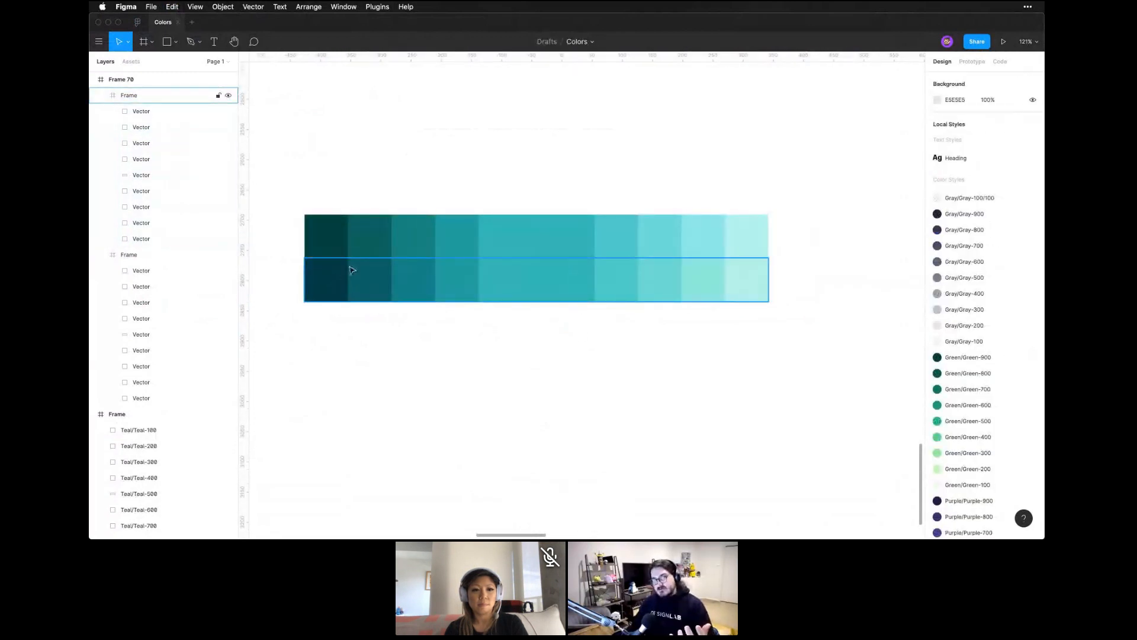
{"action": "left_click", "coordinate": [536, 232]}
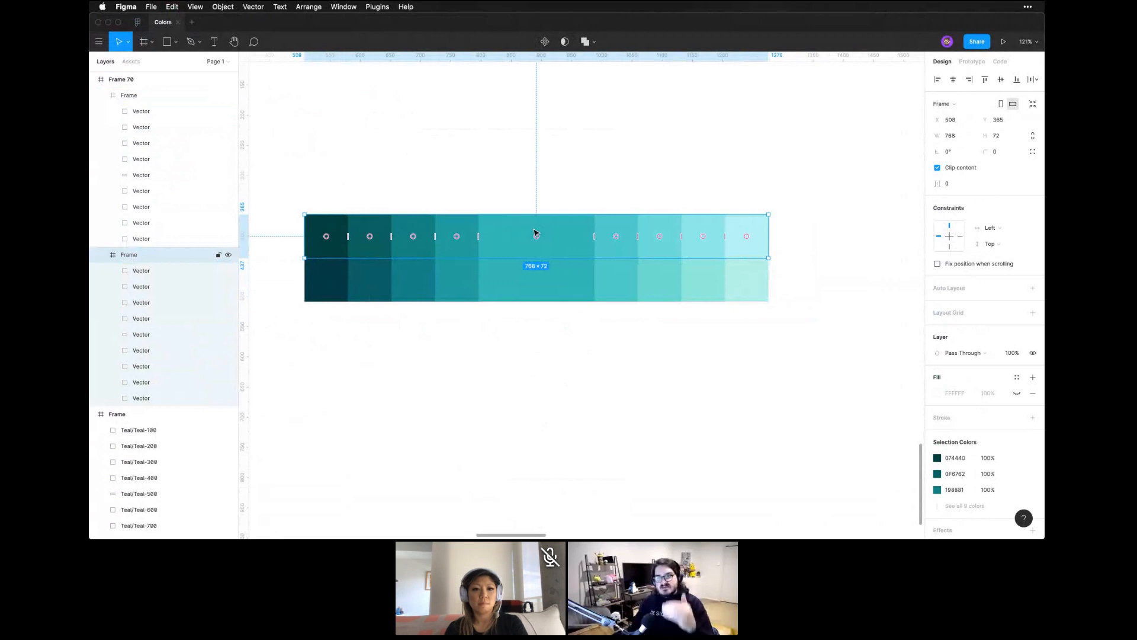
{"action": "left_click", "coordinate": [475, 371]}
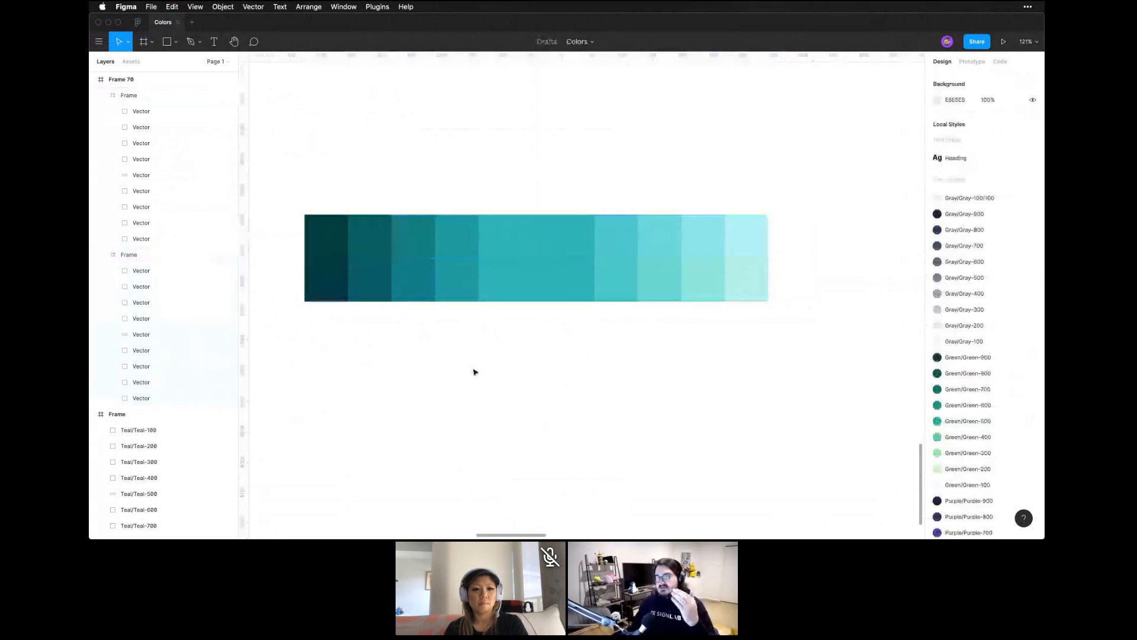
{"action": "left_click", "coordinate": [520, 281]}
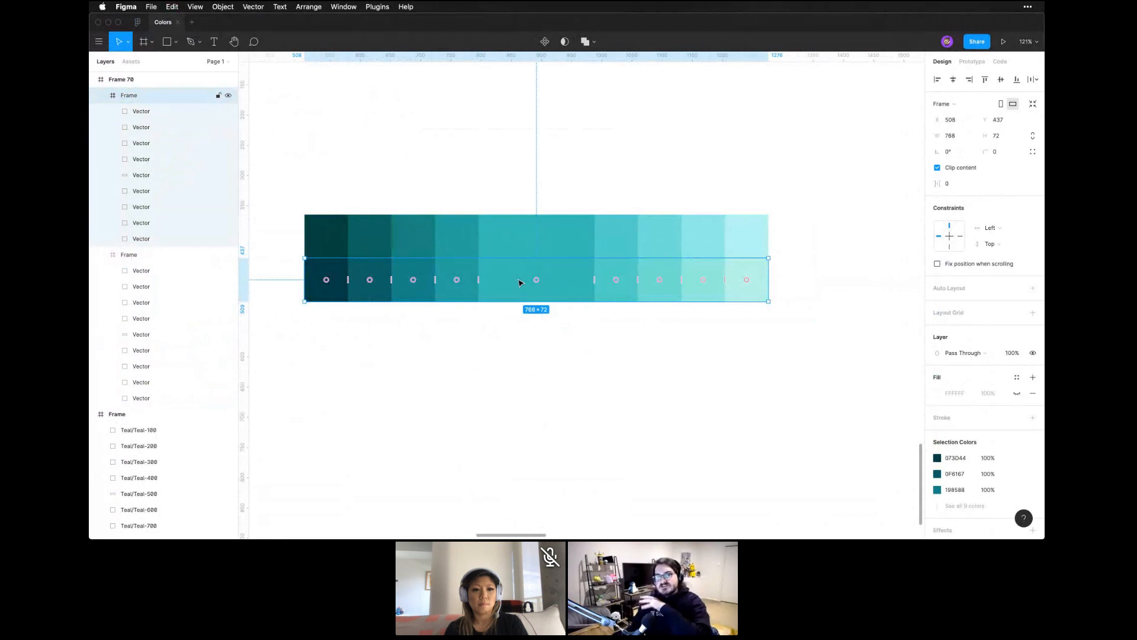
{"action": "left_click", "coordinate": [526, 311]}
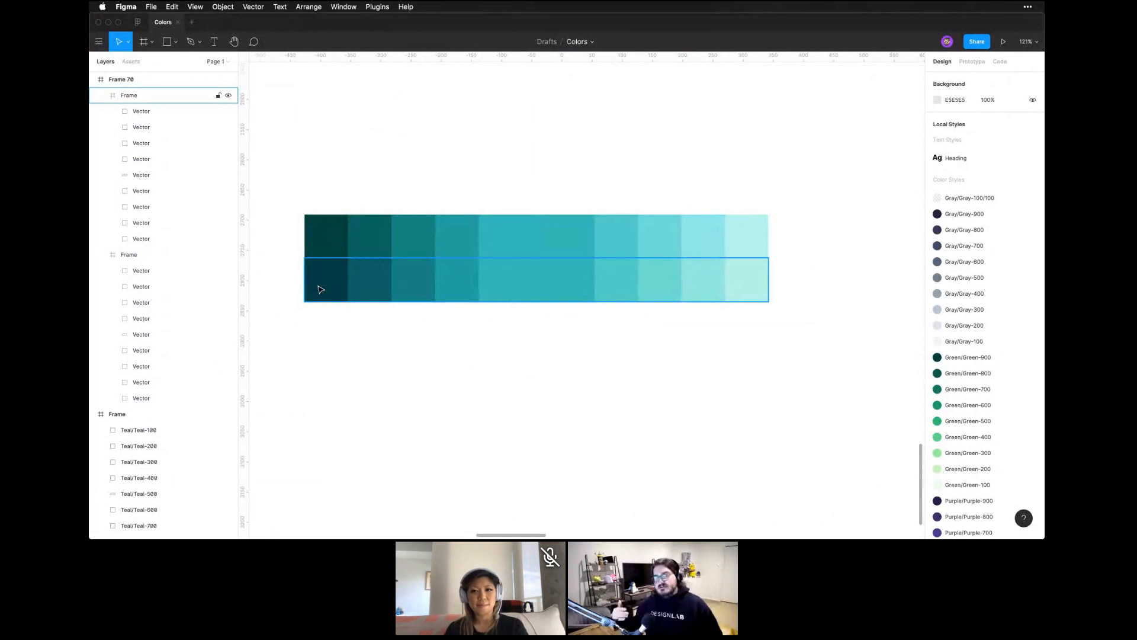
Examine the contrast ratios, hex codes and HSL values in the palette's Purple and Teal brand scales
{"action": "key", "text": "super+minus"}
{"action": "key", "text": "super+minus"}
{"action": "key", "text": "super+minus"}
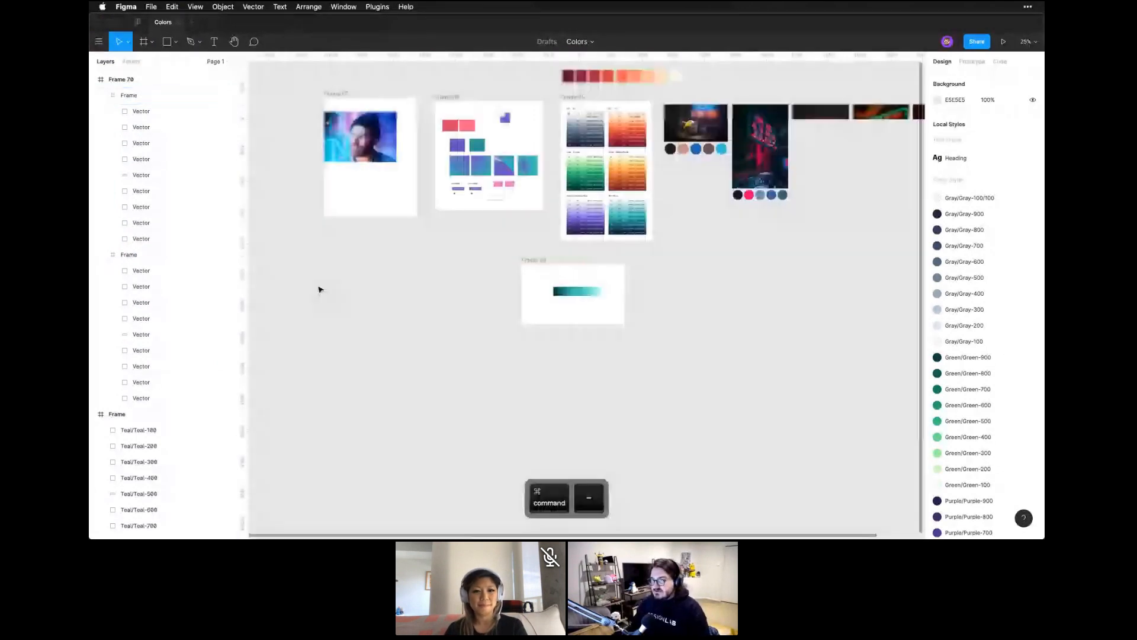
{"action": "left_click_drag", "start_coordinate": [609, 268], "coordinate": [592, 282]}
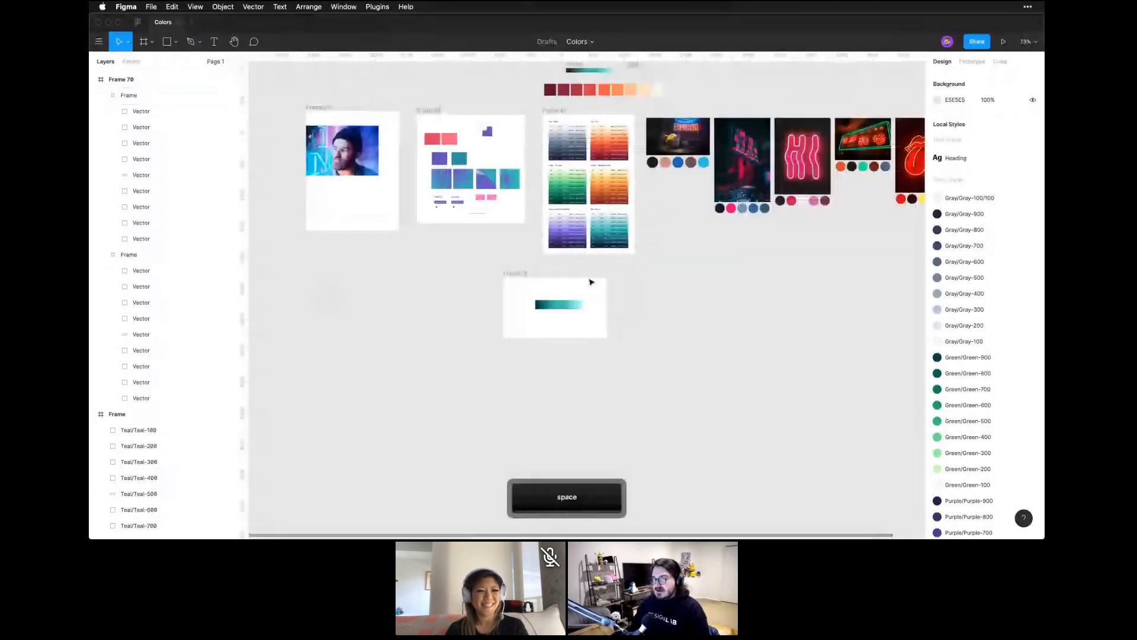
{"action": "scroll", "coordinate": [620, 203], "scroll_direction": "up", "scroll_amount": 5}
{"action": "left_click_drag", "start_coordinate": [621, 202], "coordinate": [663, 303]}
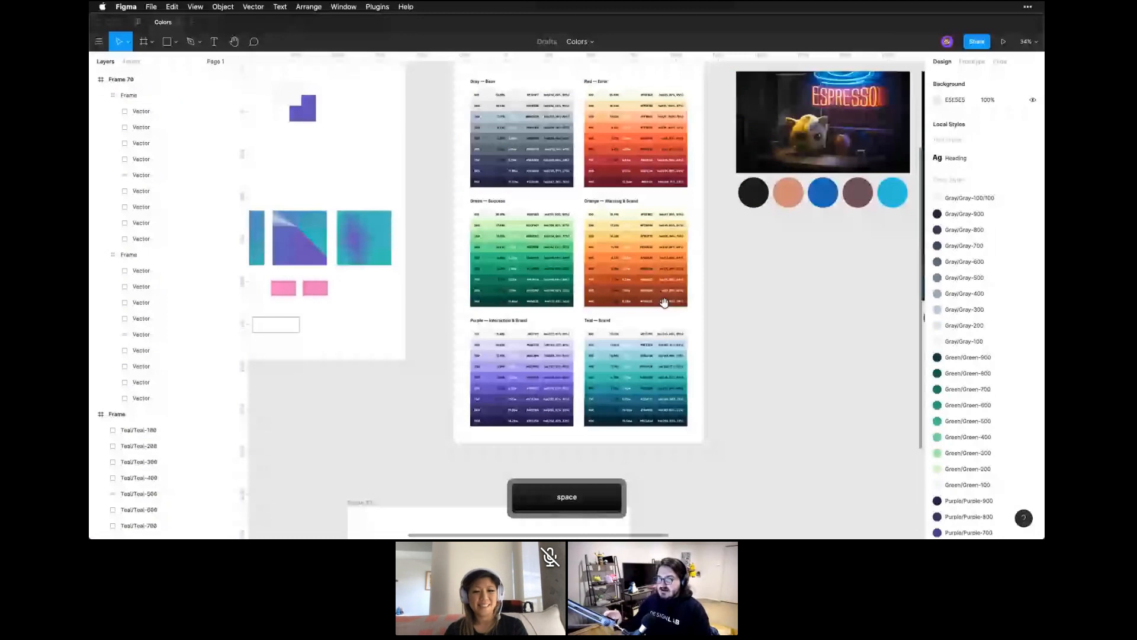
{"action": "scroll", "coordinate": [664, 302], "scroll_direction": "down", "scroll_amount": 5}
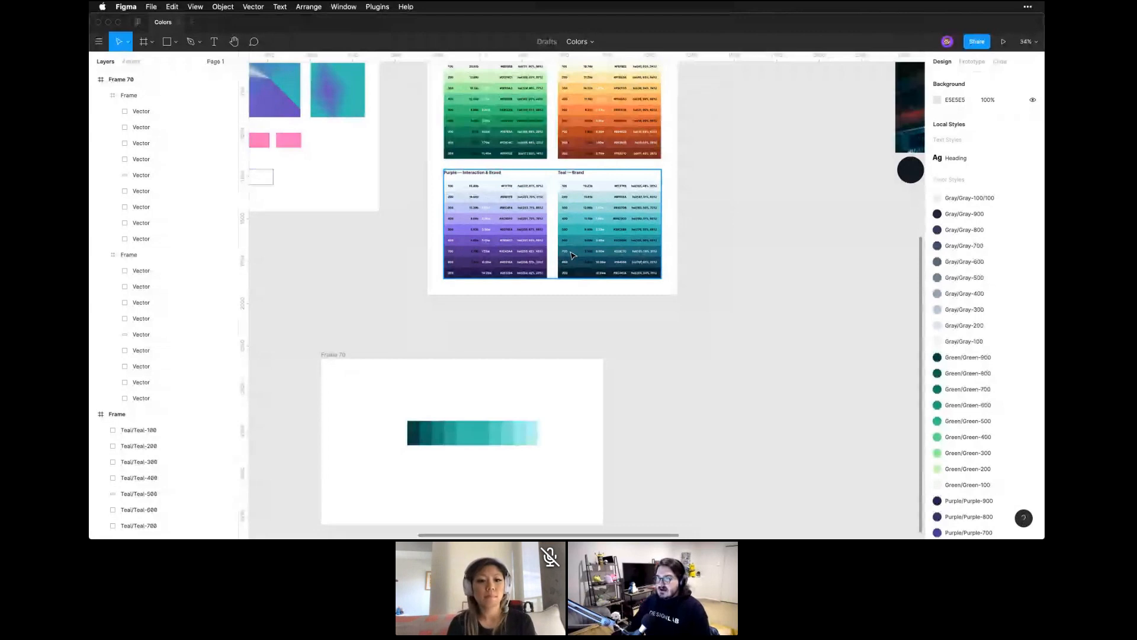
{"action": "key", "text": "space"}
{"action": "left_click_drag", "start_coordinate": [646, 314], "coordinate": [641, 350]}
{"action": "key", "text": "z"}
{"action": "left_click_drag", "start_coordinate": [429, 206], "coordinate": [664, 351]}
{"action": "key", "text": "space"}
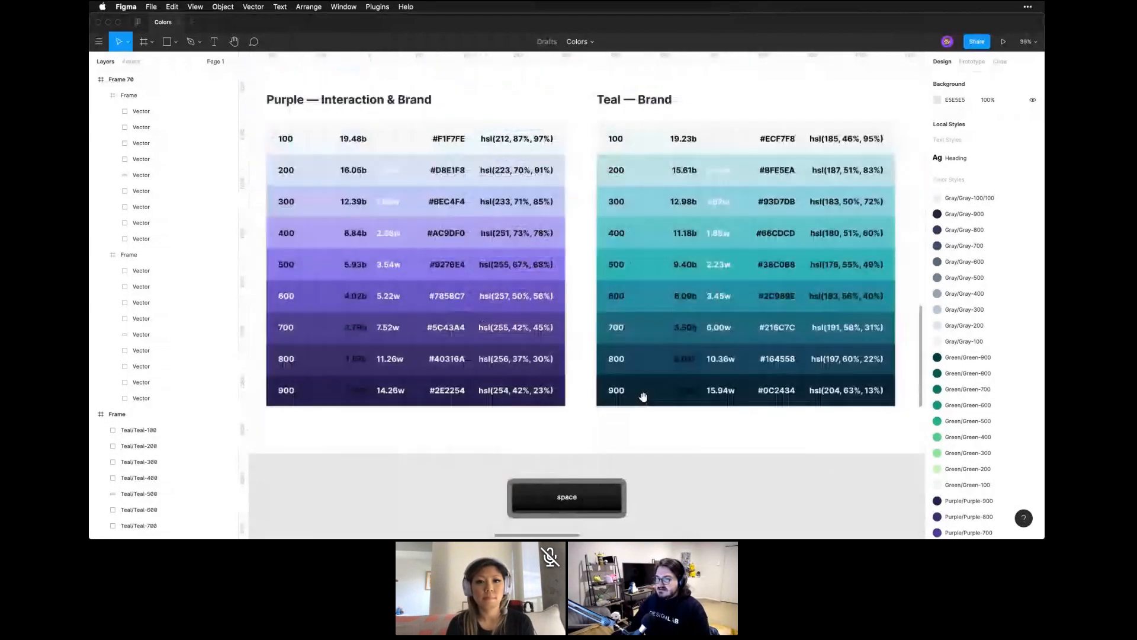
{"action": "key", "text": "super"}
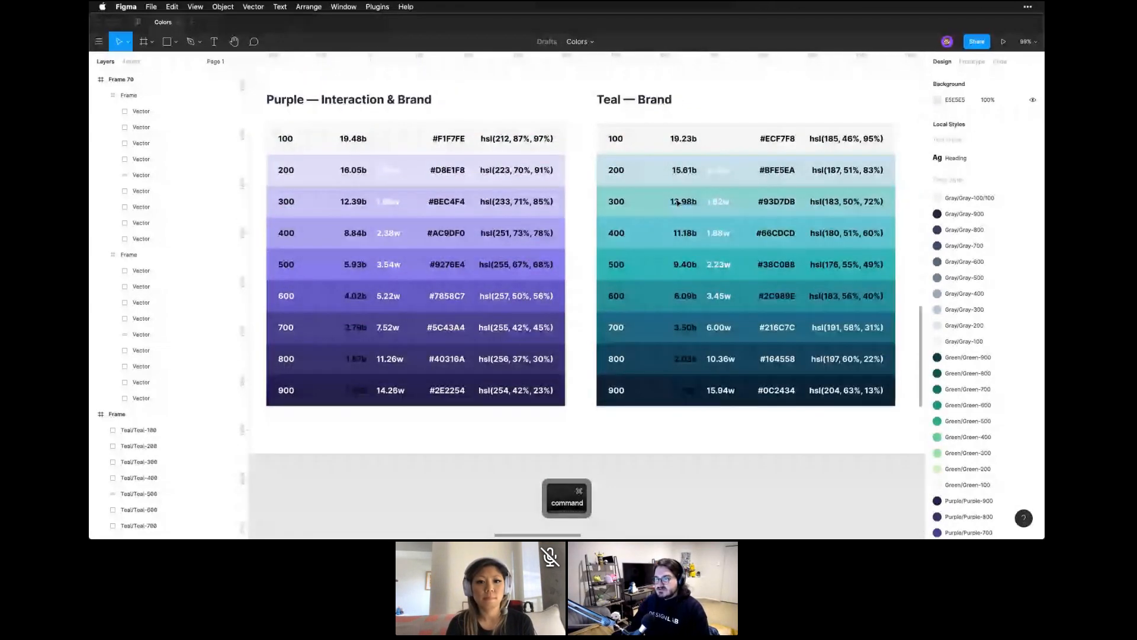
{"action": "left_click", "coordinate": [678, 202]}
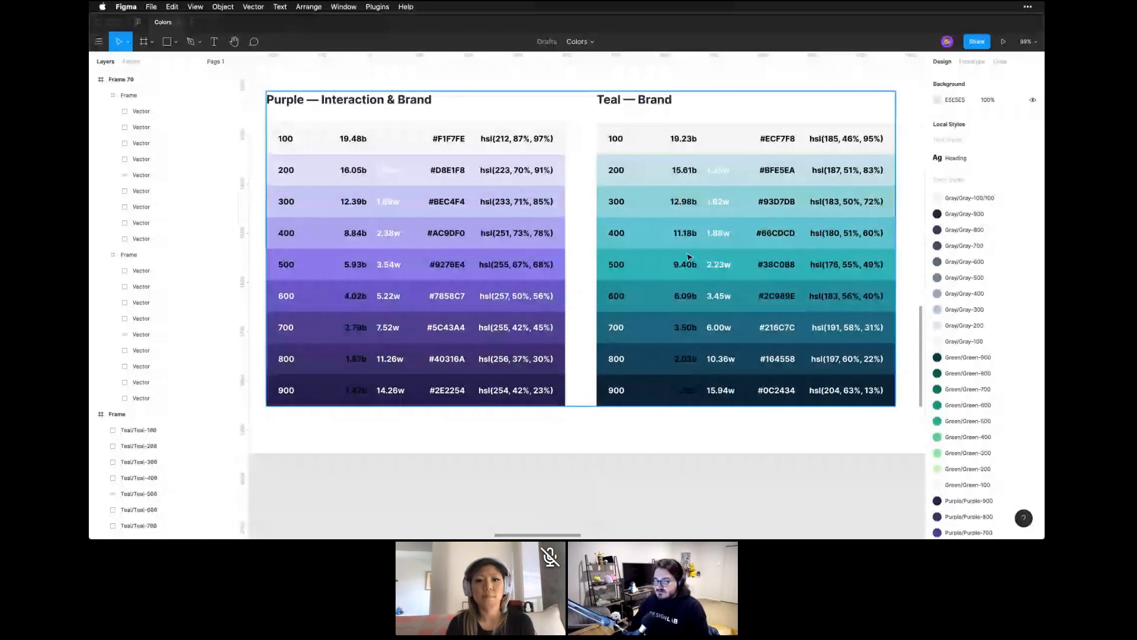
{"action": "left_click", "coordinate": [687, 255], "text": "super"}
{"action": "key", "text": "super+minus"}
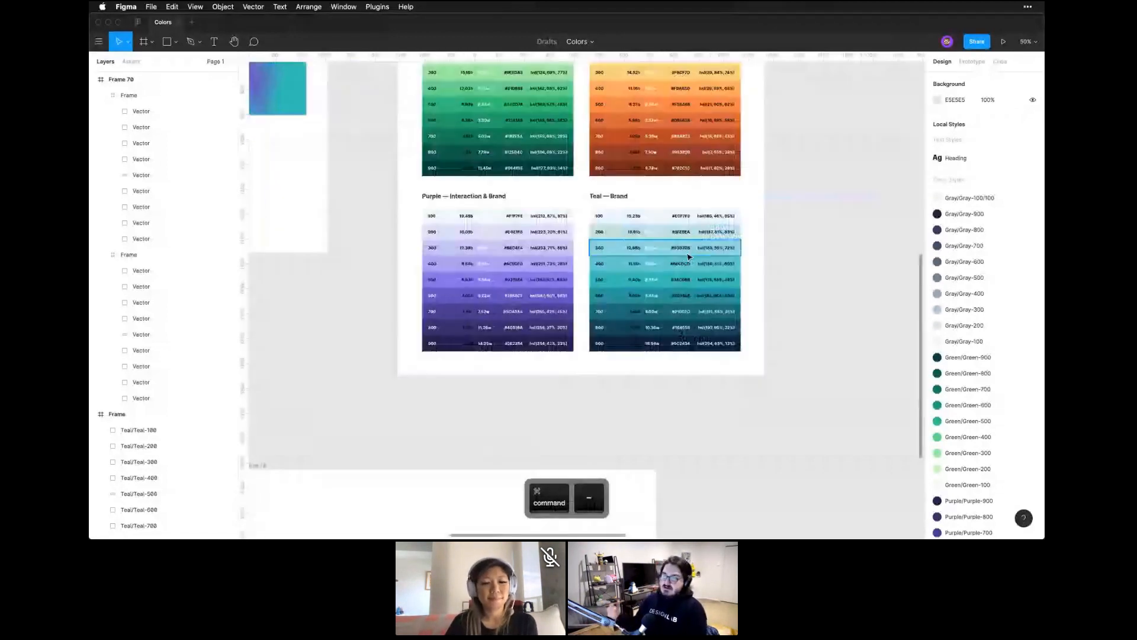
{"action": "key", "text": "super+minus"}
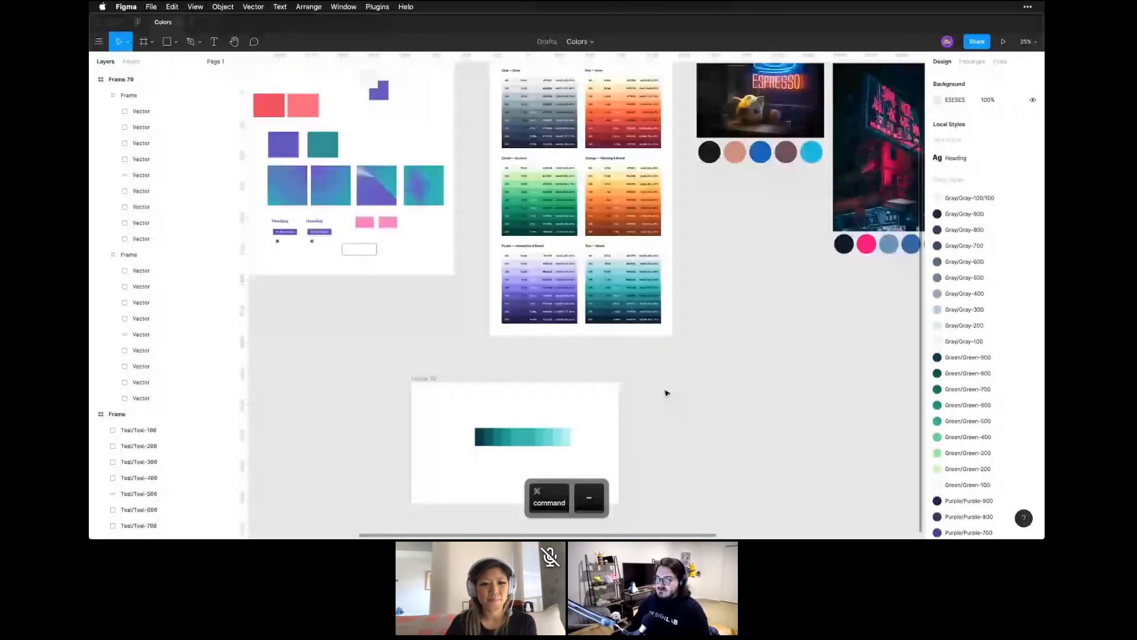
{"action": "scroll", "coordinate": [658, 386], "scroll_direction": "down", "scroll_amount": 2}
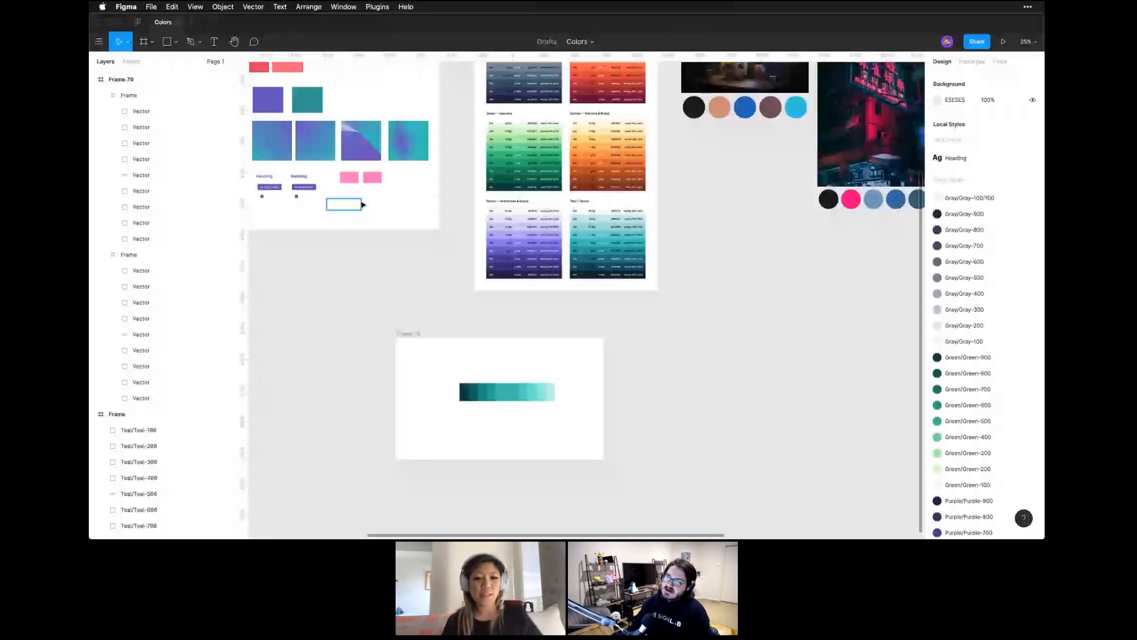
{"action": "key", "text": "space"}
{"action": "left_click_drag", "start_coordinate": [363, 205], "coordinate": [437, 239]}
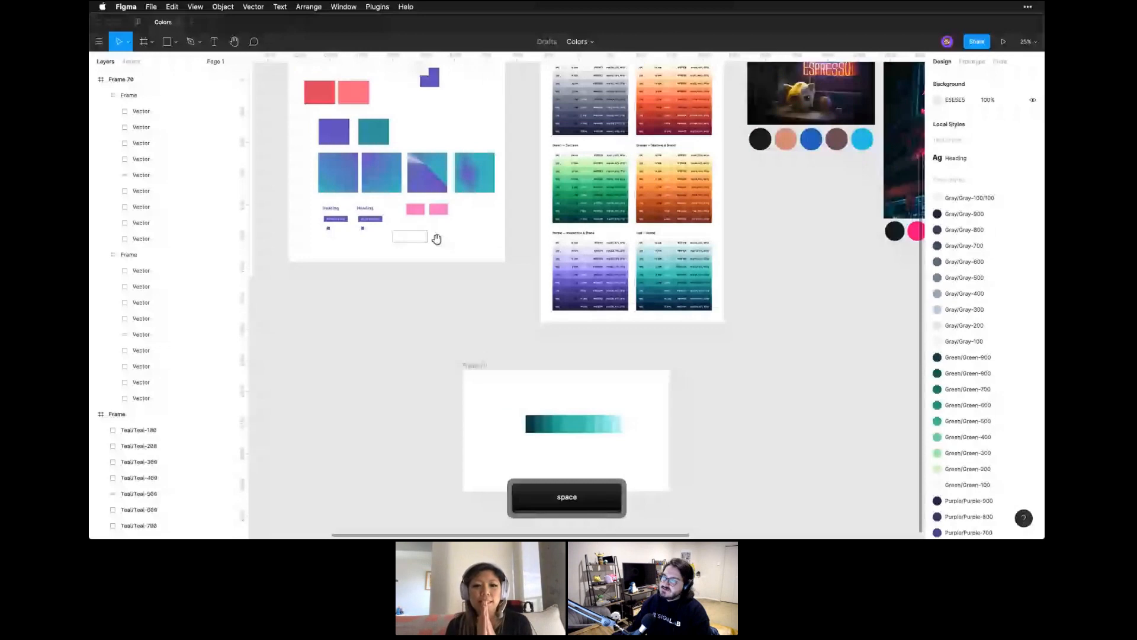
Detach the color style from the teal rectangle beside the purple one and open its solid fill color for editing
{"action": "left_click", "coordinate": [416, 214]}
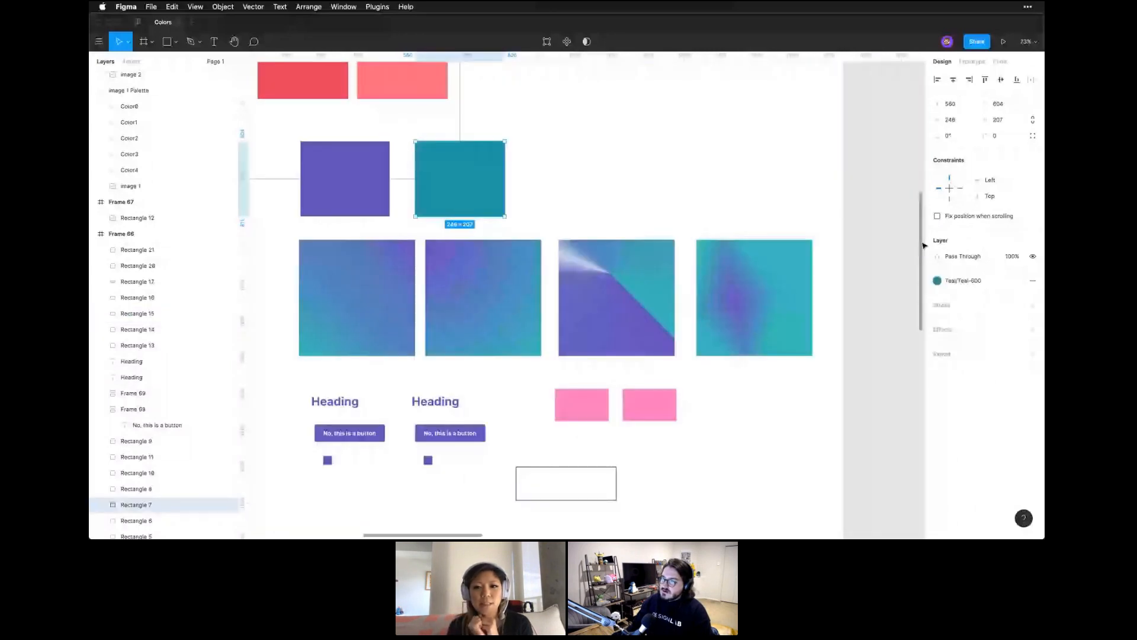
{"action": "left_click", "coordinate": [1017, 281]}
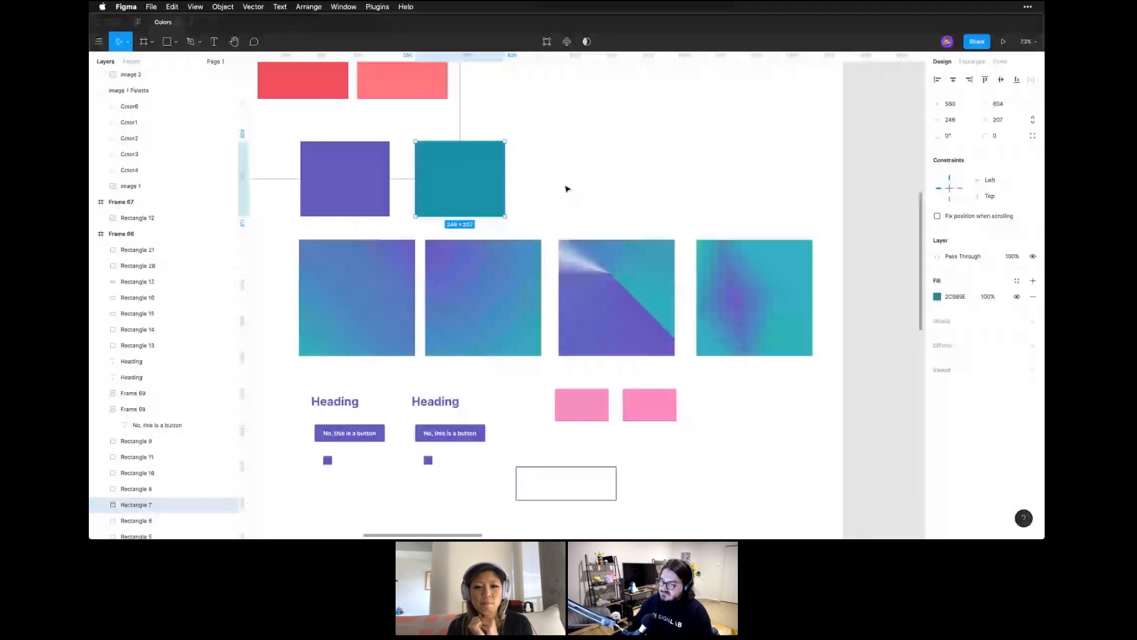
{"action": "left_click", "coordinate": [937, 296]}
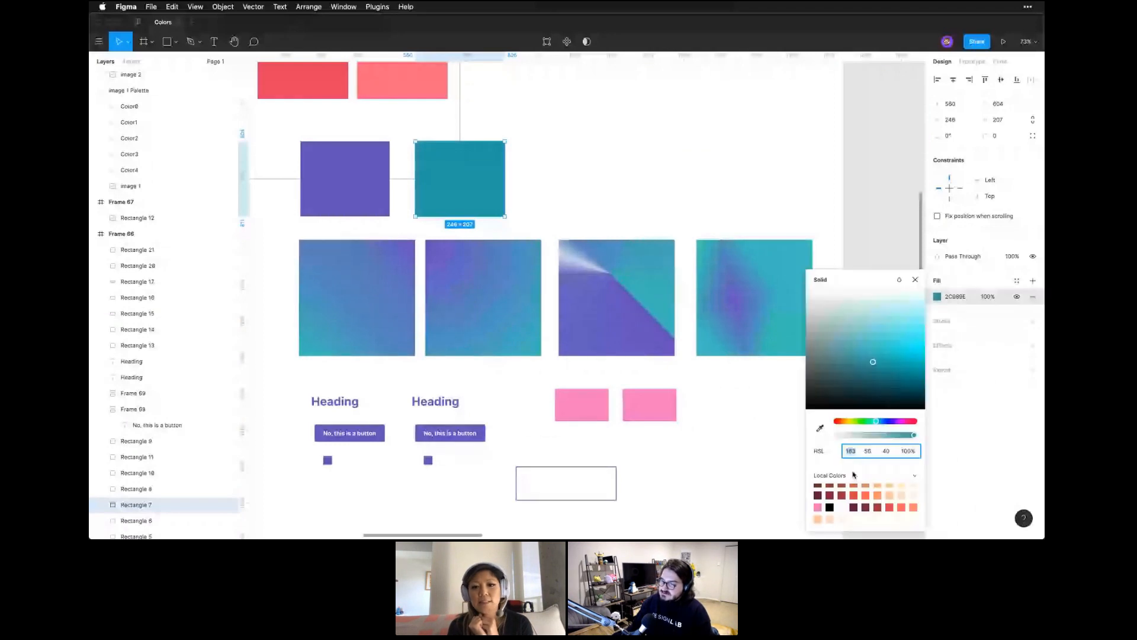
Switch the color picker's swatches from local colors to document colors
{"action": "left_click", "coordinate": [851, 476]}
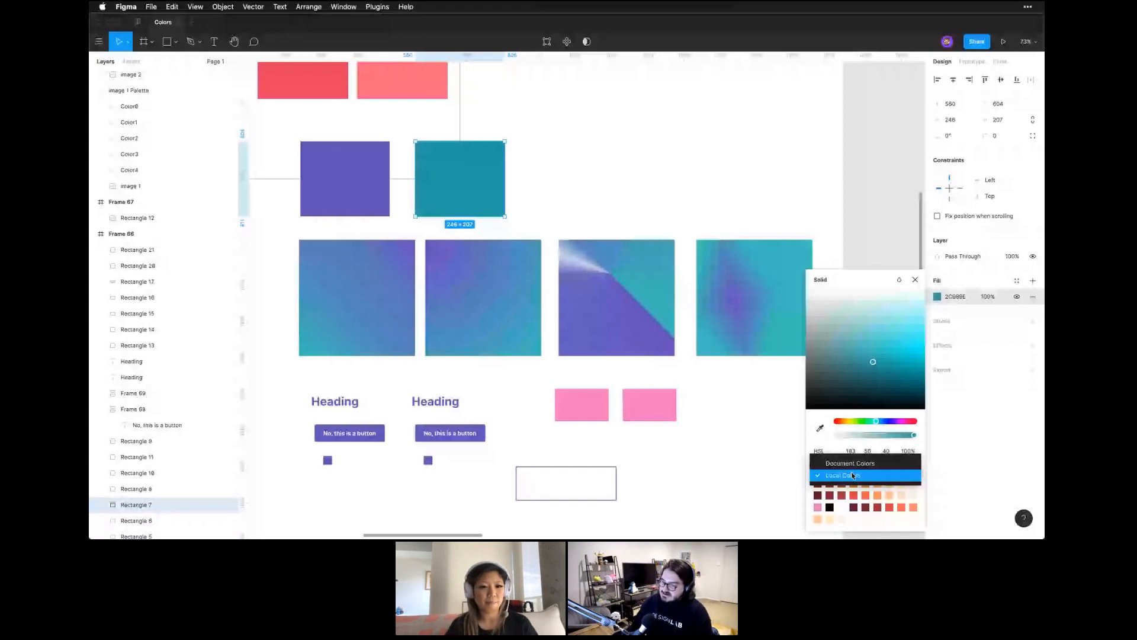
{"action": "left_click", "coordinate": [853, 475]}
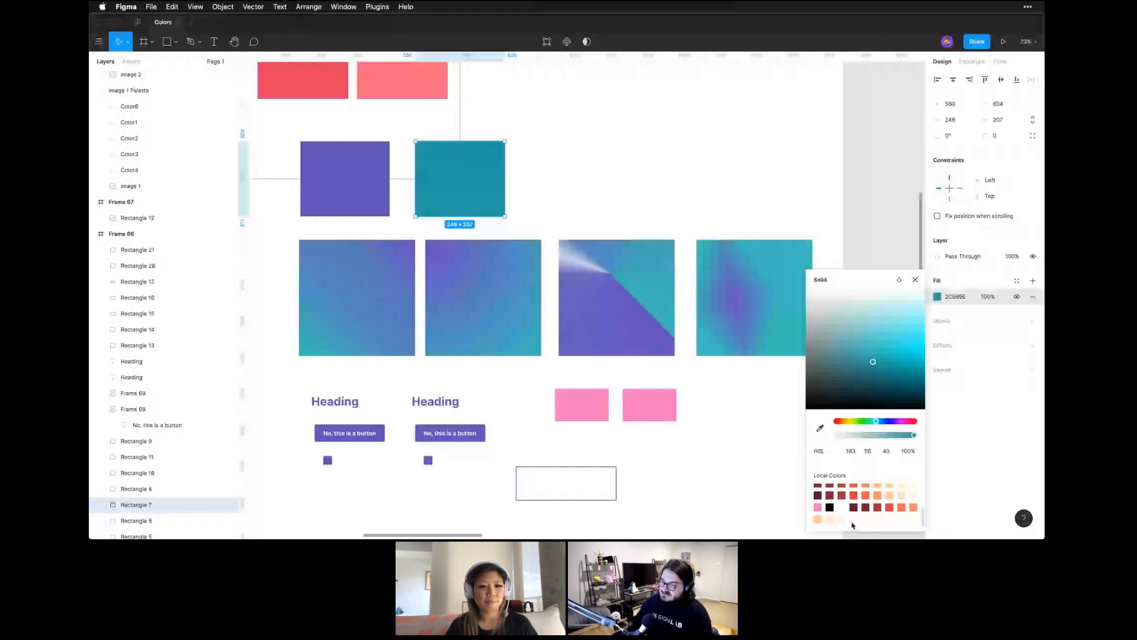
{"action": "left_click", "coordinate": [848, 477]}
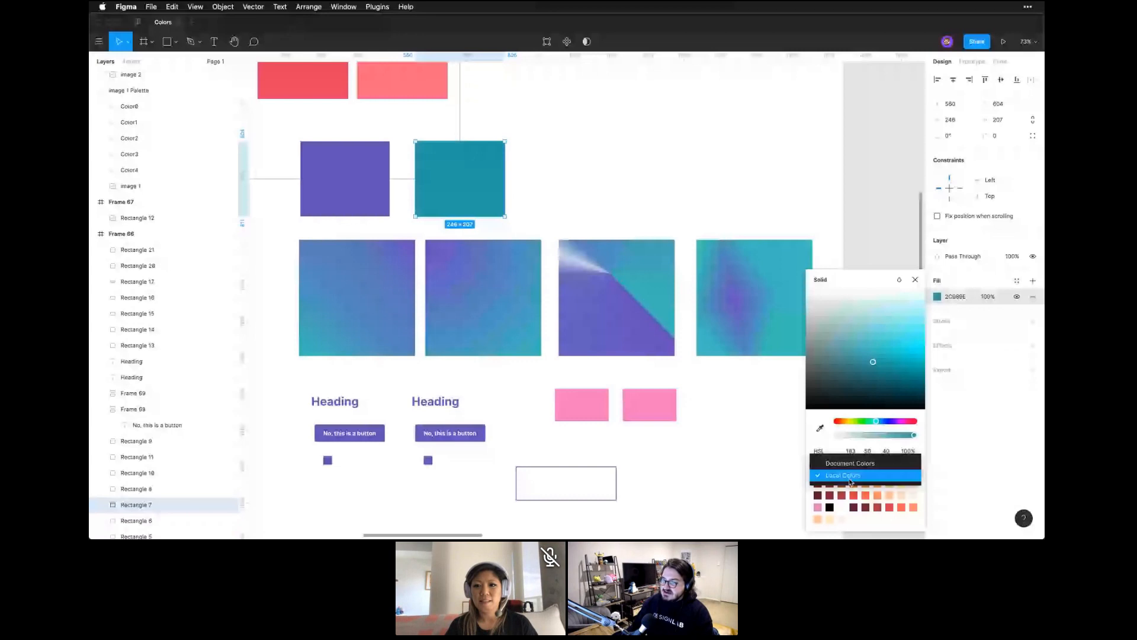
{"action": "left_click", "coordinate": [847, 464]}
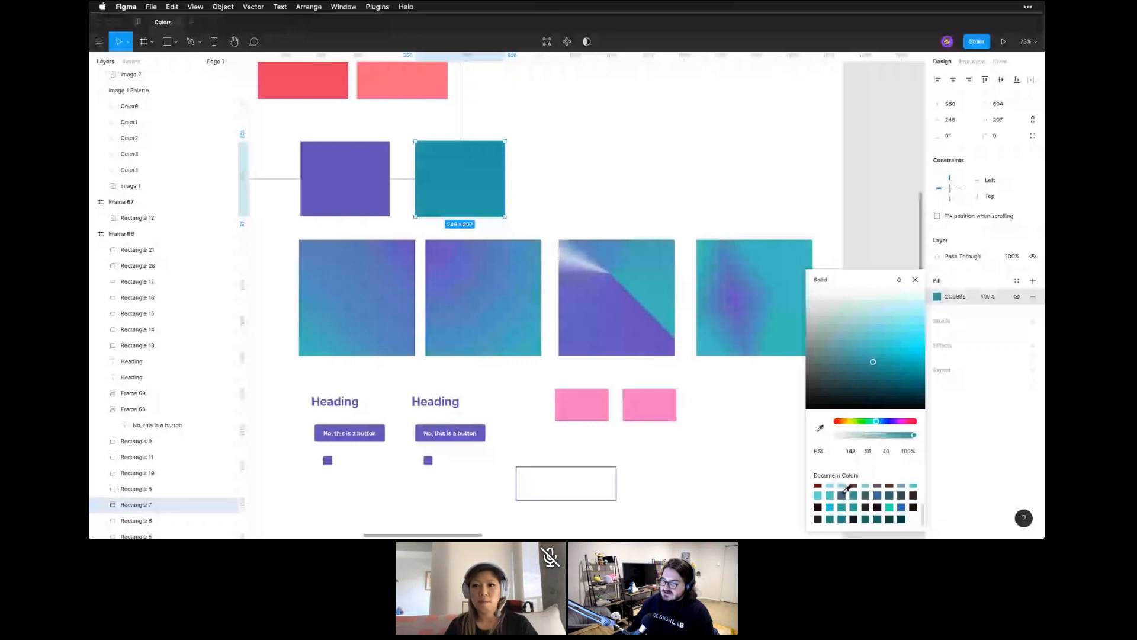
Examine the document color swatches available for the teal rectangle's fill and deselect the rectangle
{"action": "left_click", "coordinate": [840, 475]}
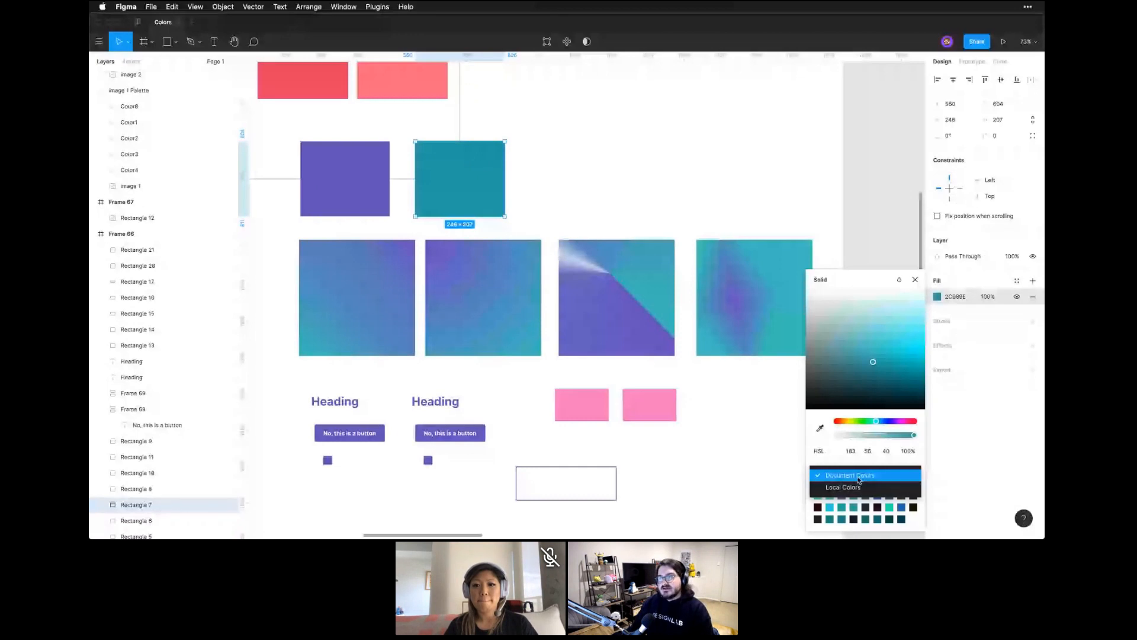
{"action": "left_click", "coordinate": [871, 480]}
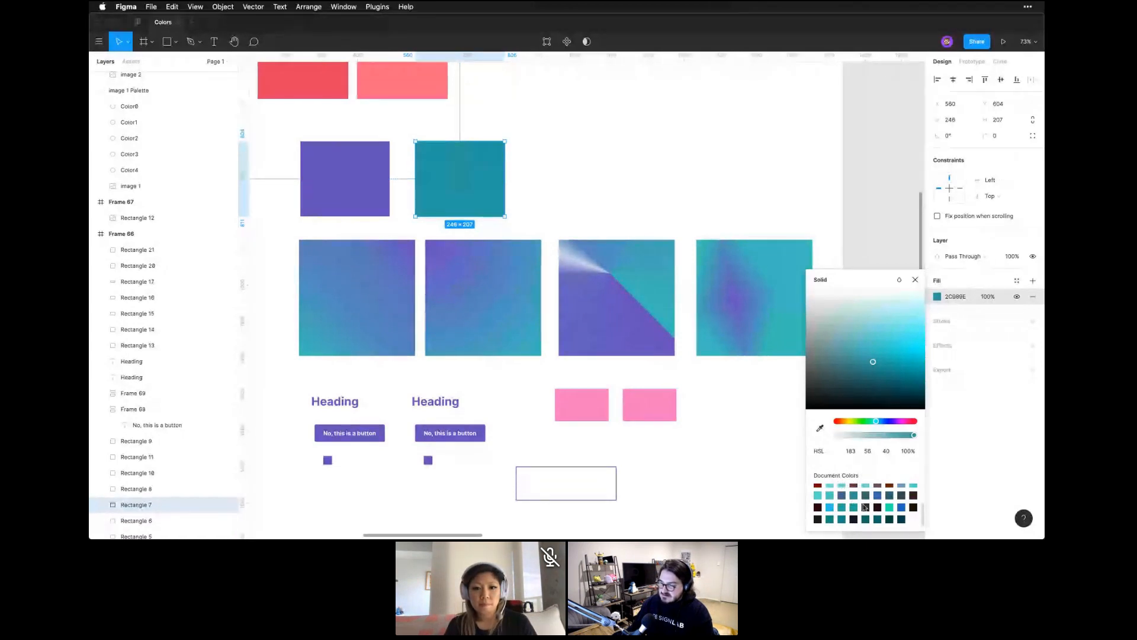
{"action": "scroll", "coordinate": [861, 502], "scroll_direction": "up", "scroll_amount": 1}
{"action": "scroll", "coordinate": [868, 504], "scroll_direction": "up", "scroll_amount": 3}
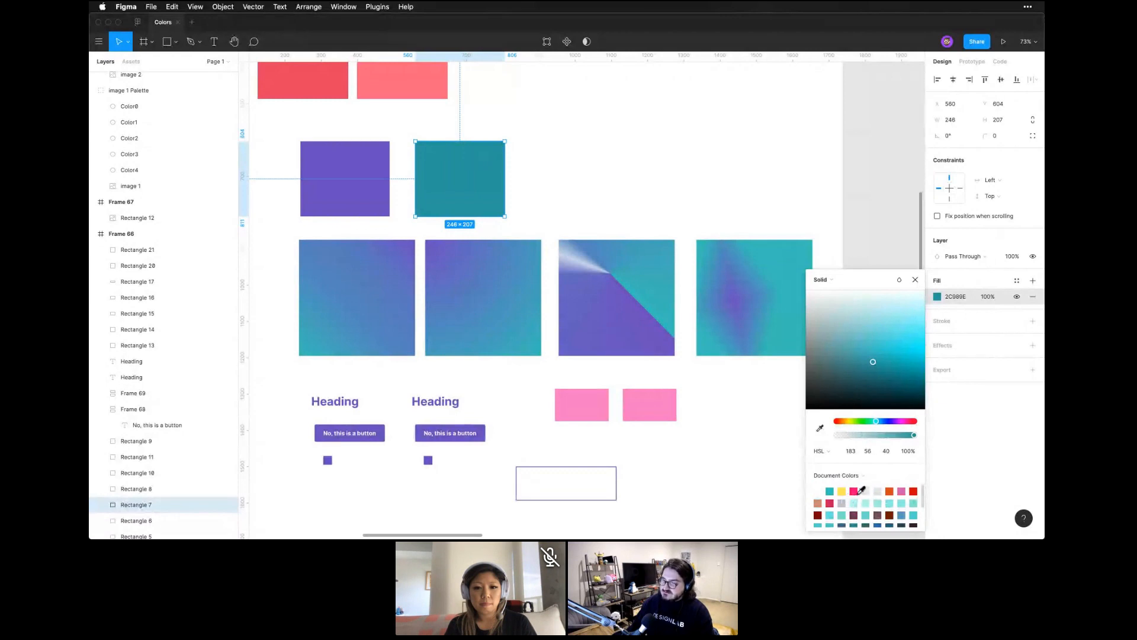
{"action": "left_click", "coordinate": [850, 476]}
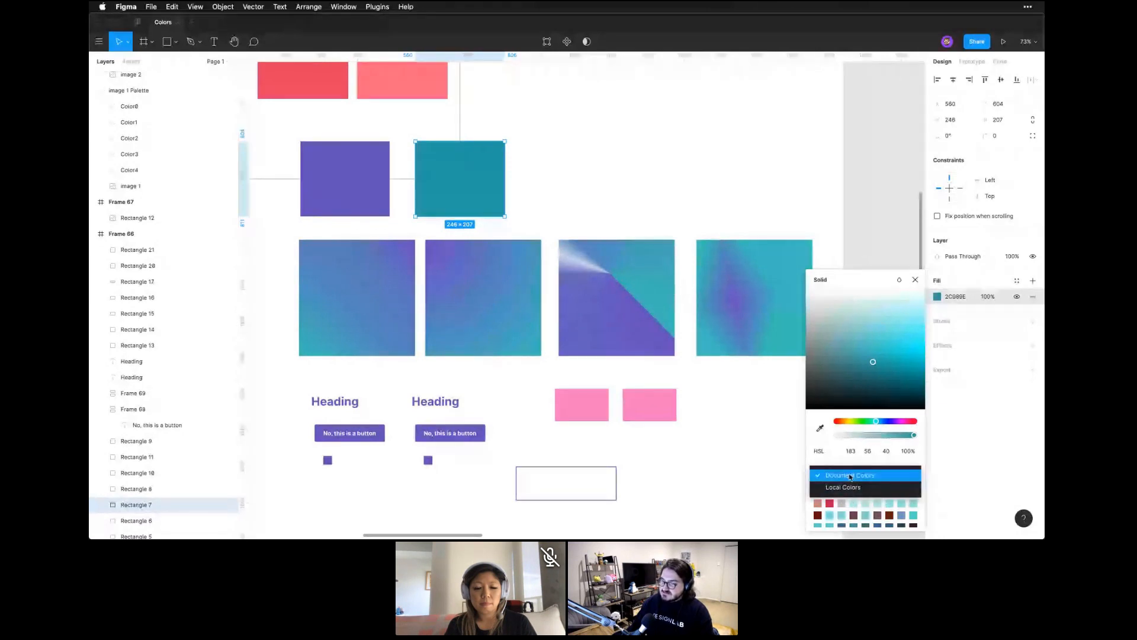
{"action": "left_click", "coordinate": [851, 475]}
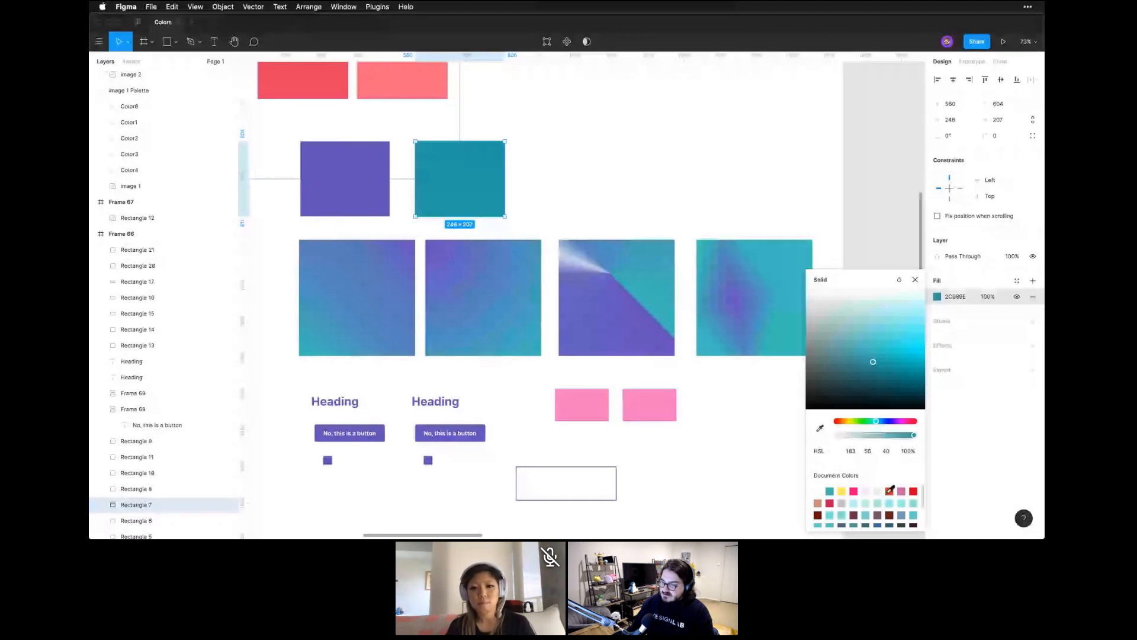
{"action": "left_click", "coordinate": [745, 456]}
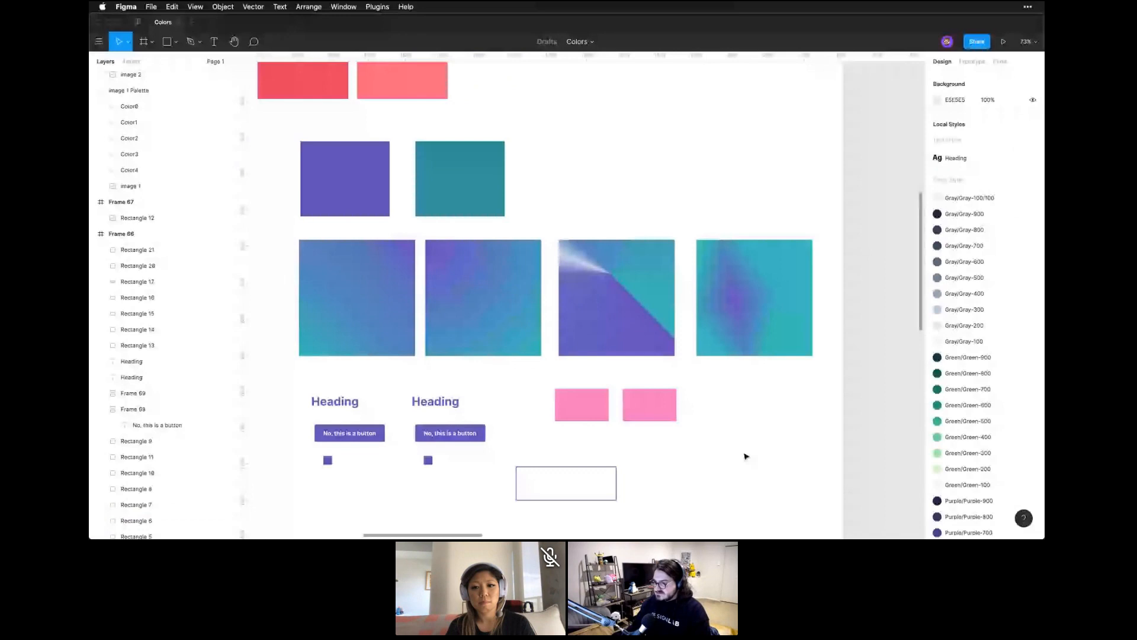
Draw a rectangle about 98 × 182 beside the palette frame and fill it with an orange sampled from the Orange scale
{"action": "scroll", "coordinate": [606, 242], "scroll_direction": "down", "scroll_amount": 5}
{"action": "key", "text": "z"}
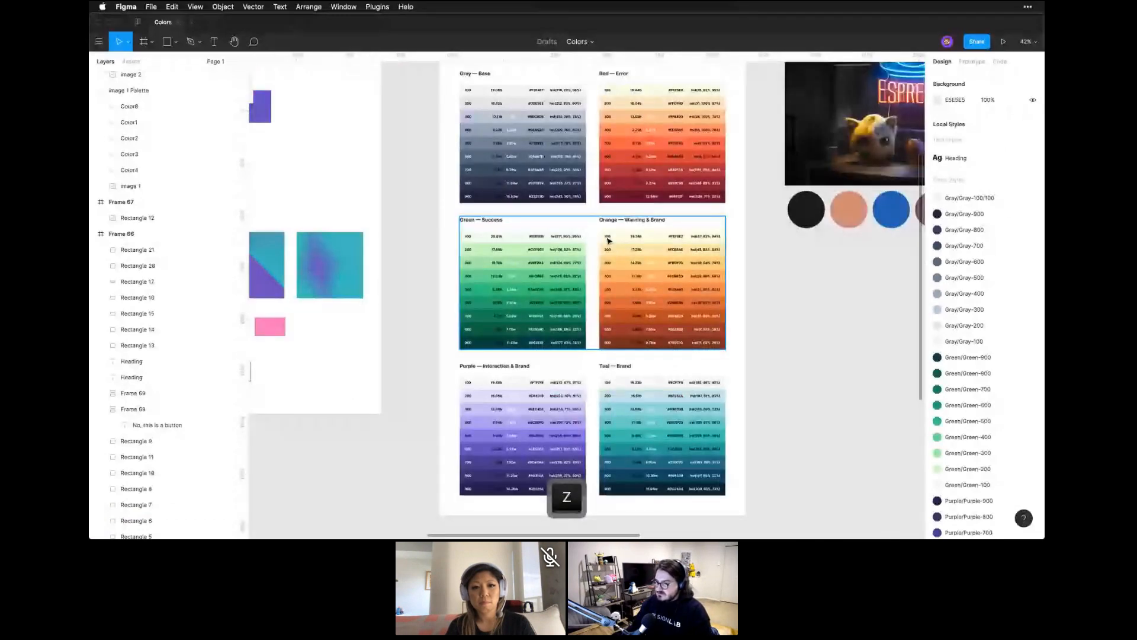
{"action": "key", "text": "ctrl+c"}
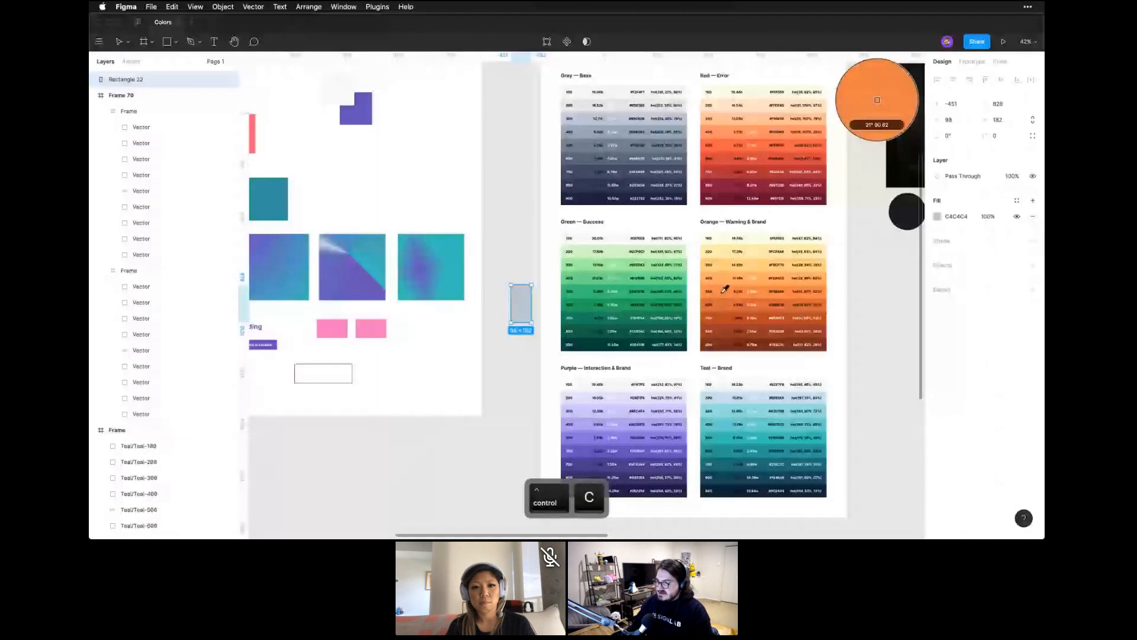
{"action": "left_click", "coordinate": [723, 290]}
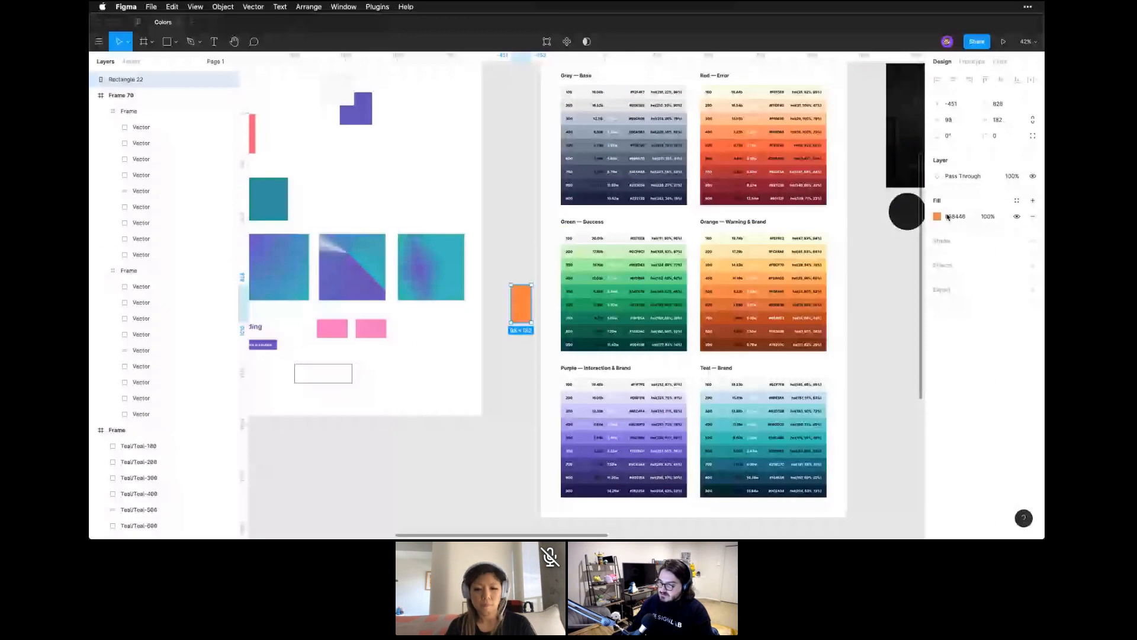
Examine the document color swatches in the new orange rectangle's fill settings and deselect the rectangle
{"action": "left_click", "coordinate": [937, 216]}
{"action": "scroll", "coordinate": [866, 453], "scroll_direction": "down", "scroll_amount": 1}
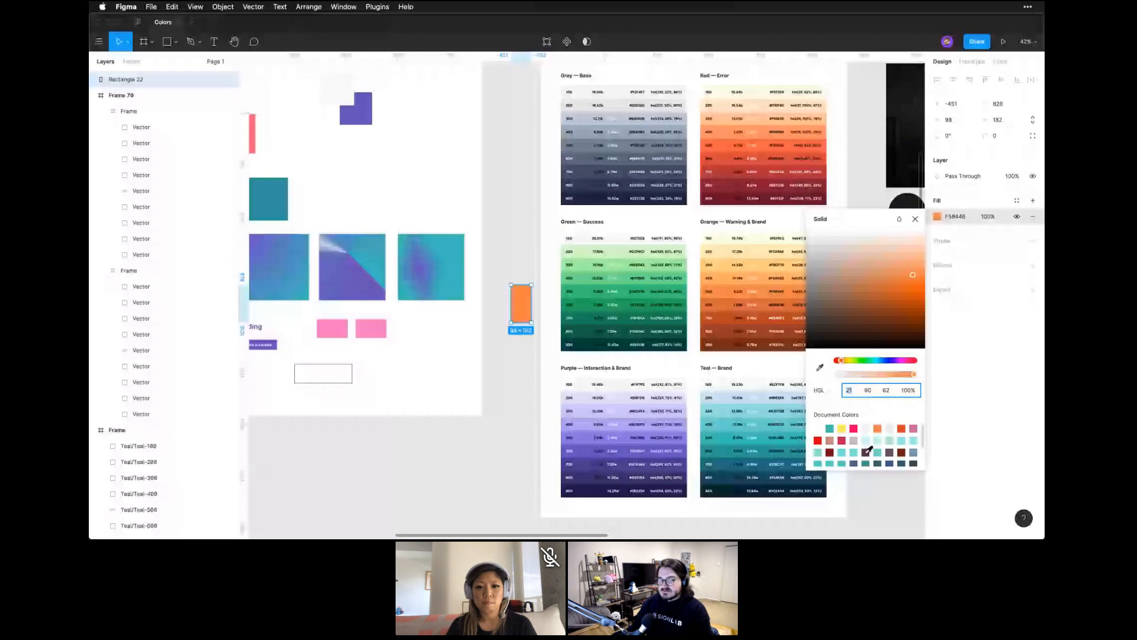
{"action": "left_click", "coordinate": [836, 414]}
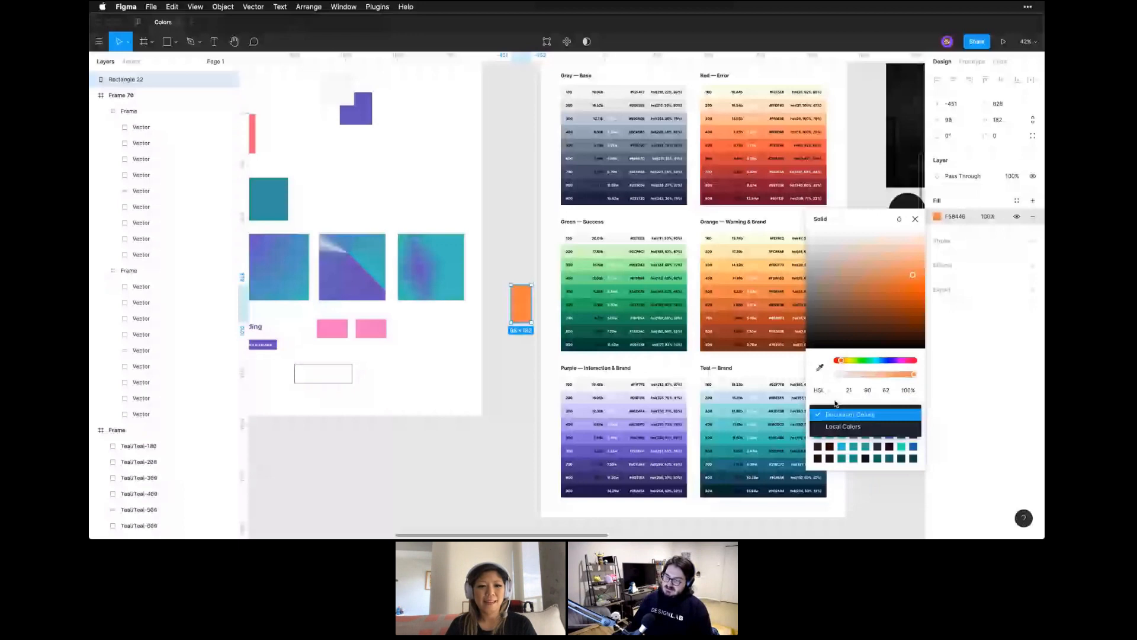
{"action": "left_click", "coordinate": [836, 415]}
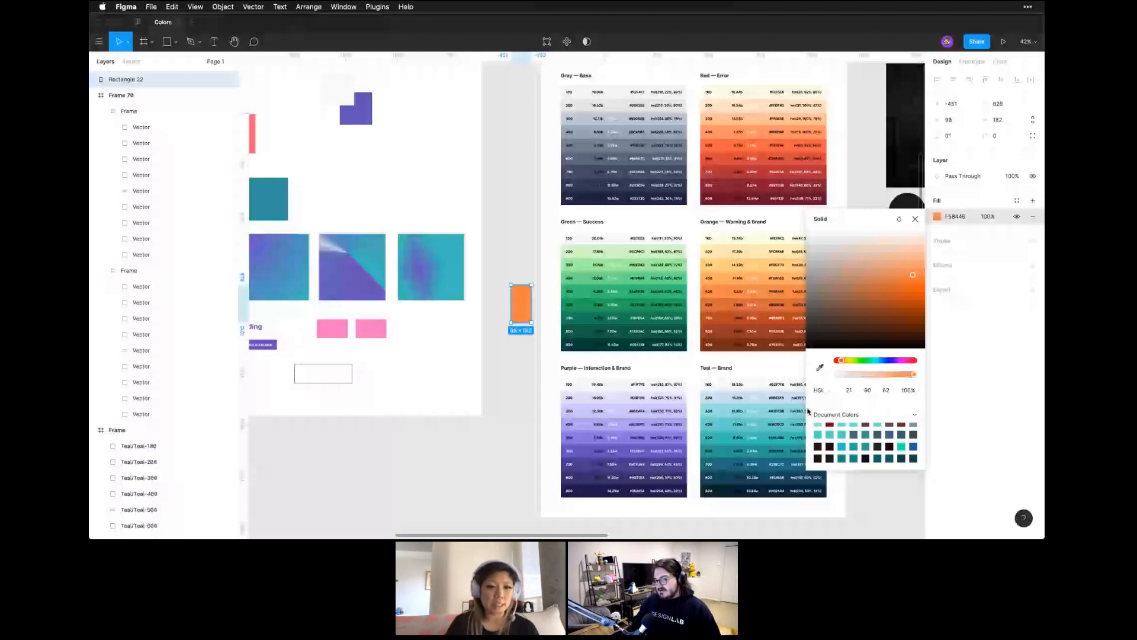
{"action": "key", "text": "Escape"}
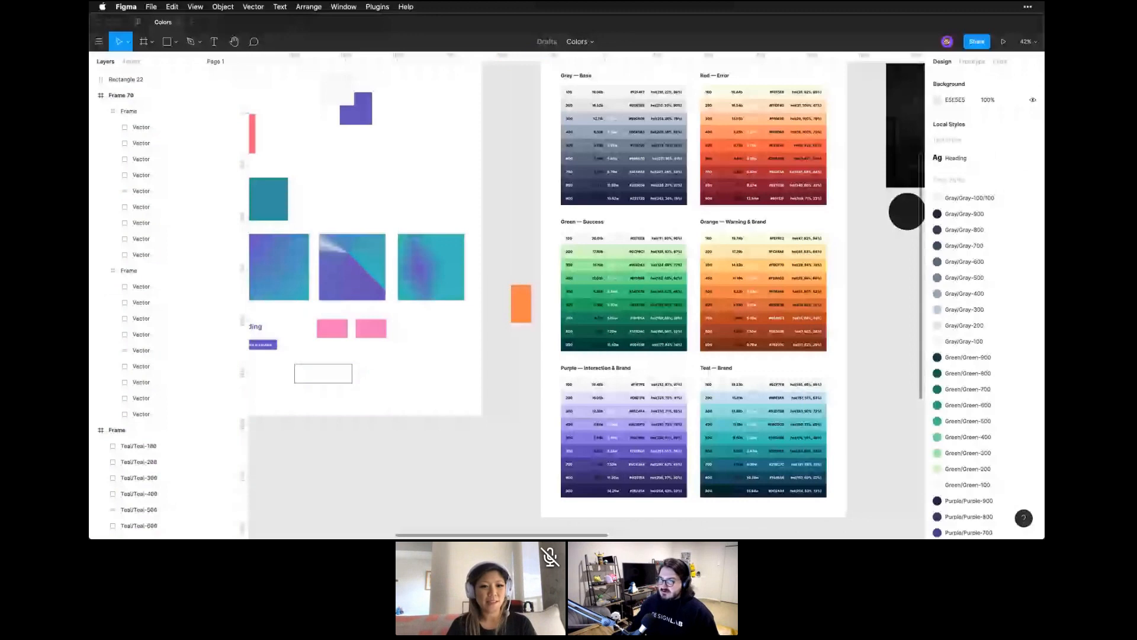
Switch to Sketch, open the "sketch test" document and draw a rectangle about 115 wide above the large gray one
{"action": "key", "text": "super+Tab"}
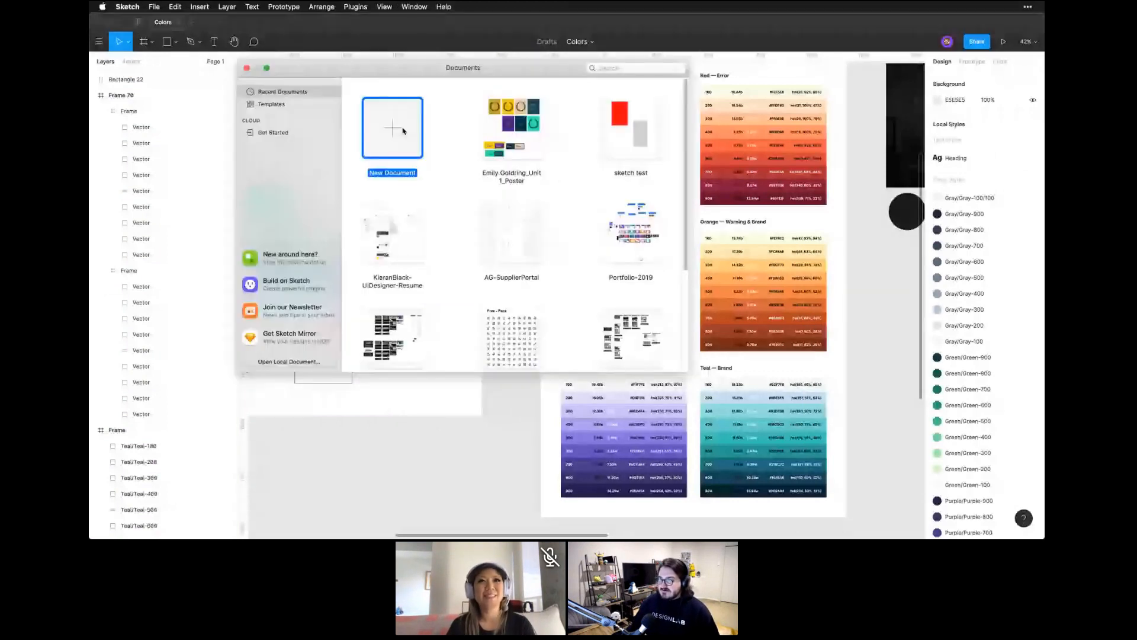
{"action": "double_click", "coordinate": [611, 123]}
{"action": "key", "text": "r"}
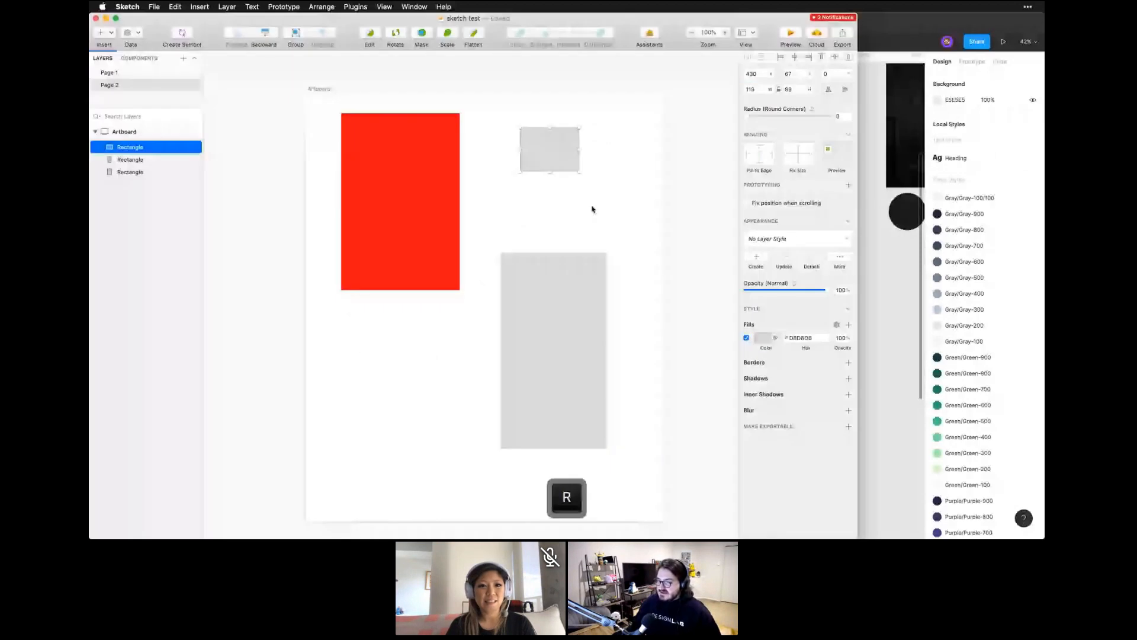
Examine the document color presets in the new rectangle's fill settings and switch back to Figma
{"action": "left_click", "coordinate": [763, 337]}
{"action": "left_click", "coordinate": [773, 505]}
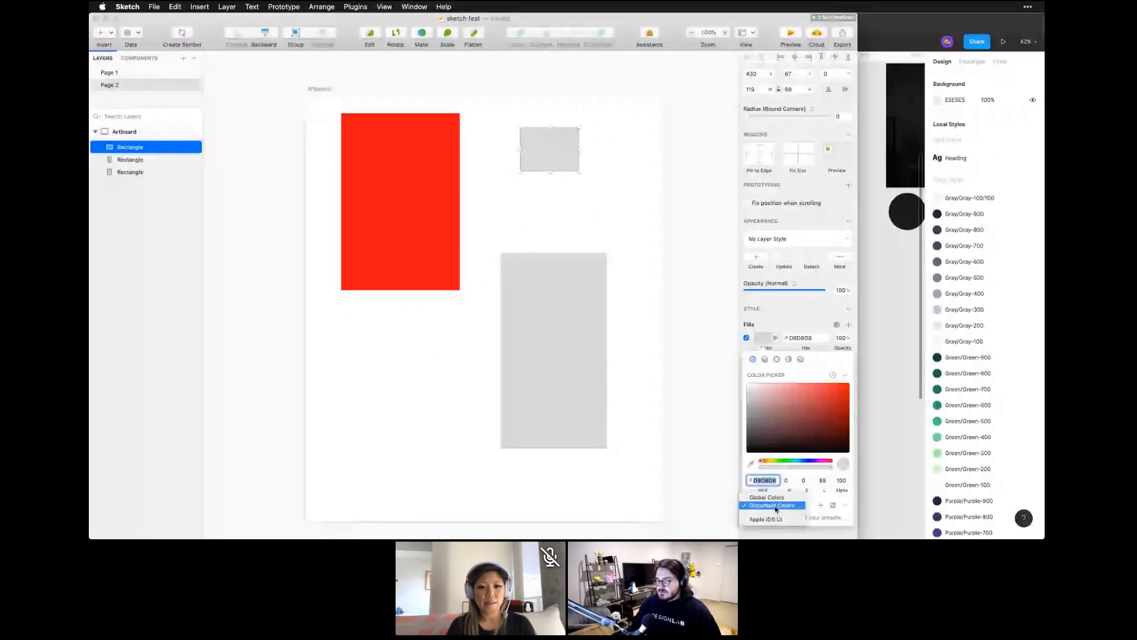
{"action": "left_click", "coordinate": [809, 507]}
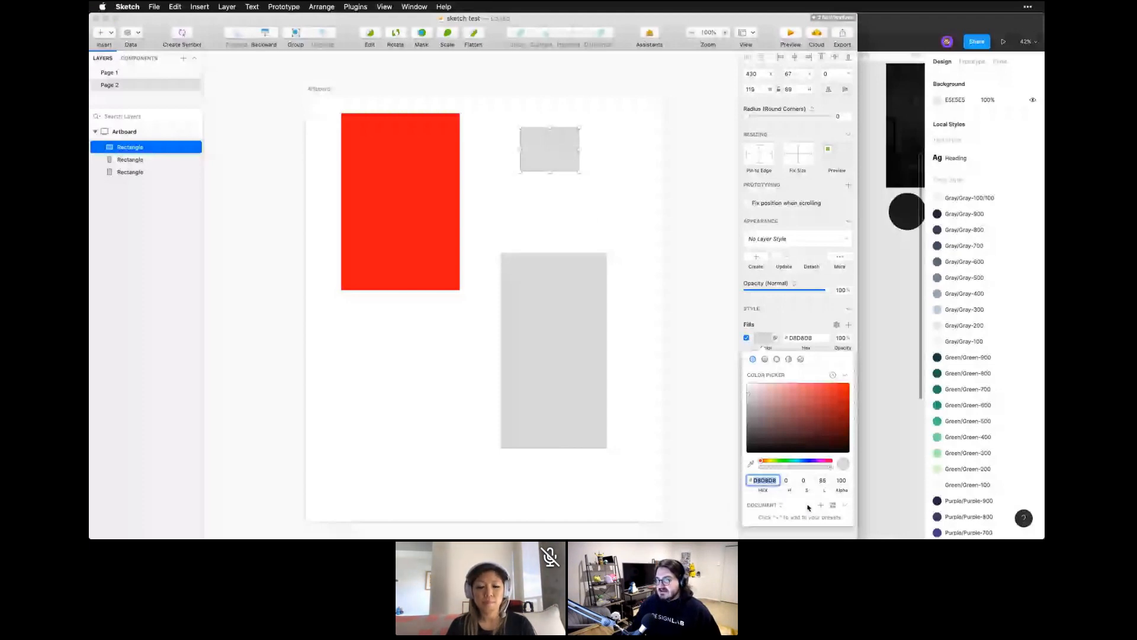
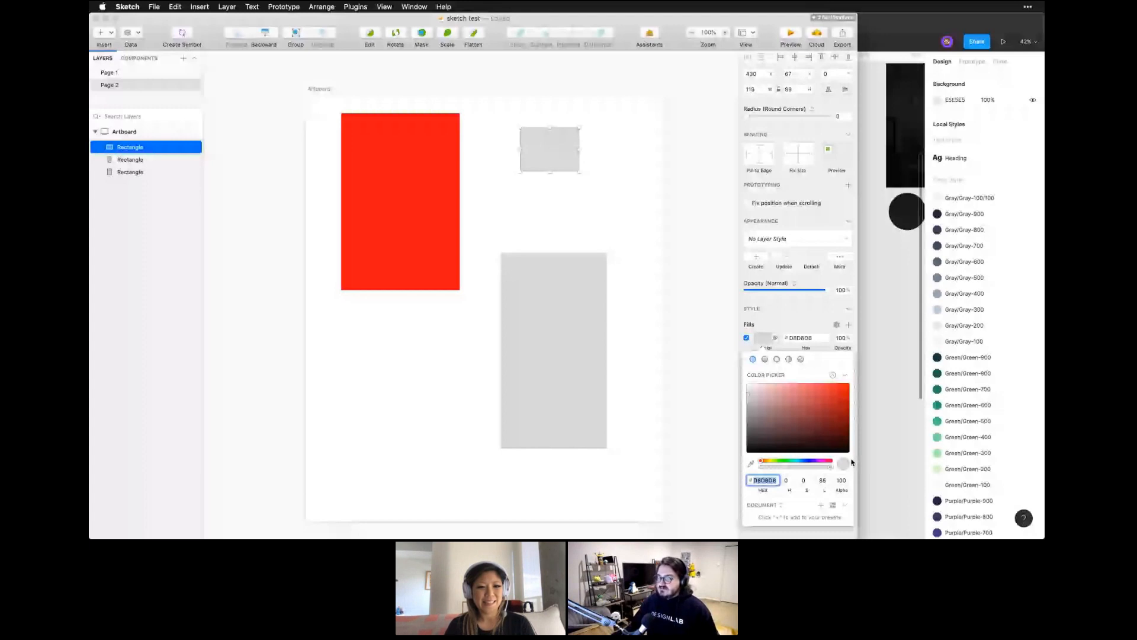
{"action": "left_click", "coordinate": [864, 359]}
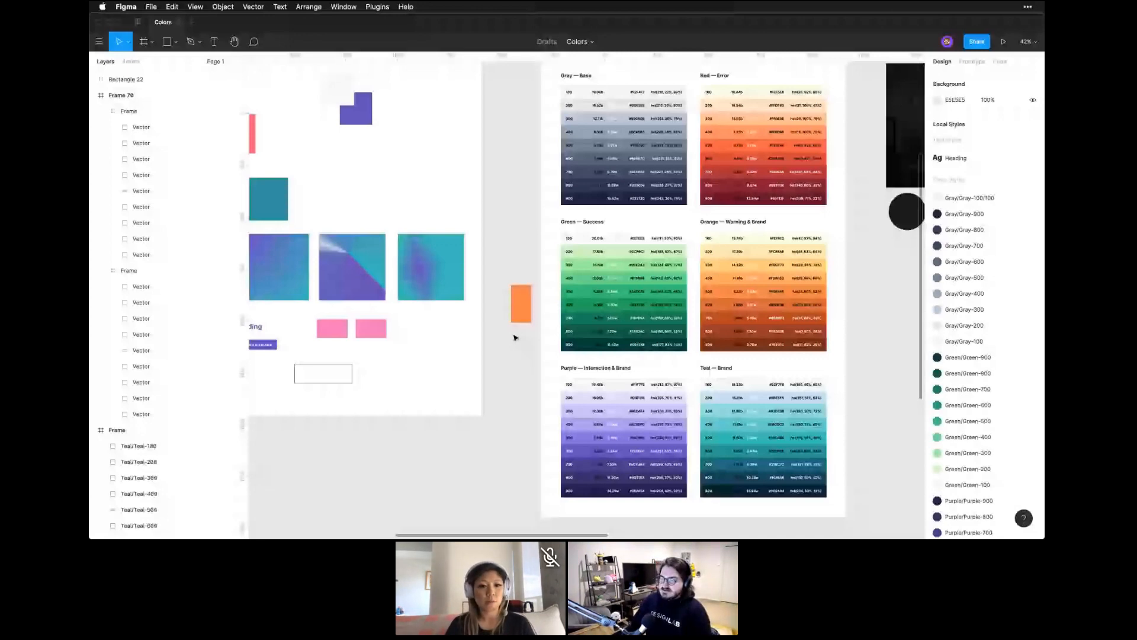
Draw a rectangle about 205 × 149 above the gradient squares and fill it with the light coral sampled from the existing swatch
{"action": "key", "text": "space"}
{"action": "left_click_drag", "start_coordinate": [404, 373], "coordinate": [556, 372]}
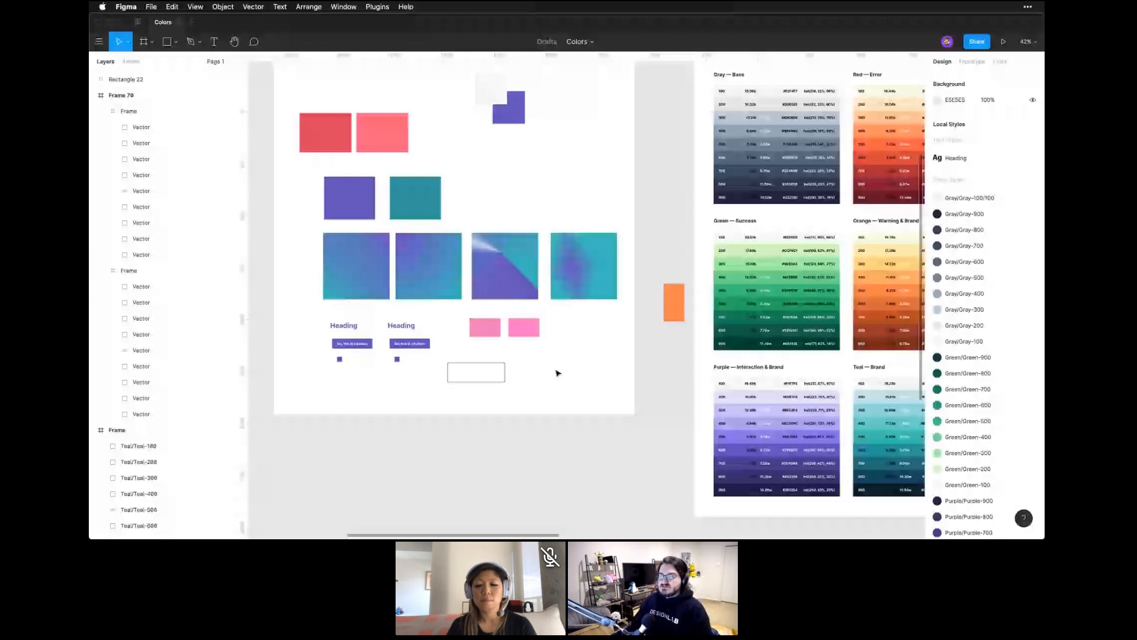
{"action": "key", "text": "space"}
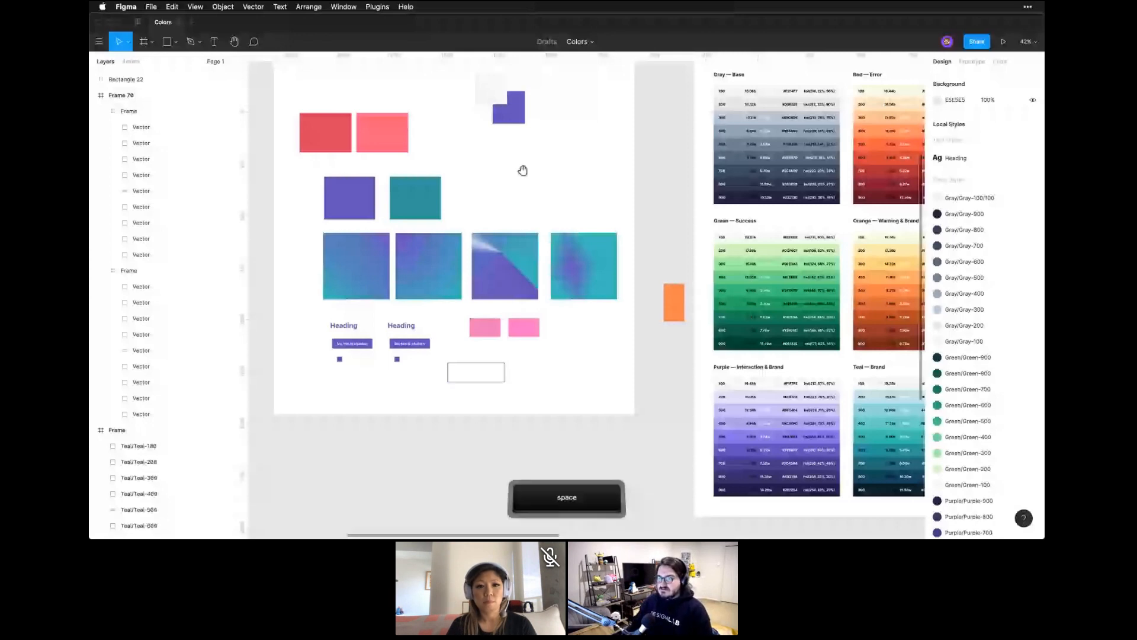
{"action": "left_click_drag", "start_coordinate": [522, 171], "coordinate": [490, 234]}
{"action": "key", "text": "z"}
{"action": "left_click_drag", "start_coordinate": [372, 157], "coordinate": [596, 378]}
{"action": "key", "text": "r"}
{"action": "left_click_drag", "start_coordinate": [440, 187], "coordinate": [534, 256]}
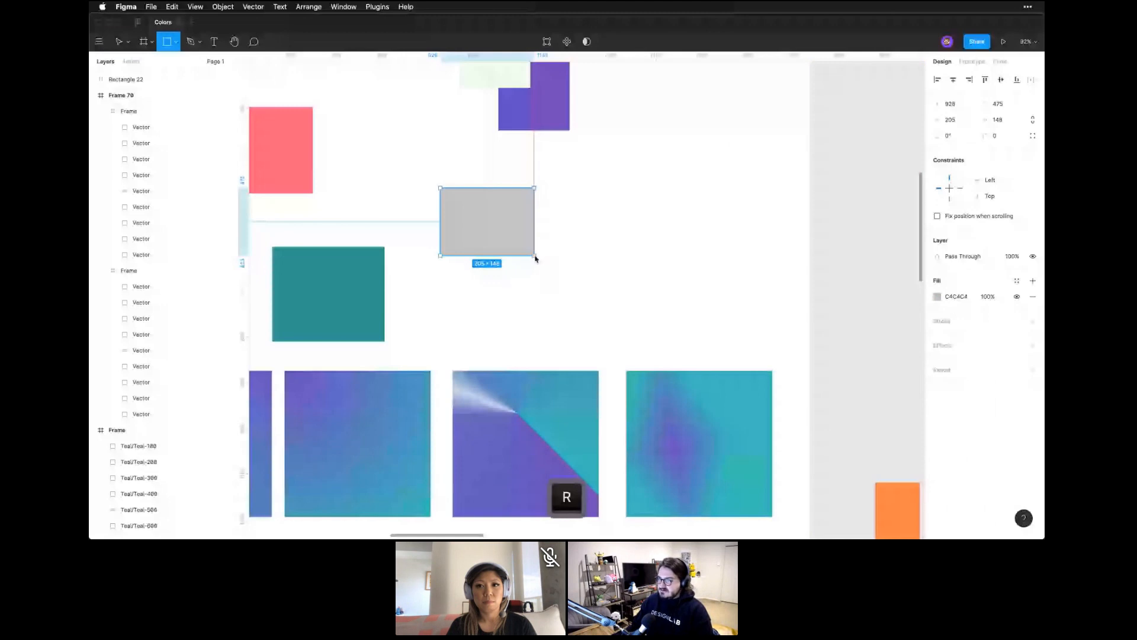
{"action": "key", "text": "i"}
{"action": "left_click", "coordinate": [282, 150]}
Set the new coral rectangle's fill opacity to 50%
{"action": "left_click", "coordinate": [986, 299]}
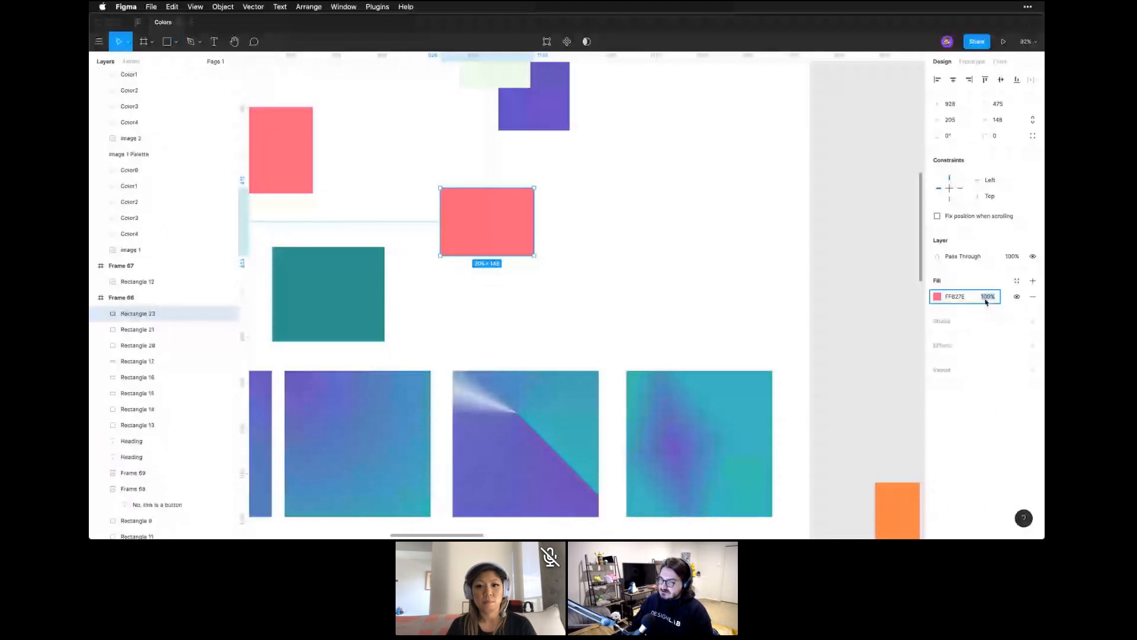
{"action": "left_click", "coordinate": [936, 297]}
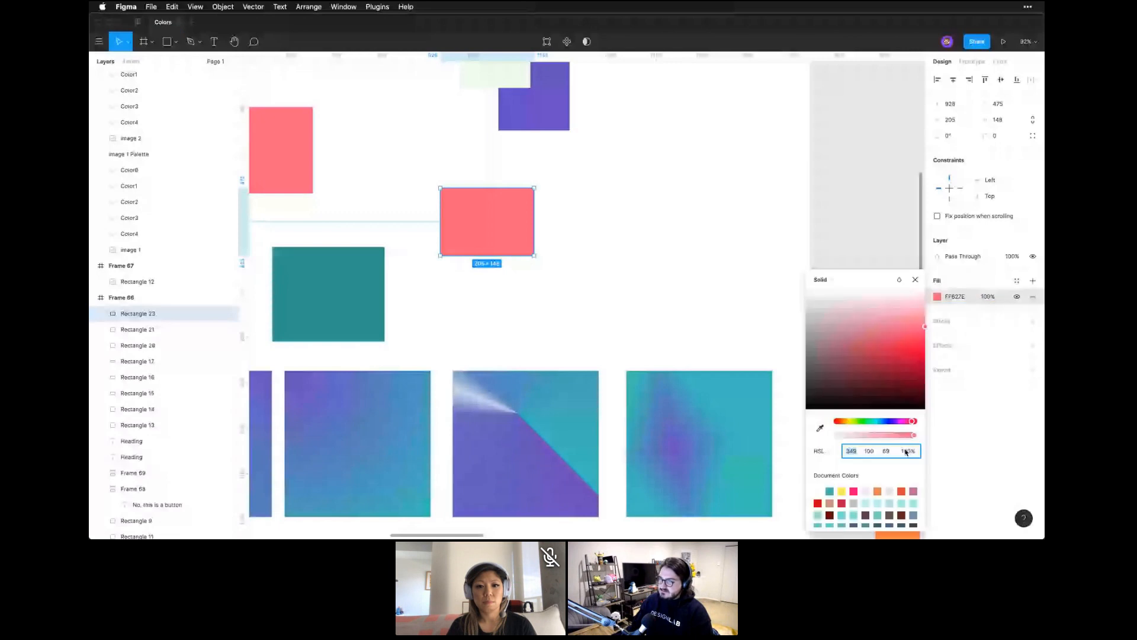
{"action": "left_click", "coordinate": [906, 451]}
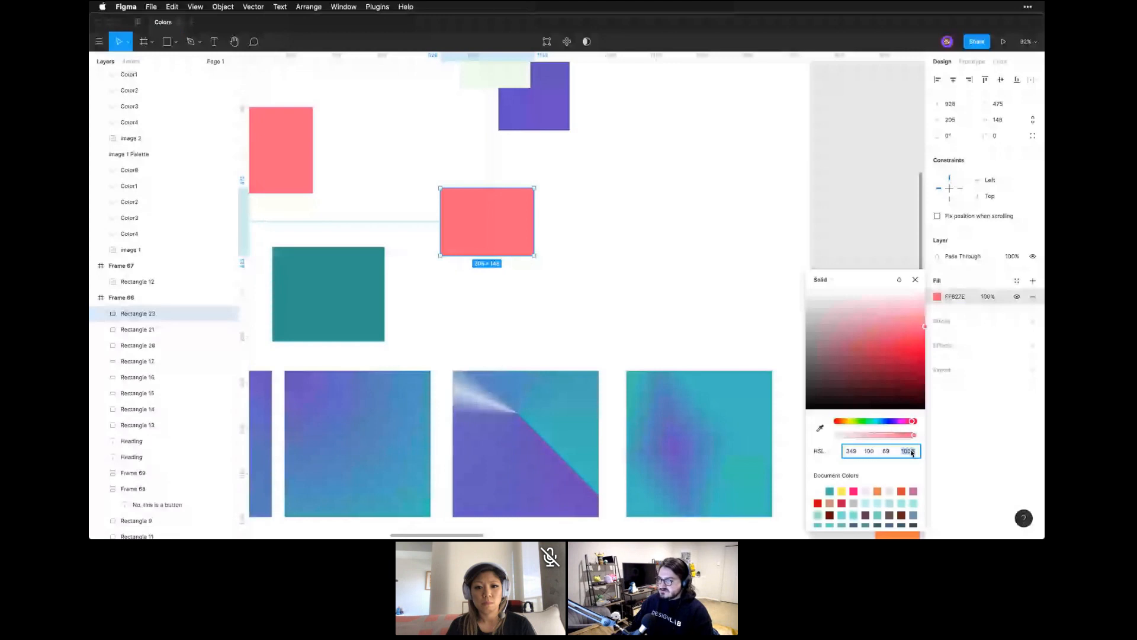
{"action": "type", "text": "50"}
{"action": "key", "text": "Return"}
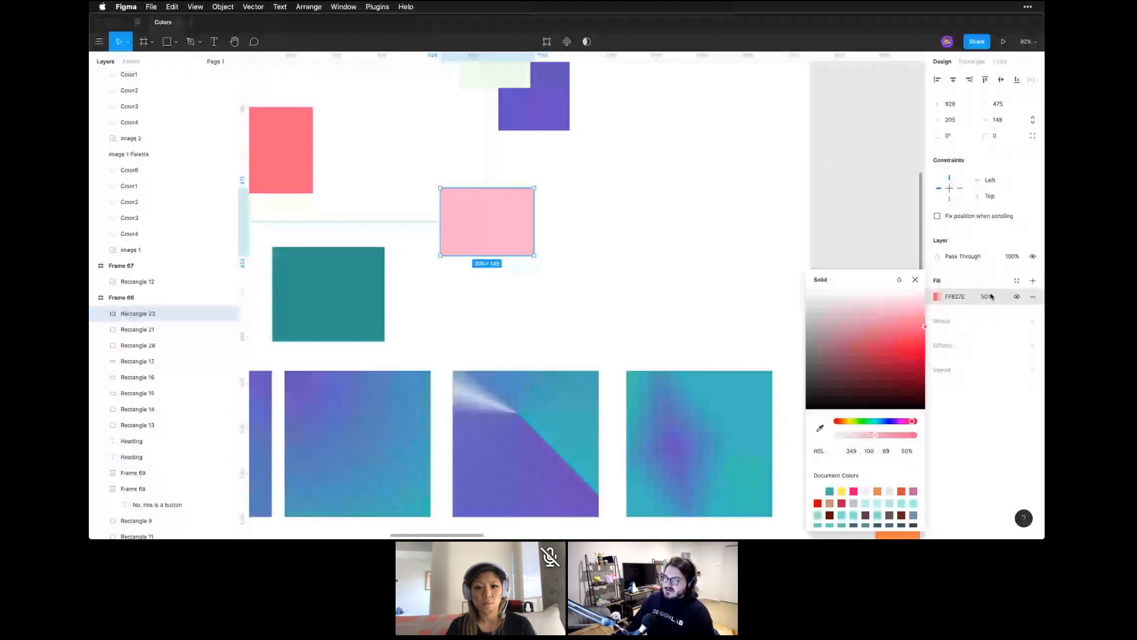
{"action": "left_click", "coordinate": [915, 279]}
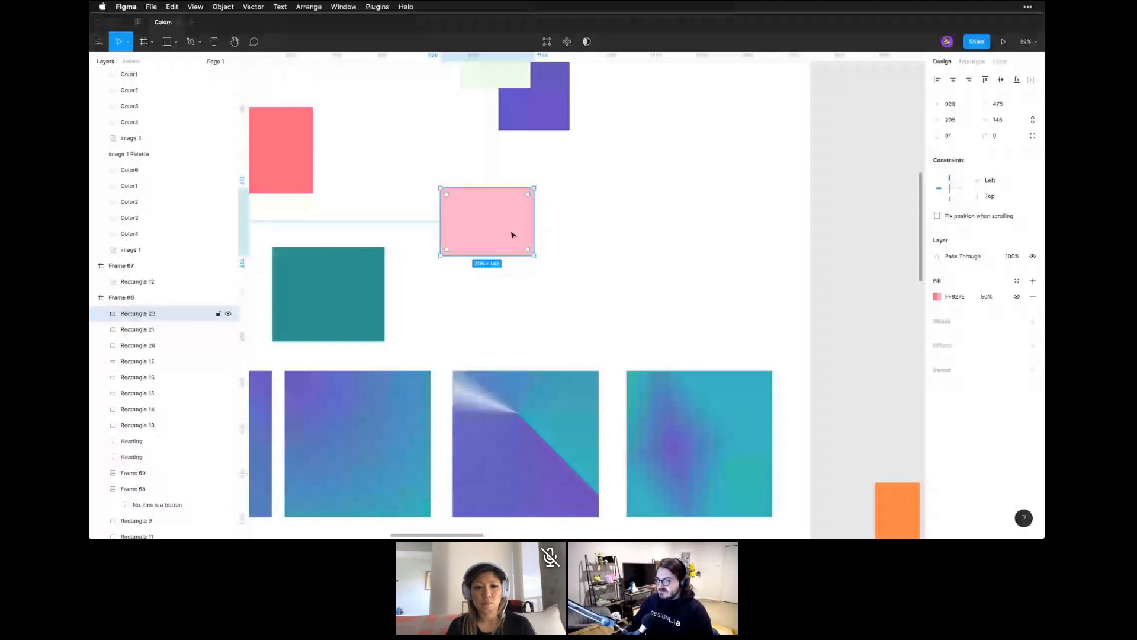
Duplicate the original coral swatch beside the 50% fill rectangle and set the copy's layer opacity to 50%
{"action": "left_click_drag", "start_coordinate": [281, 151], "coordinate": [652, 222]}
{"action": "left_click", "coordinate": [1014, 257]}
{"action": "type", "text": "50"}
{"action": "key", "text": "Return"}
{"action": "left_click", "coordinate": [563, 318]}
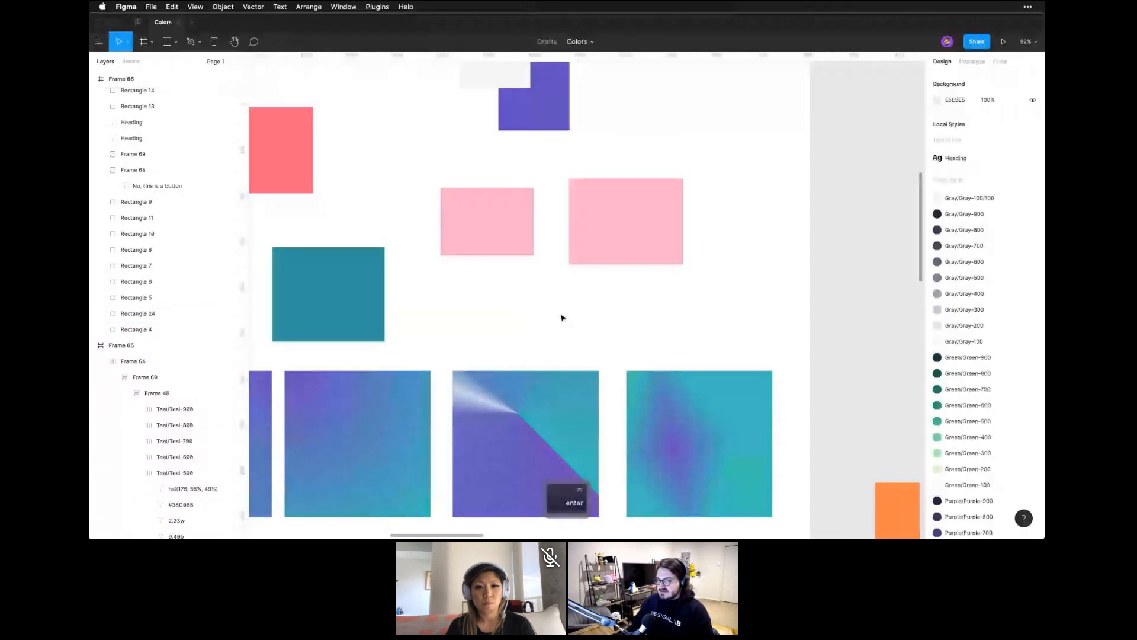
Bring the two pale coral rectangles closer together and set the larger one's fill opacity to 50% in addition to its layer opacity
{"action": "left_click_drag", "start_coordinate": [603, 222], "coordinate": [481, 225]}
{"action": "left_click", "coordinate": [507, 224]}
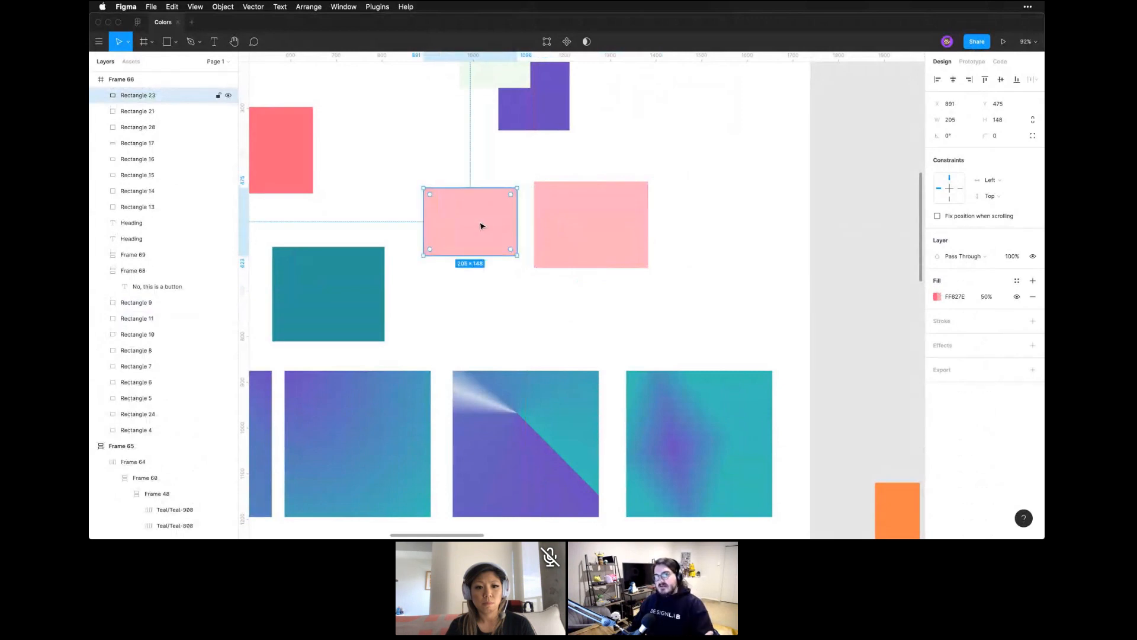
{"action": "left_click", "coordinate": [598, 216]}
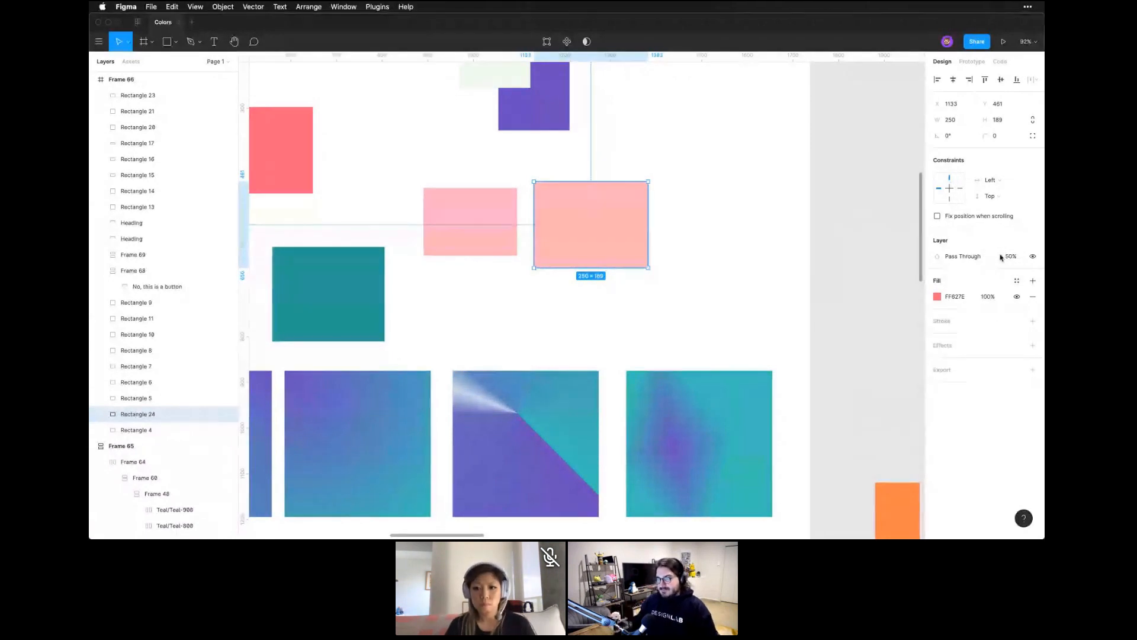
{"action": "left_click", "coordinate": [997, 300]}
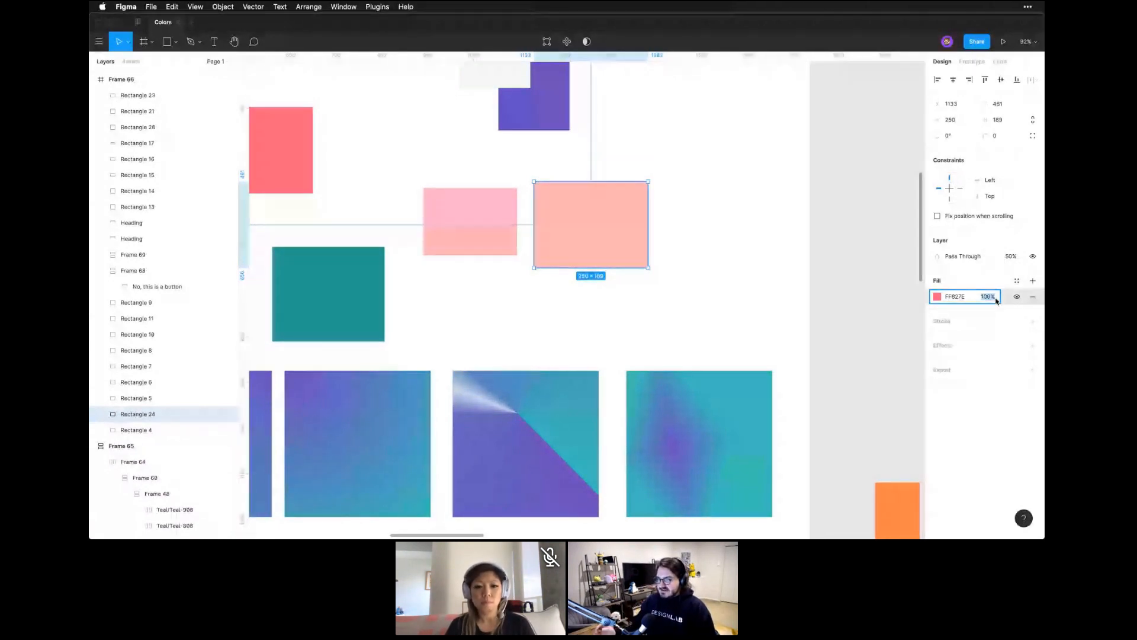
{"action": "type", "text": "50"}
{"action": "key", "text": "Return"}
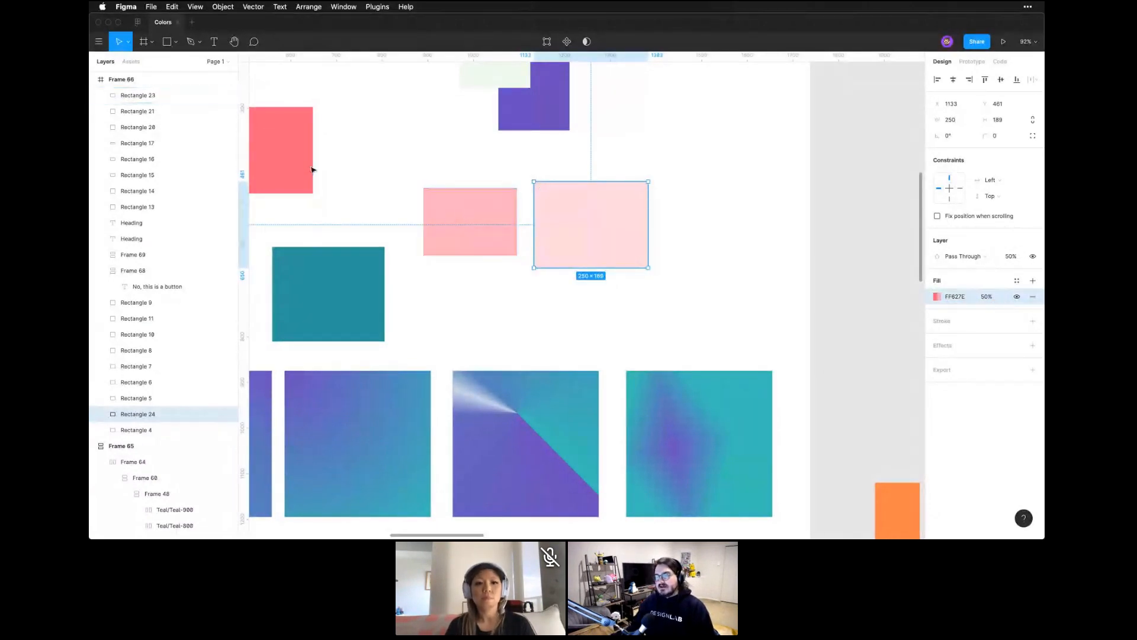
{"action": "left_click", "coordinate": [297, 153]}
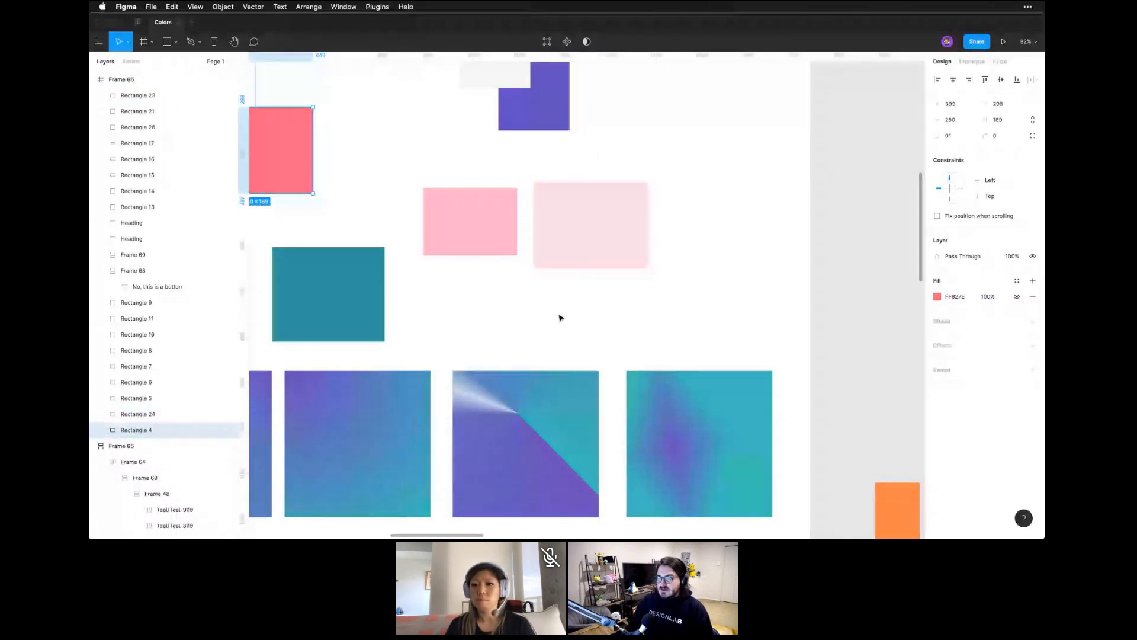
{"action": "left_click", "coordinate": [558, 317]}
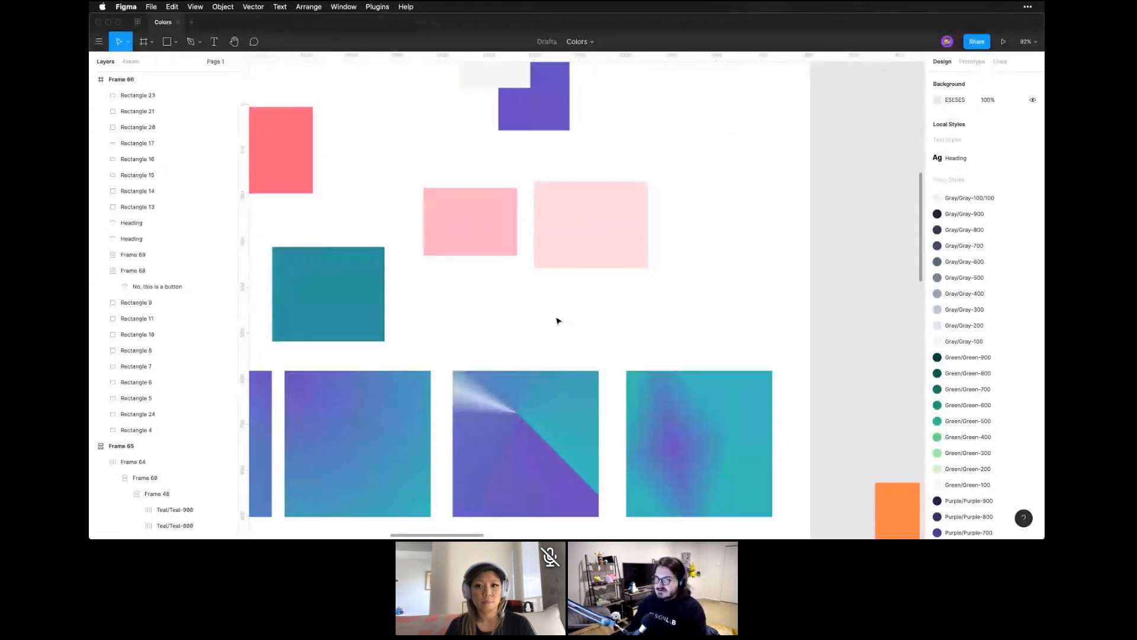
Add a linear gradient fill above the image fill of the neon portrait photo
{"action": "key", "text": "super+minus"}
{"action": "key", "text": "super+minus"}
{"action": "key", "text": "z"}
{"action": "left_click_drag", "start_coordinate": [469, 224], "coordinate": [661, 399]}
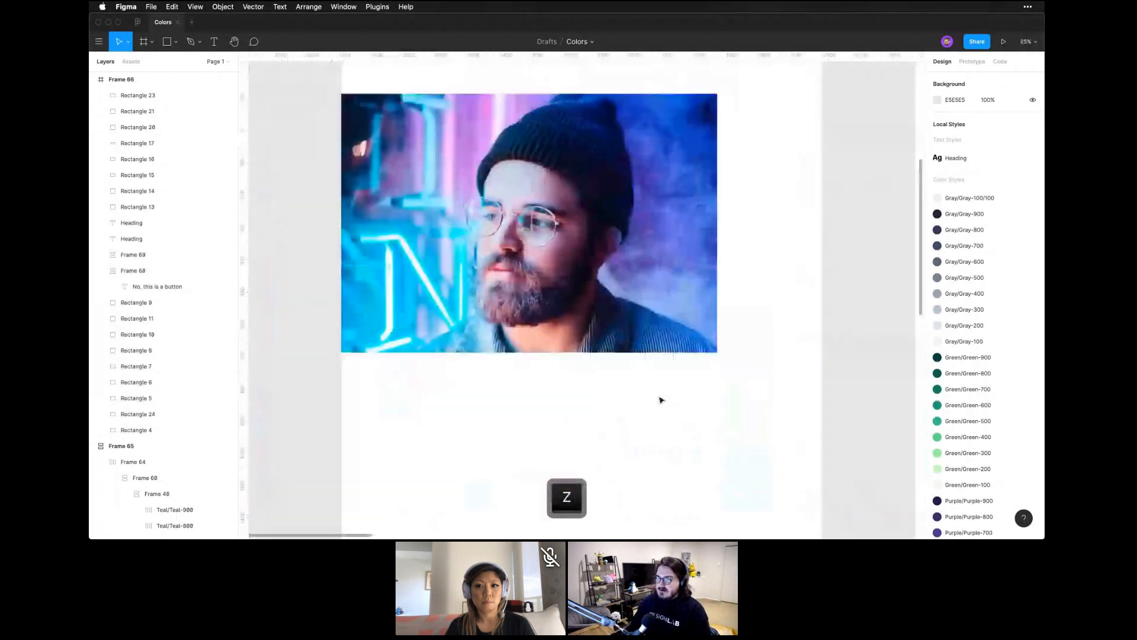
{"action": "left_click", "coordinate": [551, 305]}
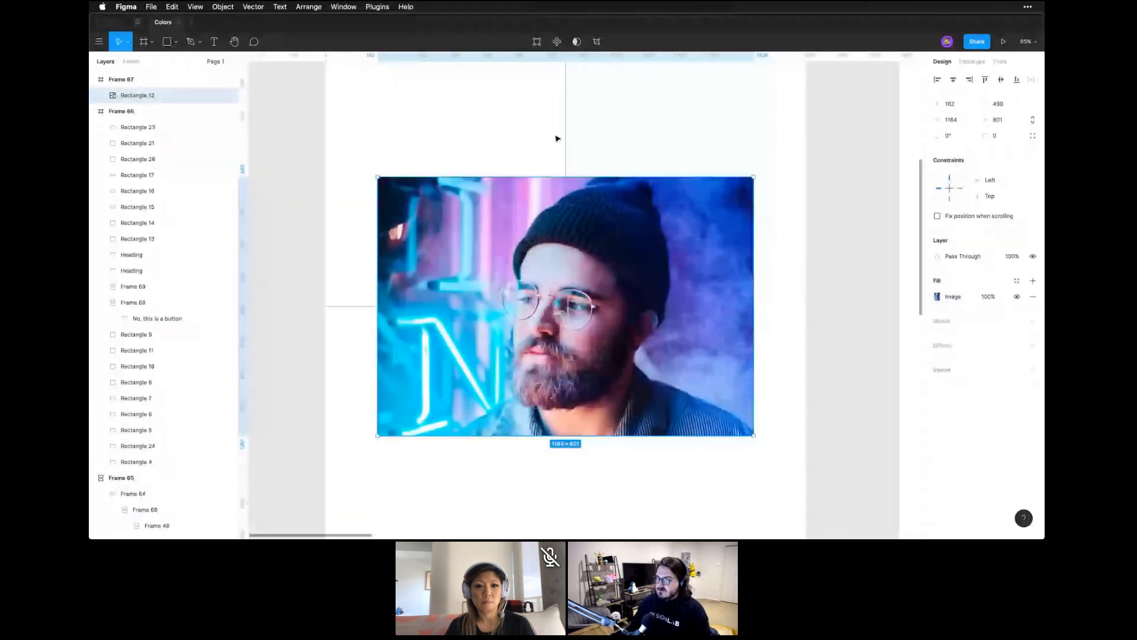
{"action": "scroll", "coordinate": [557, 138], "scroll_direction": "down", "scroll_amount": 1}
{"action": "scroll", "coordinate": [556, 138], "scroll_direction": "right", "scroll_amount": 1}
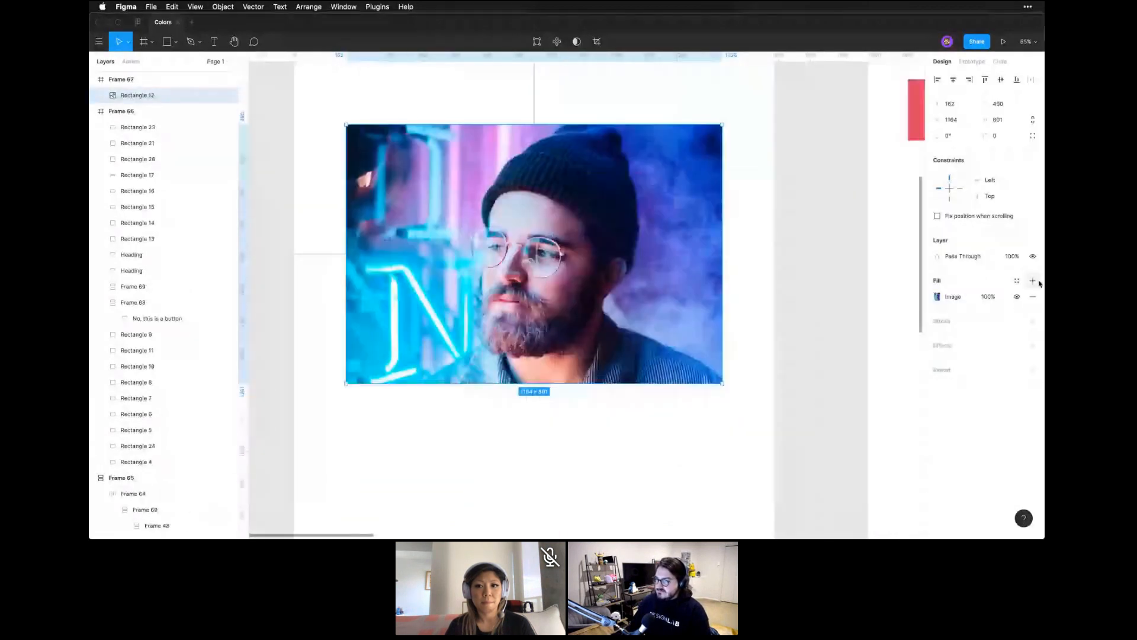
{"action": "left_click", "coordinate": [1033, 280]}
{"action": "left_click", "coordinate": [937, 296]}
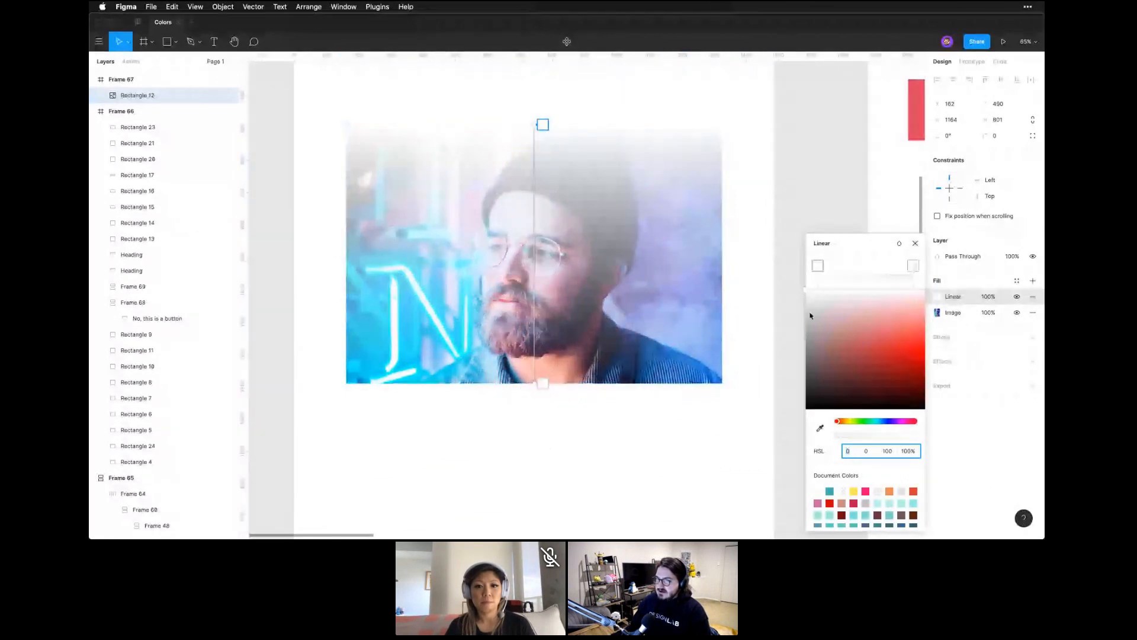
Try a muted red for the first stop of the photo's gradient
{"action": "left_click_drag", "start_coordinate": [810, 315], "coordinate": [849, 344]}
{"action": "left_click", "coordinate": [1017, 281]}
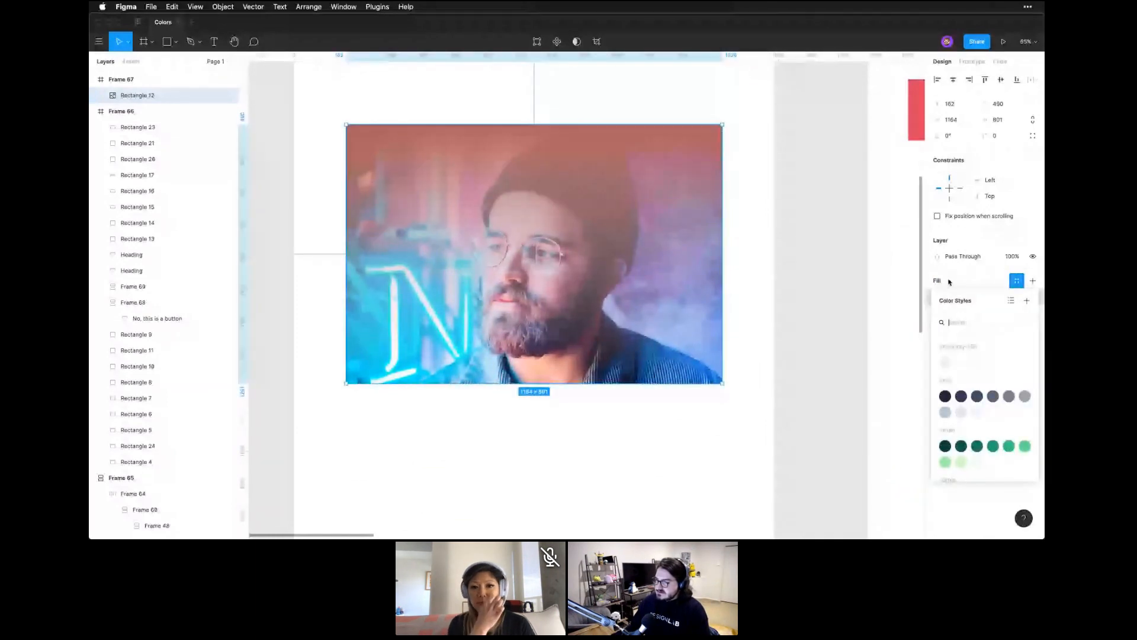
{"action": "left_click", "coordinate": [939, 285]}
Set the first stop of the photo's gradient to the purple (HSL 256, 44, 38) sampled from the purple color scale
{"action": "left_click", "coordinate": [937, 297]}
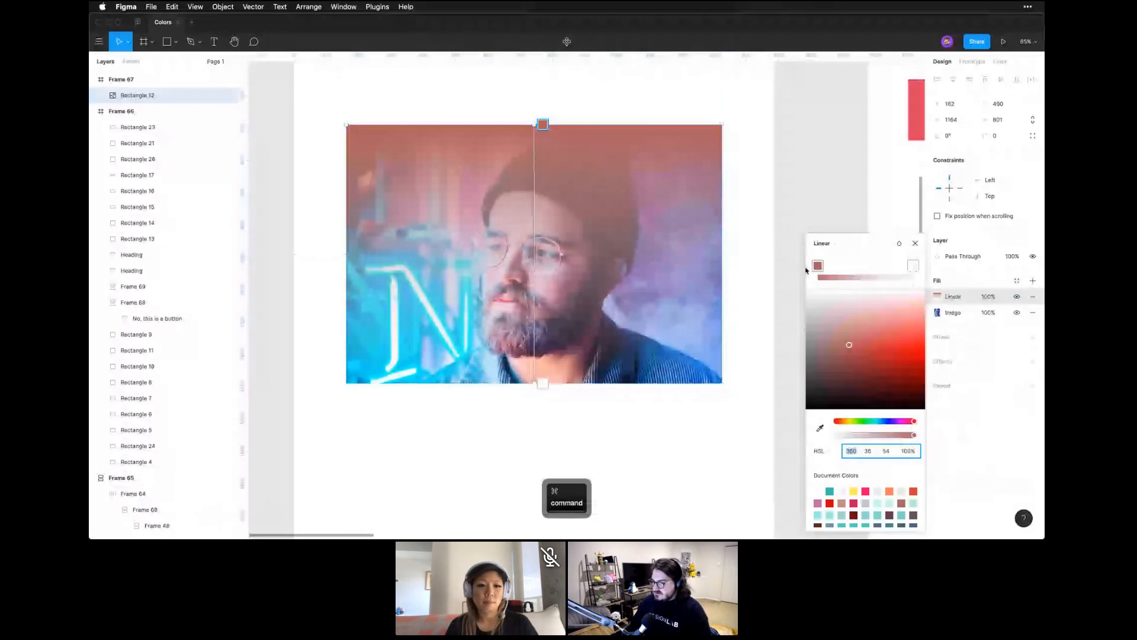
{"action": "key", "text": "super+minus"}
{"action": "key", "text": "super+minus"}
{"action": "key", "text": "super+minus"}
{"action": "key", "text": "ctrl+c"}
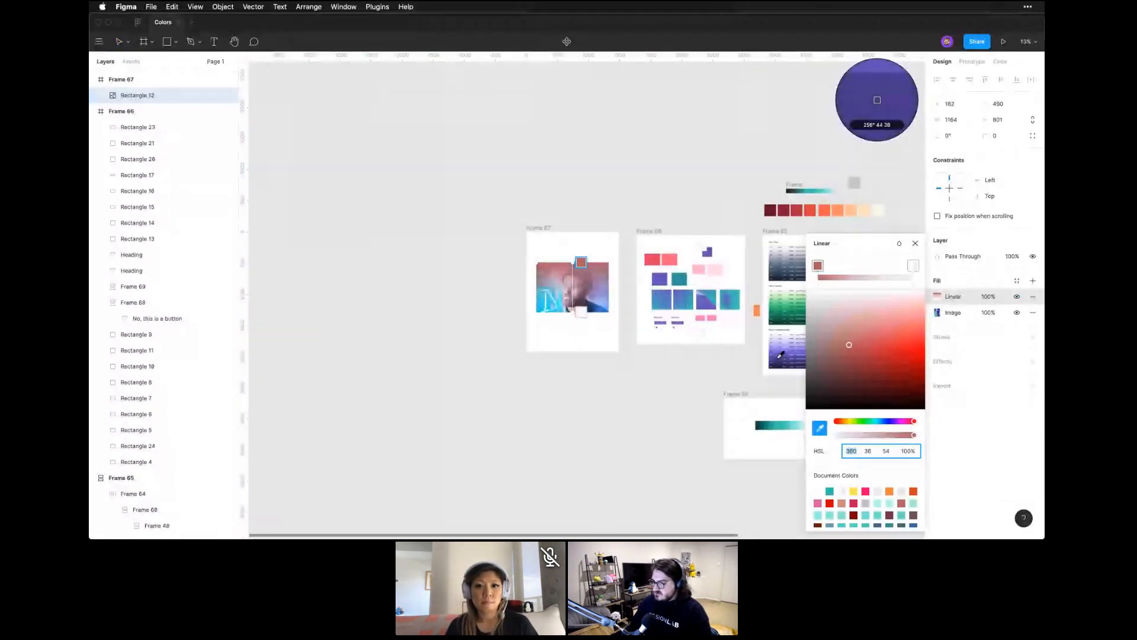
{"action": "left_click", "coordinate": [780, 359]}
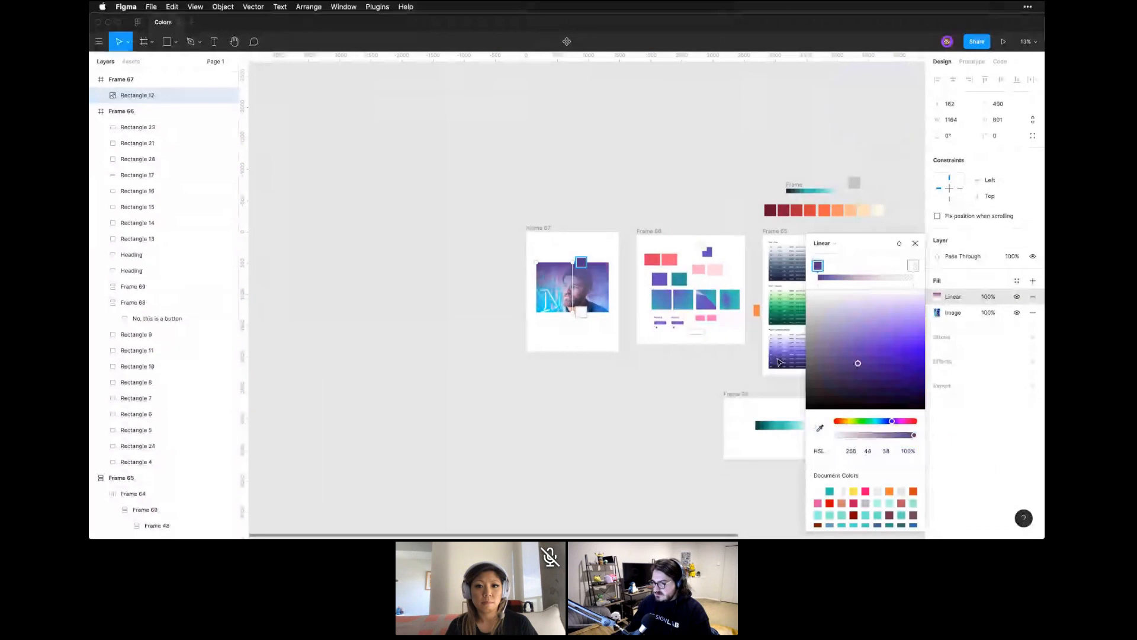
Set the gradient's last stop to the darker purple (HSL 256, 42, 29) sampled from the purple color scale
{"action": "left_click", "coordinate": [912, 266]}
{"action": "key", "text": "ctrl+c"}
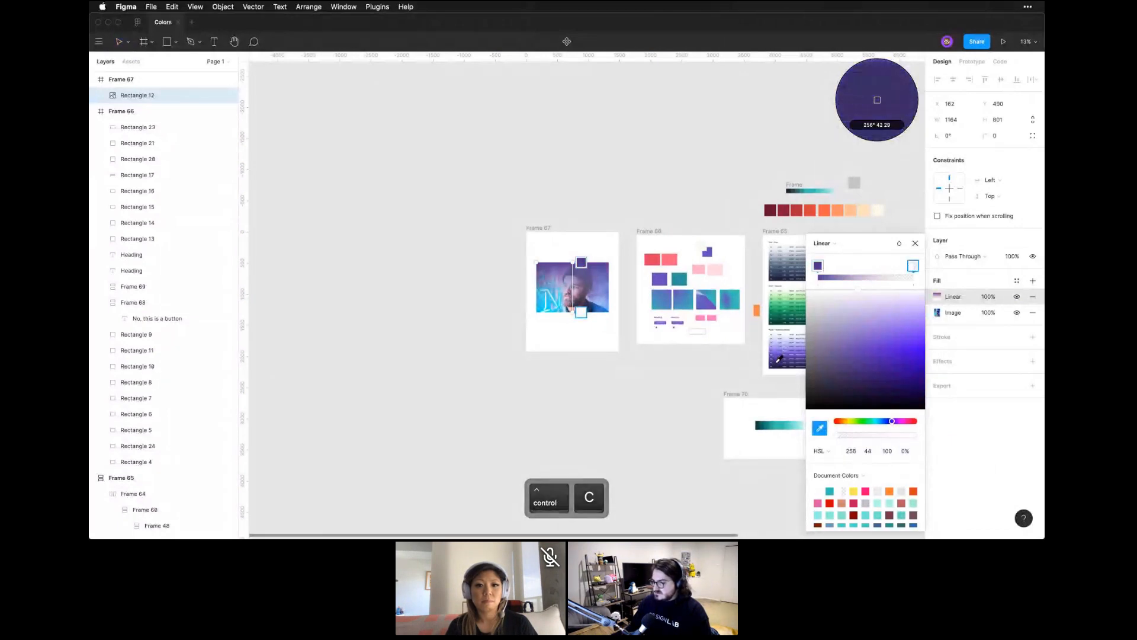
{"action": "left_click", "coordinate": [776, 366]}
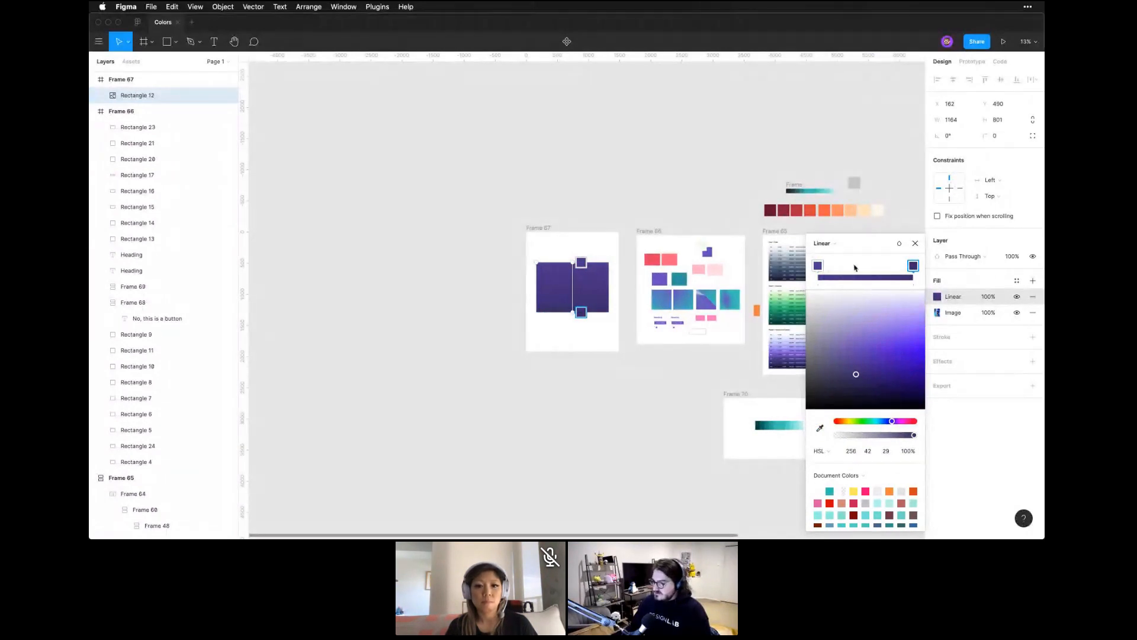
Make the gradient's first stop fully transparent with 0% opacity
{"action": "left_click", "coordinate": [817, 266]}
{"action": "left_click", "coordinate": [904, 451]}
{"action": "type", "text": "0"}
{"action": "key", "text": "Return"}
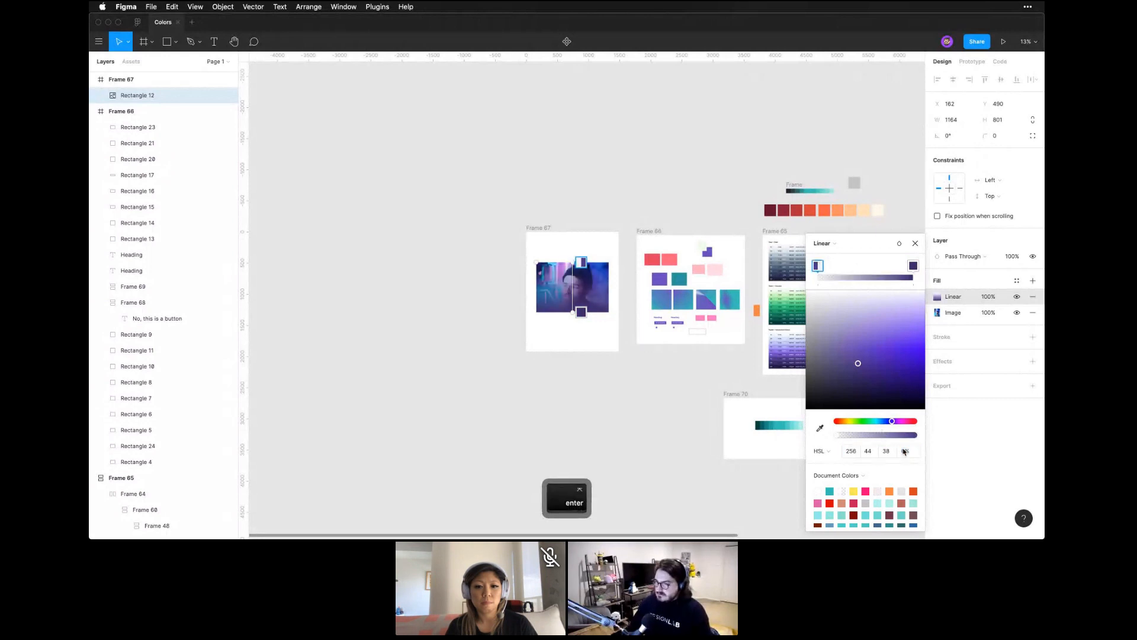
Lower the gradient's transparent stop to about the middle of the photo and adjust the blend between the stops
{"action": "left_click_drag", "start_coordinate": [580, 261], "coordinate": [572, 287]}
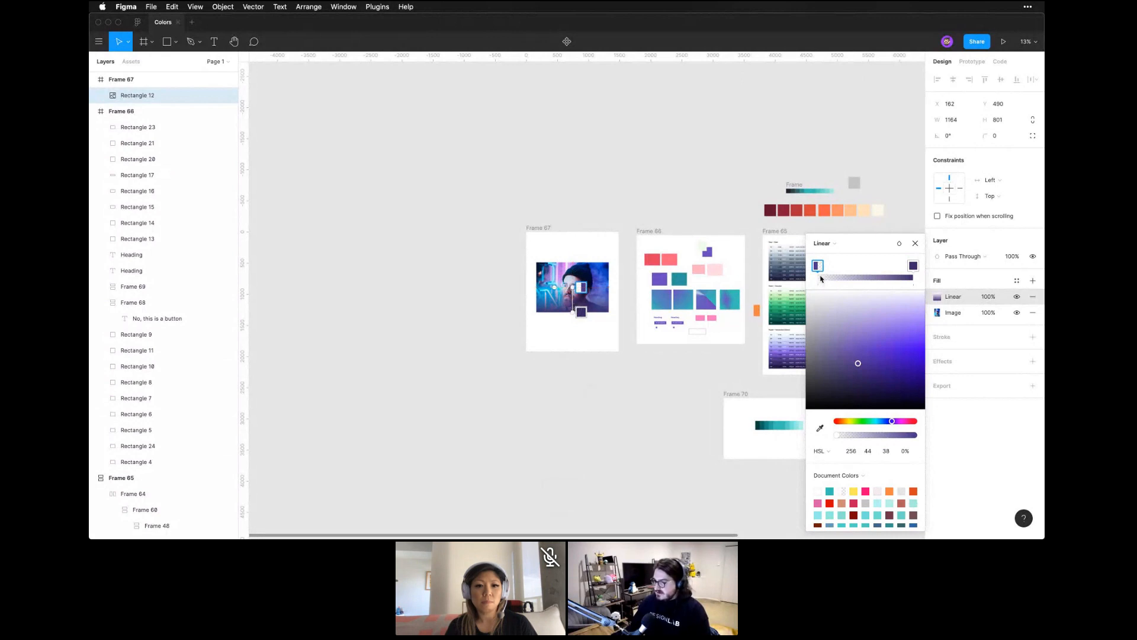
{"action": "left_click", "coordinate": [878, 277]}
{"action": "left_click_drag", "start_coordinate": [878, 268], "coordinate": [853, 267]}
{"action": "left_click", "coordinate": [586, 401]}
{"action": "left_click", "coordinate": [586, 401]}
Add the text "Cool, man" over the purple lower part of the photo
{"action": "key", "text": "z"}
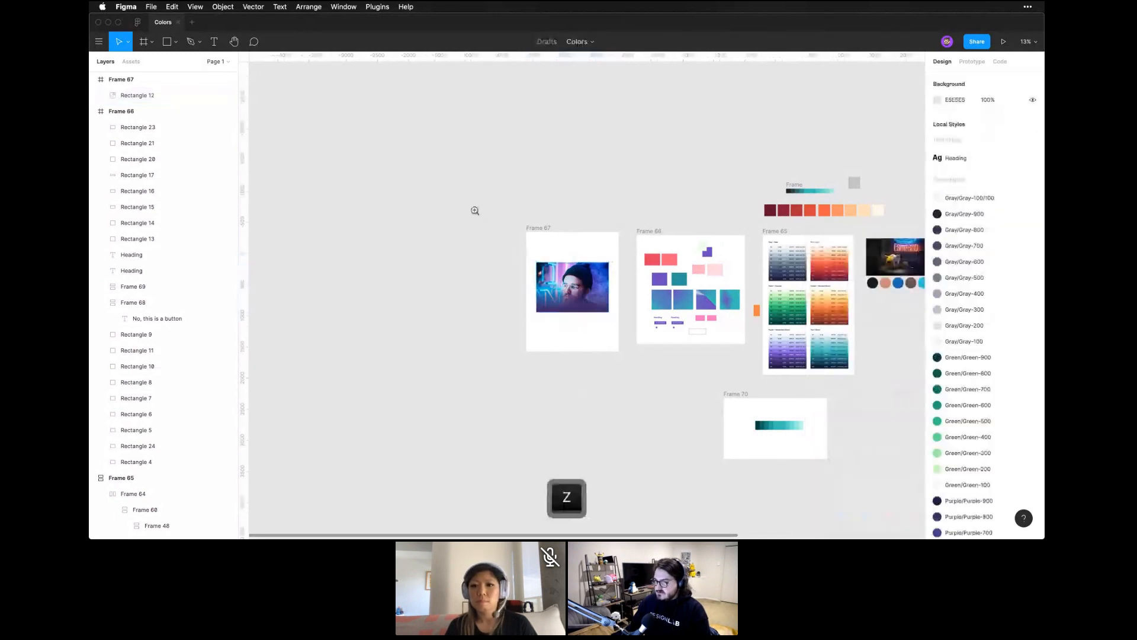
{"action": "left_click_drag", "start_coordinate": [483, 220], "coordinate": [635, 338]}
{"action": "key", "text": "space"}
{"action": "left_click_drag", "start_coordinate": [662, 476], "coordinate": [590, 419]}
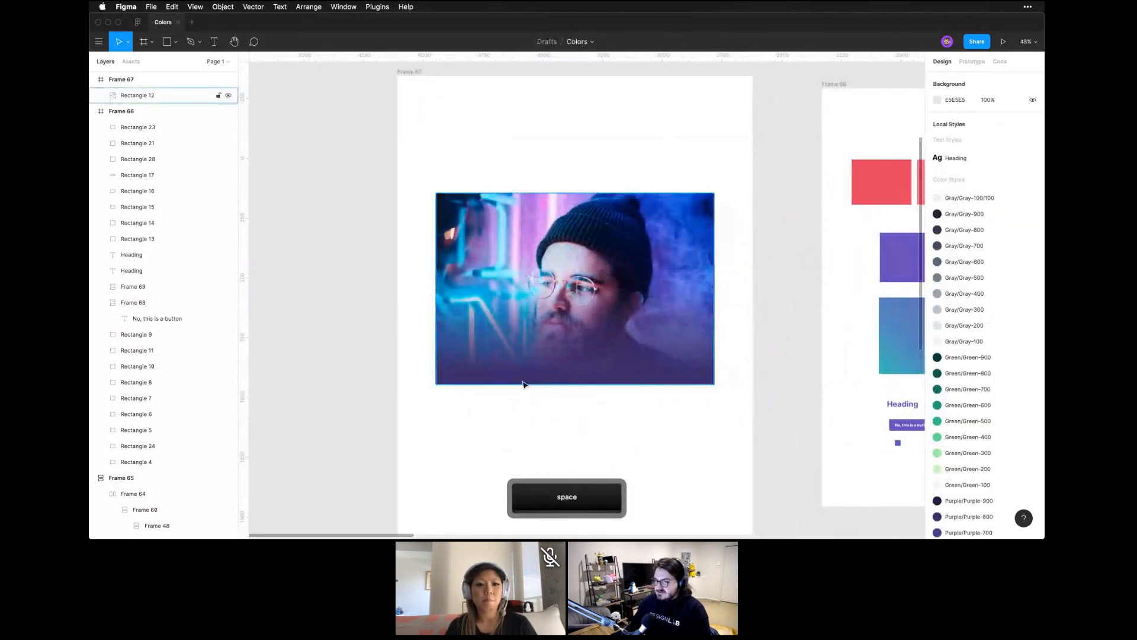
{"action": "key", "text": "t"}
{"action": "left_click", "coordinate": [504, 357]}
{"action": "key", "text": "shift"}
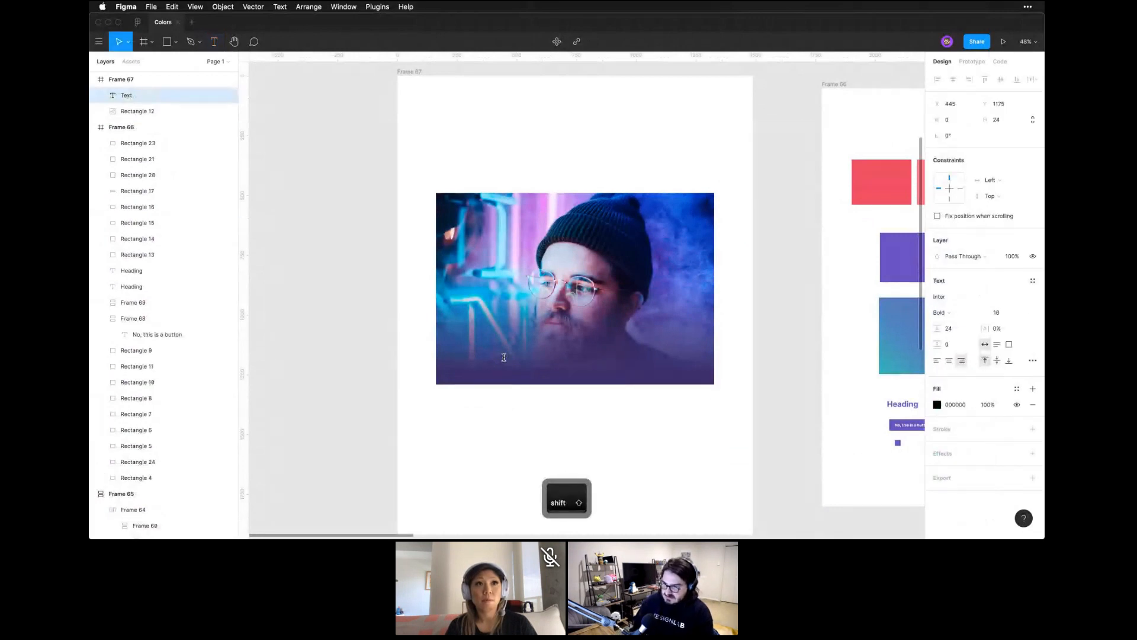
{"action": "type", "text": "T"}
{"action": "key", "text": "BackSpace"}
{"action": "type", "text": "Cool, man"}
{"action": "key", "text": "Escape"}
Change the fill color of the "Cool, man" text to white (FFFFFF)
{"action": "left_click", "coordinate": [937, 405]}
{"action": "left_click", "coordinate": [833, 329]}
{"action": "left_click_drag", "start_coordinate": [647, 155], "coordinate": [681, 195]}
Set the "Cool, man" text's font size to 24 and move it to the photo's lower centre
{"action": "left_click", "coordinate": [1002, 313]}
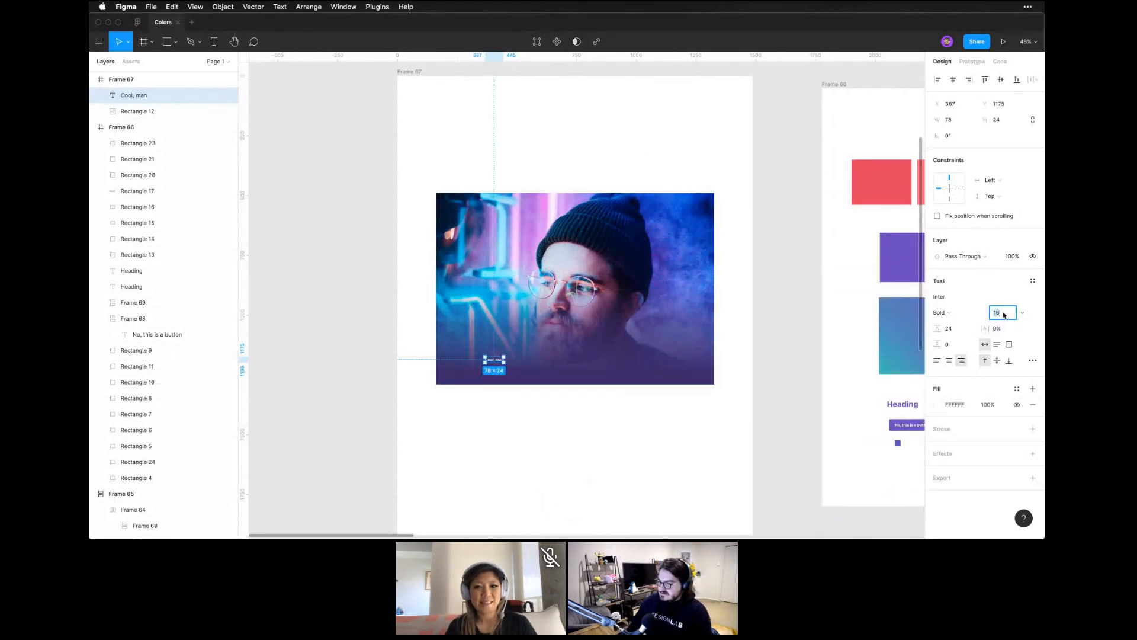
{"action": "type", "text": "24"}
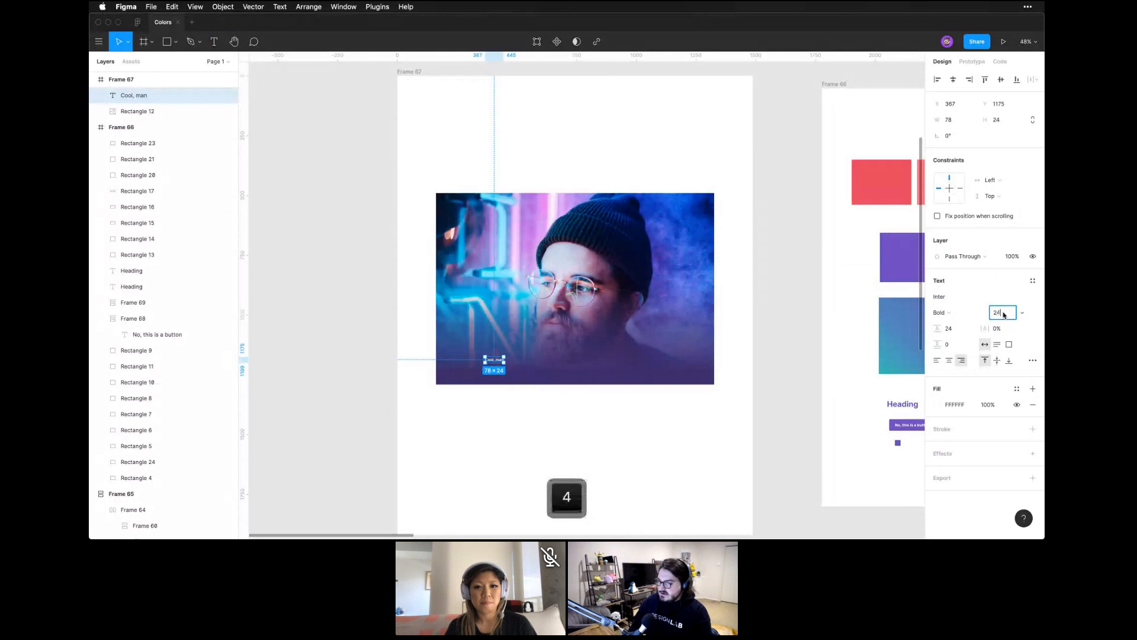
{"action": "key", "text": "Return"}
{"action": "left_click_drag", "start_coordinate": [501, 362], "coordinate": [591, 370]}
{"action": "left_click", "coordinate": [611, 422]}
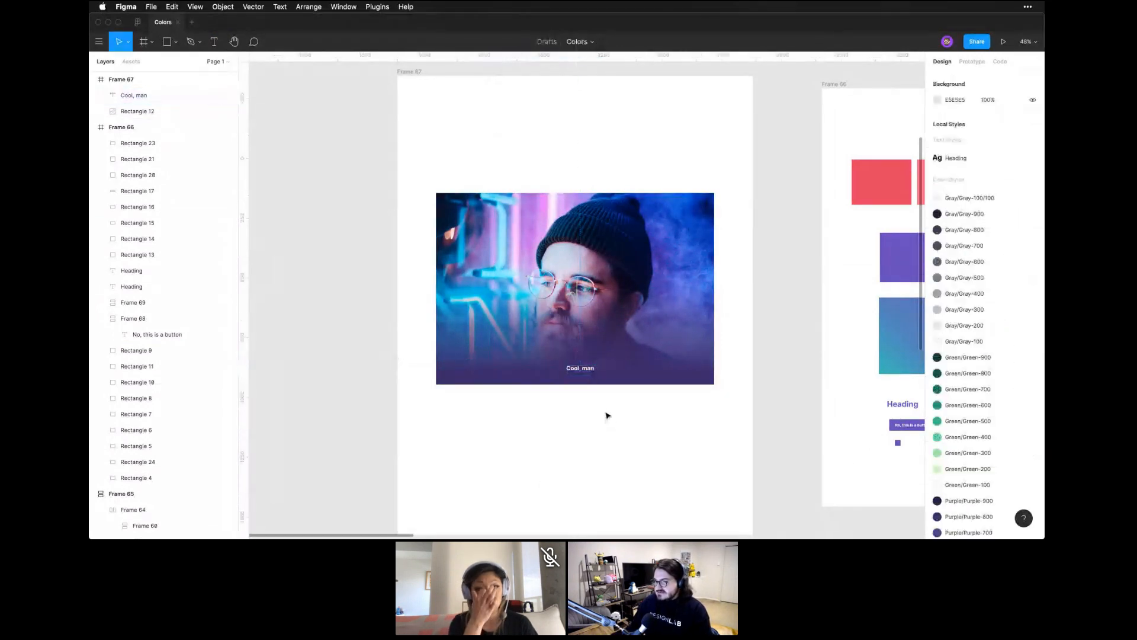
Enlarge the "Cool, man" text to font size 64
{"action": "left_click", "coordinate": [134, 94]}
{"action": "left_click", "coordinate": [1001, 313]}
{"action": "type", "text": "64"}
{"action": "key", "text": "Return"}
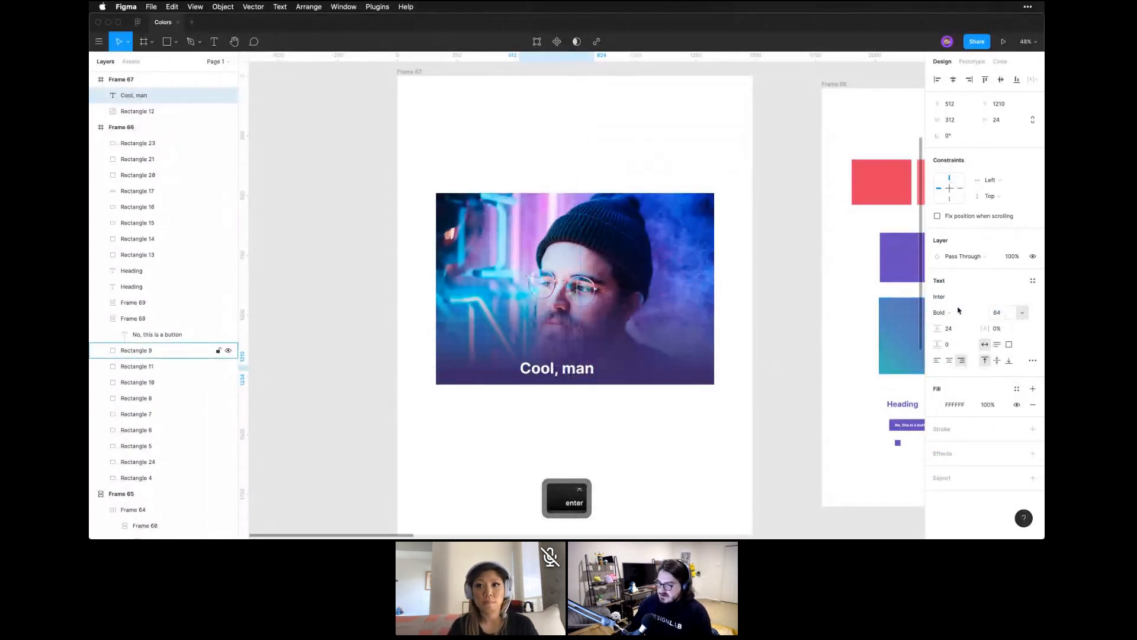
Set the "Cool, man" text's line height to 72 and centre the text horizontally over the photo's purple area
{"action": "left_click", "coordinate": [948, 328]}
{"action": "type", "text": "72"}
{"action": "key", "text": "Return"}
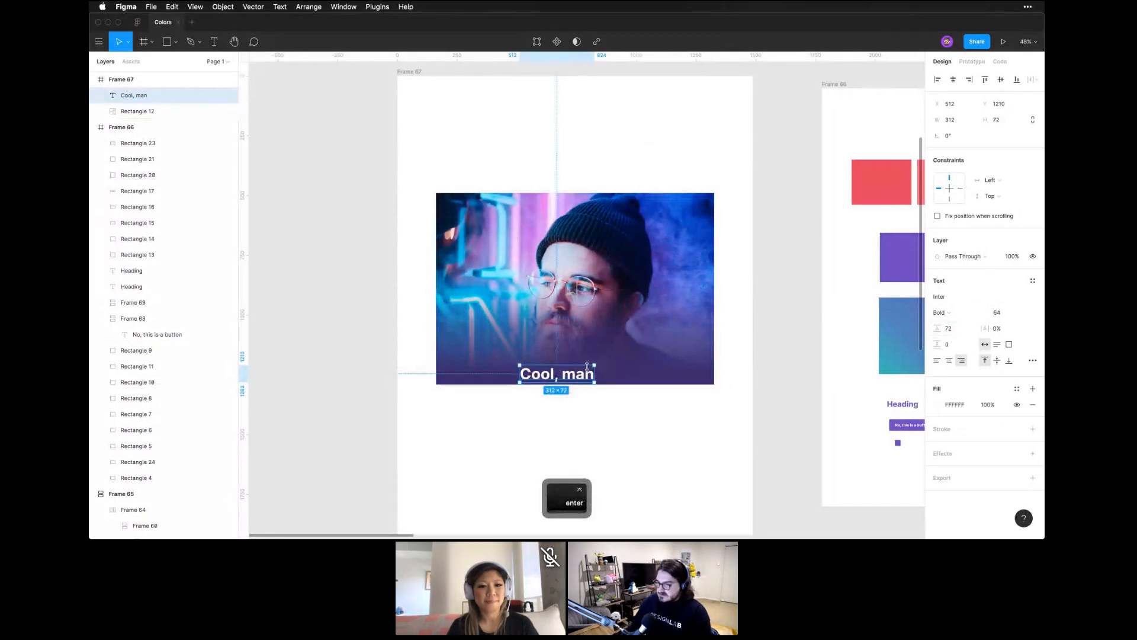
{"action": "left_click_drag", "start_coordinate": [604, 363], "coordinate": [599, 363]}
{"action": "left_click", "coordinate": [595, 439]}
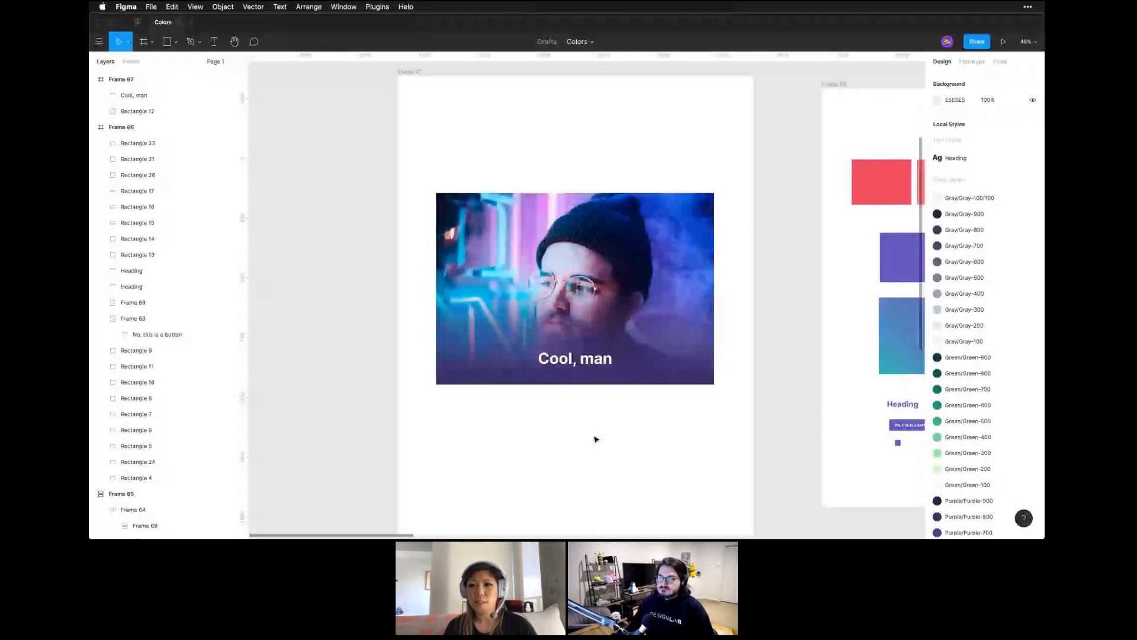
Extend the top edge of the photo upward so that it becomes taller behind the text
{"action": "left_click", "coordinate": [570, 249]}
{"action": "left_click_drag", "start_coordinate": [564, 192], "coordinate": [564, 118]}
{"action": "left_click", "coordinate": [553, 496]}
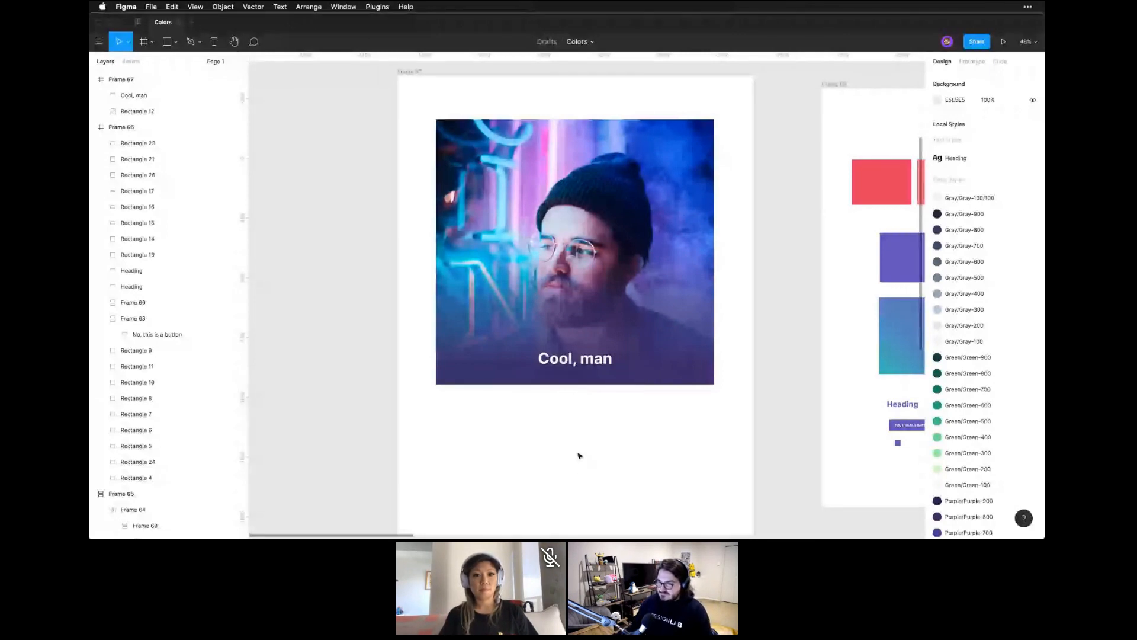
Draw a rectangle about 185 × 140 below the photo and fill it with purple sampled from the existing purple swatch
{"action": "key", "text": "ctrl+c"}
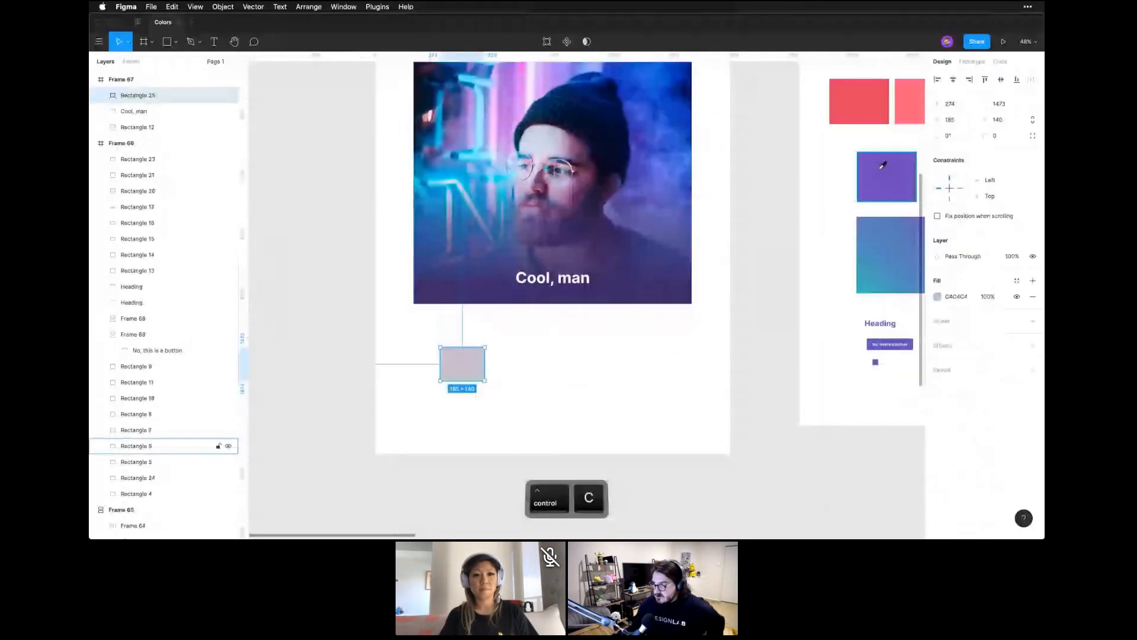
{"action": "left_click", "coordinate": [882, 169]}
Examine the CSS code of the new purple rectangle and of the gradient square in the neighbouring frame
{"action": "left_click", "coordinate": [999, 61]}
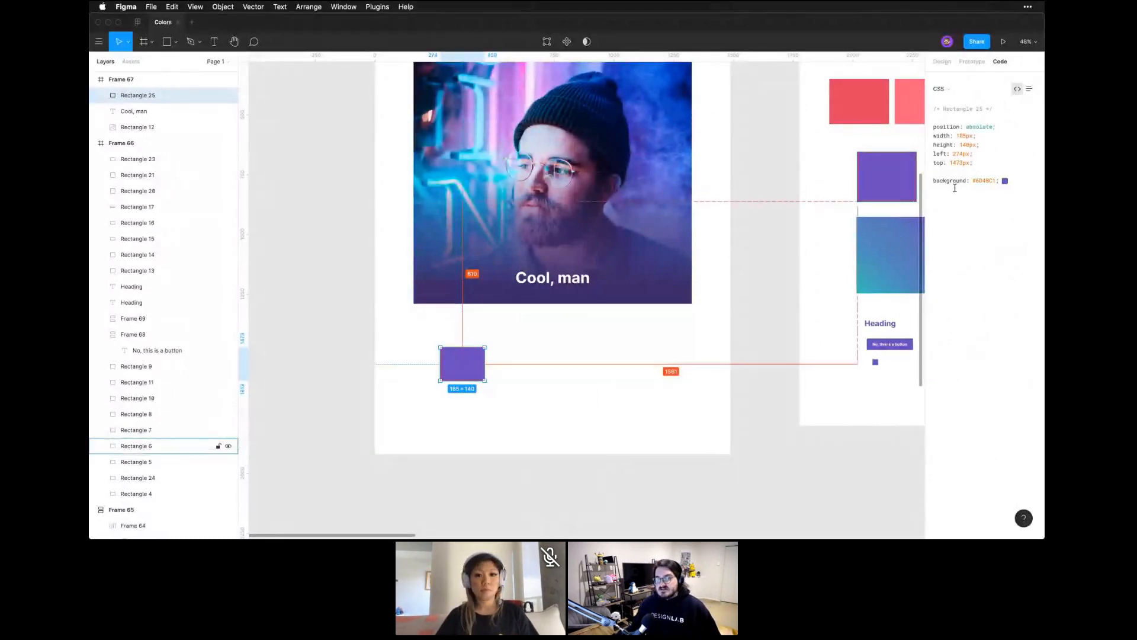
{"action": "left_click", "coordinate": [644, 418]}
{"action": "left_click", "coordinate": [474, 366]}
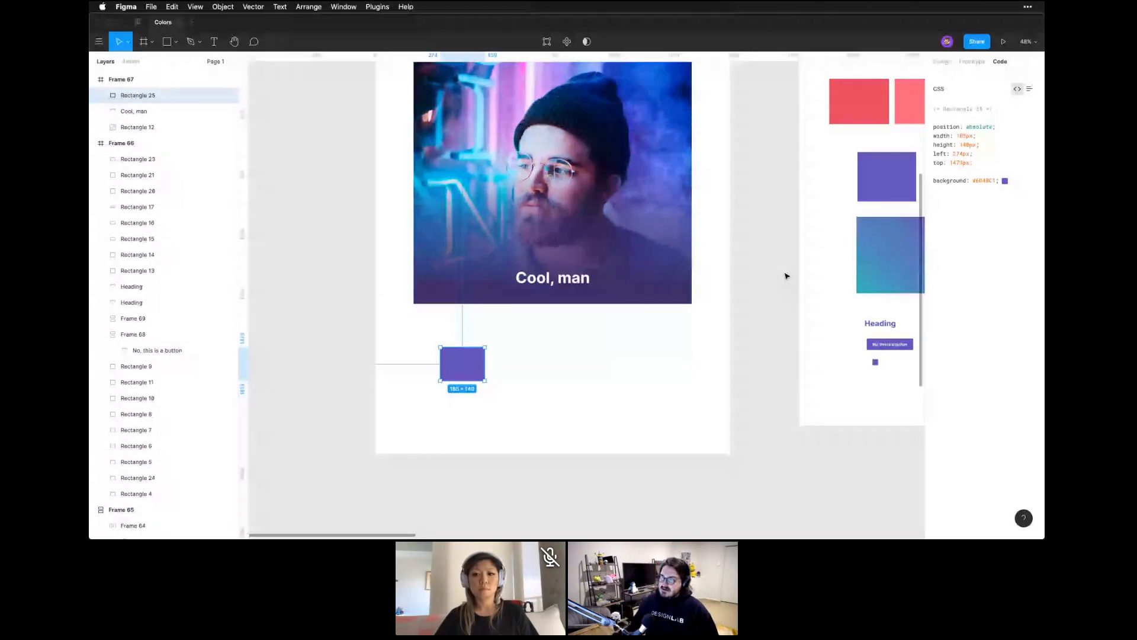
{"action": "left_click", "coordinate": [901, 268]}
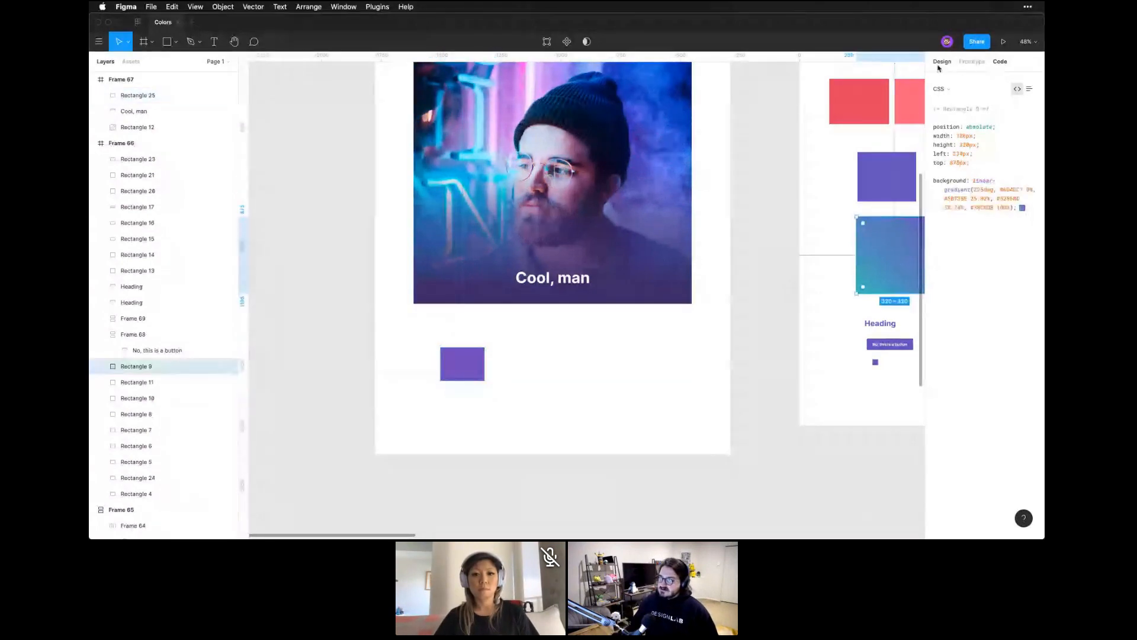
Open the gradient square's linear fill for editing and set the first purple stop's saturation to 50
{"action": "left_click", "coordinate": [942, 61]}
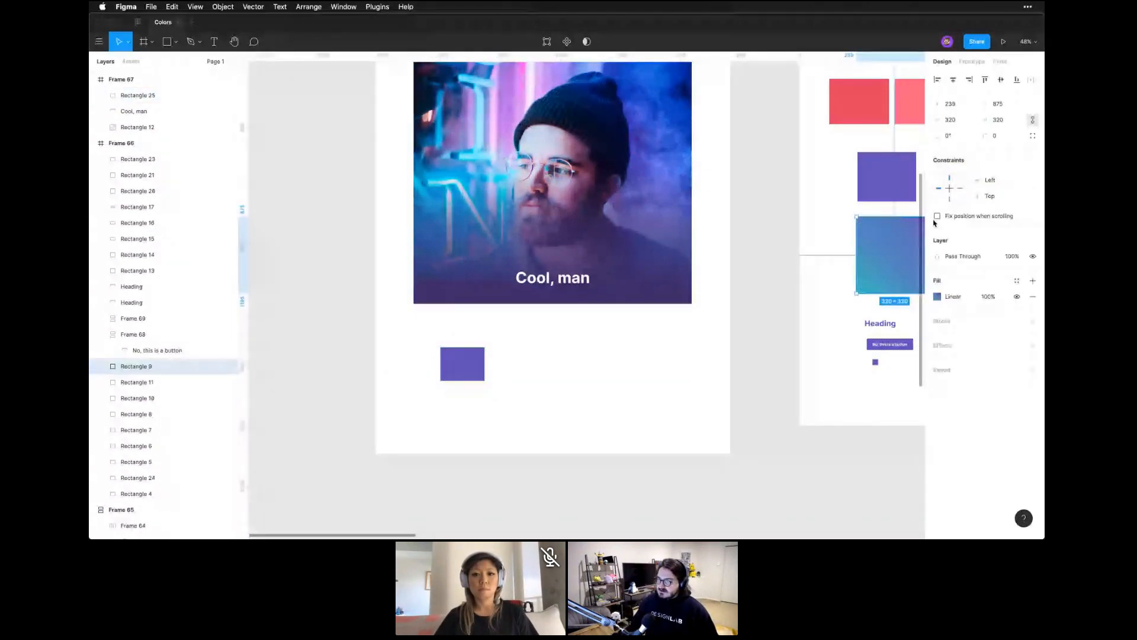
{"action": "left_click", "coordinate": [937, 296]}
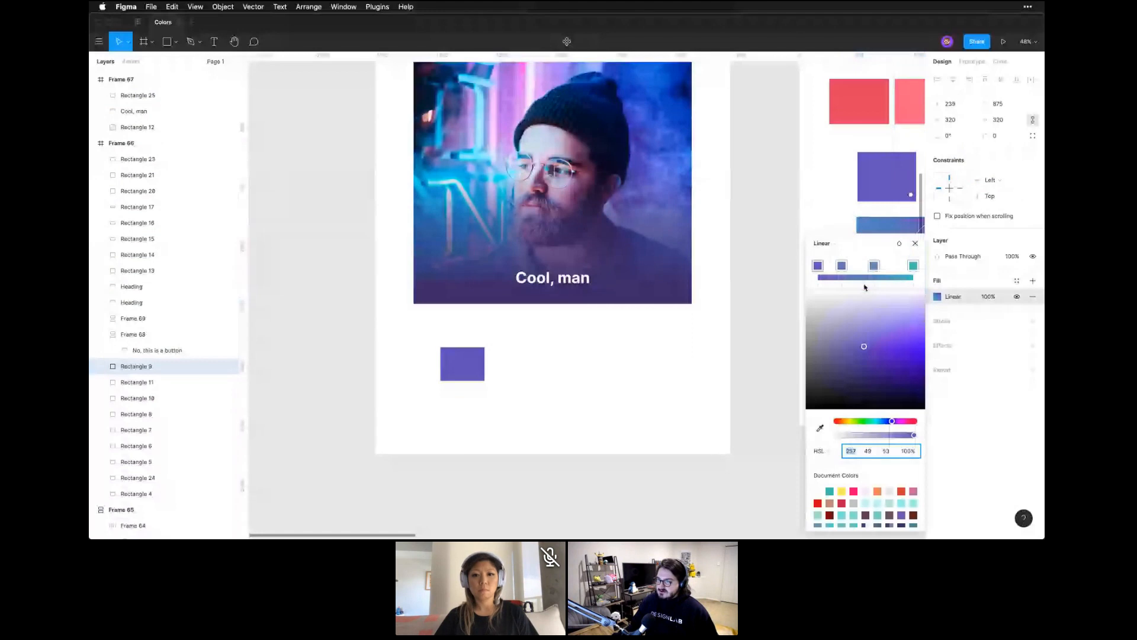
{"action": "left_click", "coordinate": [865, 351]}
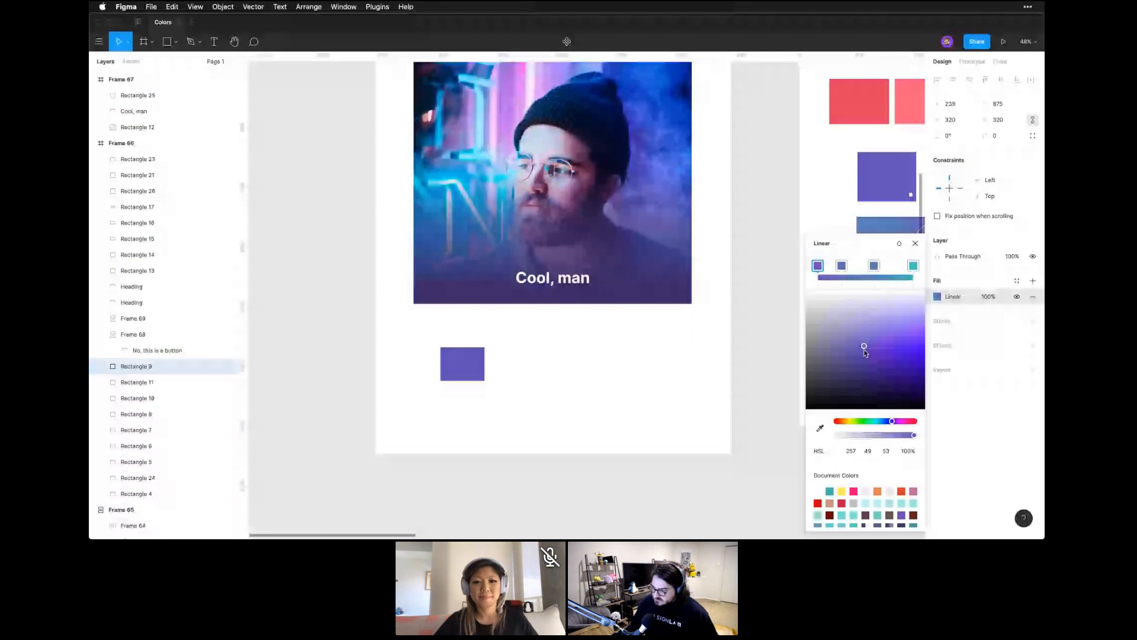
{"action": "left_click_drag", "start_coordinate": [865, 353], "coordinate": [865, 350]}
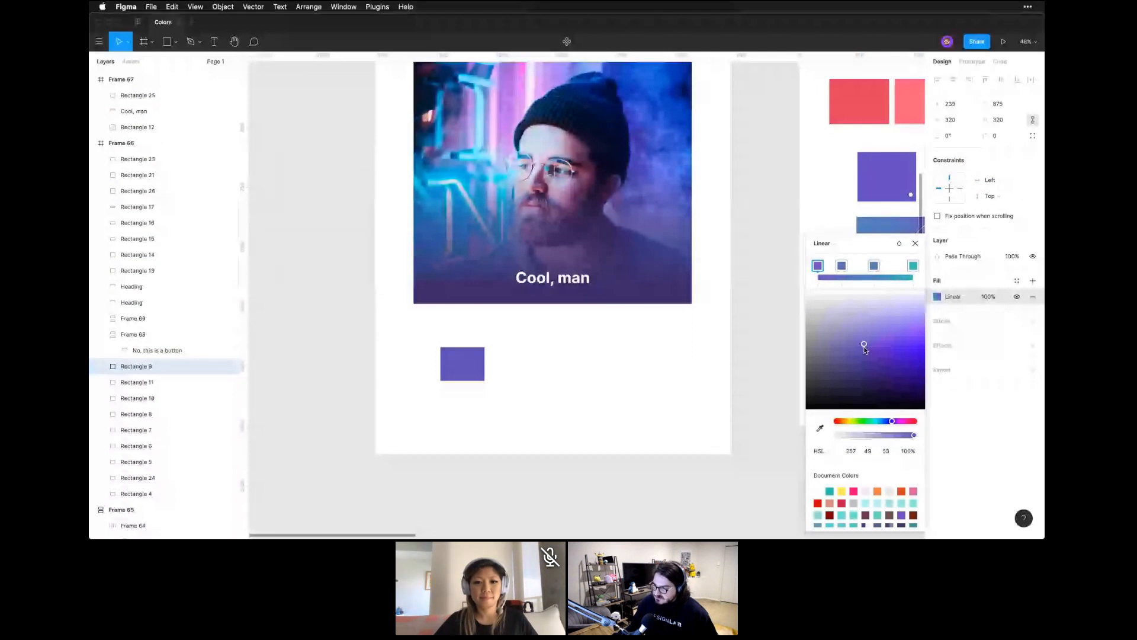
{"action": "left_click", "coordinate": [868, 449]}
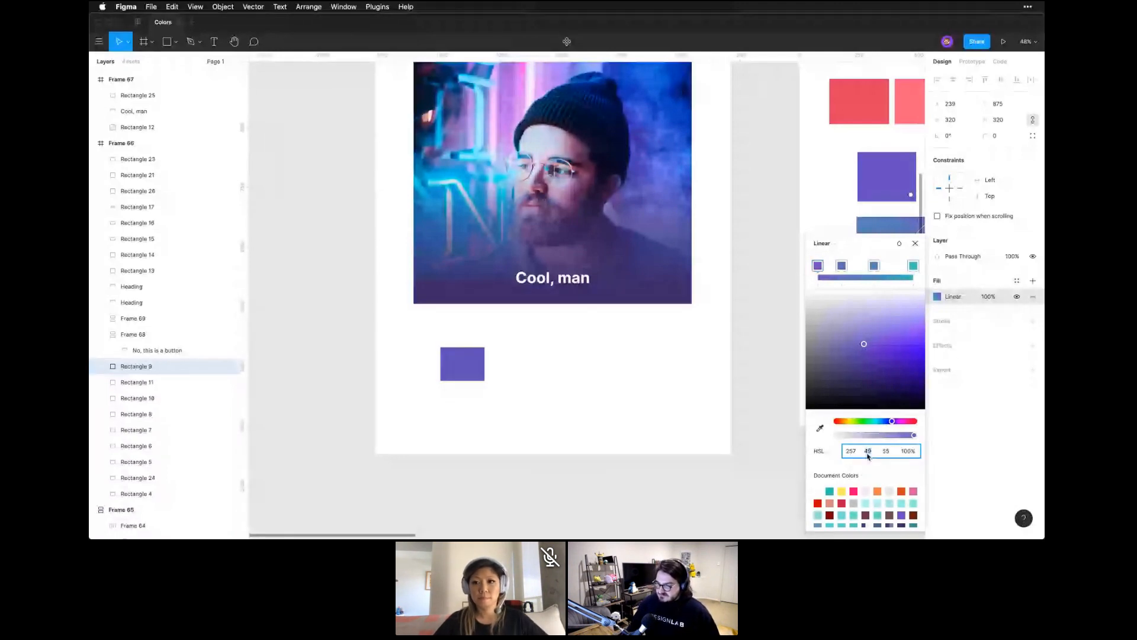
{"action": "type", "text": "50"}
{"action": "key", "text": "Return"}
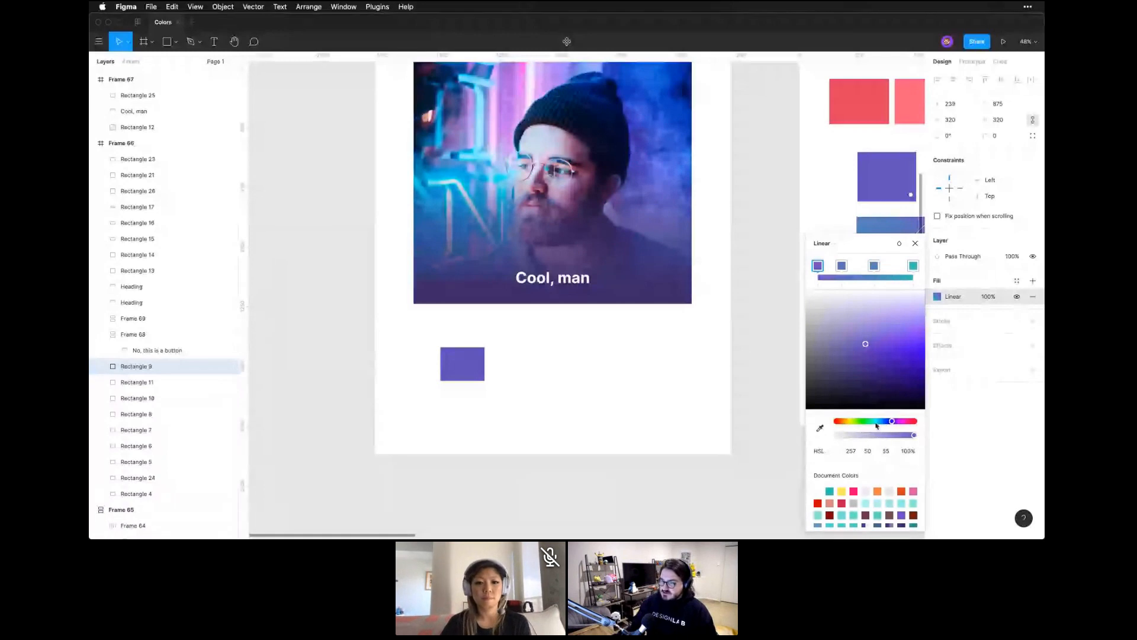
Lower the purple gradient stop's saturation stepwise to about 31 and raise it back to about 48
{"action": "left_click", "coordinate": [872, 456]}
{"action": "double_click", "coordinate": [874, 456]}
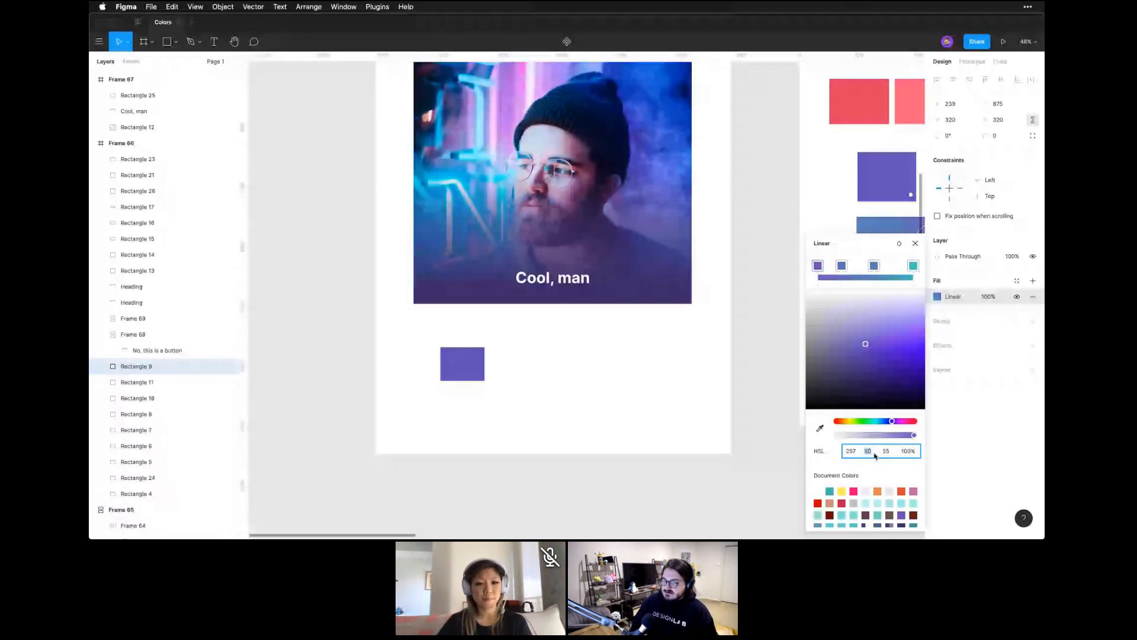
{"action": "key", "text": "Up"}
{"action": "key", "text": "Up"}
{"action": "key", "text": "Up"}
{"action": "key", "text": "Up"}
{"action": "key", "text": "Up"}
{"action": "key", "text": "Up"}
{"action": "key", "text": "Up"}
{"action": "key", "text": "Up"}
{"action": "key", "text": "Down"}
{"action": "key", "text": "Down"}
{"action": "key", "text": "Down"}
{"action": "key", "text": "Down"}
{"action": "key", "text": "Down"}
{"action": "key", "text": "Down"}
{"action": "key", "text": "Down"}
{"action": "key", "text": "Down"}
{"action": "key", "text": "Down"}
{"action": "key", "text": "Down"}
{"action": "key", "text": "Down"}
{"action": "key", "text": "Down"}
{"action": "key", "text": "Down"}
{"action": "key", "text": "Down"}
{"action": "key", "text": "Down"}
{"action": "key", "text": "Down"}
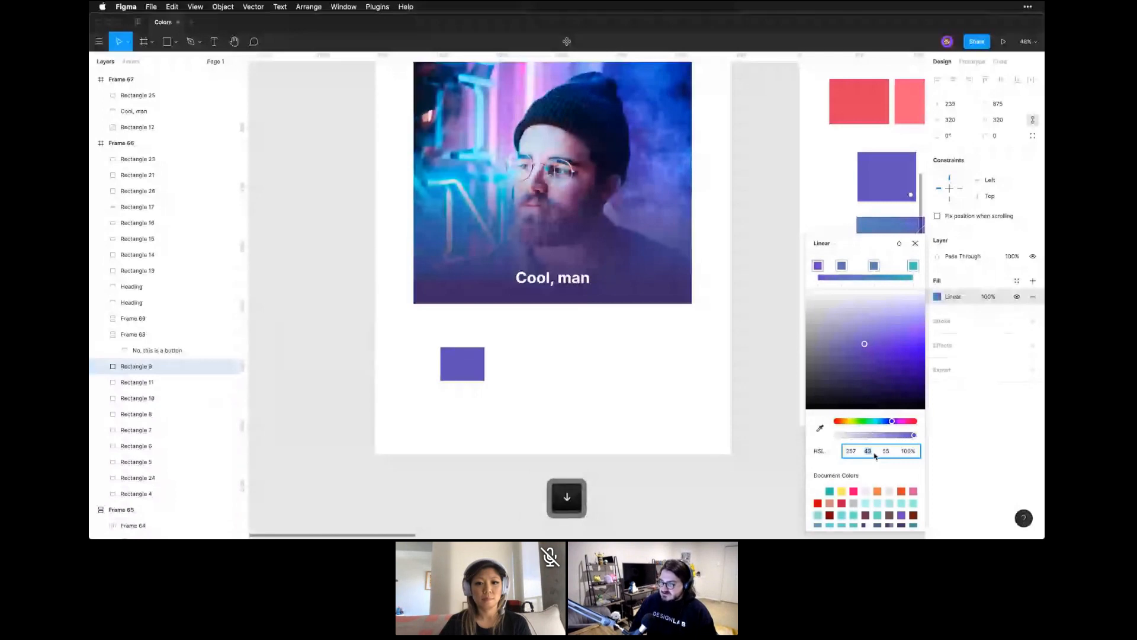
{"action": "key", "text": "Down"}
{"action": "key", "text": "Down"}
{"action": "key", "text": "Down"}
{"action": "key", "text": "Down"}
{"action": "key", "text": "Down"}
{"action": "key", "text": "Down"}
{"action": "key", "text": "Down"}
{"action": "key", "text": "Down"}
{"action": "key", "text": "Down"}
{"action": "key", "text": "Down"}
{"action": "key", "text": "Down"}
{"action": "key", "text": "Down"}
{"action": "key", "text": "Down"}
{"action": "key", "text": "Down"}
{"action": "key", "text": "Down"}
{"action": "key", "text": "Down"}
{"action": "key", "text": "Down"}
{"action": "key", "text": "Down"}
{"action": "key", "text": "Down"}
{"action": "key", "text": "Down"}
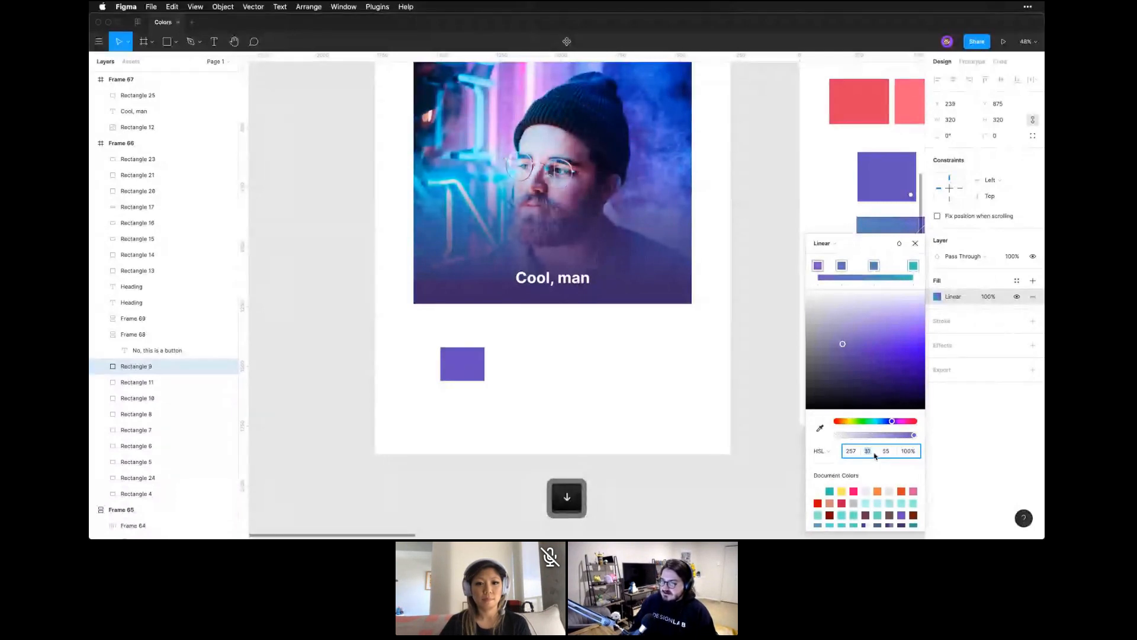
{"action": "key", "text": "Up"}
{"action": "key", "text": "Up"}
{"action": "key", "text": "Up"}
{"action": "key", "text": "Up"}
{"action": "key", "text": "Up"}
{"action": "key", "text": "Up"}
{"action": "key", "text": "Up"}
{"action": "key", "text": "Up"}
{"action": "key", "text": "Up"}
{"action": "key", "text": "Up"}
{"action": "key", "text": "Up"}
{"action": "key", "text": "Up"}
{"action": "key", "text": "Up"}
{"action": "key", "text": "Up"}
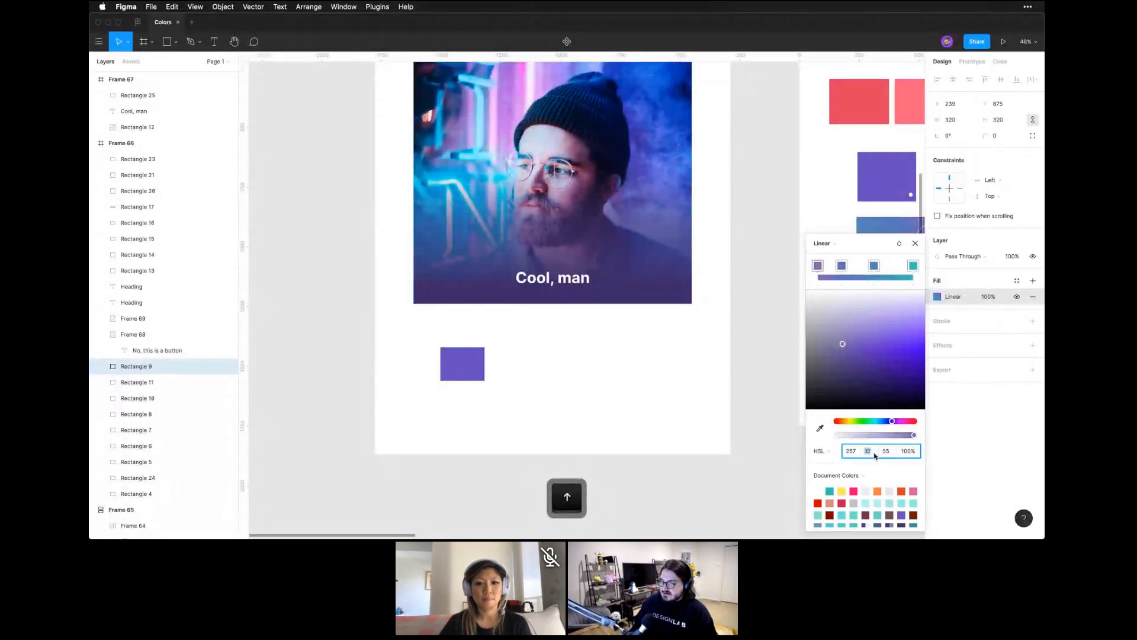
{"action": "key", "text": "Up"}
{"action": "key", "text": "Up"}
{"action": "key", "text": "Up"}
{"action": "key", "text": "Up"}
{"action": "key", "text": "Up"}
{"action": "key", "text": "Up"}
{"action": "key", "text": "Up"}
{"action": "key", "text": "Up"}
{"action": "key", "text": "Up"}
{"action": "key", "text": "Up"}
{"action": "key", "text": "Up"}
{"action": "key", "text": "Up"}
{"action": "key", "text": "Up"}
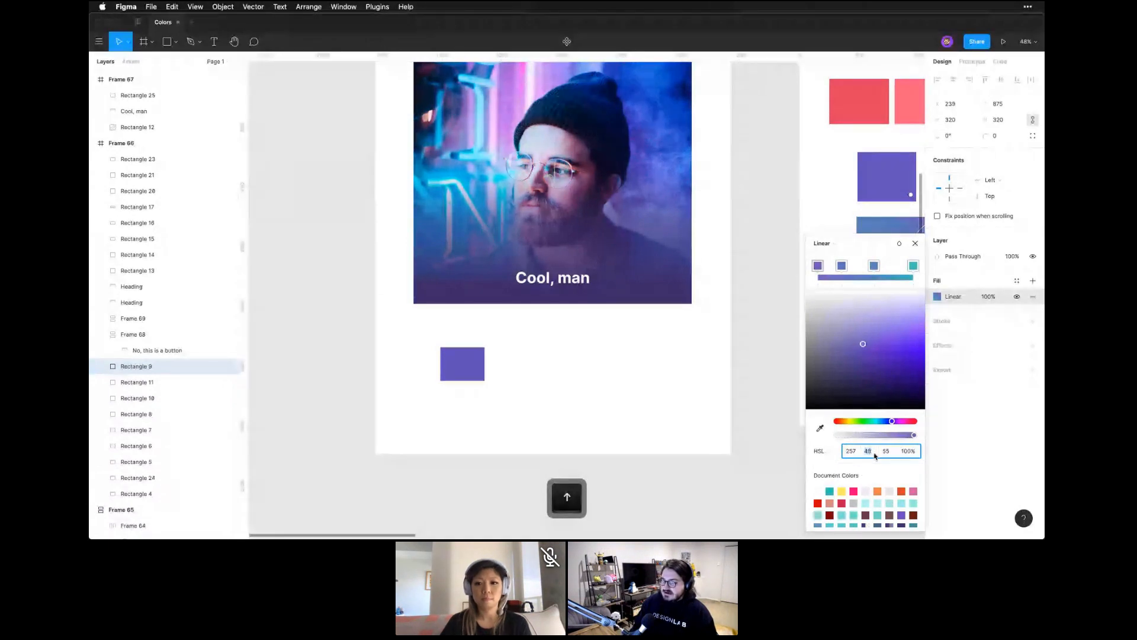
Try more saturated, lighter and darker shades of purple for the first gradient stop
{"action": "mouse_move", "coordinate": [867, 349]}
{"action": "left_mouse_down"}
{"action": "mouse_move", "coordinate": [835, 342]}
{"action": "mouse_move", "coordinate": [861, 341]}
{"action": "left_mouse_up"}
{"action": "left_click", "coordinate": [869, 344]}
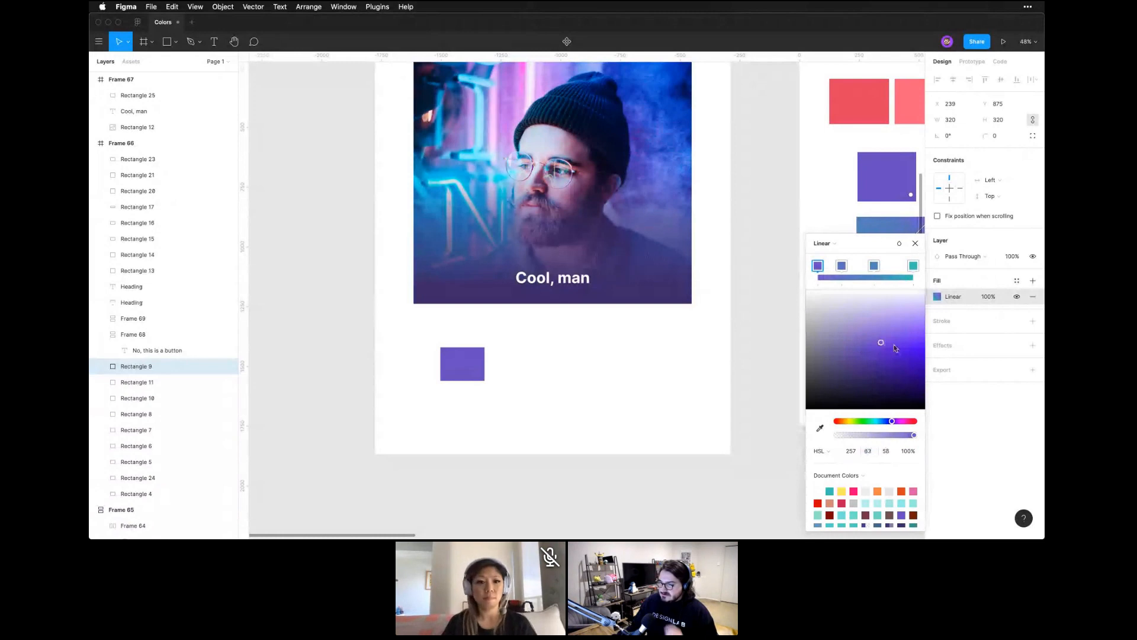
{"action": "left_click_drag", "start_coordinate": [869, 345], "coordinate": [848, 356]}
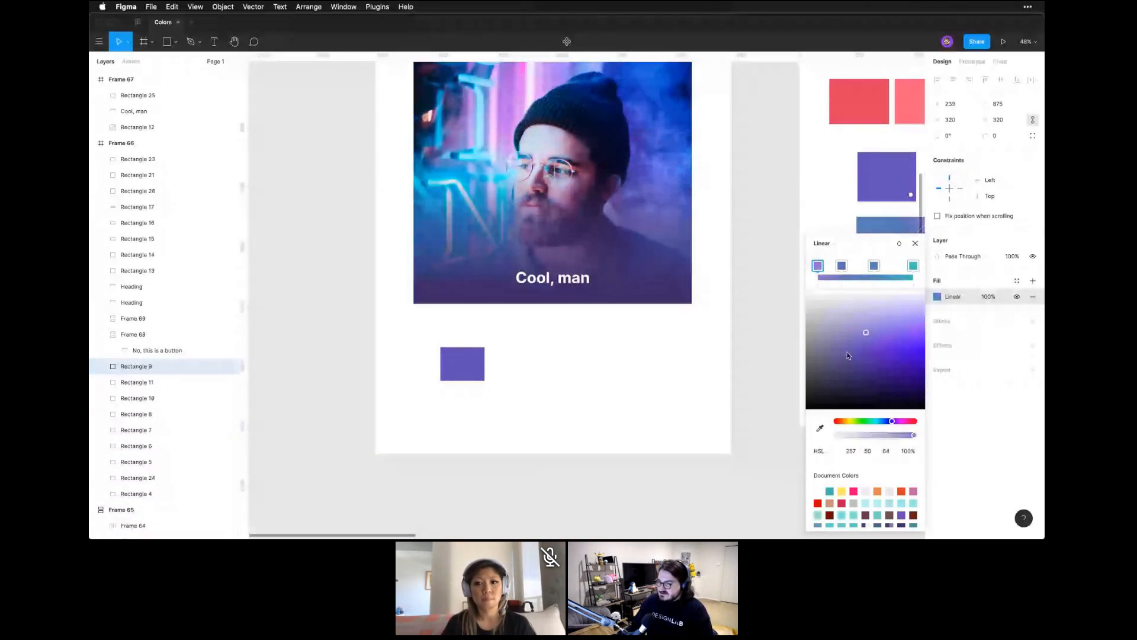
{"action": "left_click", "coordinate": [876, 354]}
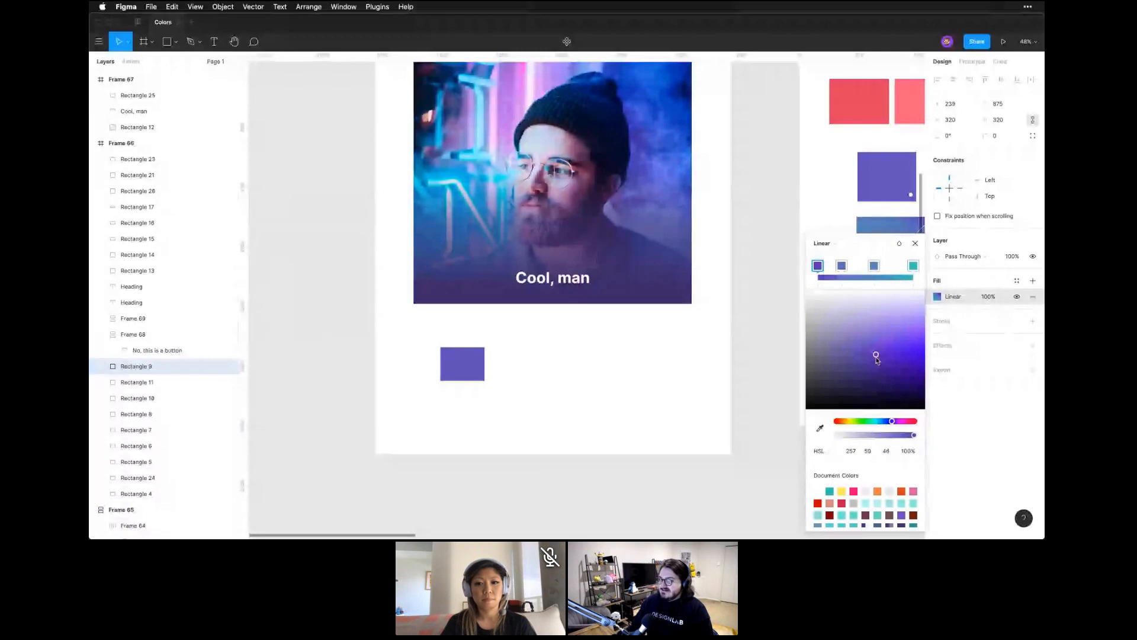
Set the first gradient stop's HSL color to hue 260, saturation 60 and lightness 45
{"action": "left_click", "coordinate": [870, 453]}
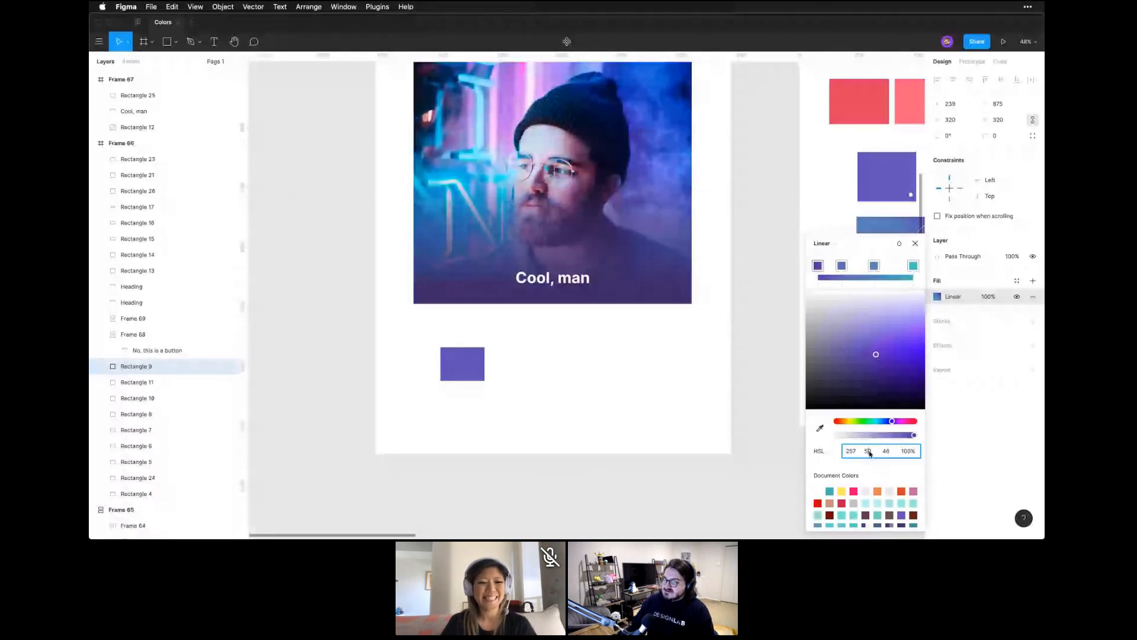
{"action": "key", "text": "shift+Tab"}
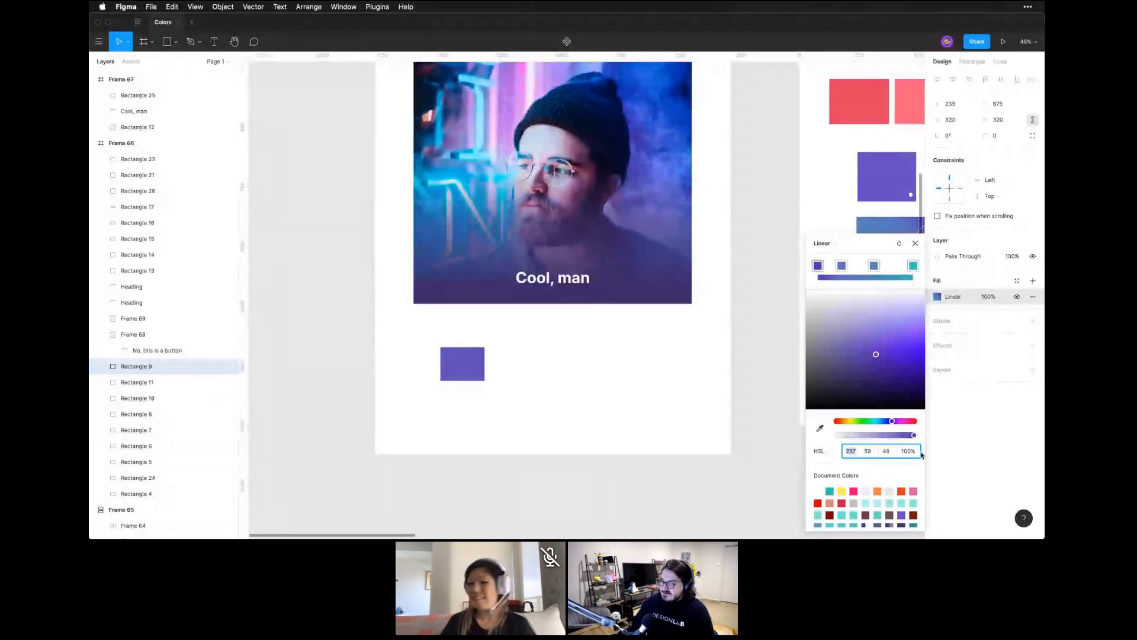
{"action": "type", "text": "260"}
{"action": "left_click", "coordinate": [868, 453]}
{"action": "key", "text": "super+a"}
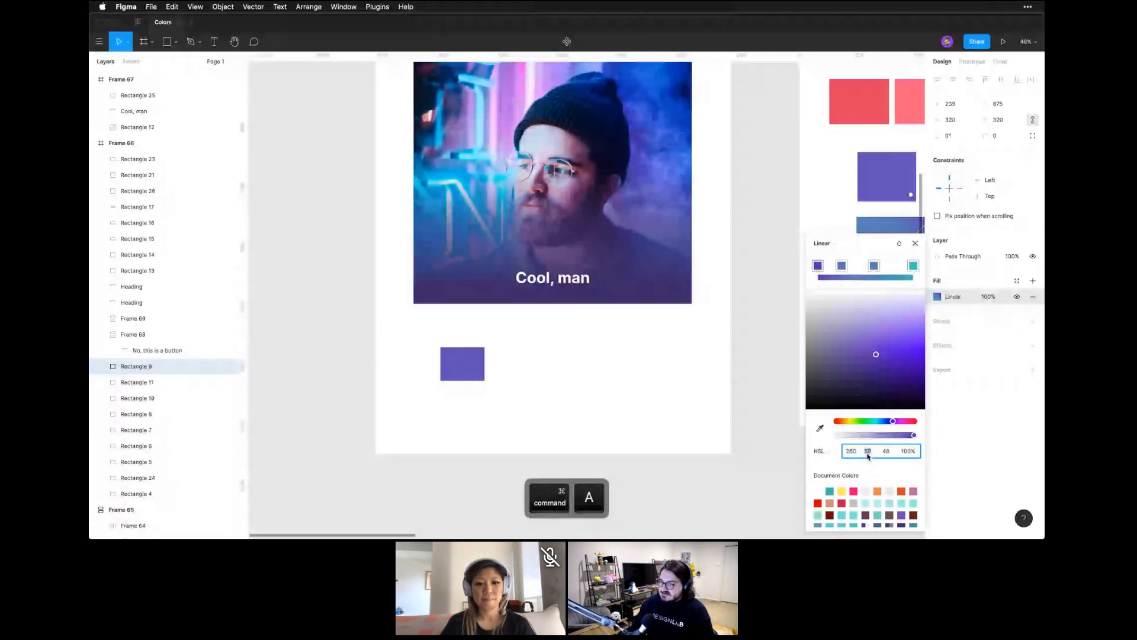
{"action": "type", "text": "60"}
{"action": "left_click", "coordinate": [890, 454]}
{"action": "type", "text": "45"}
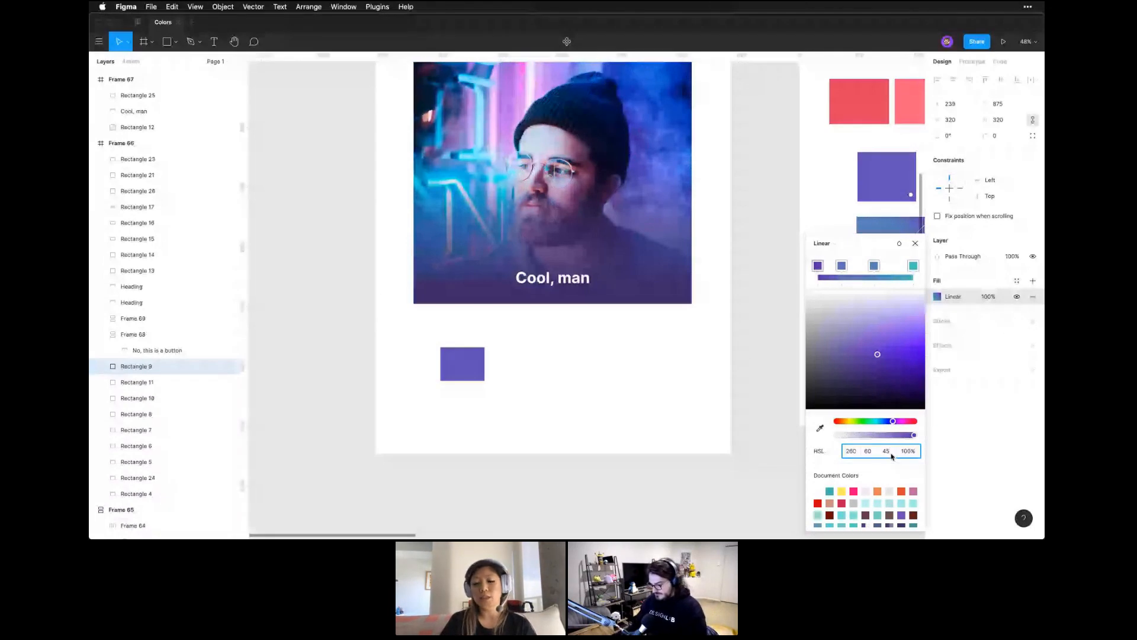
Examine the gray, red, green, orange, purple and teal color scale tables in the neighbouring frame
{"action": "key", "text": "super+minus"}
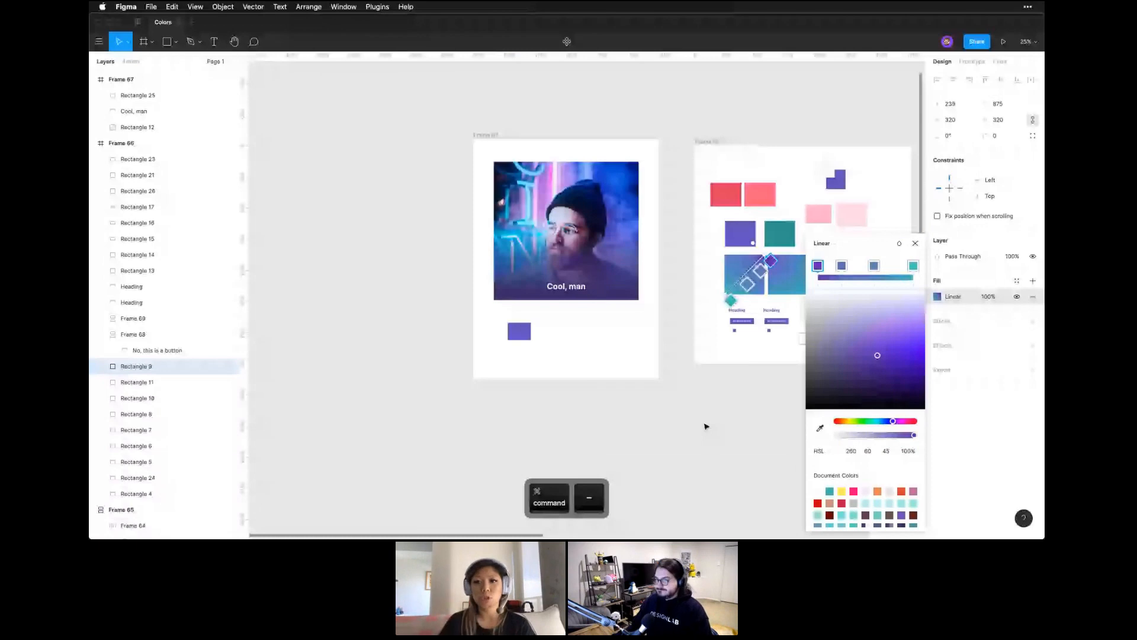
{"action": "key", "text": "super+minus"}
{"action": "key", "text": "z"}
{"action": "left_click", "coordinate": [620, 312]}
{"action": "key", "text": "space"}
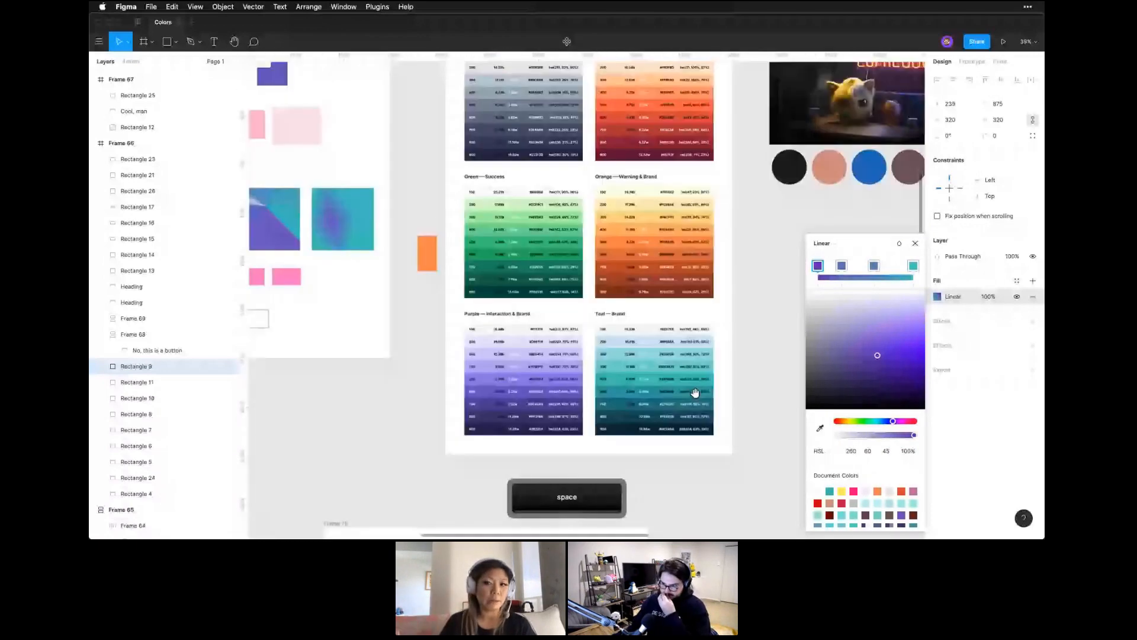
{"action": "left_click_drag", "start_coordinate": [695, 393], "coordinate": [663, 395]}
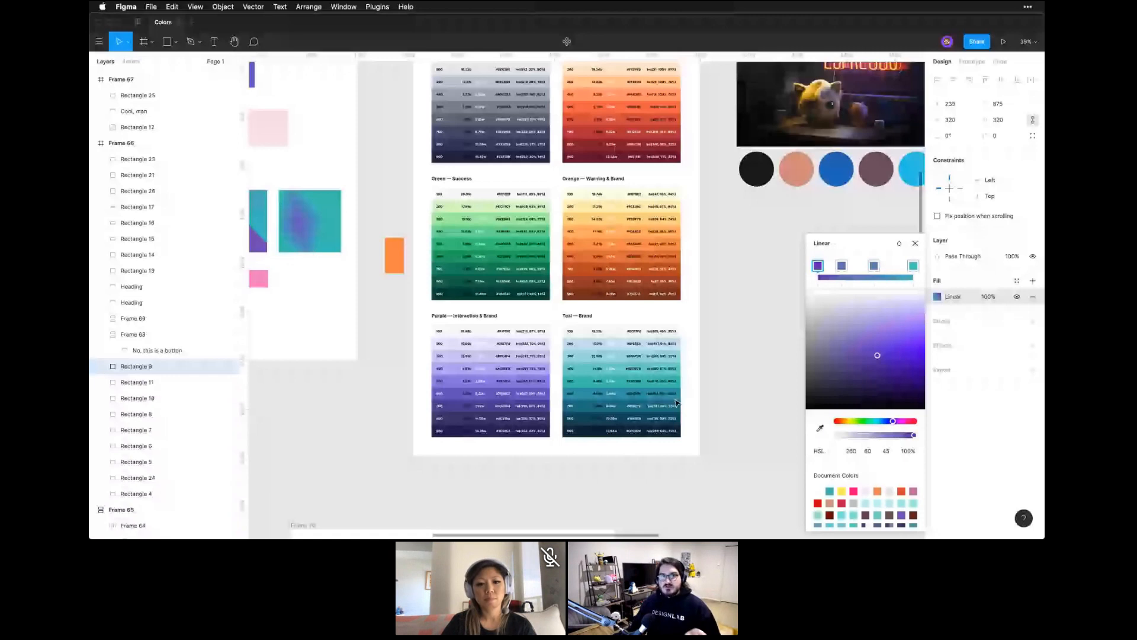
{"action": "scroll", "coordinate": [675, 403], "scroll_direction": "up", "scroll_amount": 2}
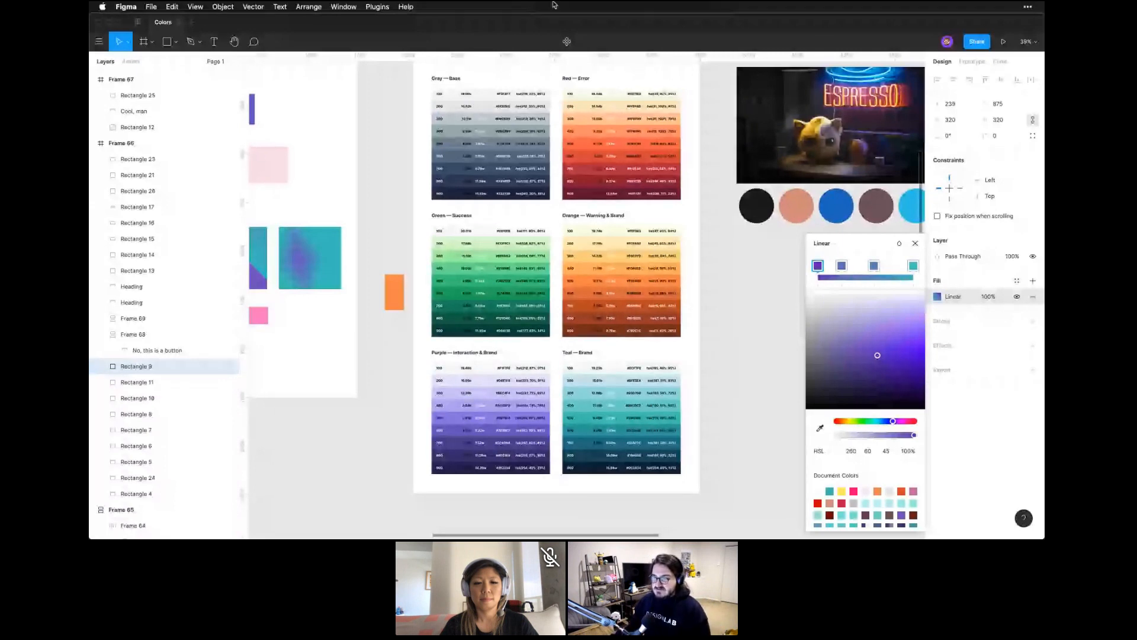
Copy the "No, this is a button" button beneath the left heading
{"action": "key", "text": "z"}
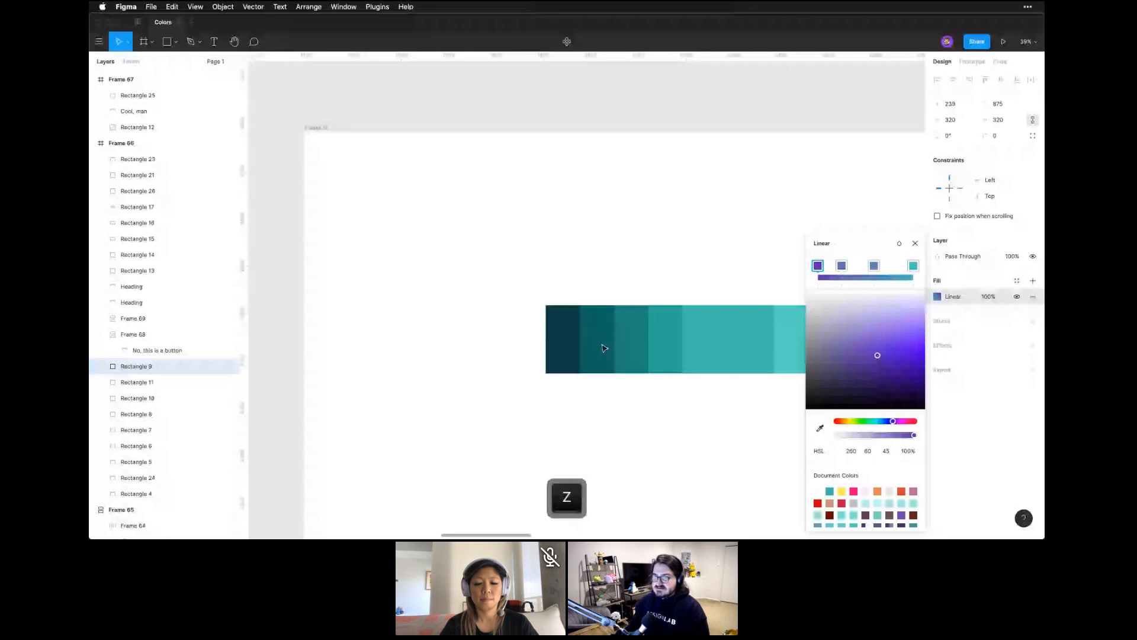
{"action": "left_click", "coordinate": [602, 349], "text": "alt"}
{"action": "left_click_drag", "start_coordinate": [602, 349], "coordinate": [534, 339]}
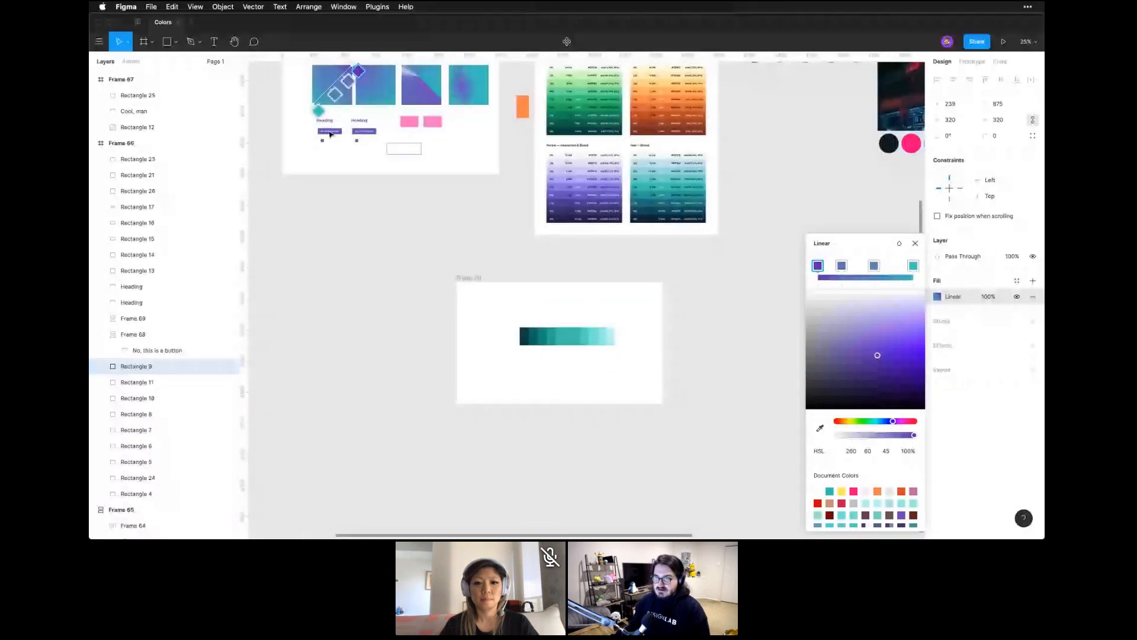
{"action": "key", "text": "z"}
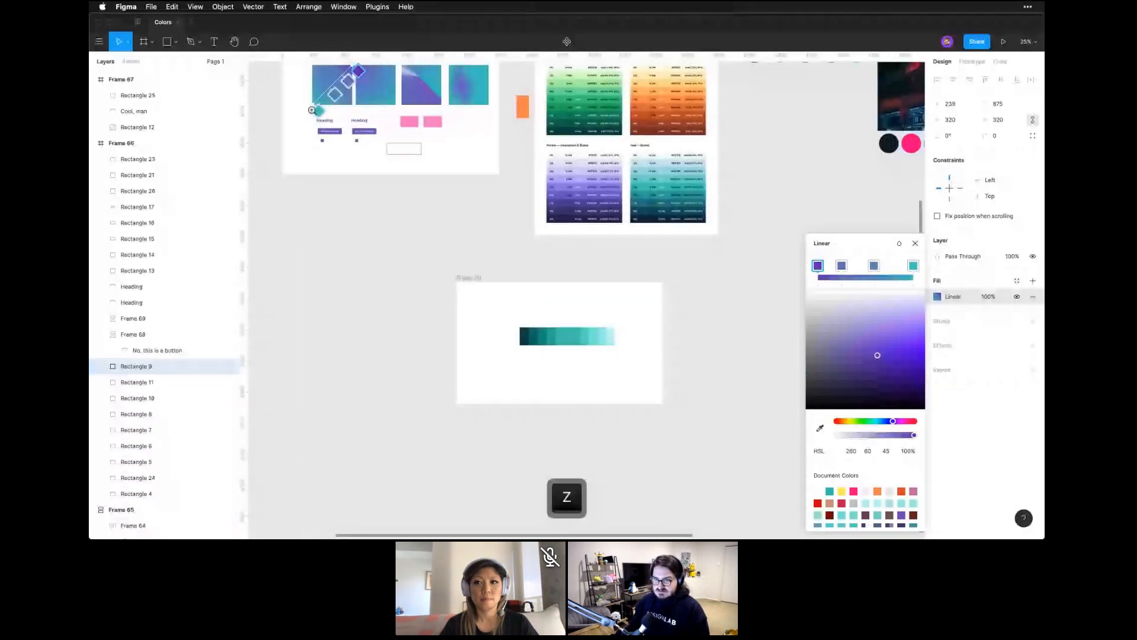
{"action": "left_click_drag", "start_coordinate": [312, 111], "coordinate": [403, 185]}
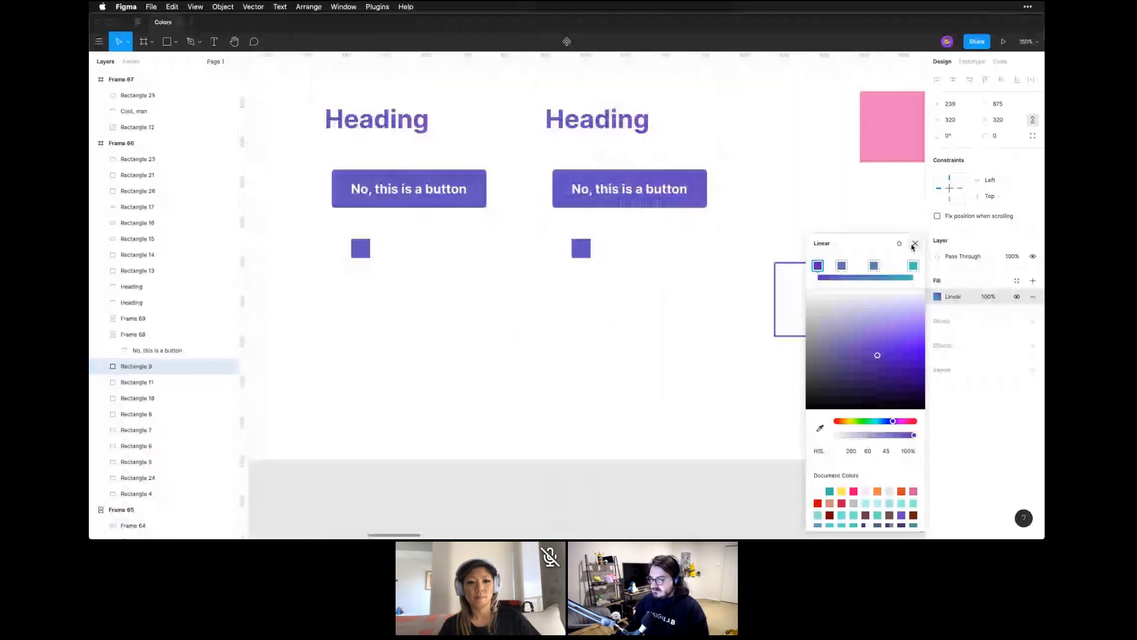
{"action": "left_click", "coordinate": [415, 214]}
{"action": "left_click", "coordinate": [410, 192]}
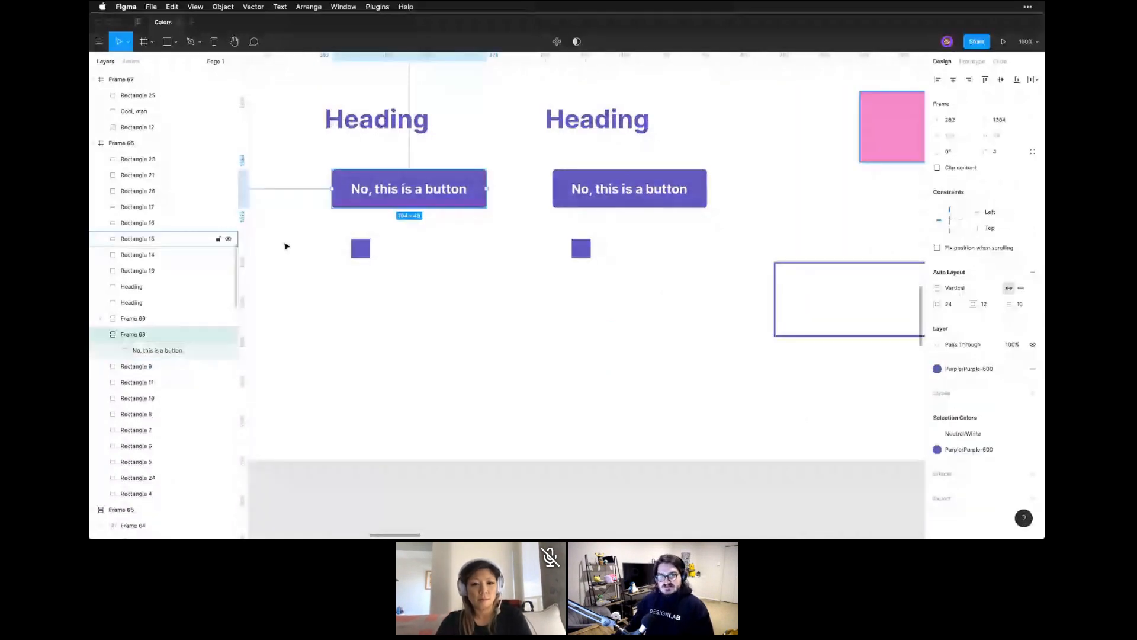
{"action": "left_click", "coordinate": [588, 191]}
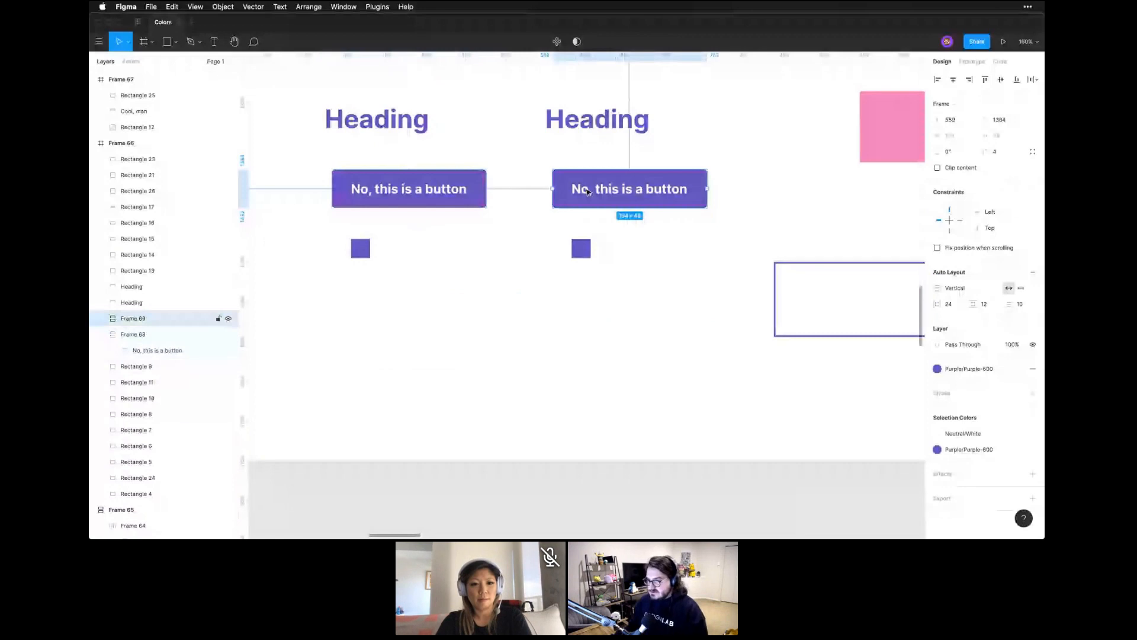
{"action": "key", "text": "Tab"}
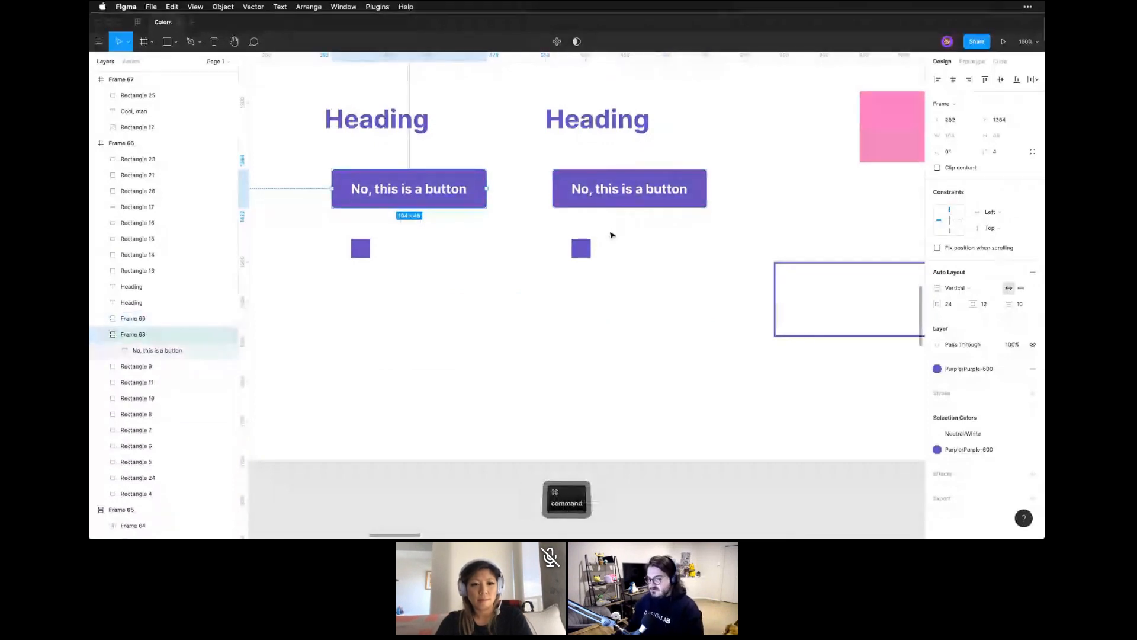
Paste the button into the frame with the teal color strip and place it above and to the left of the strip
{"action": "key", "text": "super+minus"}
{"action": "key", "text": "super+minus"}
{"action": "key", "text": "space"}
{"action": "left_click_drag", "start_coordinate": [624, 472], "coordinate": [552, 286]}
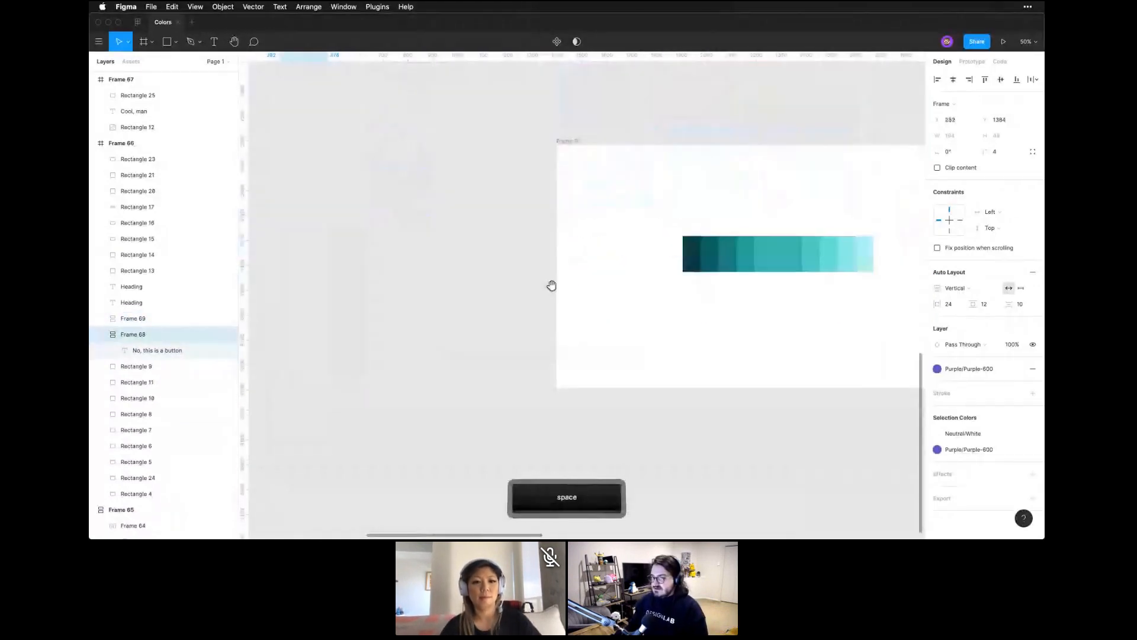
{"action": "left_click", "coordinate": [551, 286]}
{"action": "key", "text": "super+v"}
{"action": "left_click_drag", "start_coordinate": [585, 295], "coordinate": [832, 264]}
{"action": "left_click", "coordinate": [596, 172]}
{"action": "key", "text": "z"}
{"action": "key", "text": "space"}
{"action": "left_click_drag", "start_coordinate": [427, 206], "coordinate": [553, 256]}
Add the text label "DEFAULT" above the pasted button
{"action": "key", "text": "t"}
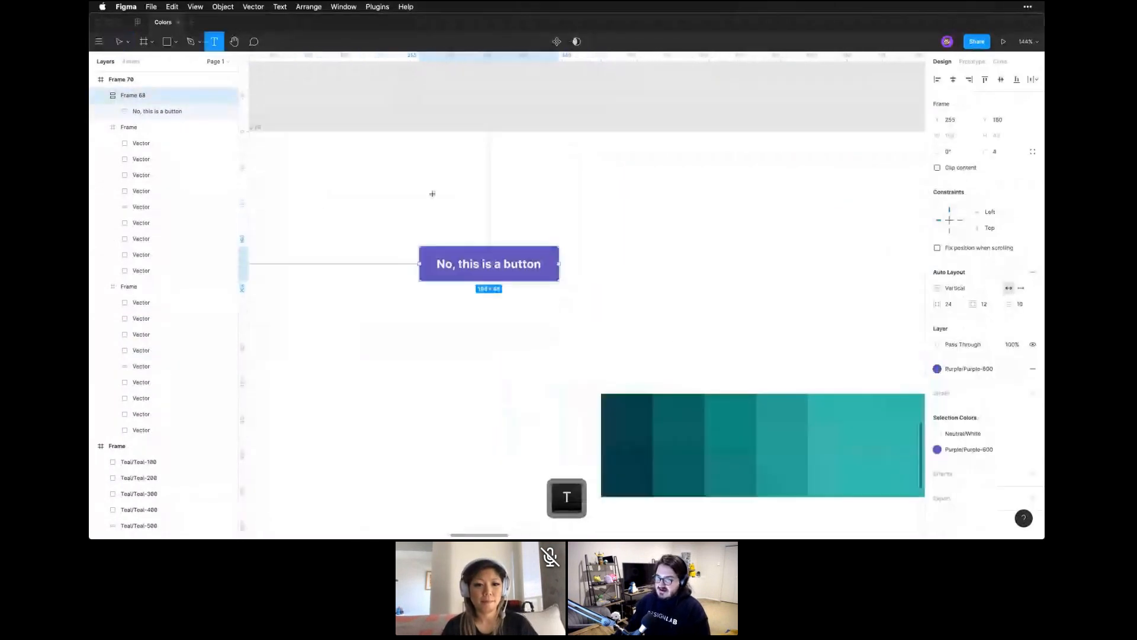
{"action": "left_click", "coordinate": [449, 205]}
{"action": "type", "text": "DEFAULT"}
{"action": "key", "text": "Escape"}
{"action": "key", "text": "Escape"}
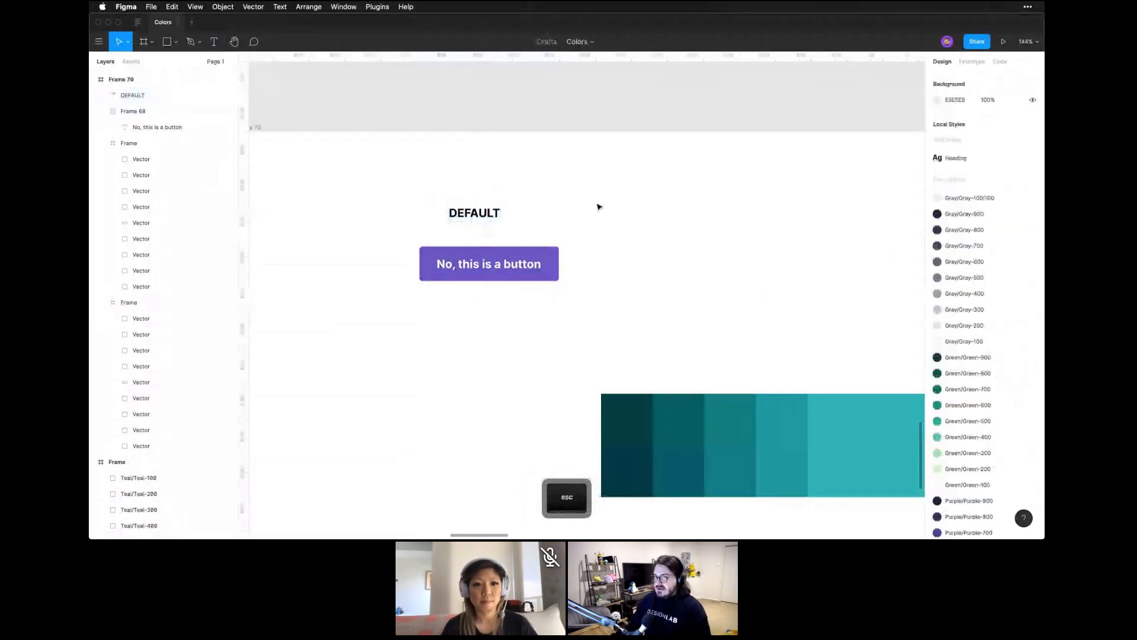
Duplicate the DEFAULT label to its right on the same line and change the copy's text to "HOVER"
{"action": "left_click_drag", "start_coordinate": [486, 214], "coordinate": [774, 213]}
{"action": "double_click", "coordinate": [638, 217]}
{"action": "type", "text": "HOVER"}
{"action": "key", "text": "Escape"}
Replace the text of the second HOVER label with "SELECTED/PRESSED/ACTIVE"
{"action": "double_click", "coordinate": [772, 213]}
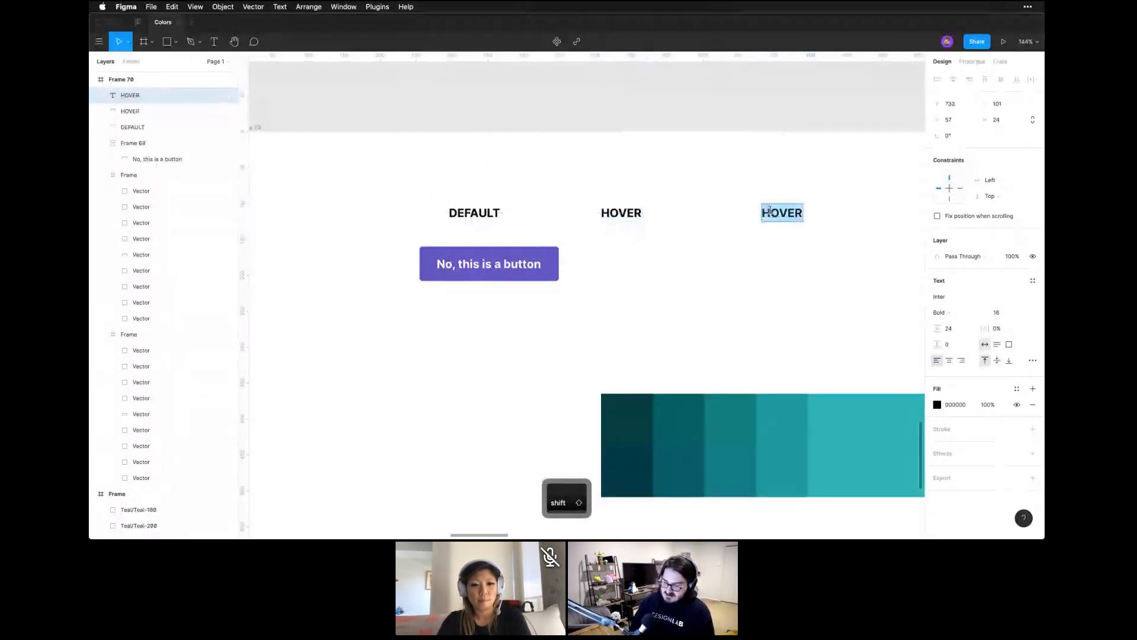
{"action": "type", "text": "SELECTR"}
{"action": "key", "text": "BackSpace"}
{"action": "type", "text": "ED/PRESSE"}
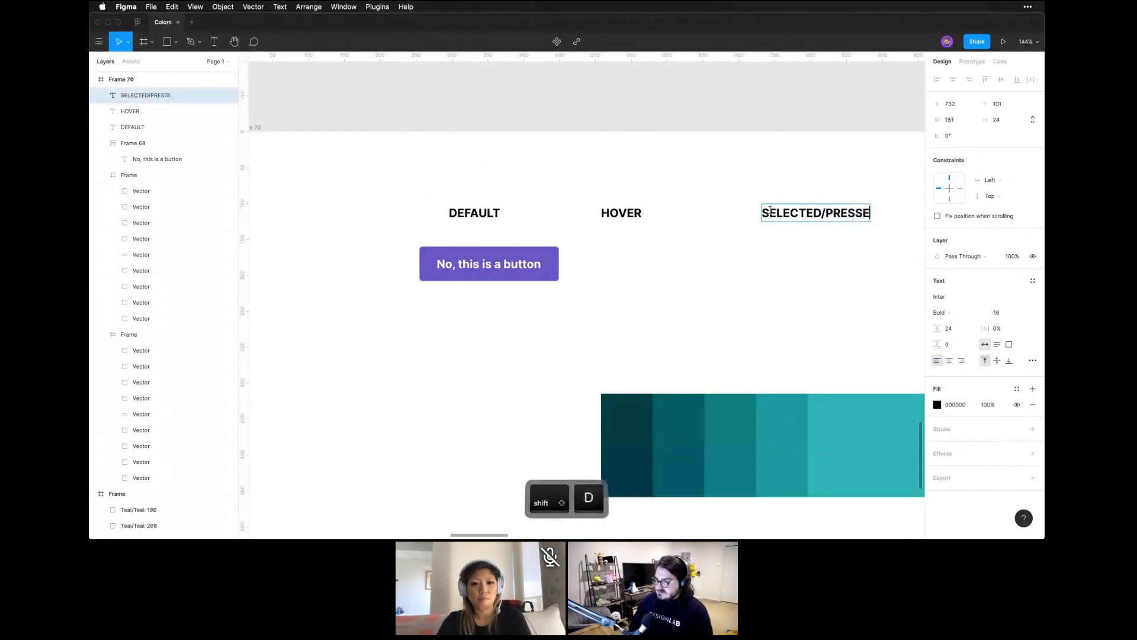
{"action": "type", "text": "D?ACTIVE"}
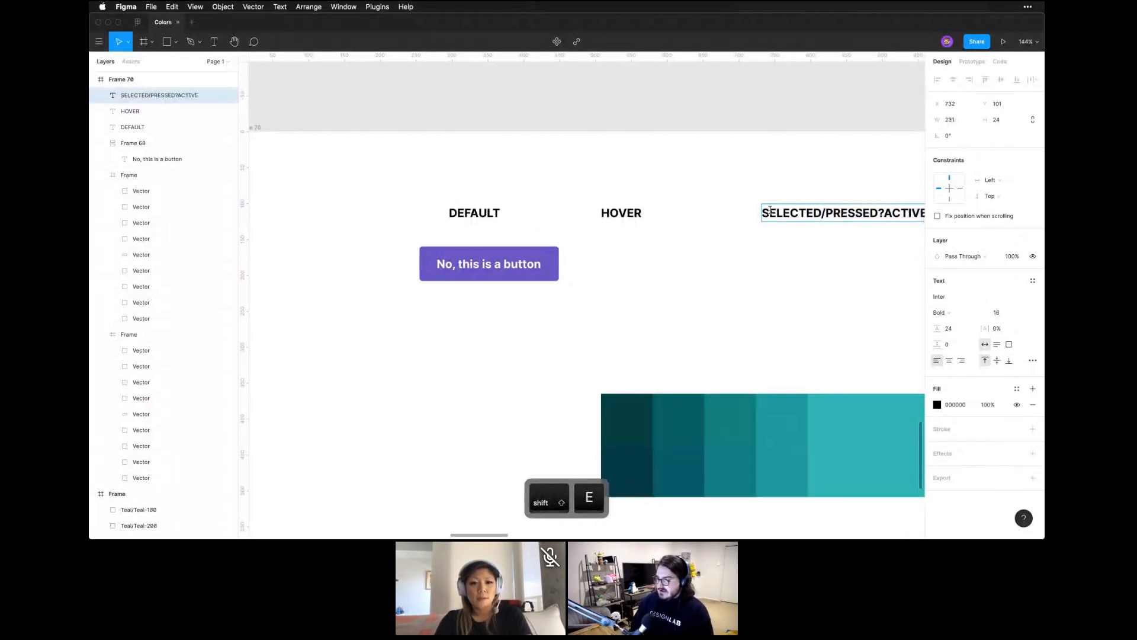
{"action": "left_click", "coordinate": [882, 212]}
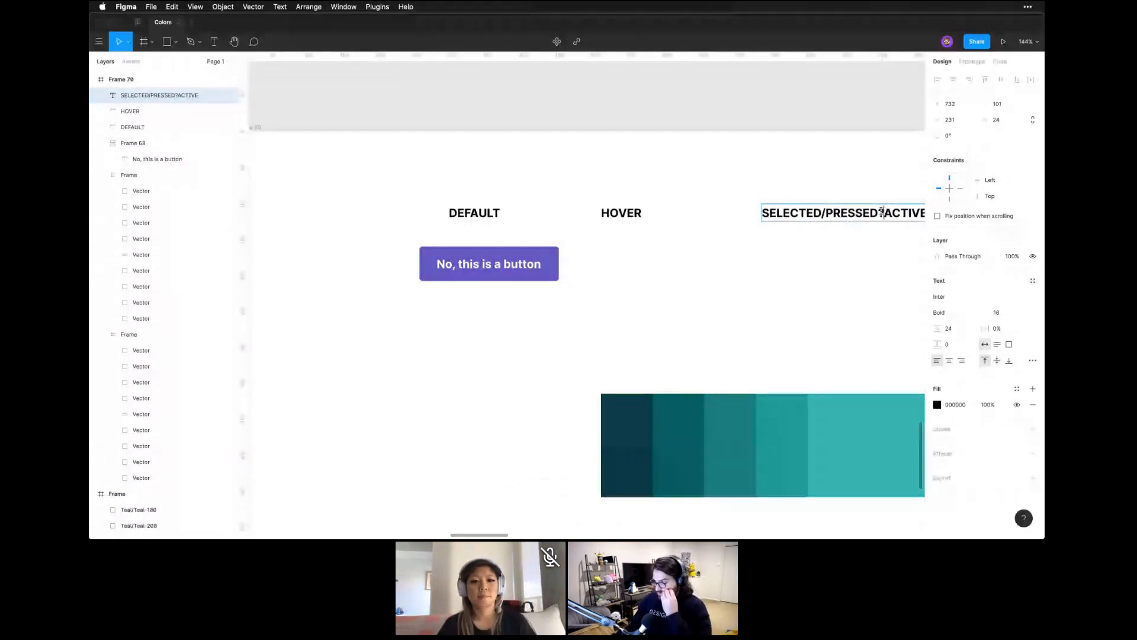
{"action": "key", "text": "BackSpace"}
{"action": "type", "text": "/"}
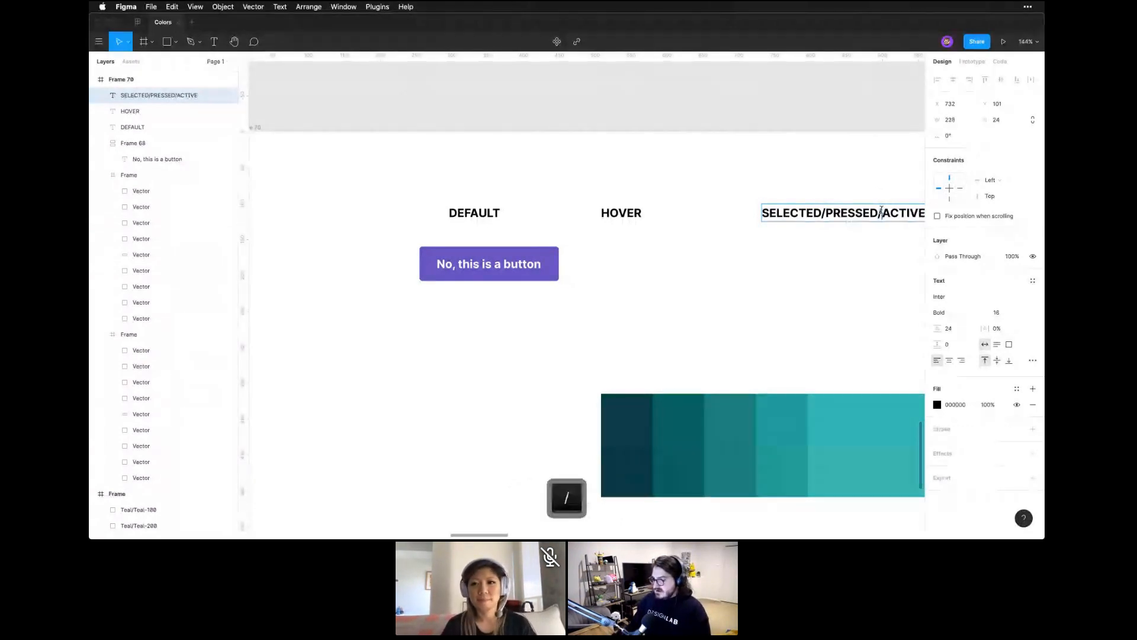
{"action": "key", "text": "Escape"}
{"action": "scroll", "coordinate": [851, 265], "scroll_direction": "right", "scroll_amount": 5}
{"action": "left_click", "coordinate": [744, 211]}
{"action": "double_click", "coordinate": [726, 204]}
{"action": "left_click", "coordinate": [727, 203]}
{"action": "left_click_drag", "start_coordinate": [733, 204], "coordinate": [682, 201]}
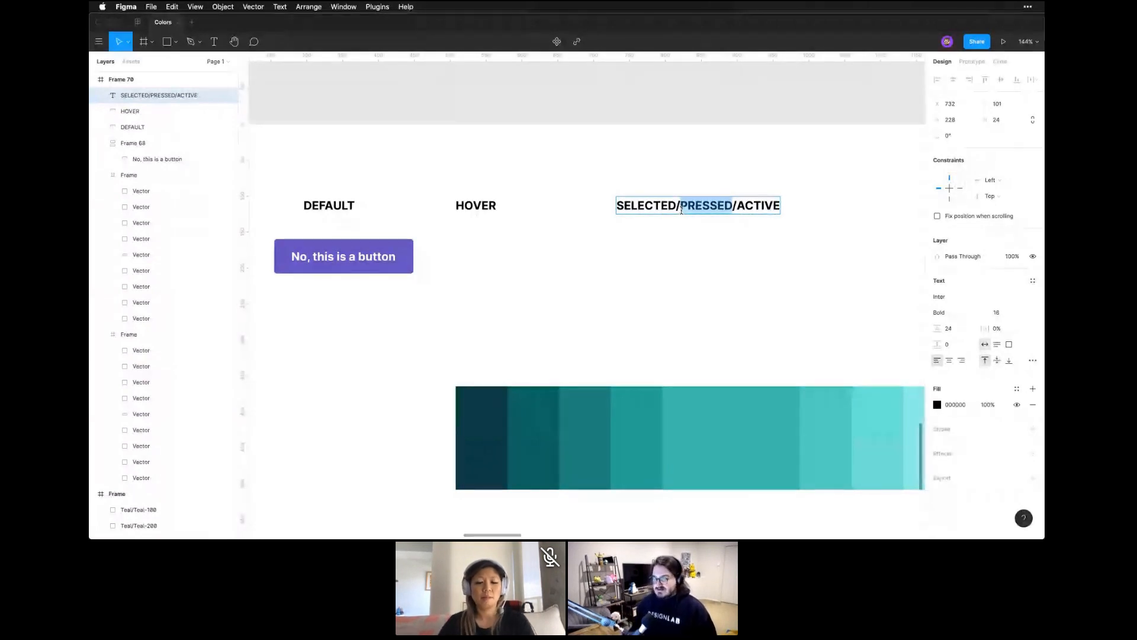
Duplicate the purple button beneath the HOVER and SELECTED/PRESSED/ACTIVE labels, level with the DEFAULT button
{"action": "left_click", "coordinate": [497, 282]}
{"action": "left_click_drag", "start_coordinate": [359, 268], "coordinate": [719, 268]}
{"action": "left_click", "coordinate": [520, 292]}
{"action": "left_click", "coordinate": [623, 311]}
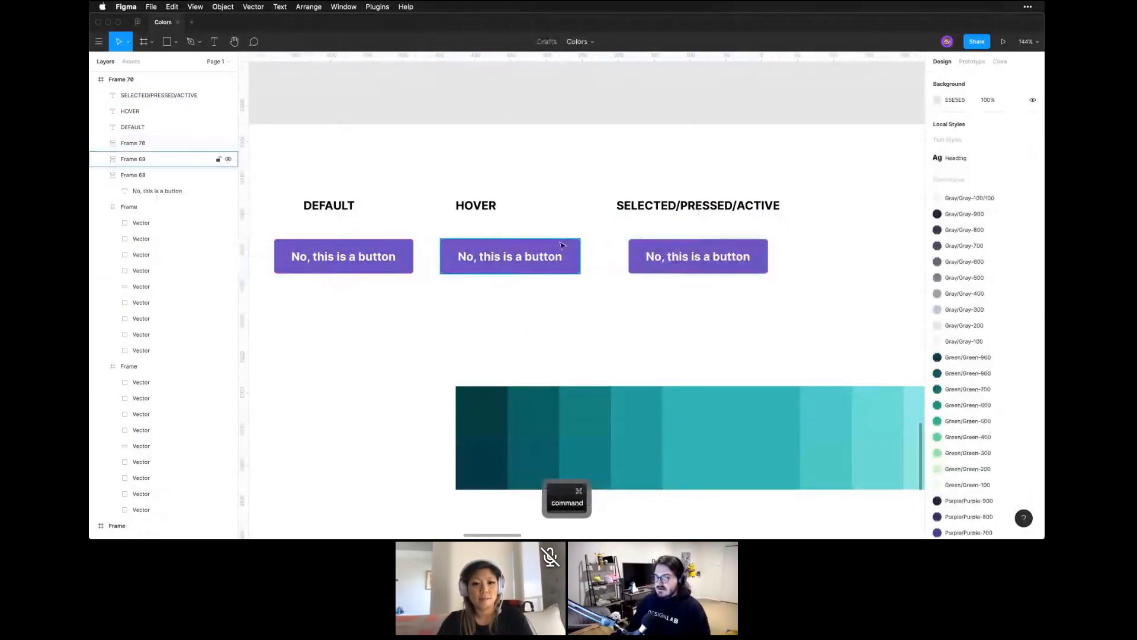
Apply the Purple-700 fill style to the HOVER button and Purple-800 to the SELECTED/PRESSED/ACTIVE button
{"action": "left_click", "coordinate": [562, 245]}
{"action": "left_click", "coordinate": [936, 368]}
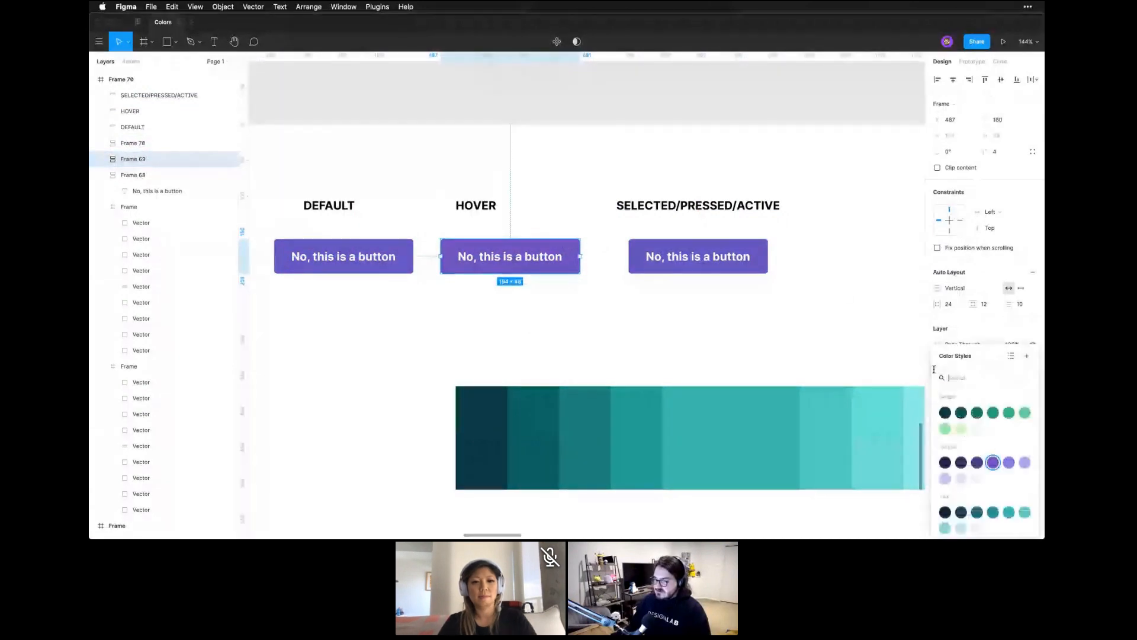
{"action": "left_click", "coordinate": [976, 462]}
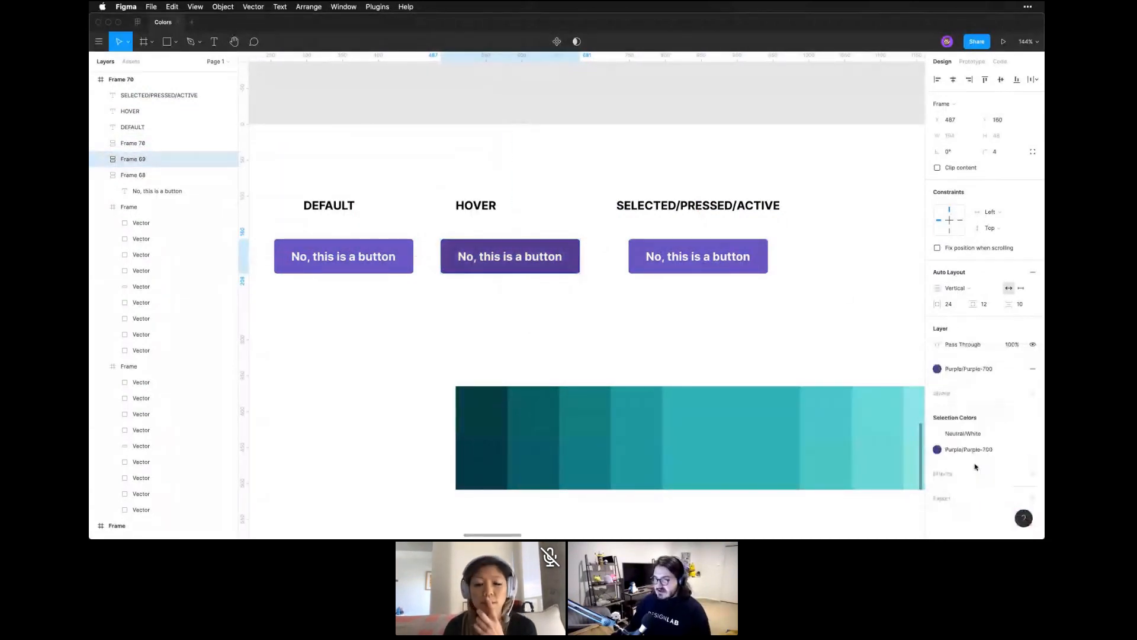
{"action": "left_click", "coordinate": [133, 143]}
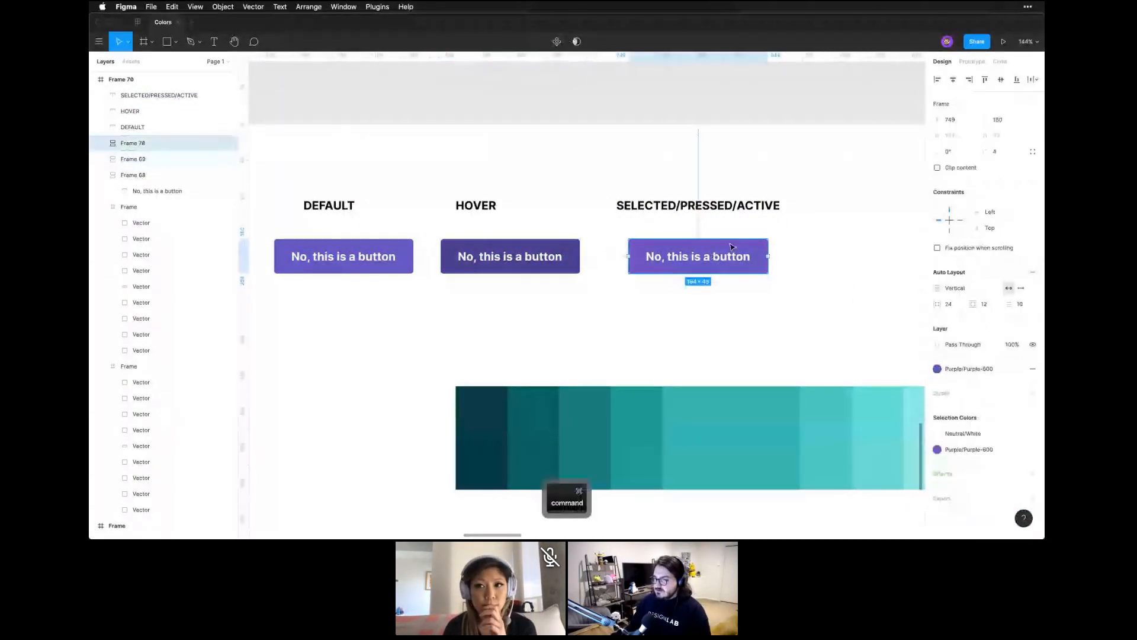
{"action": "left_click", "coordinate": [936, 369]}
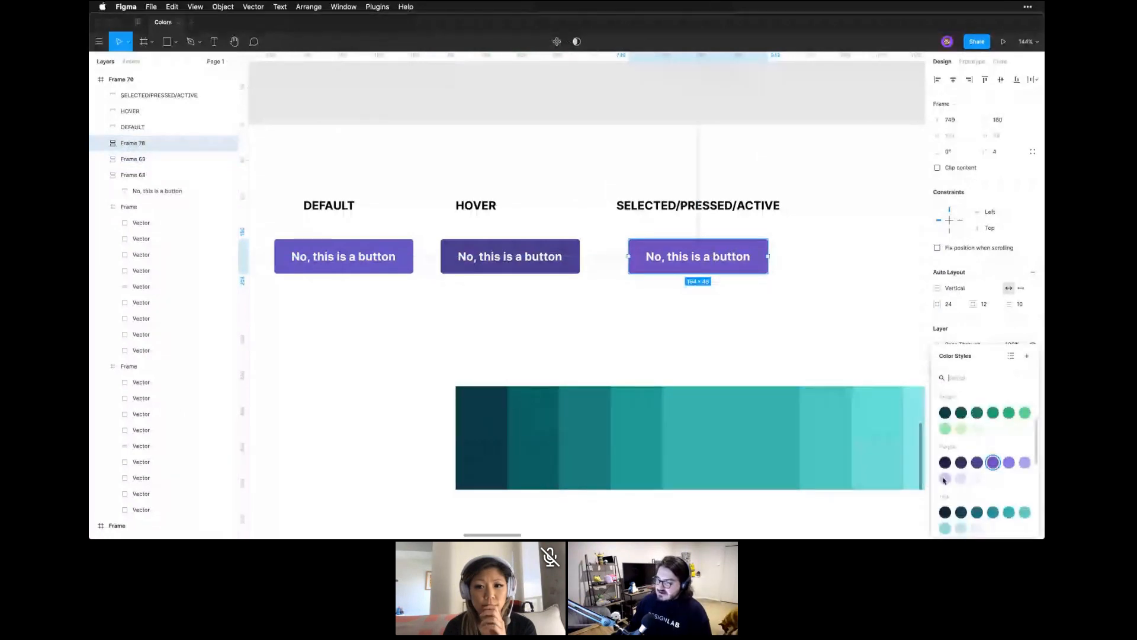
{"action": "left_click", "coordinate": [961, 462]}
{"action": "left_click", "coordinate": [461, 305]}
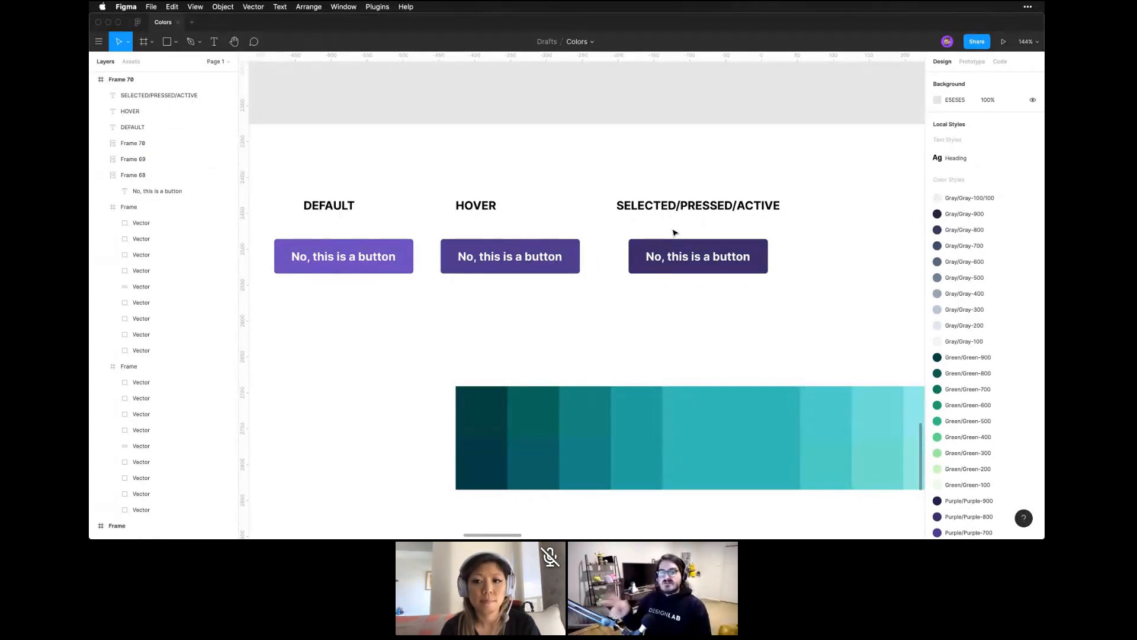
Open the Foodlab file from the Curriculum project and examine the Buttons frame on the Components page
{"action": "left_click", "coordinate": [138, 22]}
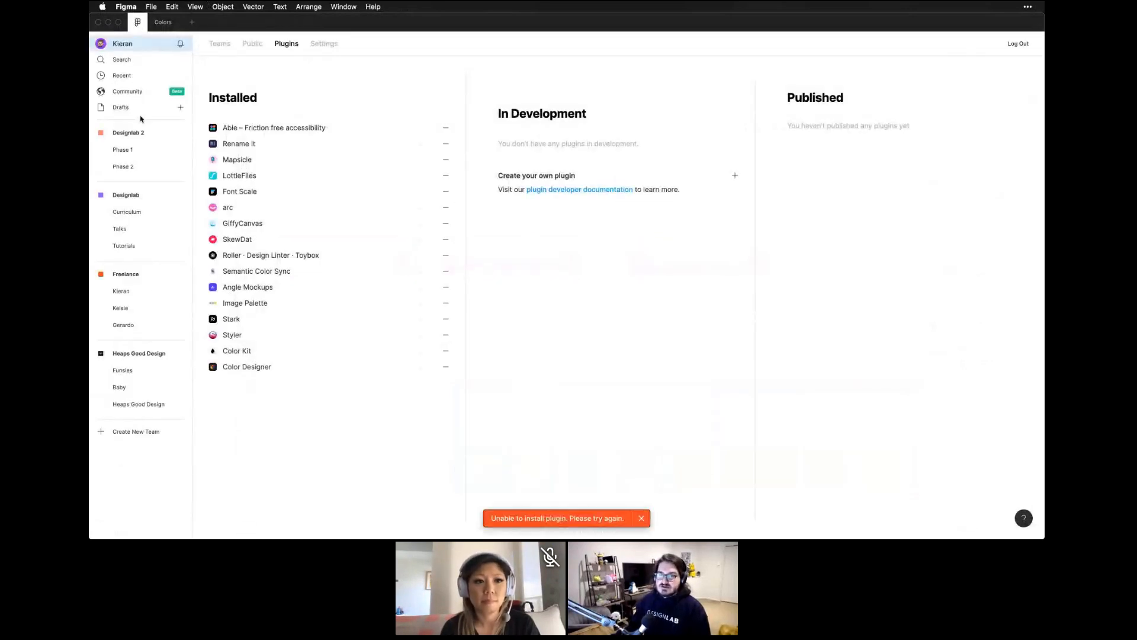
{"action": "left_click", "coordinate": [136, 214]}
{"action": "double_click", "coordinate": [341, 181]}
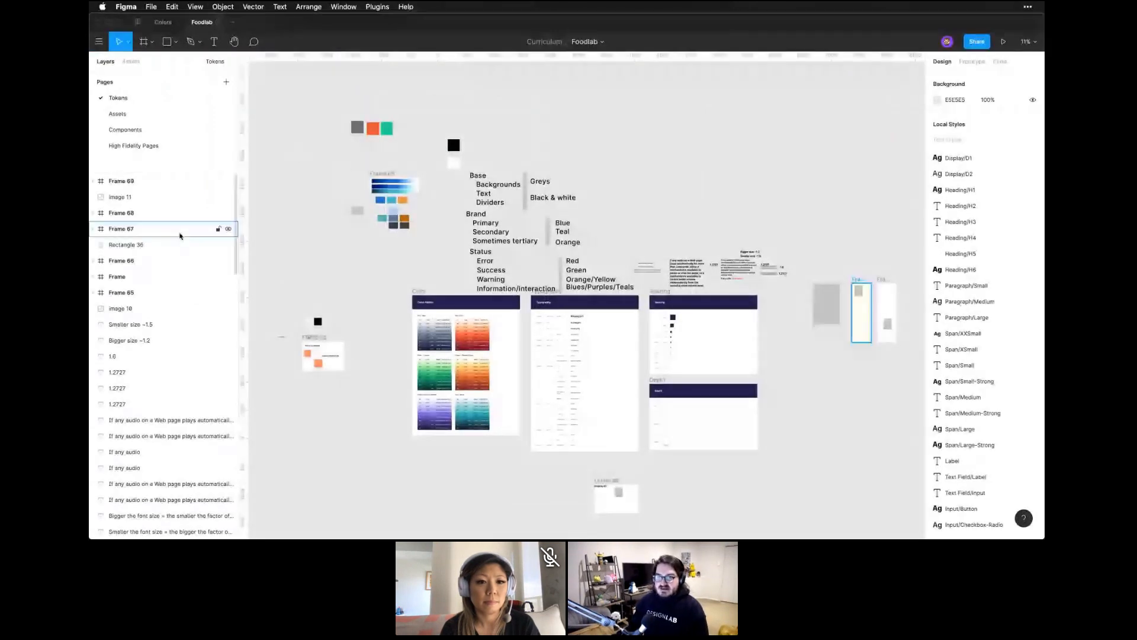
{"action": "left_click", "coordinate": [125, 130]}
{"action": "key", "text": "z"}
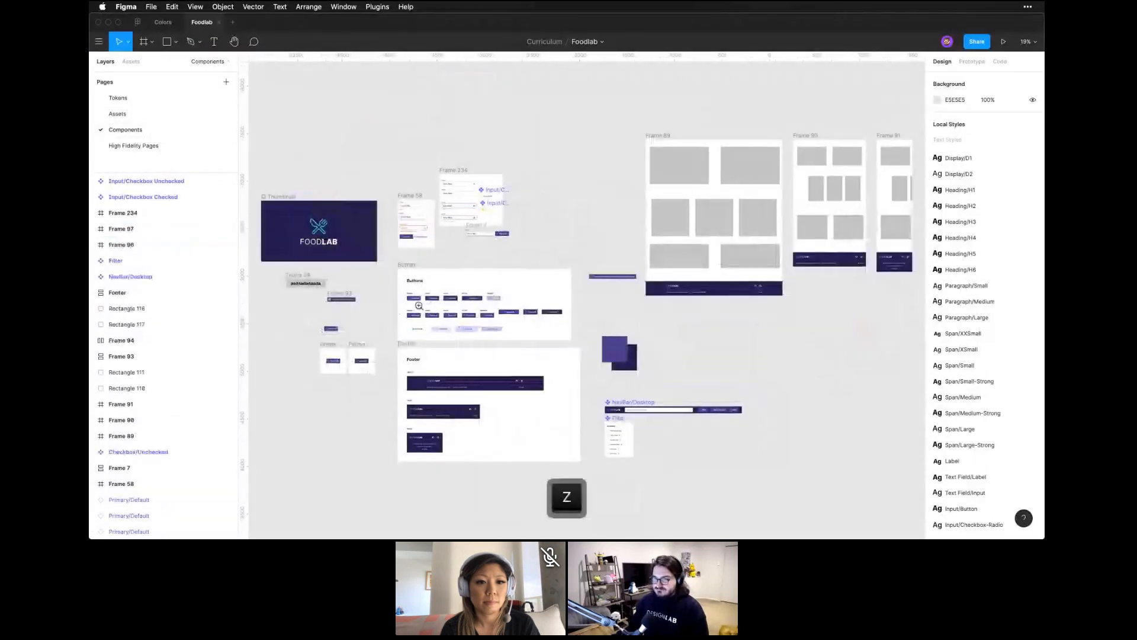
{"action": "left_click_drag", "start_coordinate": [401, 280], "coordinate": [637, 335]}
{"action": "key", "text": "space"}
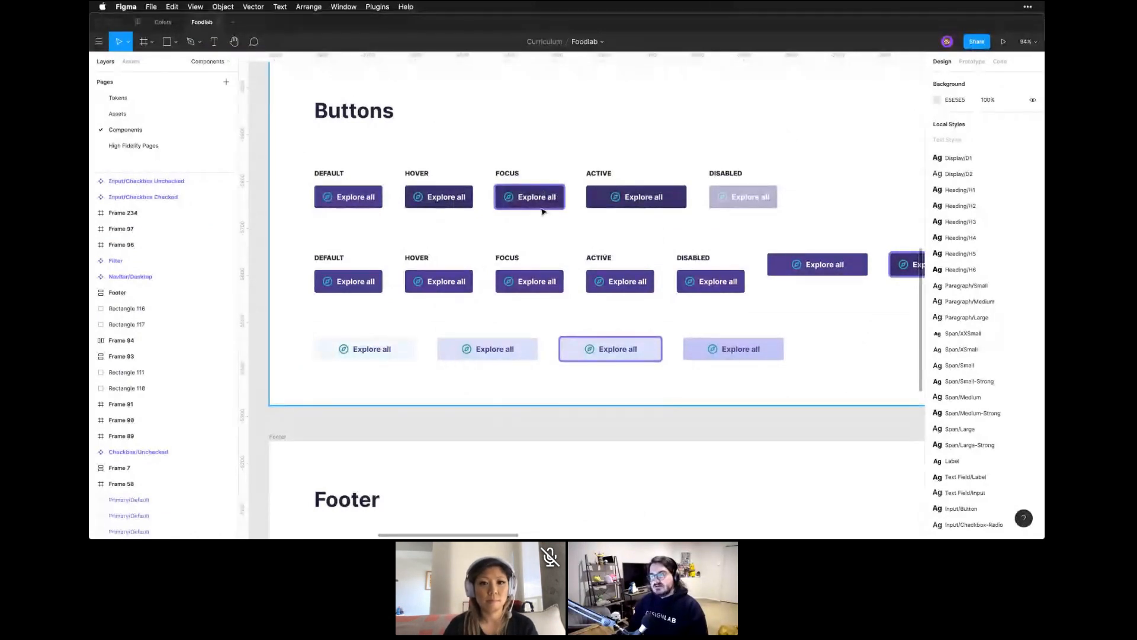
Select the DISABLED Explore all button in the first row and inspect its layer opacity and fill
{"action": "left_click", "coordinate": [723, 205]}
{"action": "double_click", "coordinate": [723, 205]}
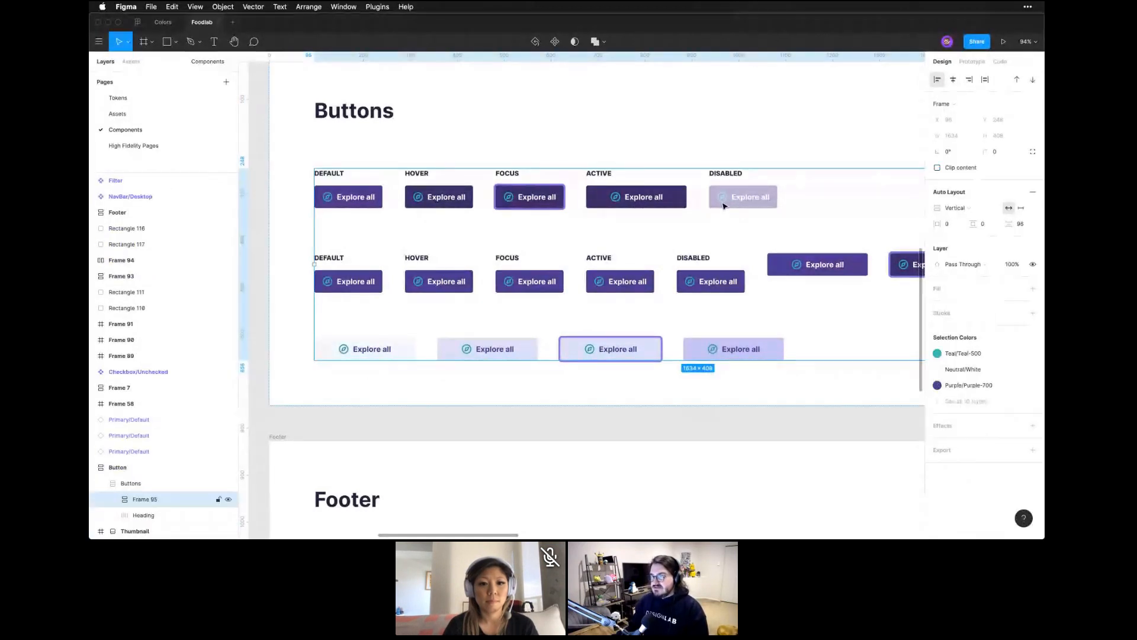
{"action": "double_click", "coordinate": [723, 205]}
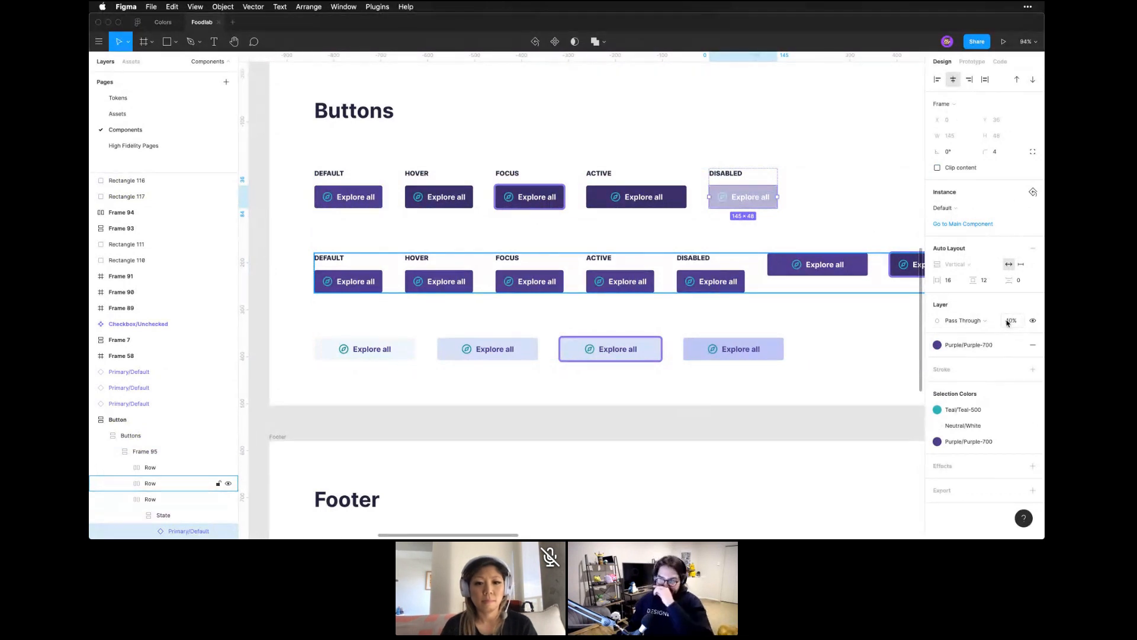
{"action": "left_click", "coordinate": [803, 219]}
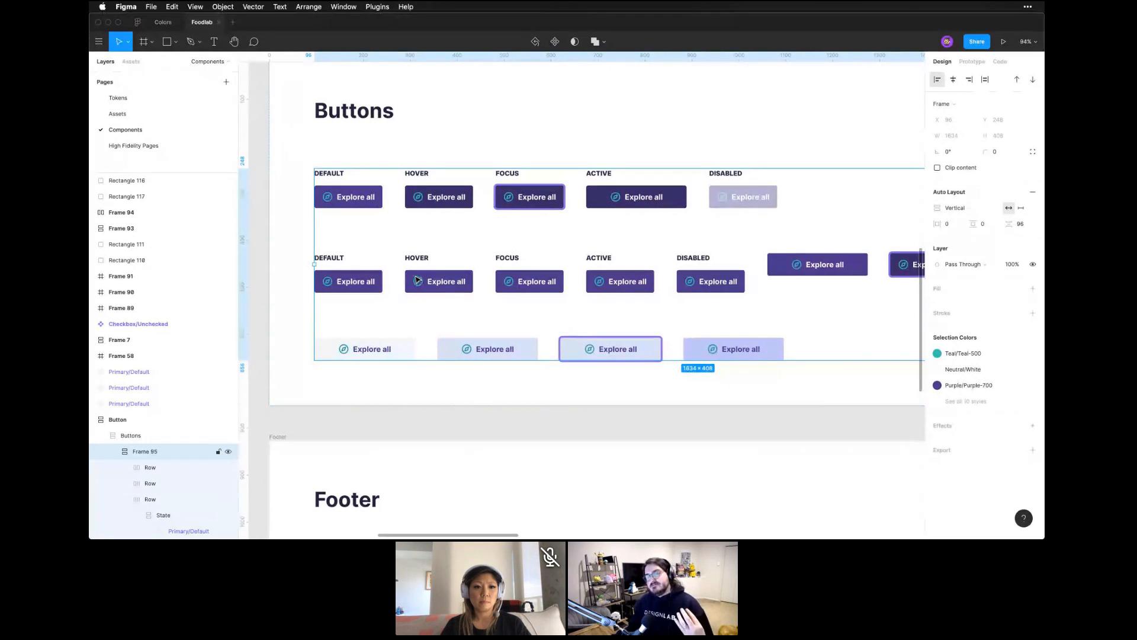
Inspect the color styles of the light default button and its text, the primary HOVER button, and the primary DEFAULT text
{"action": "left_click", "coordinate": [391, 349]}
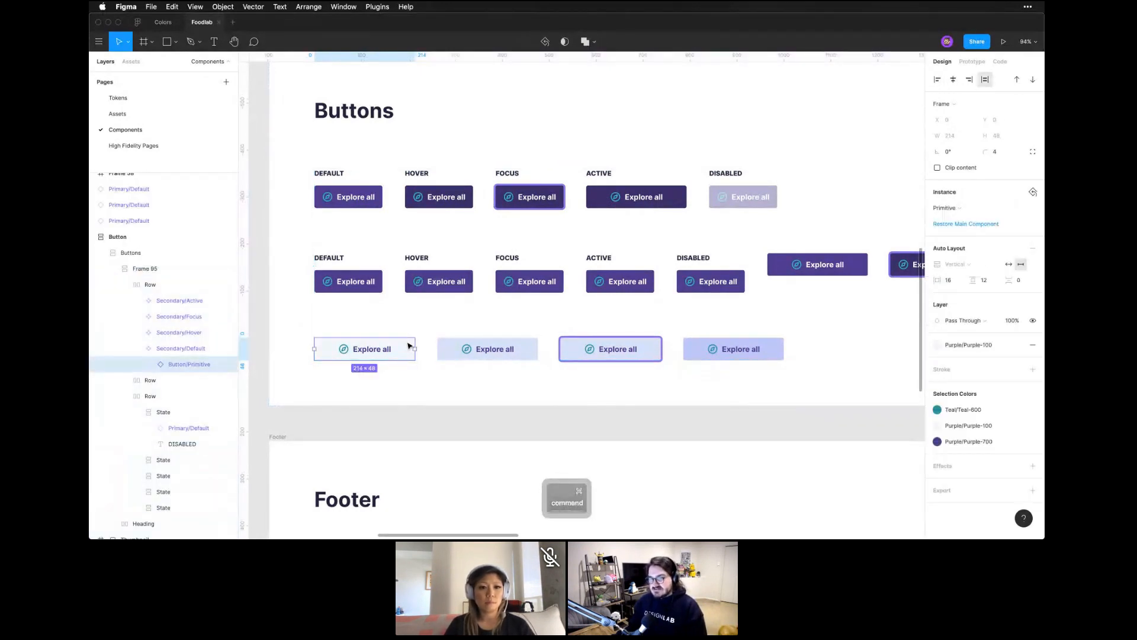
{"action": "double_click", "coordinate": [390, 350]}
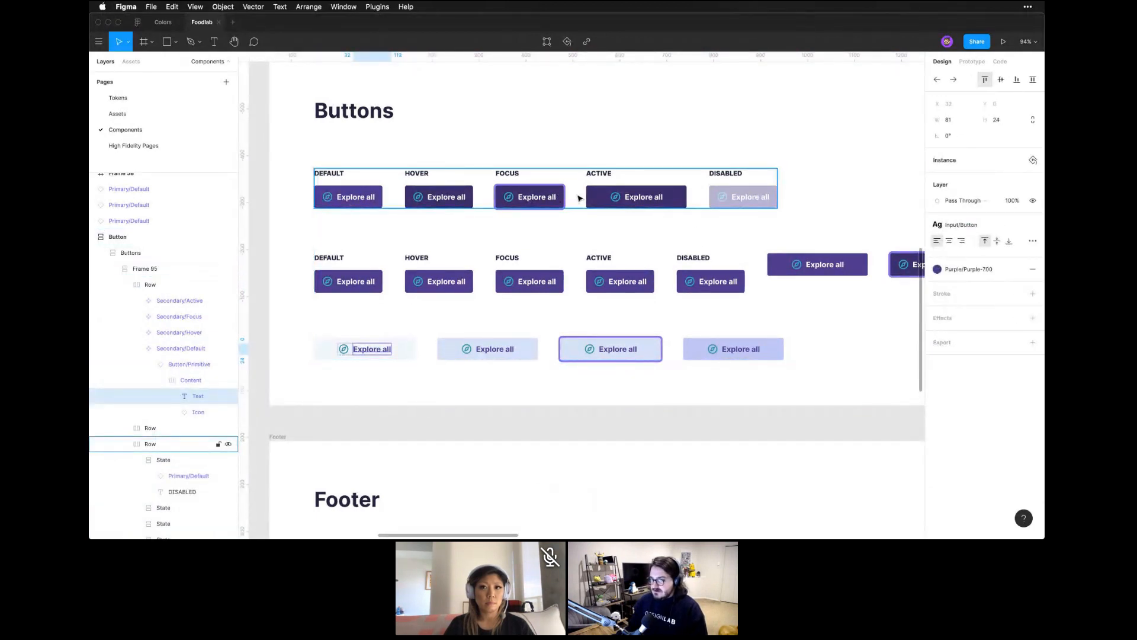
{"action": "key", "text": "super"}
{"action": "left_click", "coordinate": [461, 195], "text": "super"}
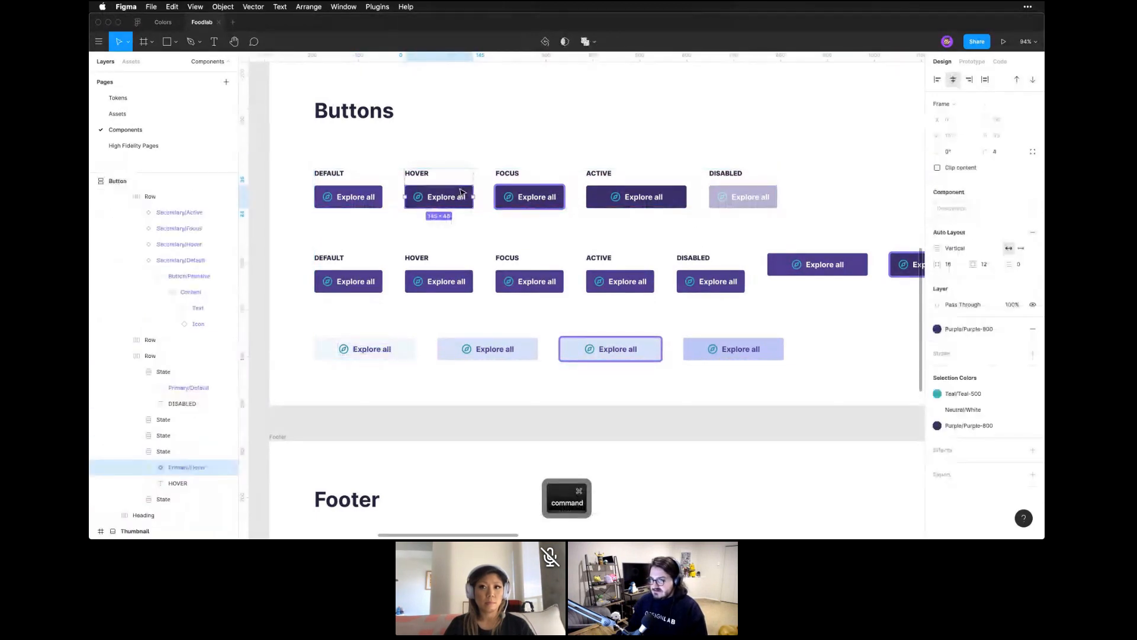
{"action": "left_click", "coordinate": [376, 194], "text": "super"}
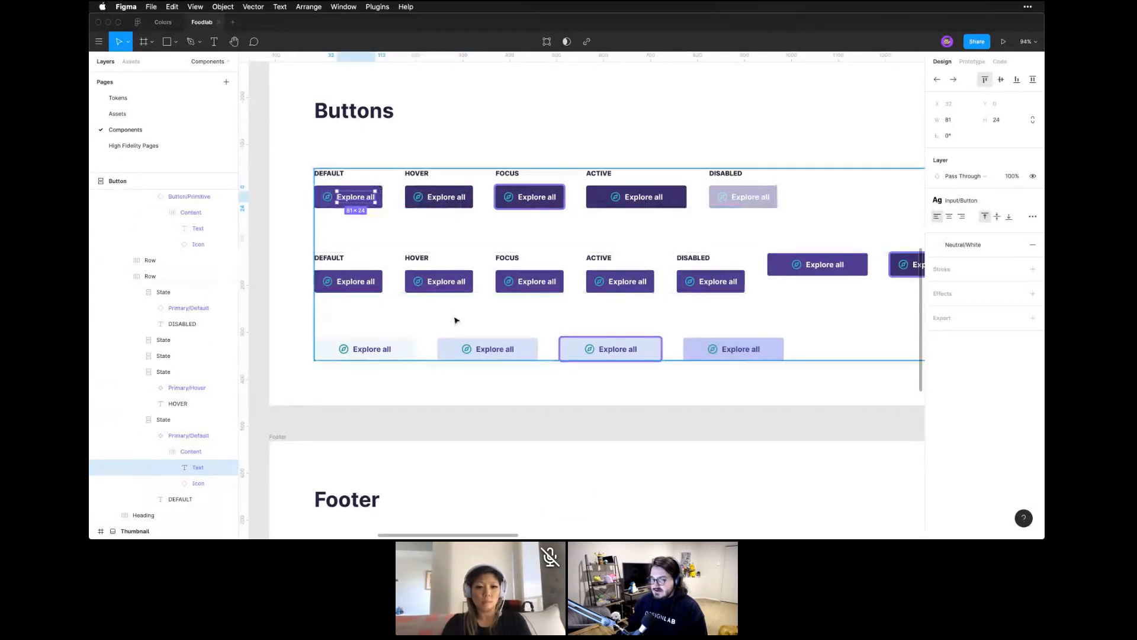
Examine the purple-outlined Name input field beside the Explore all button and its validation variants above
{"action": "left_click", "coordinate": [397, 339]}
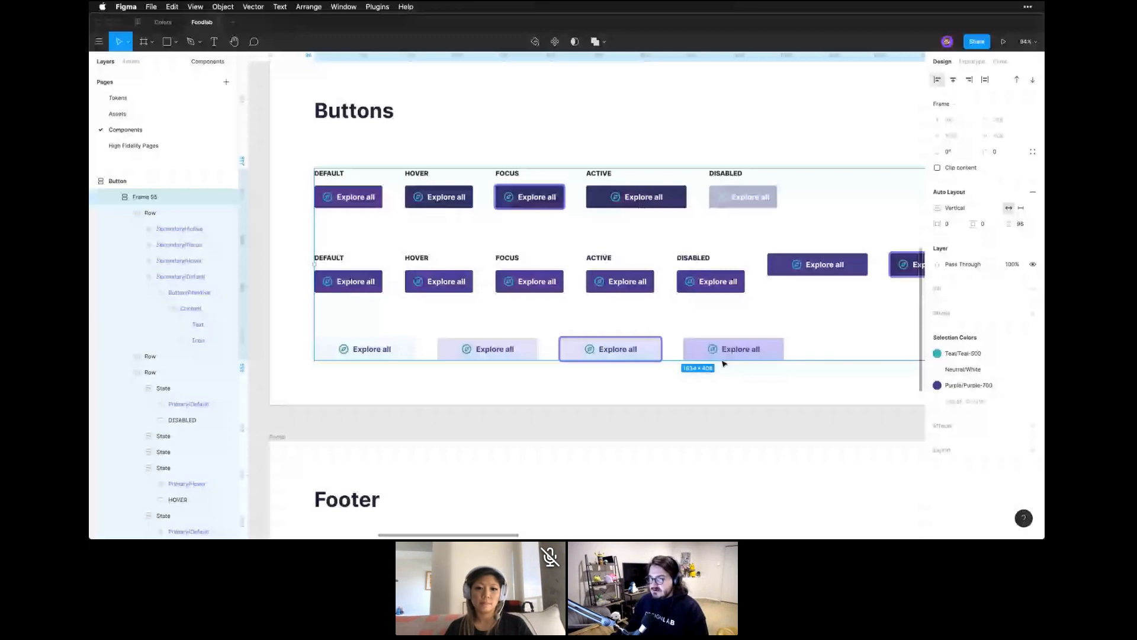
{"action": "key", "text": "space"}
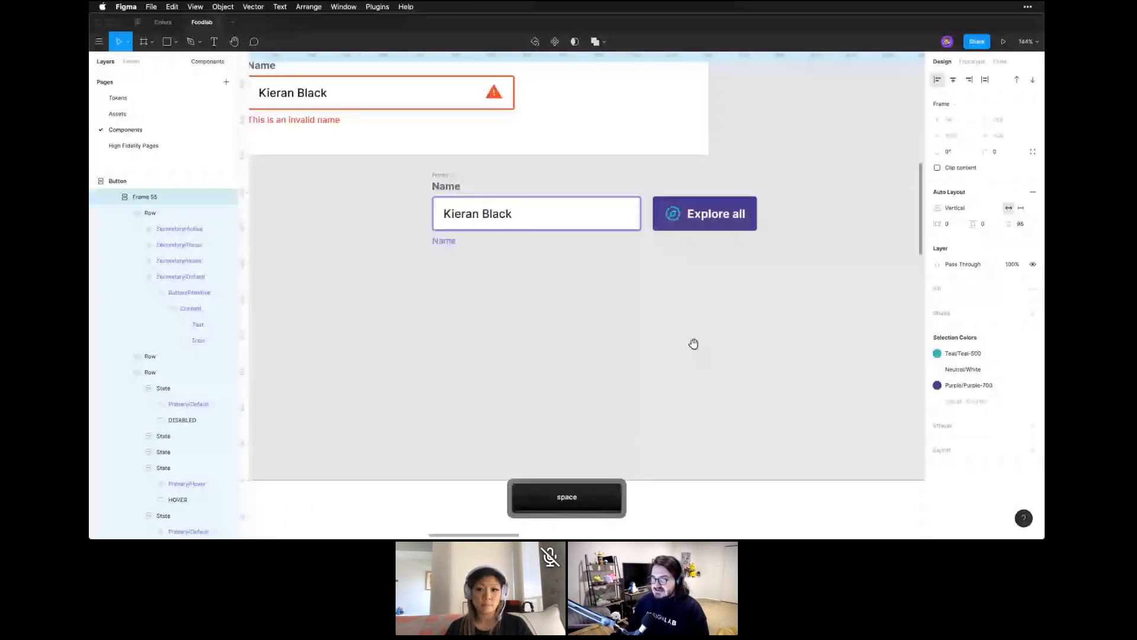
{"action": "left_click_drag", "start_coordinate": [693, 344], "coordinate": [699, 360]}
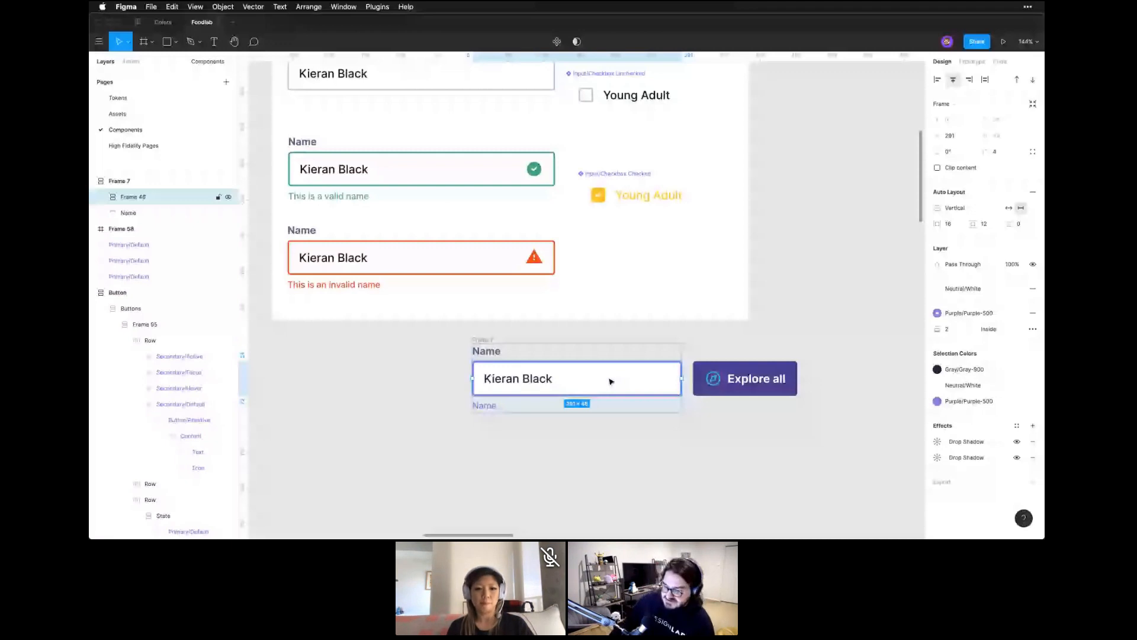
Return to the Colors file and inspect the 500 row of the "Purple — Interaction & Brand" scale
{"action": "left_click", "coordinate": [161, 23]}
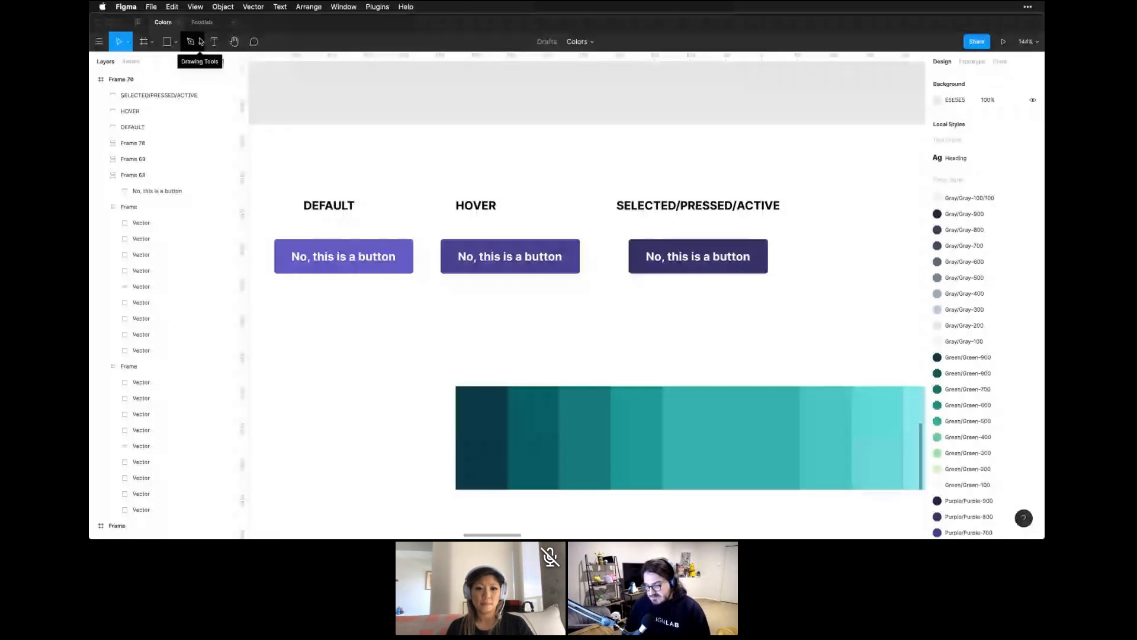
{"action": "key", "text": "super+minus"}
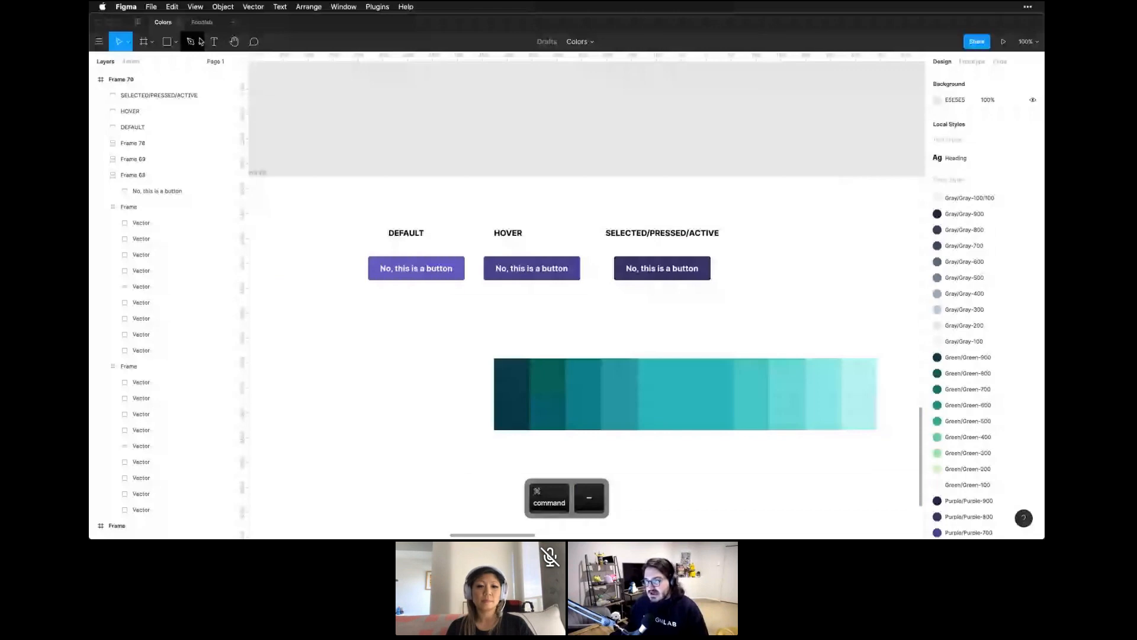
{"action": "key", "text": "super+minus"}
{"action": "key", "text": "space"}
{"action": "left_click_drag", "start_coordinate": [793, 177], "coordinate": [634, 383]}
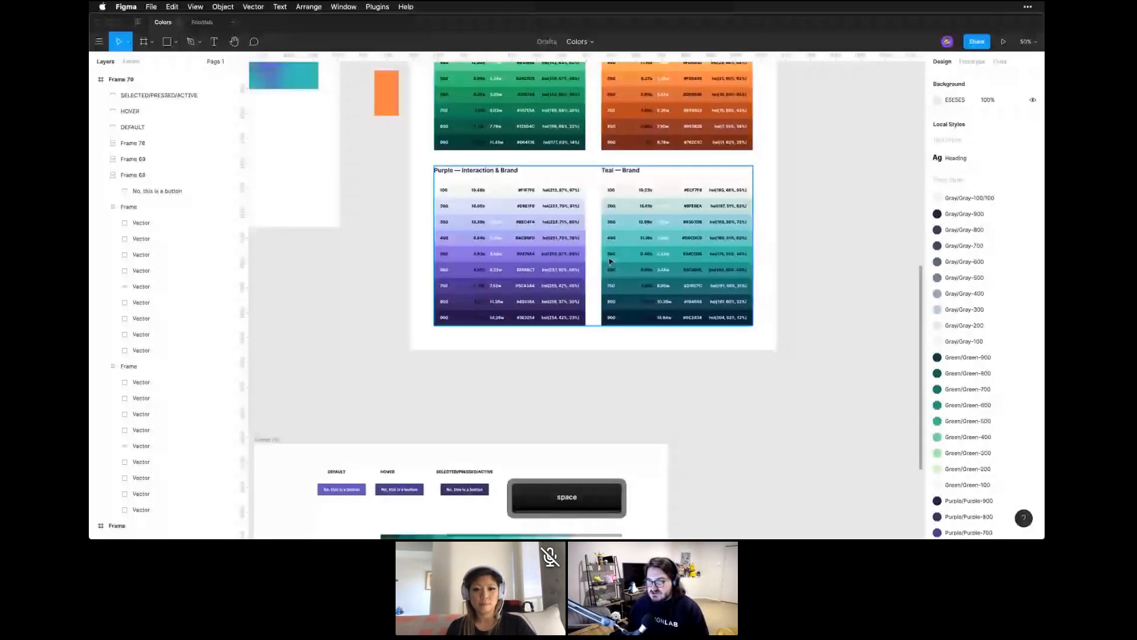
{"action": "left_click", "coordinate": [463, 255], "text": "super"}
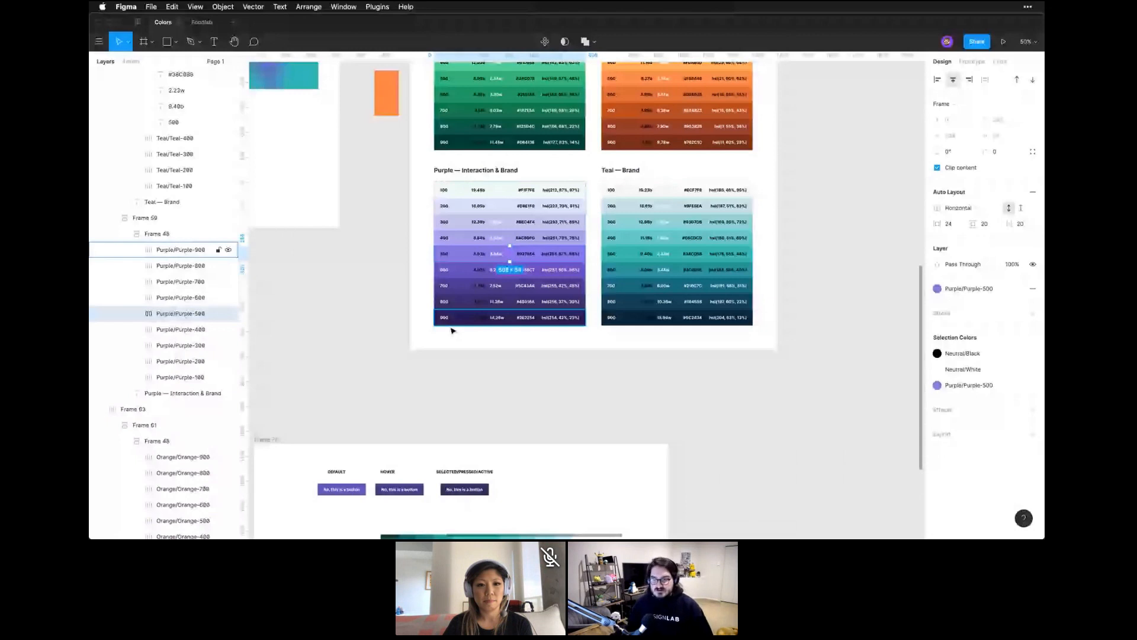
Switch to Chrome, open the Randoma11y site through a web search for randoma11y, and skip to another color pair
{"action": "mouse_move", "coordinate": [331, 519]}
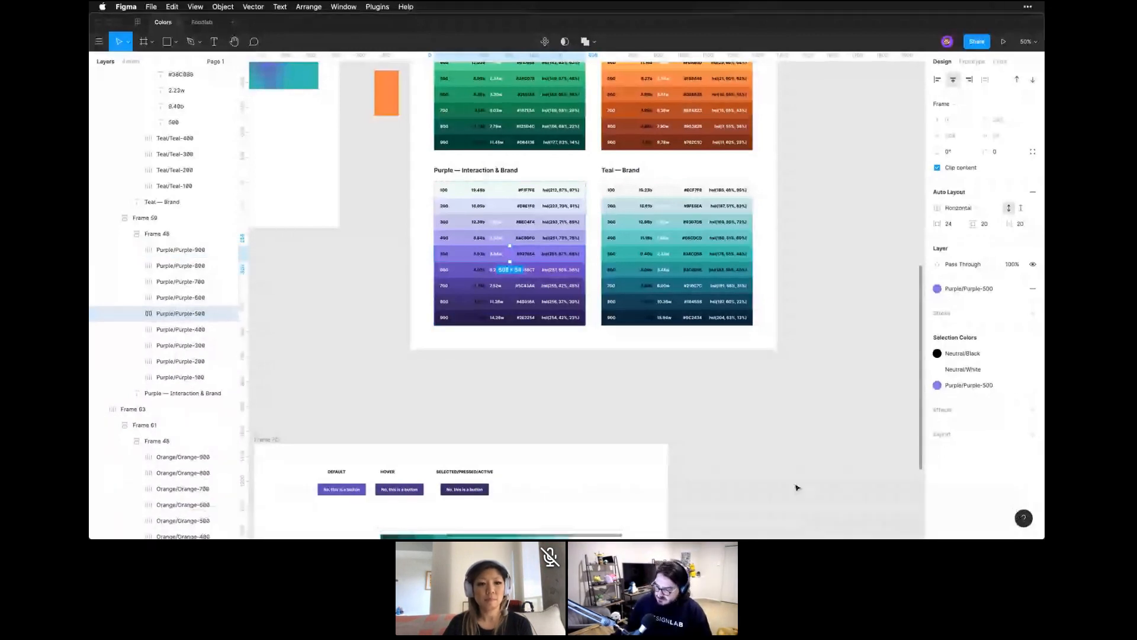
{"action": "mouse_move", "coordinate": [833, 503]}
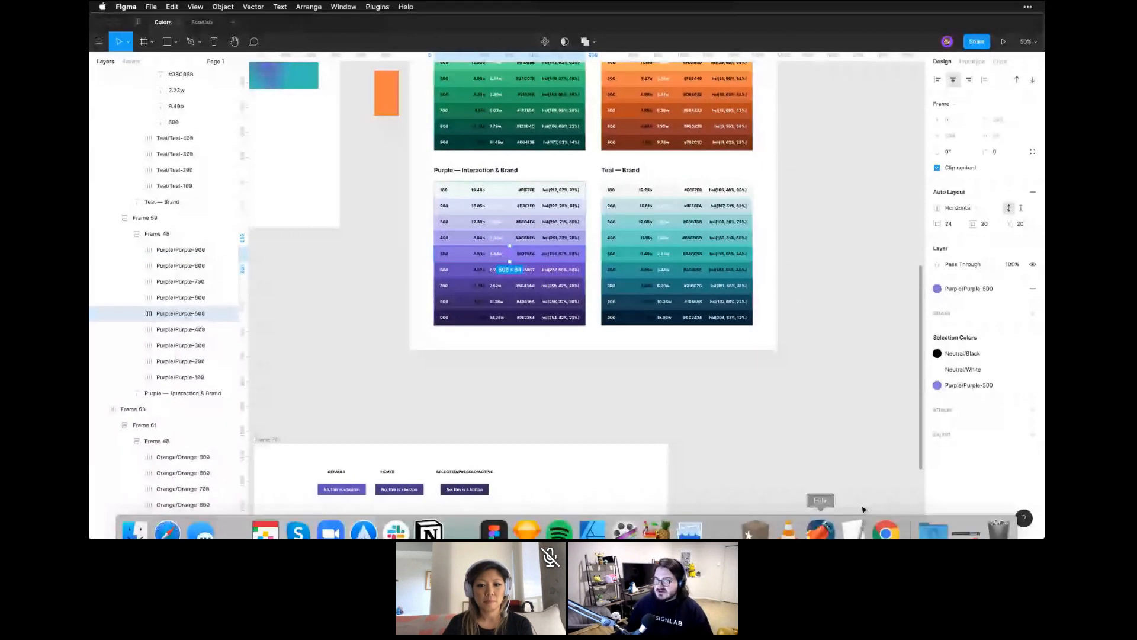
{"action": "left_click", "coordinate": [886, 531]}
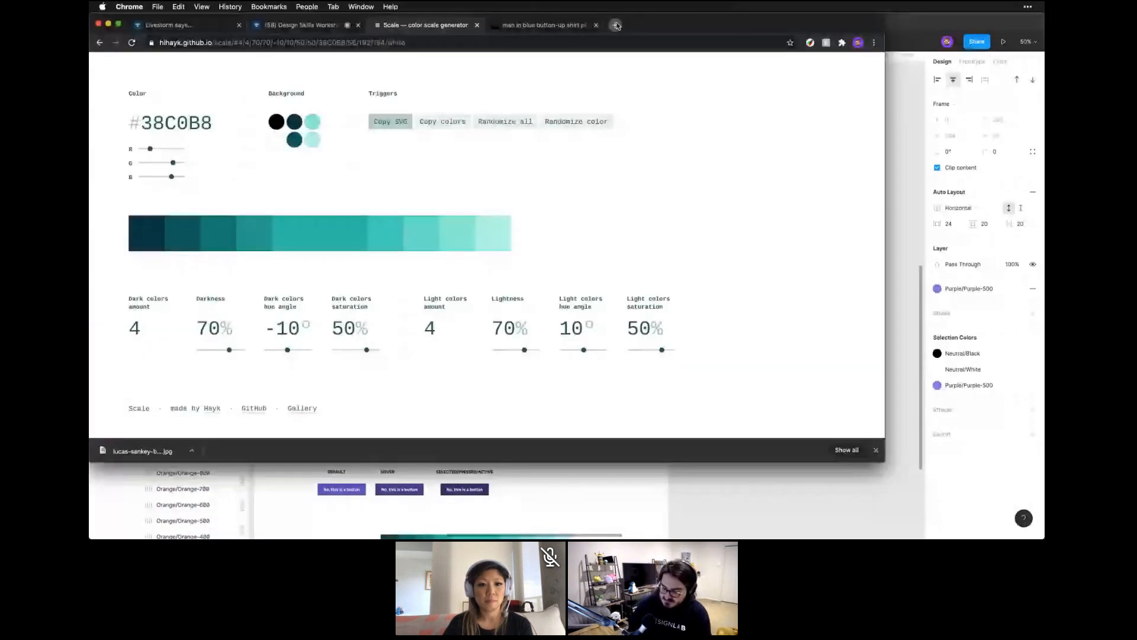
{"action": "left_click", "coordinate": [616, 25]}
{"action": "type", "text": "random"}
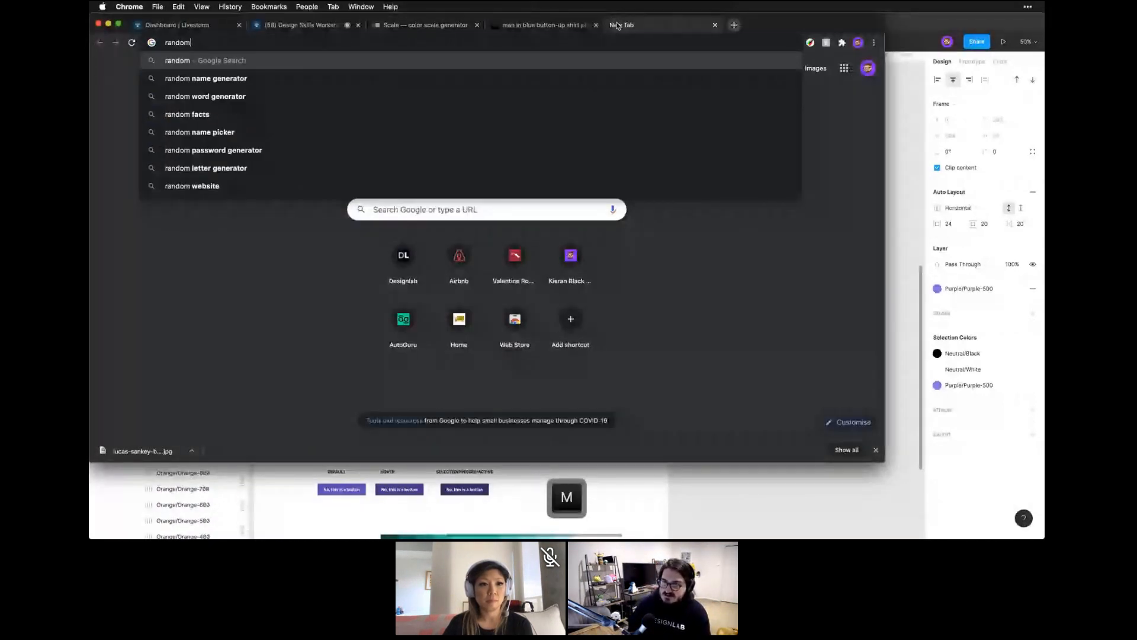
{"action": "type", "text": "a11y"}
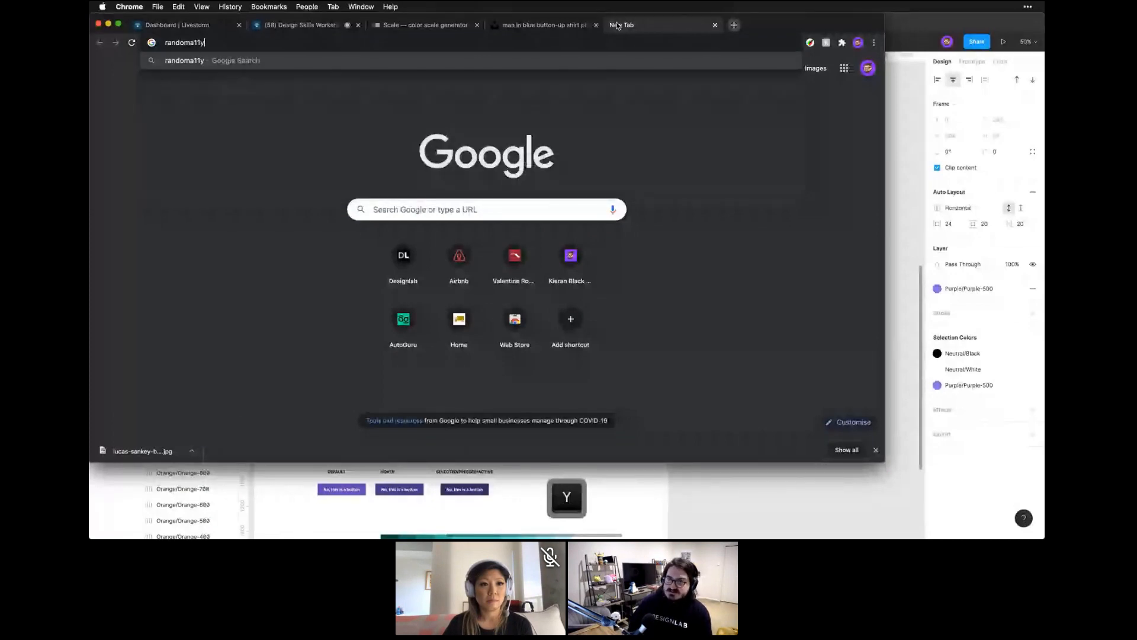
{"action": "key", "text": "Return"}
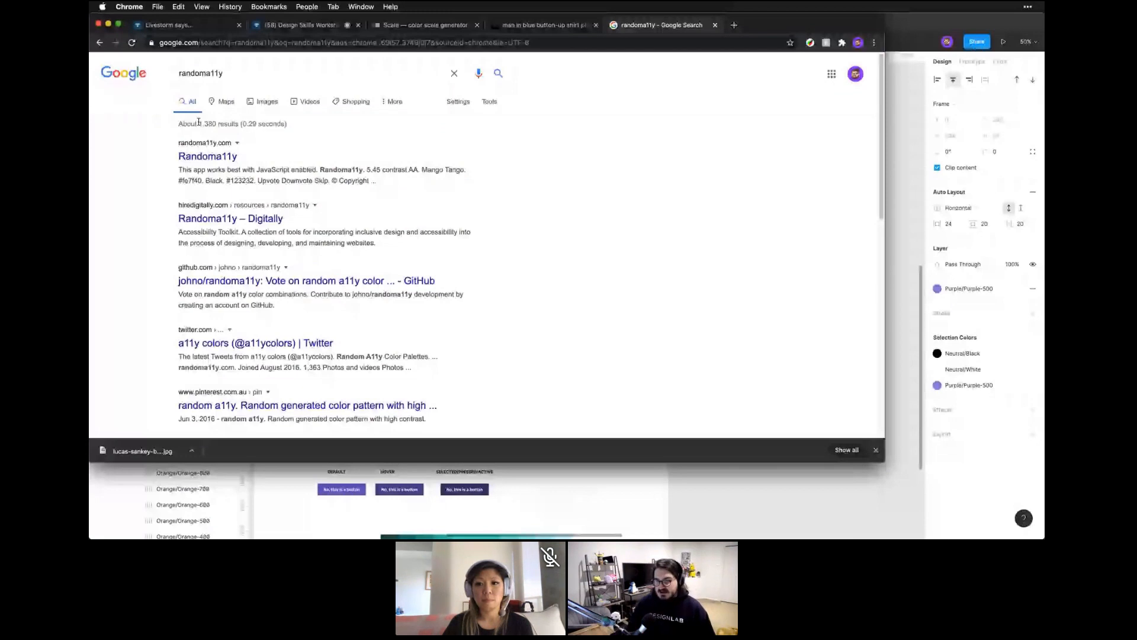
{"action": "left_click", "coordinate": [207, 156]}
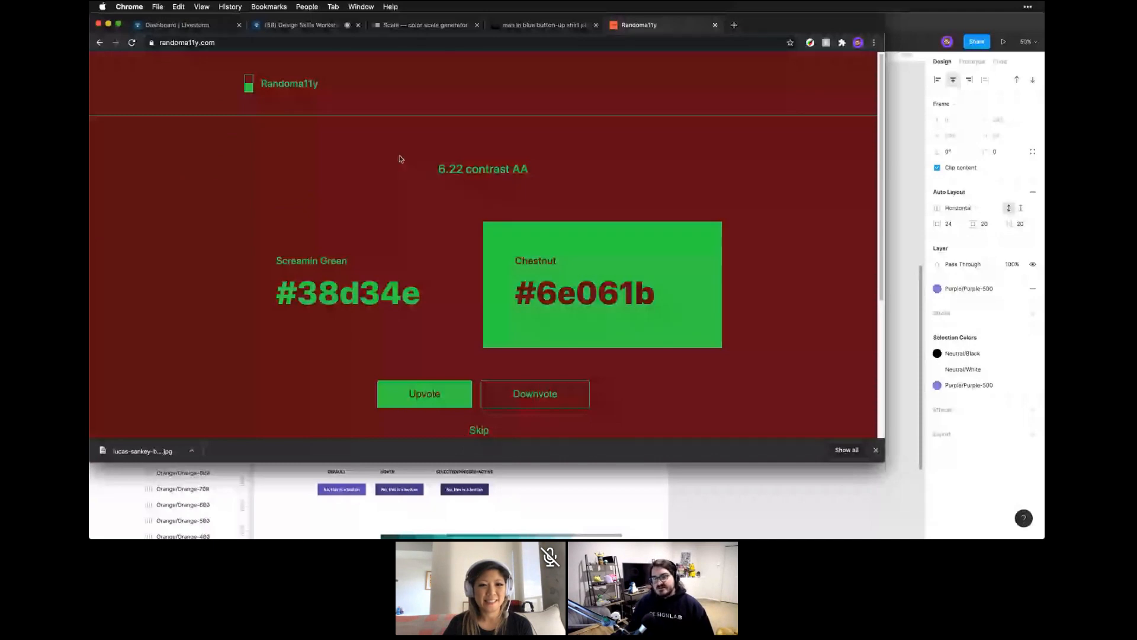
{"action": "left_click", "coordinate": [481, 431]}
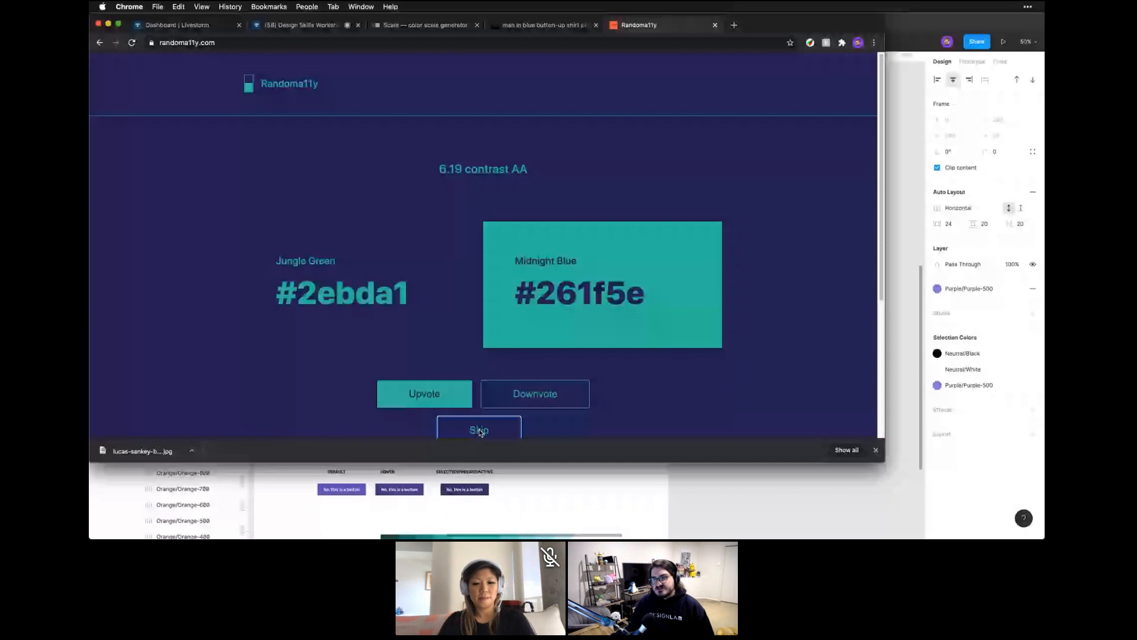
{"action": "left_click_drag", "start_coordinate": [578, 296], "coordinate": [513, 296]}
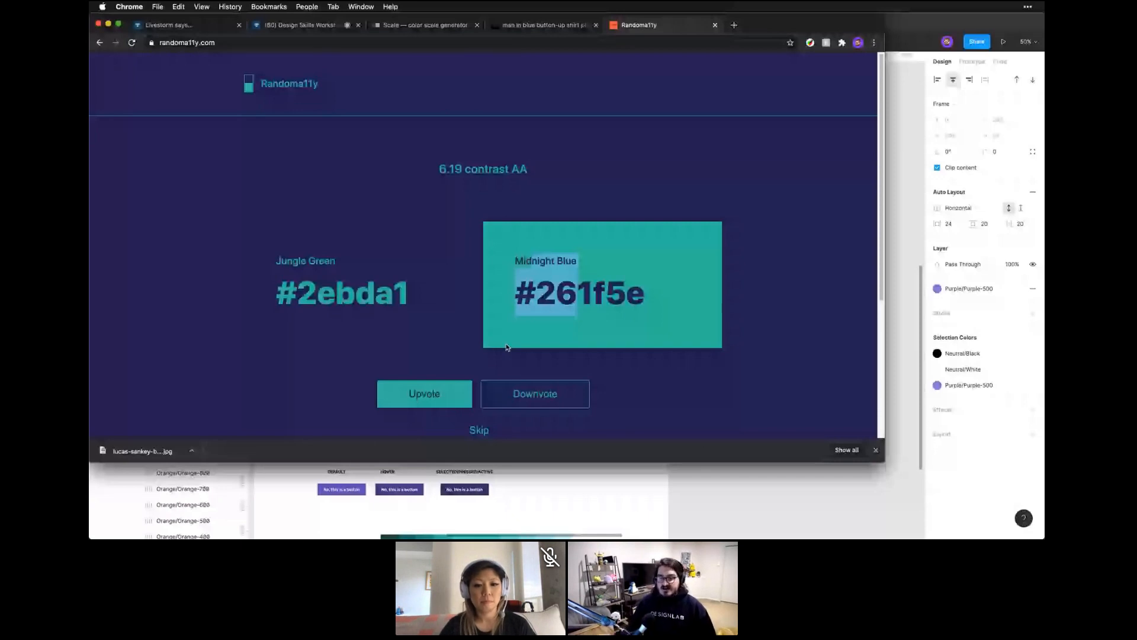
Return to Figma and add two 52 × 45 swatches below the DEFAULT button, one in its purple (6D4BC1) and one white (FFFFFF)
{"action": "left_click", "coordinate": [734, 526]}
{"action": "key", "text": "space"}
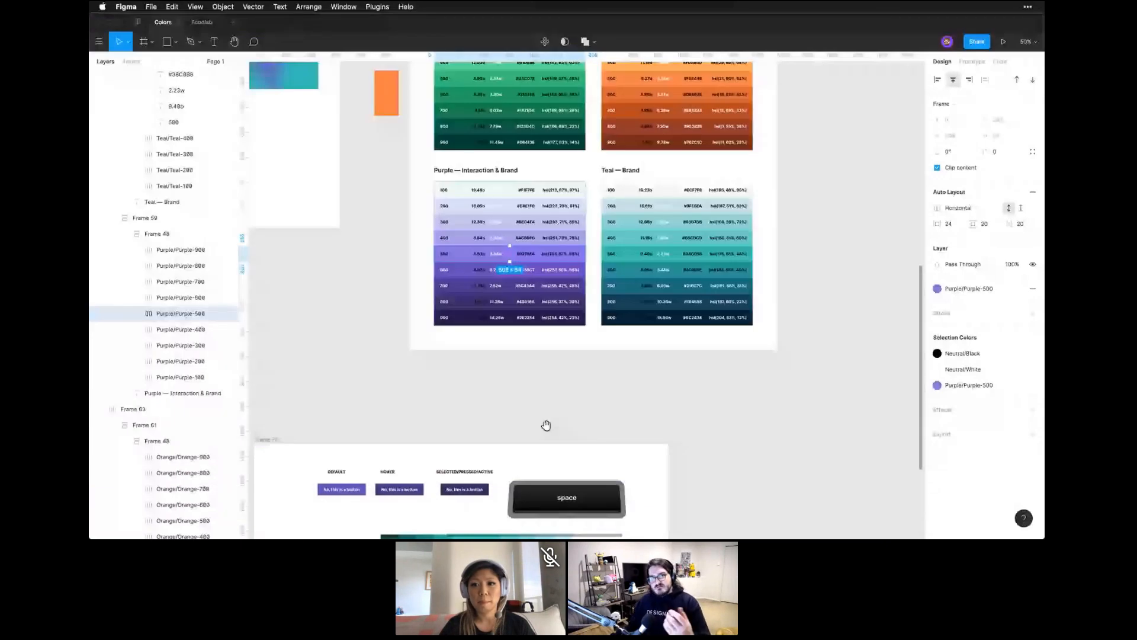
{"action": "scroll", "coordinate": [342, 489], "scroll_direction": "up", "scroll_amount": 5}
{"action": "double_click", "coordinate": [398, 266]}
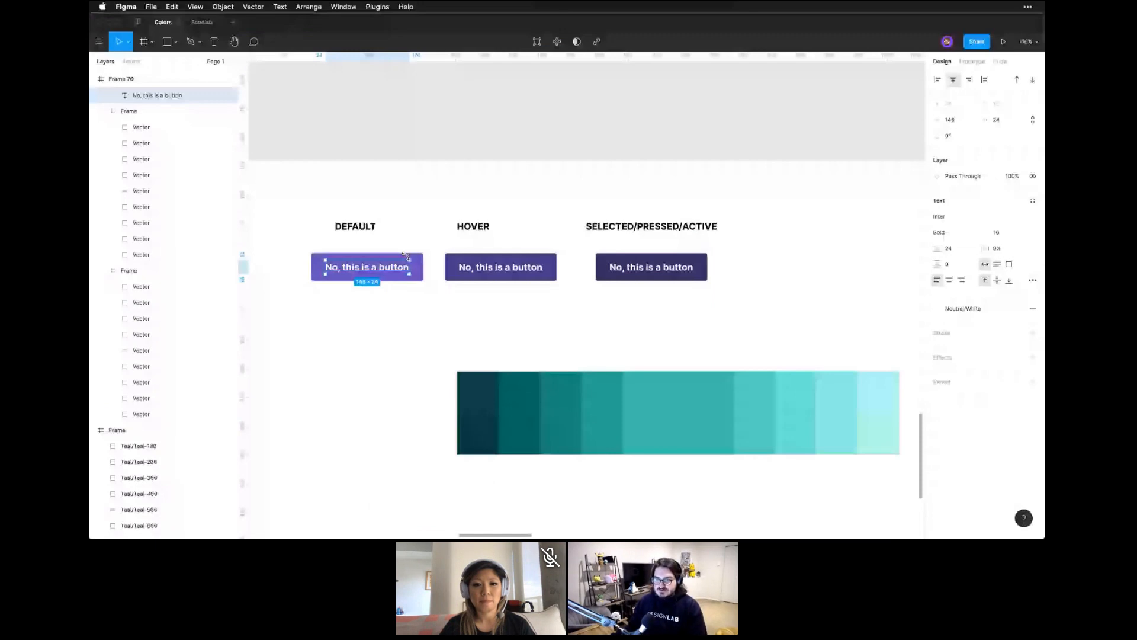
{"action": "key", "text": "ctrl+c"}
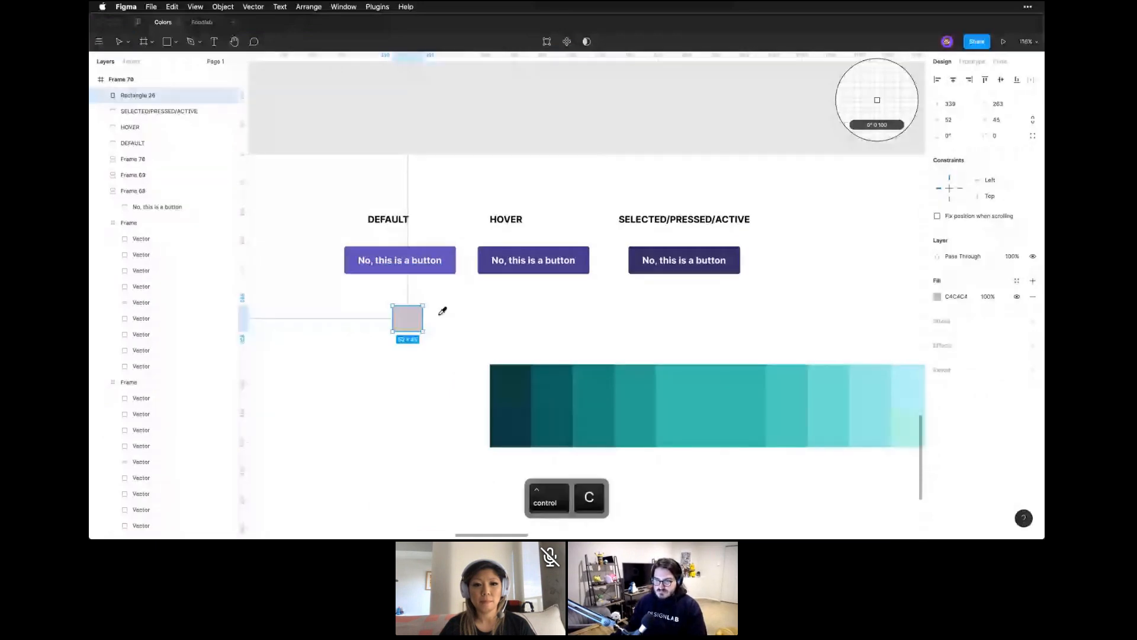
{"action": "left_click", "coordinate": [436, 269]}
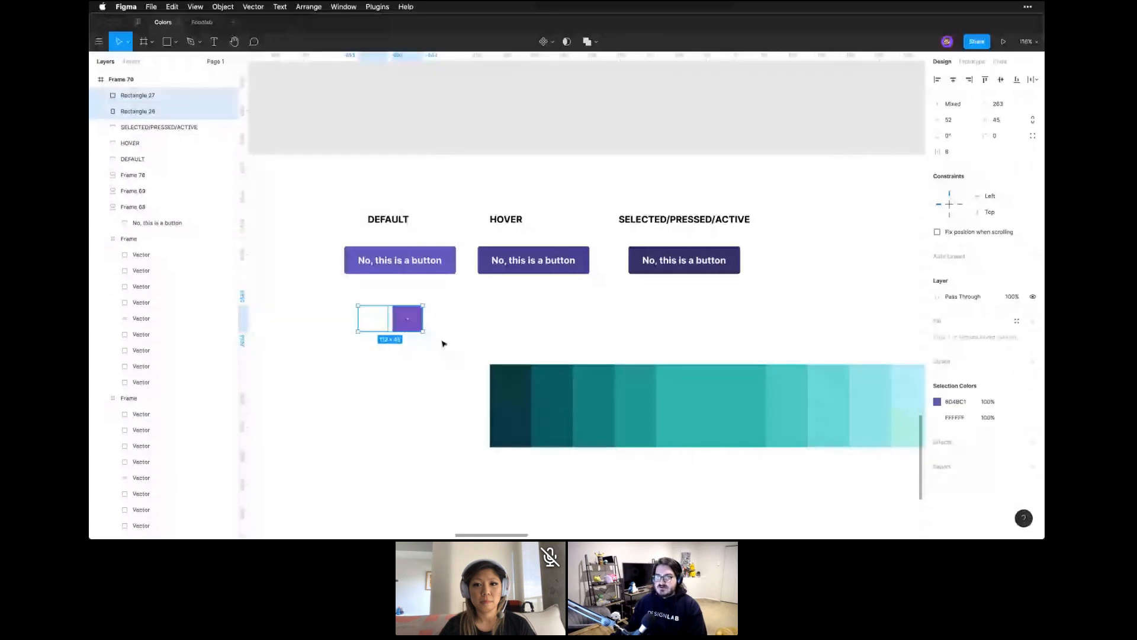
Check the contrast between the white and purple swatches with the Able – Friction free accessibility plugin
{"action": "left_click", "coordinate": [377, 6]}
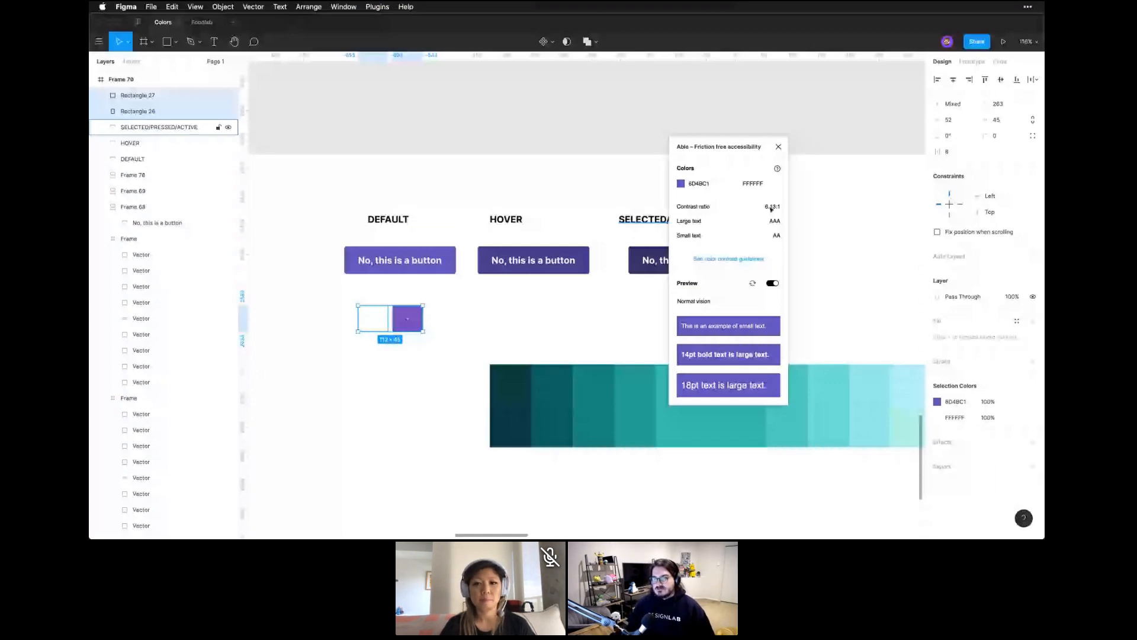
{"action": "left_click", "coordinate": [499, 298]}
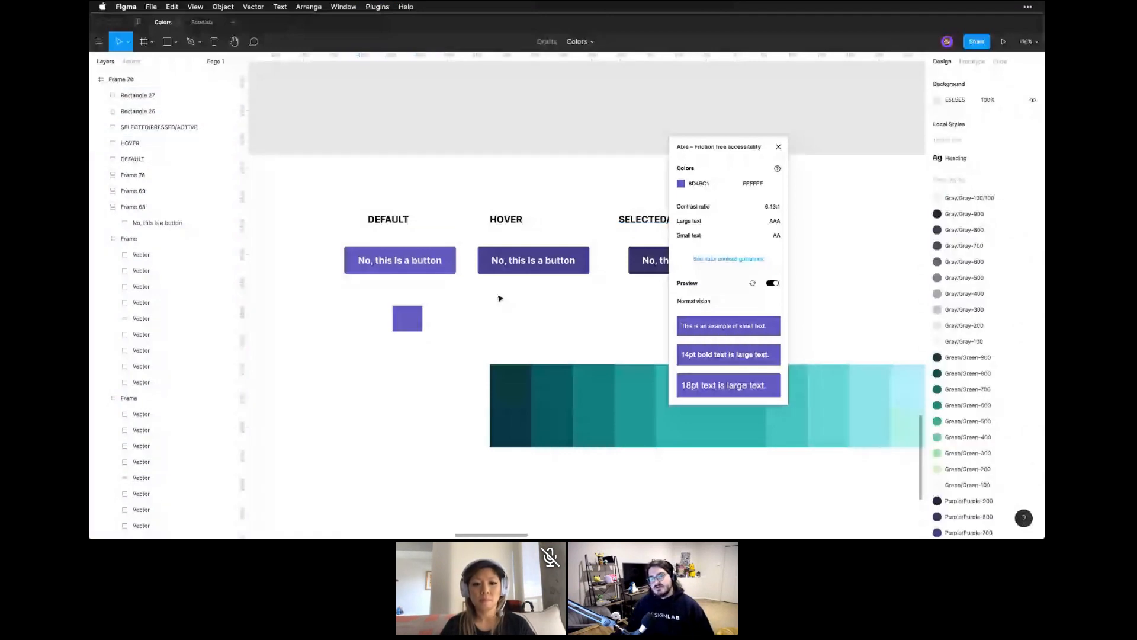
{"action": "left_click_drag", "start_coordinate": [443, 345], "coordinate": [349, 305]}
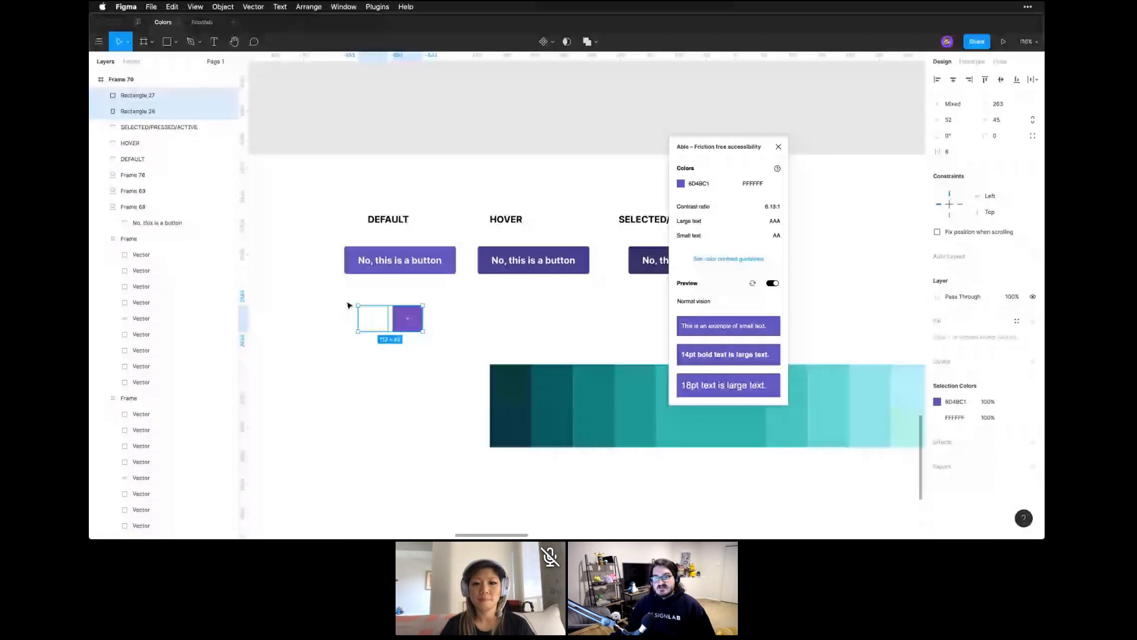
{"action": "left_click", "coordinate": [343, 299]}
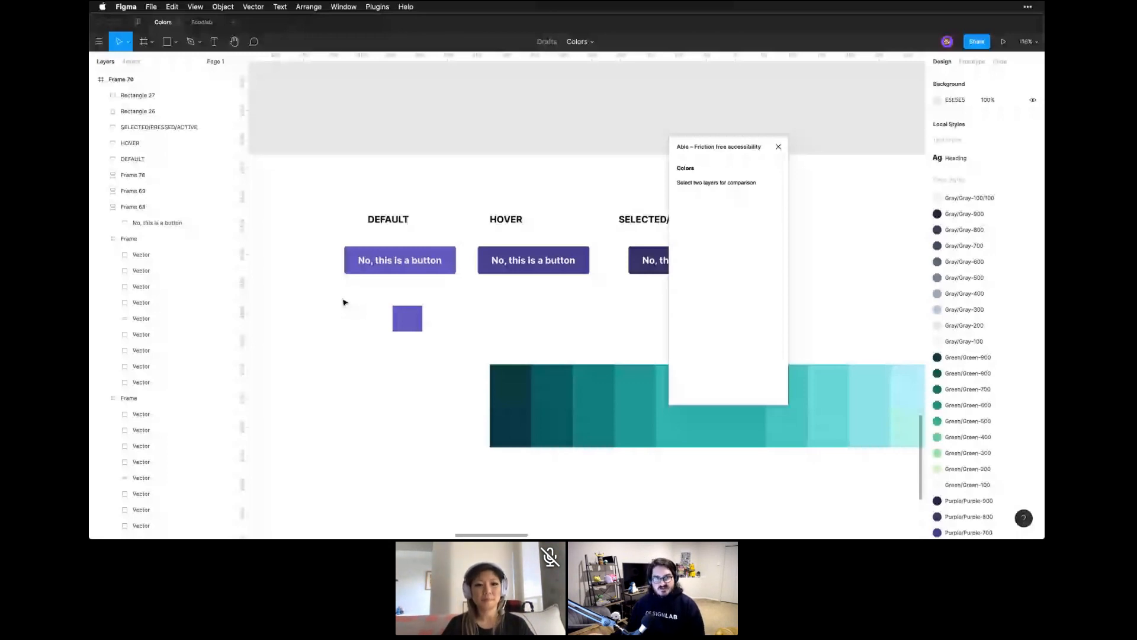
{"action": "left_click_drag", "start_coordinate": [343, 302], "coordinate": [431, 373]}
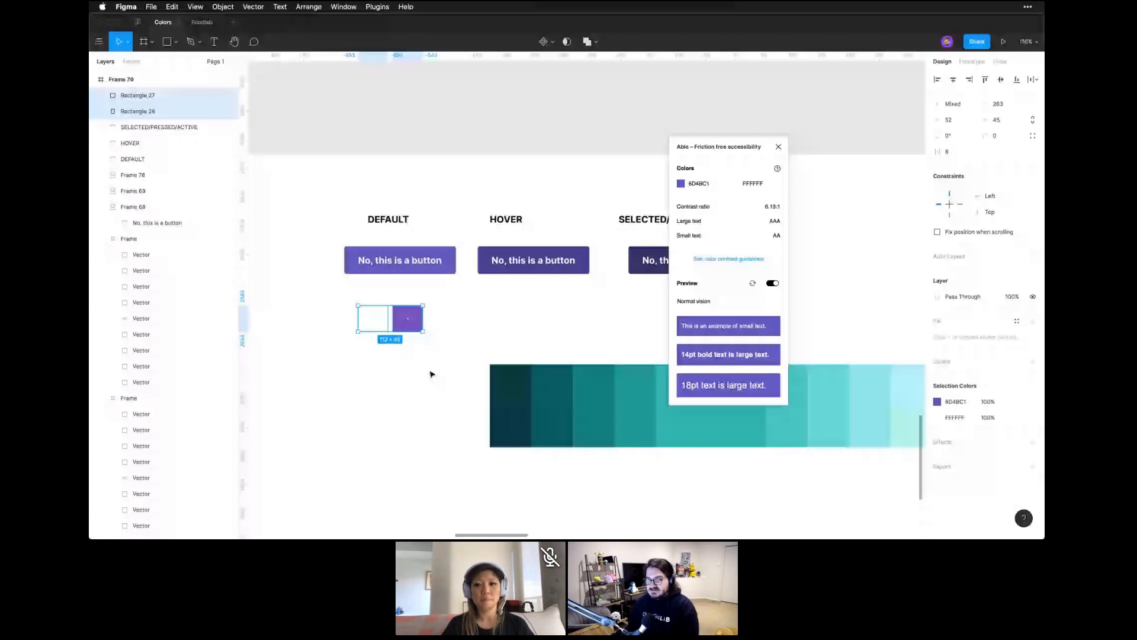
Examine the color scales above the button frame, from Gray — Base and Red — Error through Green, Orange, Purple and Teal
{"action": "key", "text": "minus"}
{"action": "key", "text": "minus"}
{"action": "key", "text": "space"}
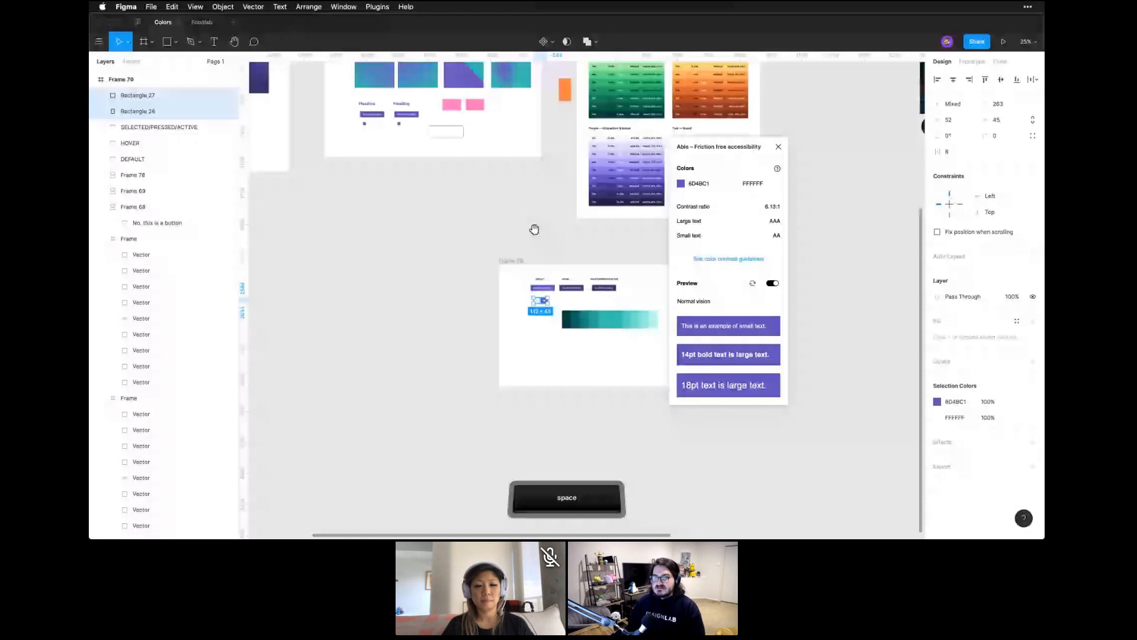
{"action": "left_click_drag", "start_coordinate": [605, 82], "coordinate": [365, 212]}
{"action": "scroll", "coordinate": [365, 212], "scroll_direction": "up", "scroll_amount": 5}
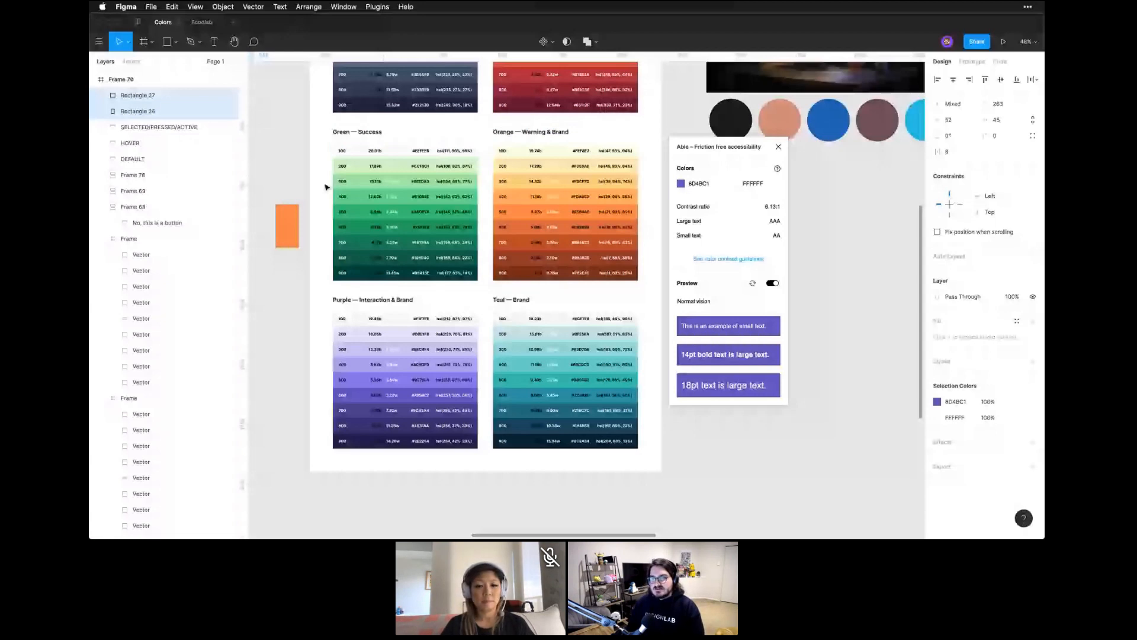
{"action": "left_click_drag", "start_coordinate": [325, 187], "coordinate": [477, 290]}
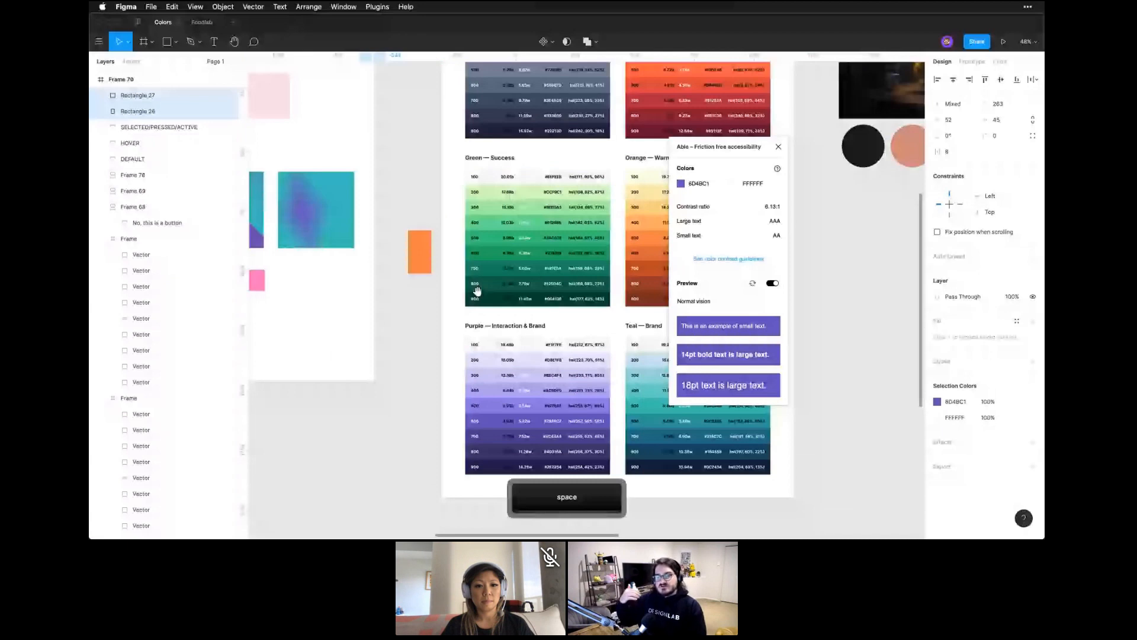
{"action": "left_click_drag", "start_coordinate": [478, 290], "coordinate": [340, 377]}
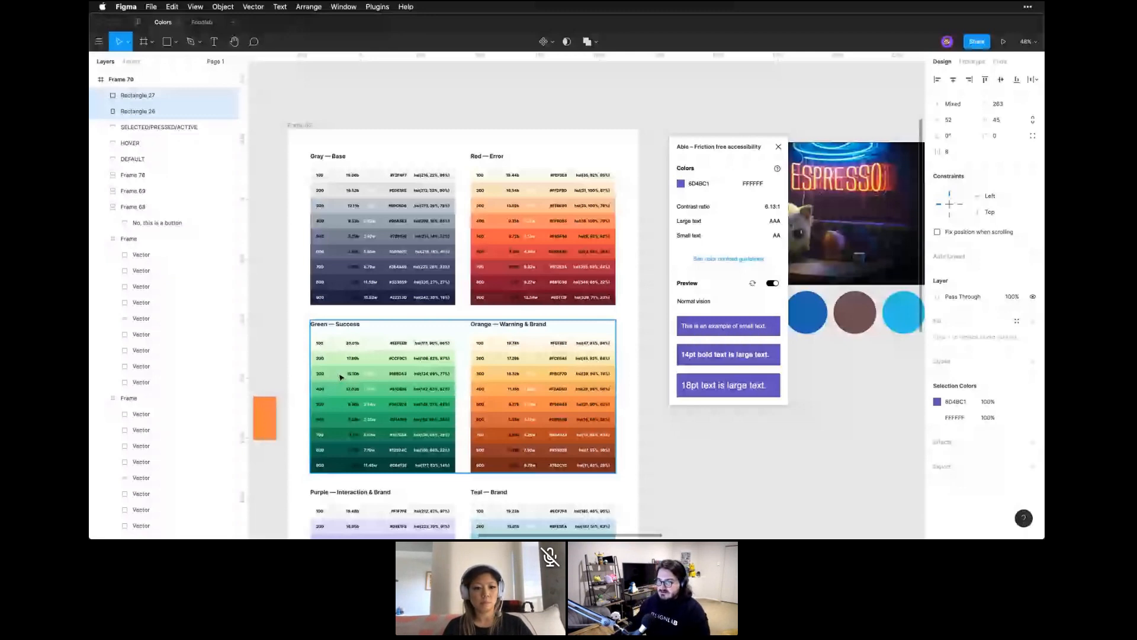
Switch to the Foodlab file, look over its button and footer components, and open the High Fidelity Pages page
{"action": "key", "text": "ctrl+Tab"}
{"action": "key", "text": "super+minus"}
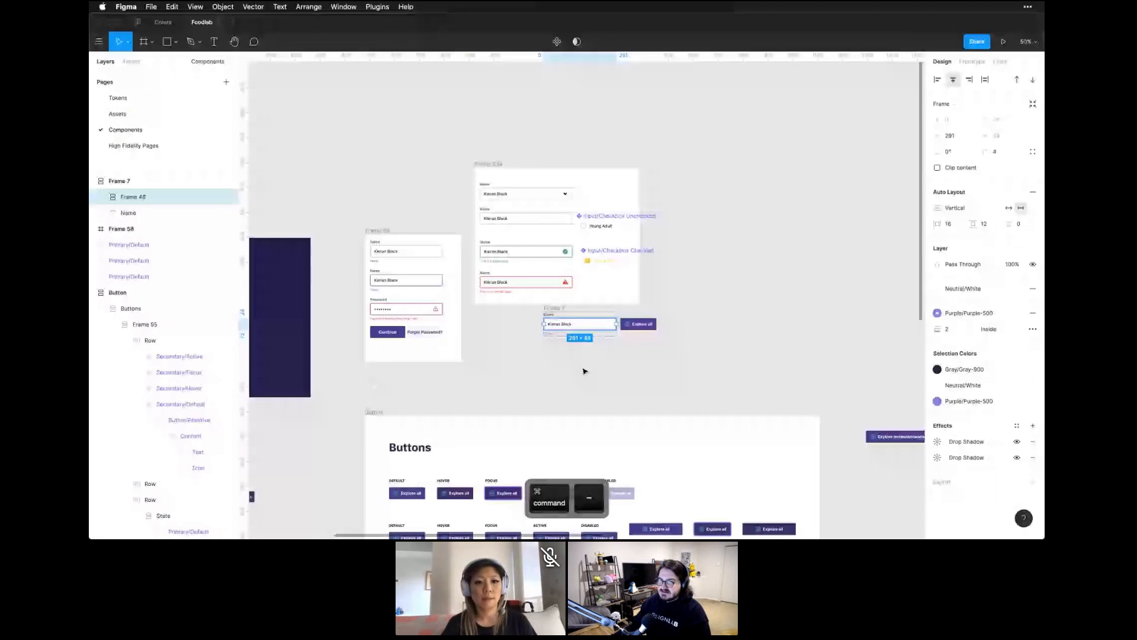
{"action": "left_click", "coordinate": [584, 371]}
{"action": "key", "text": "super+minus"}
{"action": "key", "text": "space"}
{"action": "left_click_drag", "start_coordinate": [584, 371], "coordinate": [574, 233]}
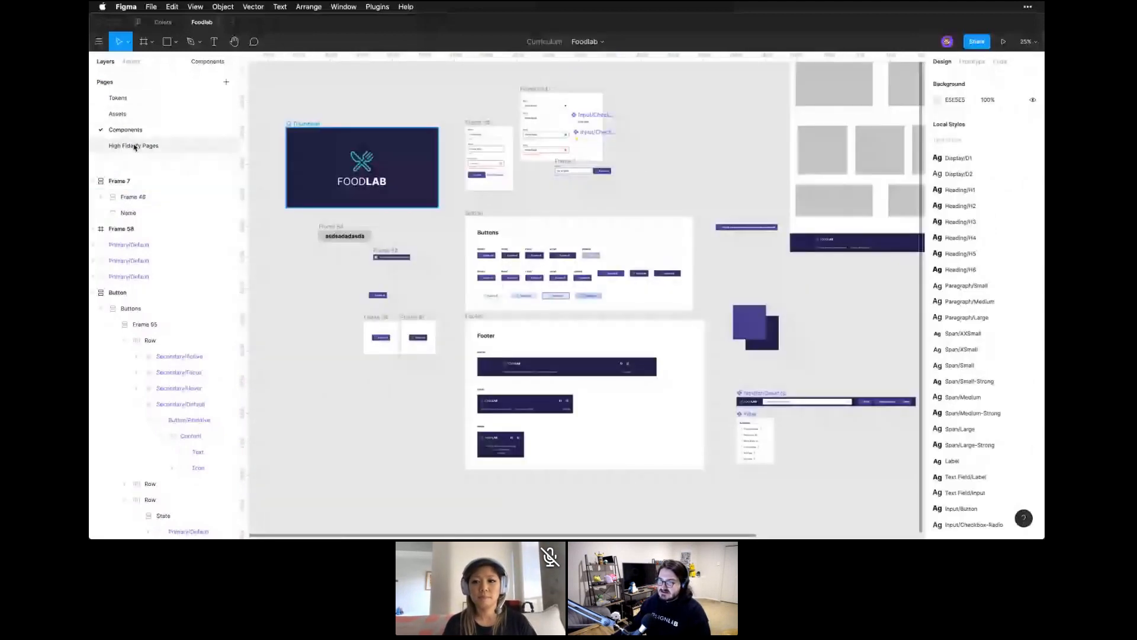
{"action": "left_click", "coordinate": [134, 147]}
Copy the Home-Desktop frame and paste a duplicate of it on the High Fidelity Pages page
{"action": "key", "text": "z"}
{"action": "left_click_drag", "start_coordinate": [361, 182], "coordinate": [610, 402]}
{"action": "left_click", "coordinate": [424, 198]}
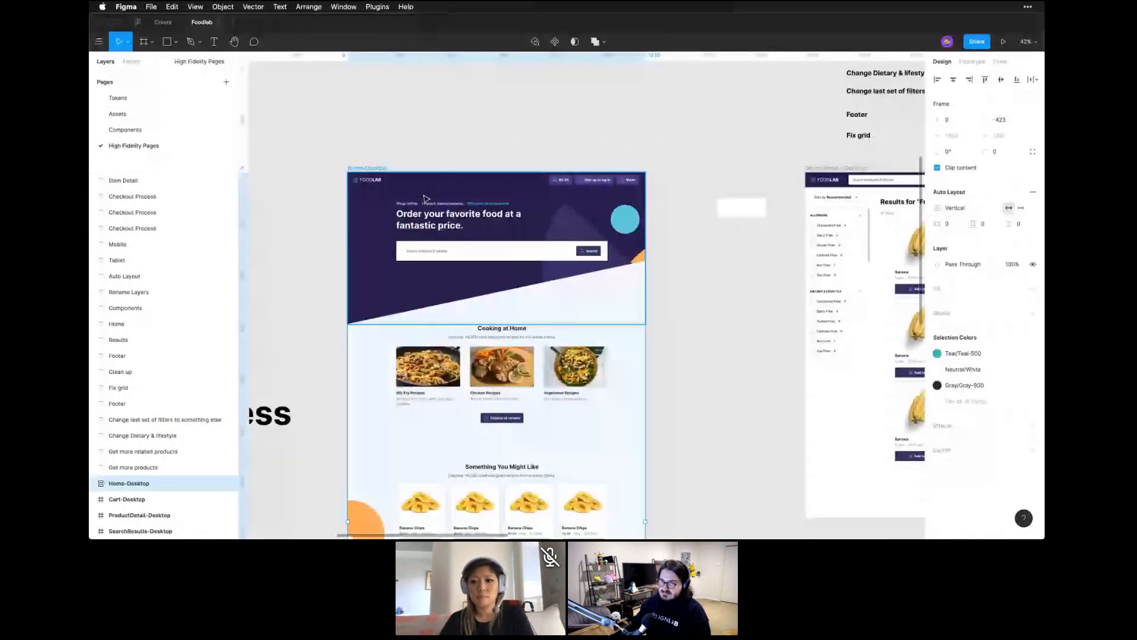
{"action": "key", "text": "super+c"}
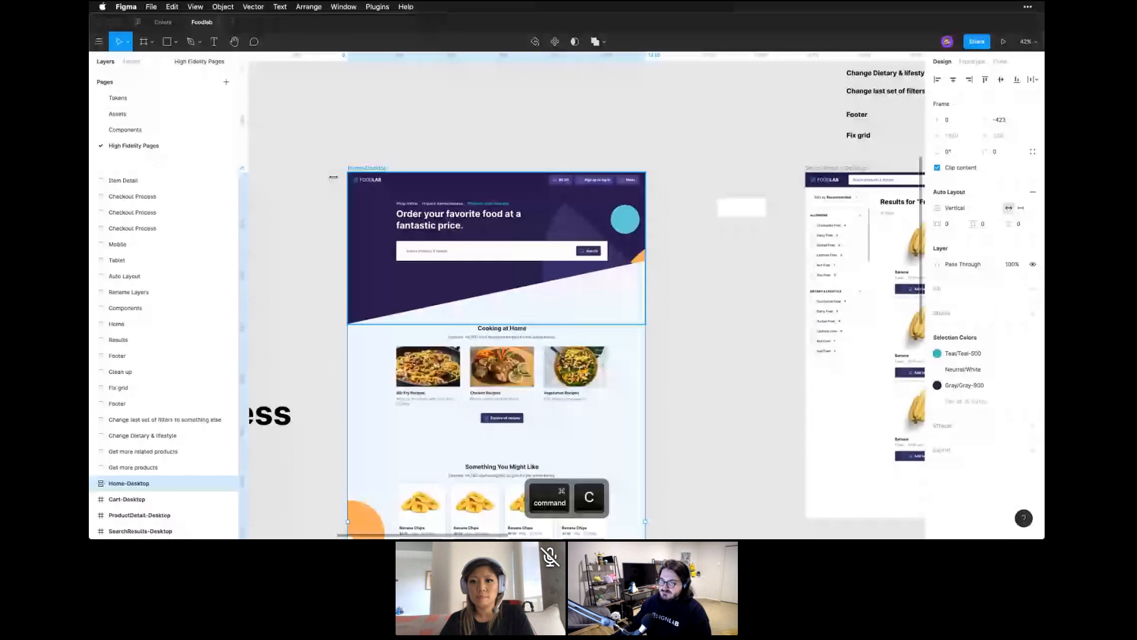
{"action": "key", "text": "super+v"}
Examine the duplicated Home-Desktop design at 100% with the interface hidden, from the header to the footer, and restore the interface
{"action": "key", "text": "z"}
{"action": "left_click_drag", "start_coordinate": [290, 115], "coordinate": [810, 389]}
{"action": "key", "text": "space"}
{"action": "left_click_drag", "start_coordinate": [735, 388], "coordinate": [682, 359]}
{"action": "key", "text": "super+0"}
{"action": "key", "text": "space"}
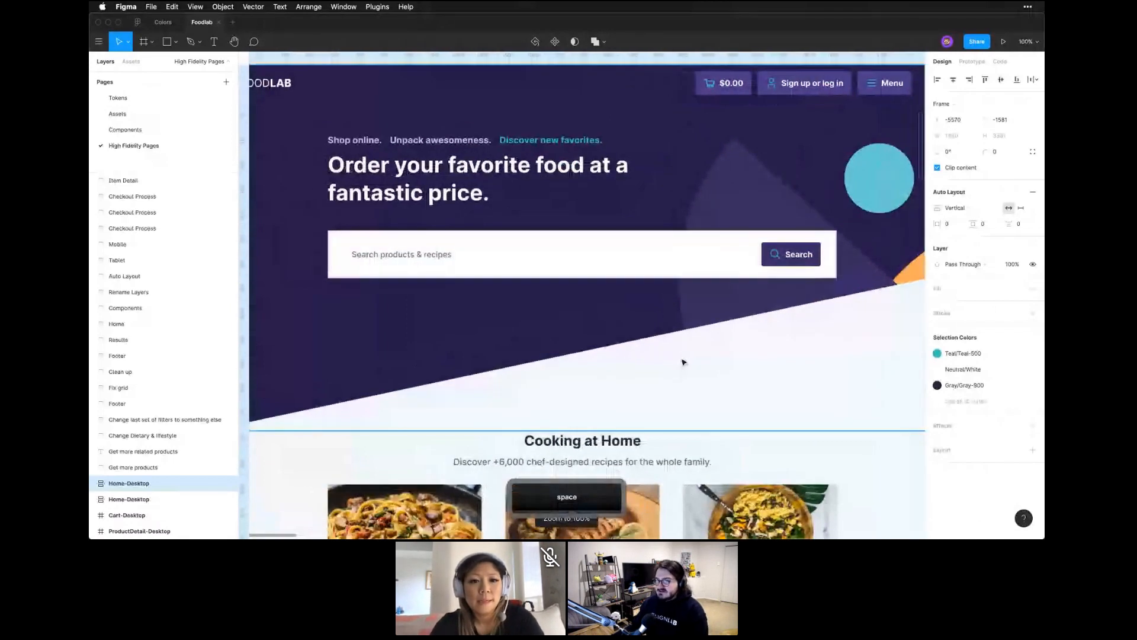
{"action": "key", "text": "super+period"}
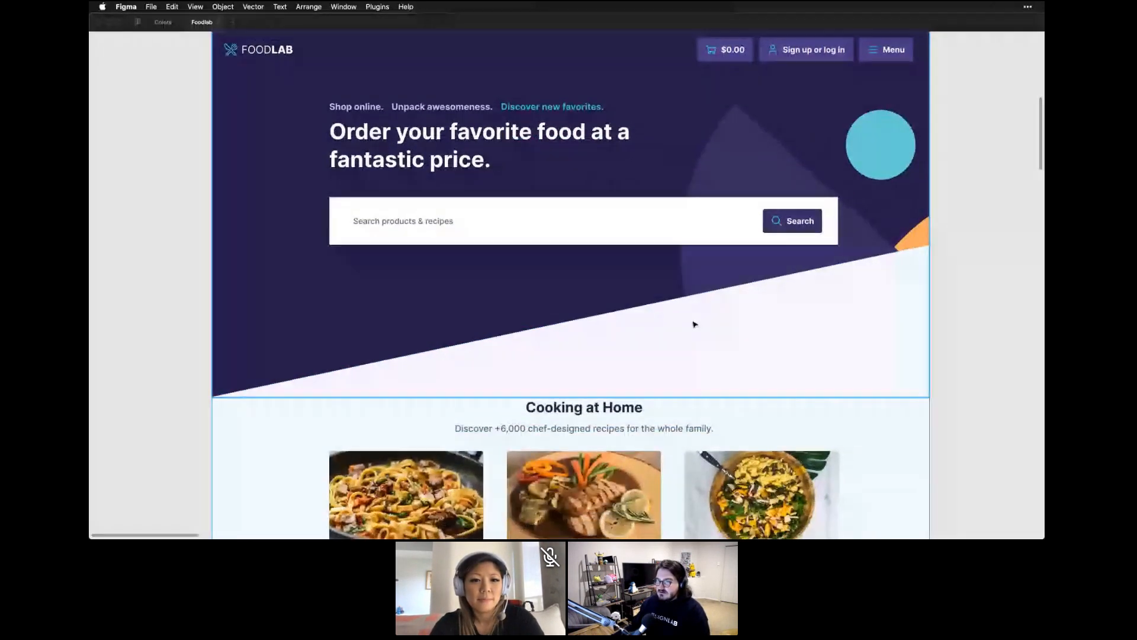
{"action": "scroll", "coordinate": [694, 324], "scroll_direction": "down", "scroll_amount": 10}
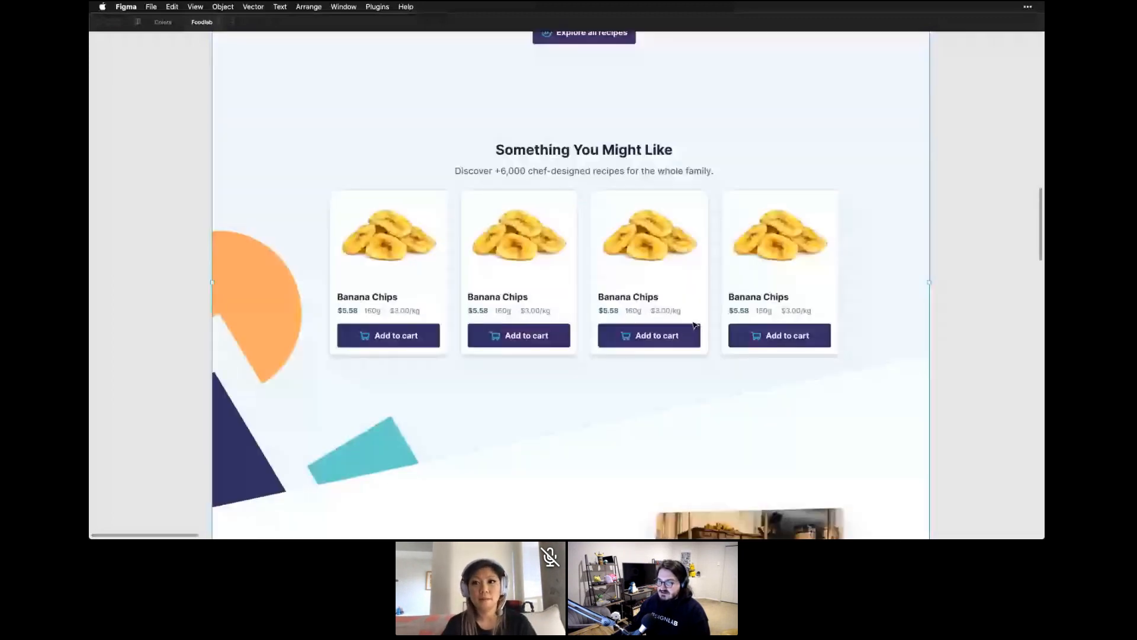
{"action": "scroll", "coordinate": [694, 324], "scroll_direction": "down", "scroll_amount": 15}
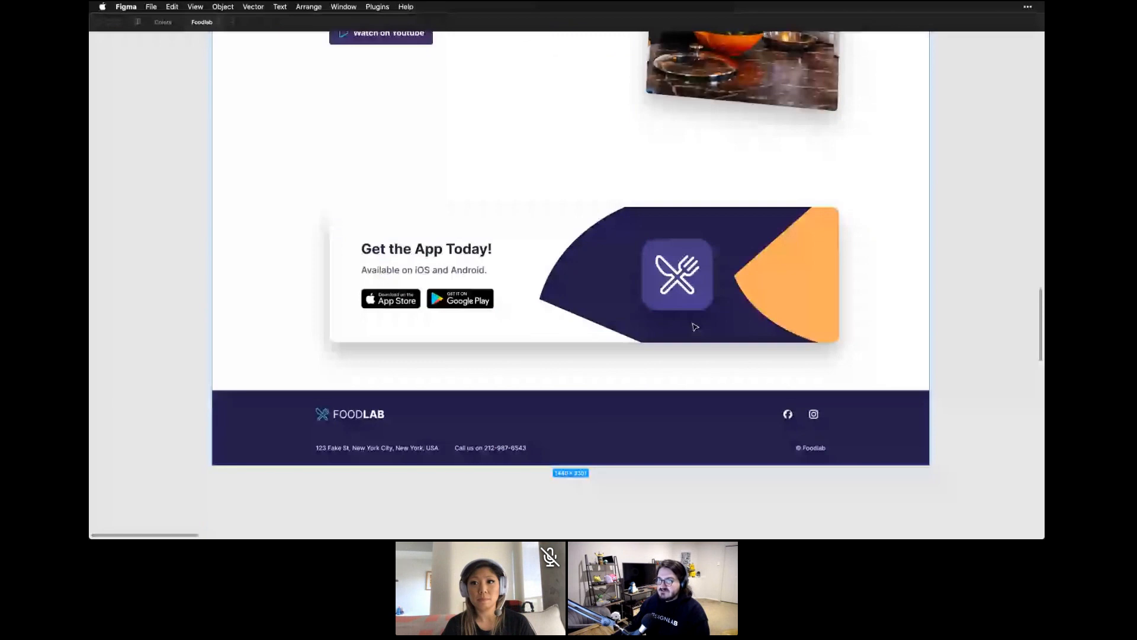
{"action": "scroll", "coordinate": [695, 325], "scroll_direction": "up", "scroll_amount": 10}
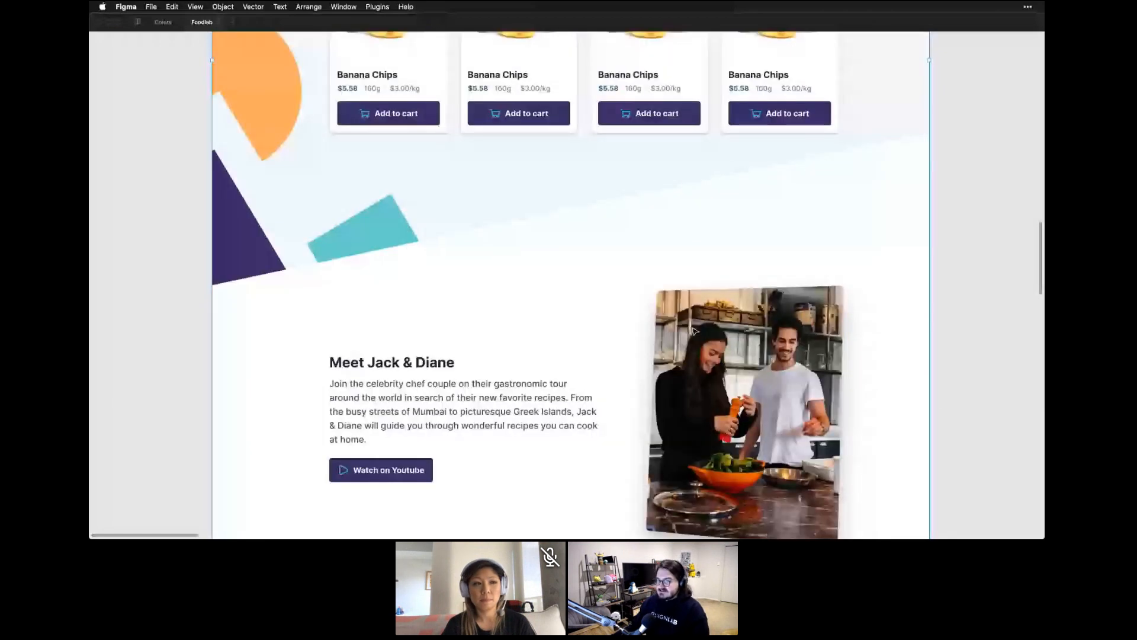
{"action": "scroll", "coordinate": [694, 331], "scroll_direction": "up", "scroll_amount": 7}
{"action": "key", "text": "super+backslash"}
Select the Background shape in the duplicated frame's Header and inspect its fill style
{"action": "key", "text": "super+minus"}
{"action": "key", "text": "space"}
{"action": "left_click_drag", "start_coordinate": [675, 249], "coordinate": [664, 340]}
{"action": "left_click", "coordinate": [408, 206], "text": "super"}
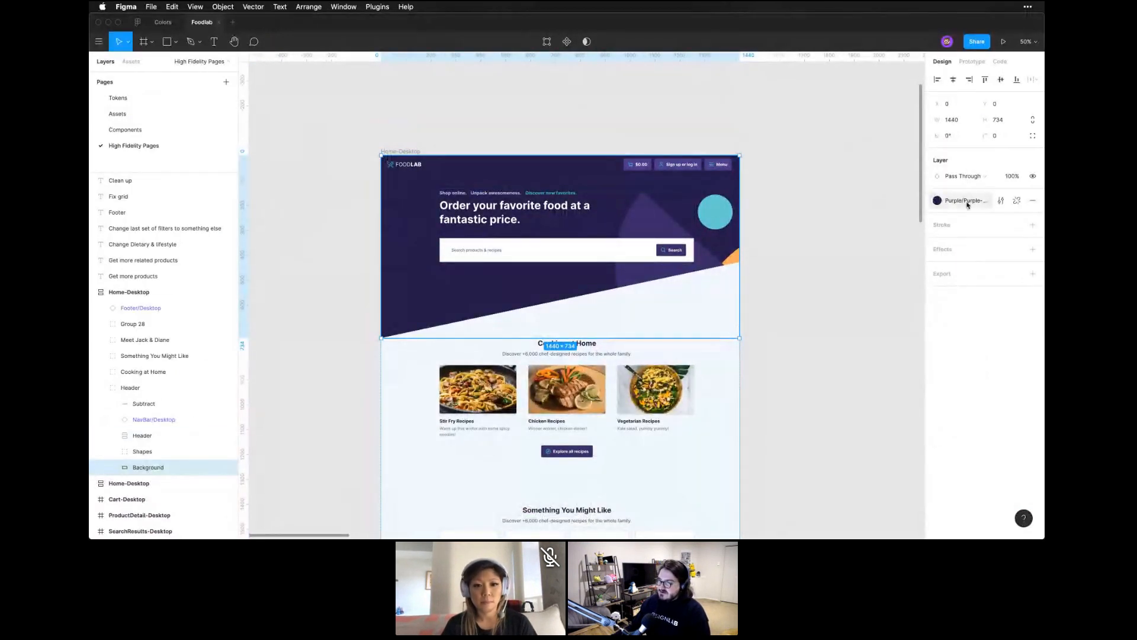
Draw a rectangle about 274 × 266 on the empty canvas beside the duplicated Home-Desktop frame's header
{"action": "left_click", "coordinate": [779, 204]}
{"action": "key", "text": "space"}
{"action": "left_click_drag", "start_coordinate": [825, 236], "coordinate": [739, 227]}
{"action": "key", "text": "r"}
{"action": "left_click_drag", "start_coordinate": [700, 162], "coordinate": [768, 229]}
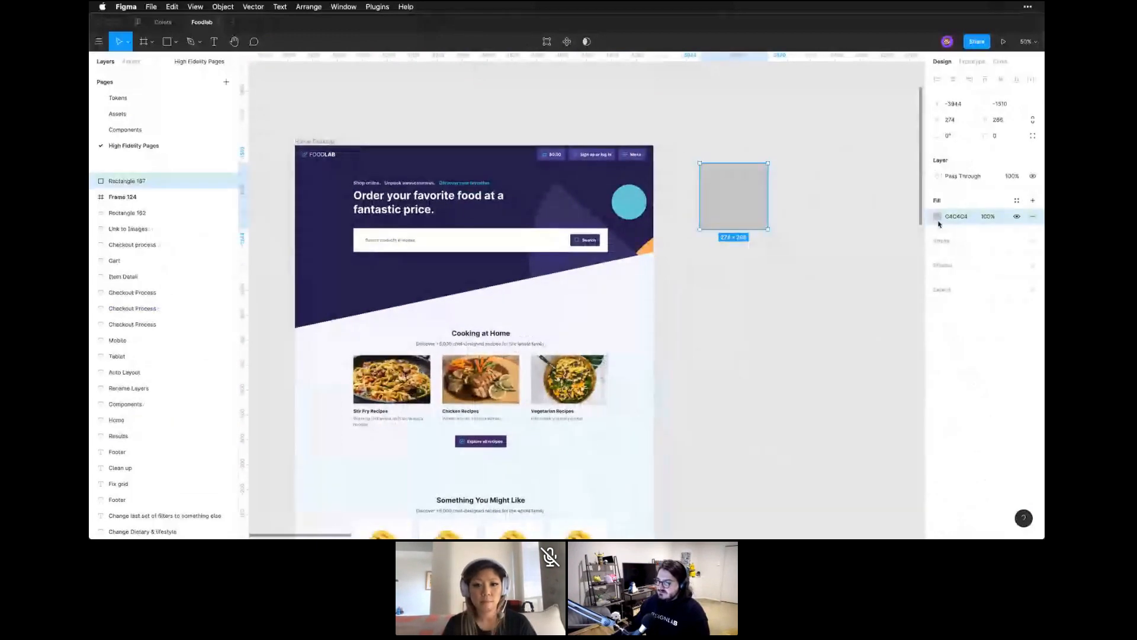
Apply the Purple/Purple-500 color style to the rectangle's fill
{"action": "left_click", "coordinate": [937, 216]}
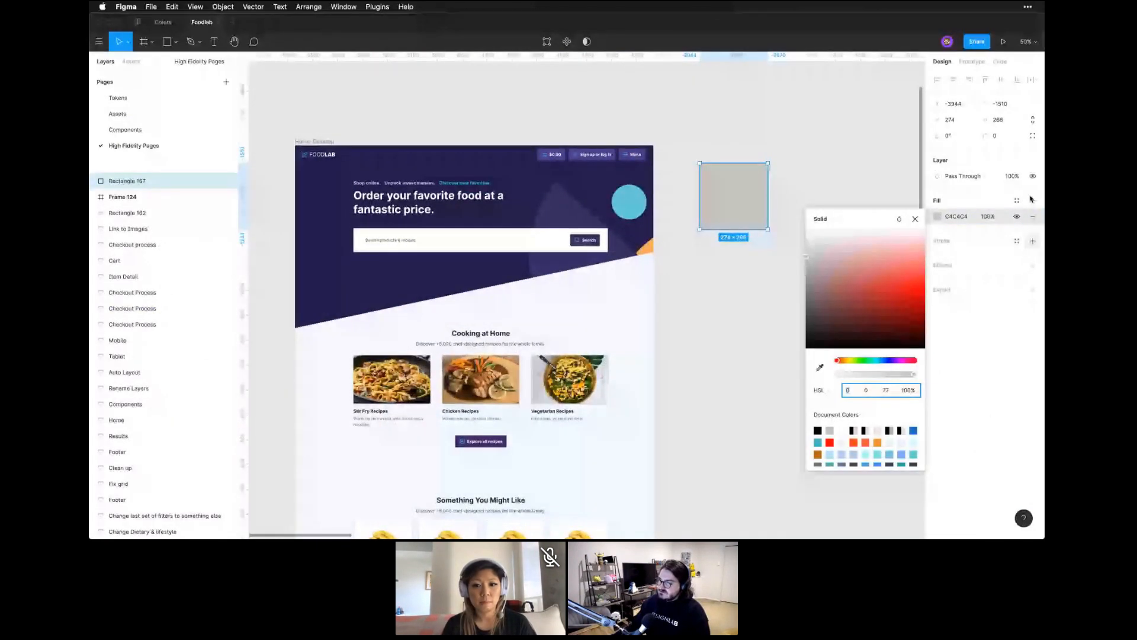
{"action": "left_click", "coordinate": [1016, 200]}
{"action": "scroll", "coordinate": [972, 367], "scroll_direction": "down", "scroll_amount": 5}
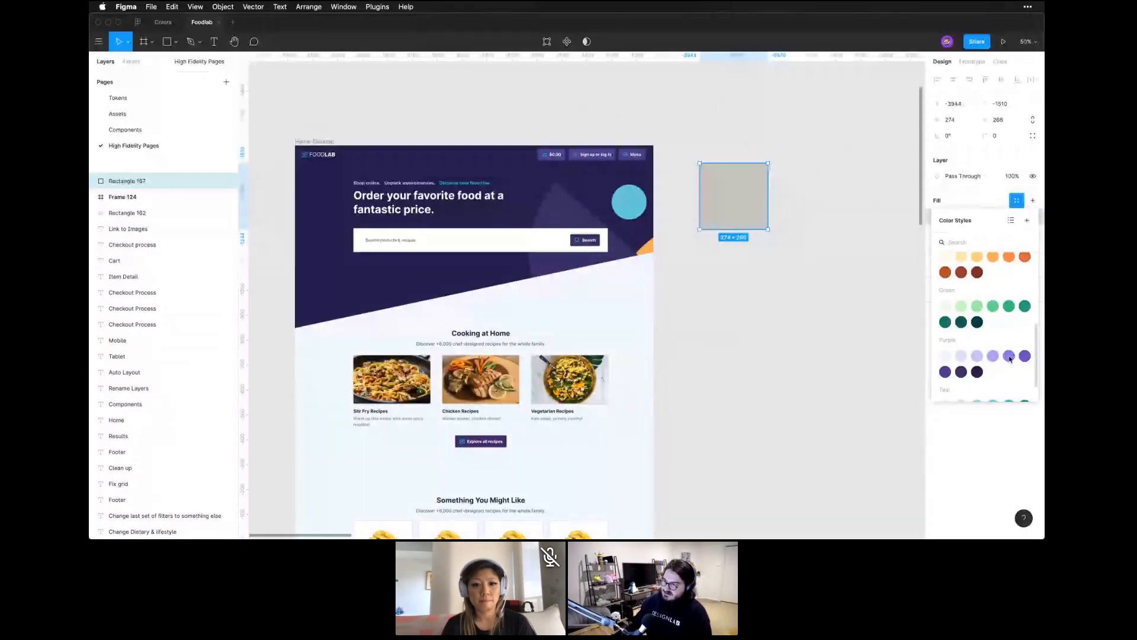
{"action": "left_click", "coordinate": [1014, 355]}
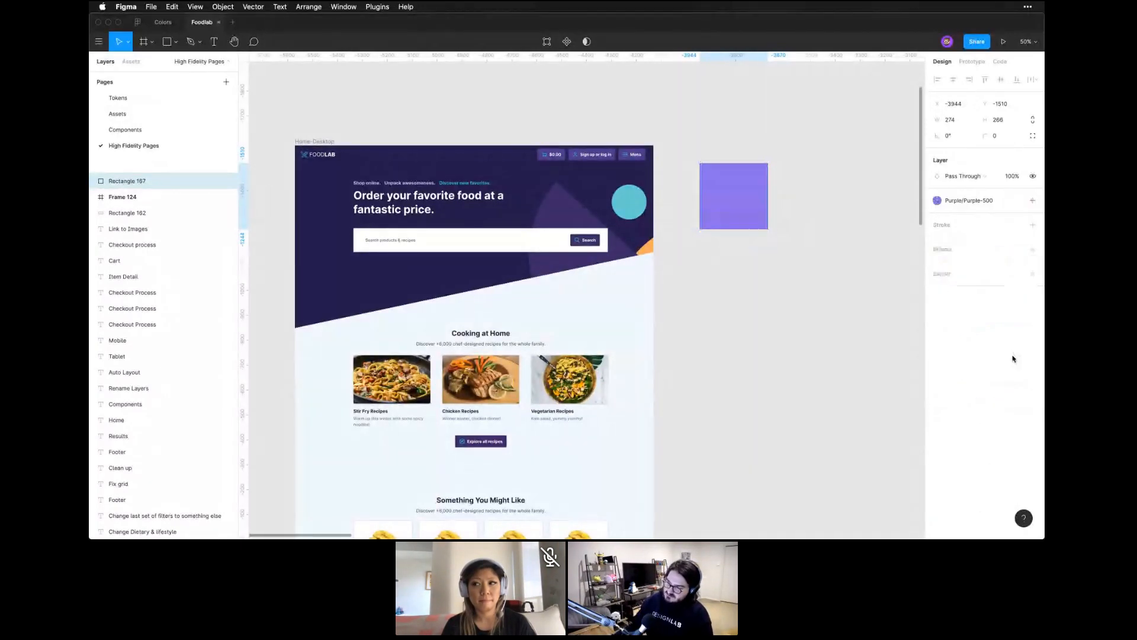
Duplicate the purple swatch beside the original and apply the next darker Purple style to the copy
{"action": "left_click_drag", "start_coordinate": [755, 200], "coordinate": [836, 200]}
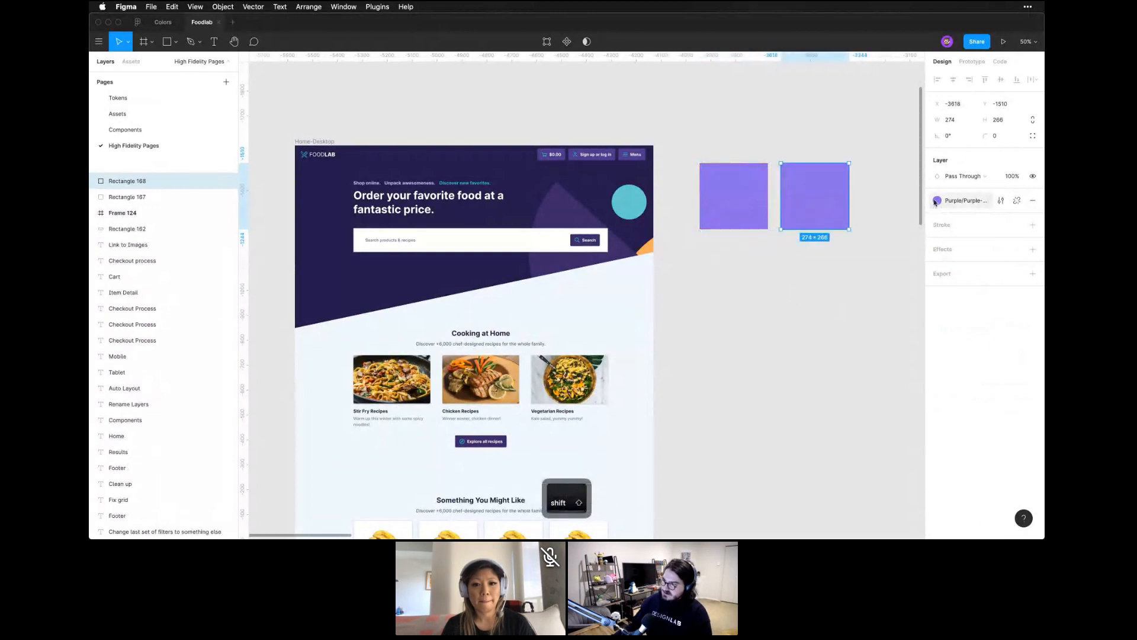
{"action": "left_click", "coordinate": [937, 200]}
{"action": "left_click", "coordinate": [1025, 327]}
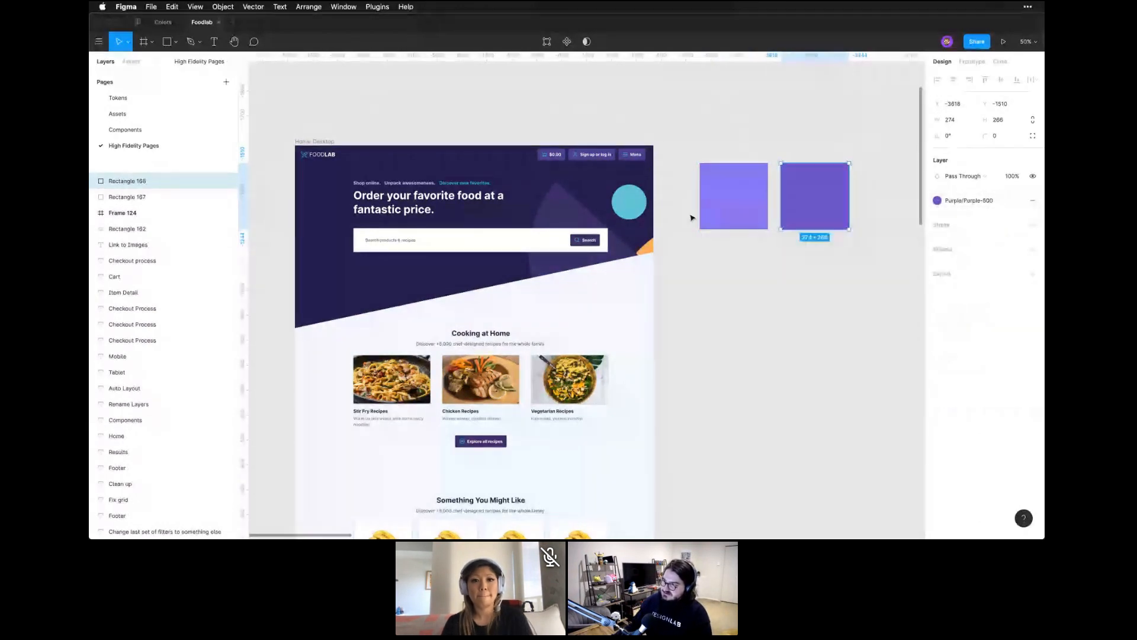
Add two more copies below to form a 2 × 2 swatch grid, filled with Purple-700 and the next darker Purple style
{"action": "left_click_drag", "start_coordinate": [809, 206], "coordinate": [860, 276]}
{"action": "left_click", "coordinate": [937, 200]}
{"action": "left_click", "coordinate": [945, 342]}
{"action": "left_click", "coordinate": [937, 201]}
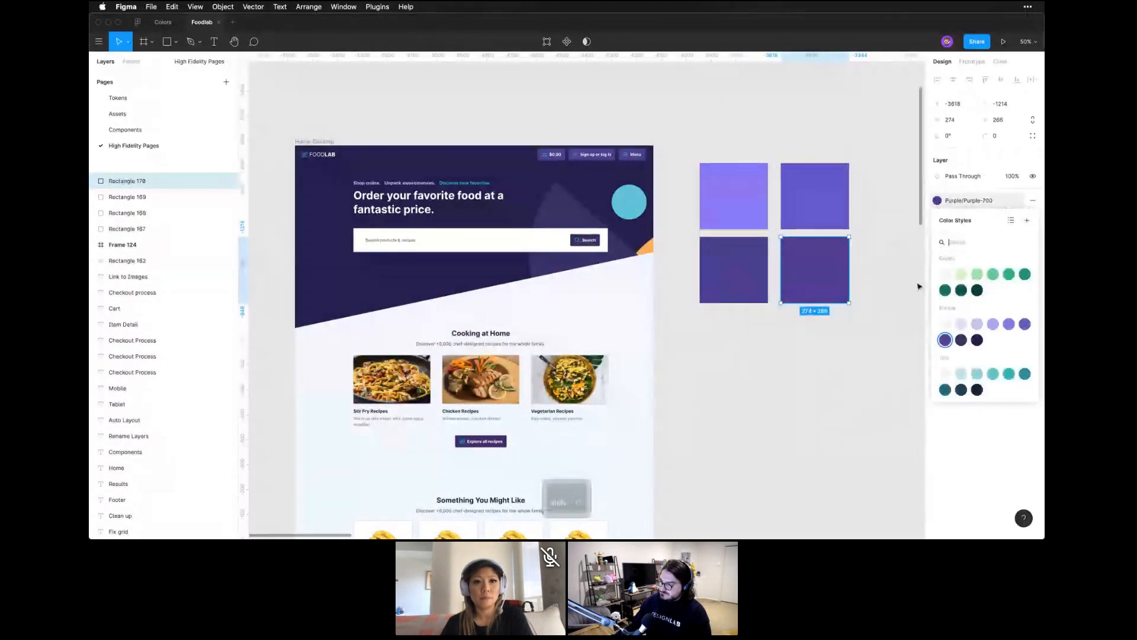
{"action": "left_click", "coordinate": [961, 339]}
{"action": "left_click", "coordinate": [792, 386]}
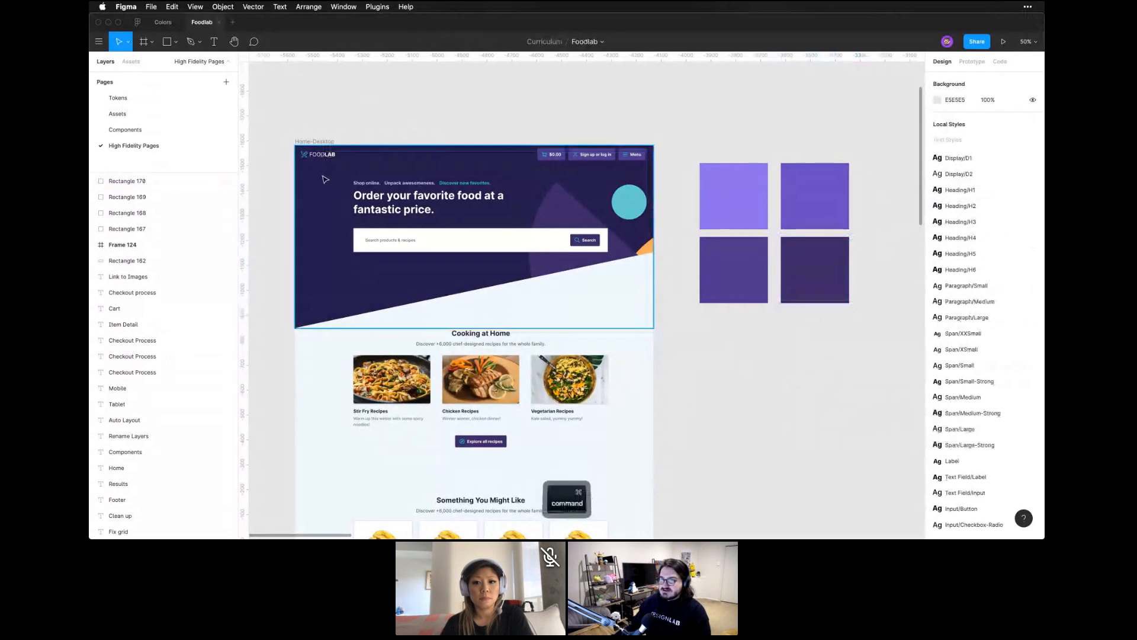
Change the duplicated header's Background fill to a radial gradient running from its upper-right corner to its lower-left corner
{"action": "left_click", "coordinate": [324, 180], "text": "super"}
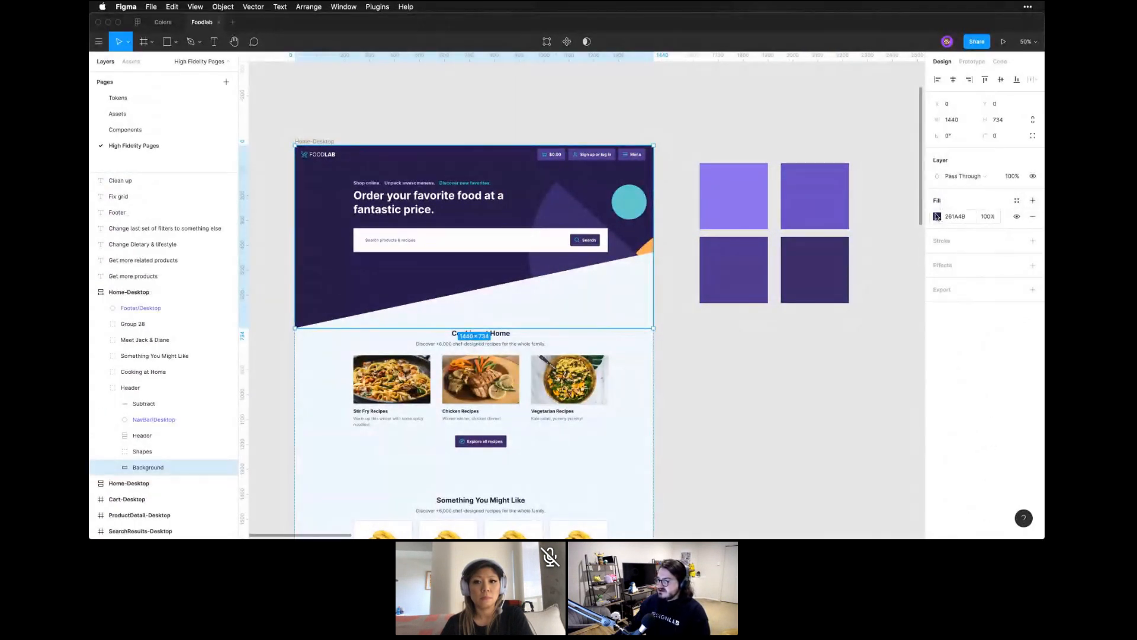
{"action": "left_click", "coordinate": [936, 217]}
{"action": "left_click", "coordinate": [826, 218]}
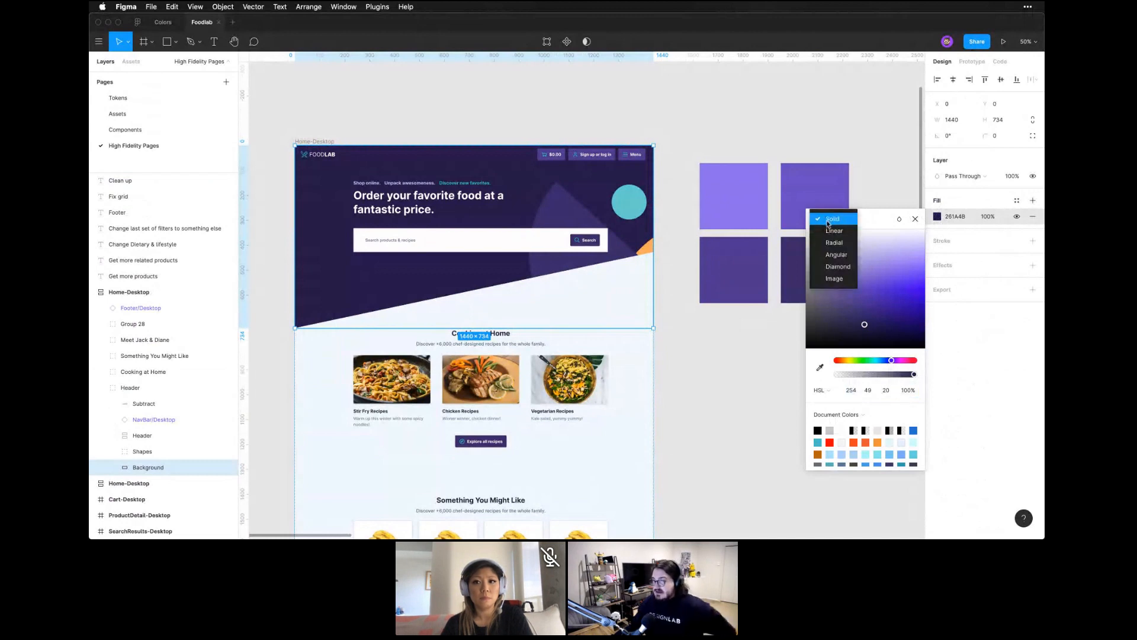
{"action": "left_click", "coordinate": [833, 242]}
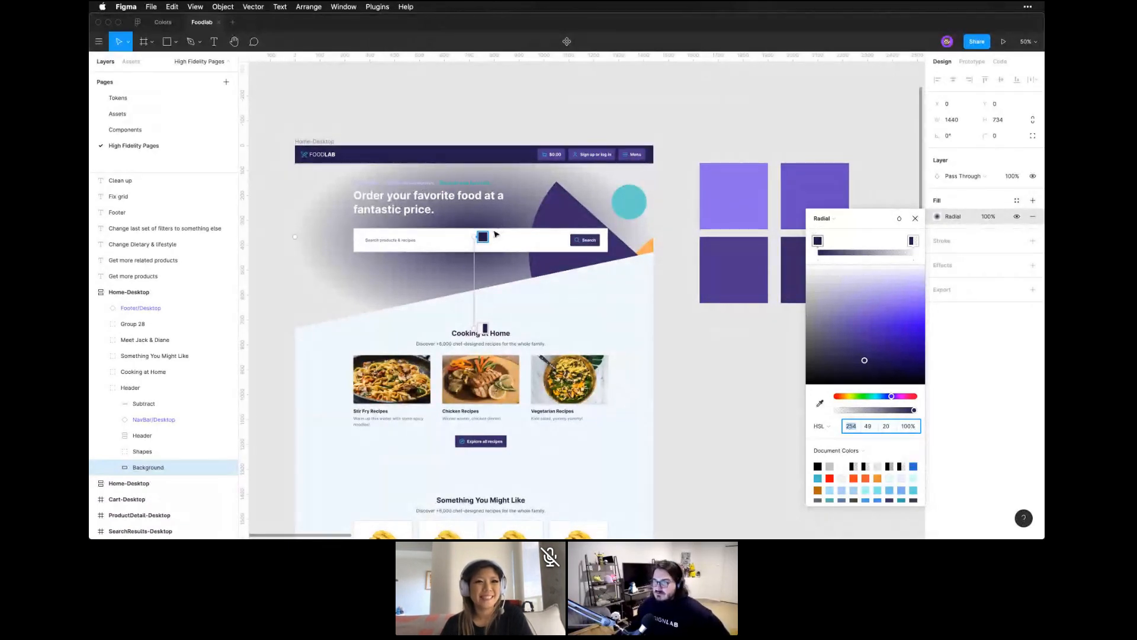
{"action": "left_click_drag", "start_coordinate": [477, 236], "coordinate": [653, 145]}
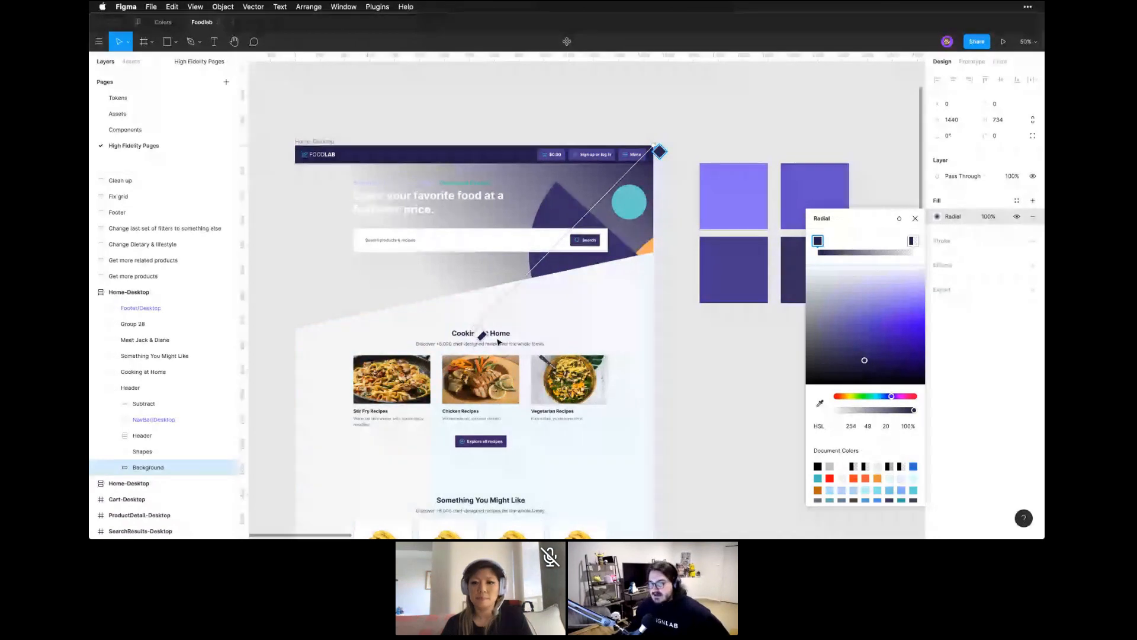
{"action": "left_click_drag", "start_coordinate": [472, 326], "coordinate": [295, 327]}
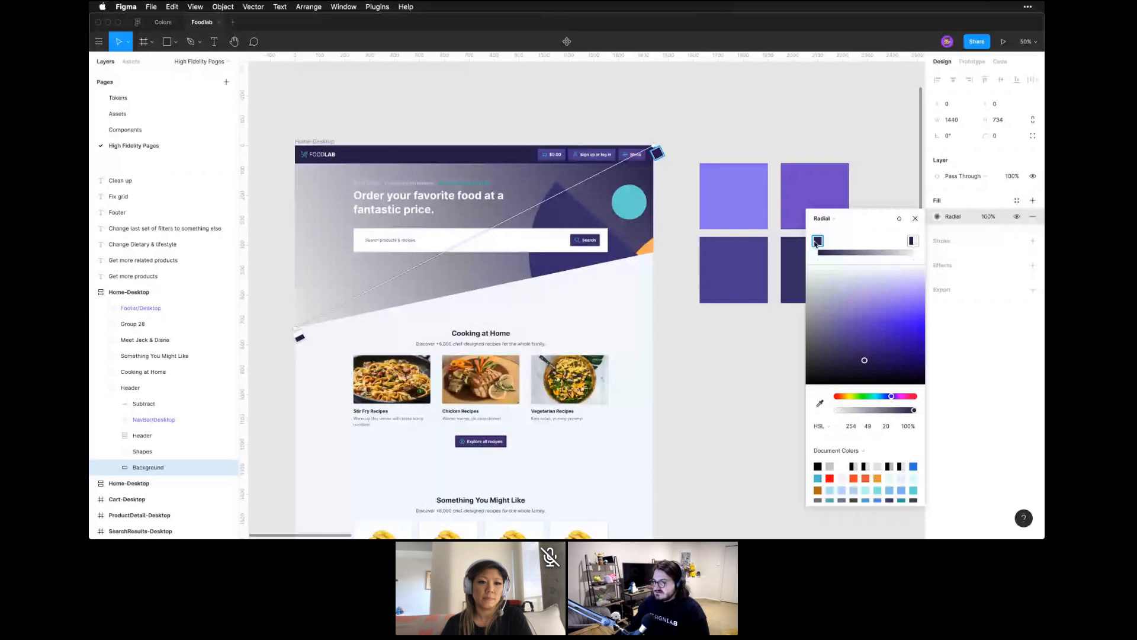
Color the gradient stops with the two darkest purple swatches, Purple-700 at the start and the darkest at the end
{"action": "left_click", "coordinate": [913, 241]}
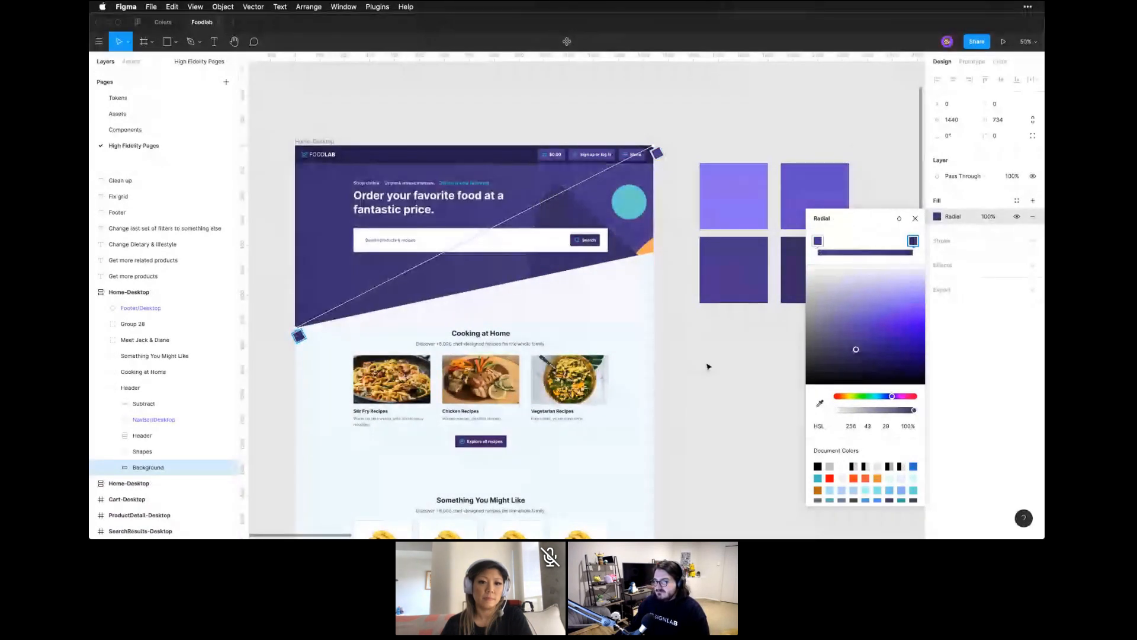
{"action": "key", "text": "Escape"}
{"action": "key", "text": "Escape"}
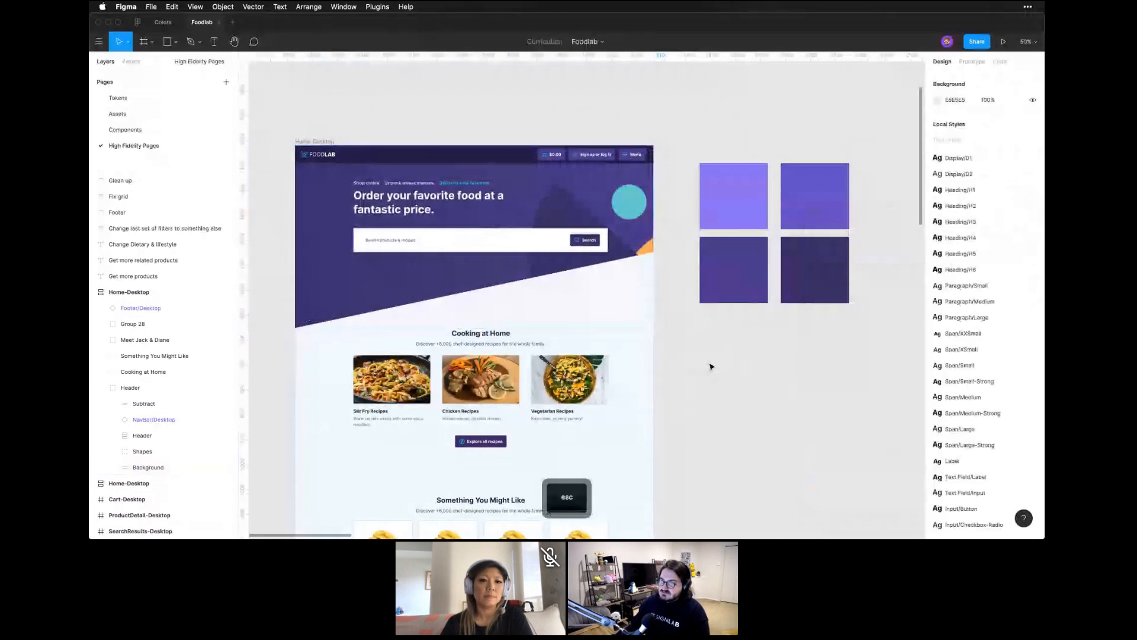
{"action": "left_click_drag", "start_coordinate": [711, 367], "coordinate": [745, 370]}
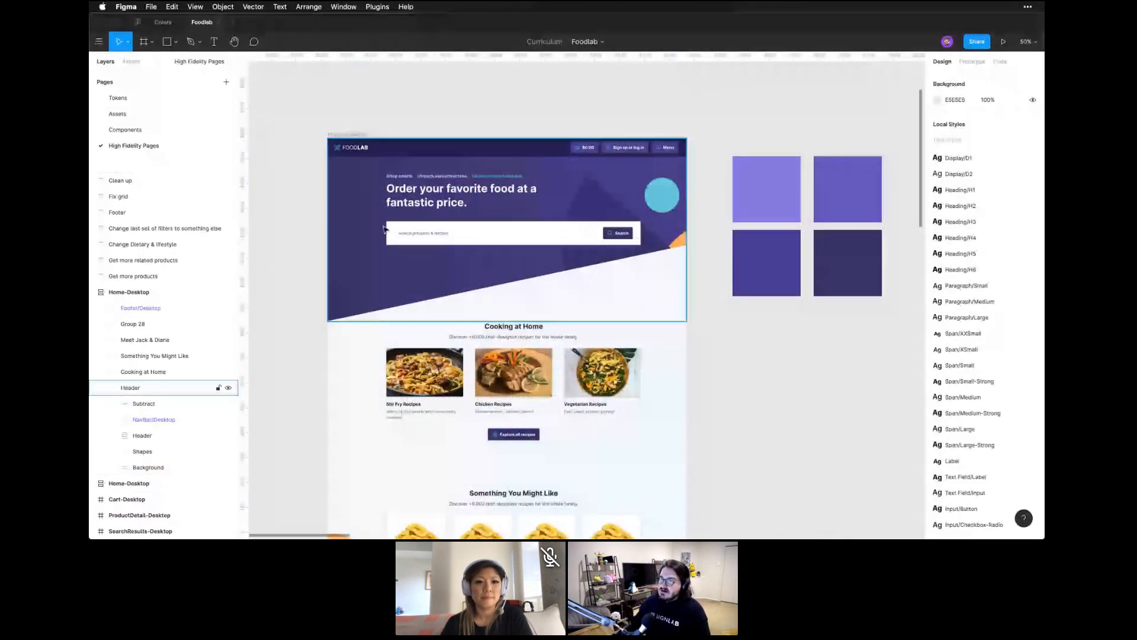
Try the lightest purple swatch, the circle's teal and the corner shape's orange as the header gradient's start color
{"action": "double_click", "coordinate": [424, 262]}
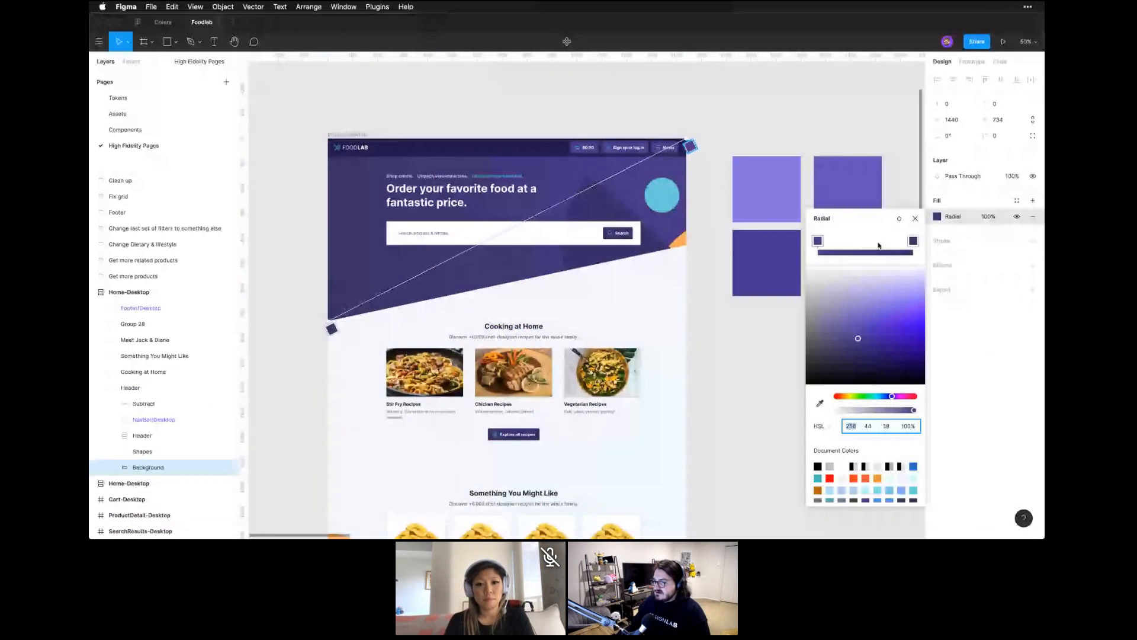
{"action": "left_click", "coordinate": [913, 241]}
{"action": "left_click_drag", "start_coordinate": [895, 232], "coordinate": [882, 314]}
{"action": "key", "text": "ctrl+c"}
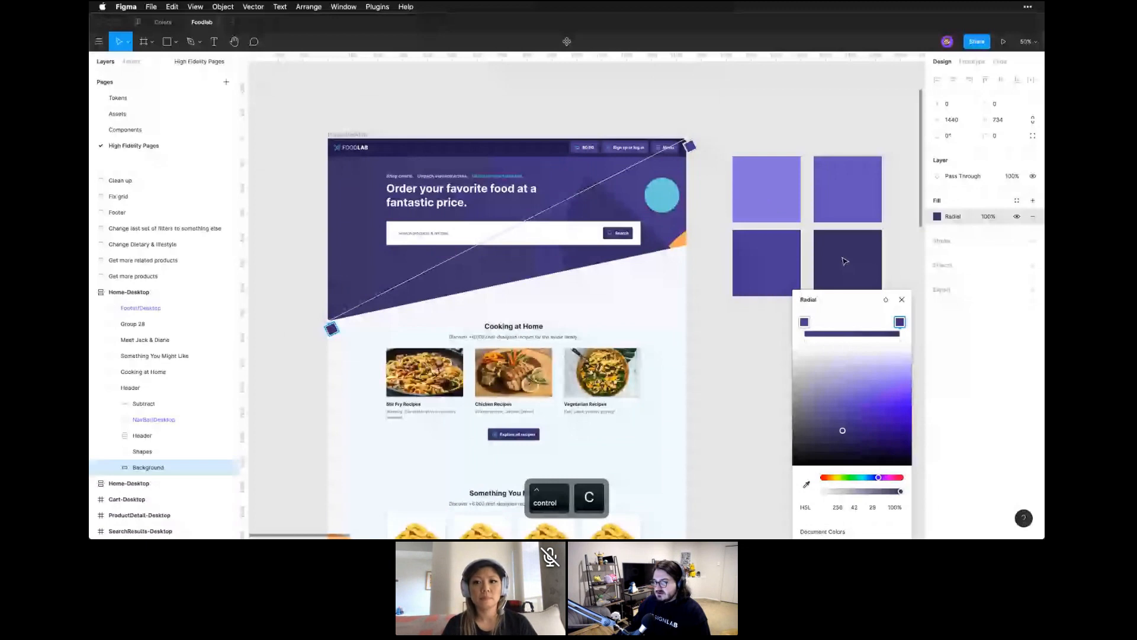
{"action": "left_click", "coordinate": [772, 196]}
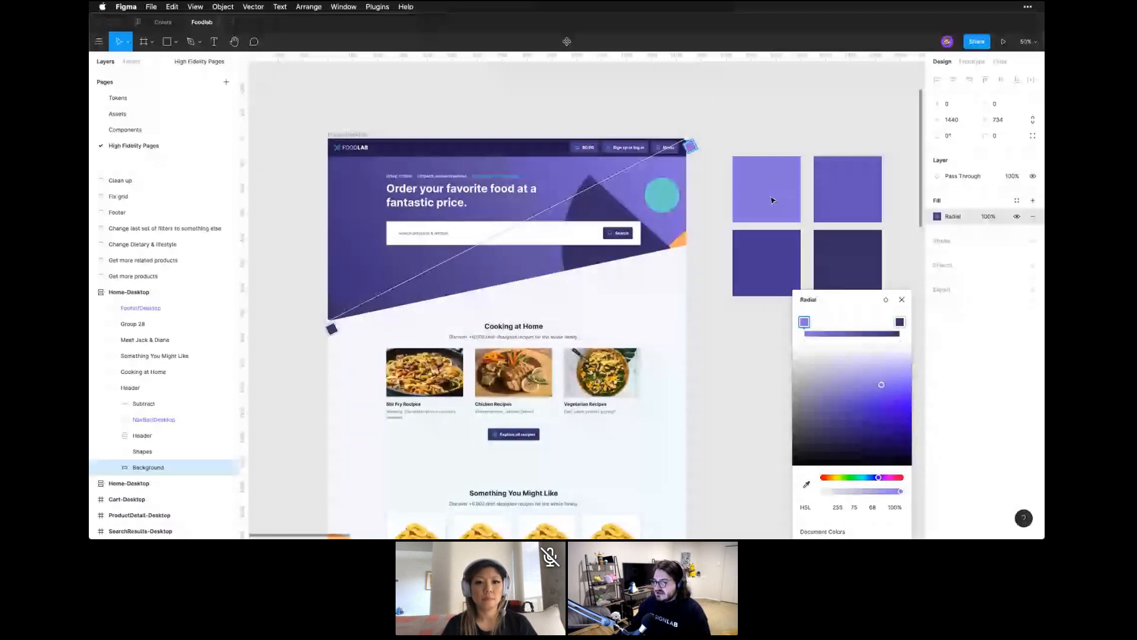
{"action": "key", "text": "ctrl+c"}
{"action": "left_click", "coordinate": [662, 196]}
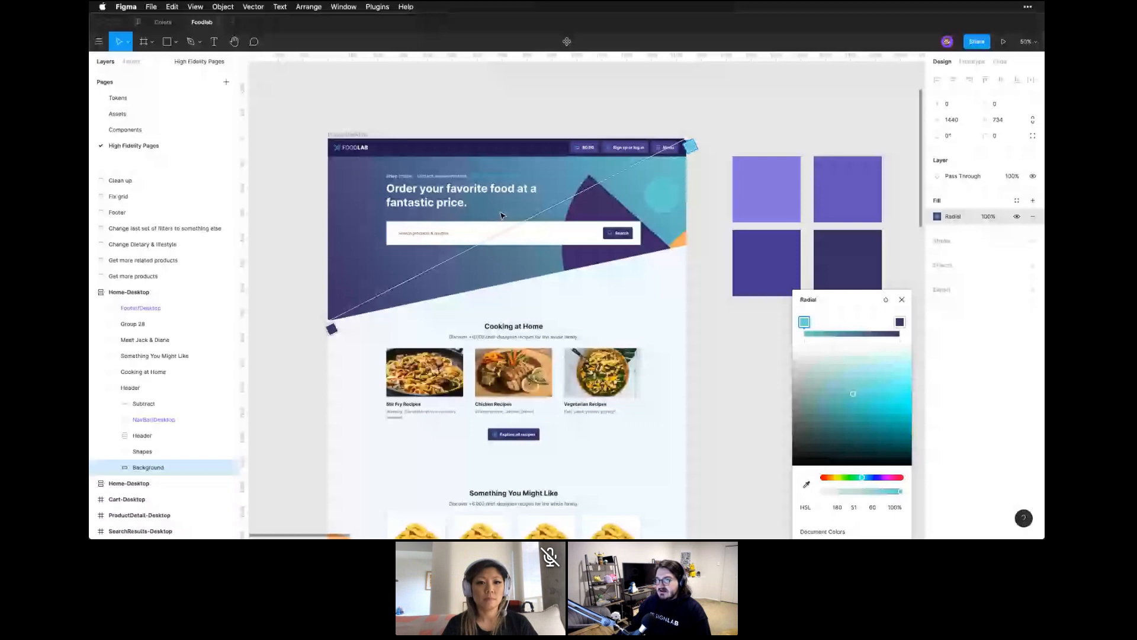
{"action": "key", "text": "i"}
{"action": "left_click", "coordinate": [684, 244]}
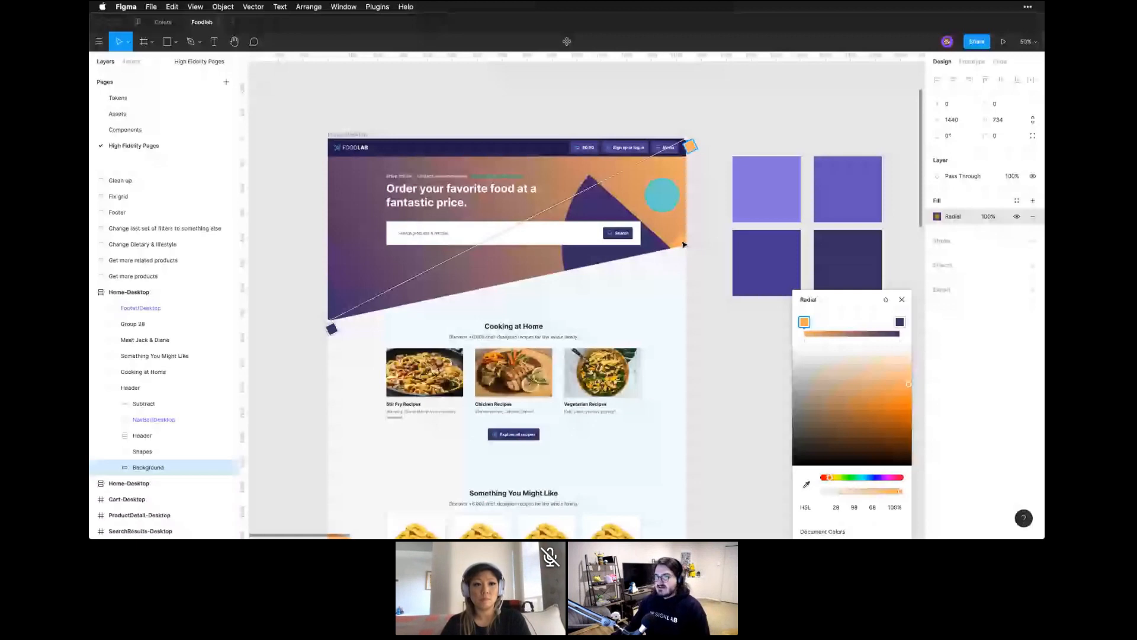
Set the header gradient's start color to the second-lightest purple swatch, HSL 257, 49, 53
{"action": "key", "text": "ctrl+c"}
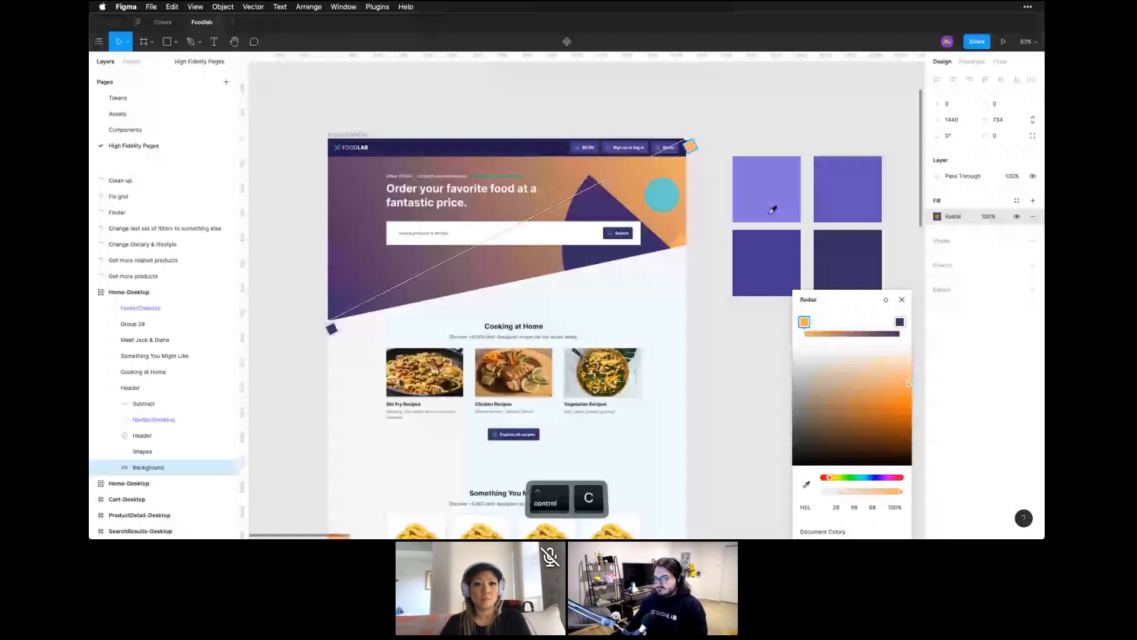
{"action": "left_click", "coordinate": [773, 209]}
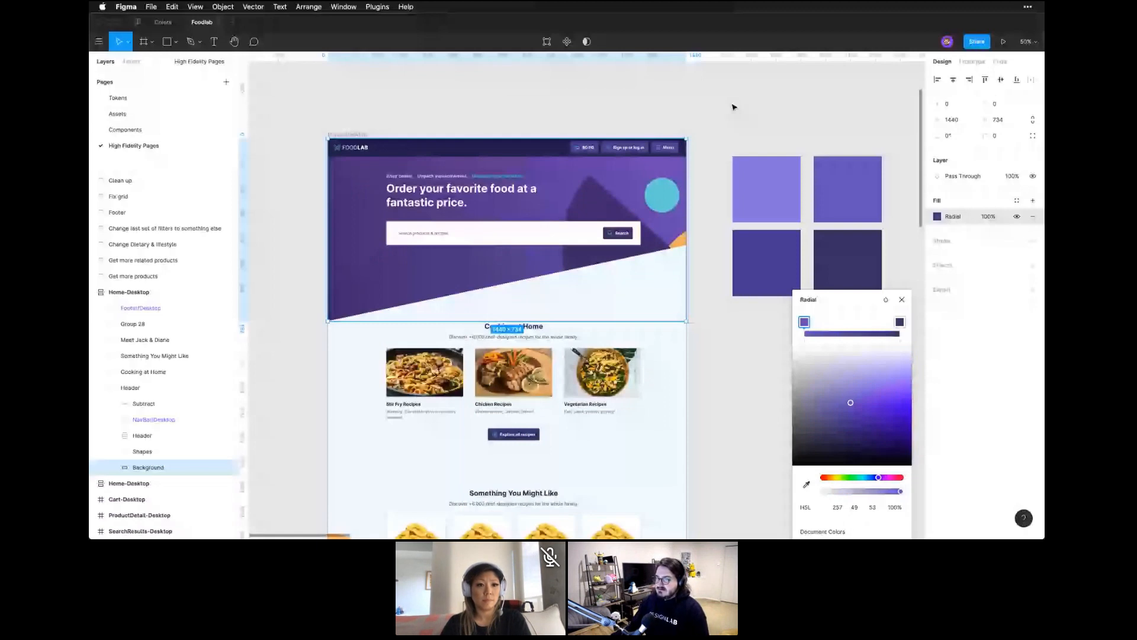
{"action": "left_click", "coordinate": [734, 107]}
Move the Home-Desktop frame with the solid header directly to the left of the gradient version
{"action": "key", "text": "super+minus"}
{"action": "left_click_drag", "start_coordinate": [858, 237], "coordinate": [652, 204]}
{"action": "left_click_drag", "start_coordinate": [754, 290], "coordinate": [685, 183]}
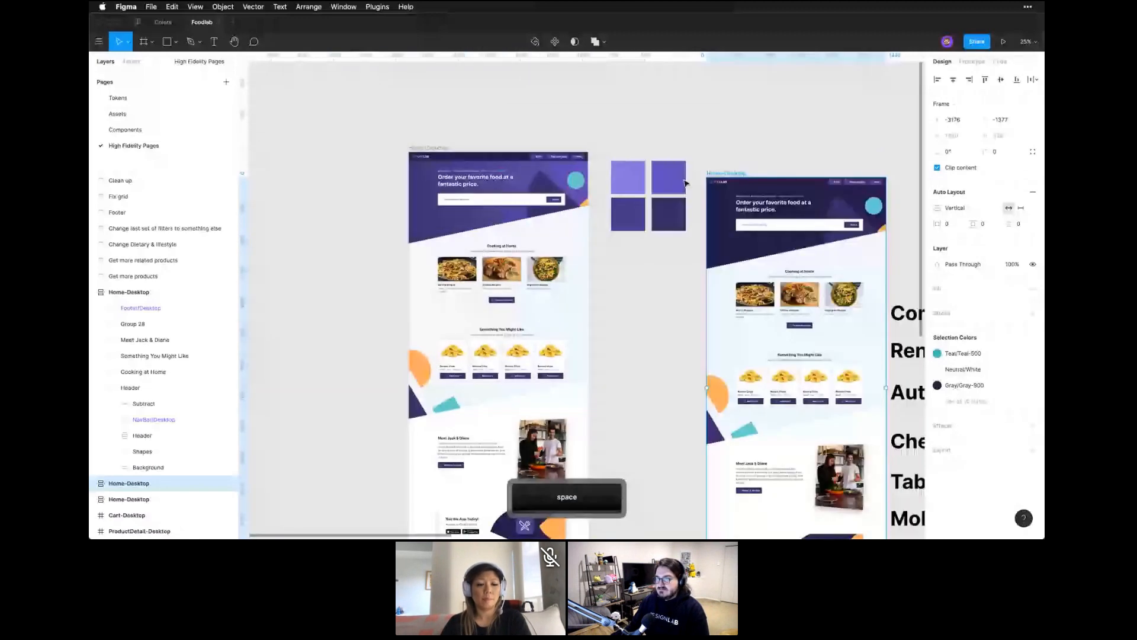
{"action": "left_click_drag", "start_coordinate": [803, 183], "coordinate": [506, 159]}
{"action": "left_click", "coordinate": [497, 112]}
{"action": "scroll", "coordinate": [497, 112], "scroll_direction": "right", "scroll_amount": 1}
Compare the solid and gradient headers side by side at 100% with the interface hidden, and restore the interface
{"action": "key", "text": "z"}
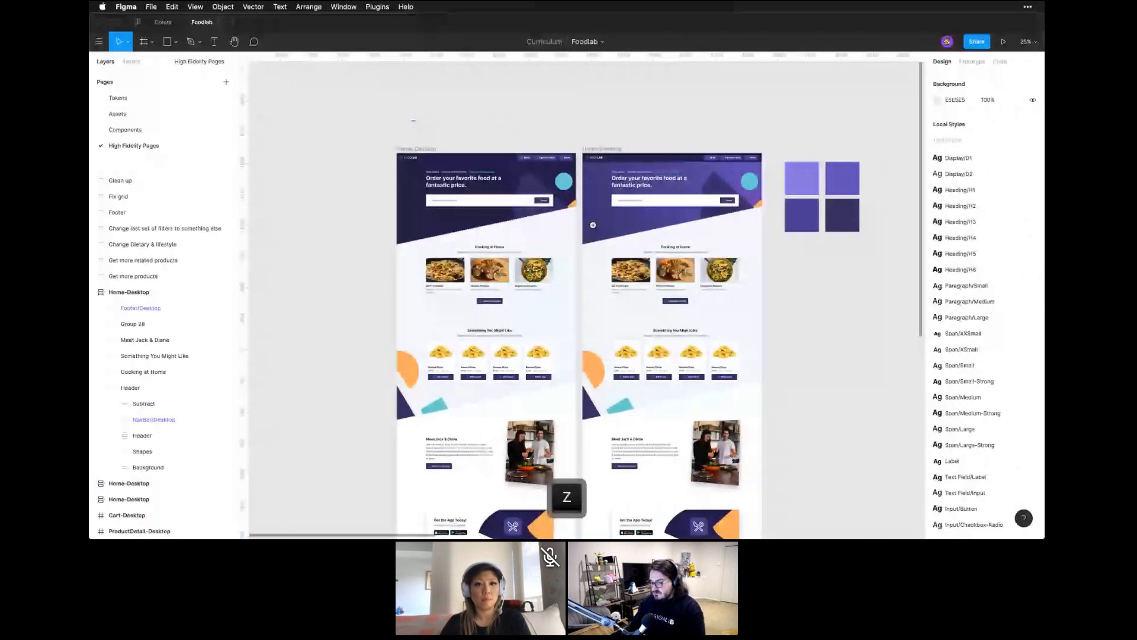
{"action": "left_click_drag", "start_coordinate": [412, 121], "coordinate": [753, 408]}
{"action": "key", "text": "super+9"}
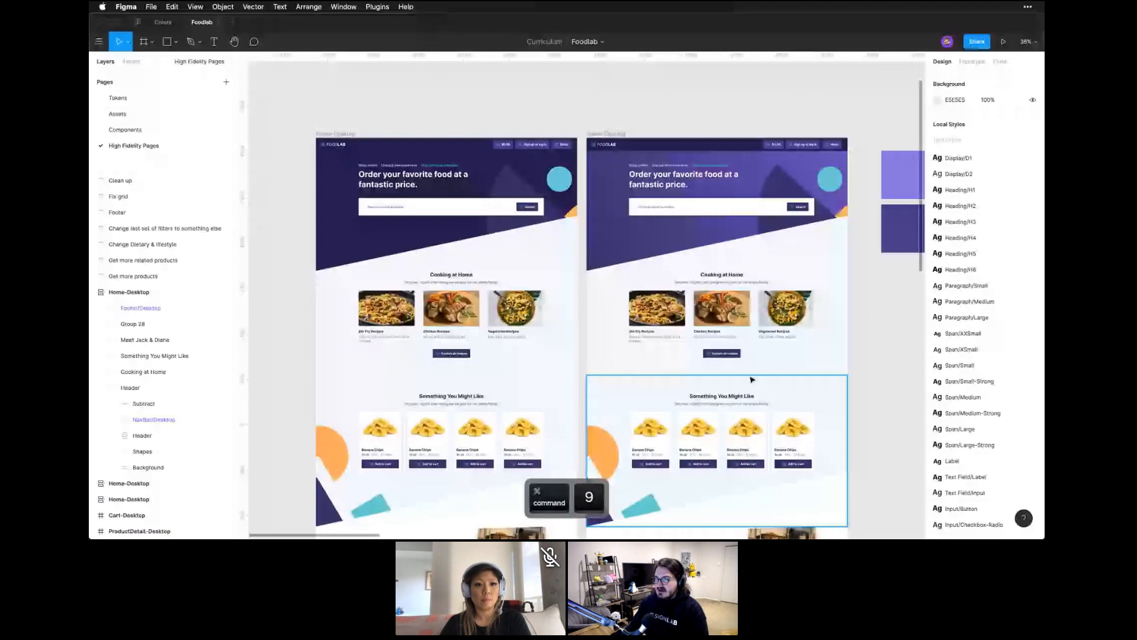
{"action": "key", "text": "super+0"}
{"action": "key", "text": "super+backslash"}
{"action": "left_click_drag", "start_coordinate": [844, 86], "coordinate": [484, 270]}
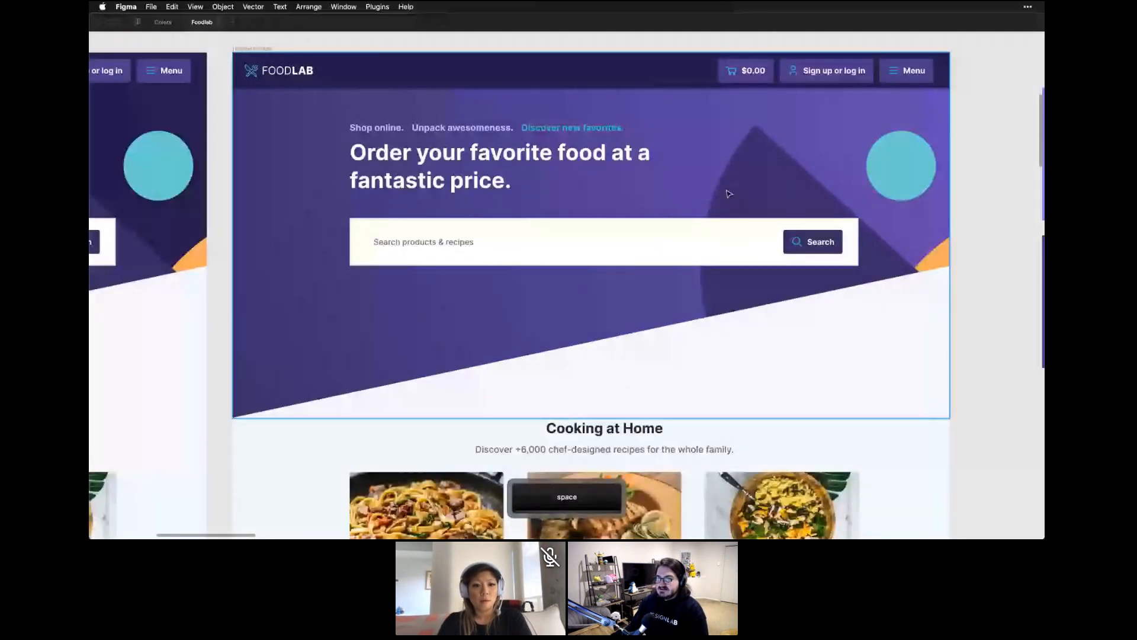
{"action": "left_click_drag", "start_coordinate": [807, 300], "coordinate": [379, 278]}
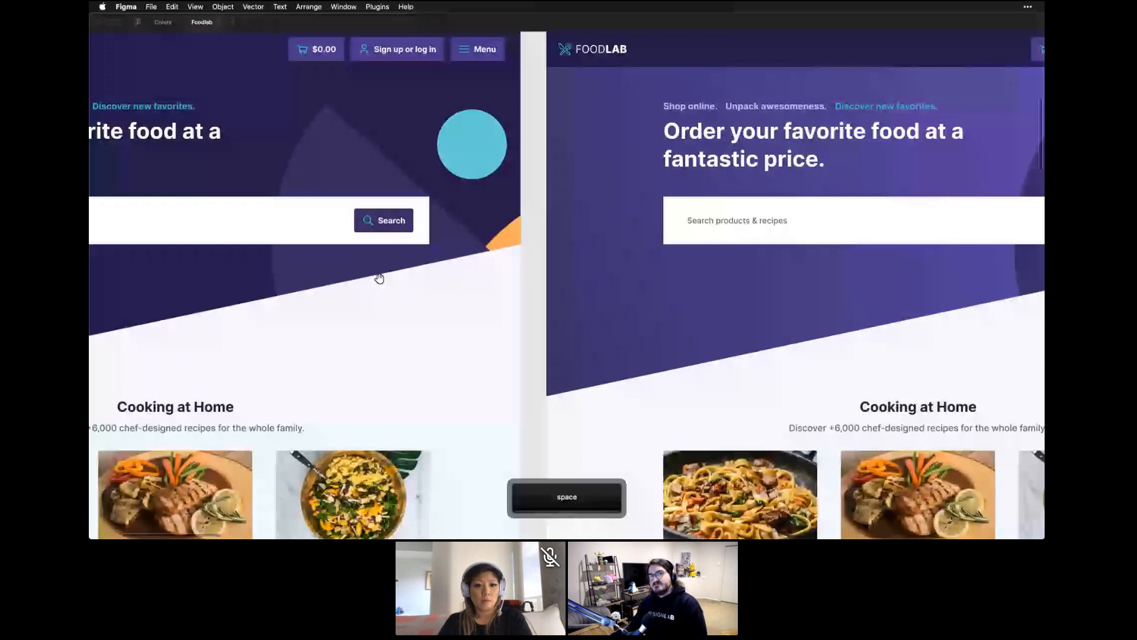
{"action": "left_click_drag", "start_coordinate": [379, 278], "coordinate": [711, 349]}
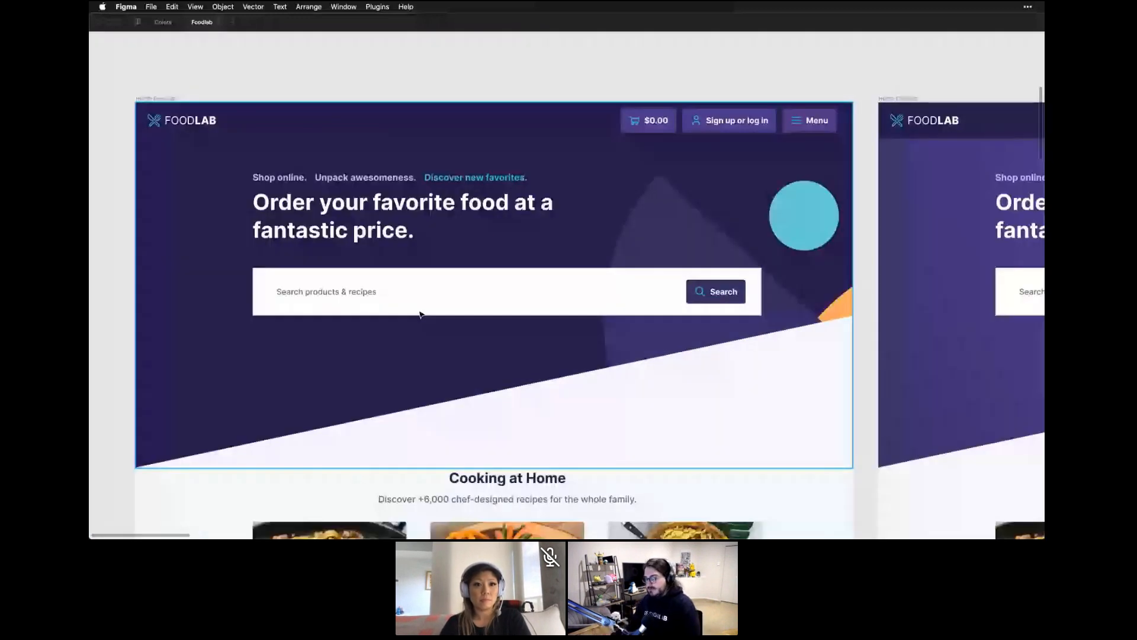
{"action": "key", "text": "super+minus"}
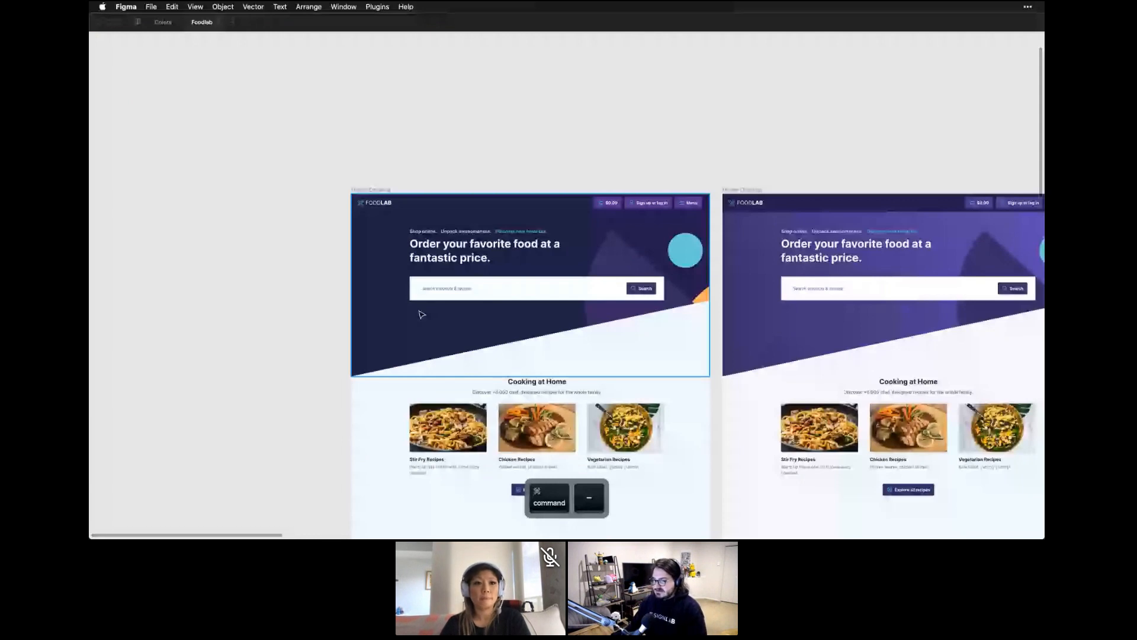
{"action": "key", "text": "super+minus"}
{"action": "key", "text": "super+backslash"}
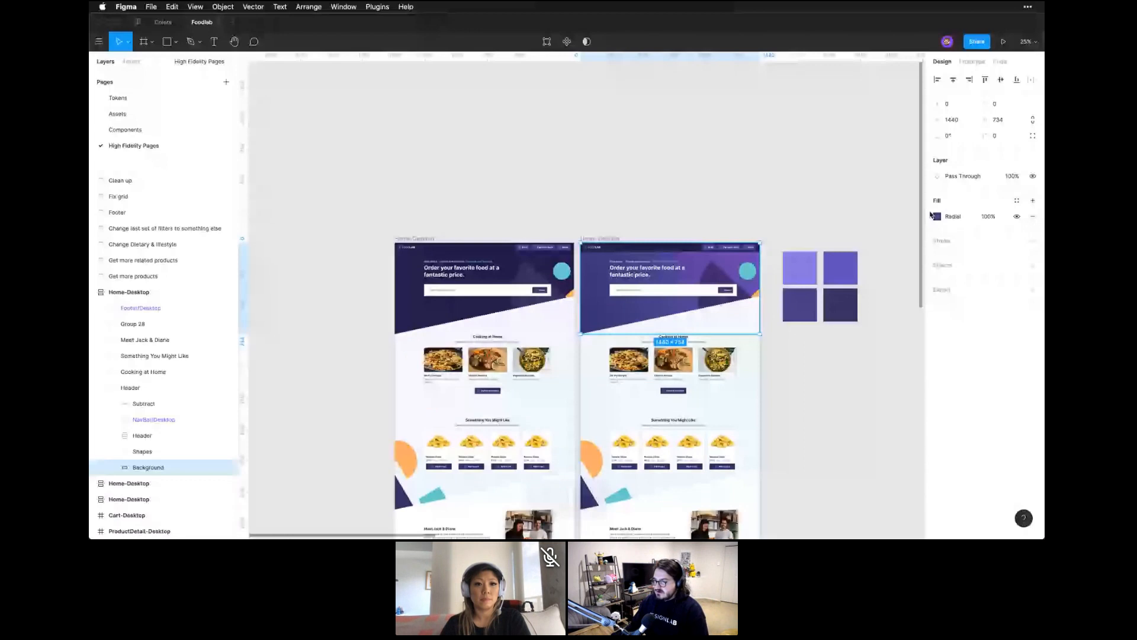
Set the header gradient's end color to the dark purple sampled from the neighboring frame's solid header
{"action": "left_click", "coordinate": [935, 216]}
{"action": "key", "text": "Escape"}
{"action": "left_click", "coordinate": [912, 241]}
{"action": "key", "text": "ctrl+c"}
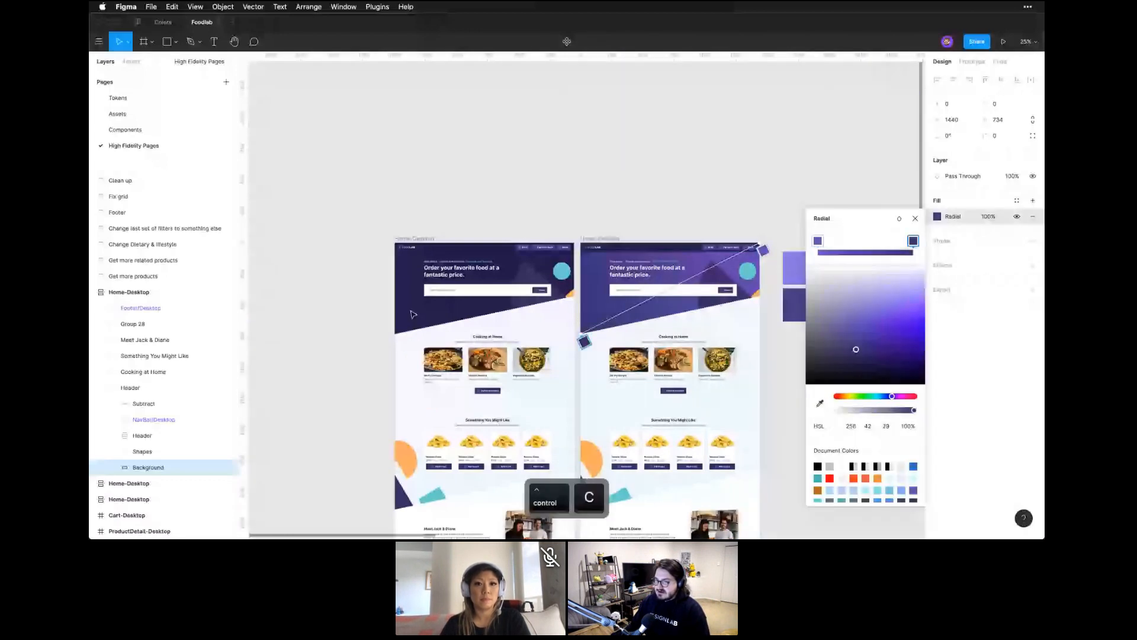
{"action": "key", "text": "ctrl+c"}
{"action": "left_click", "coordinate": [486, 305]}
Set the header gradient's start color to the Purple-700 swatch, HSL 258, 44, 38, and deselect the shape
{"action": "left_click", "coordinate": [818, 240]}
{"action": "key", "text": "ctrl+c"}
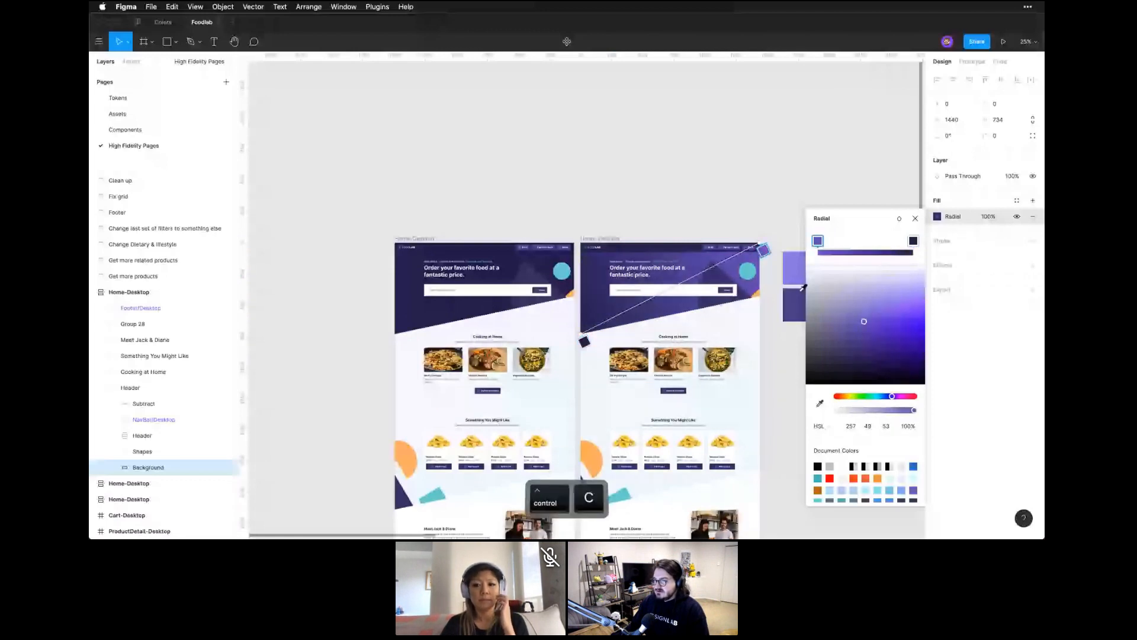
{"action": "left_click", "coordinate": [800, 291]}
{"action": "key", "text": "space"}
{"action": "left_click_drag", "start_coordinate": [735, 206], "coordinate": [682, 182]}
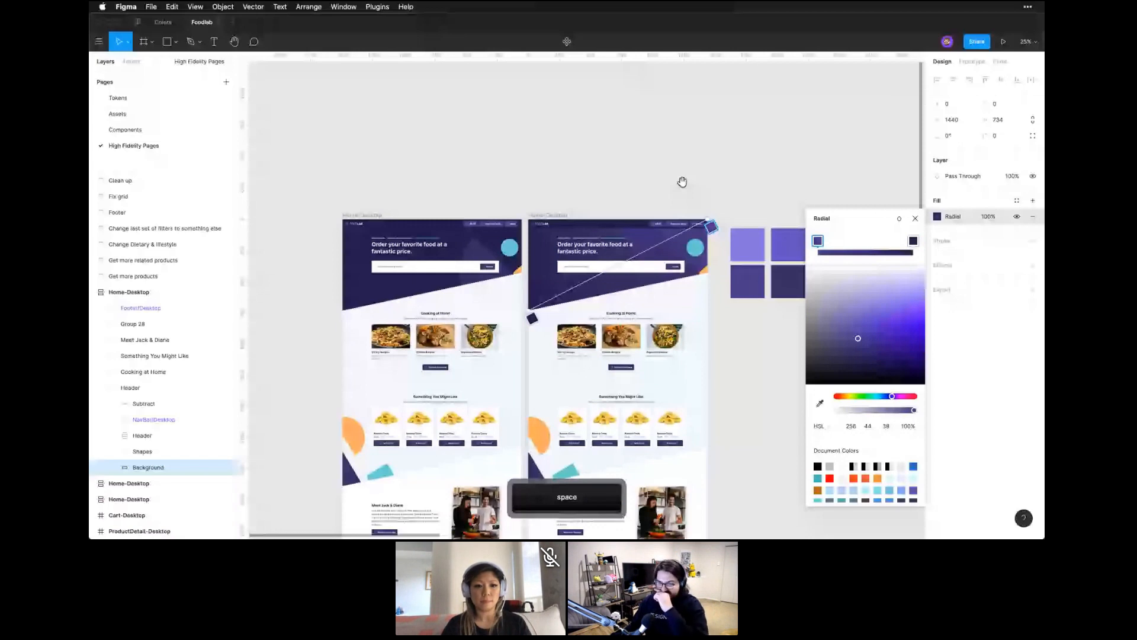
{"action": "left_click_drag", "start_coordinate": [682, 181], "coordinate": [652, 166]}
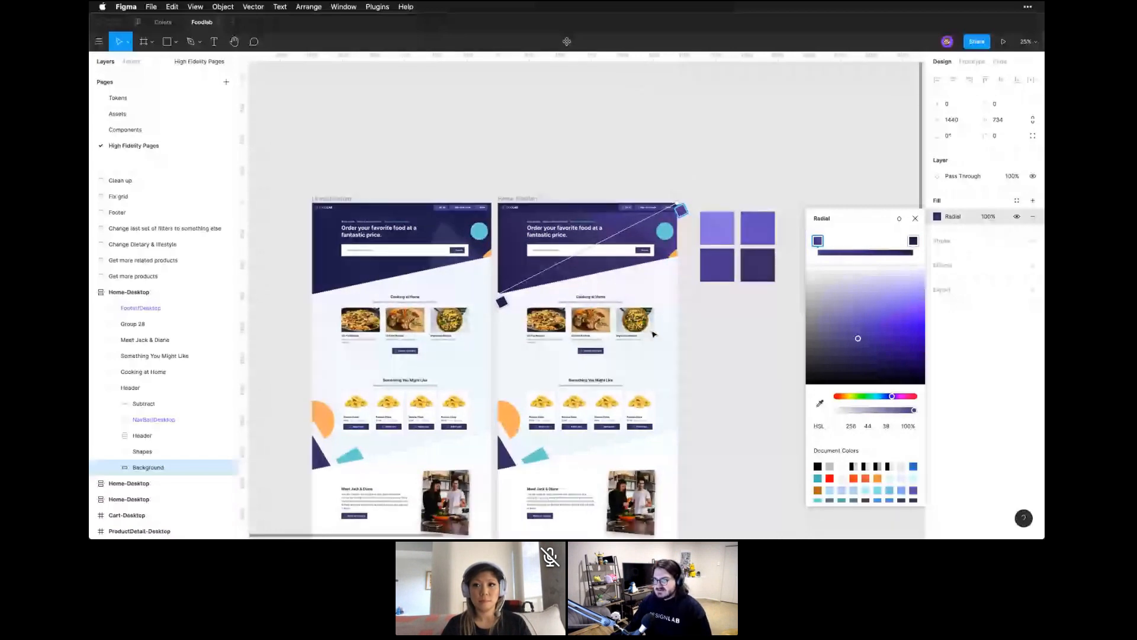
{"action": "left_click", "coordinate": [748, 327]}
{"action": "left_click_drag", "start_coordinate": [748, 328], "coordinate": [787, 353]}
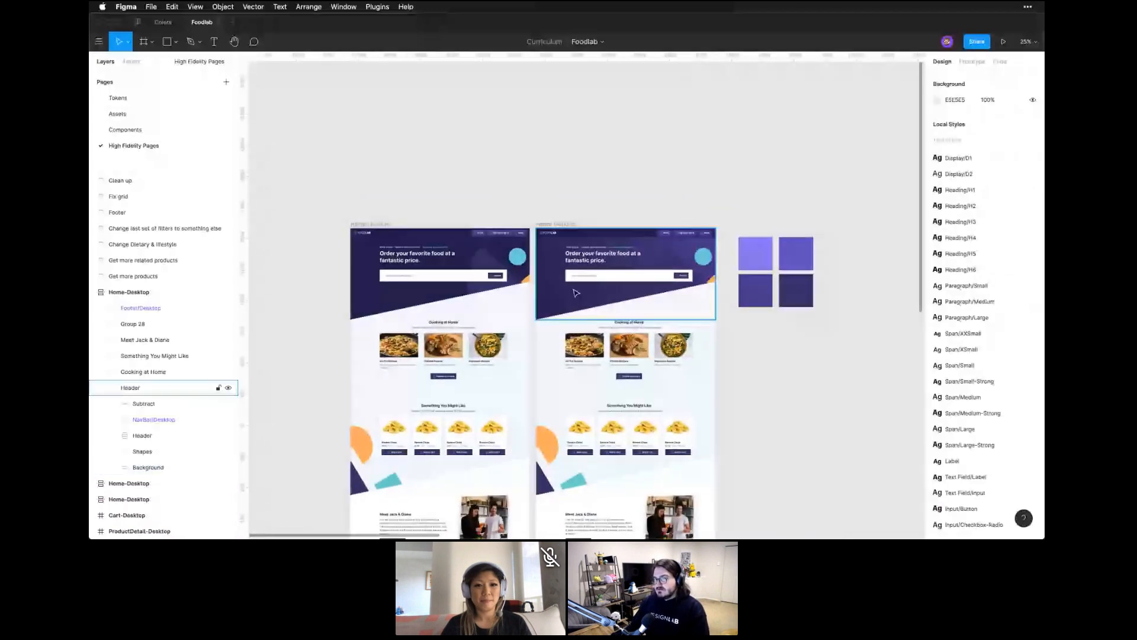